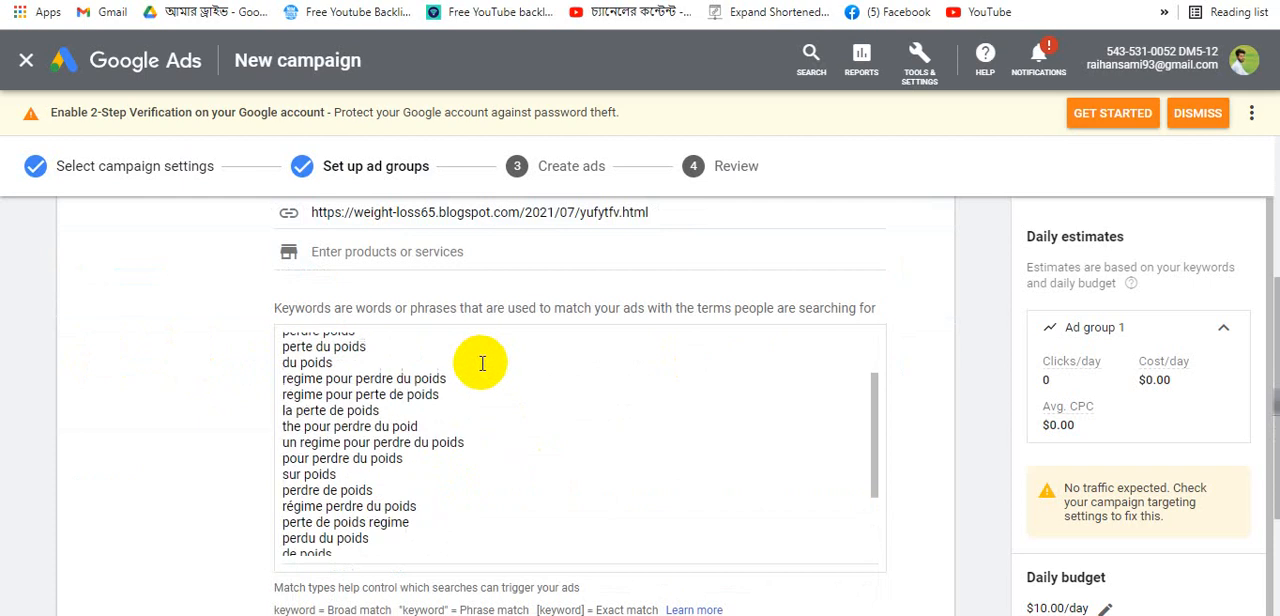
- Review the keyword list entered for the first ad group
scroll(340, 450, "up", 5)
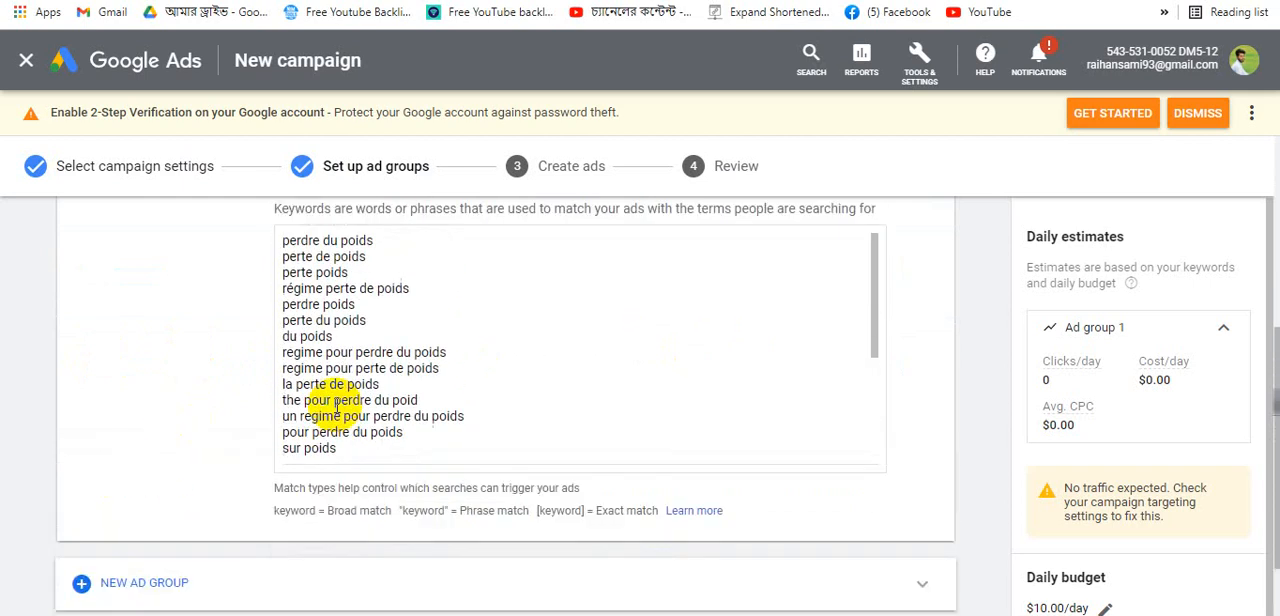
scroll(350, 420, "down", 2)
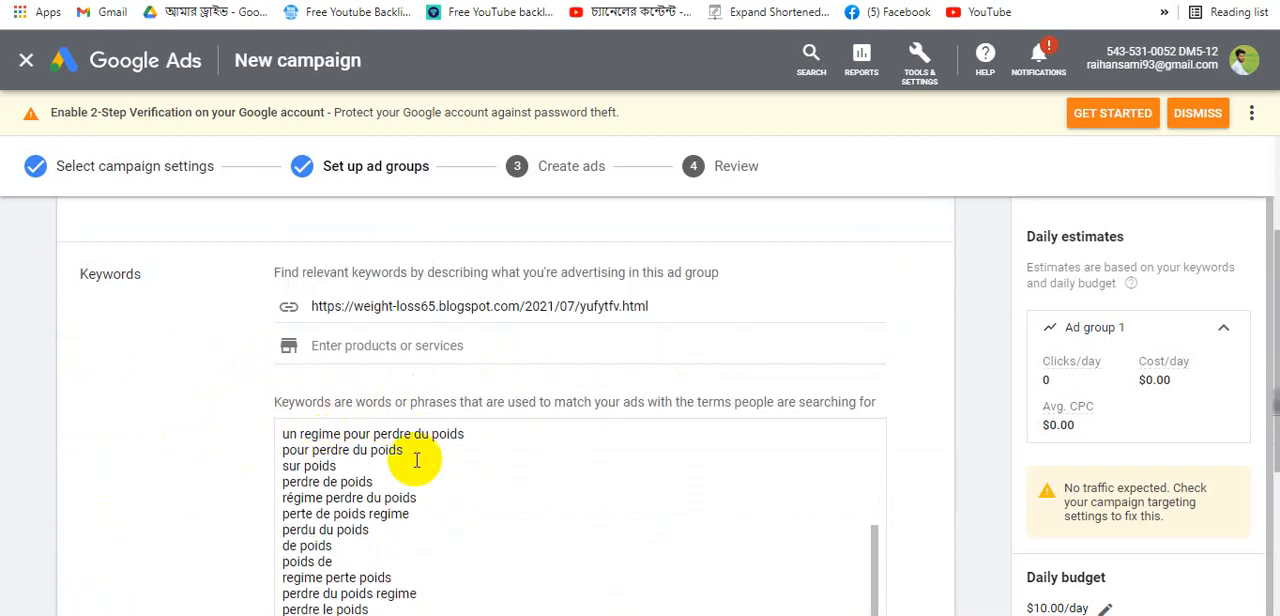
scroll(416, 459, "down", 2)
scroll(420, 360, "down", 2)
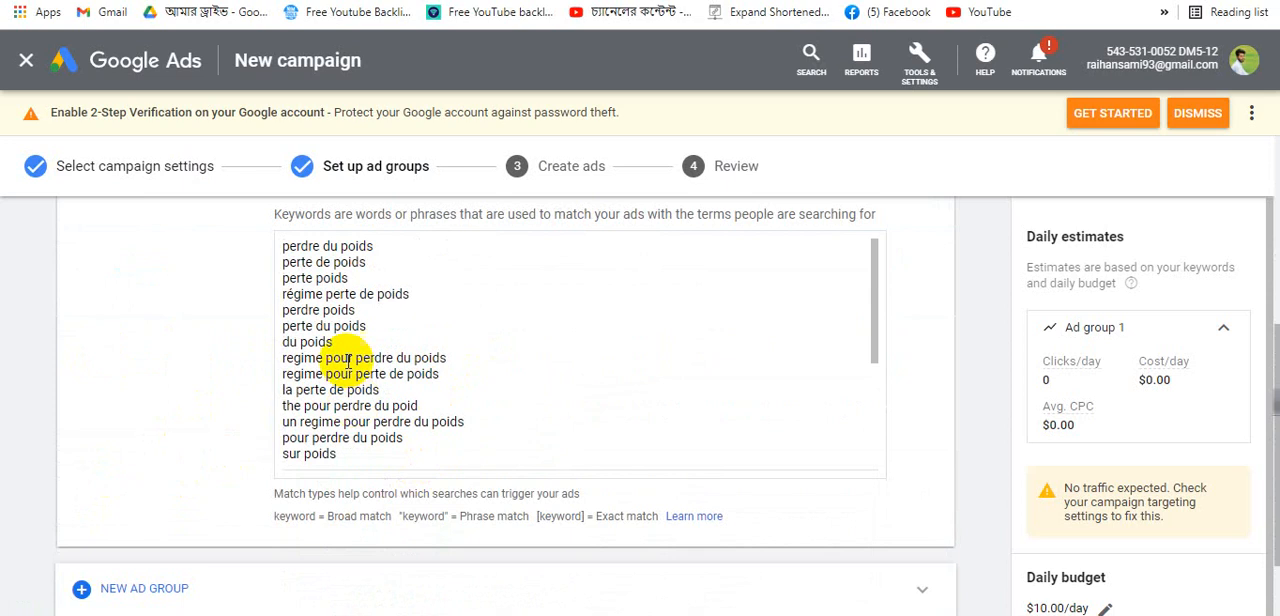
scroll(266, 361, "up", 3)
left_click(698, 287)
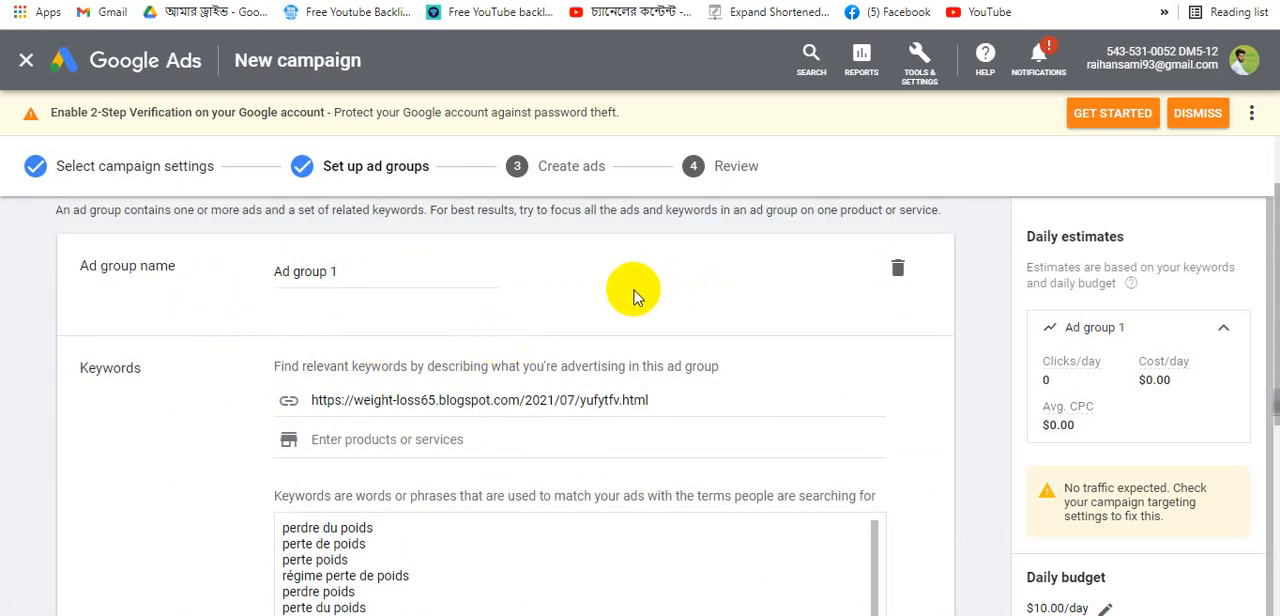
- Add a new ad group below the existing ad groups in the campaign
scroll(633, 297, "down", 5)
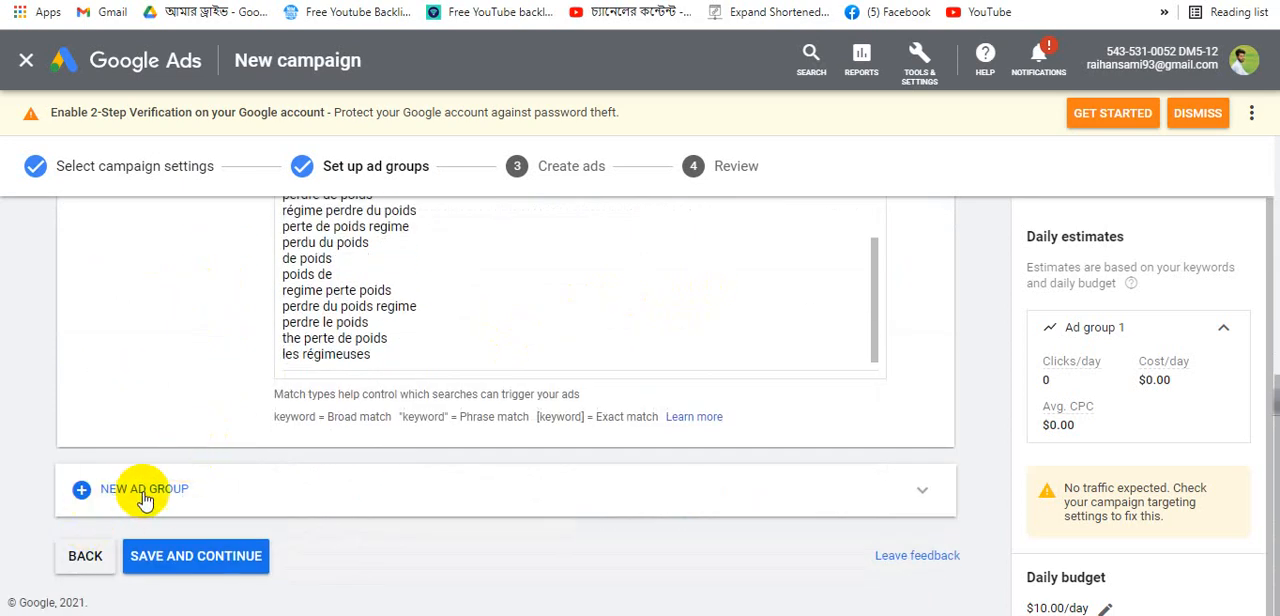
left_click_drag(252, 490, 98, 490)
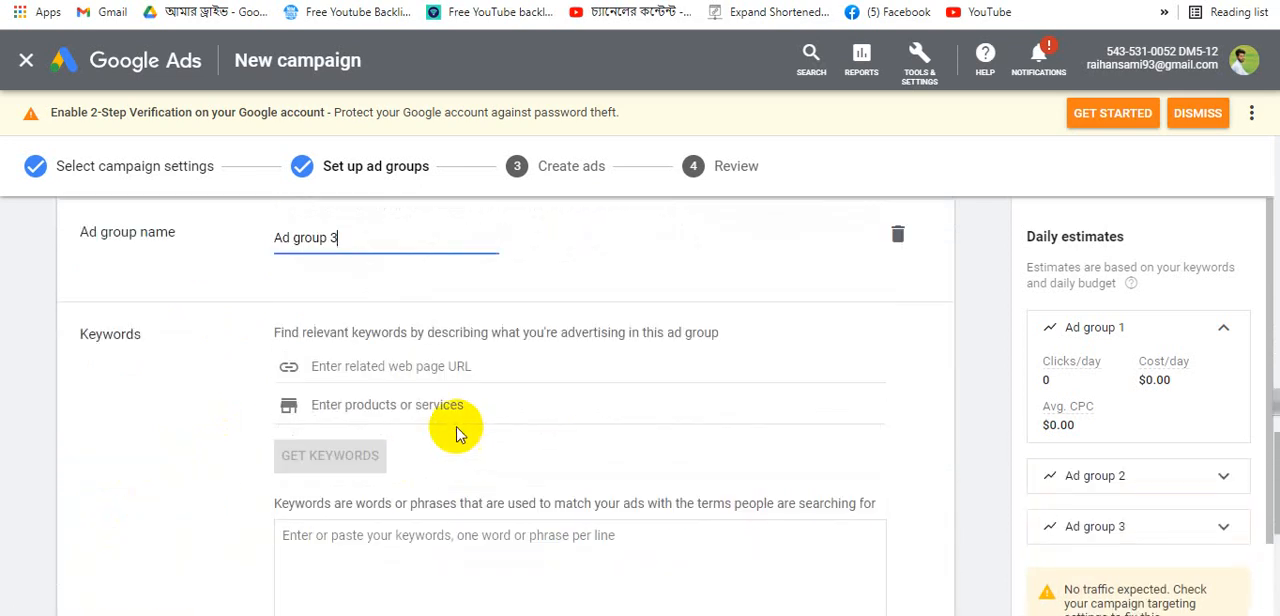
scroll(350, 303, "up", 11)
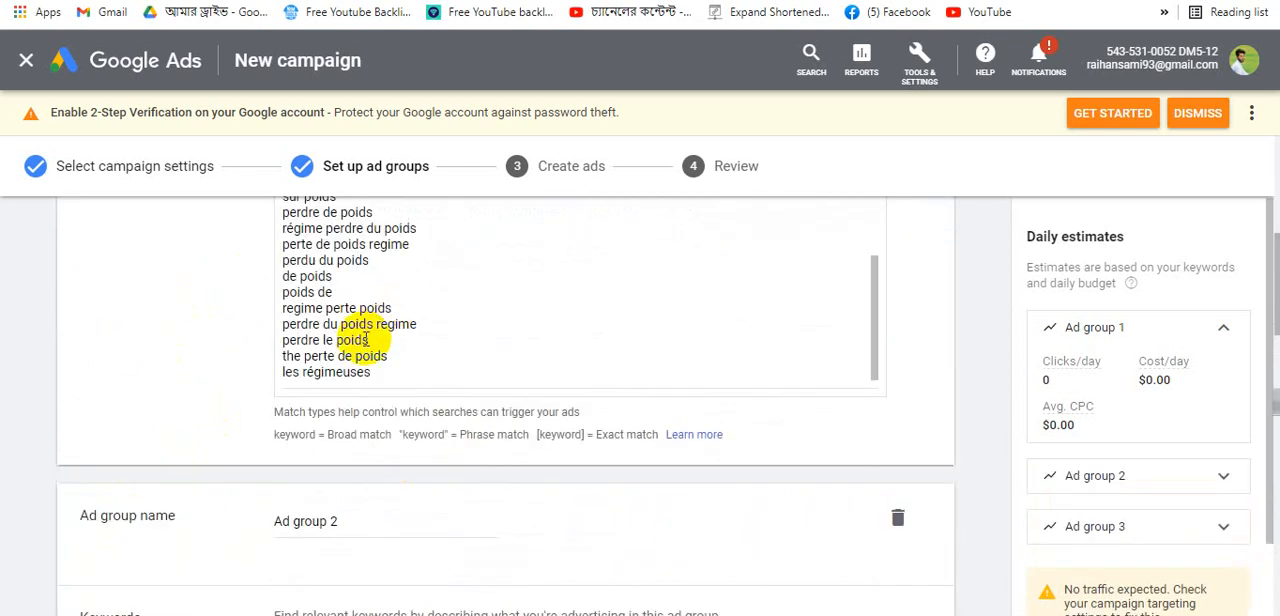
scroll(365, 340, "up", 3)
scroll(351, 363, "down", 6)
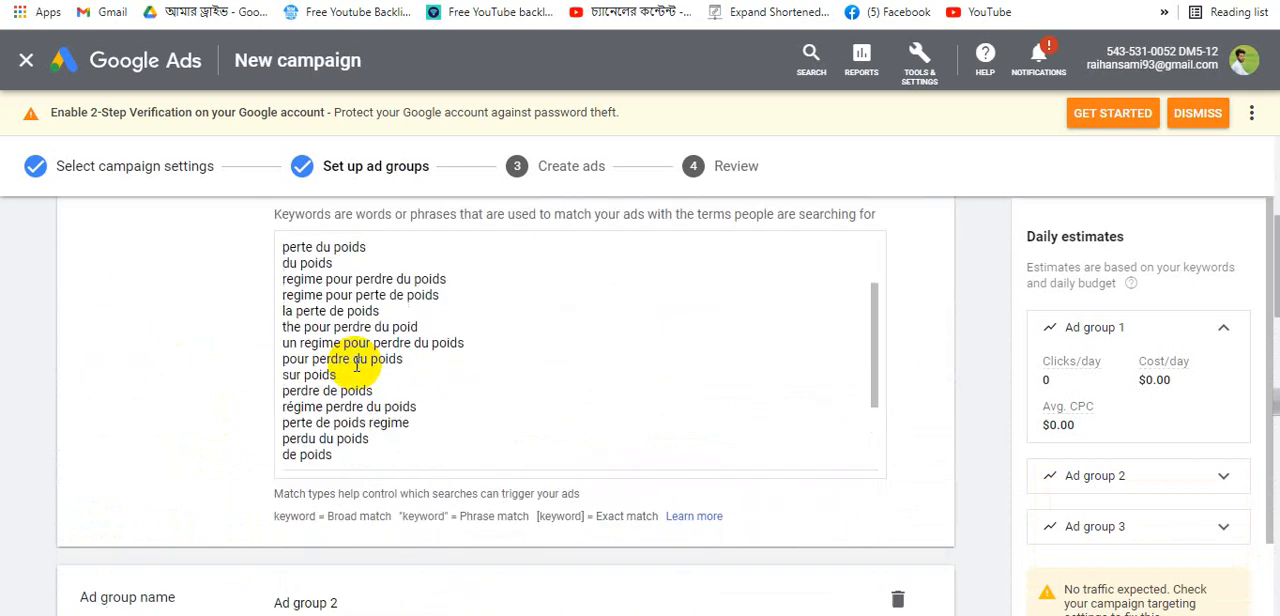
scroll(353, 376, "down", 10)
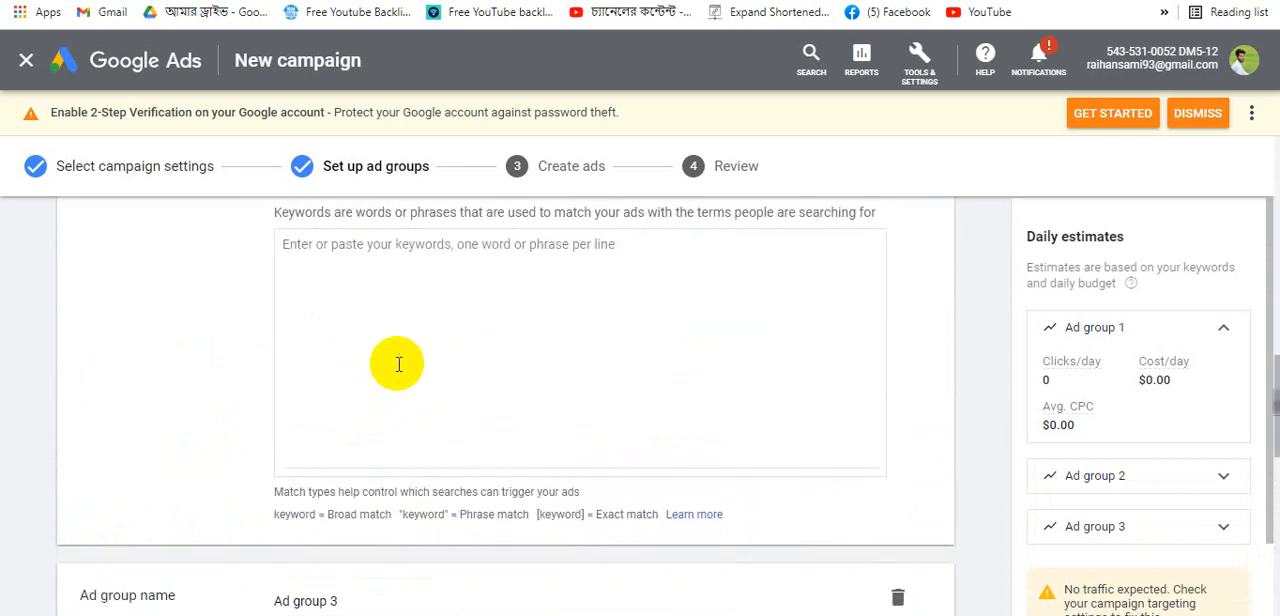
scroll(349, 437, "down", 5)
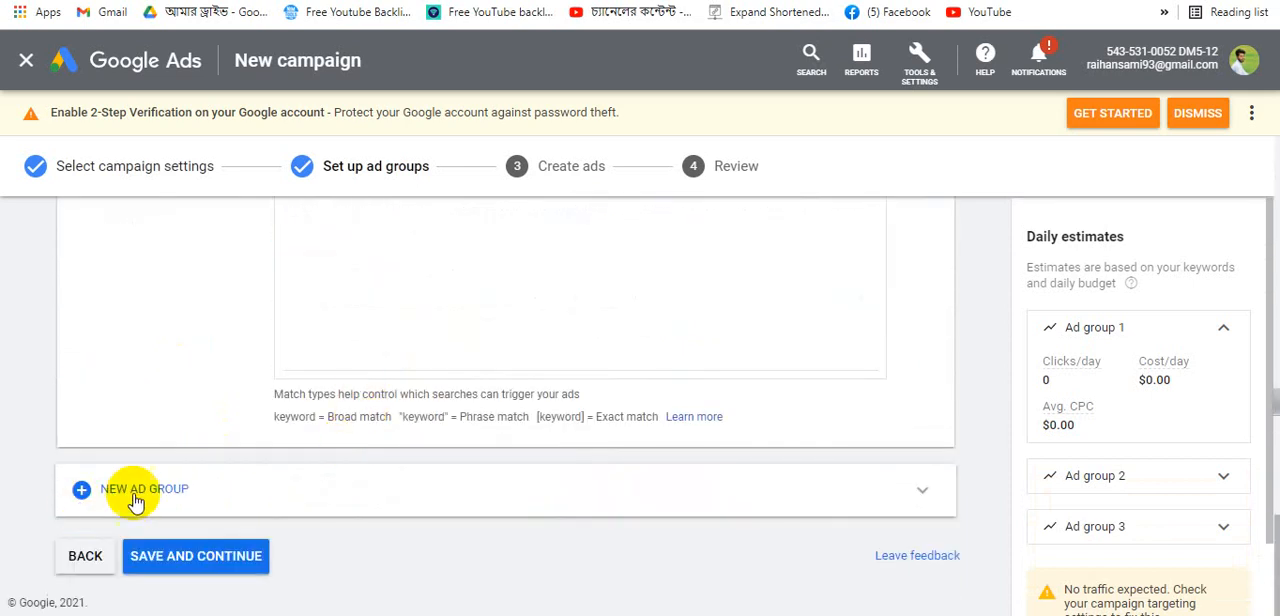
scroll(251, 305, "up", 8)
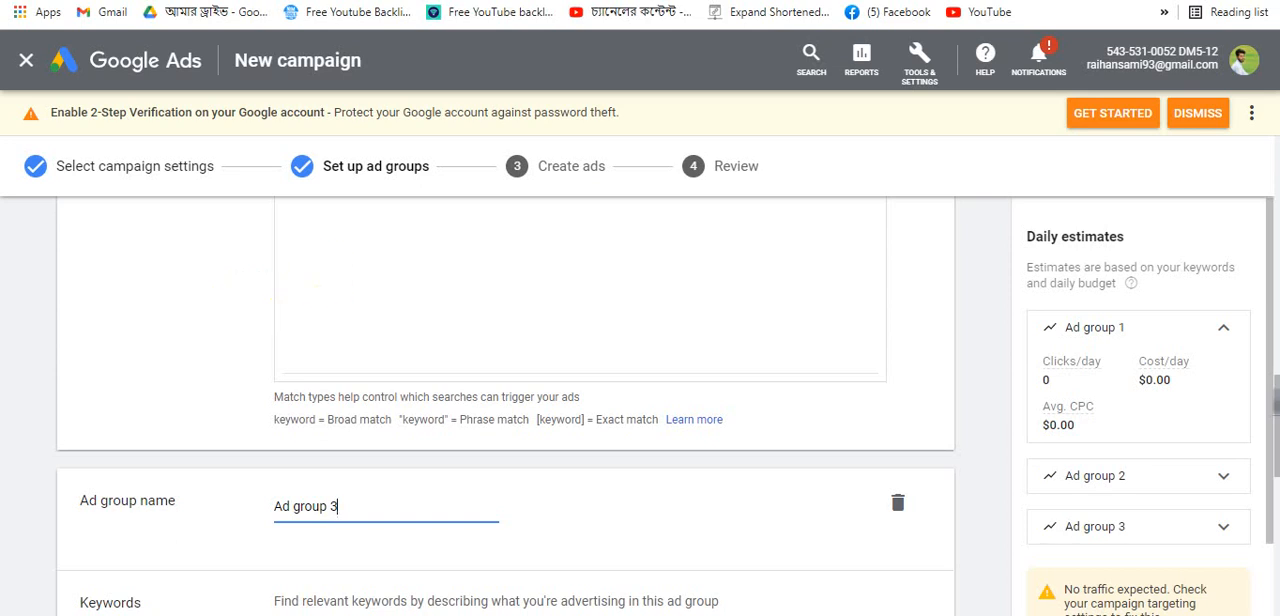
key("ctrl+t")
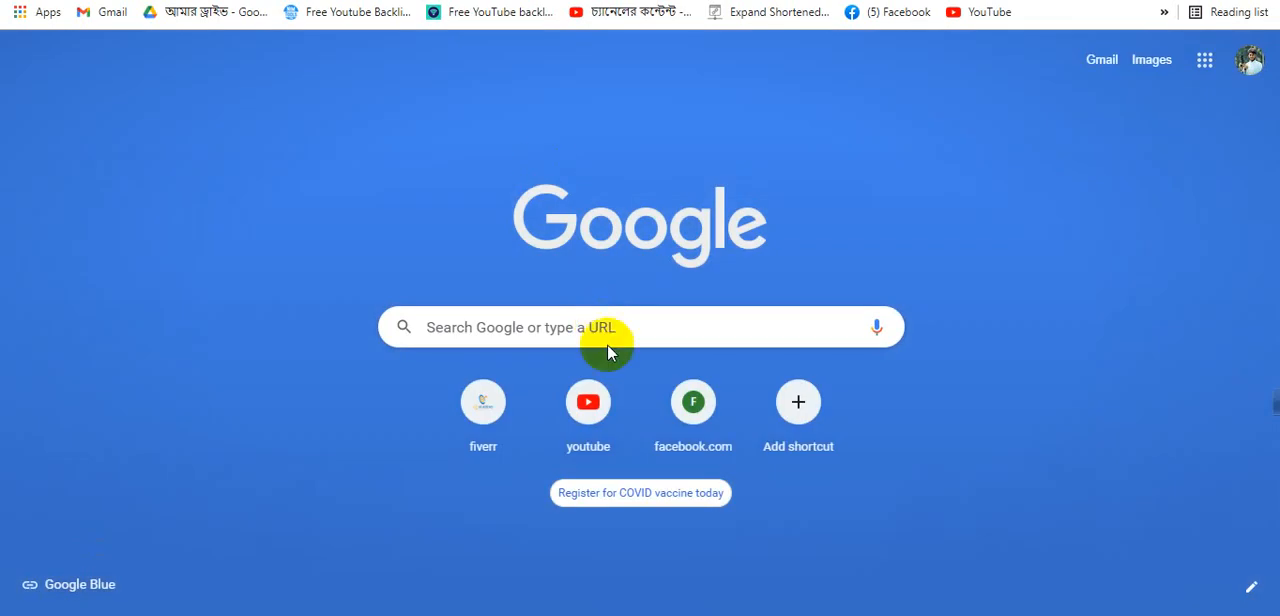
left_click(627, 332)
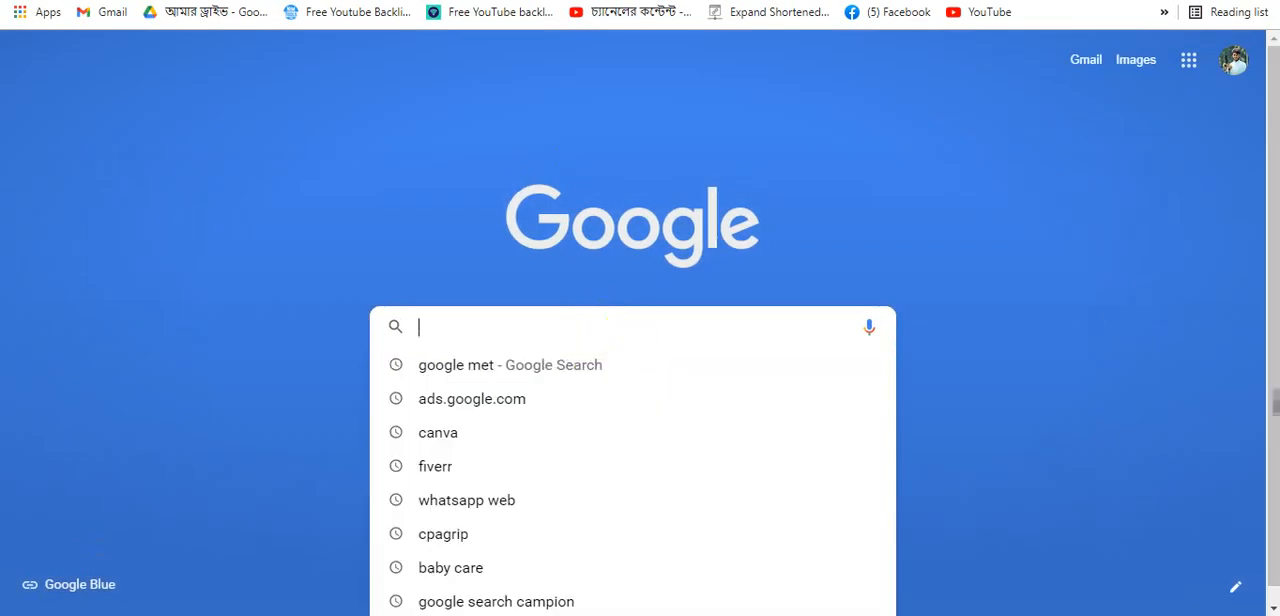
key("ctrl+w")
- Review the first ad group's keywords and the empty keyword box of the new ad group
scroll(413, 471, "down", 4)
scroll(413, 471, "up", 8)
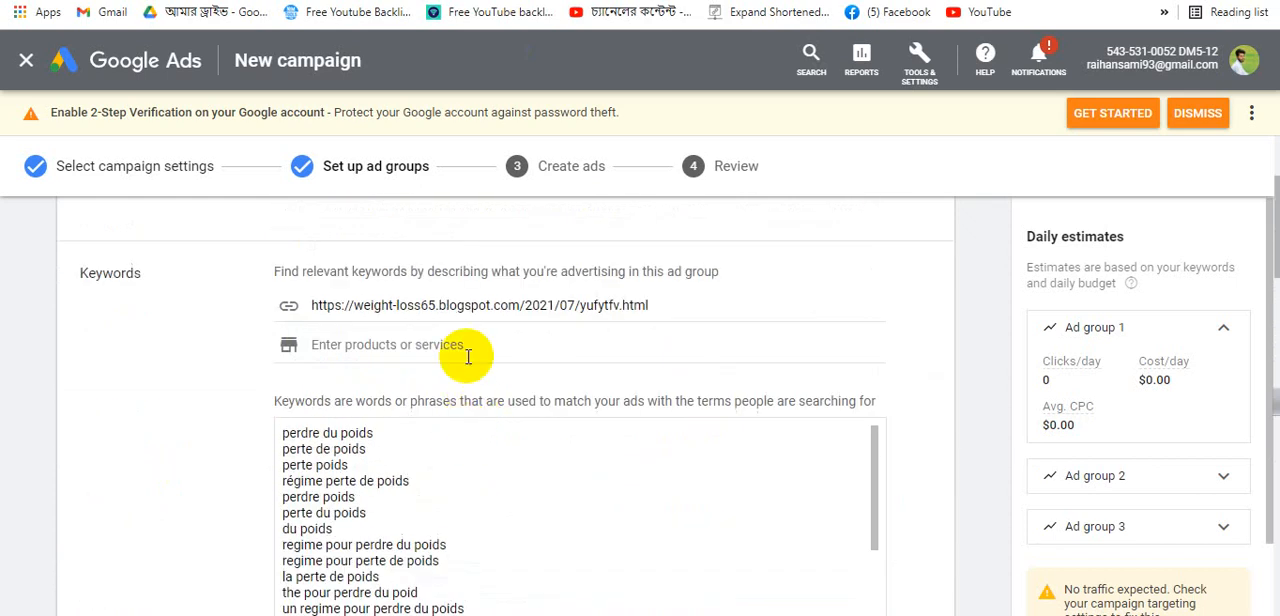
scroll(466, 356, "up", 2)
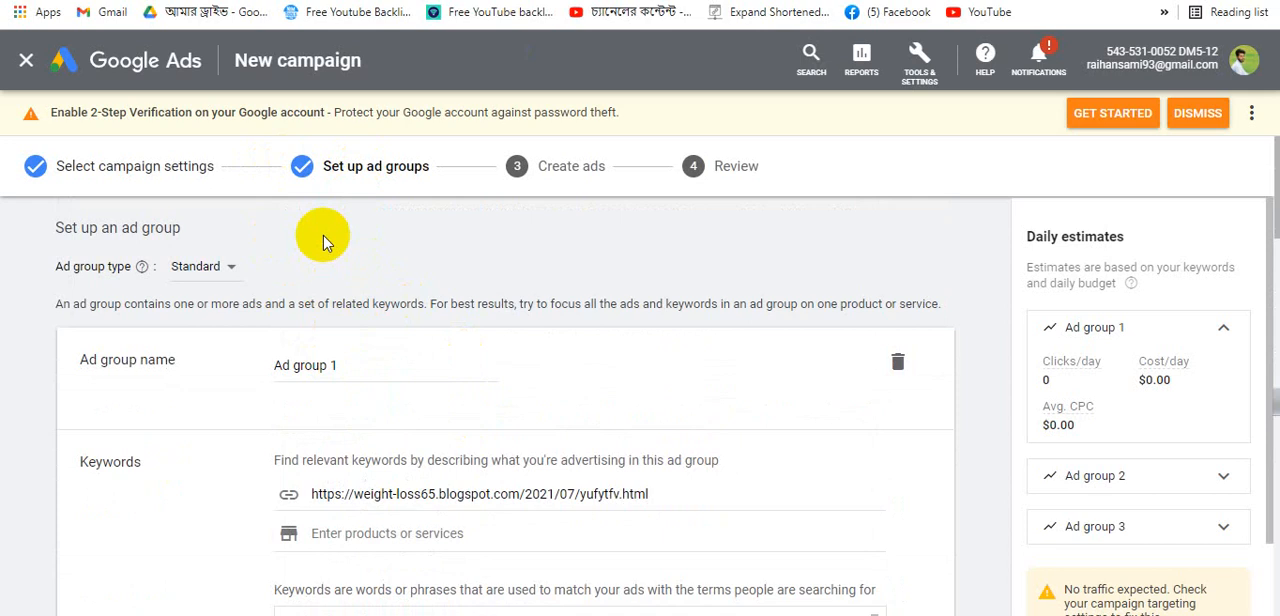
scroll(323, 235, "down", 3)
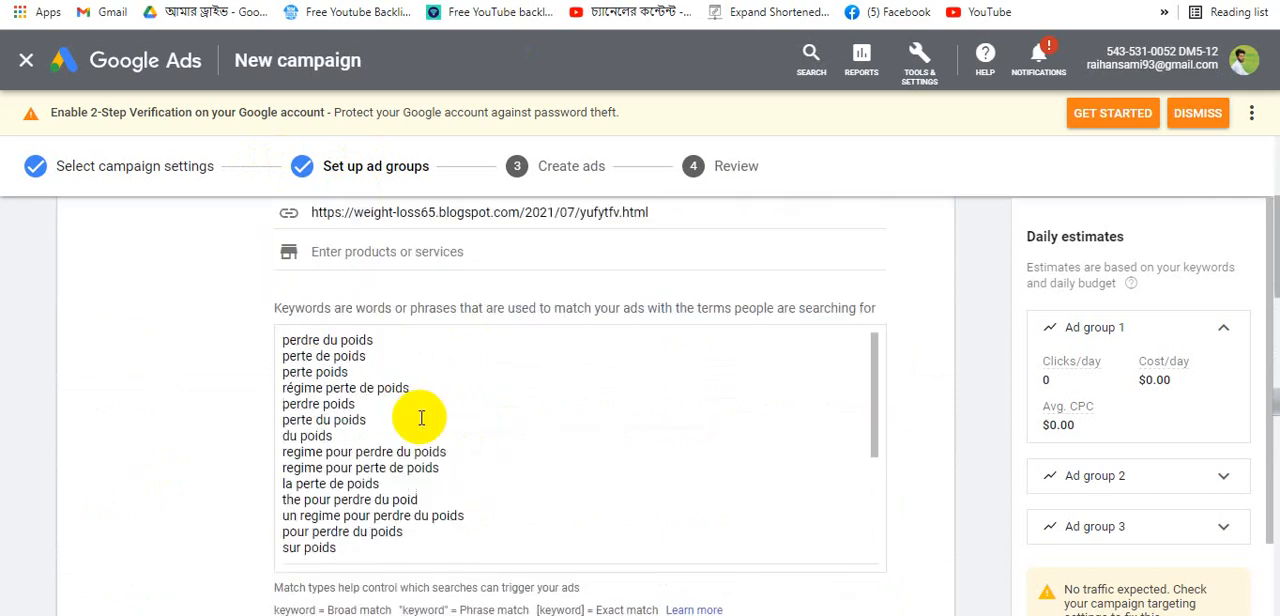
scroll(425, 420, "down", 2)
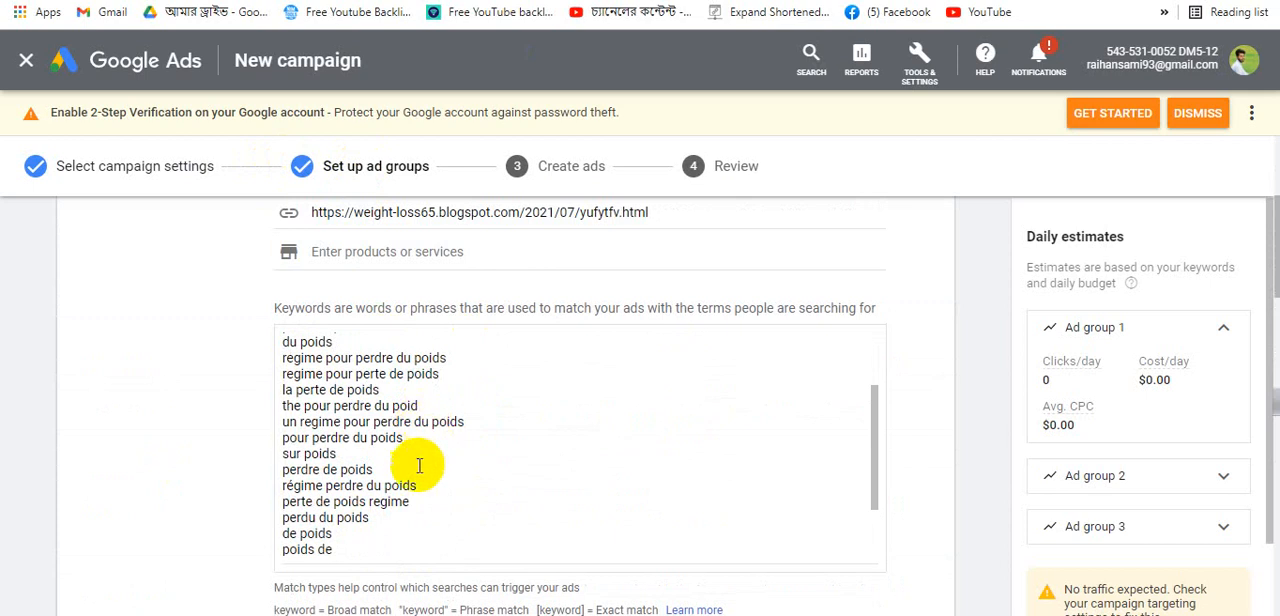
left_click_drag(423, 465, 282, 352)
scroll(436, 397, "down", 10)
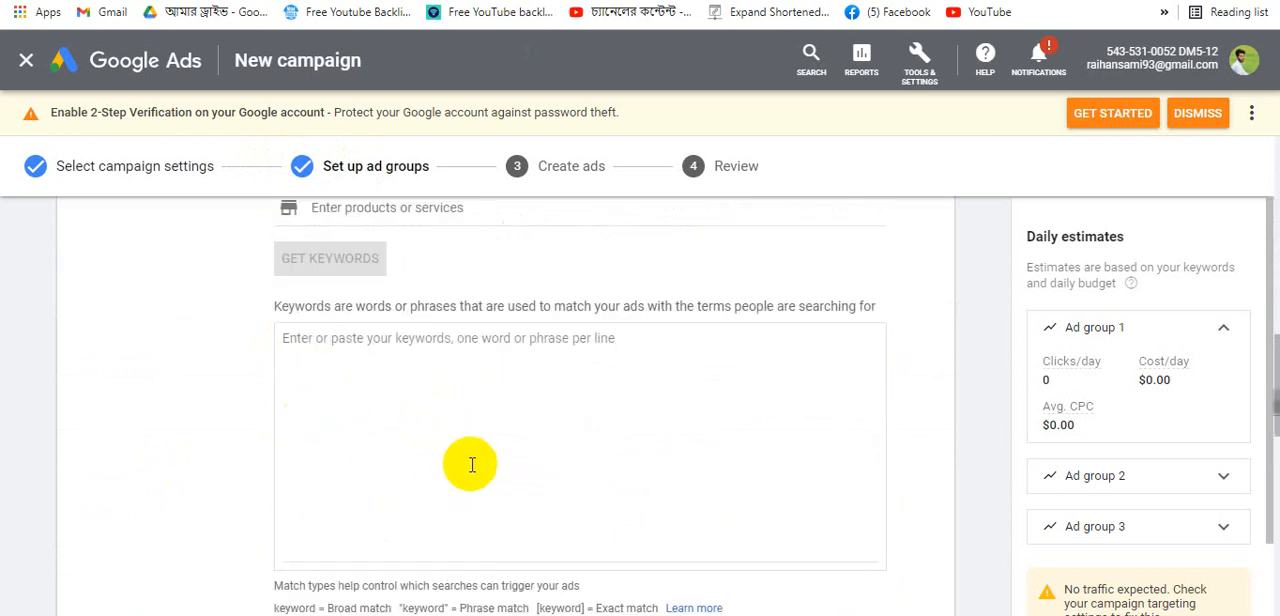
left_click(333, 389)
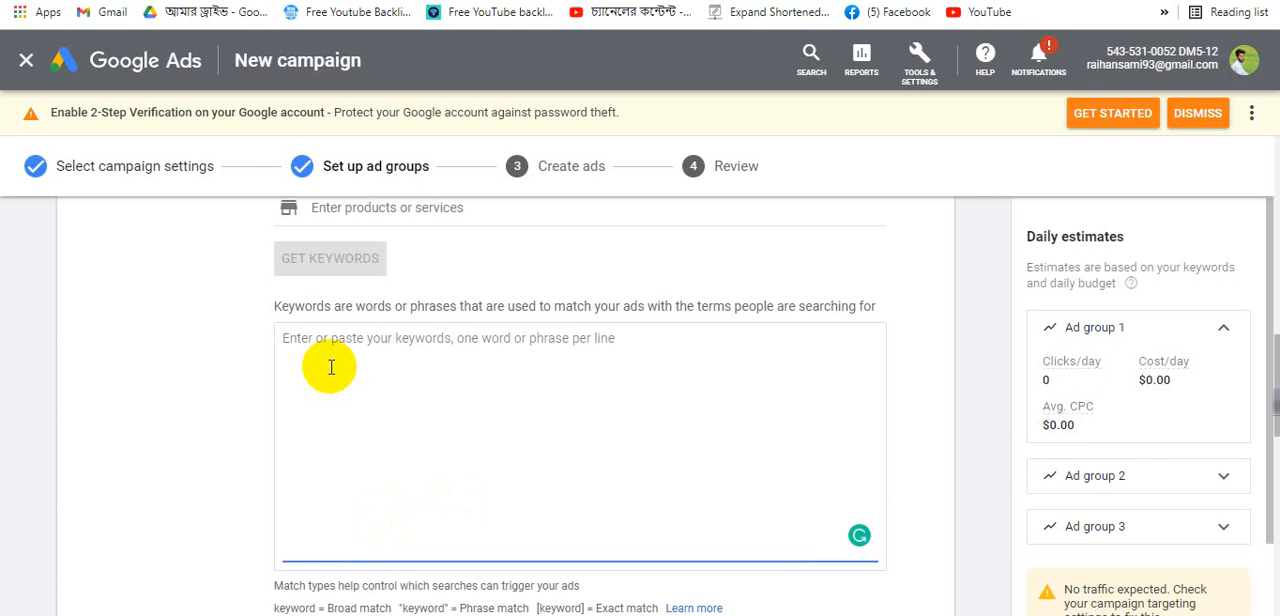
scroll(345, 385, "up", 2)
scroll(360, 540, "down", 4)
scroll(330, 340, "up", 3)
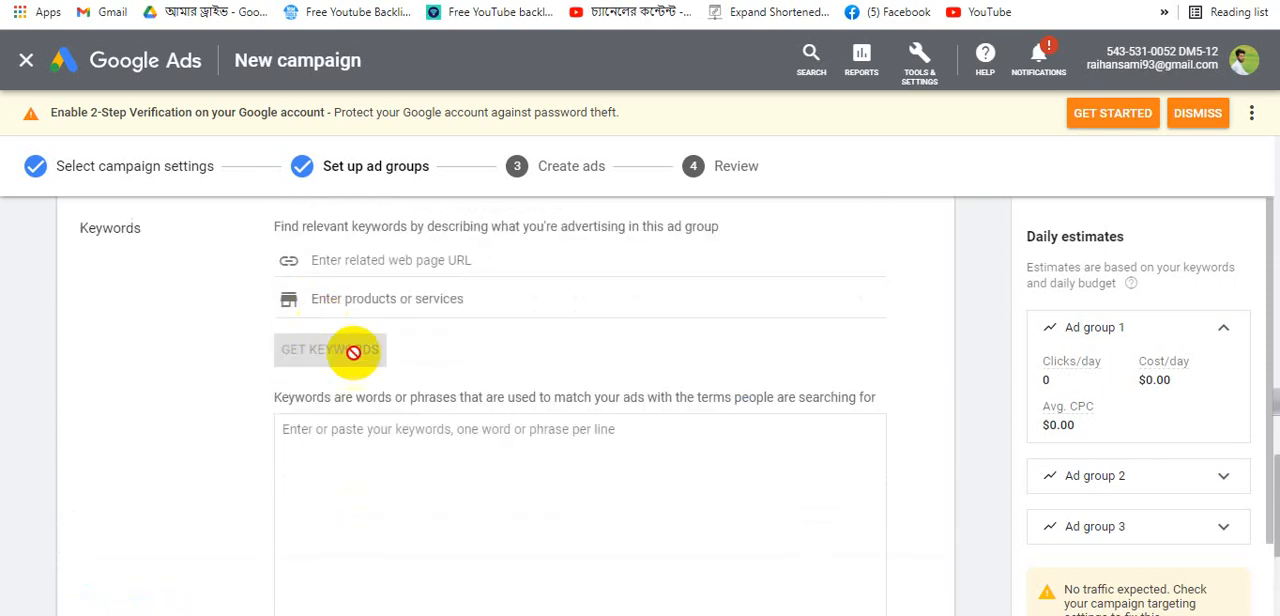
scroll(353, 352, "up", 14)
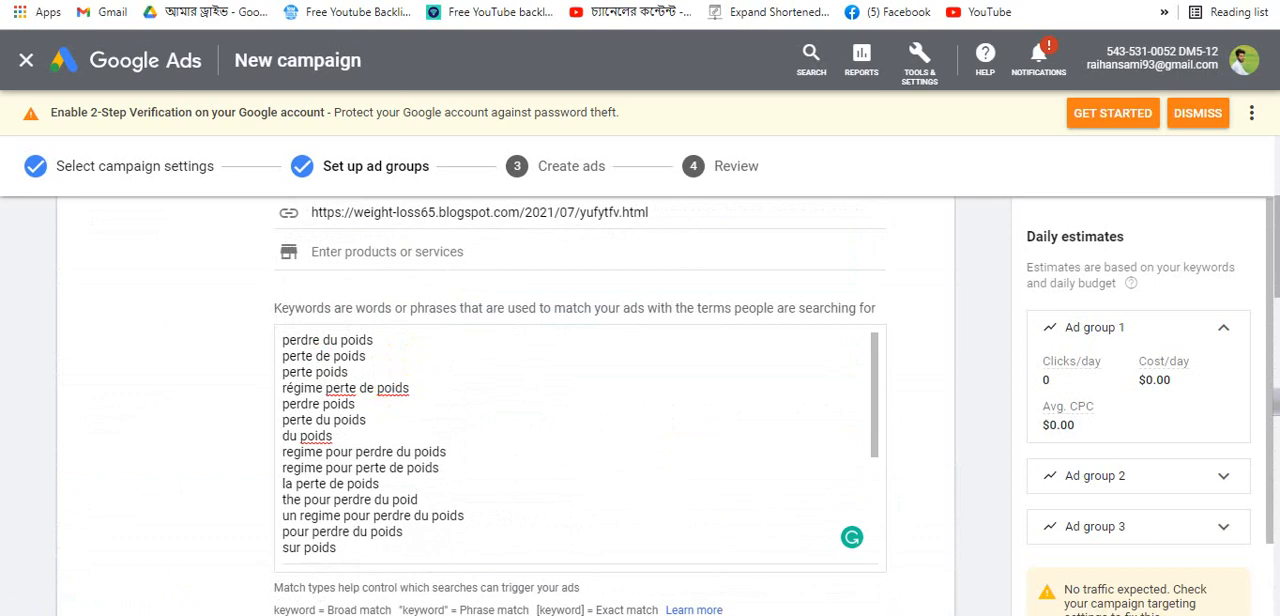
- Search Google for free mobile in a new tab and translate the results page into English
key("ctrl+t")
left_click(666, 322)
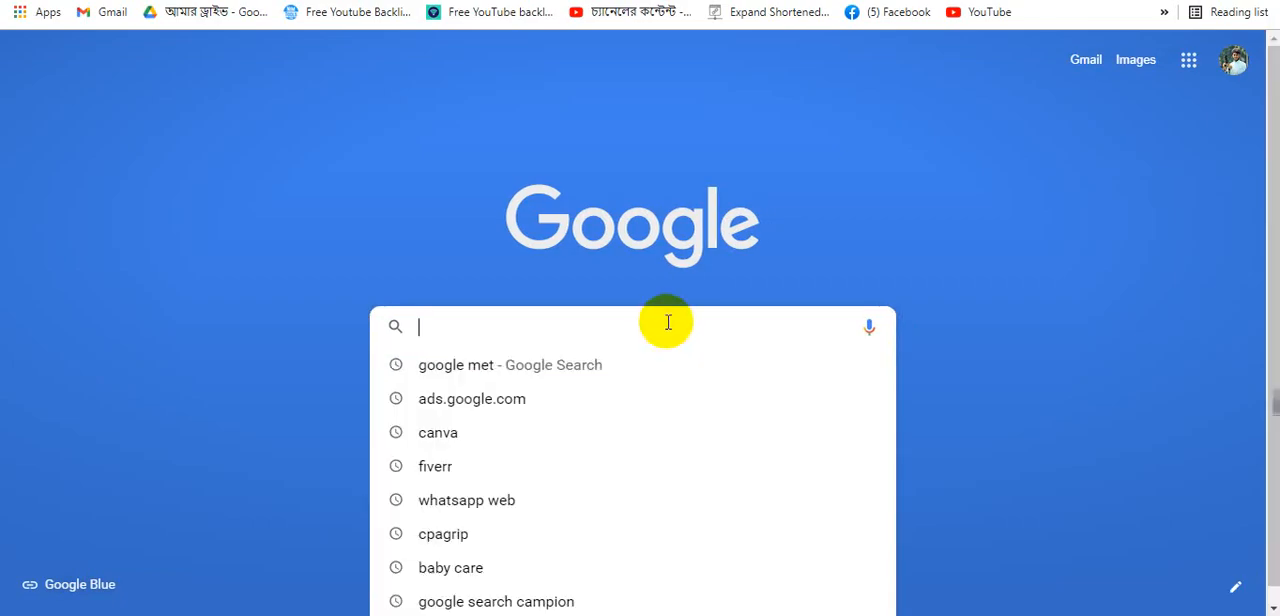
type("free")
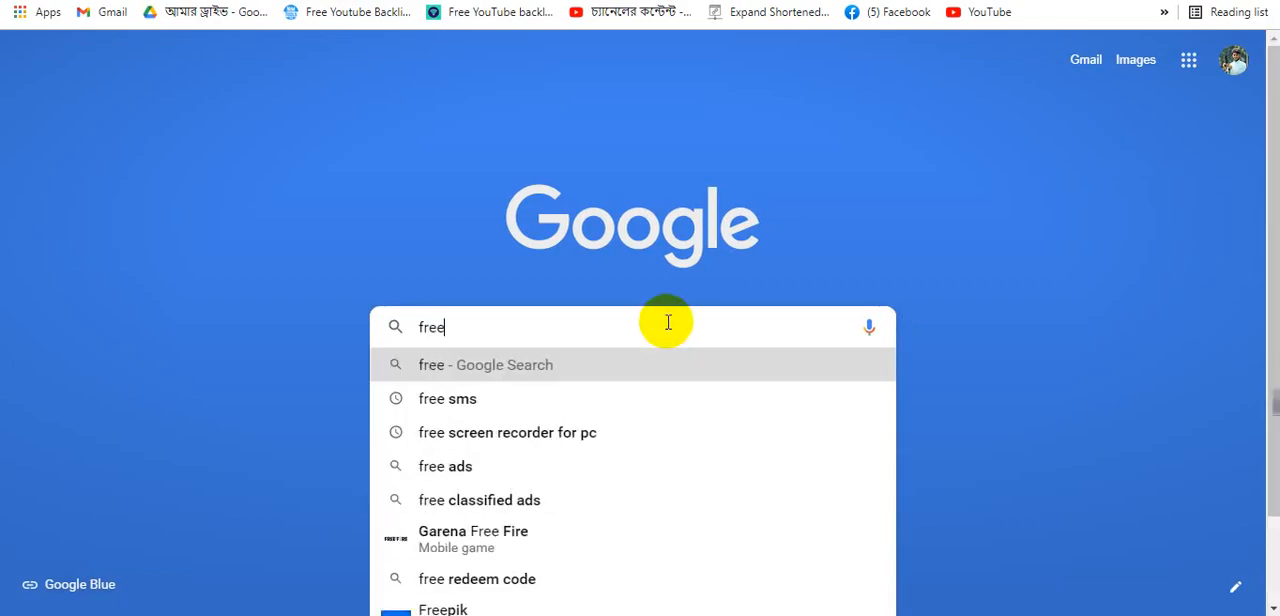
type(" m")
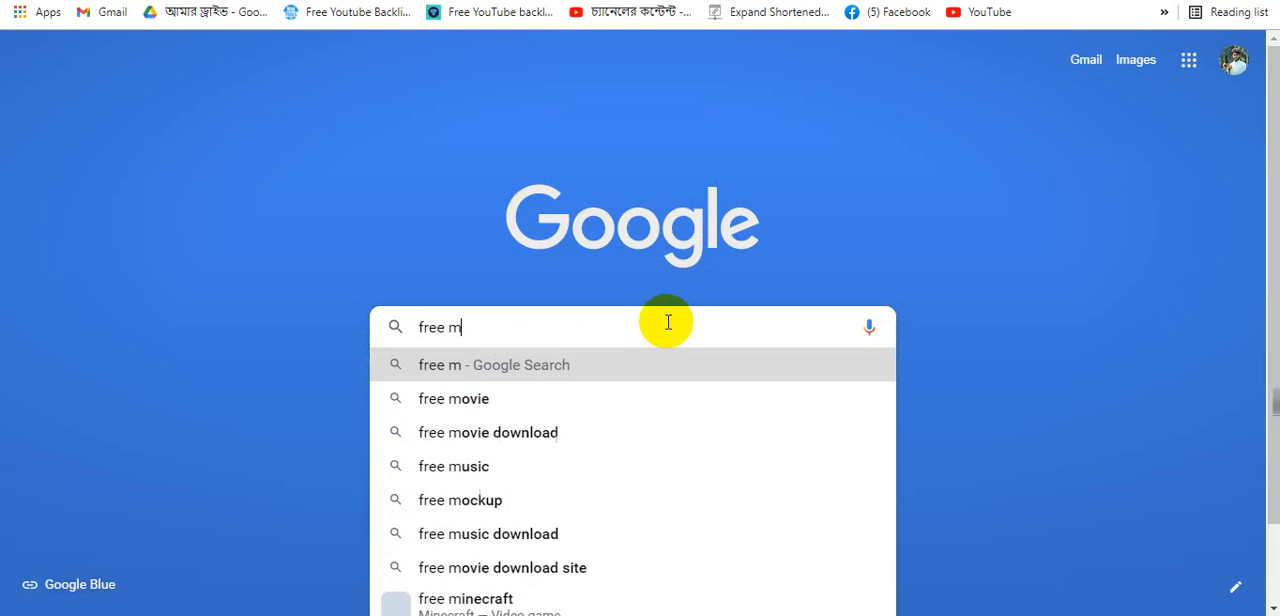
type("obile")
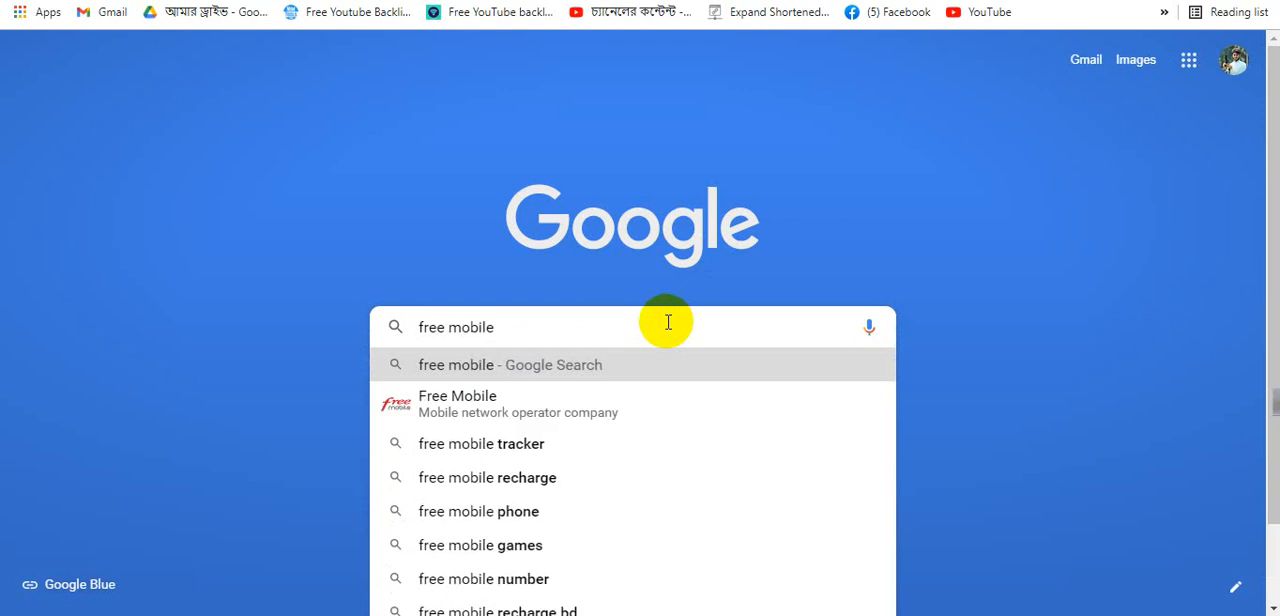
key("Return")
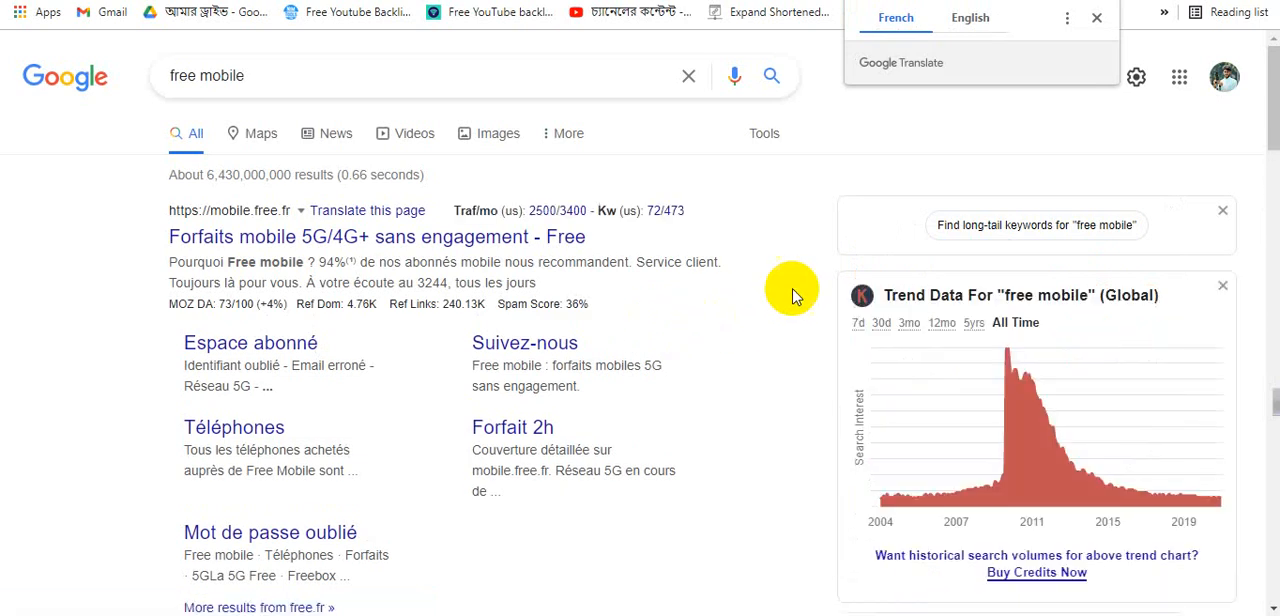
left_click(962, 25)
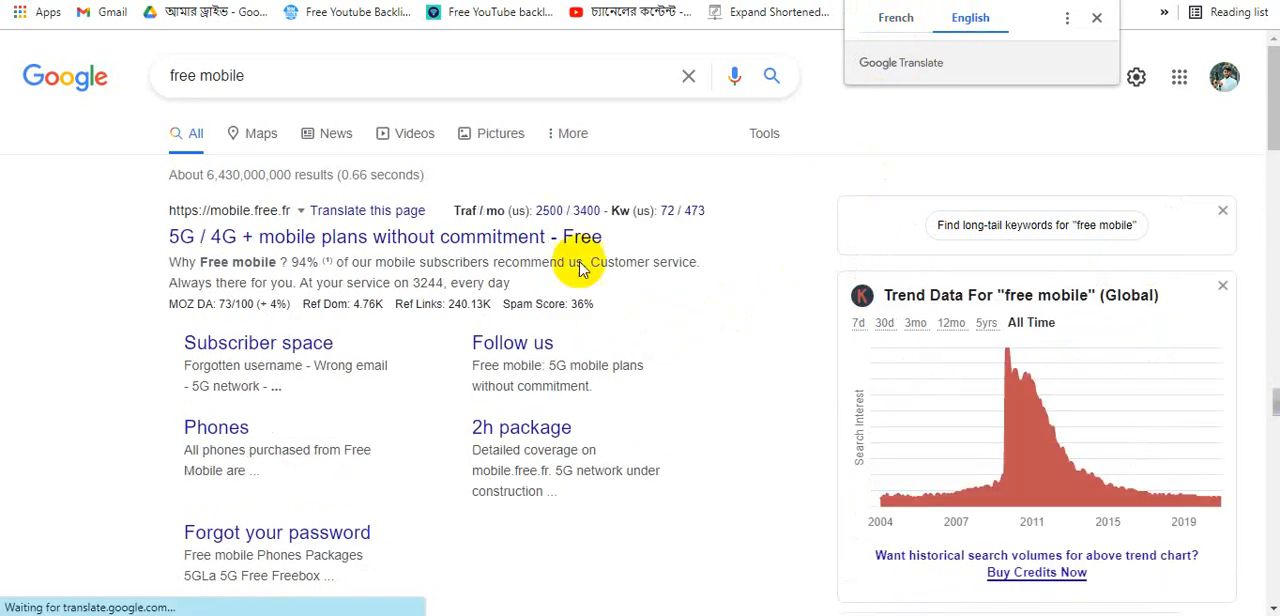
left_click(1096, 17)
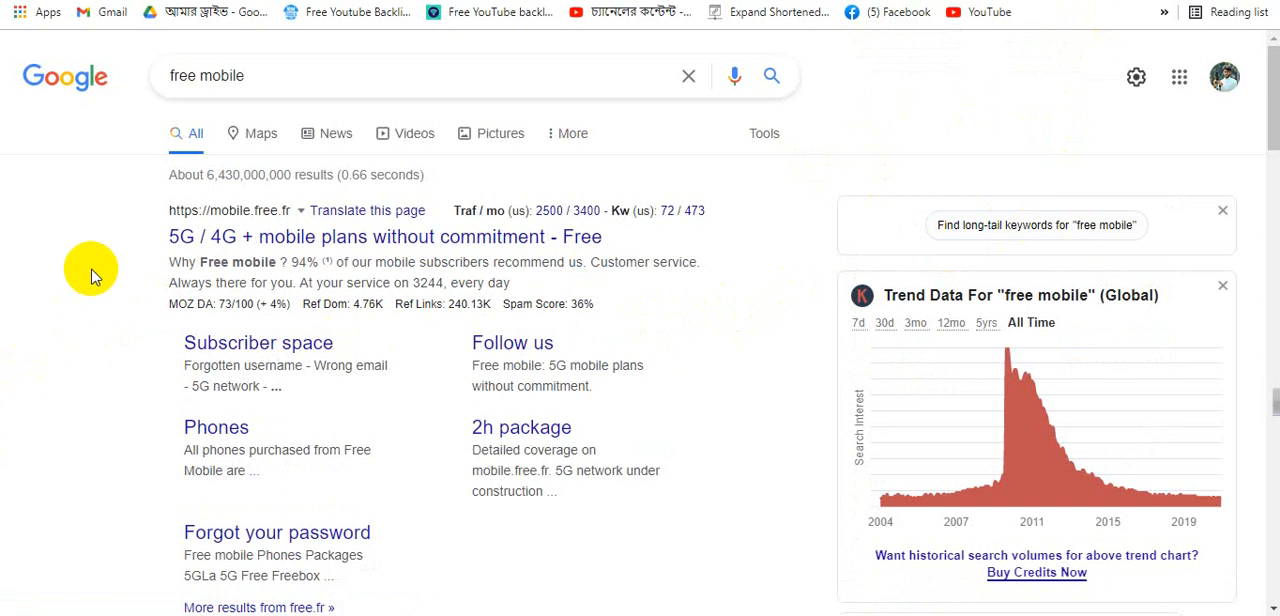
- Browse the free mobile search results and their keyword traffic metrics
scroll(106, 245, "down", 6)
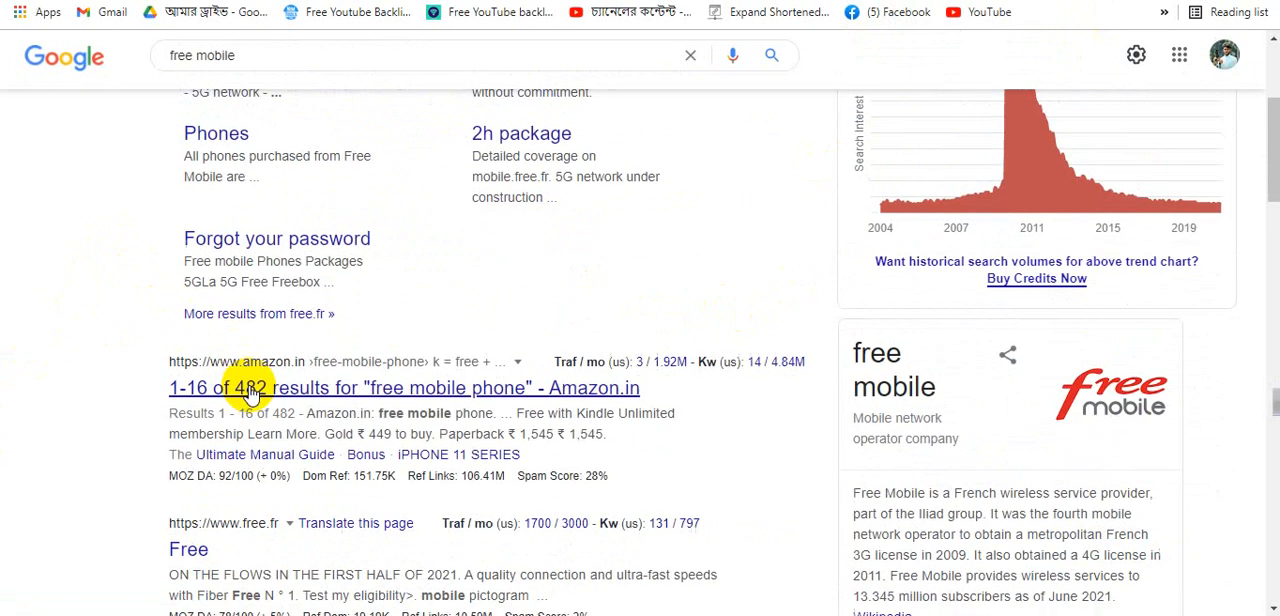
scroll(223, 400, "up", 2)
scroll(210, 360, "down", 2)
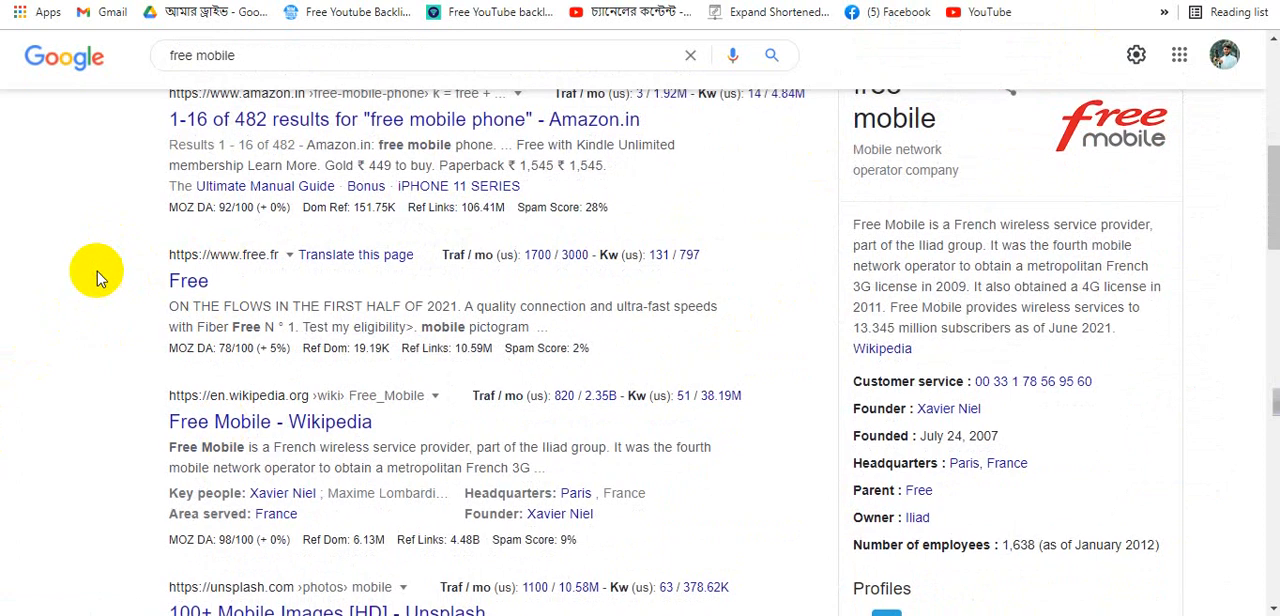
scroll(100, 290, "up", 2)
left_click_drag(160, 303, 643, 303)
scroll(443, 263, "up", 4)
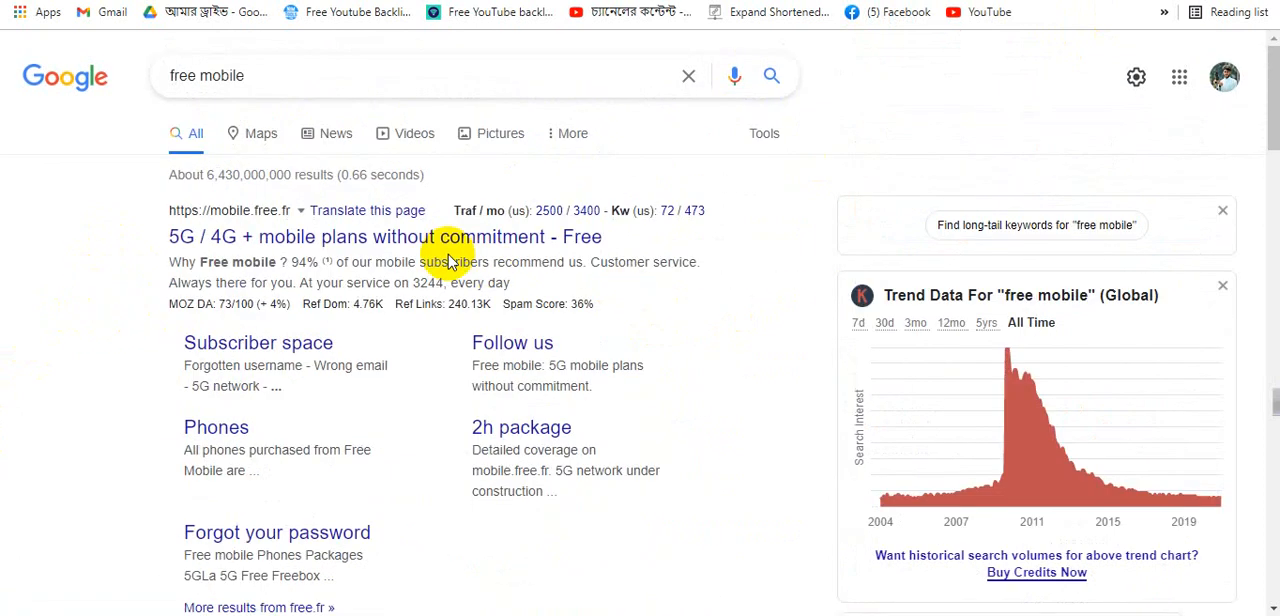
left_click(316, 80)
left_click_drag(316, 80, 45, 80)
left_click(43, 234)
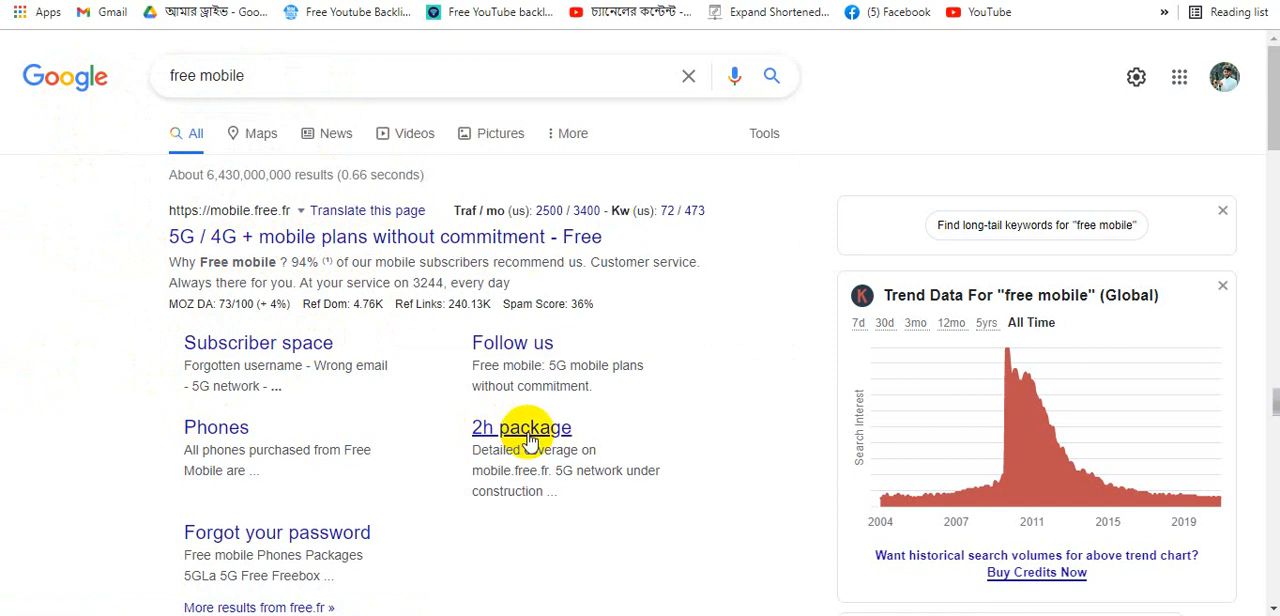
- Scroll through the free mobile search results, highlighting the query and result text to examine them
scroll(533, 443, "down", 1)
scroll(533, 443, "down", 8)
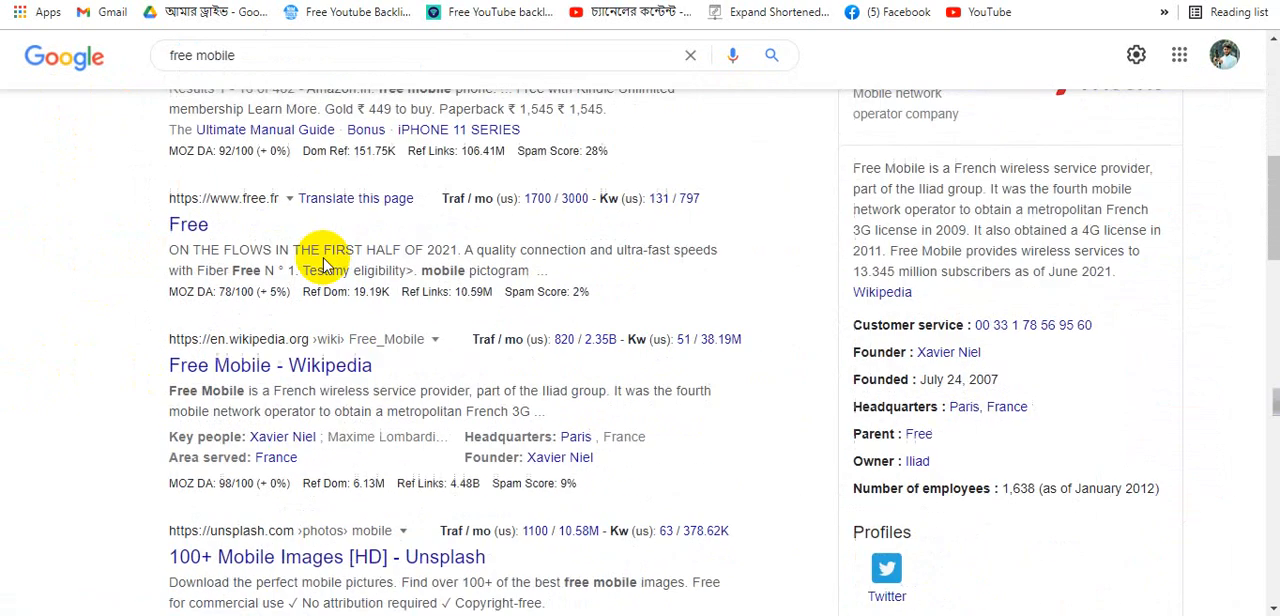
scroll(323, 251, "up", 3)
scroll(313, 288, "up", 3)
triple_click(240, 57)
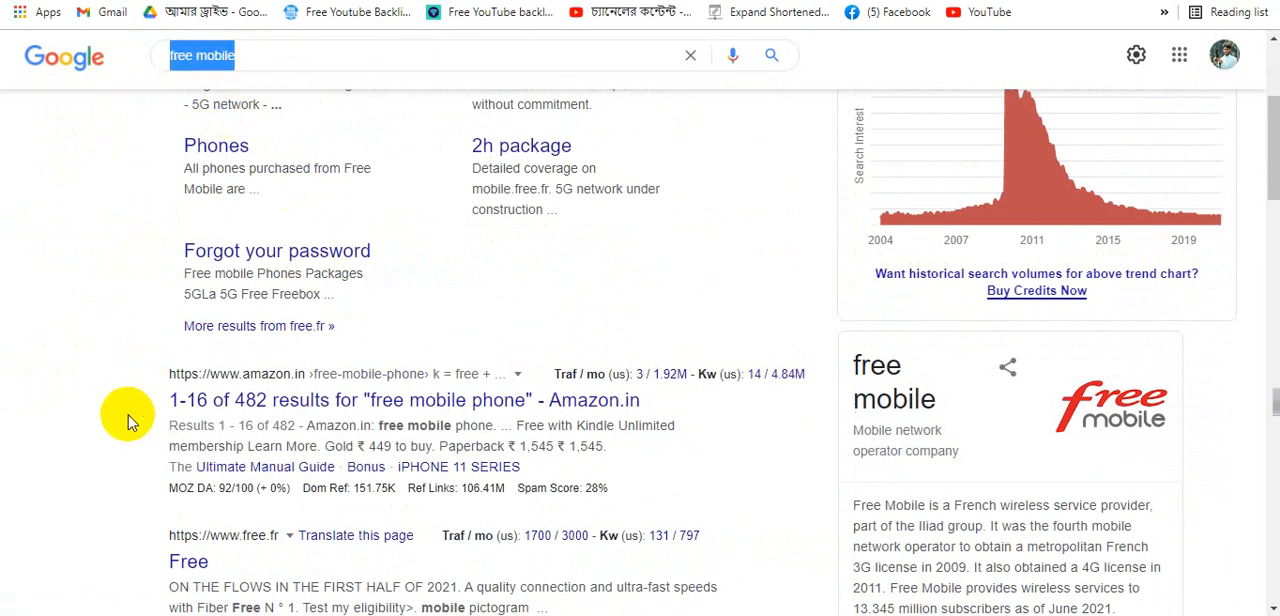
scroll(127, 421, "up", 3)
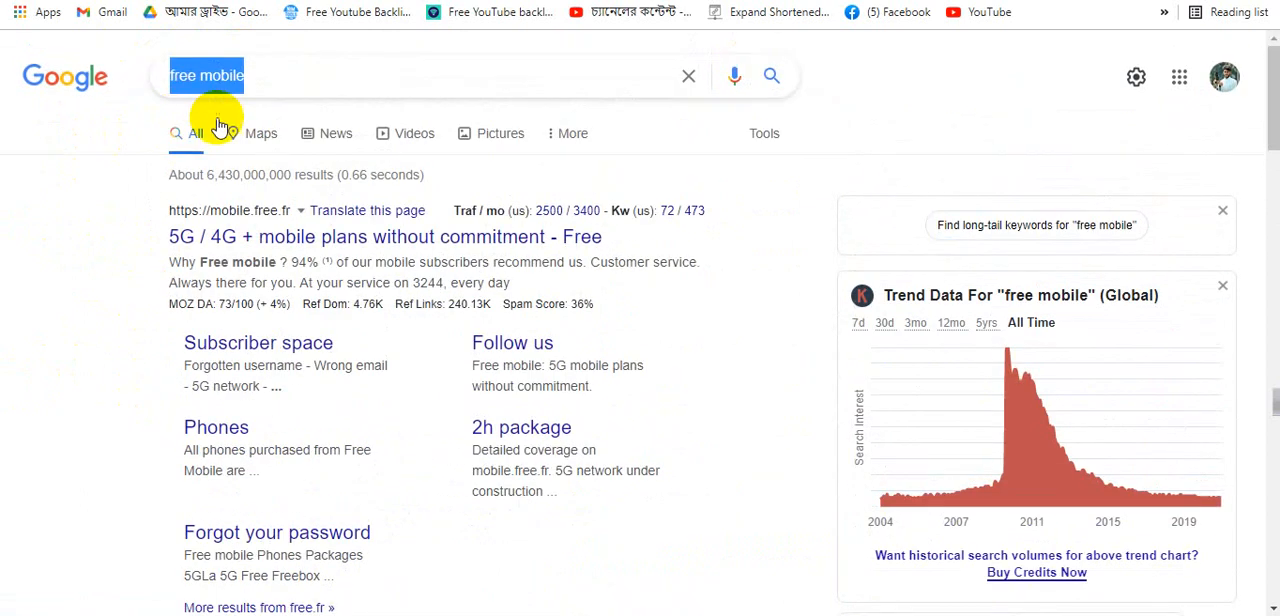
left_click(130, 133)
scroll(134, 320, "down", 3)
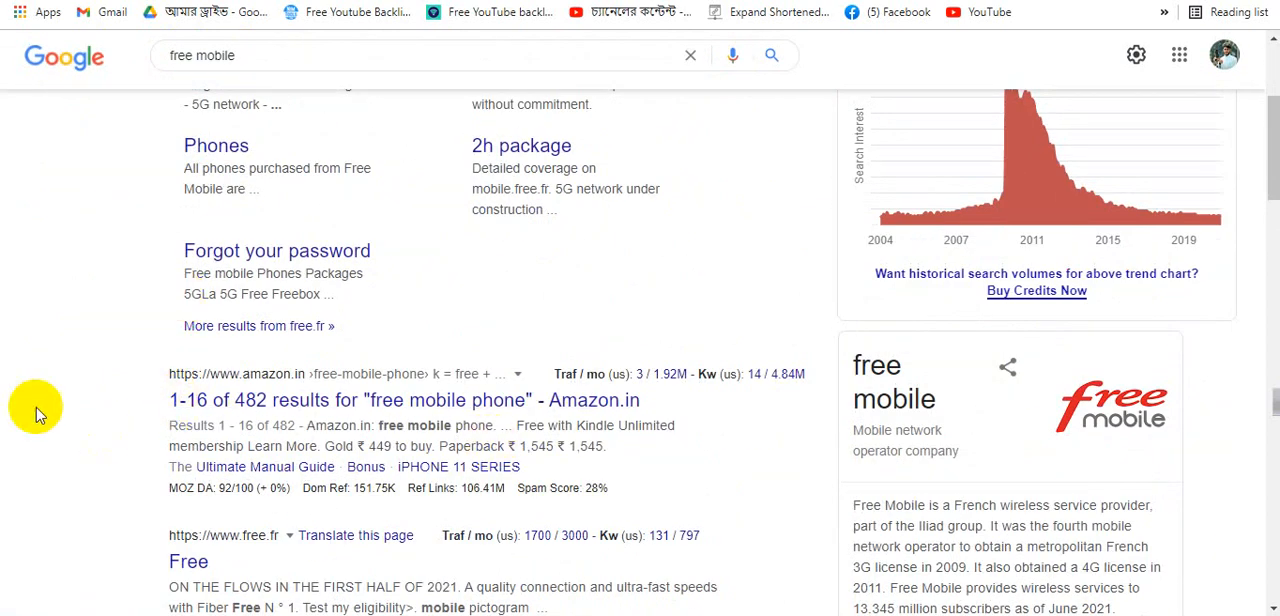
scroll(531, 420, "down", 3)
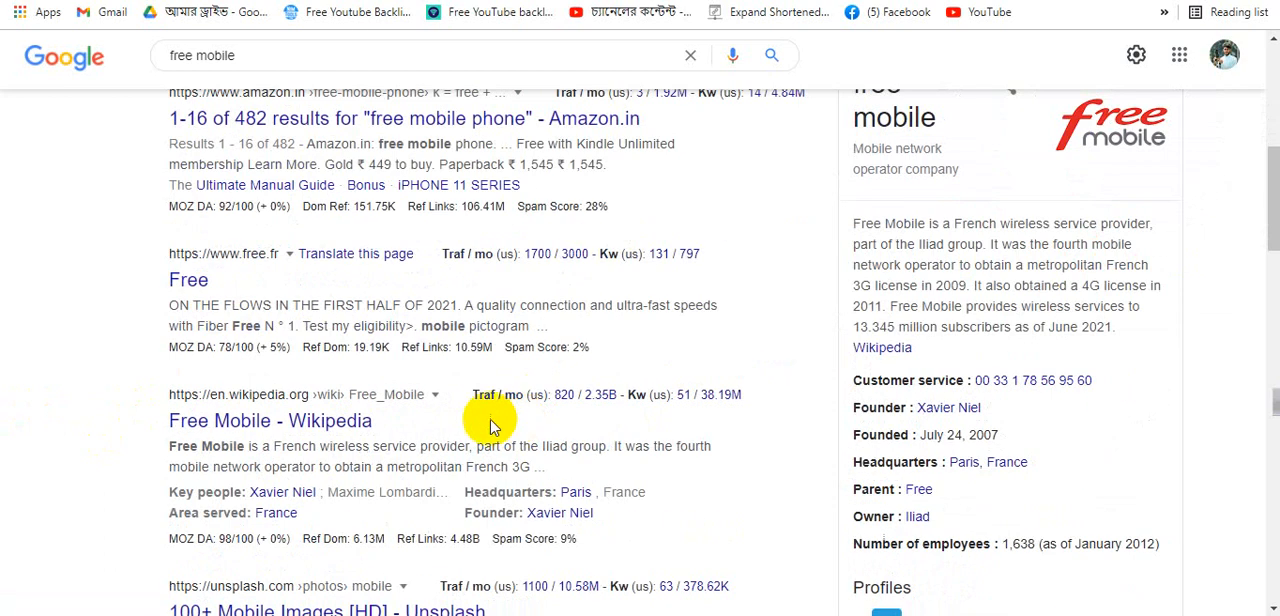
left_click_drag(417, 430, 86, 428)
left_click(82, 427)
scroll(83, 420, "down", 5)
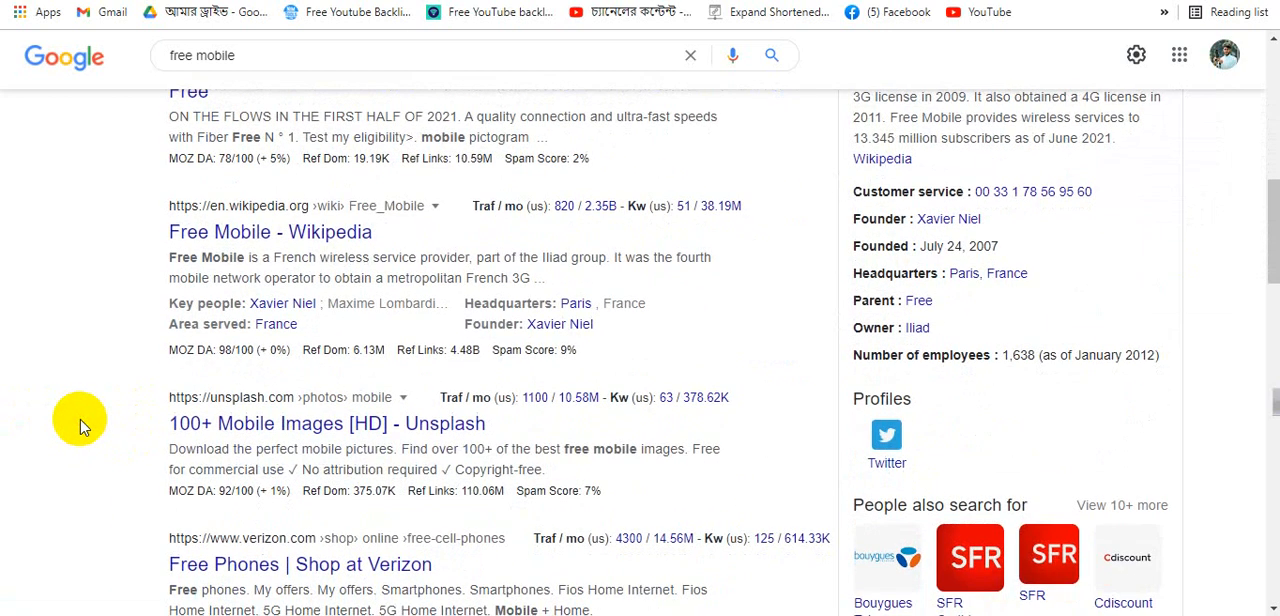
scroll(100, 388, "up", 1)
scroll(104, 380, "up", 10)
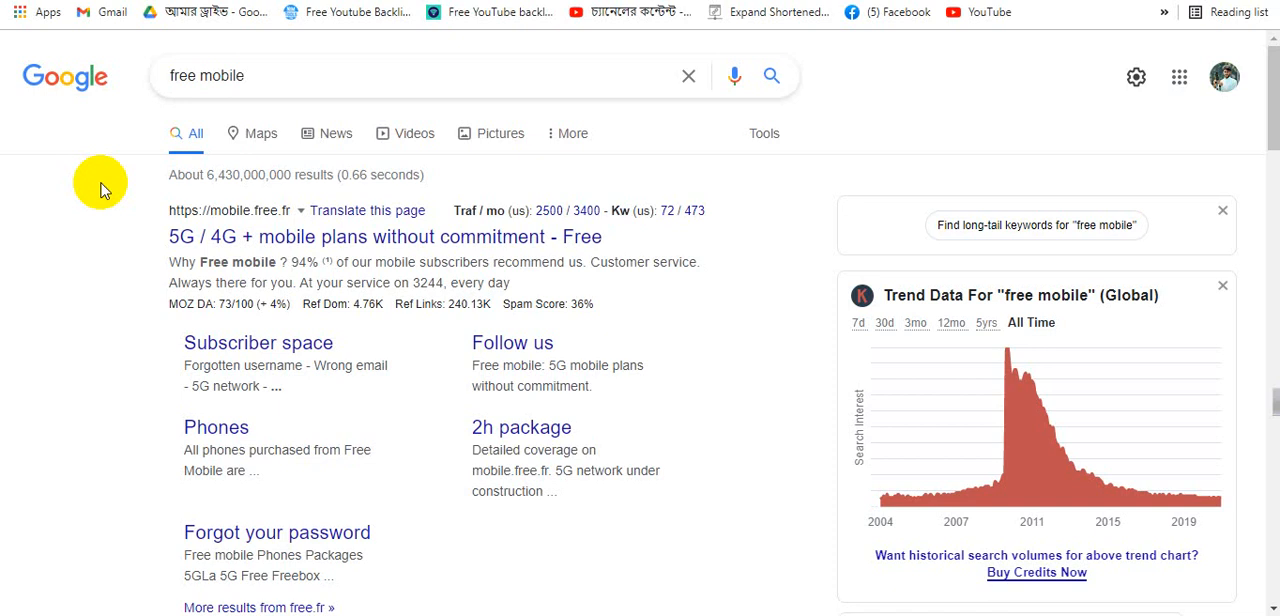
- Highlight the top mobile.free.fr result and its sitelinks, comparing them with the first ad group's keyword list
left_click_drag(155, 238, 657, 229)
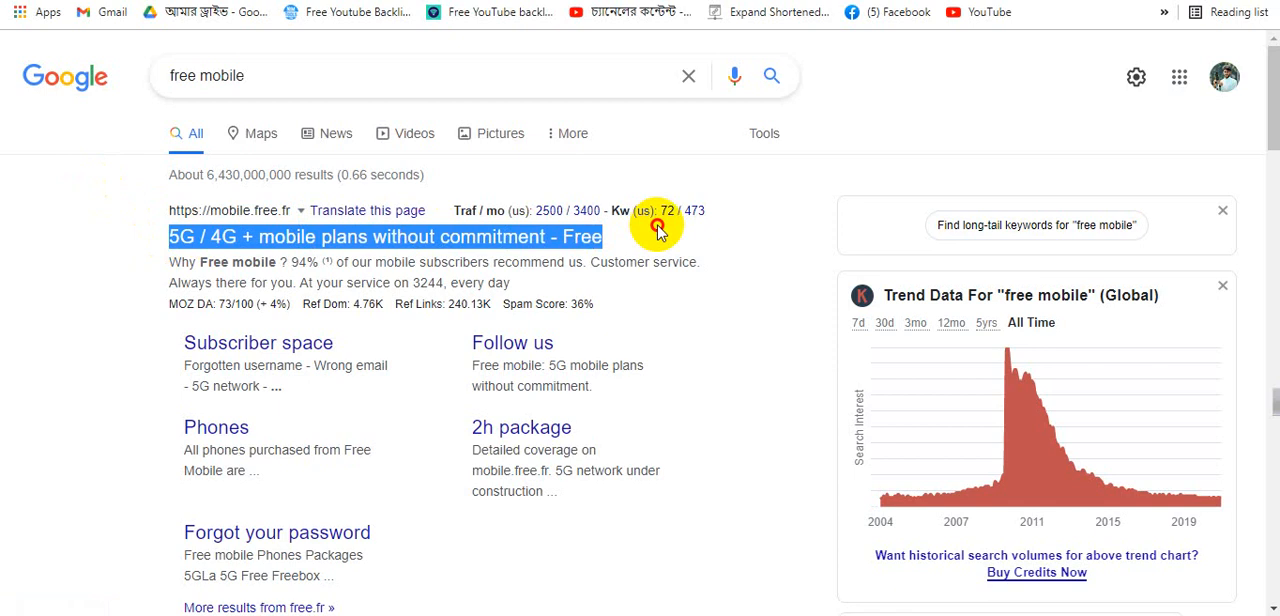
left_click_drag(71, 351, 467, 537)
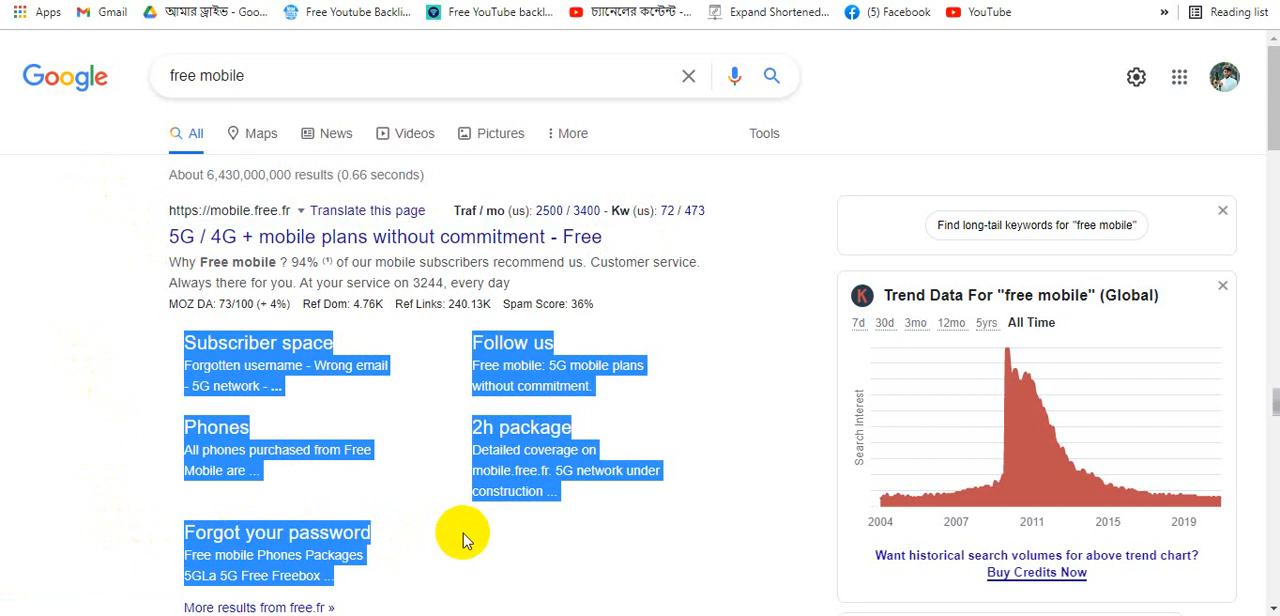
left_click(85, 392)
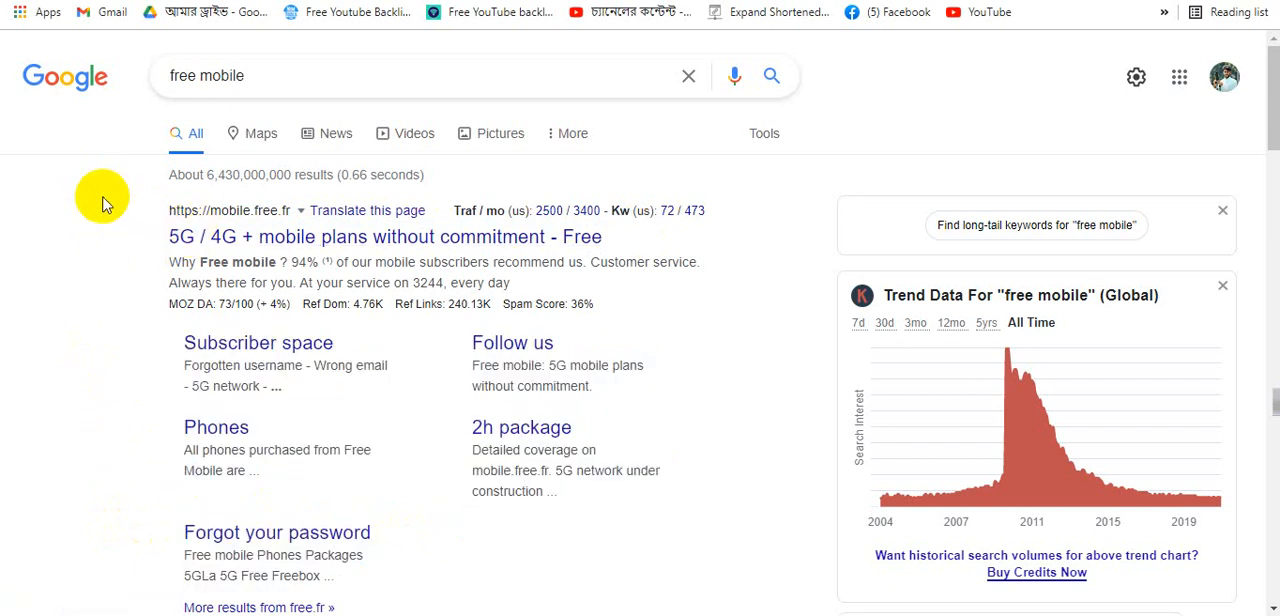
left_click_drag(100, 176, 750, 357)
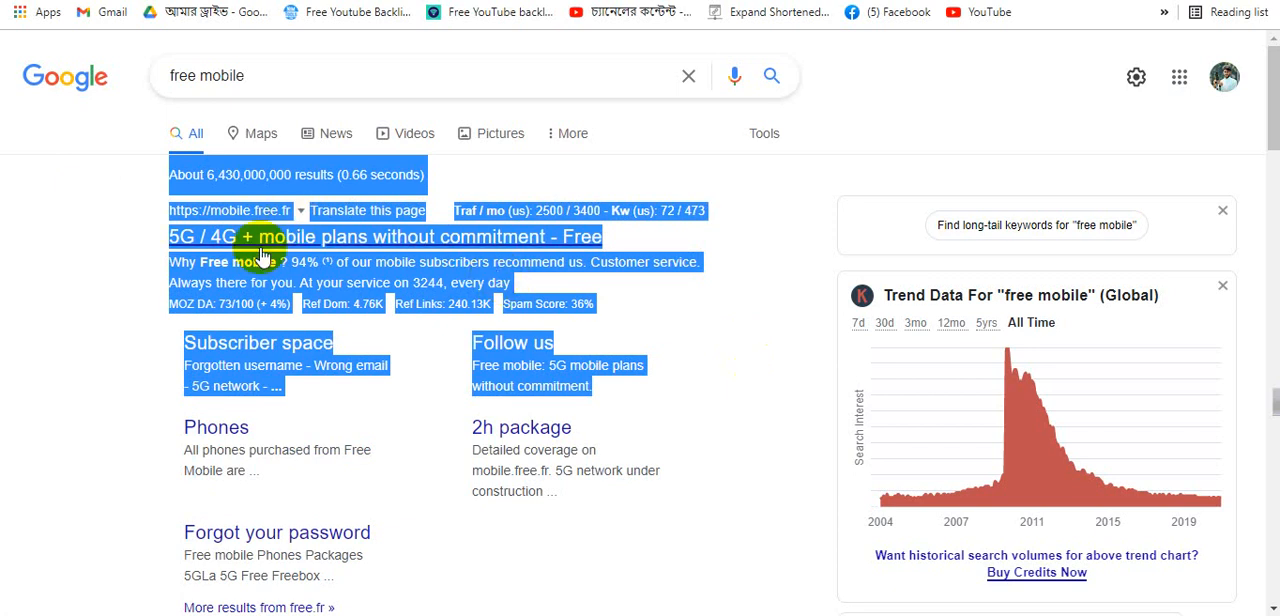
left_click(106, 223)
left_click_drag(109, 200, 670, 398)
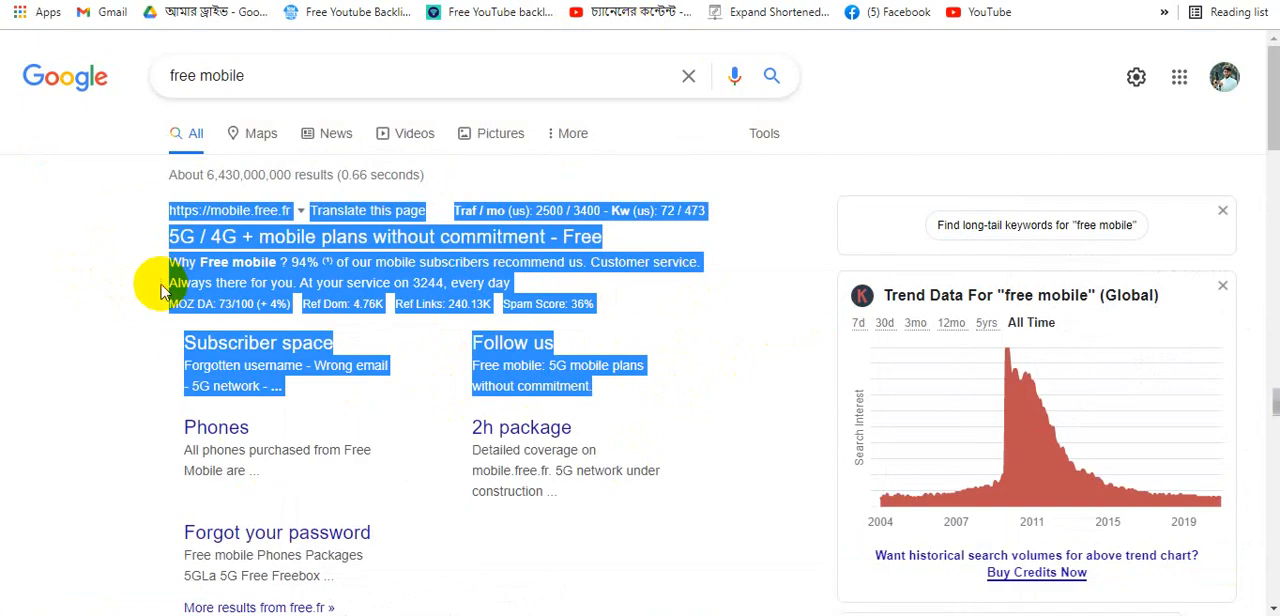
left_click(100, 228)
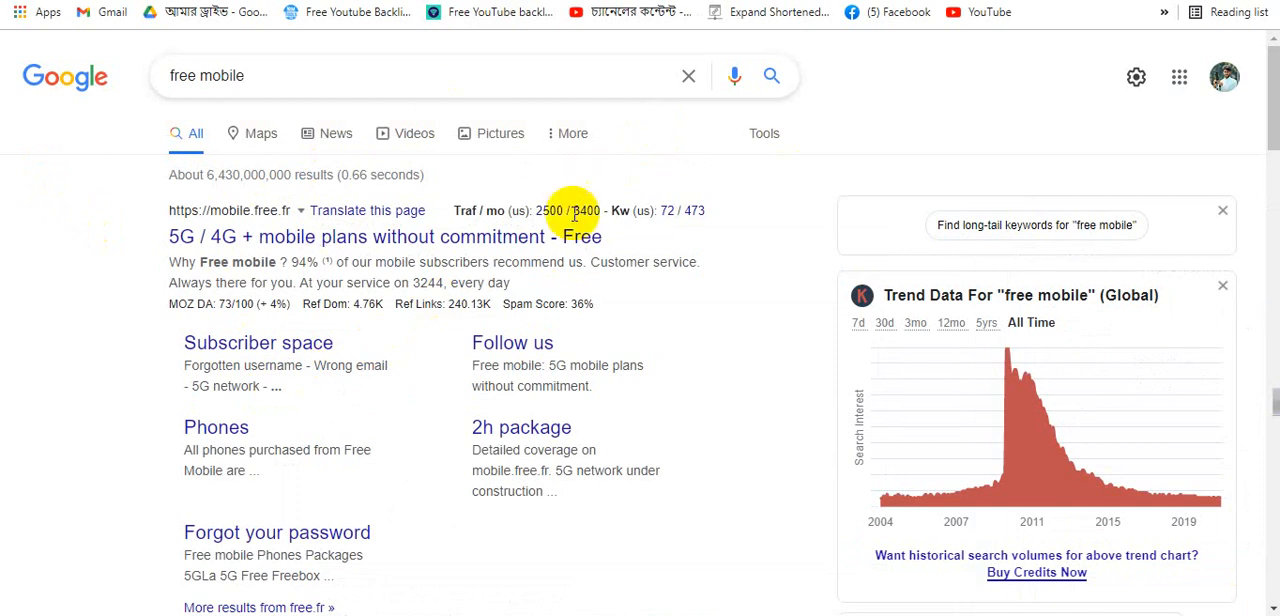
left_click_drag(124, 230, 684, 455)
scroll(343, 363, "down", 4)
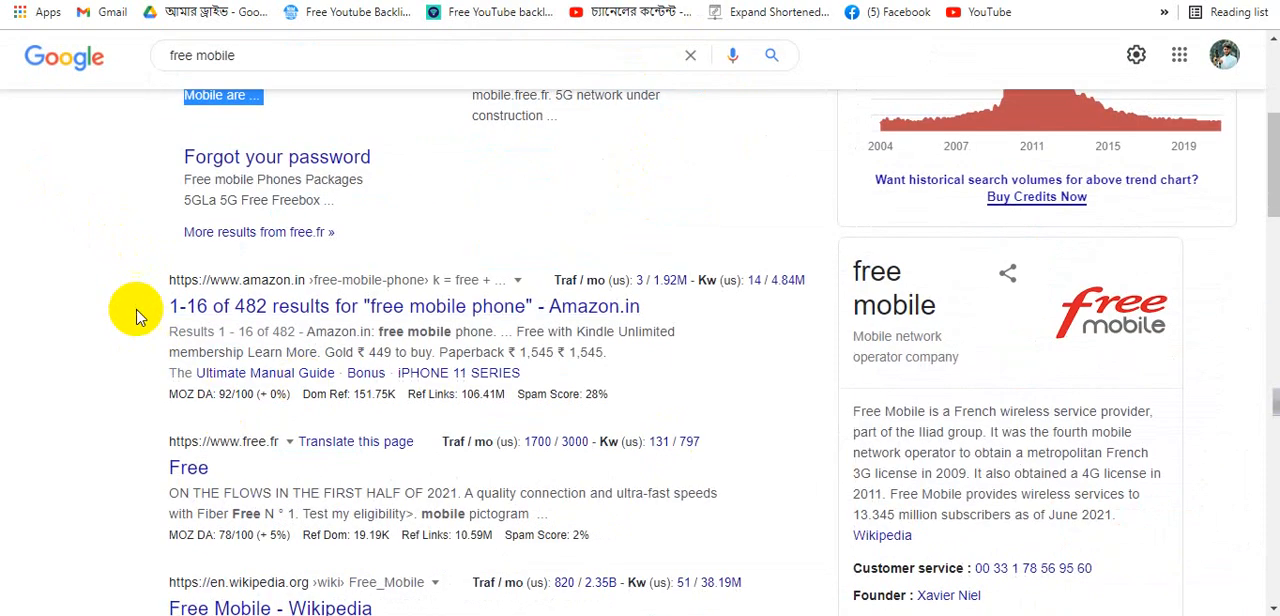
left_click_drag(129, 309, 591, 368)
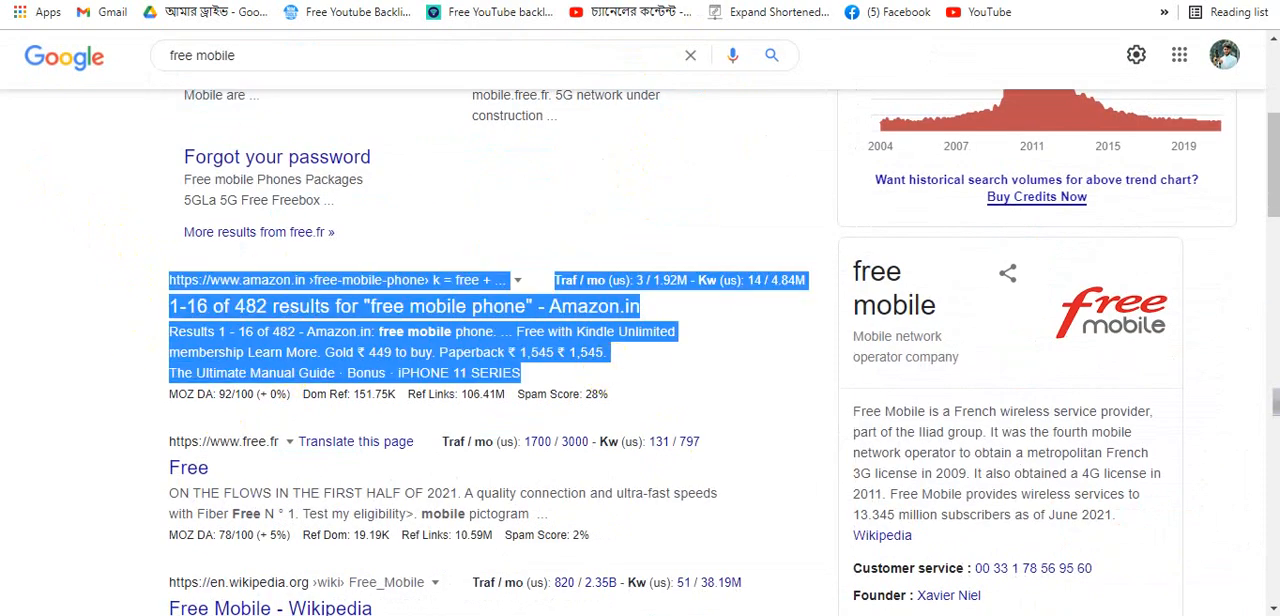
left_click(350, 1)
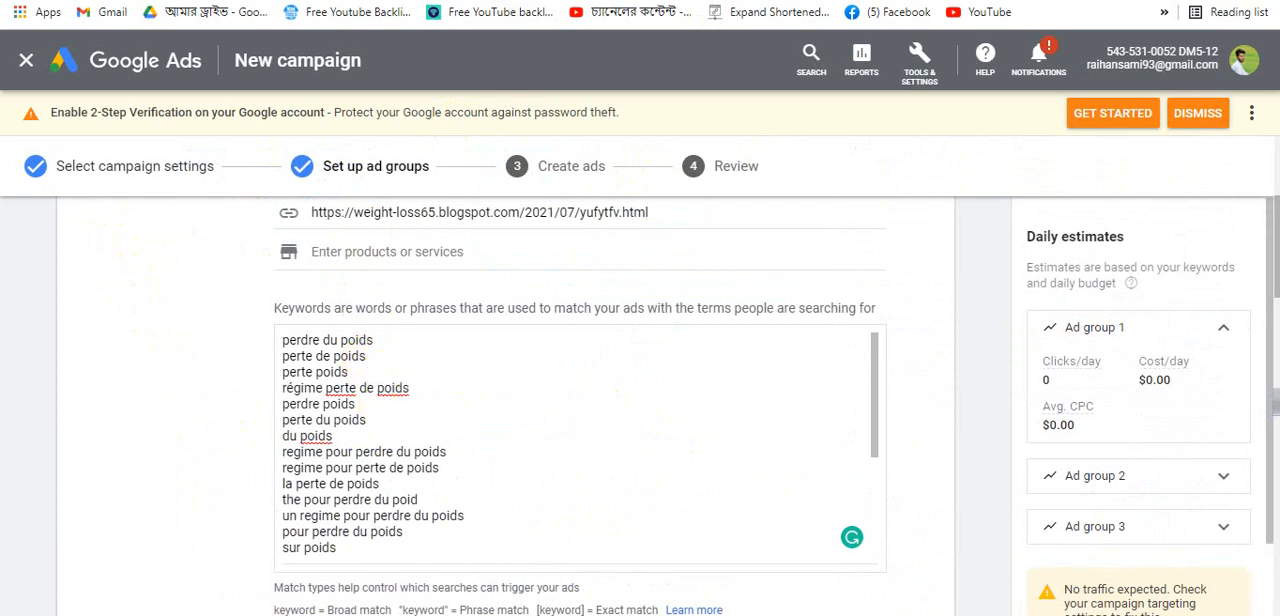
left_click(200, 1)
left_click(61, 293)
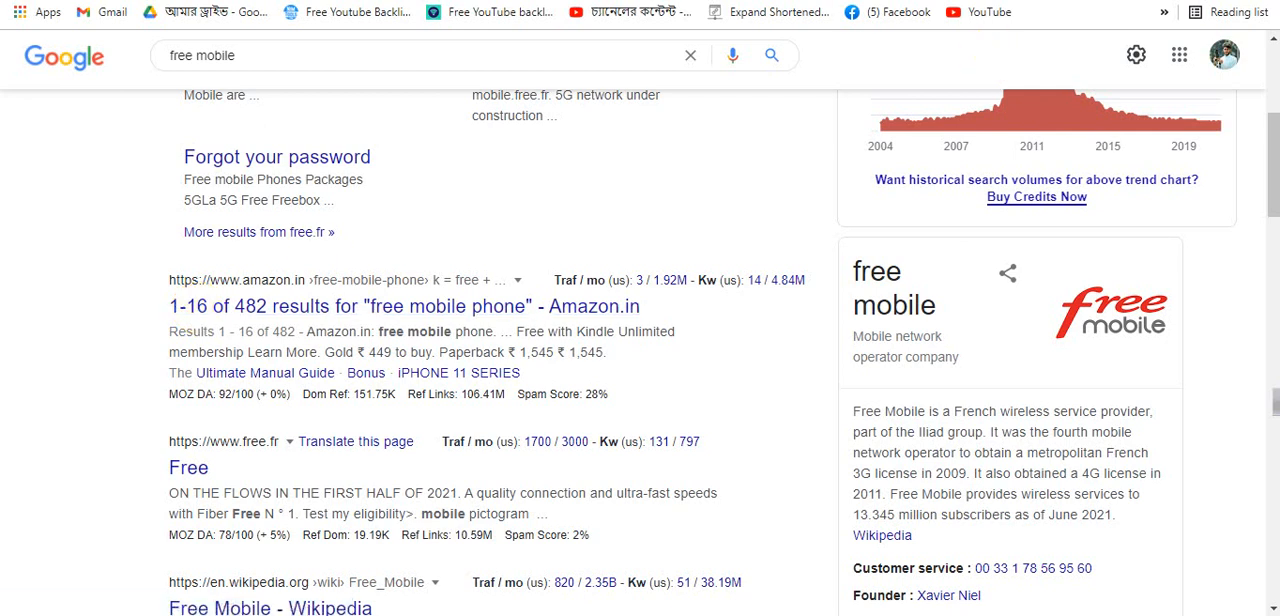
- Examine the related searches and People Also Search For keyword suggestions at the bottom of the free mobile results
scroll(688, 174, "up", 1)
scroll(688, 174, "up", 5)
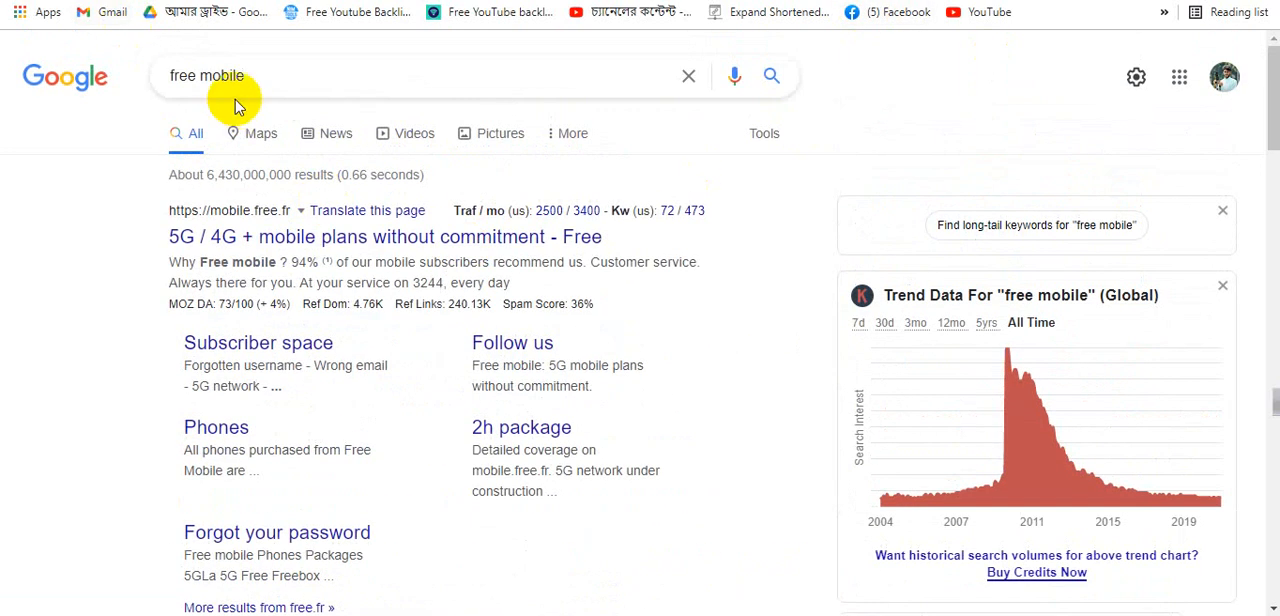
scroll(843, 257, "down", 6)
scroll(1077, 251, "down", 9)
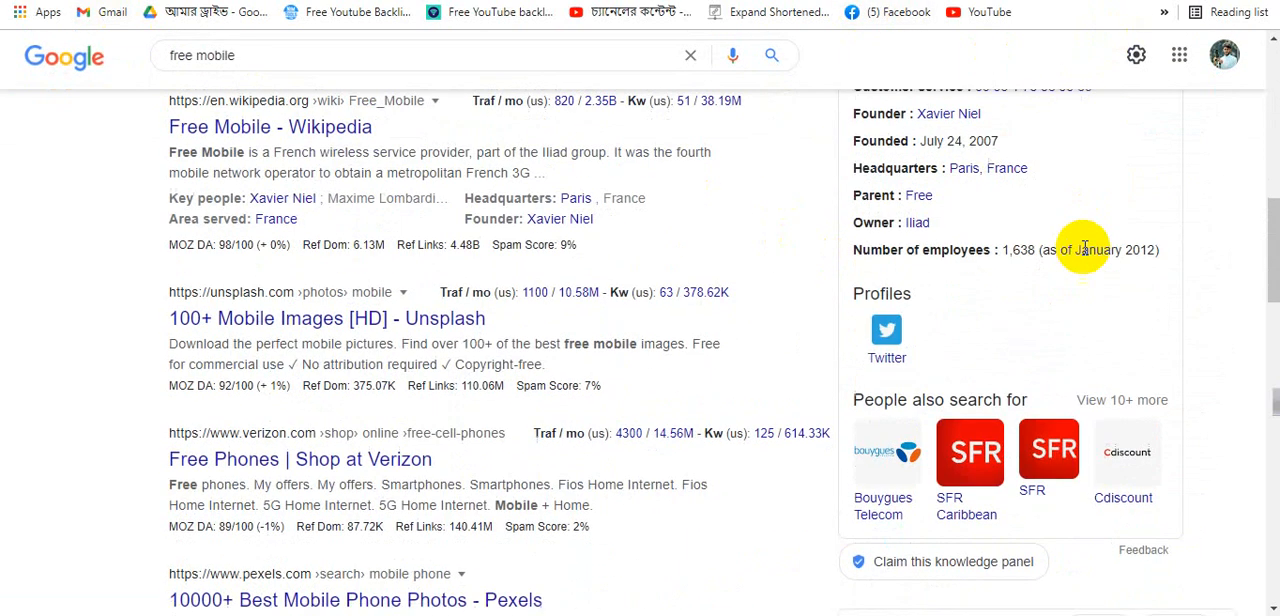
scroll(929, 294, "down", 9)
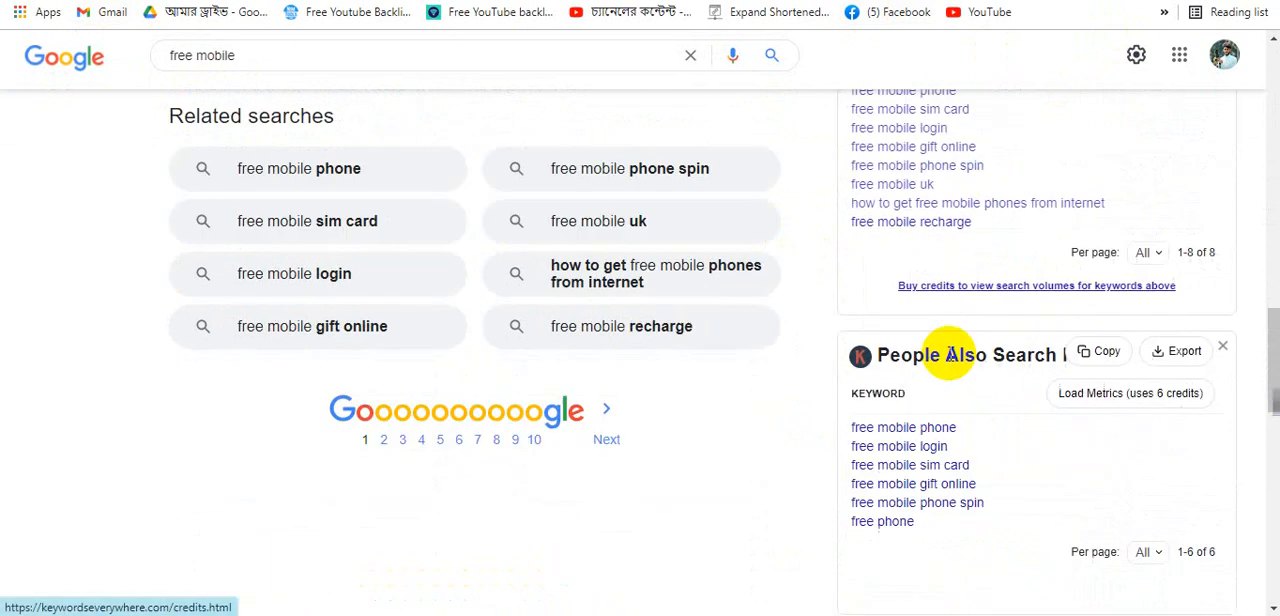
scroll(977, 360, "down", 4)
scroll(909, 186, "up", 18)
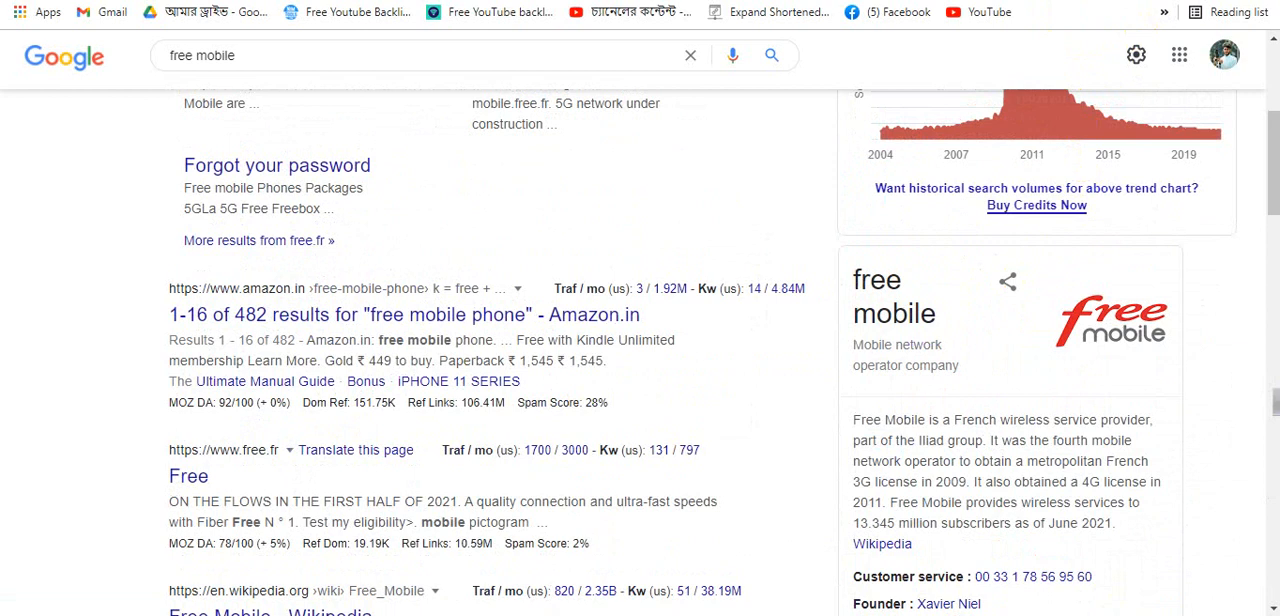
- Open a new tab and enter mobile in Google search to examine the autocomplete keyword suggestions
key("ctrl+t")
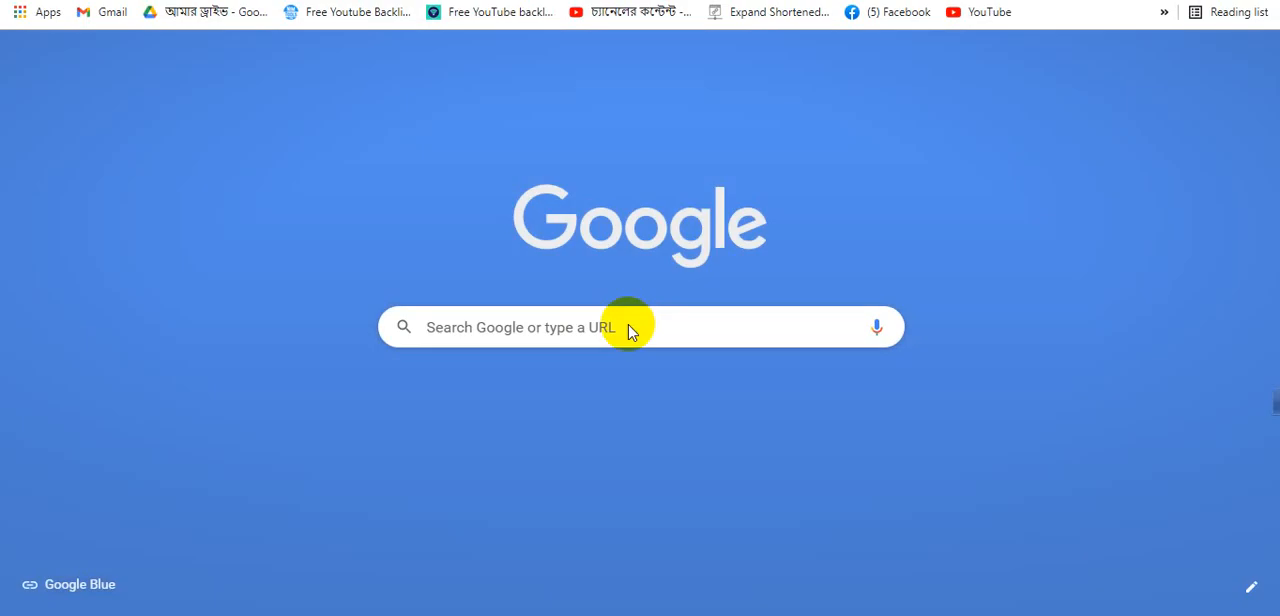
left_click(630, 325)
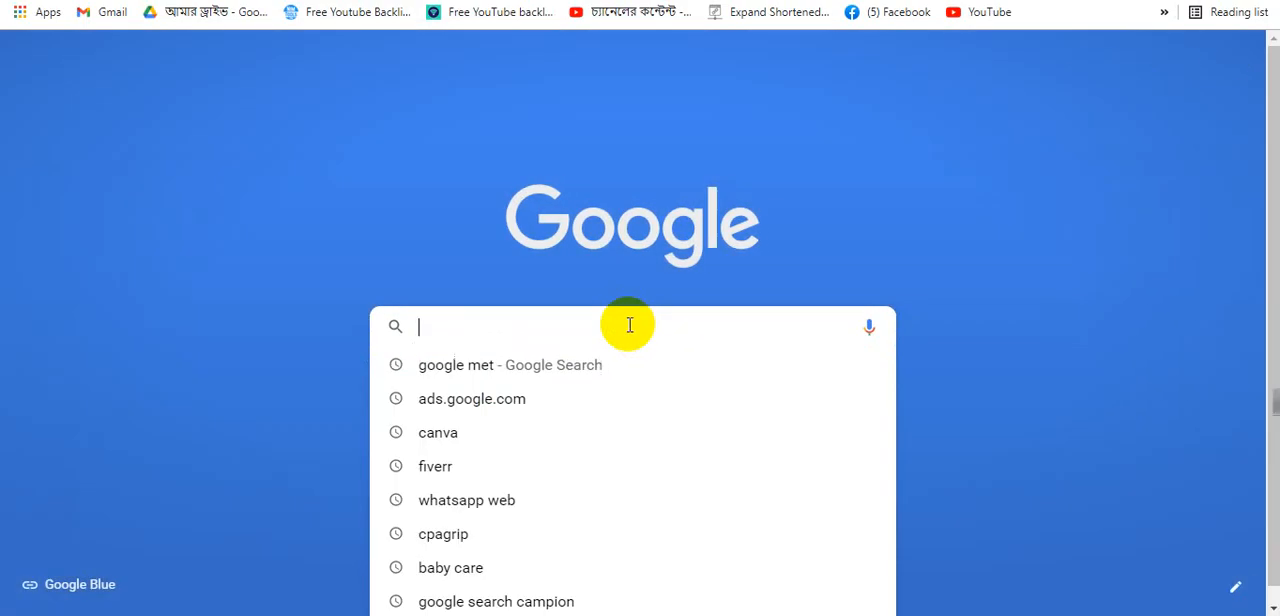
type("mo")
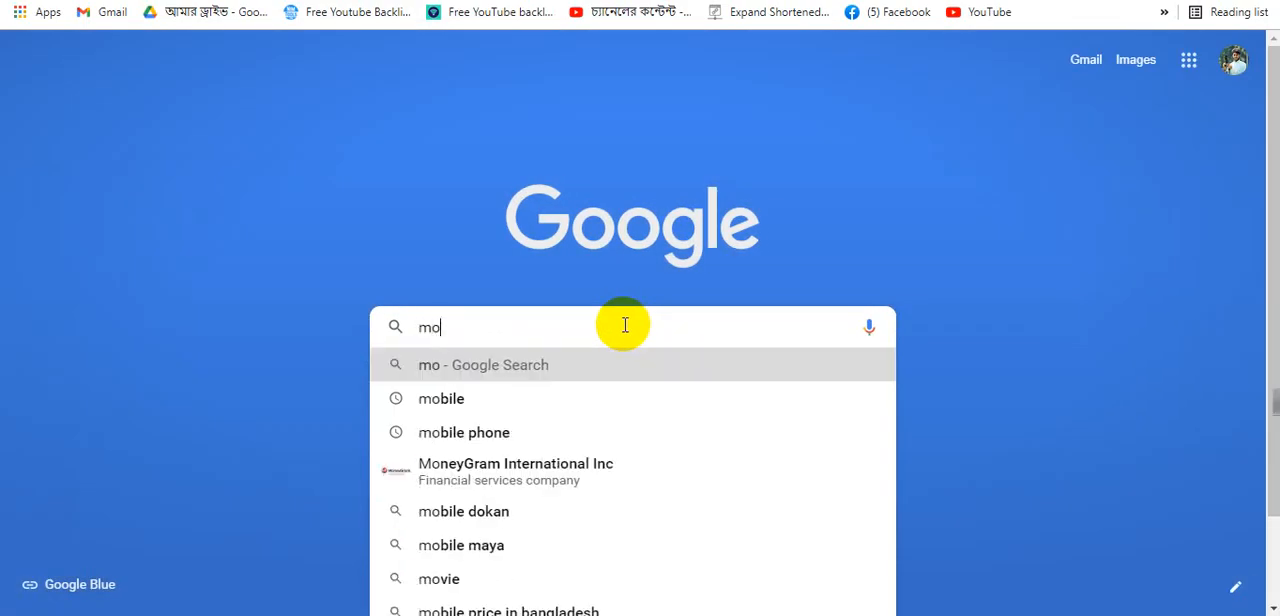
type("bile")
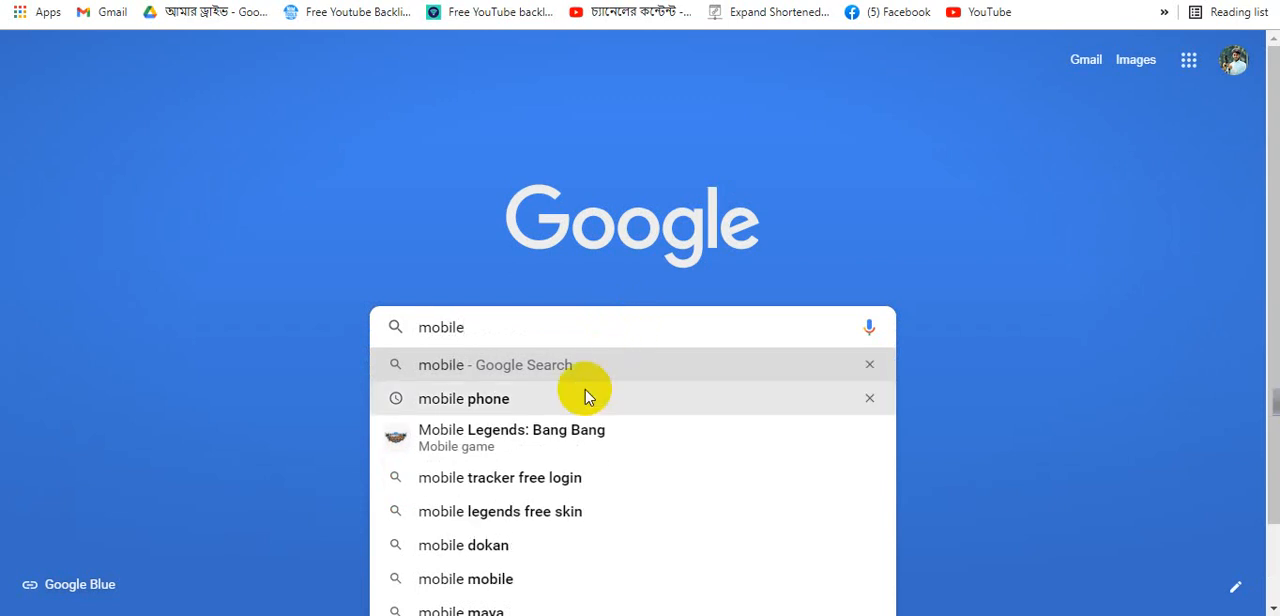
scroll(585, 400, "down", 1)
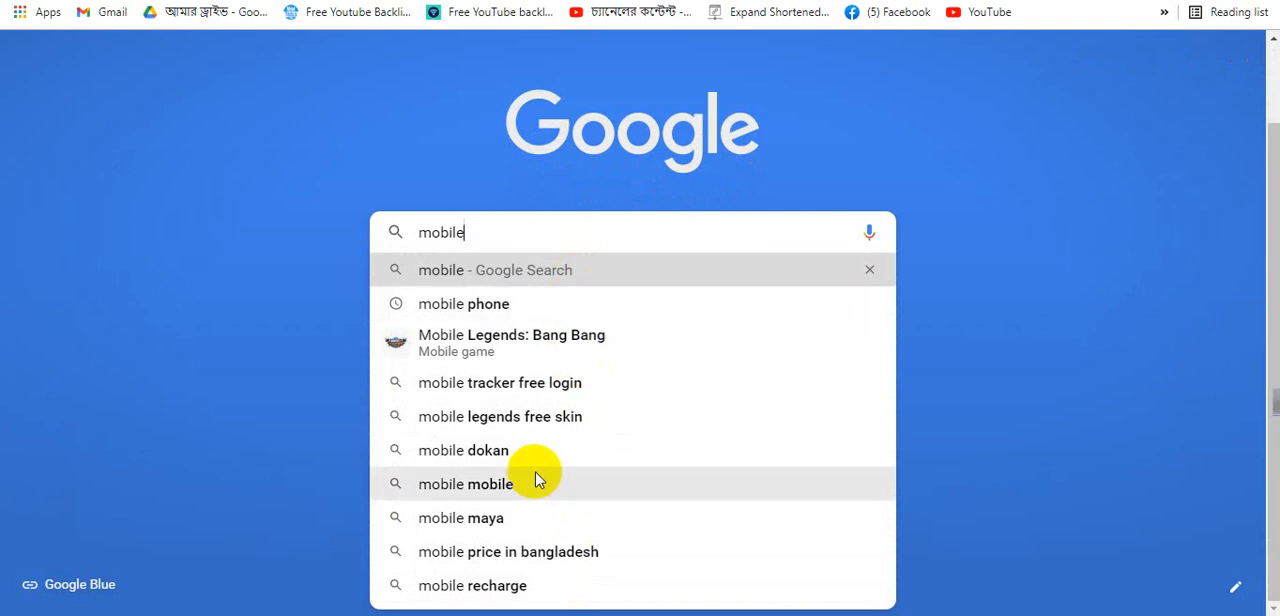
scroll(535, 478, "up", 1)
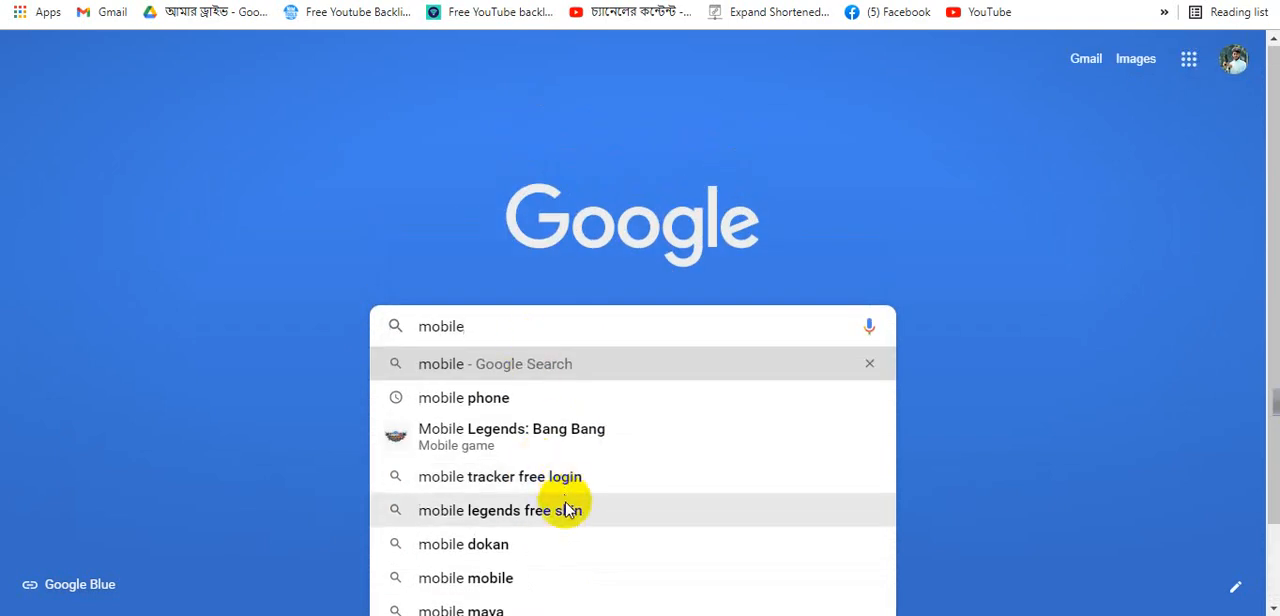
left_click(686, 162)
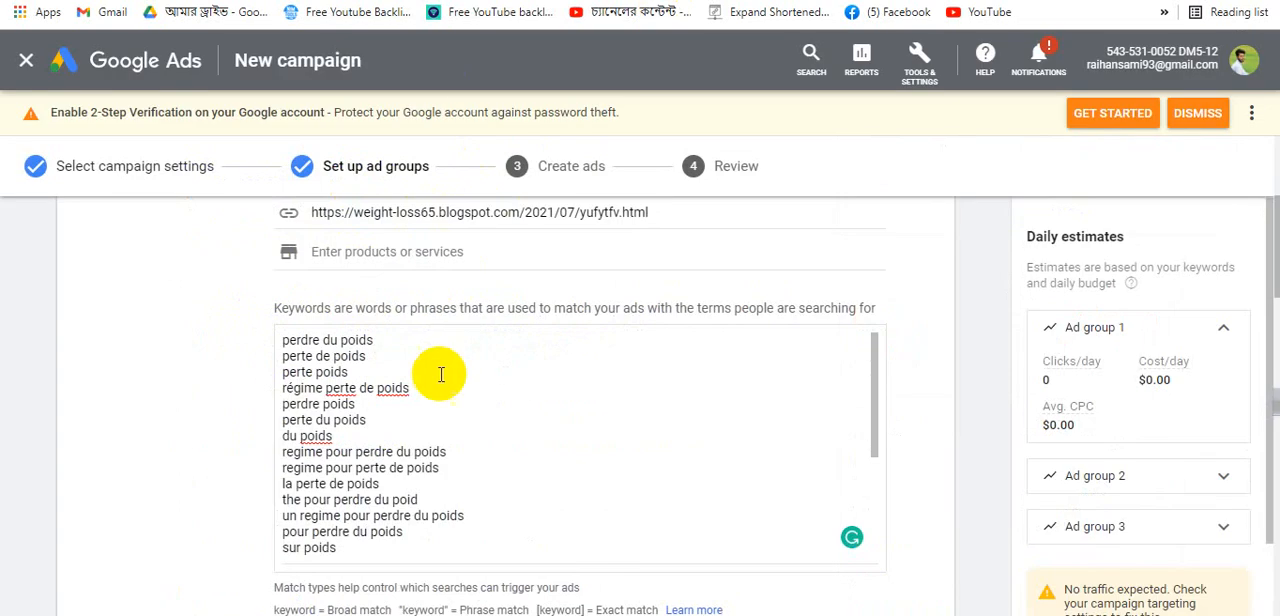
- Review and highlight keywords in the first ad group's keyword list, switching between it and the free mobile results
scroll(447, 368, "down", 3)
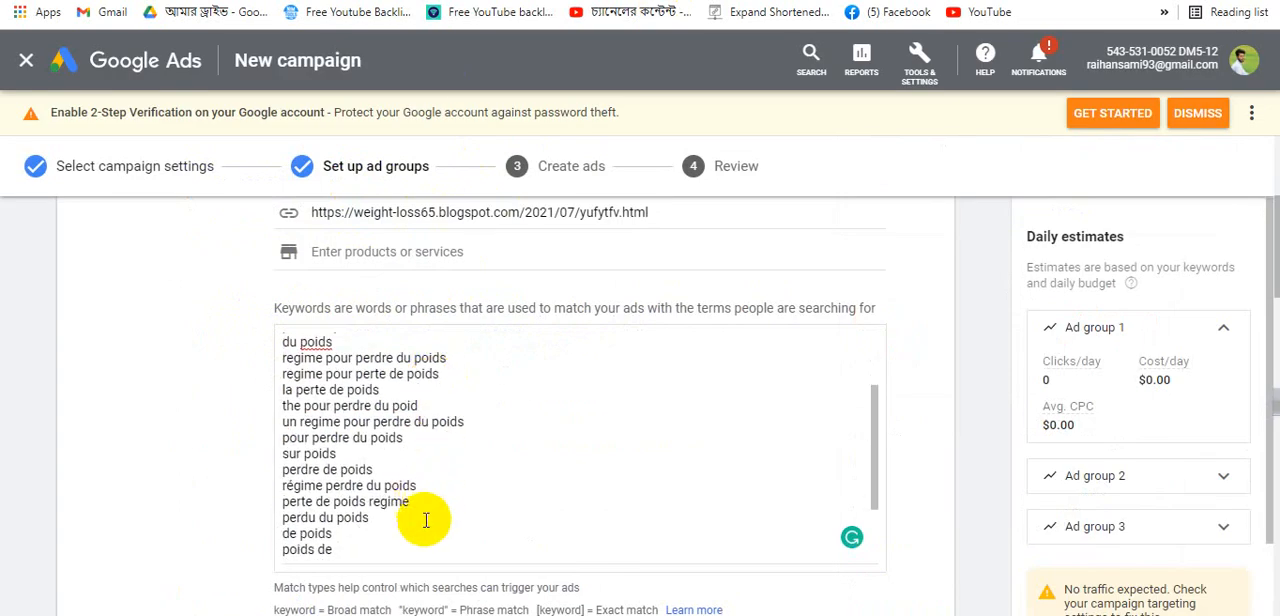
left_click_drag(423, 520, 267, 348)
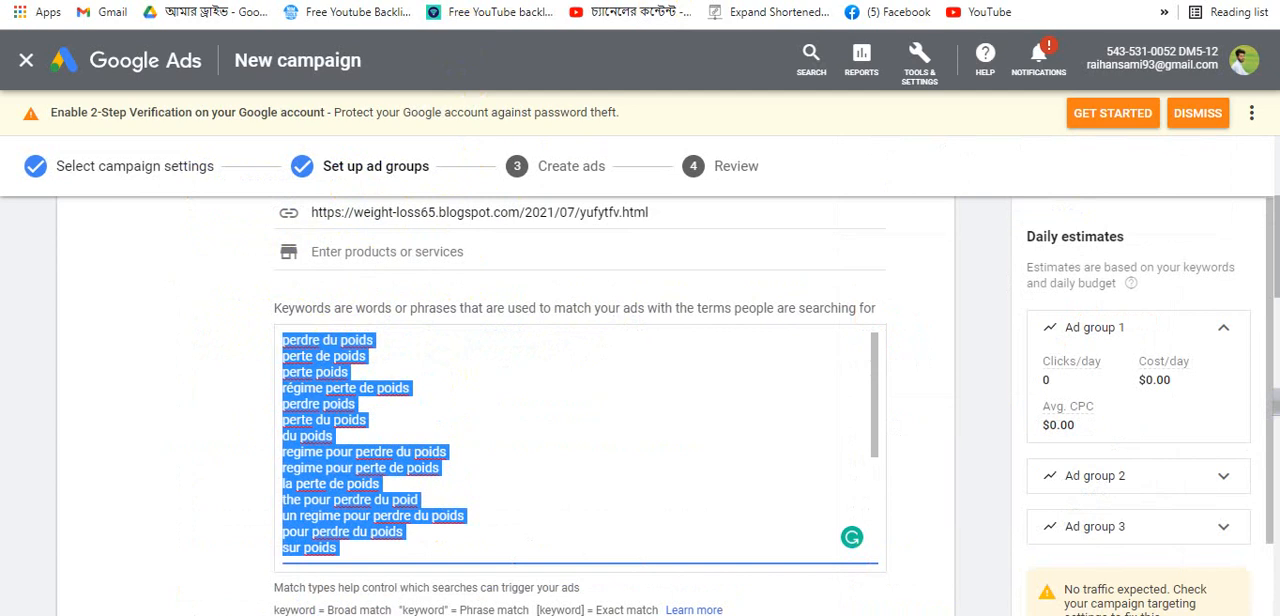
left_click(485, 1)
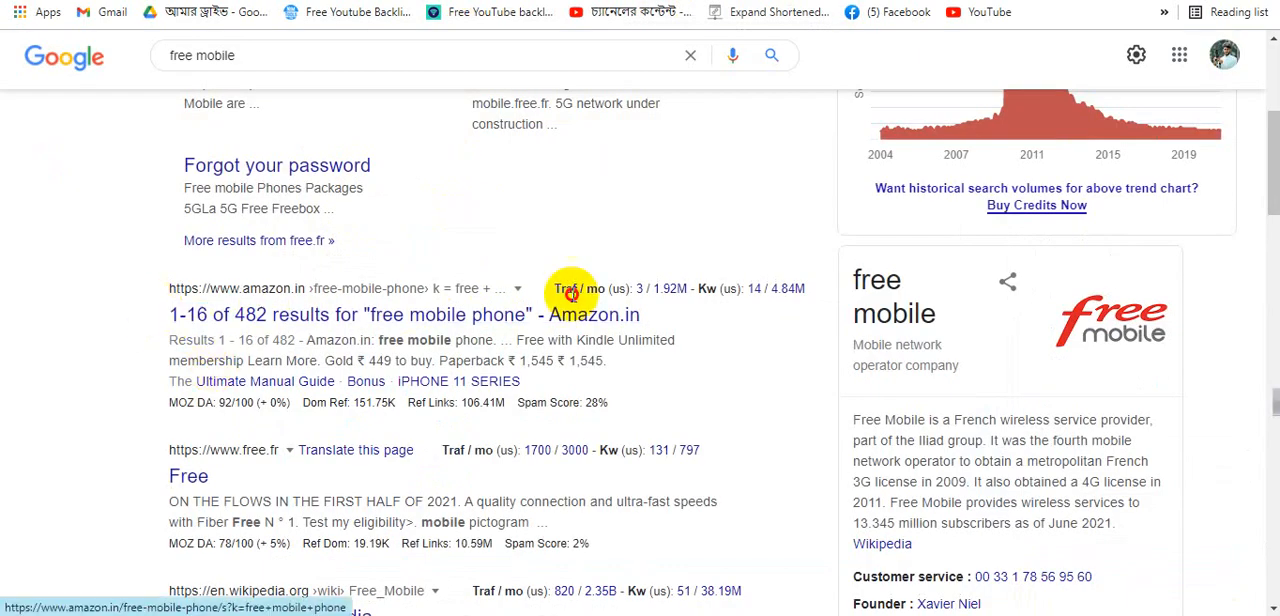
left_click_drag(570, 293, 641, 314)
left_click(720, 166)
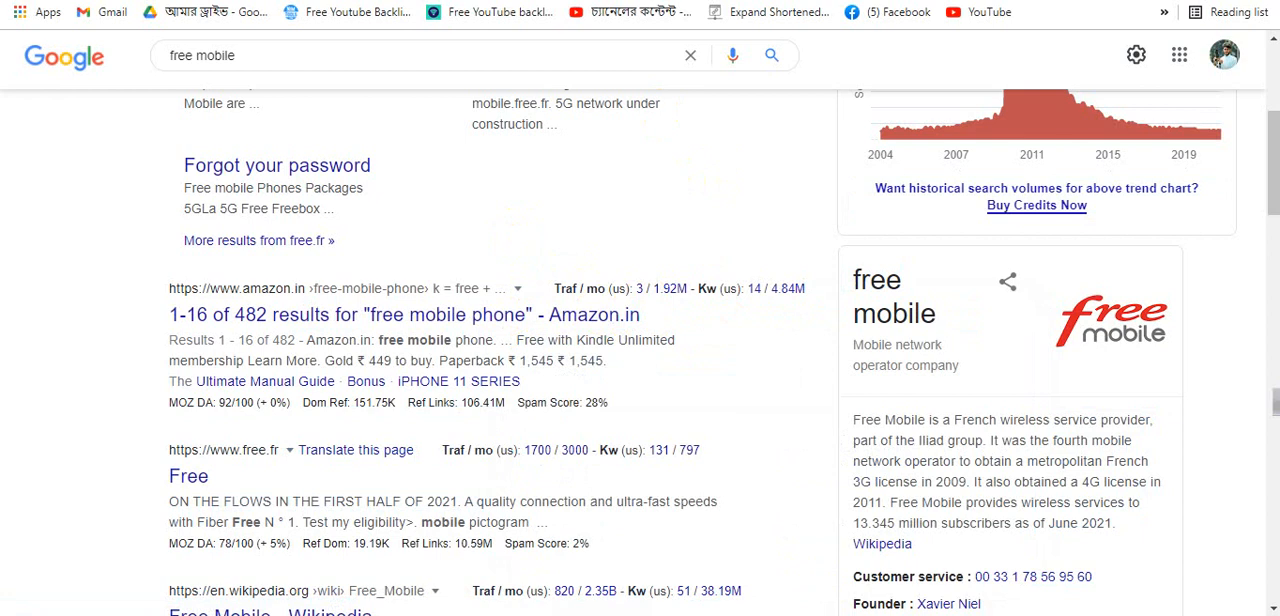
left_click(440, 1)
left_click(439, 446)
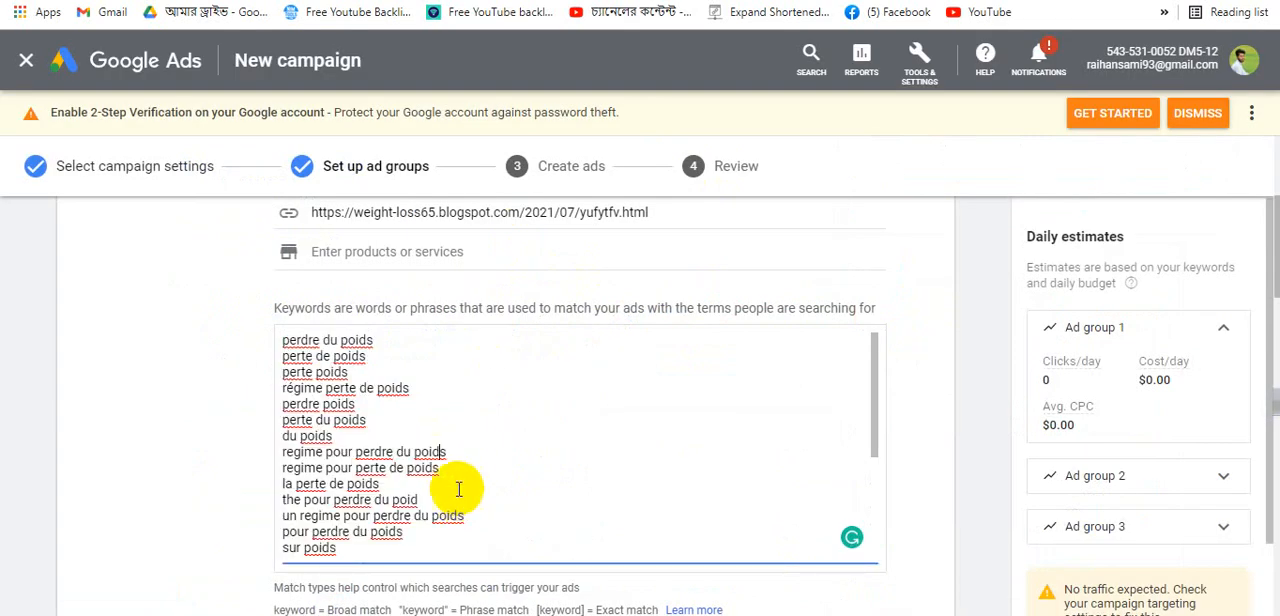
left_click(461, 498)
left_click_drag(461, 498, 283, 372)
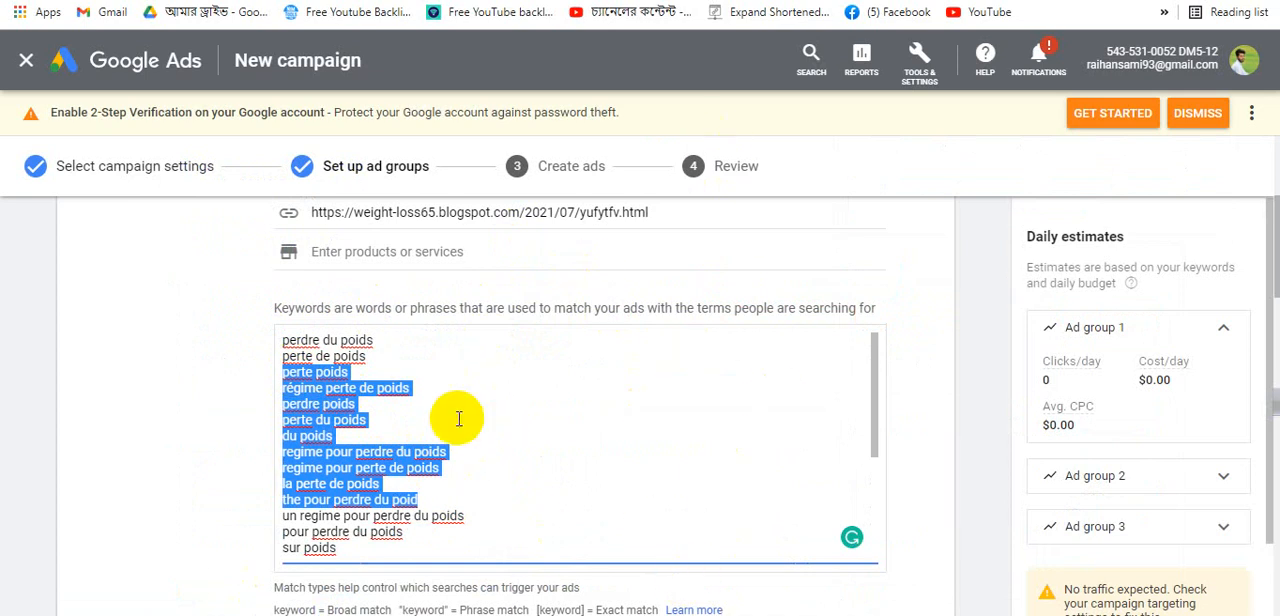
left_click(838, 1)
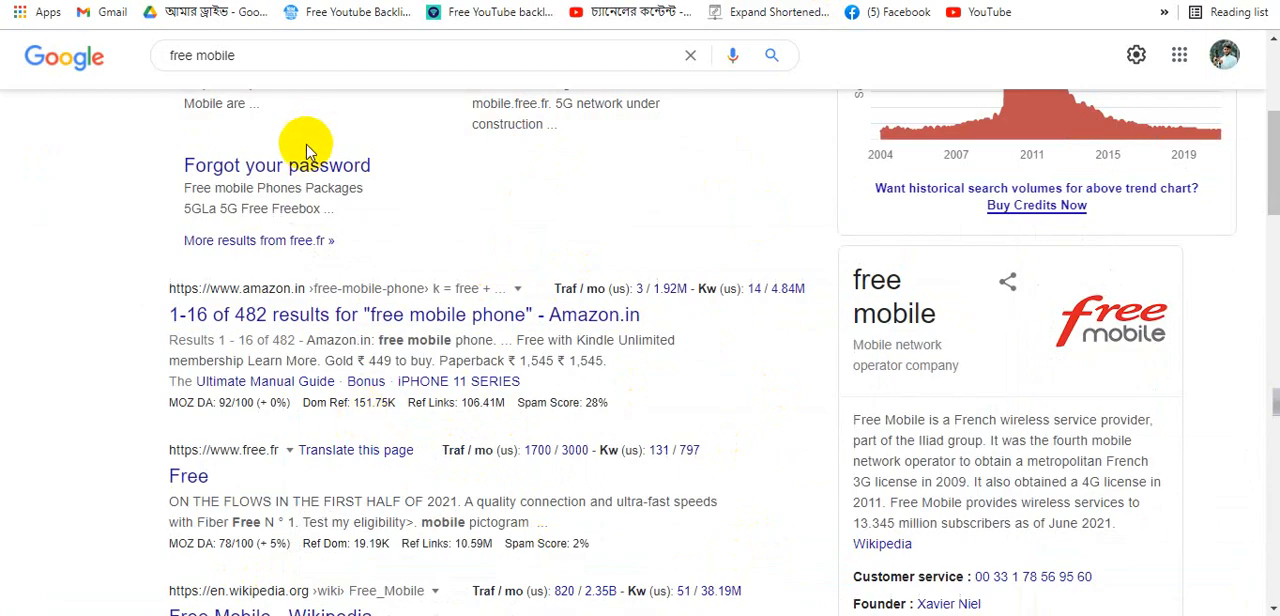
left_click(600, 1)
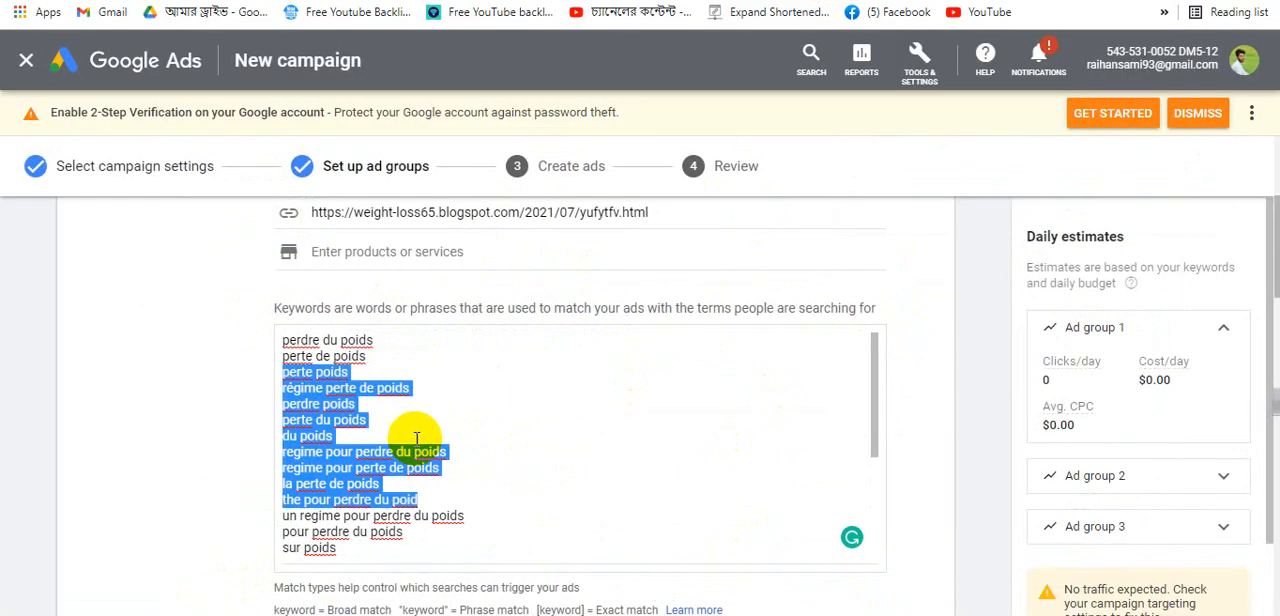
- Highlight groups of keywords in the first ad group's keyword list while reviewing it
left_click(454, 480)
left_click_drag(460, 495, 281, 426)
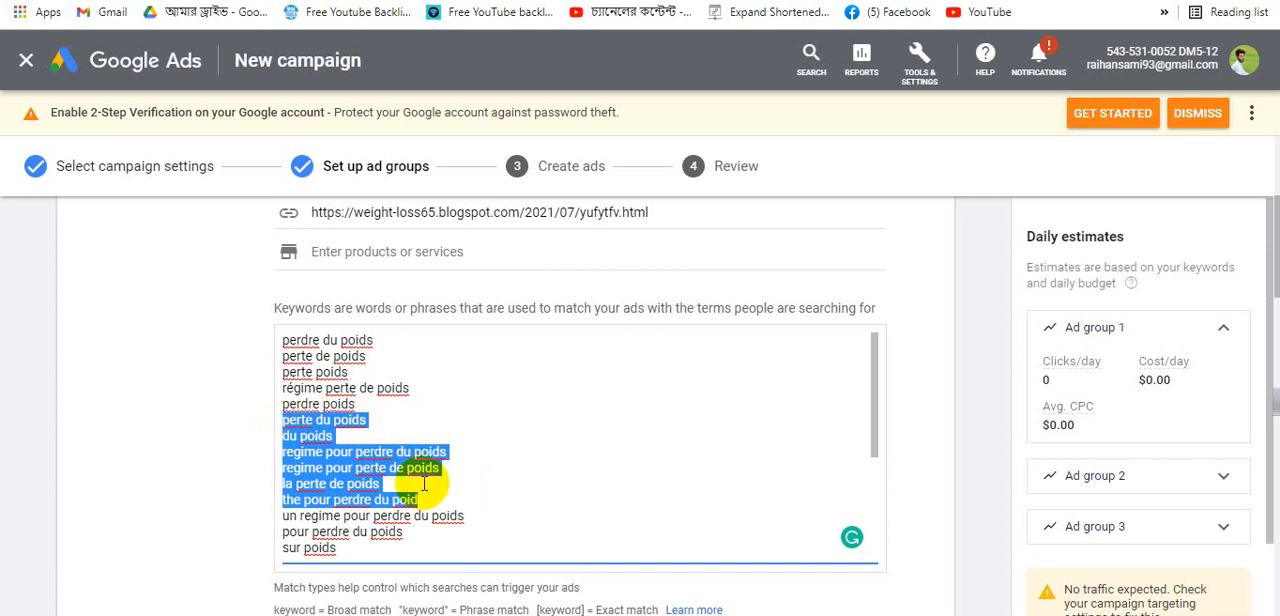
left_click_drag(434, 500, 276, 457)
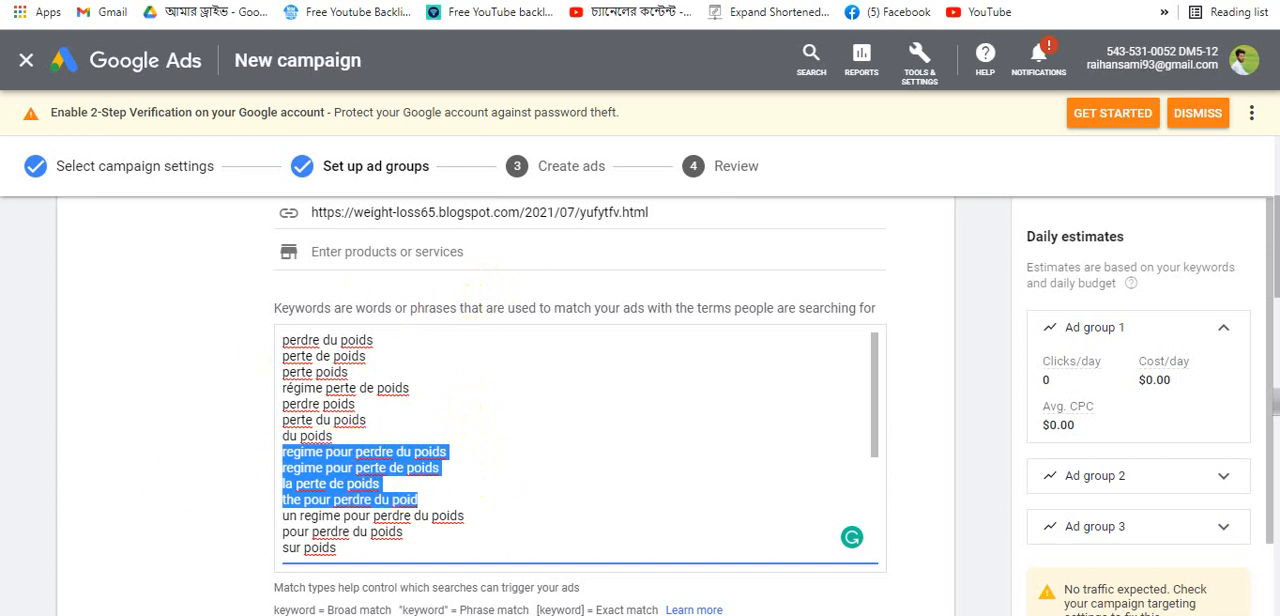
left_click(306, 0)
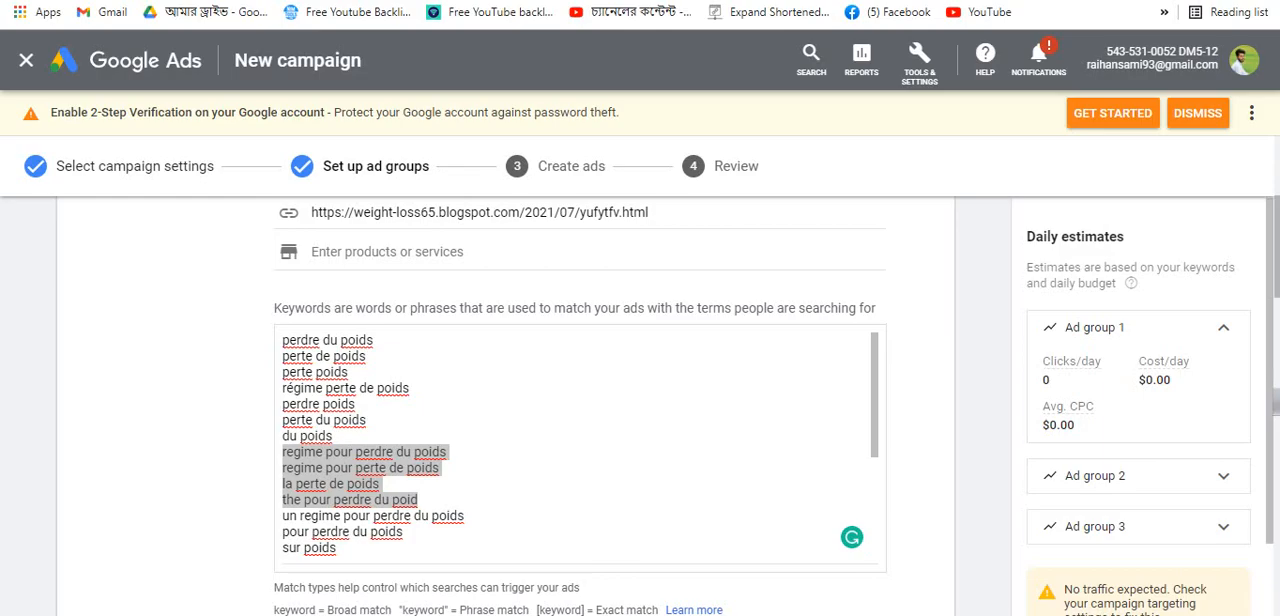
left_click_drag(283, 452, 418, 500)
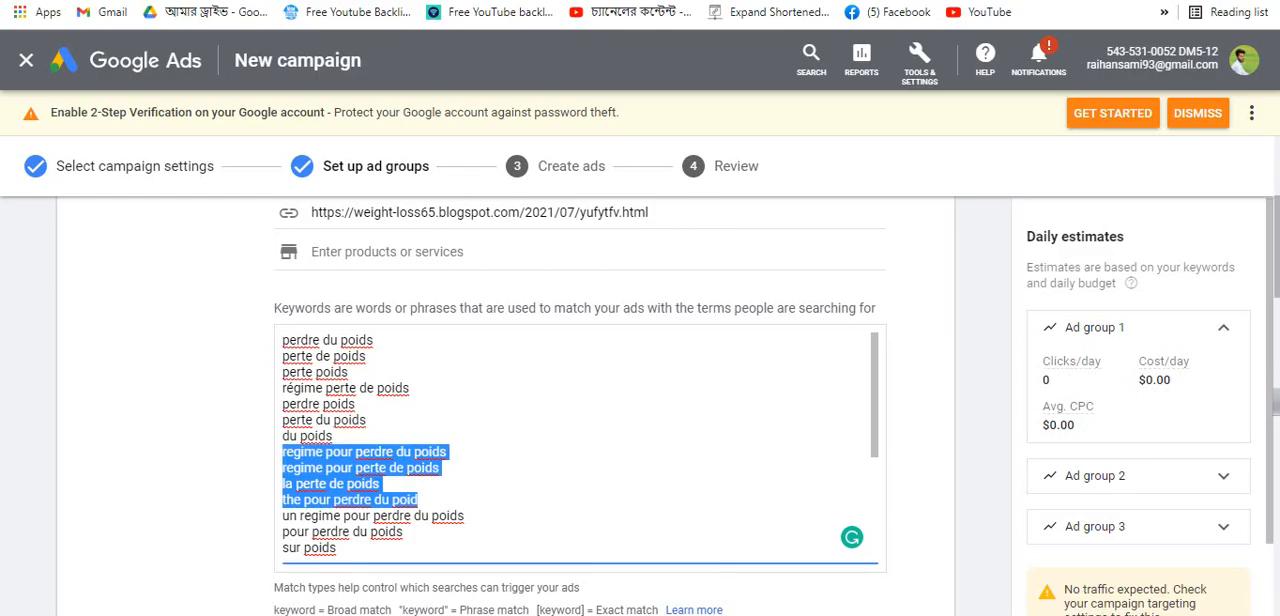
left_click(560, 387)
scroll(449, 348, "up", 1)
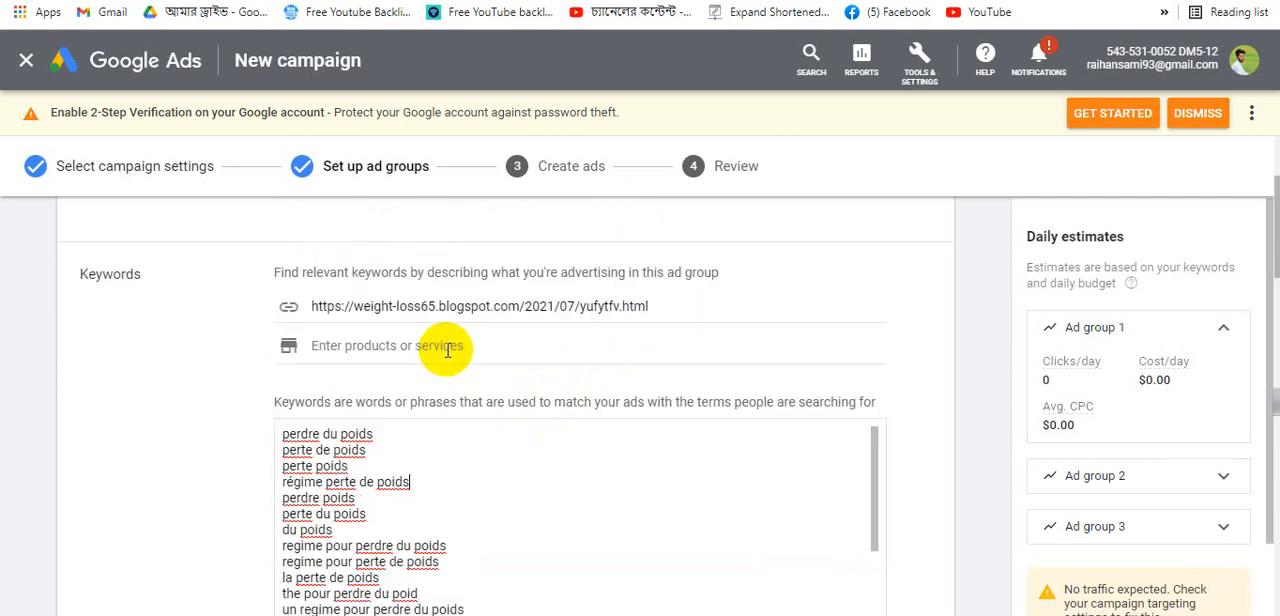
scroll(449, 348, "down", 1)
type("perdre de poids régime perdre du poids perte de poids regime perdu du poids de poids poids de")
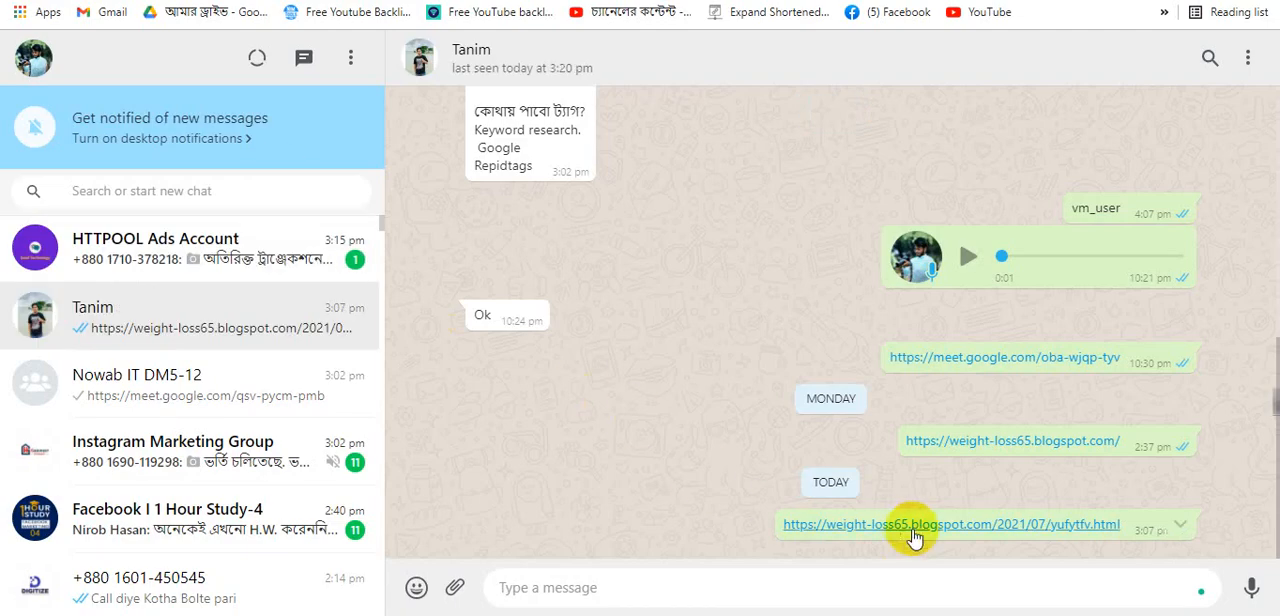
- Open the weight-loss65 blog post link from the chat and browse the advertised products on the page
left_click(912, 530)
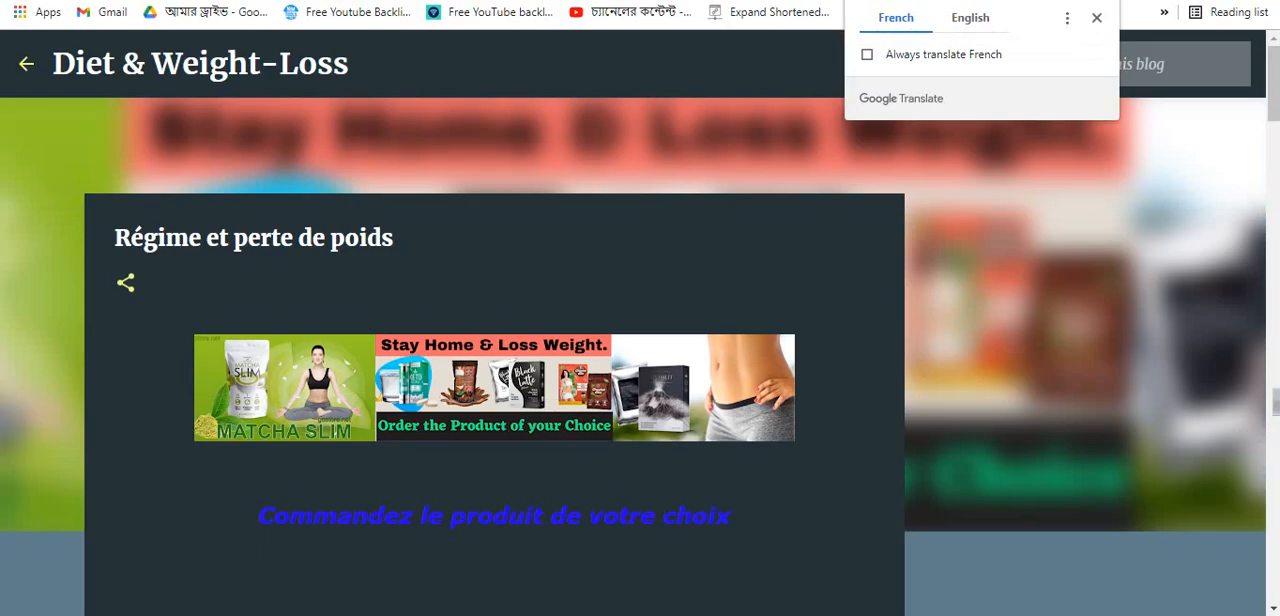
left_click(962, 17)
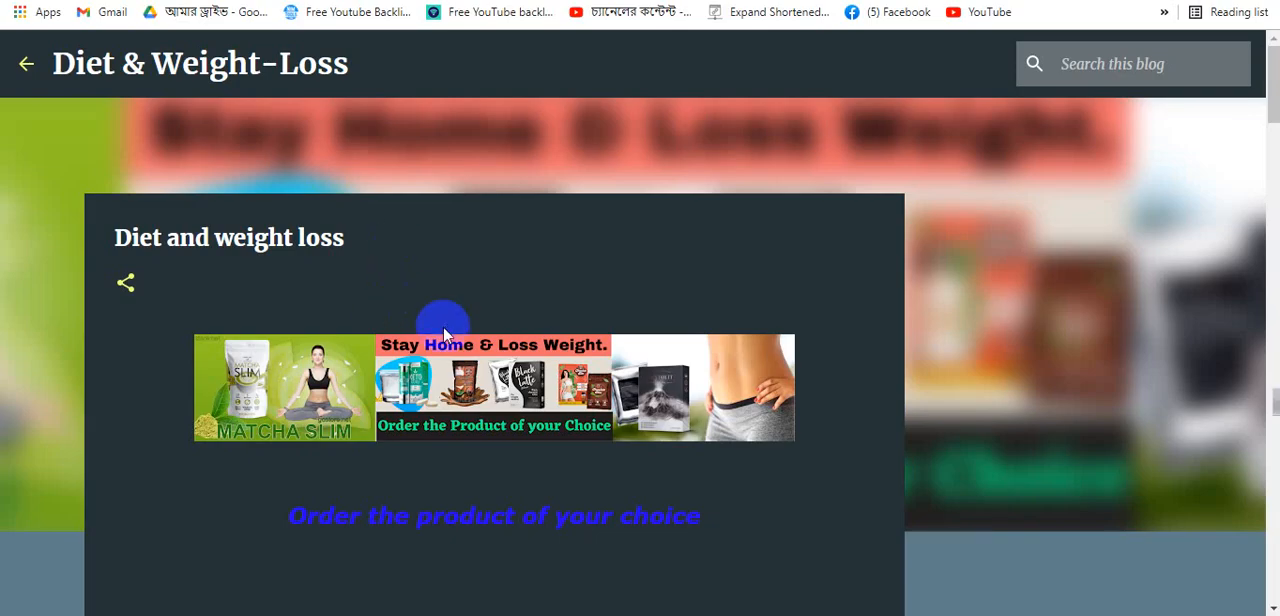
scroll(445, 333, "down", 20)
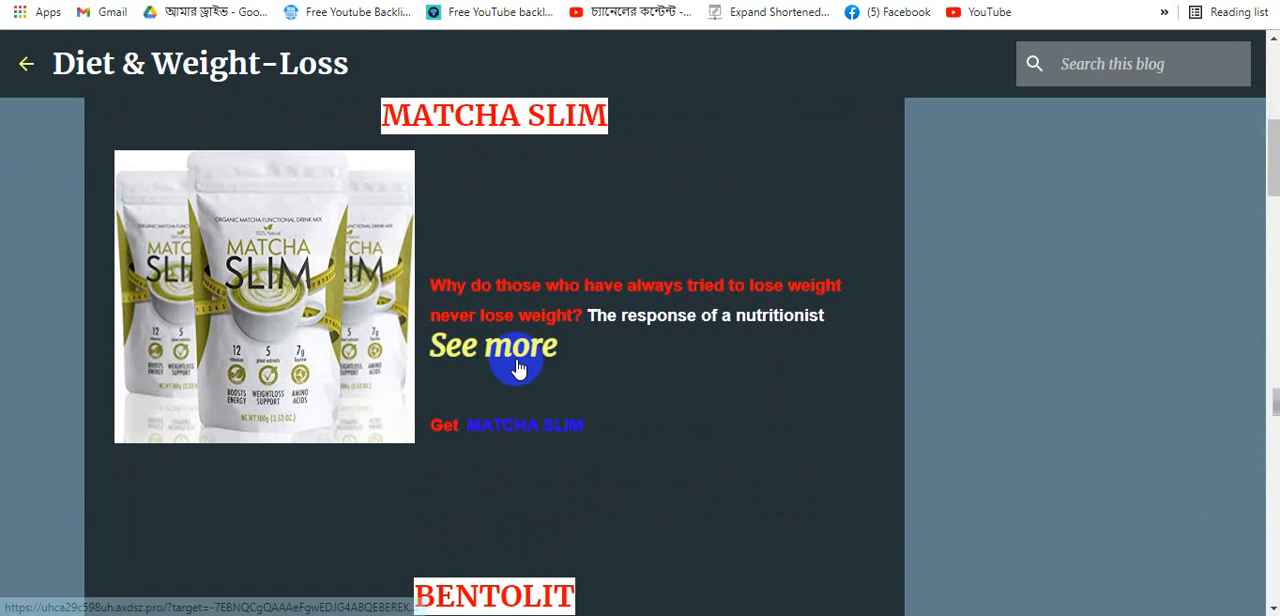
scroll(501, 383, "up", 15)
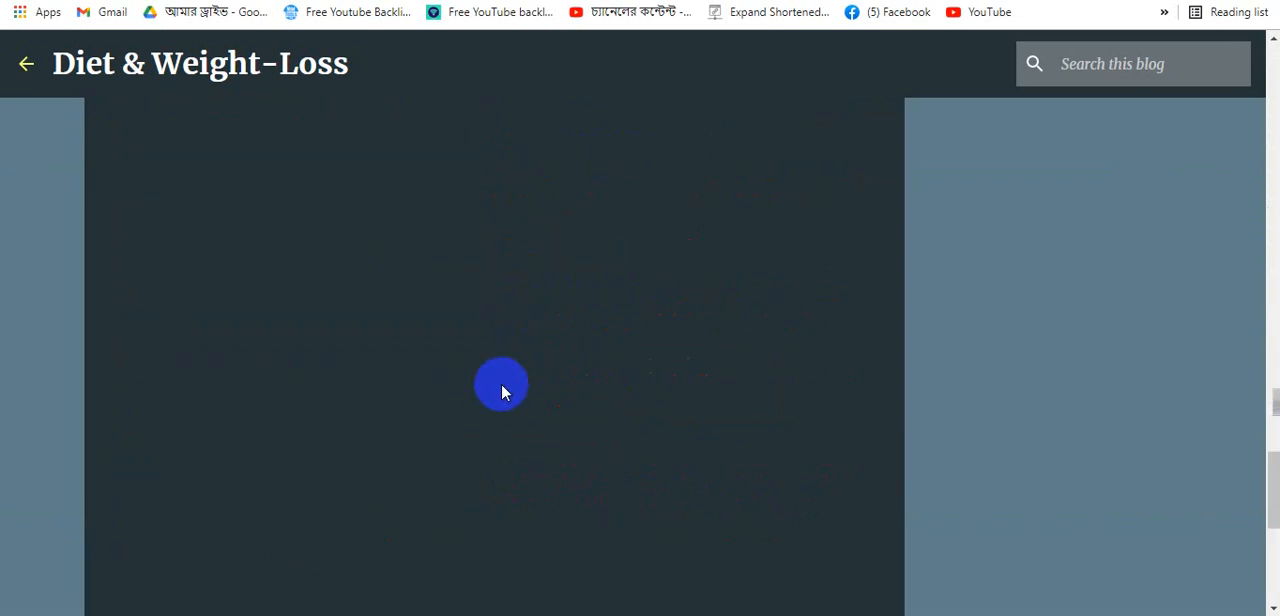
scroll(501, 390, "up", 4)
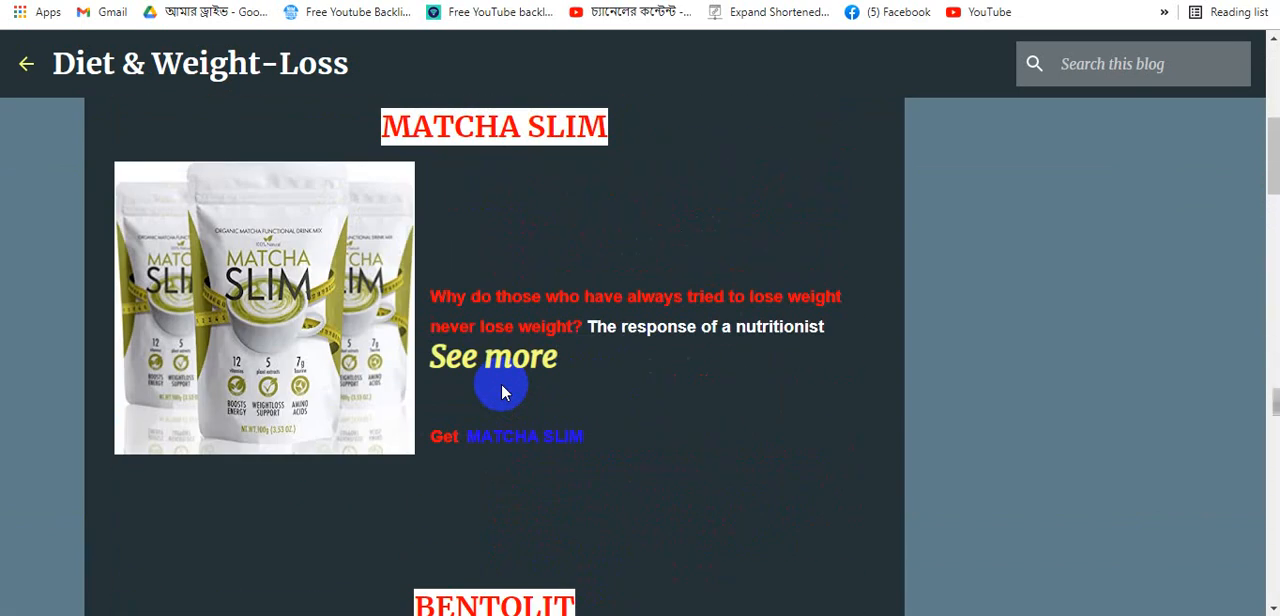
scroll(481, 497, "down", 6)
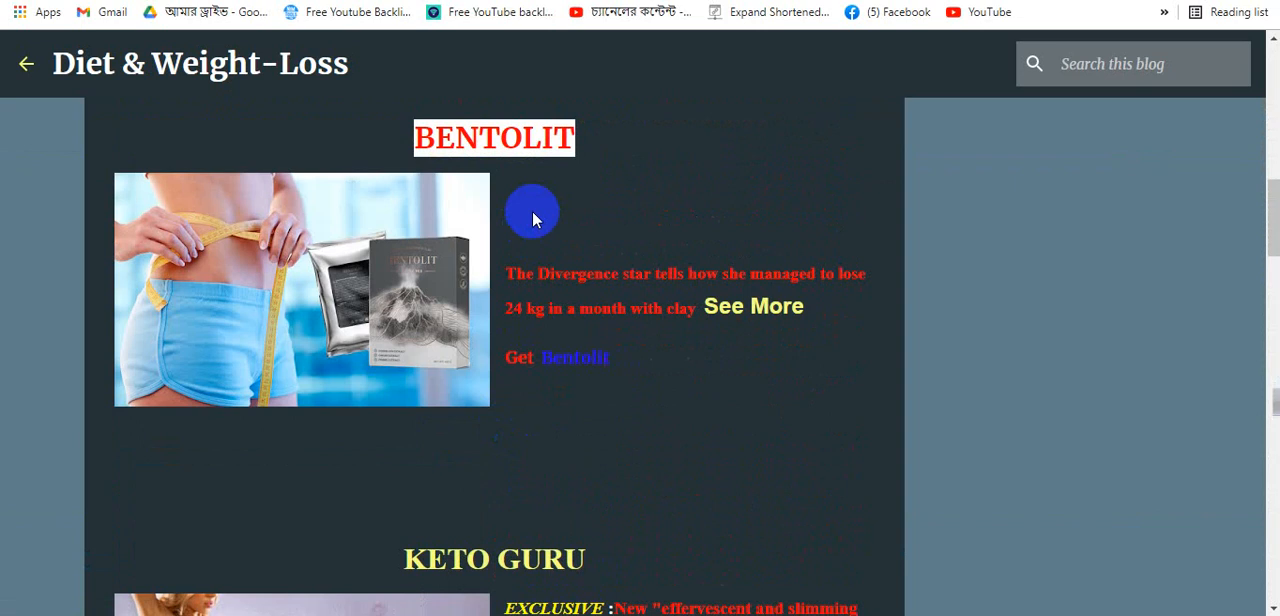
scroll(532, 218, "up", 8)
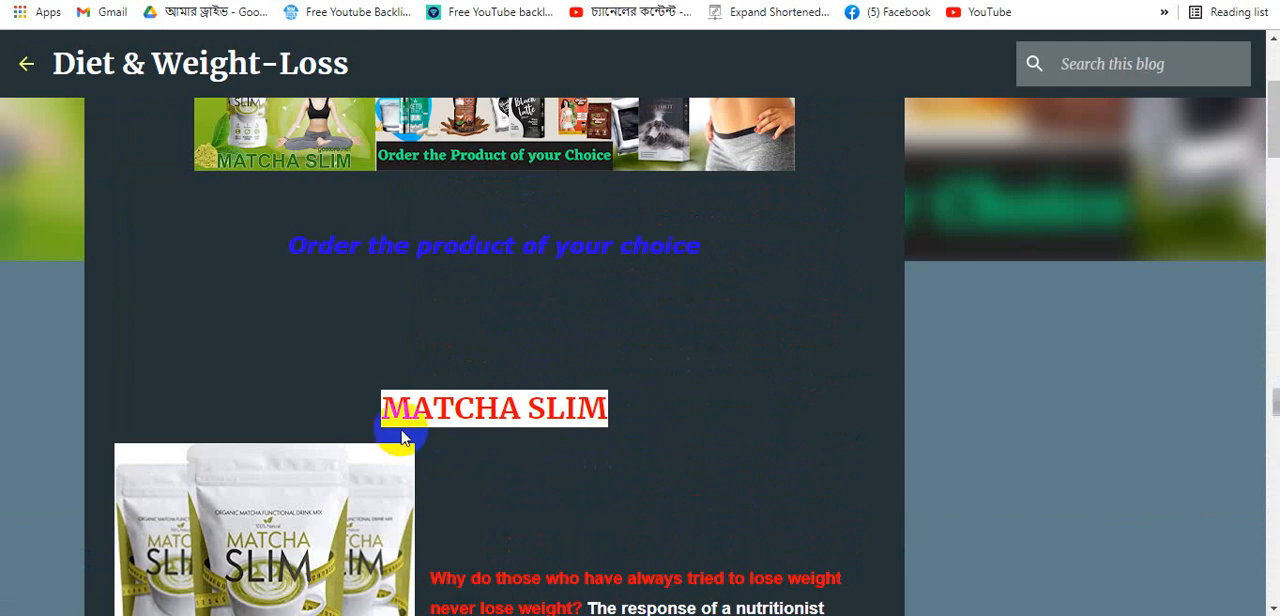
scroll(480, 425, "up", 3)
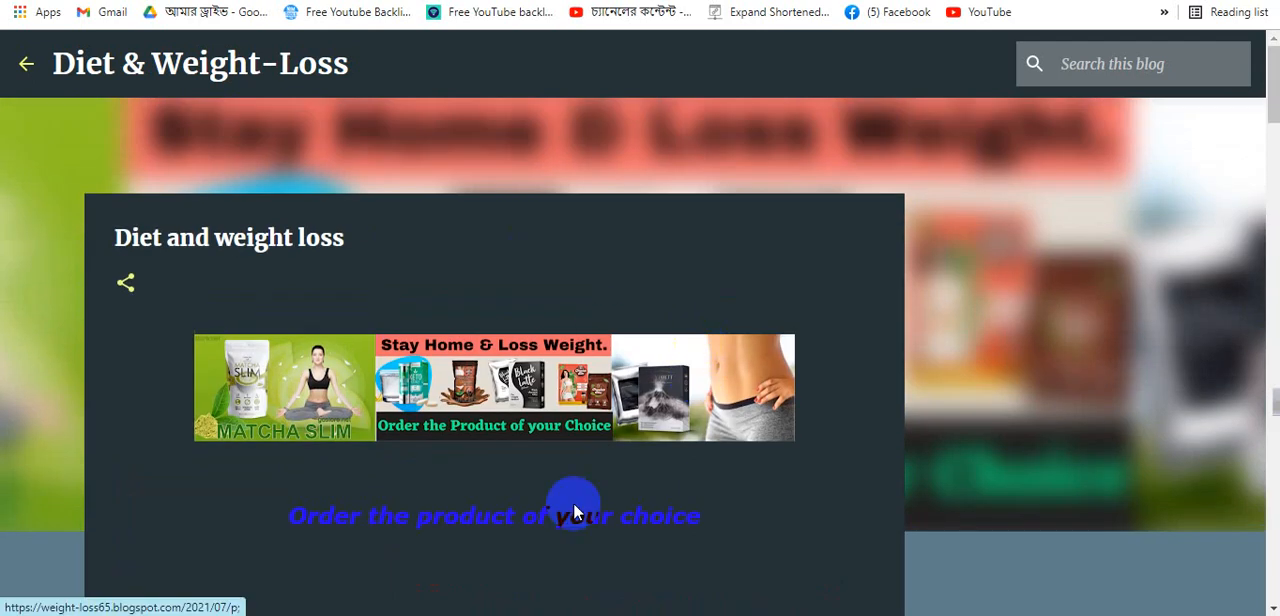
scroll(565, 515, "down", 5)
scroll(551, 537, "down", 10)
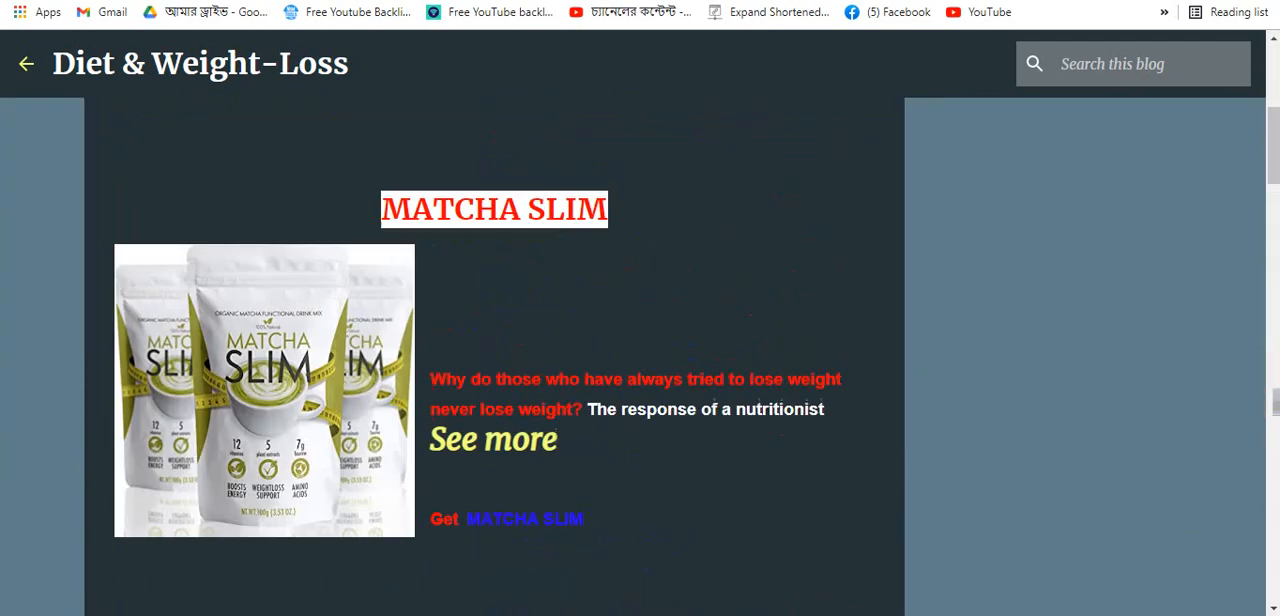
- Copy the MATCHA SLIM product heading from the blog and search it on Google
left_click(674, 128)
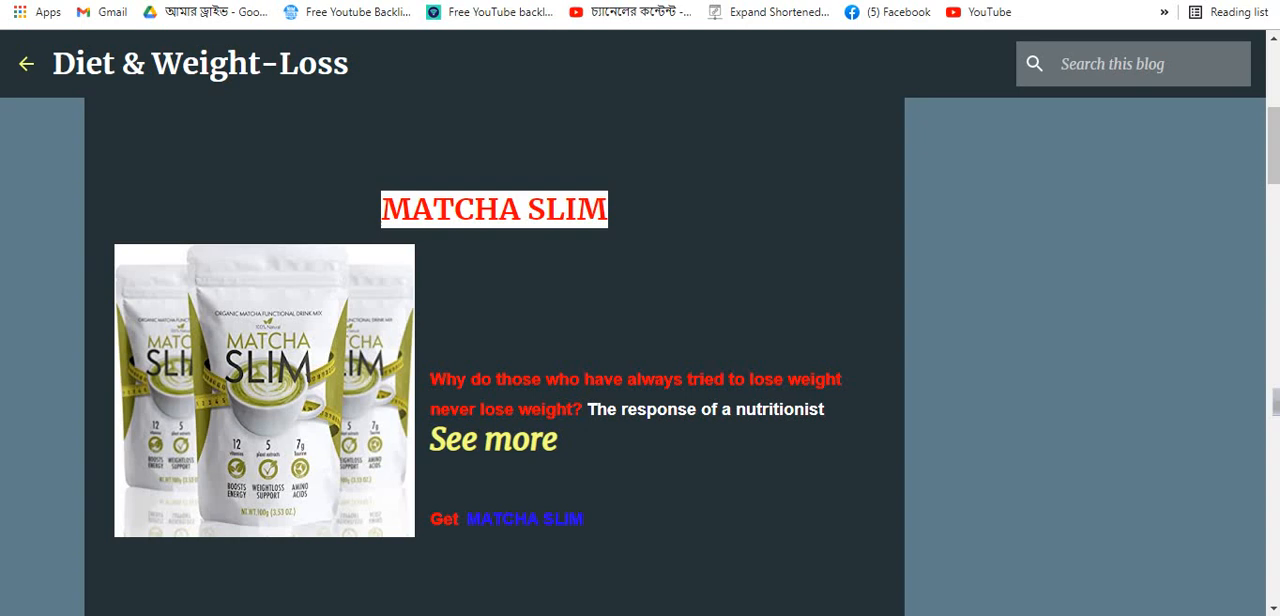
left_click(500, 214)
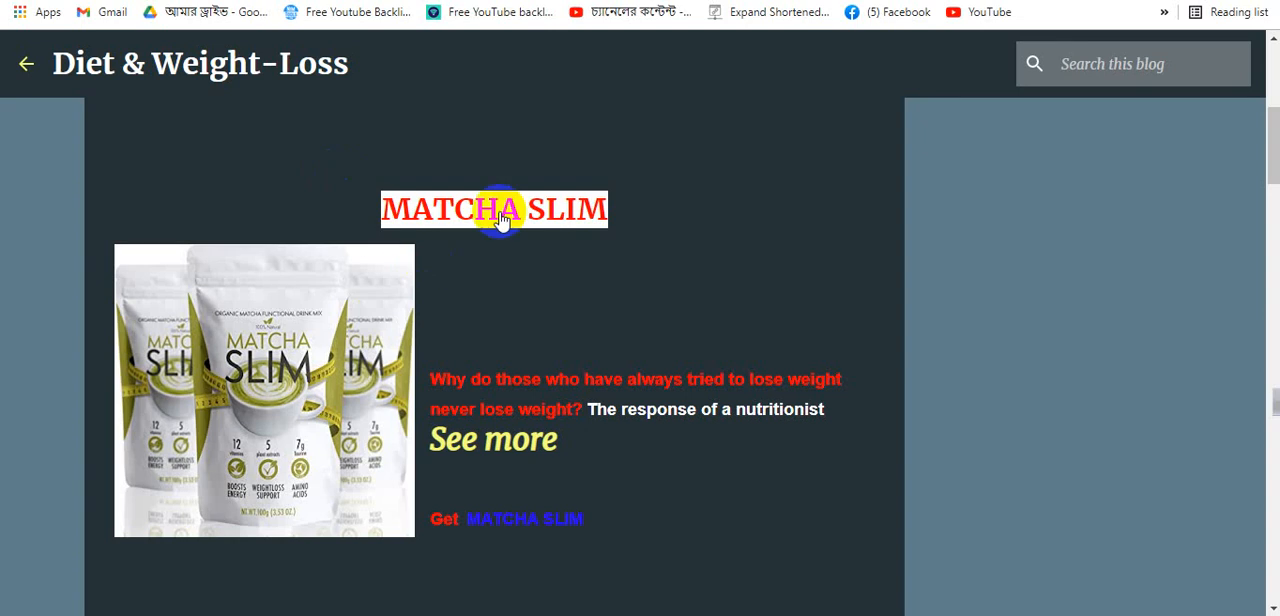
left_click_drag(628, 206, 360, 210)
right_click(440, 208)
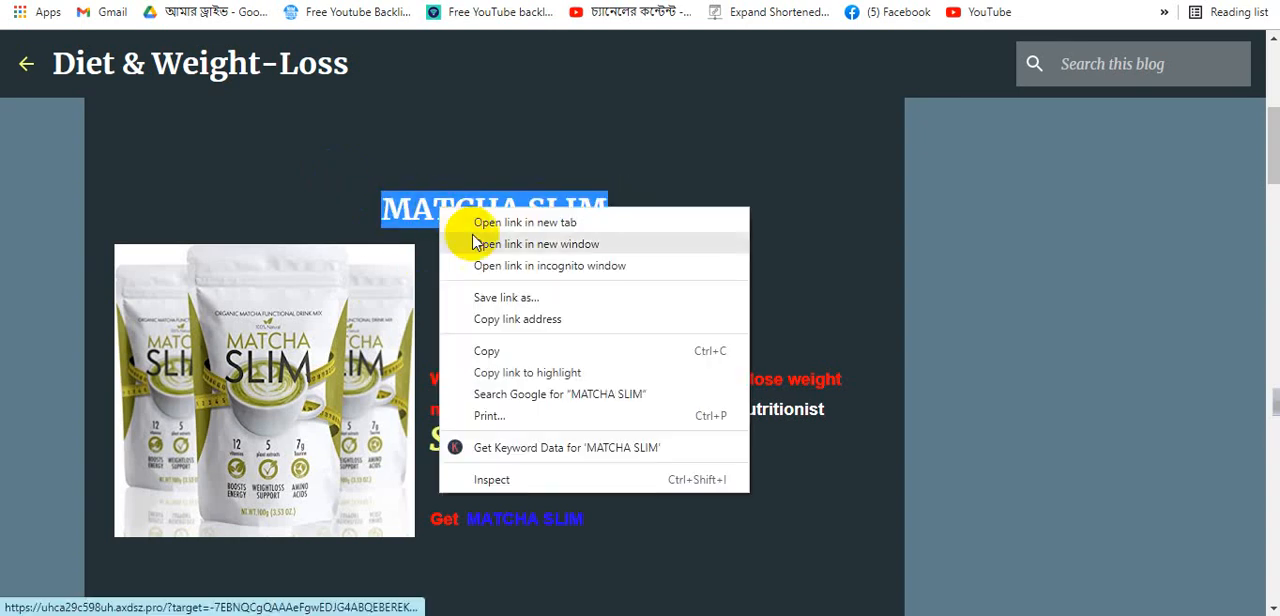
left_click(505, 352)
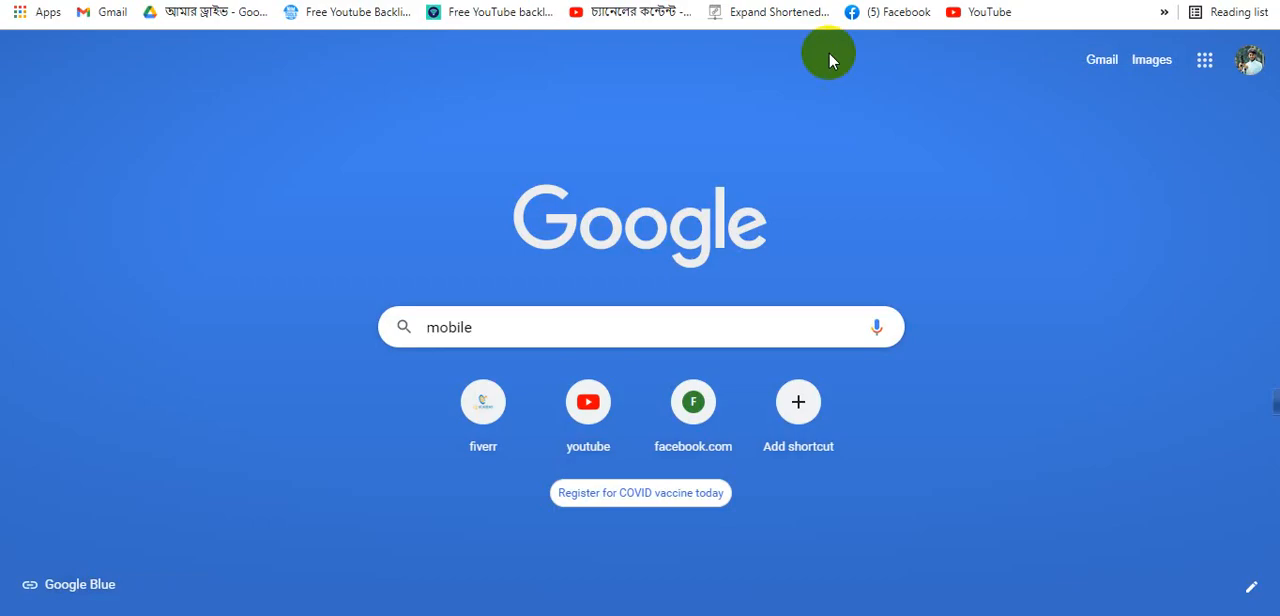
left_click_drag(513, 331, 356, 331)
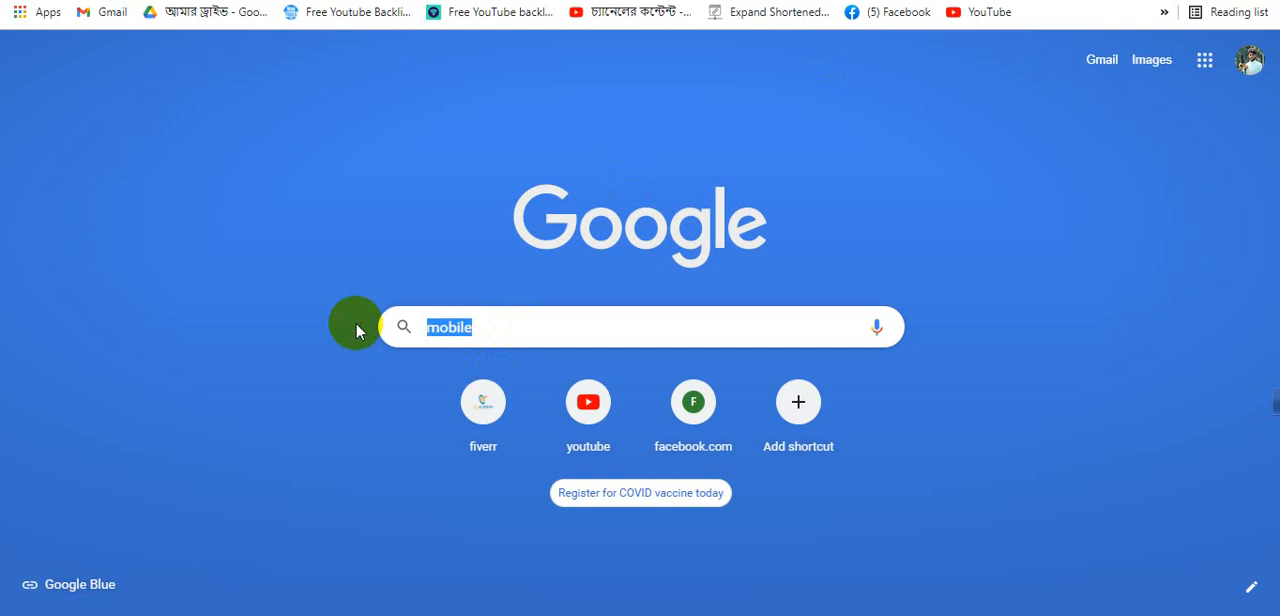
key("ctrl+v")
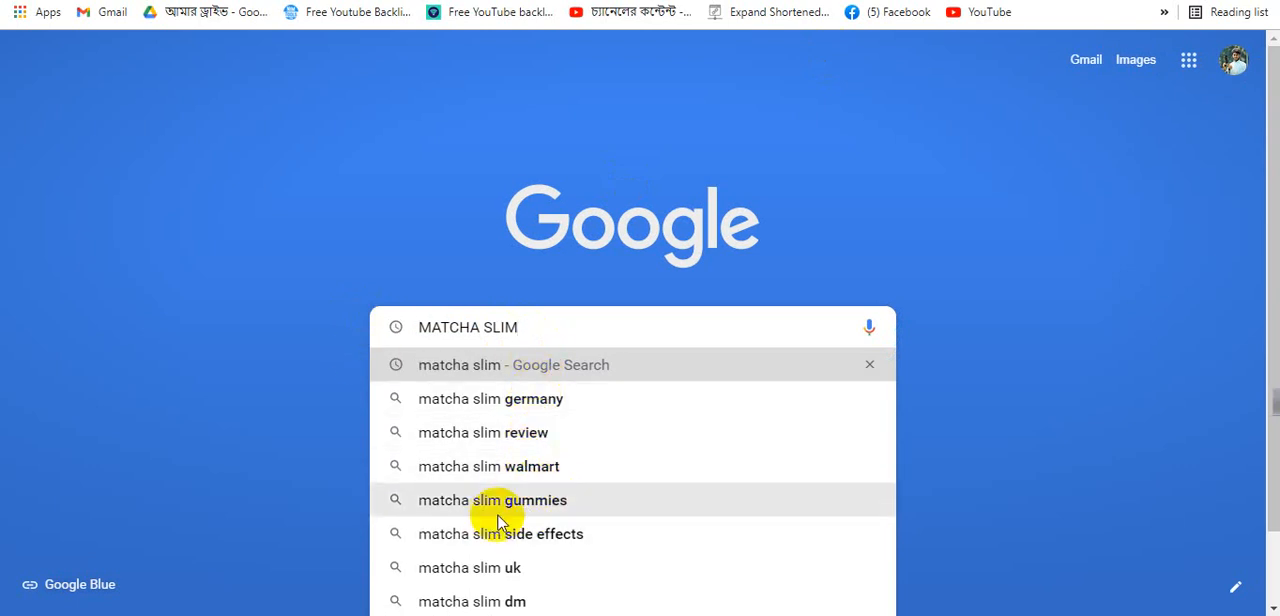
scroll(540, 515, "down", 2)
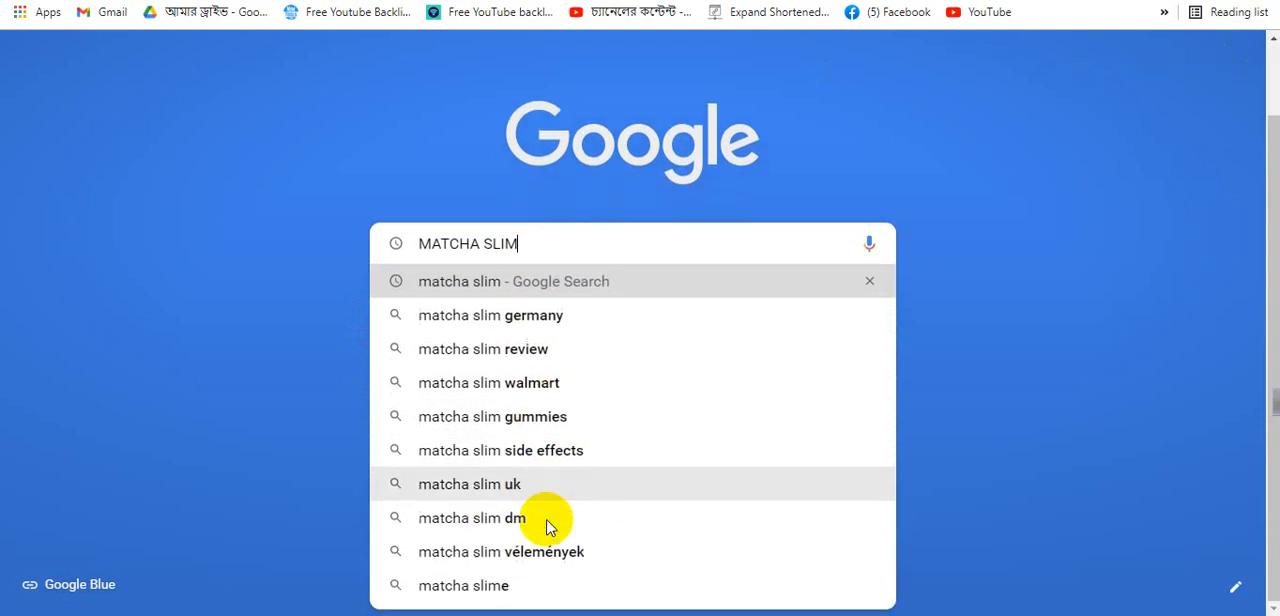
left_click(599, 283)
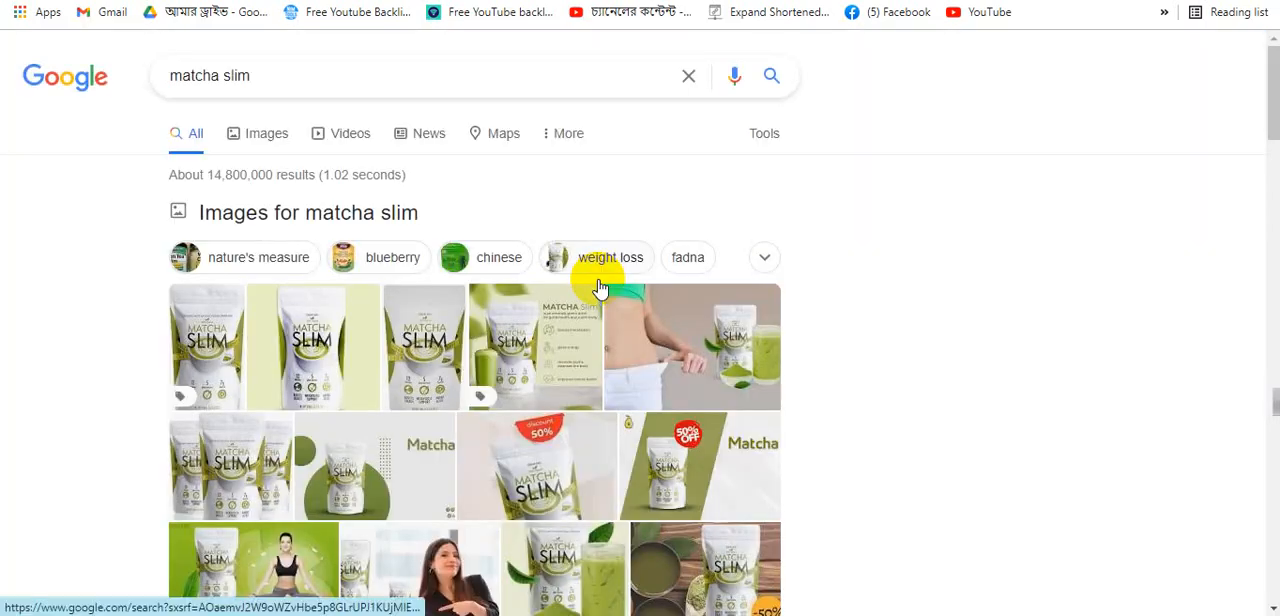
- Examine the trend data, related, People Also Search For and long-tail keyword suggestions for matcha slim
scroll(1034, 275, "down", 5)
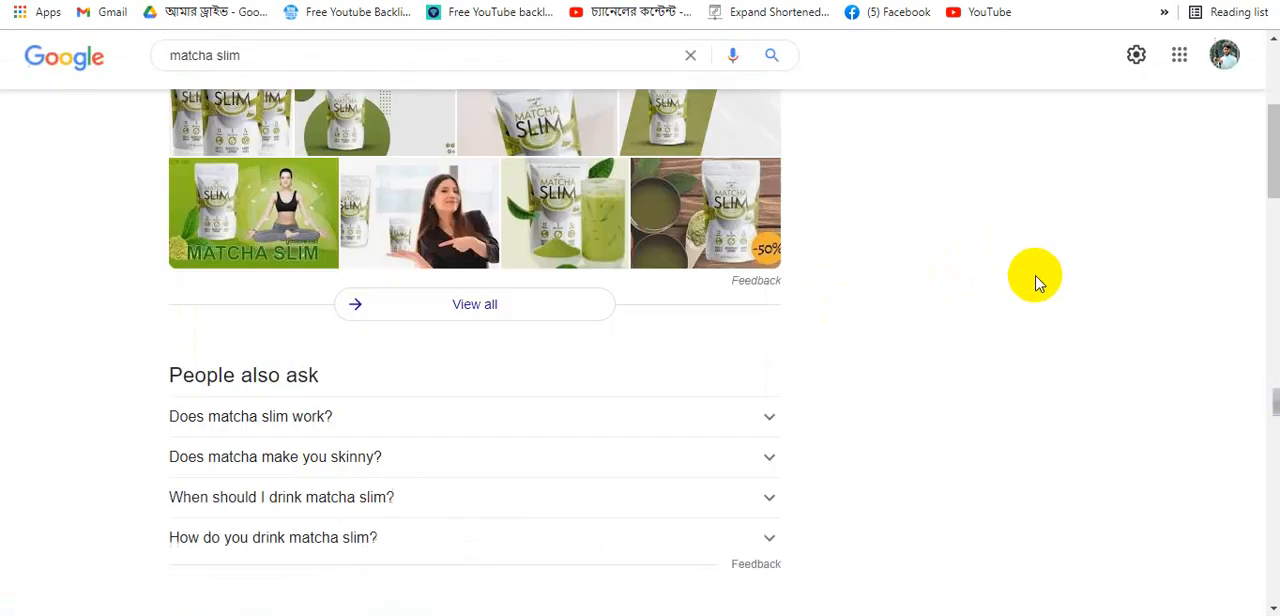
scroll(1040, 290, "up", 5)
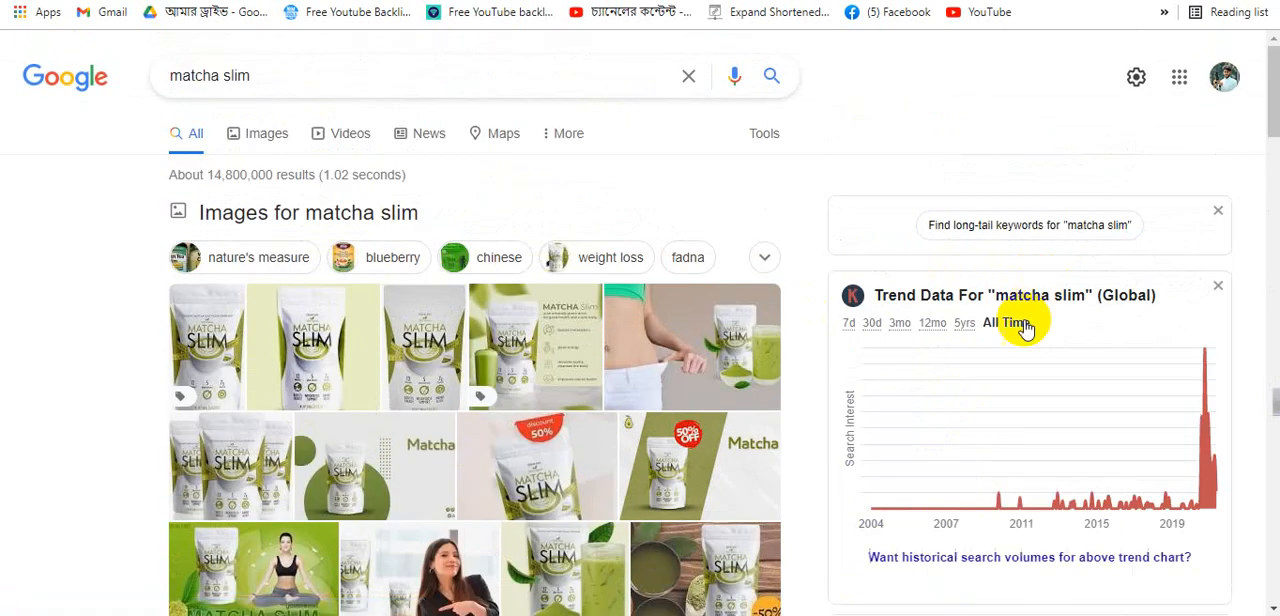
scroll(1010, 330, "down", 2)
scroll(1010, 338, "down", 4)
scroll(1106, 94, "up", 4)
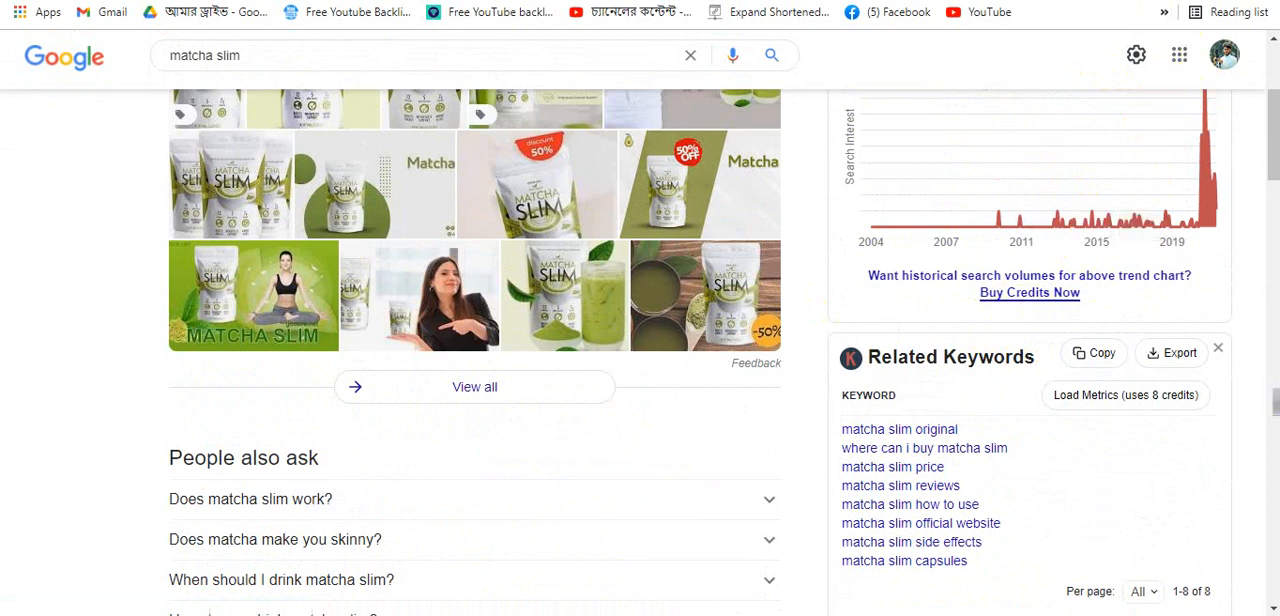
left_click(1140, 1)
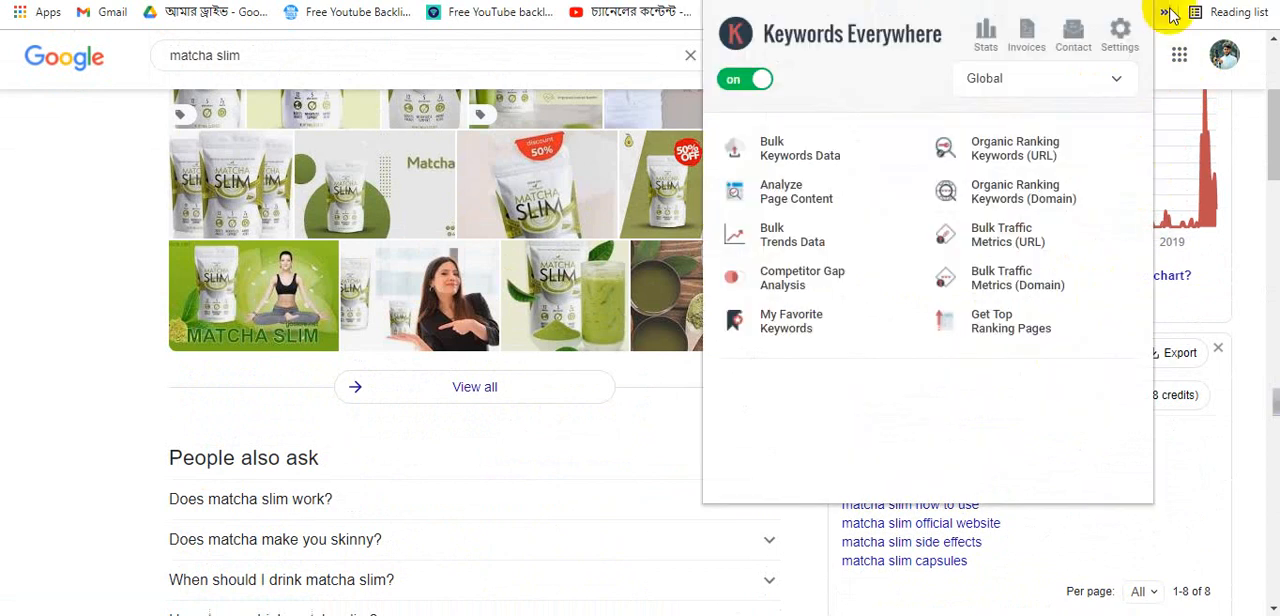
left_click(630, 42)
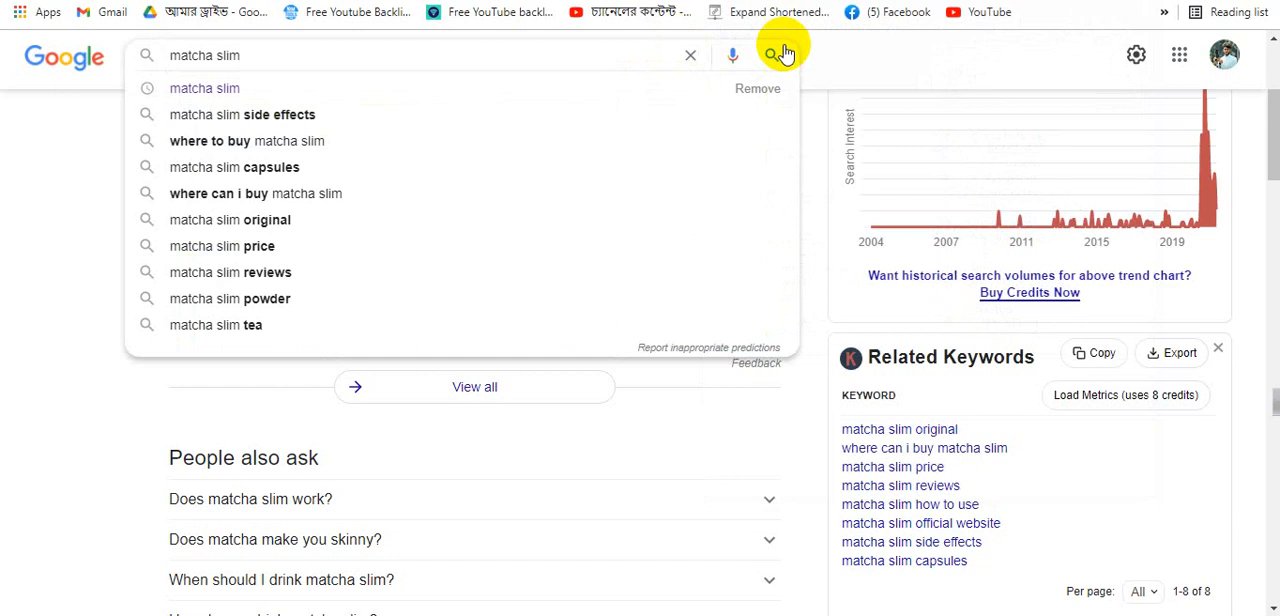
left_click(852, 48)
scroll(1058, 503, "down", 1)
scroll(1058, 503, "down", 10)
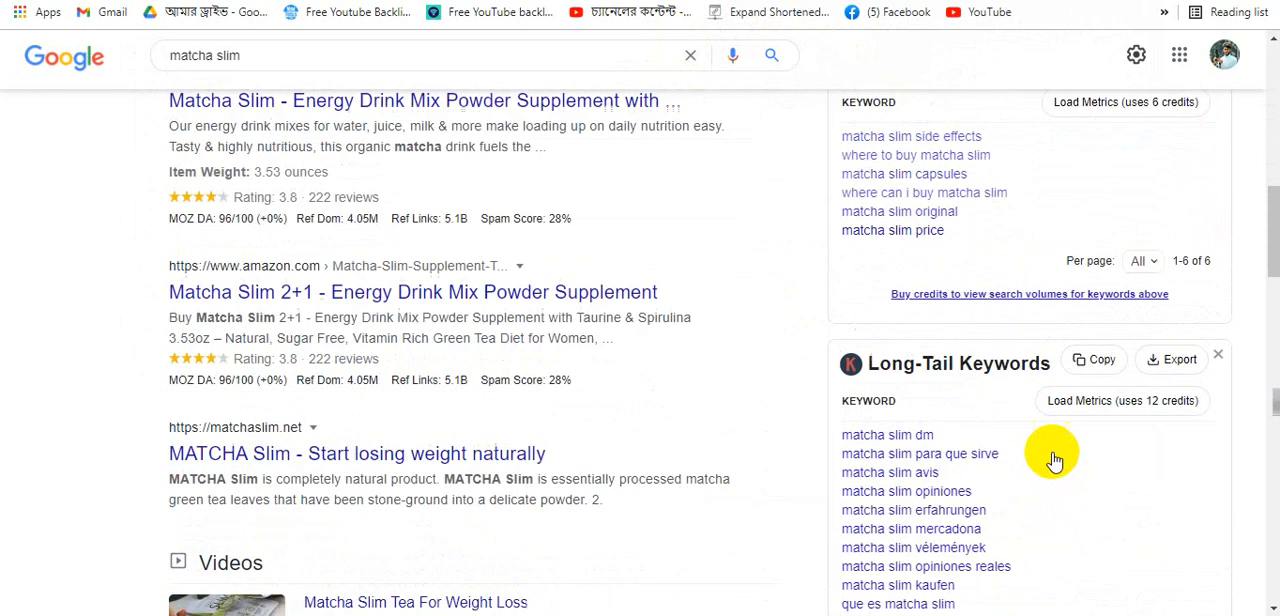
scroll(1020, 260, "up", 4)
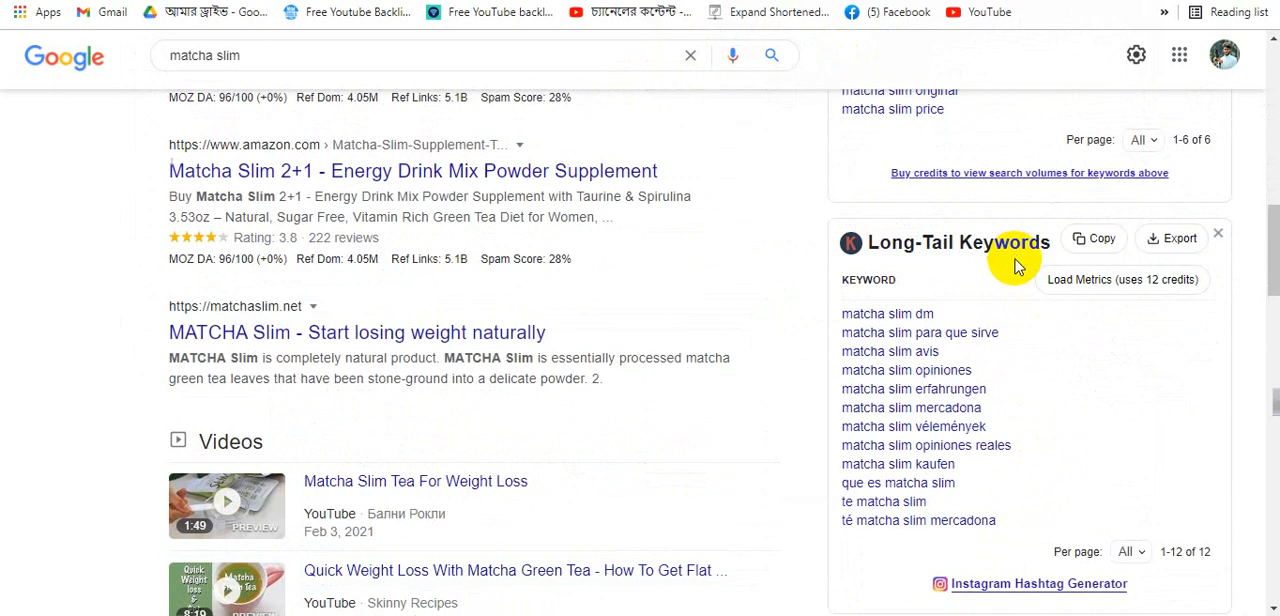
scroll(1015, 268, "up", 2)
scroll(1012, 350, "up", 3)
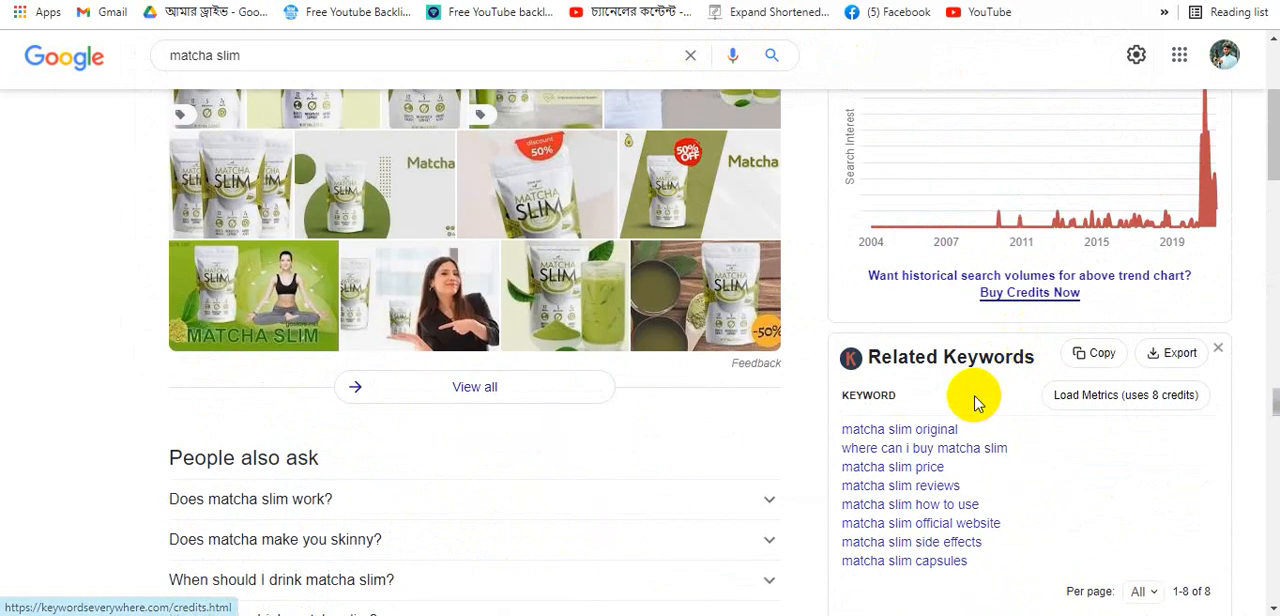
scroll(986, 400, "down", 4)
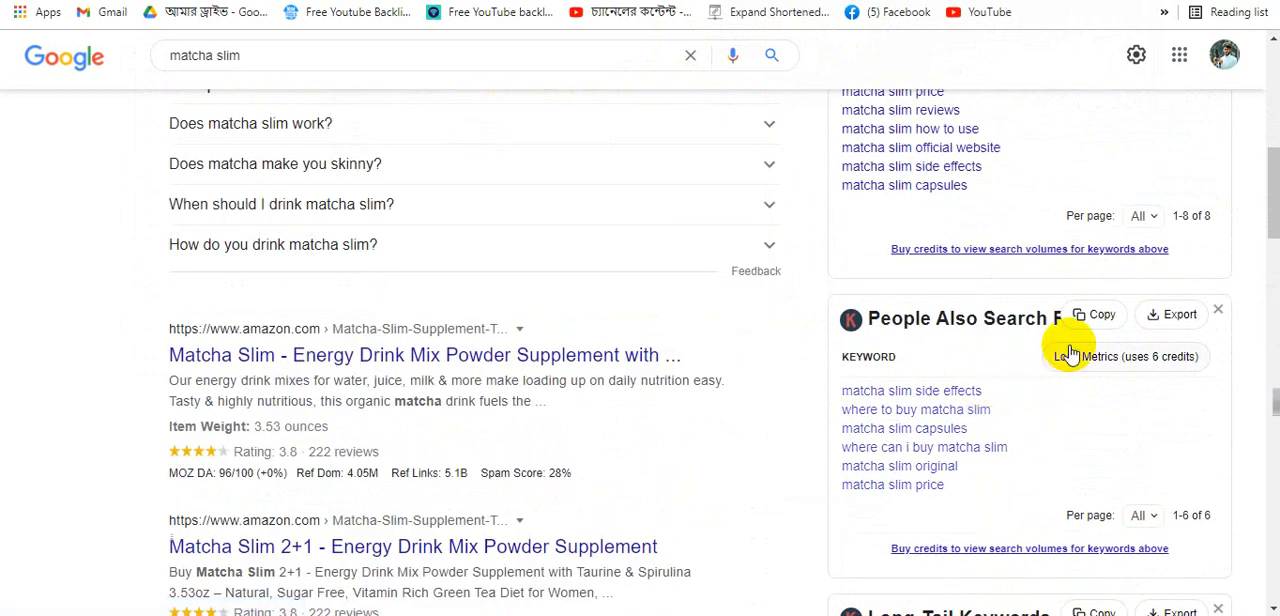
scroll(1068, 352, "down", 5)
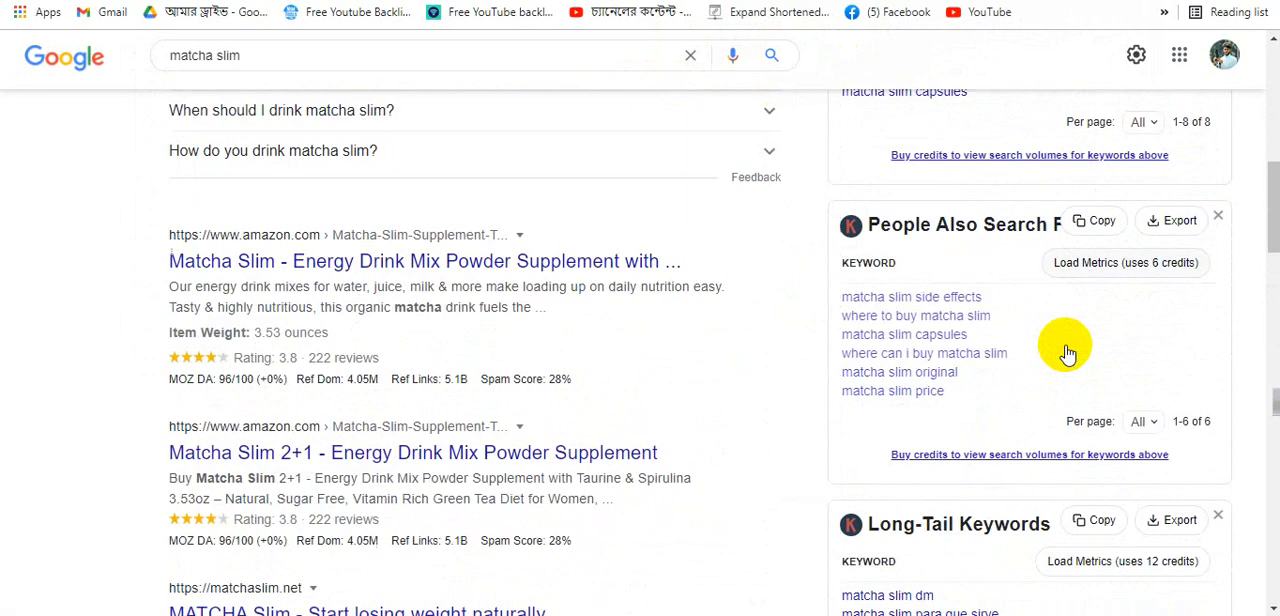
scroll(1080, 314, "down", 4)
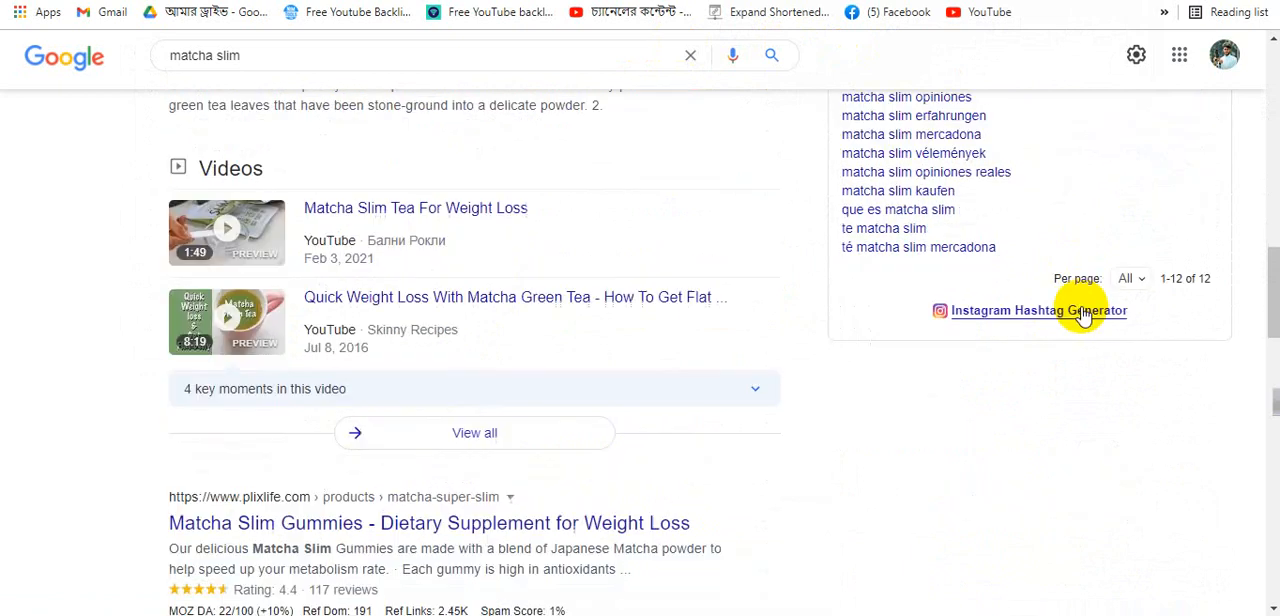
scroll(1043, 357, "up", 10)
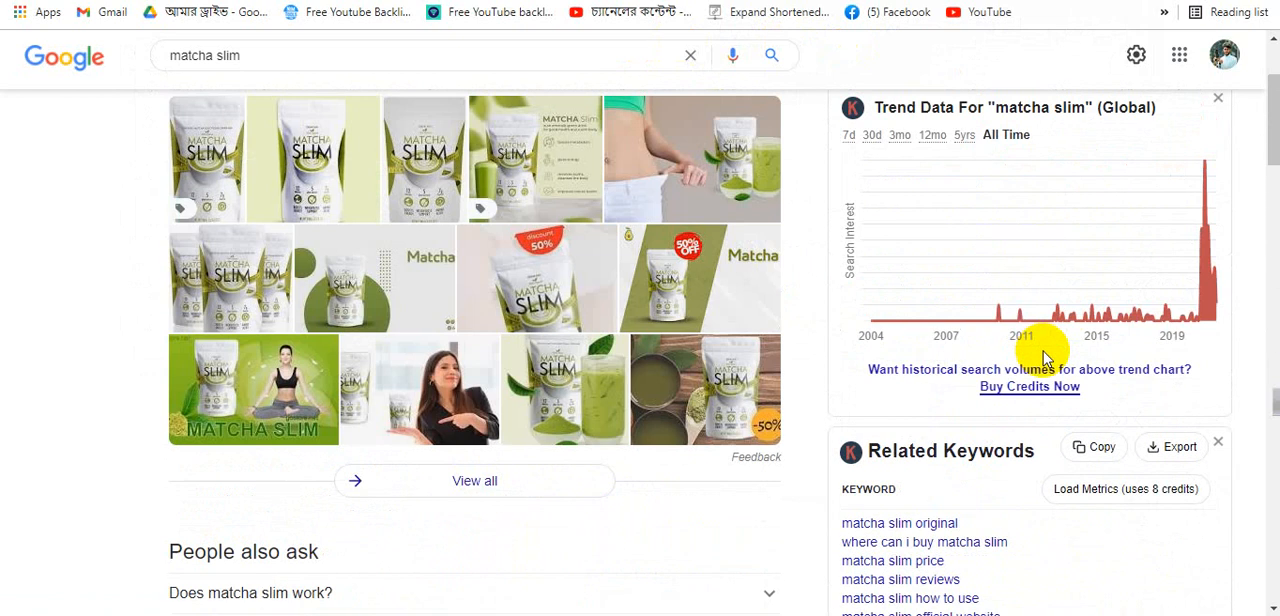
scroll(1043, 357, "up", 3)
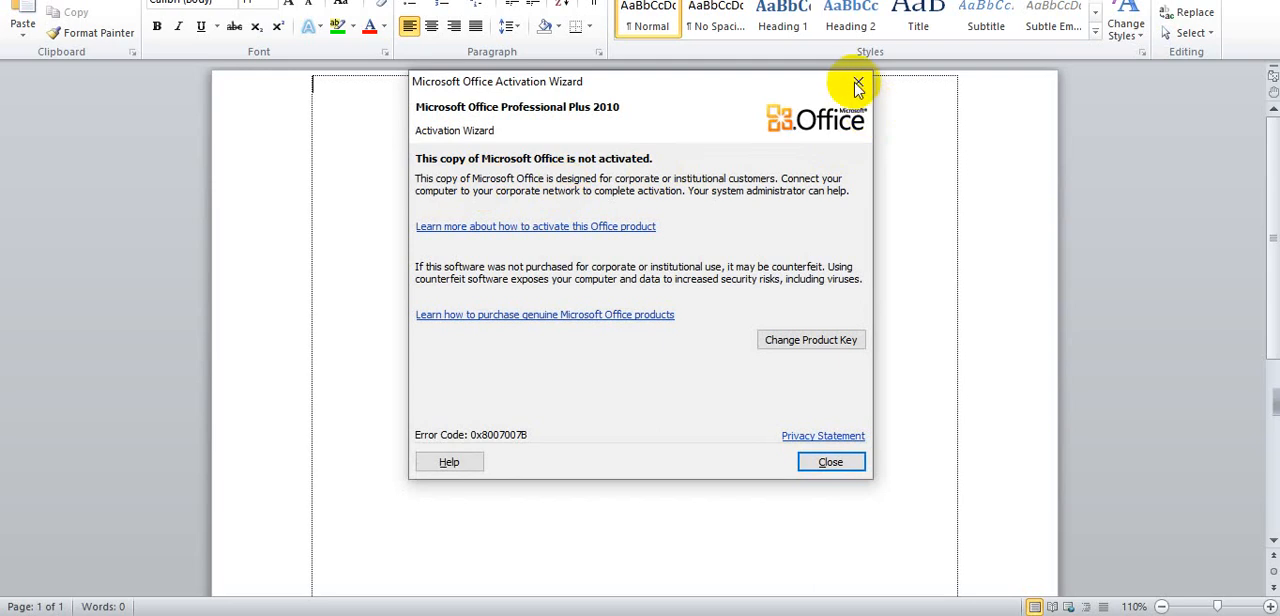
left_click(854, 84)
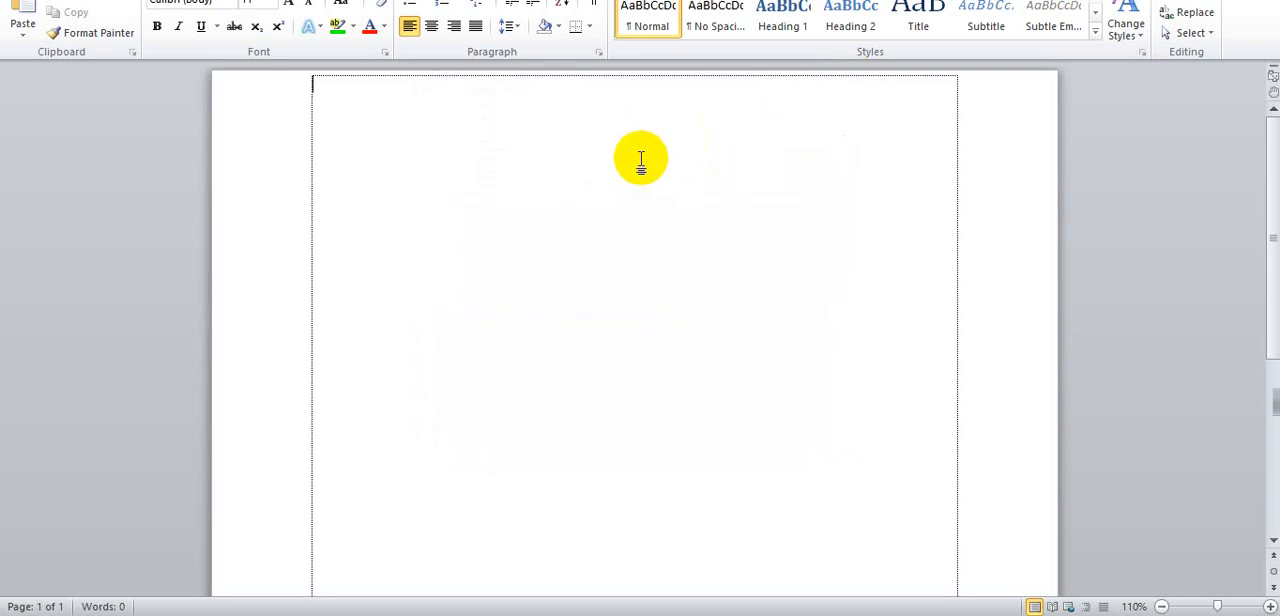
type("\"Keyword\" \"matcha slim dm\" \"matcha slim para que sirve\" \"matcha slim avis\" \"matcha slim opiniones\" \"matcha slim erfahrungen\" \"matcha slim mercadona\" \"matcha slim vélemények\" \"matcha slim opiniones  reales\" \"matcha slim kaufen\" \"que es matcha slim\" \"te matcha slim\" \"té matcha slim mercadona\"")
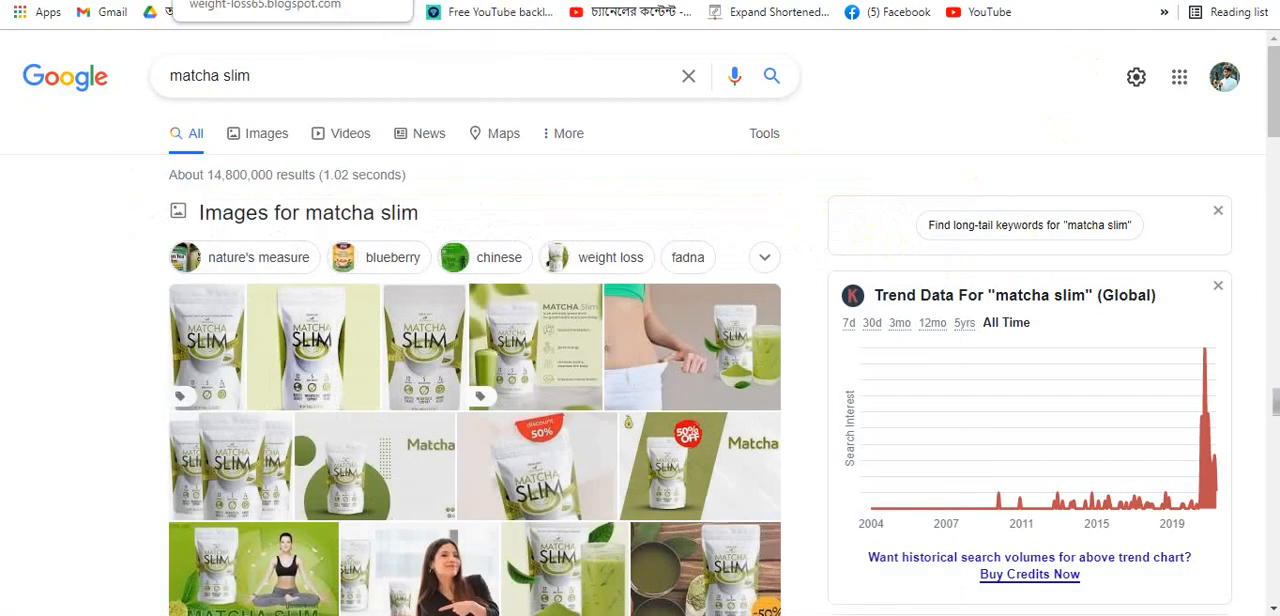
left_click(230, 0)
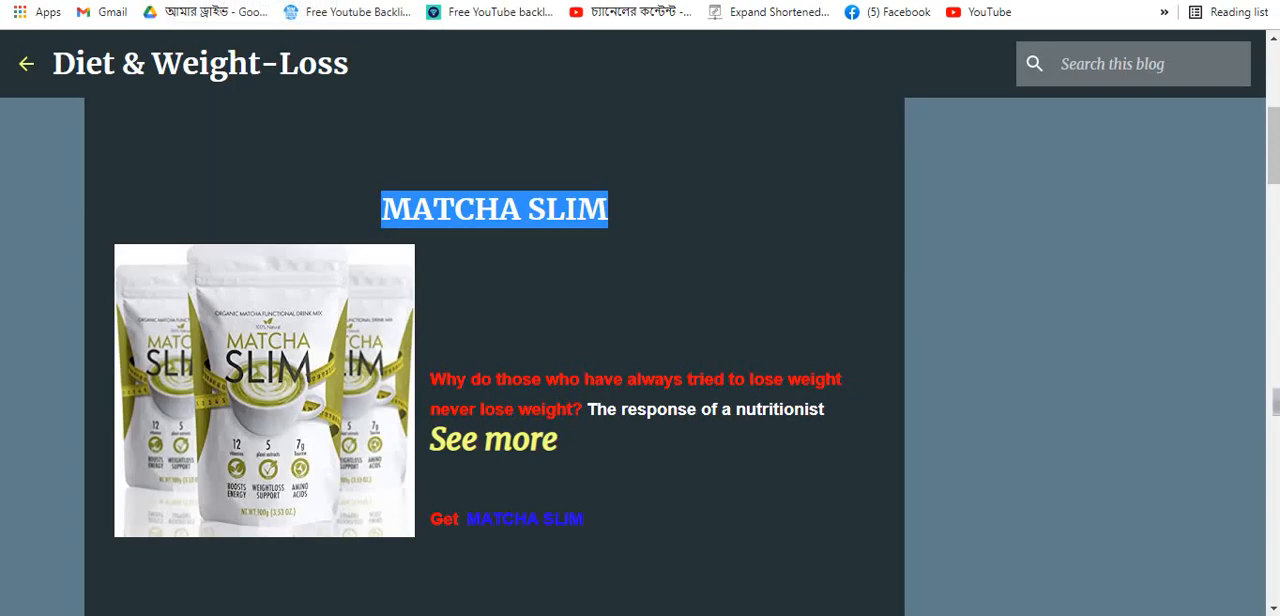
left_click(600, 0)
left_click(450, 0)
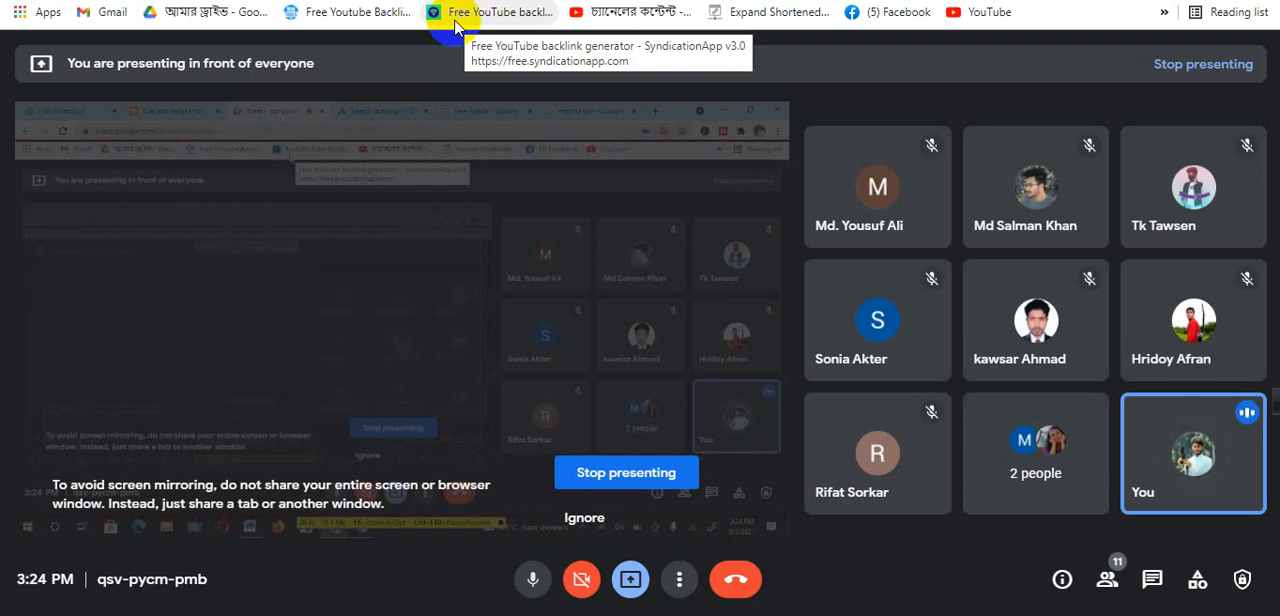
left_click(606, 2)
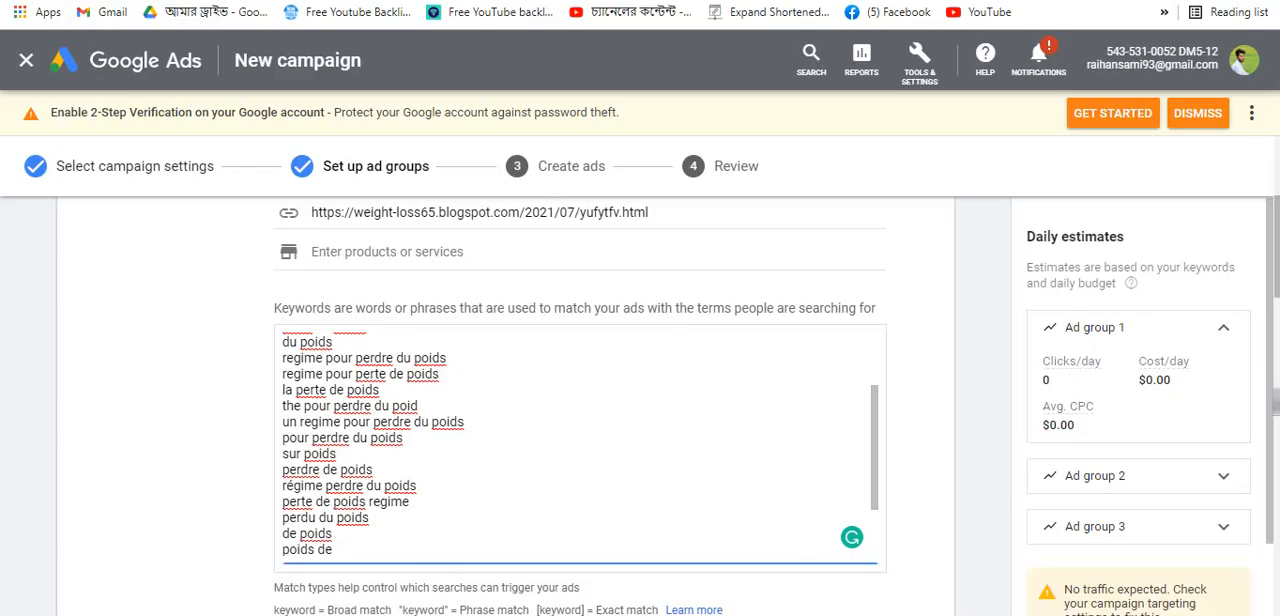
- Open the Keyword Planner from the planning tools in a new browser tab
scroll(630, 265, "up", 3)
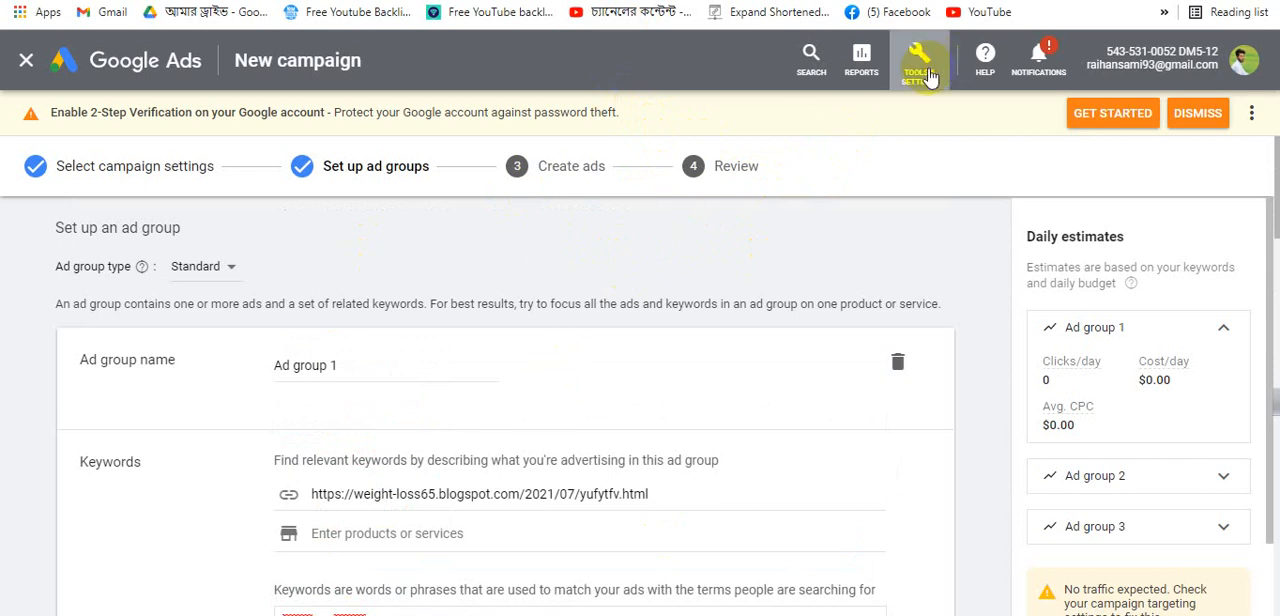
left_click(928, 76)
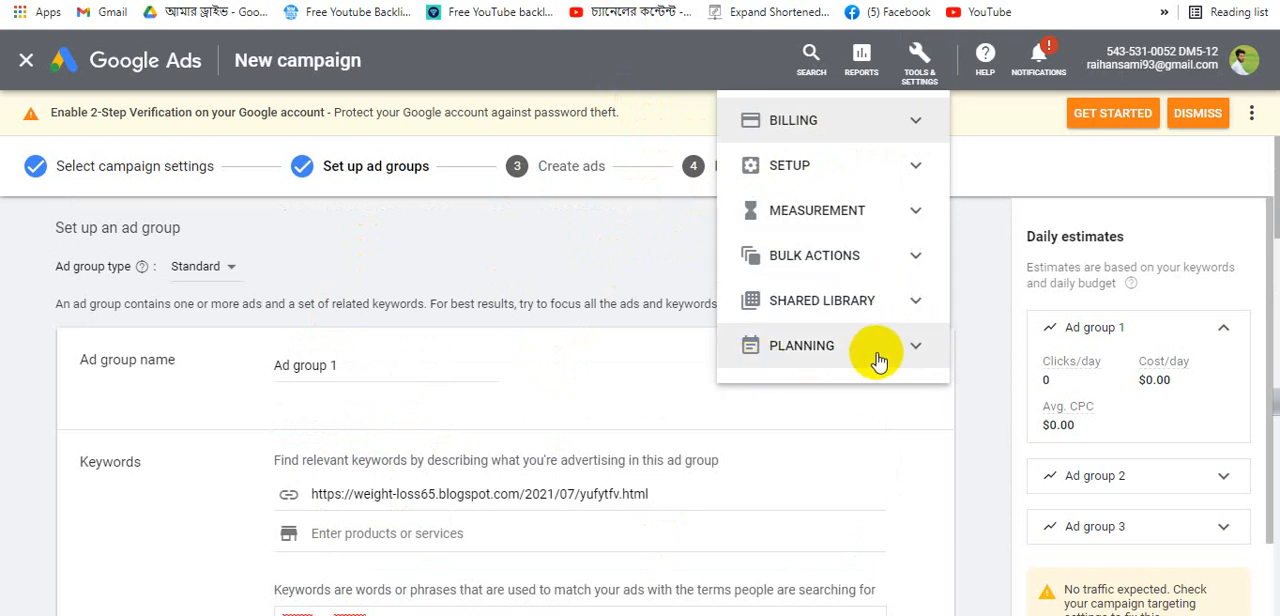
left_click(913, 352)
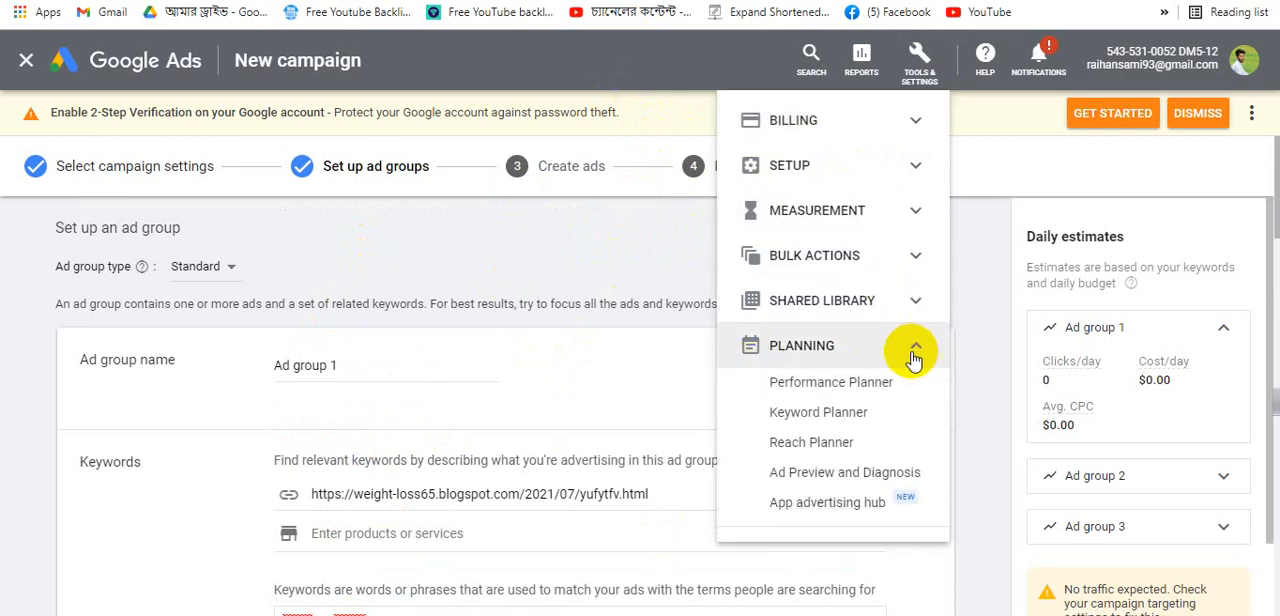
right_click(833, 424)
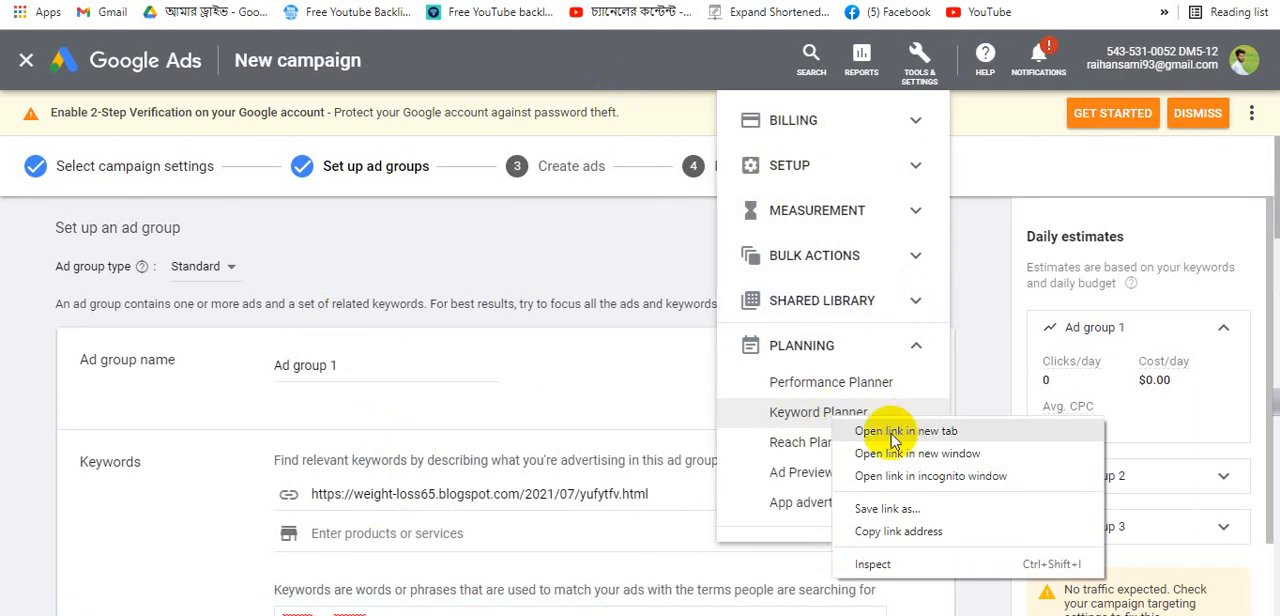
left_click(935, 75)
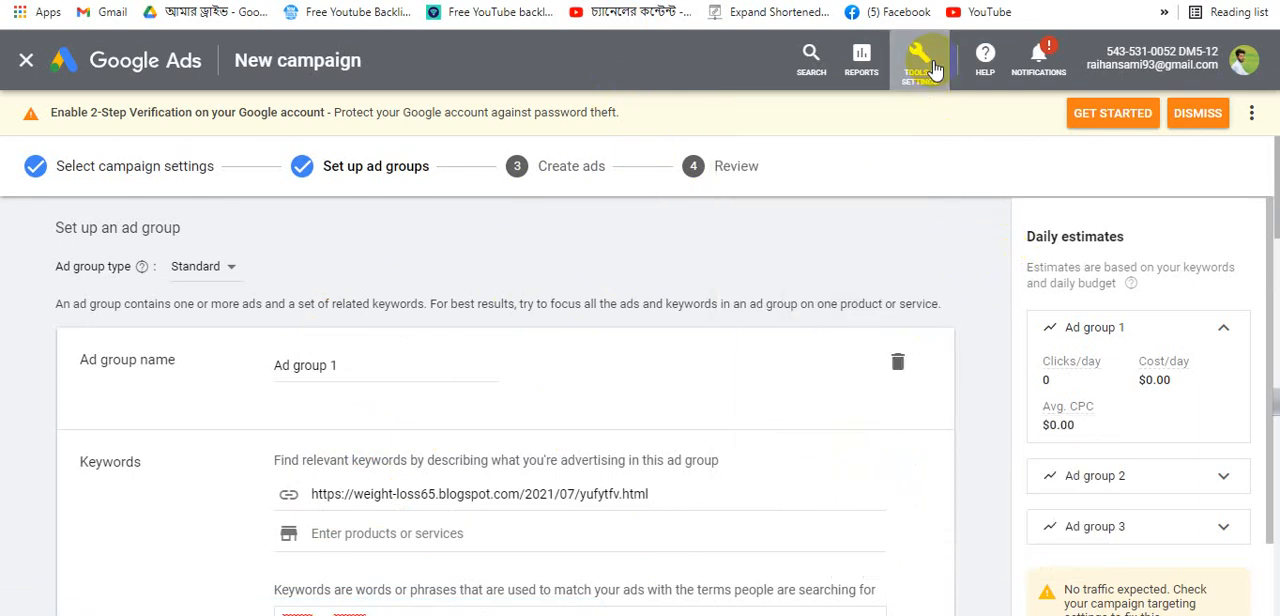
left_click(935, 68)
left_click(905, 362)
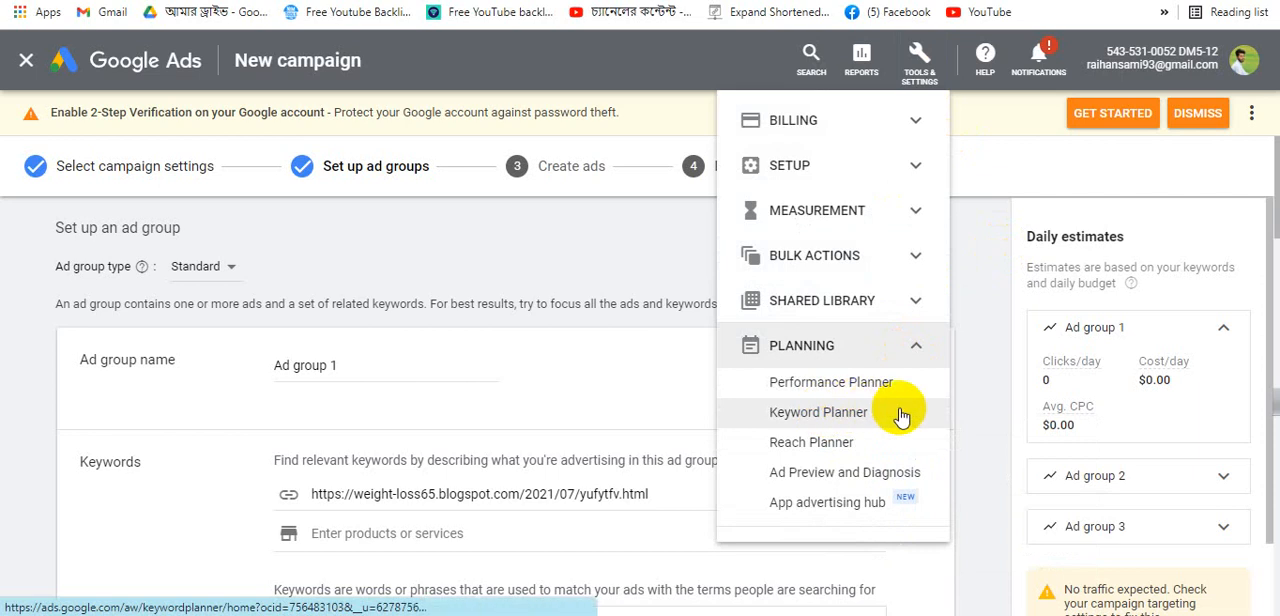
right_click(900, 412)
left_click(950, 420)
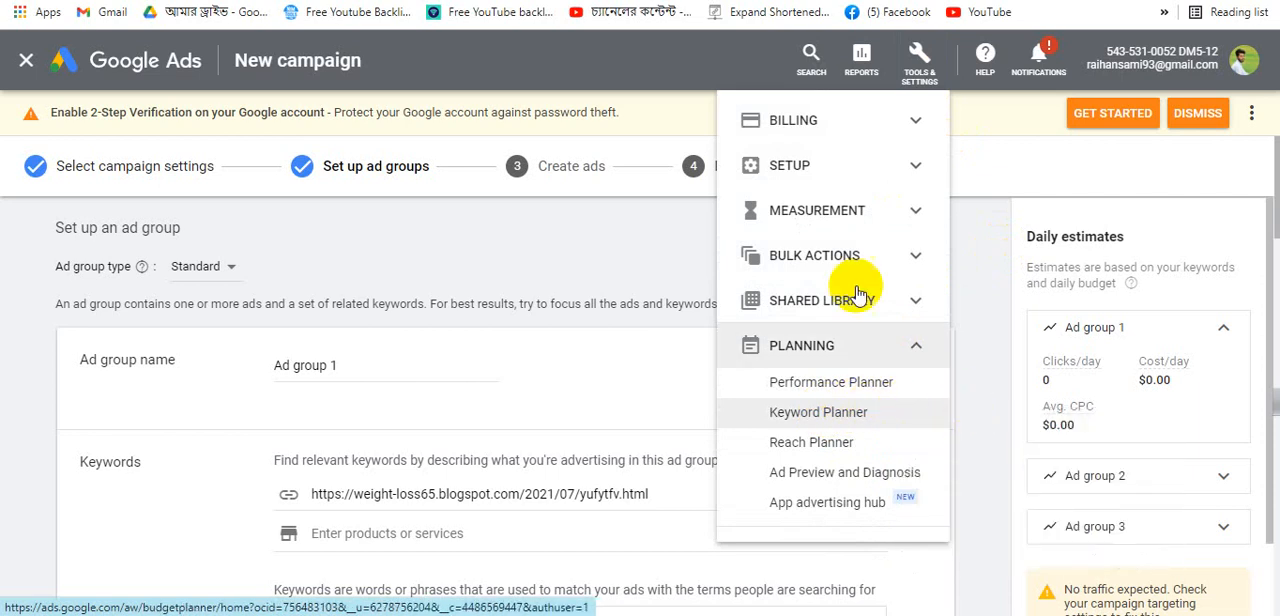
key("ctrl+Tab")
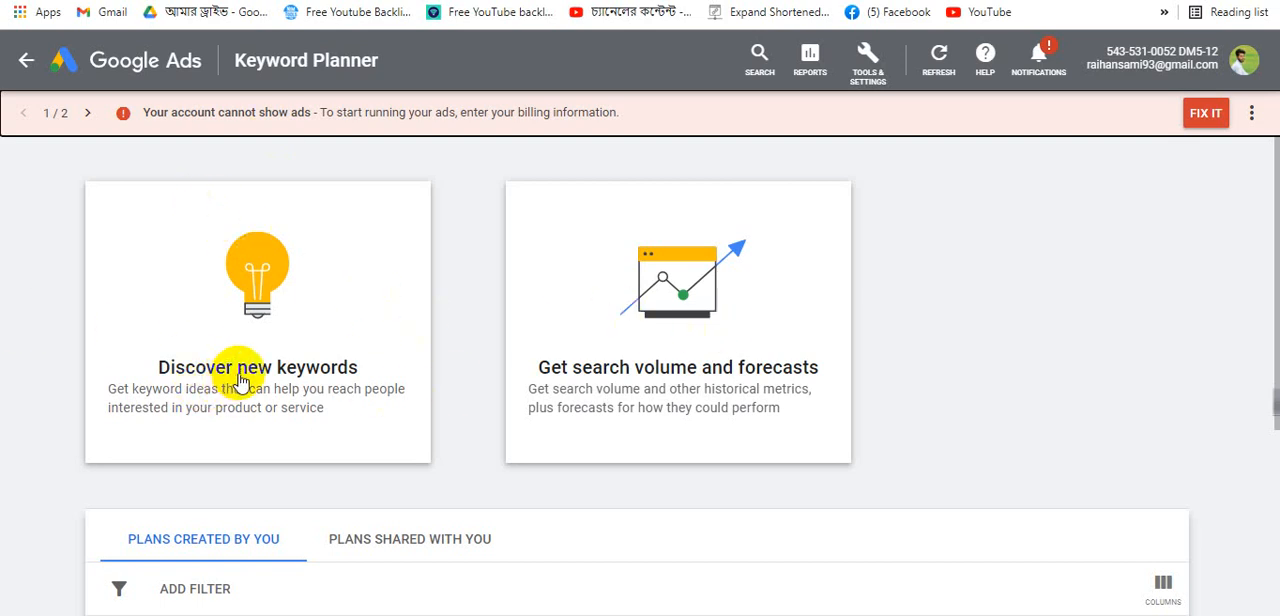
- Start discovering new keywords and add MATCHA SLIM, copied from the blog heading, as the first keyword
left_click(271, 340)
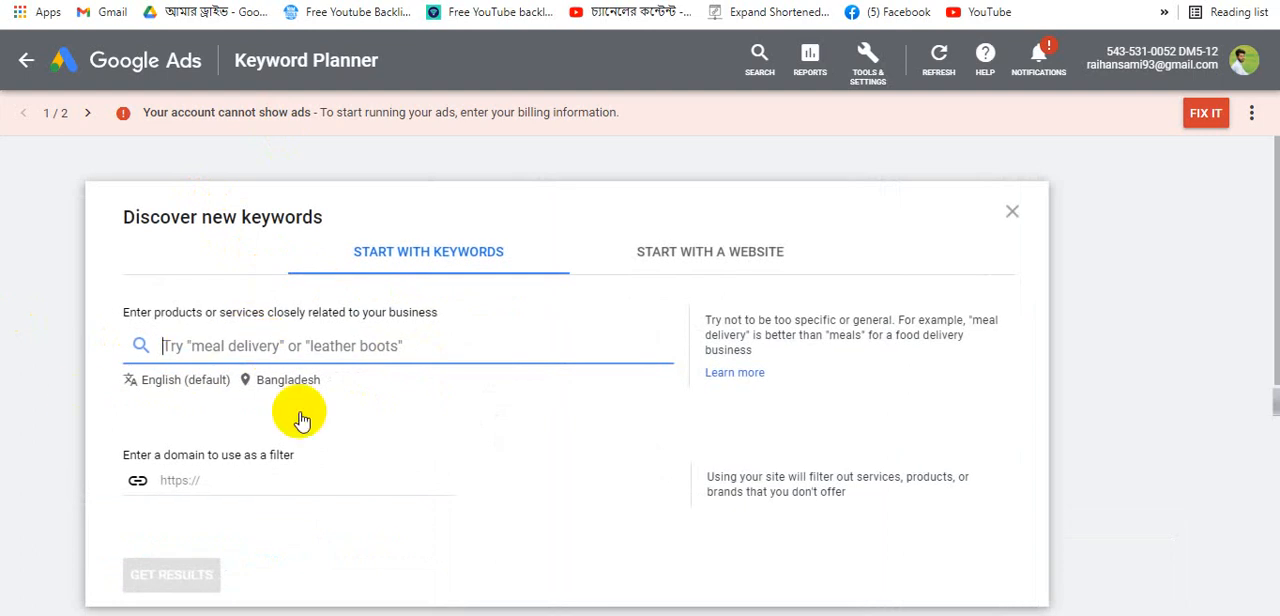
left_click(188, 345)
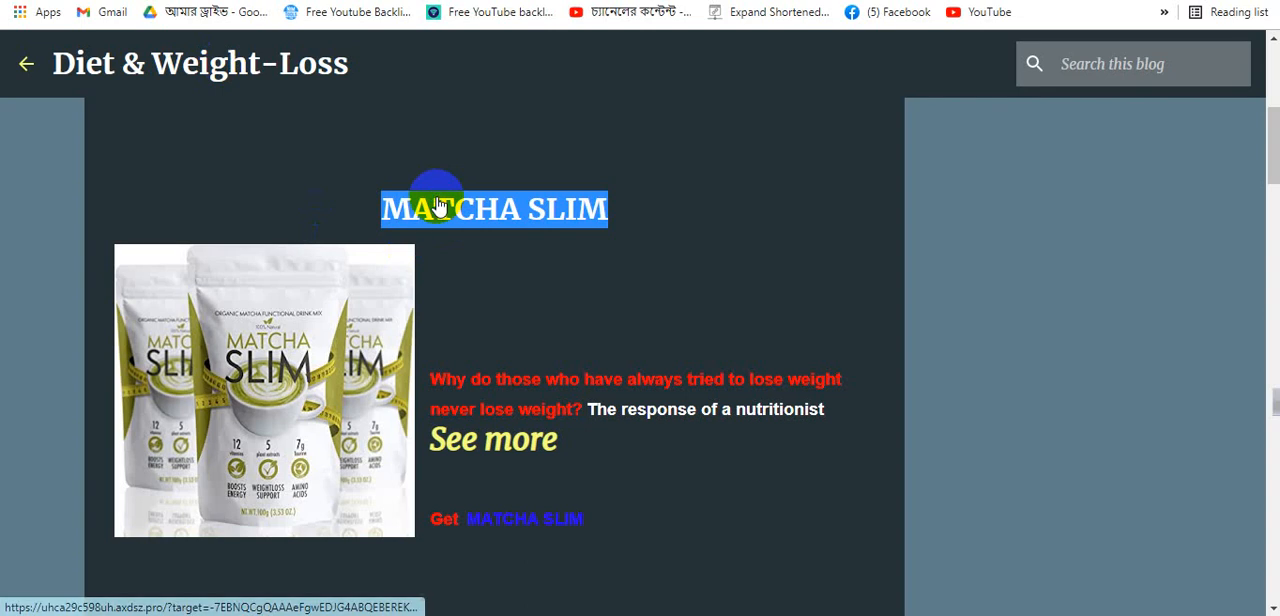
right_click(440, 200)
left_click(486, 346)
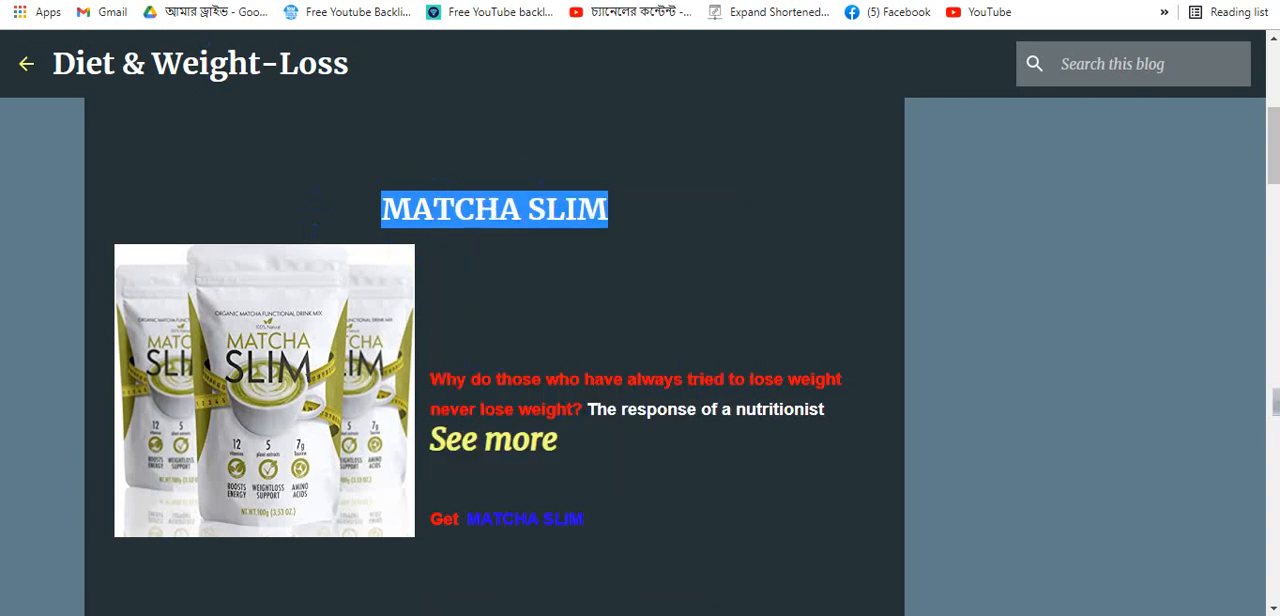
left_click(930, 1)
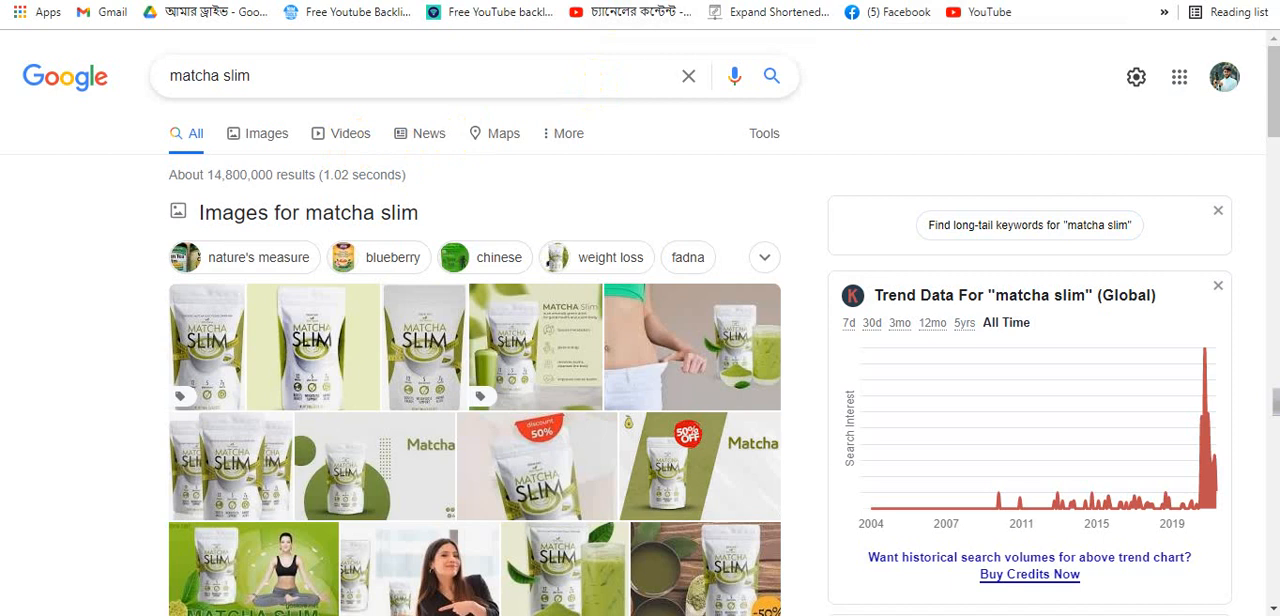
left_click(612, 1)
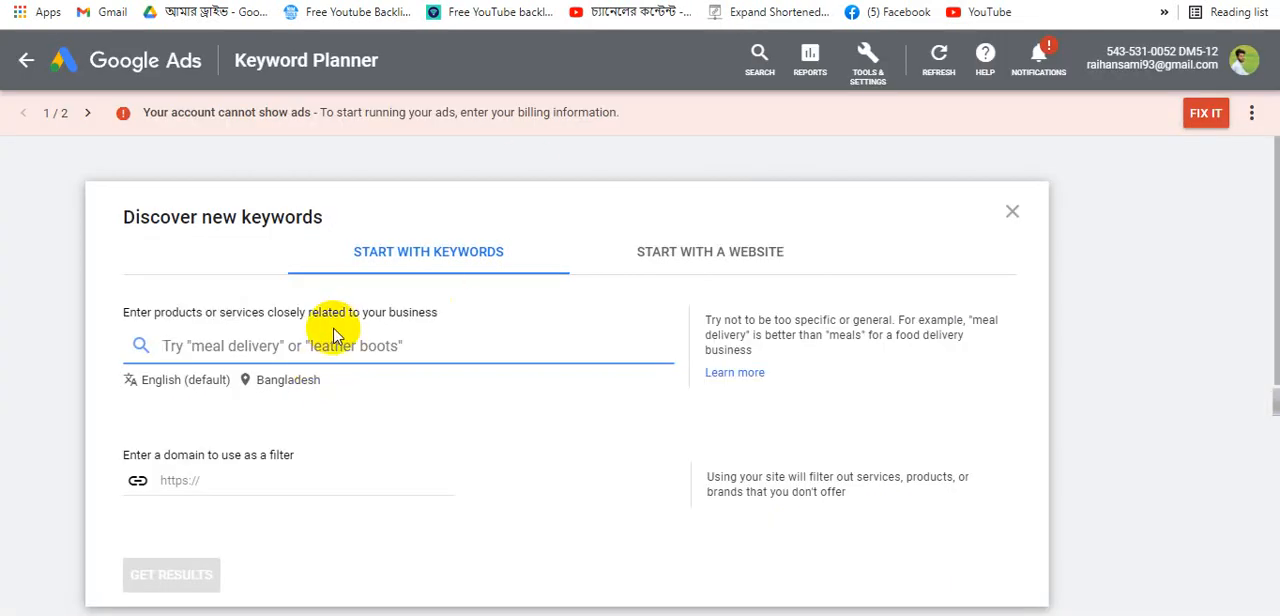
left_click(309, 347)
key("ctrl+v")
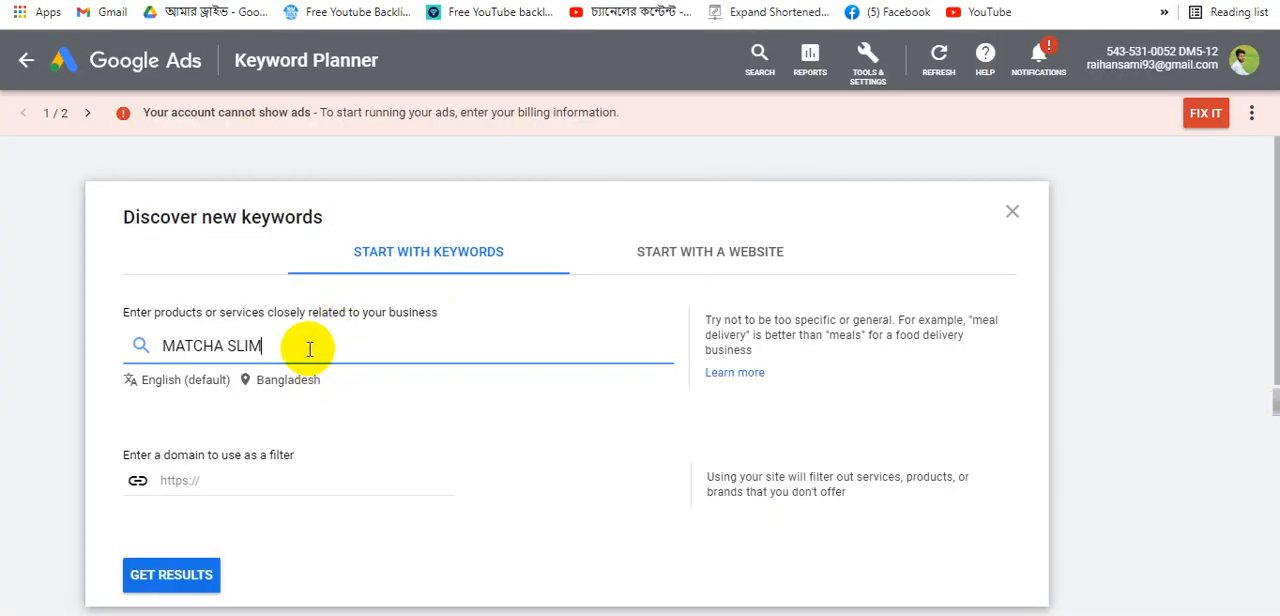
key("Return")
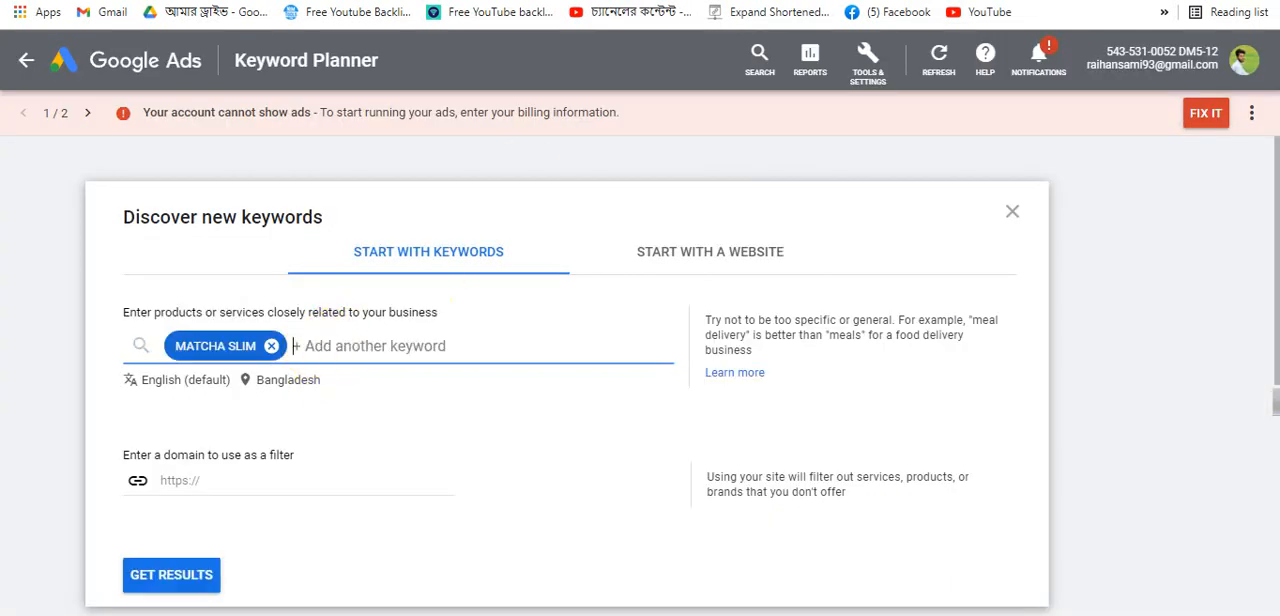
- Copy the BENTOLIT product heading from the blog and add it as another keyword
left_click(290, 2)
scroll(510, 323, "down", 3)
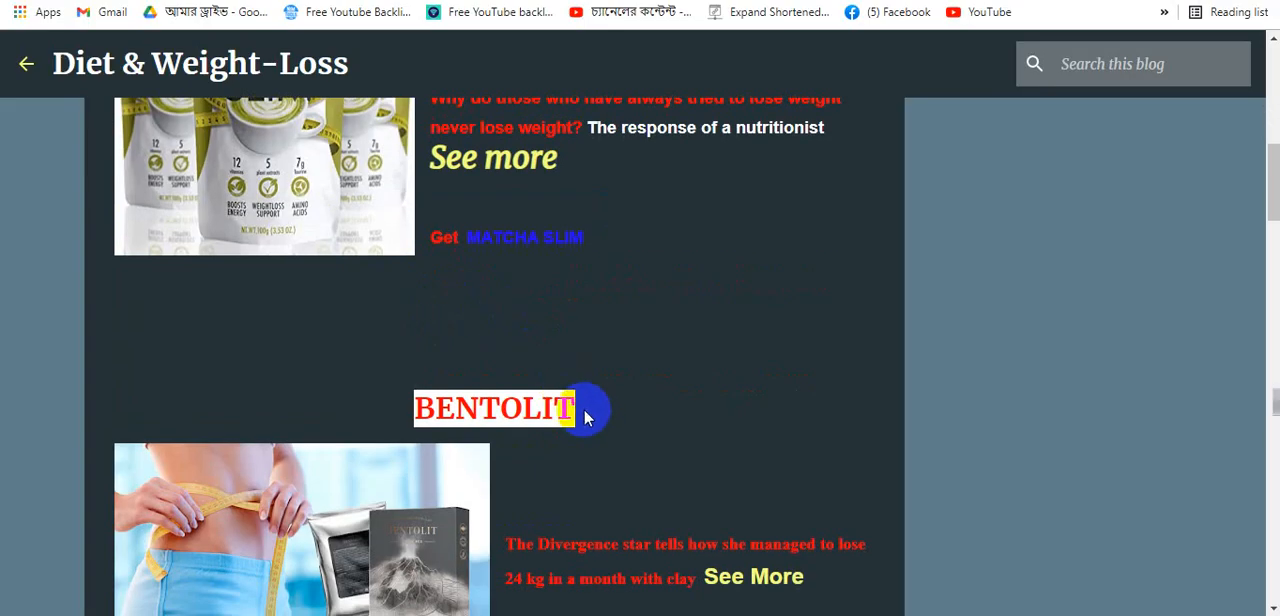
left_click_drag(580, 408, 400, 410)
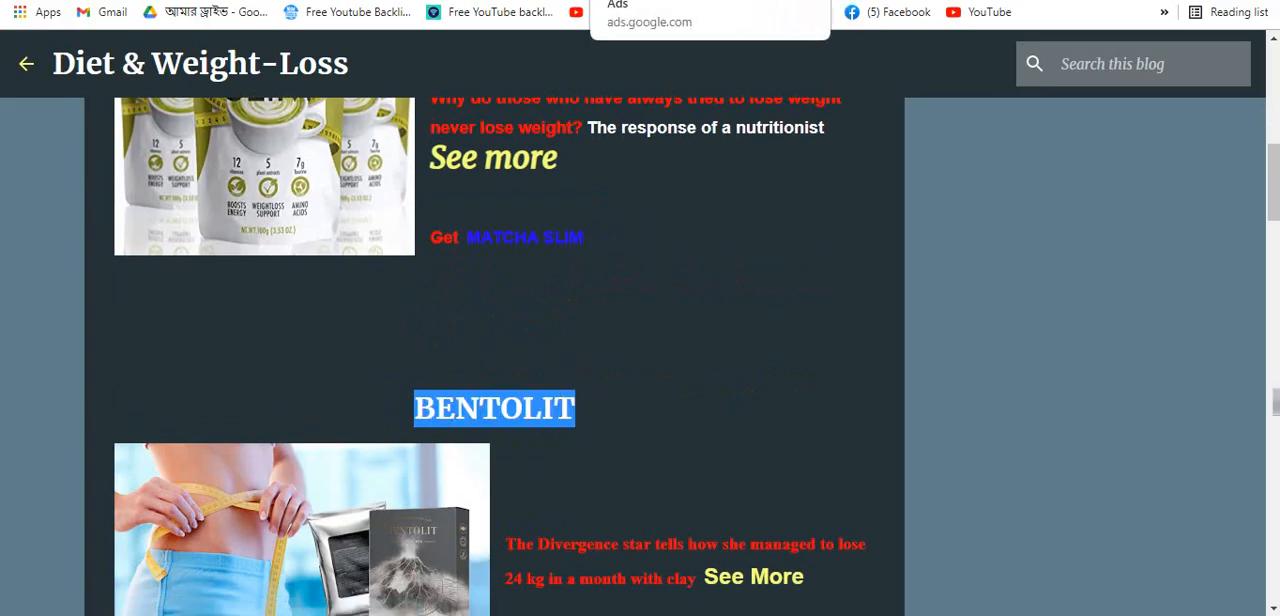
left_click(650, 2)
left_click(383, 349)
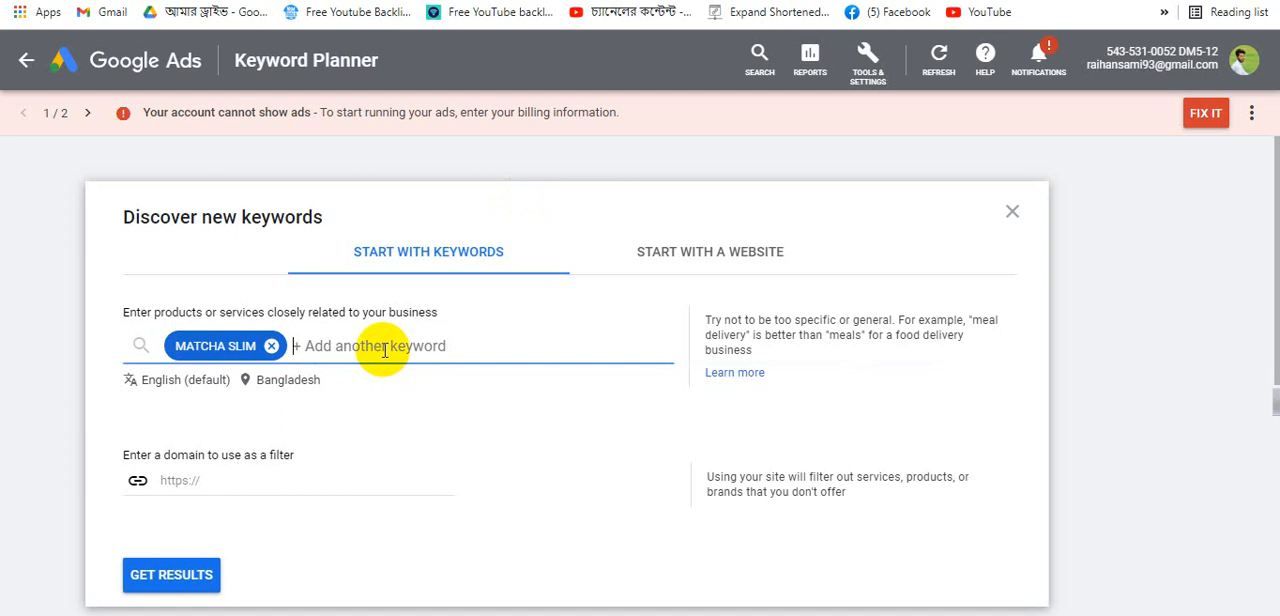
key("ctrl+v")
key("Return")
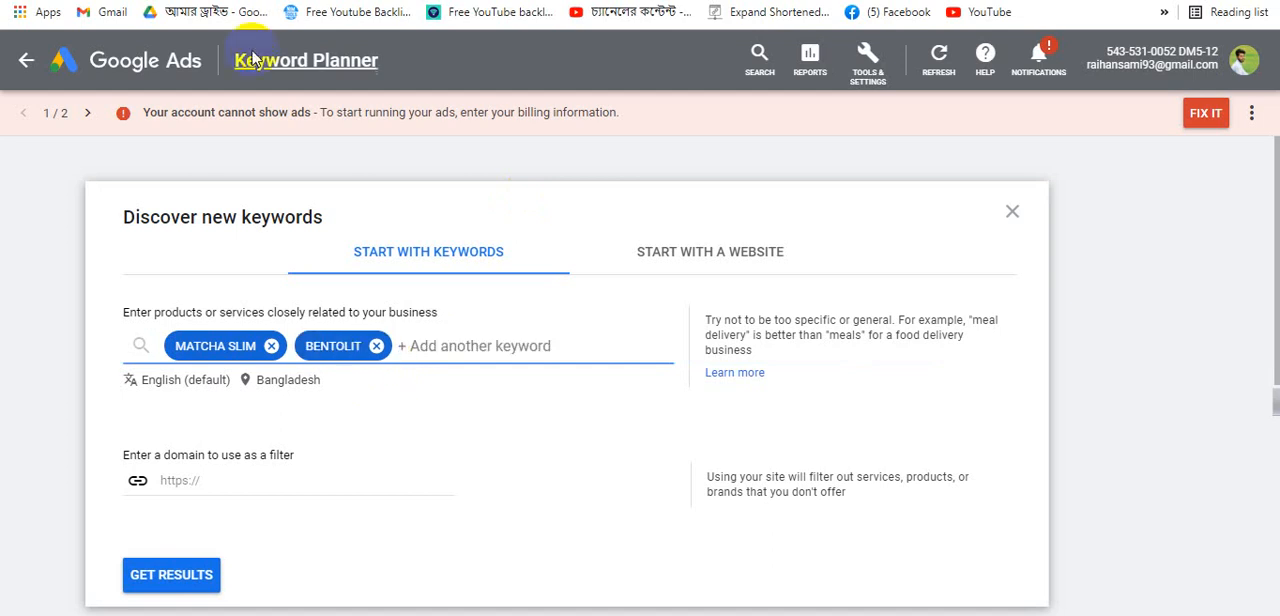
- Copy the KETO GURU product heading from the blog and add it as another keyword
left_click(251, 1)
scroll(519, 390, "down", 3)
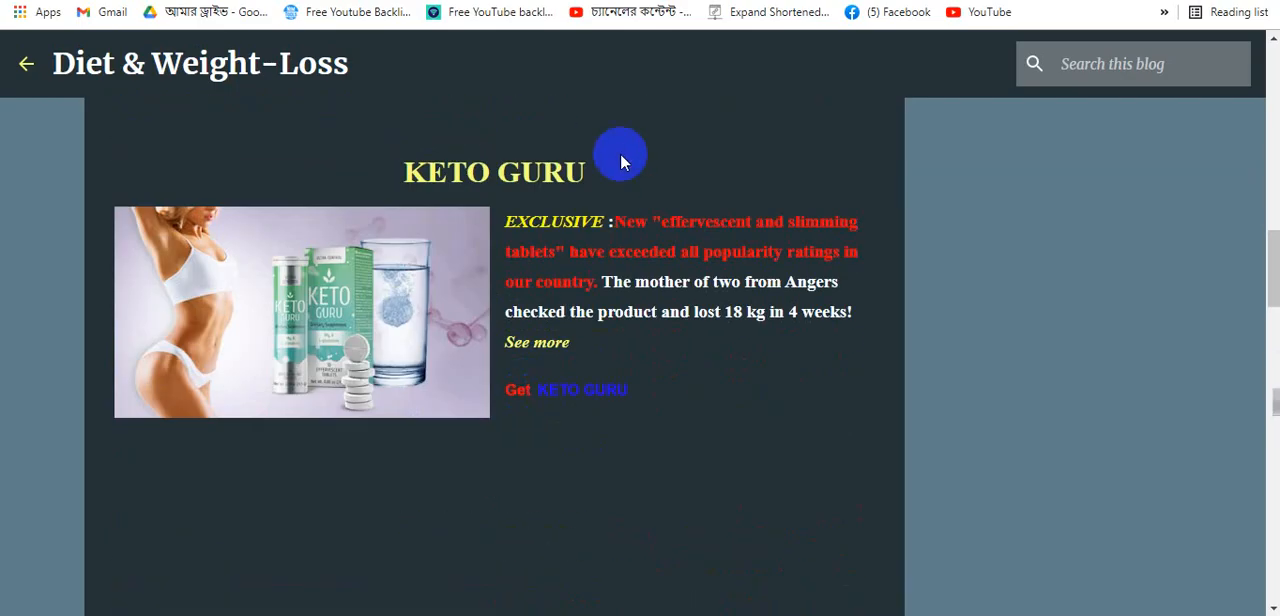
left_click_drag(605, 161, 393, 178)
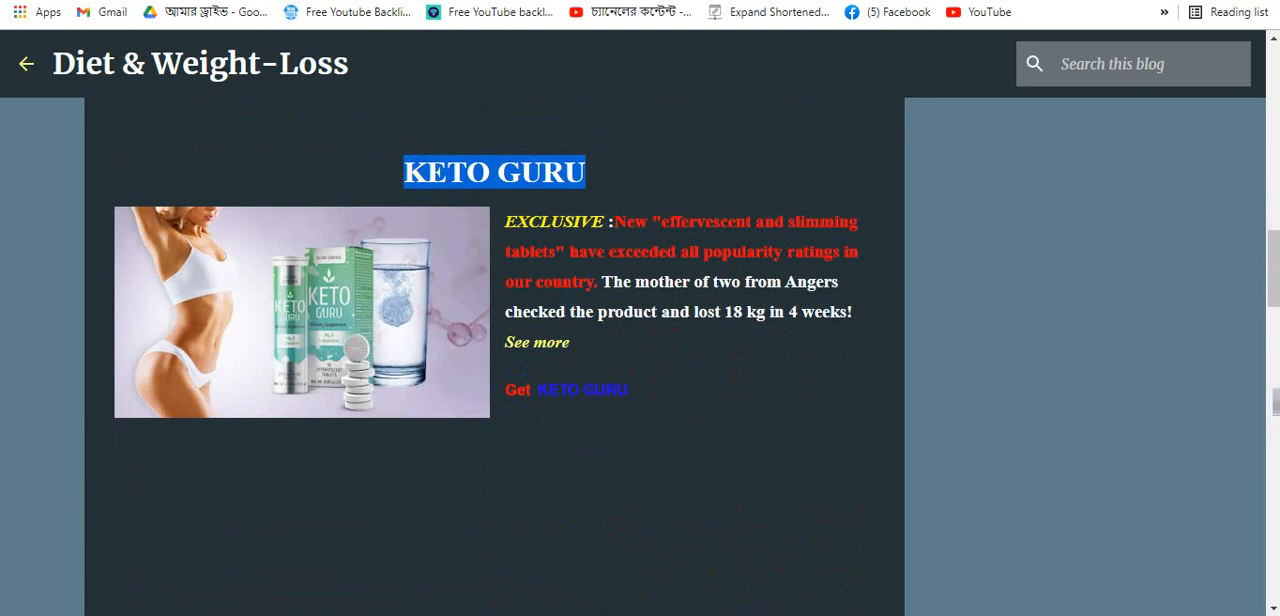
left_click(480, 1)
key("ctrl+v")
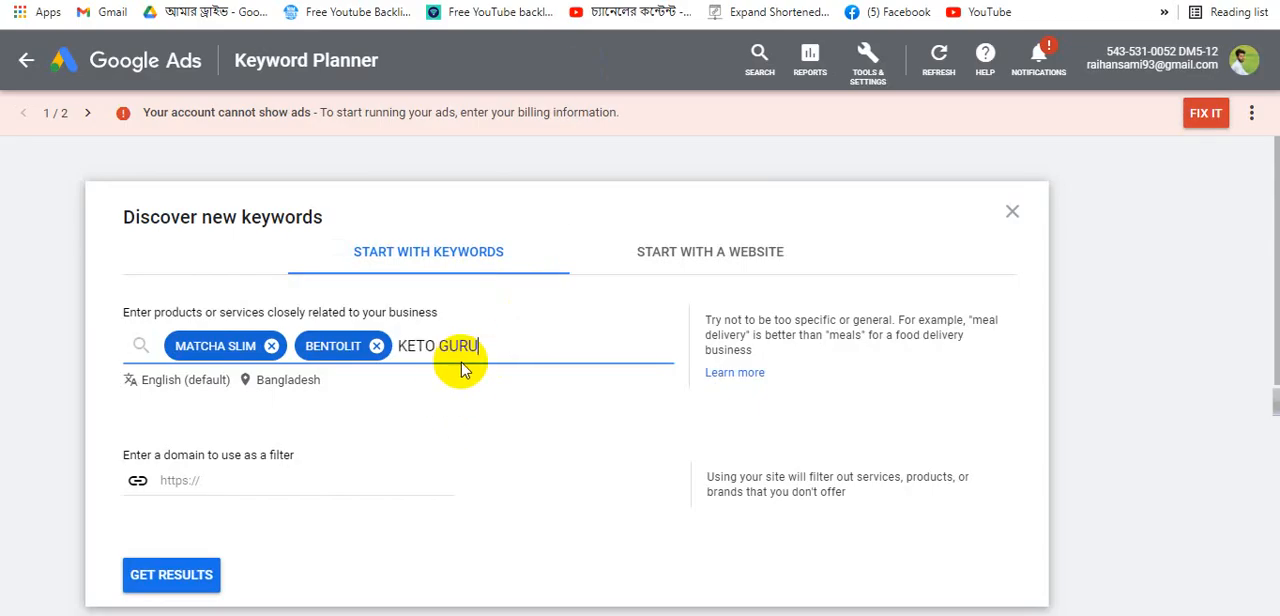
key("Return")
- Find the BLACK LATTE product heading on the blog and add BLACK LATTE as another keyword
left_click(295, 1)
scroll(376, 383, "down", 3)
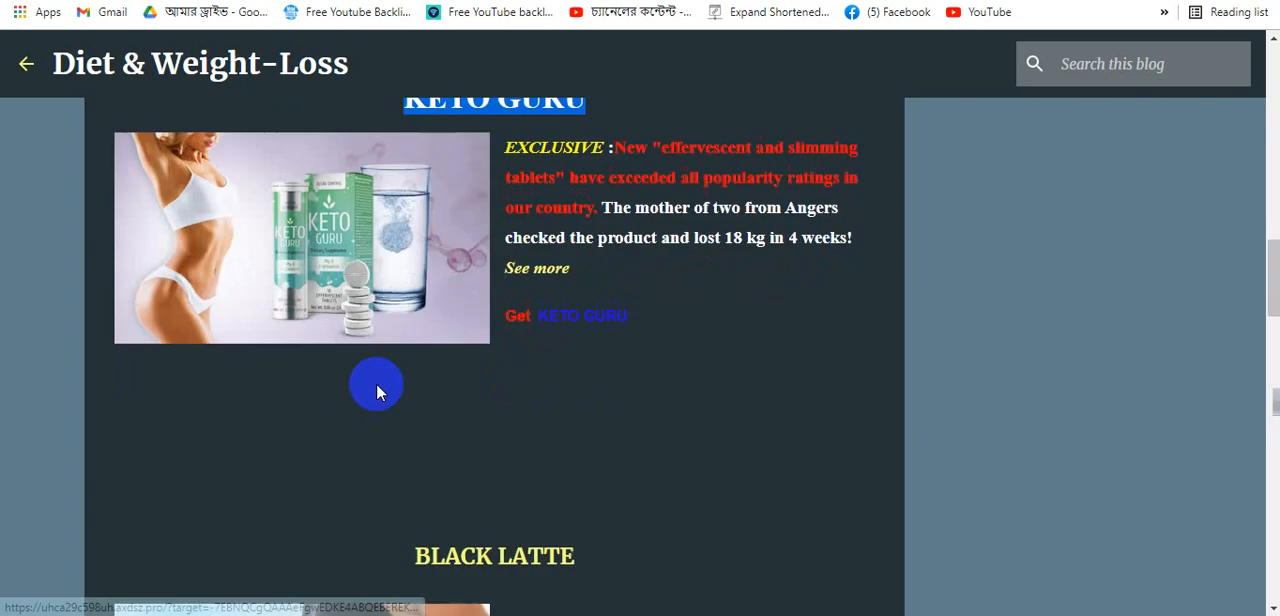
scroll(378, 388, "up", 4)
scroll(440, 392, "down", 4)
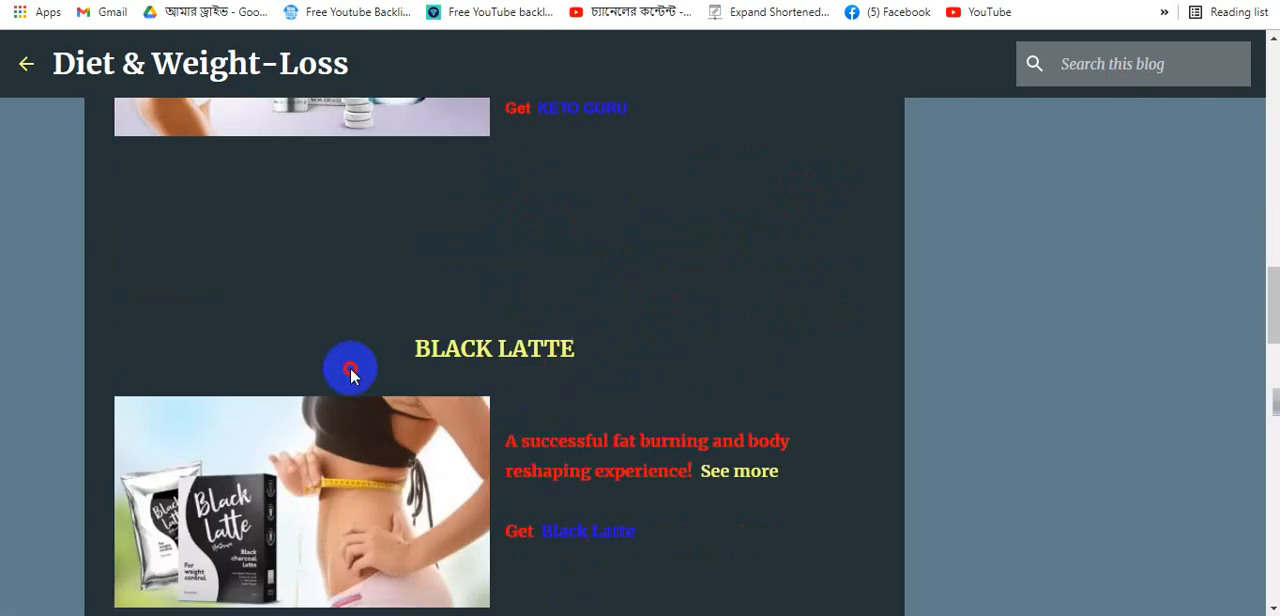
triple_click(400, 354)
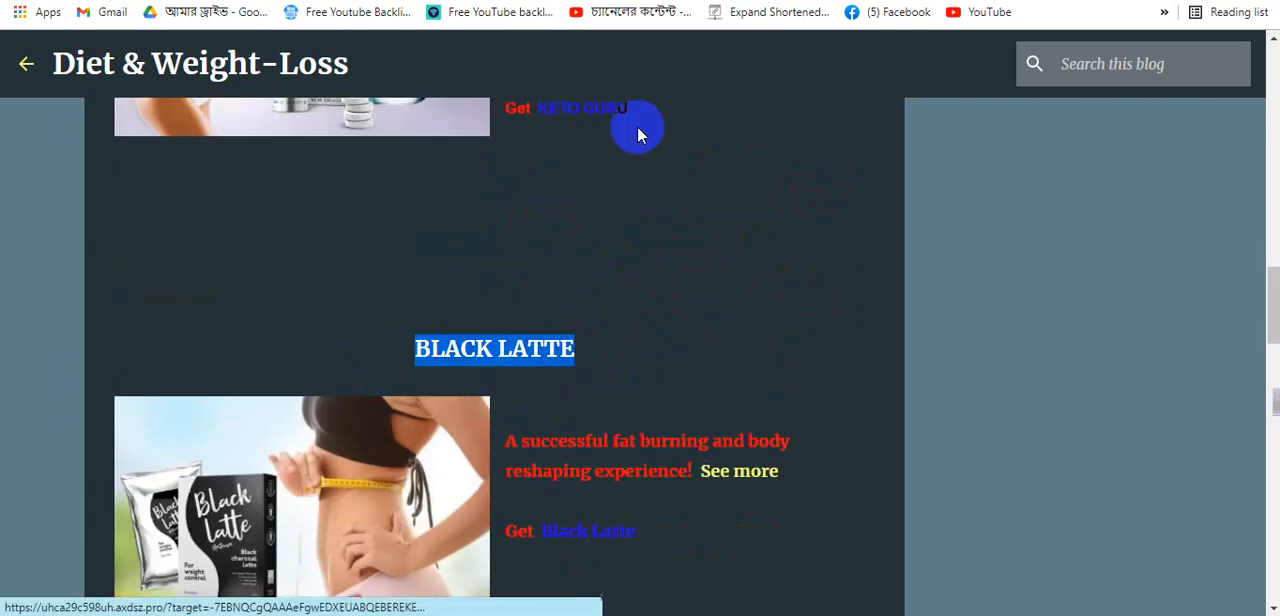
key("ctrl+Tab")
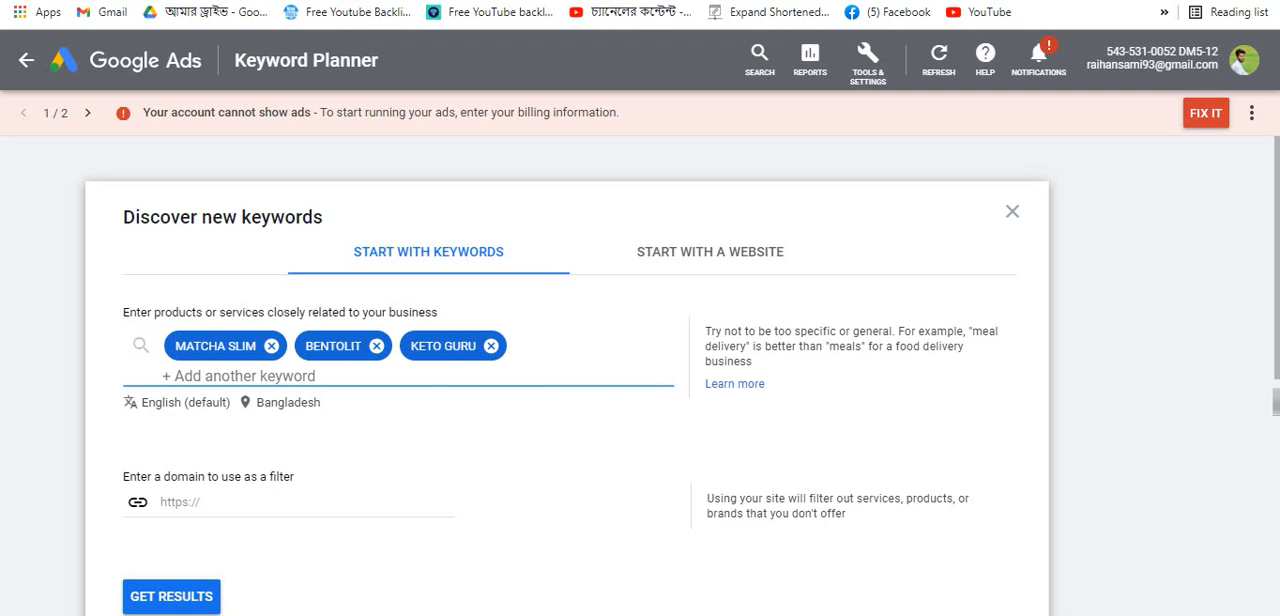
key("ctrl+Tab")
key("ctrl+Tab")
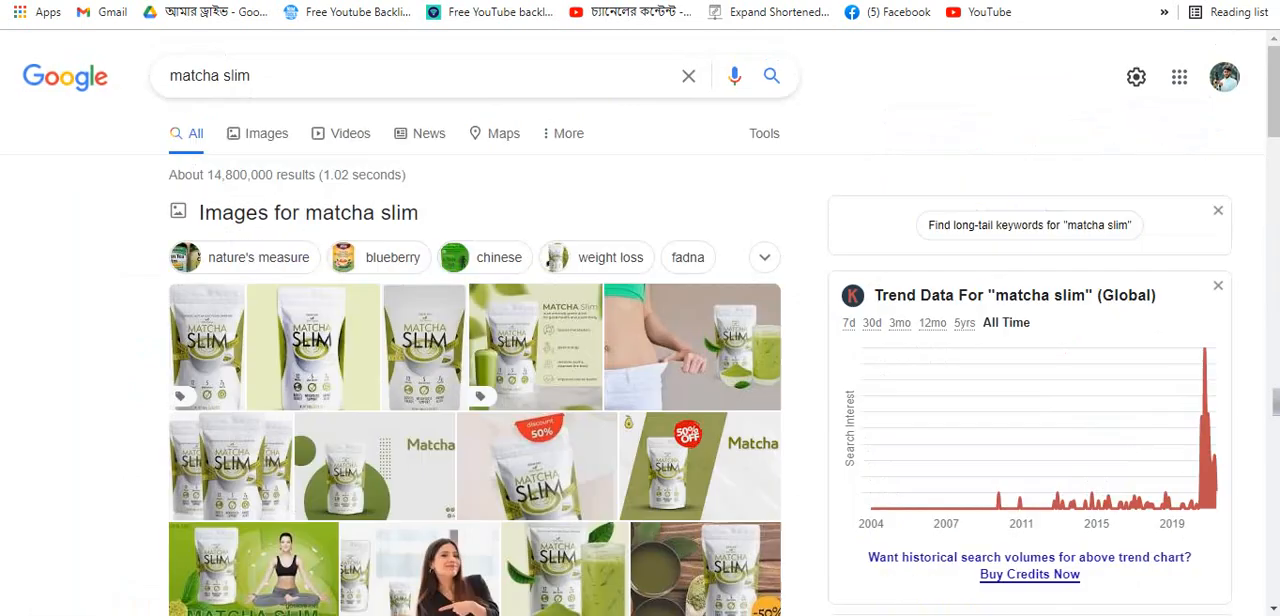
left_click(795, 1)
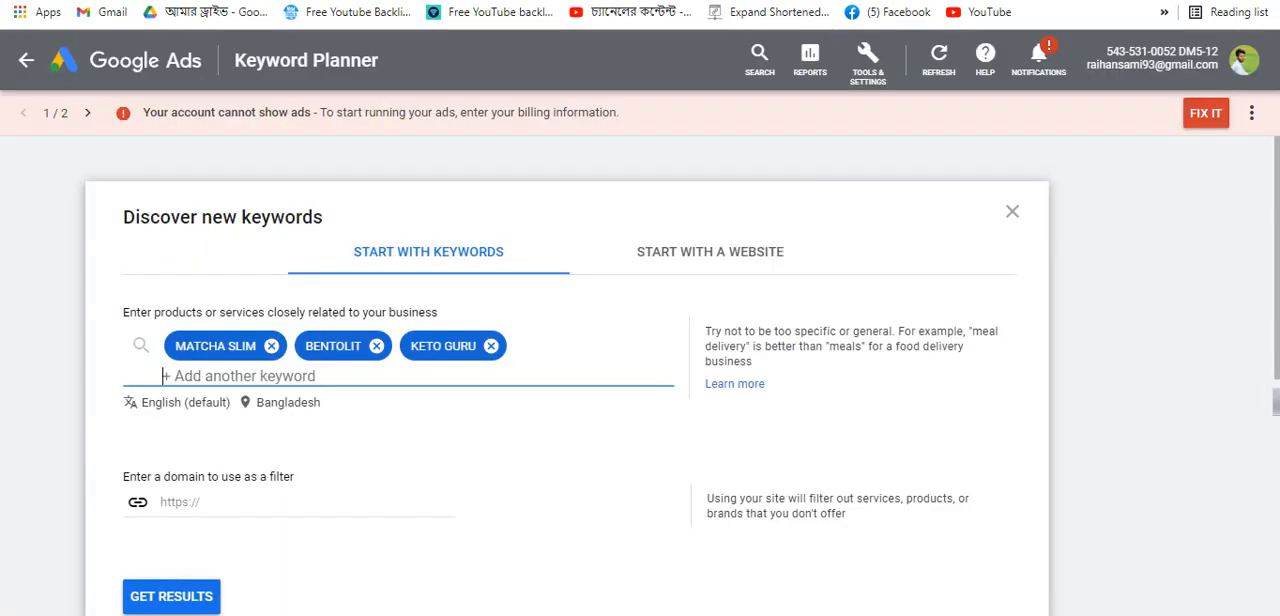
left_click(553, 340)
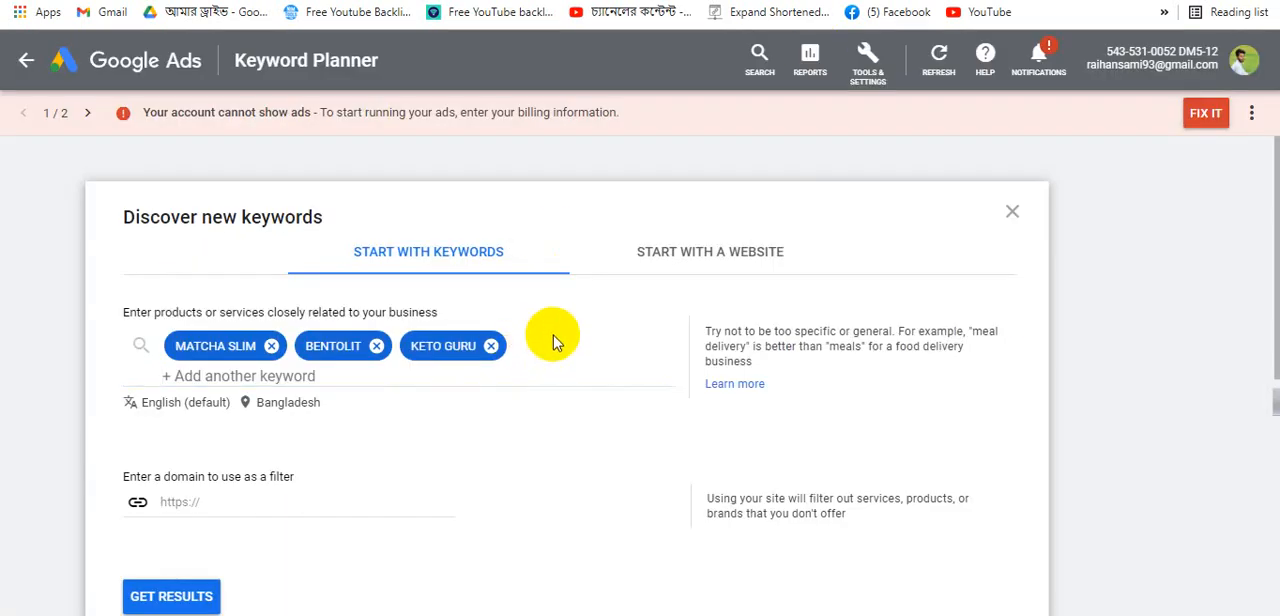
left_click(255, 376)
type("BLACK LATTE")
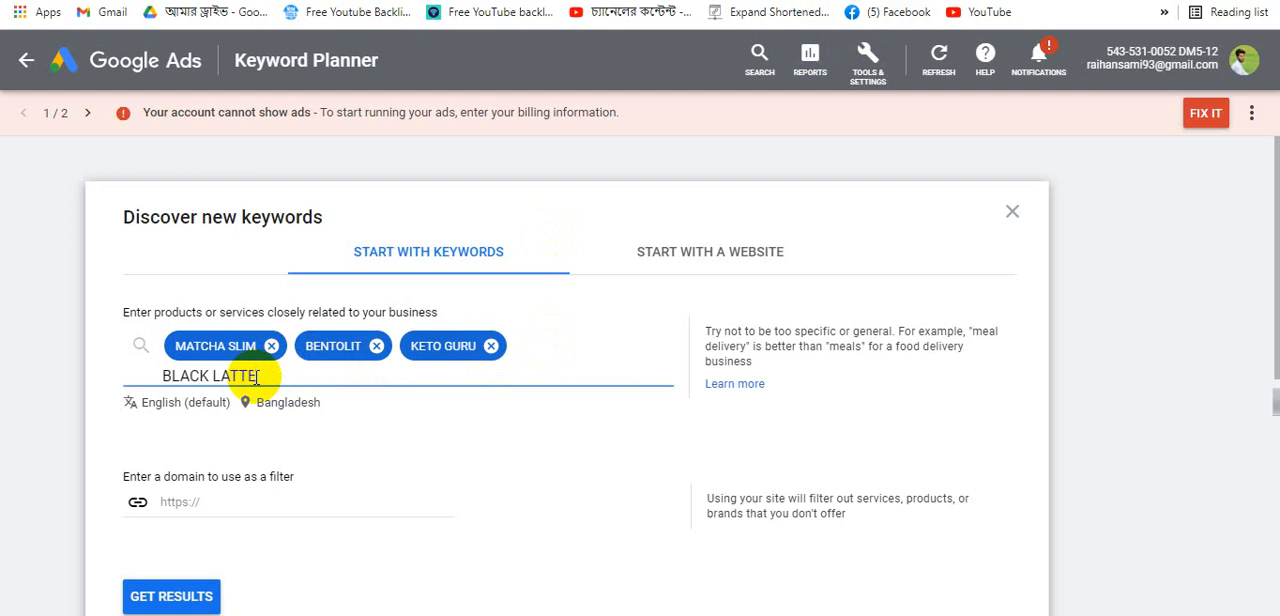
key("Return")
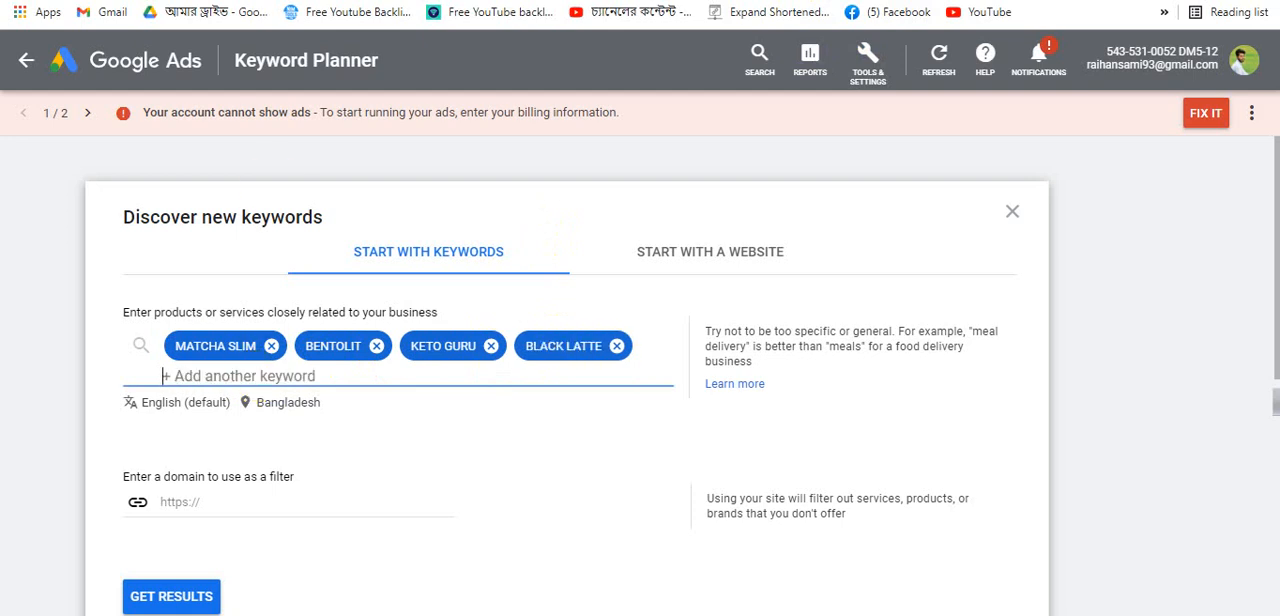
- Copy the SLIM CHOCOLATE product heading from the blog and add it as another keyword
left_click(510, 0)
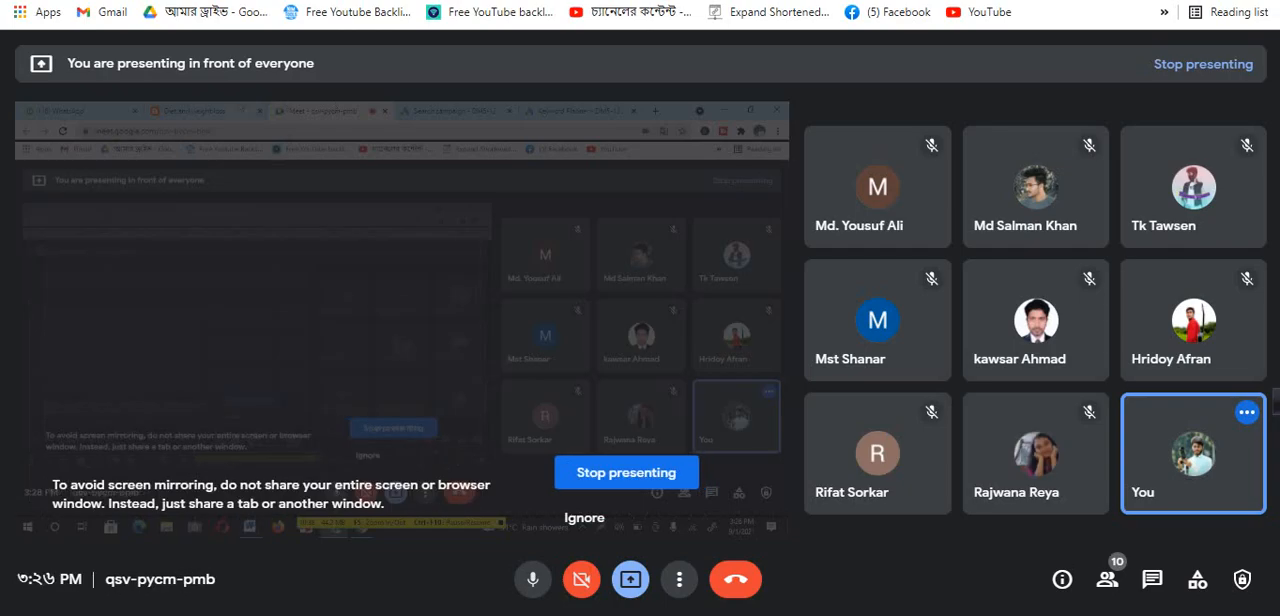
left_click(300, 0)
scroll(472, 240, "down", 5)
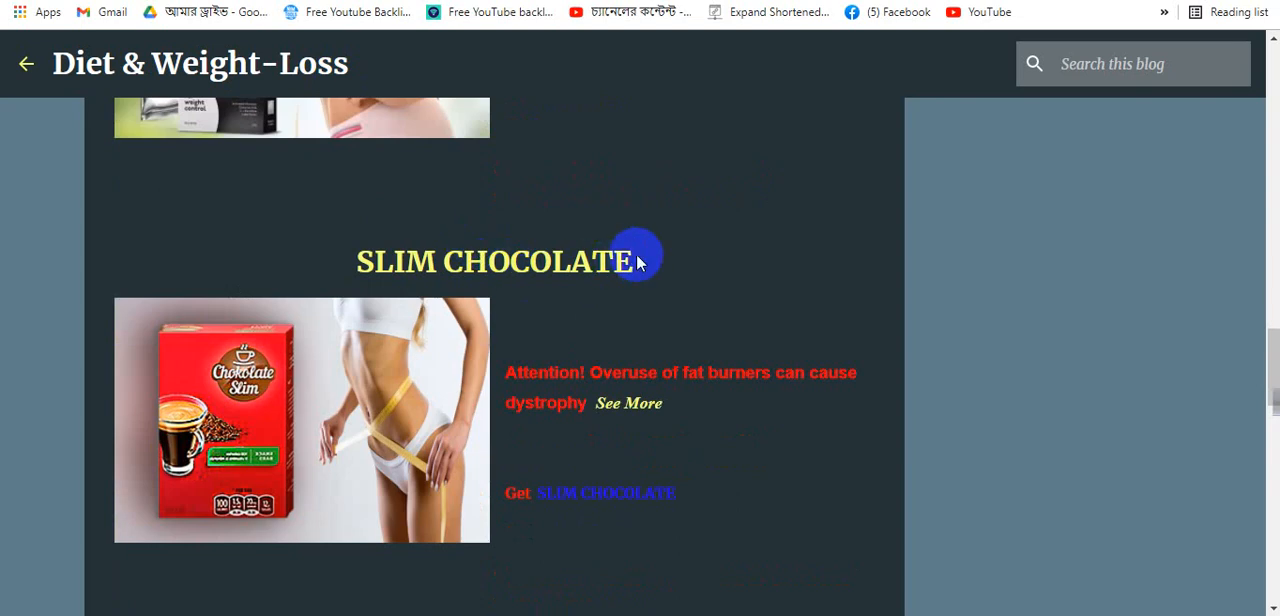
left_click_drag(640, 262, 365, 268)
key("ctrl+c")
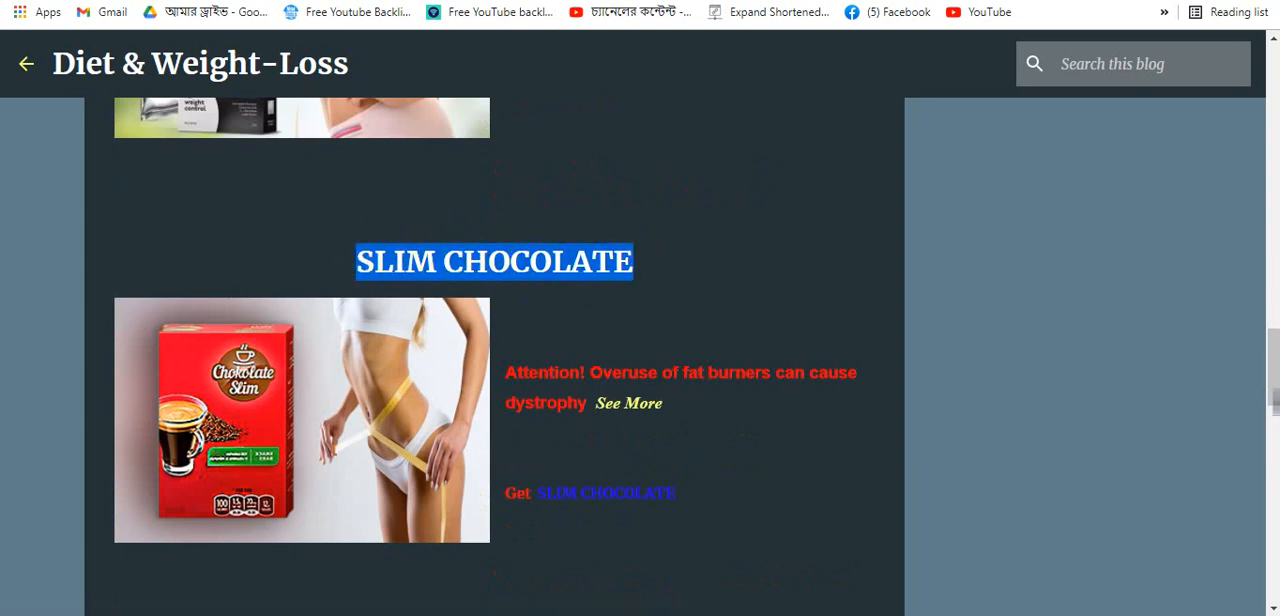
left_click(540, 0)
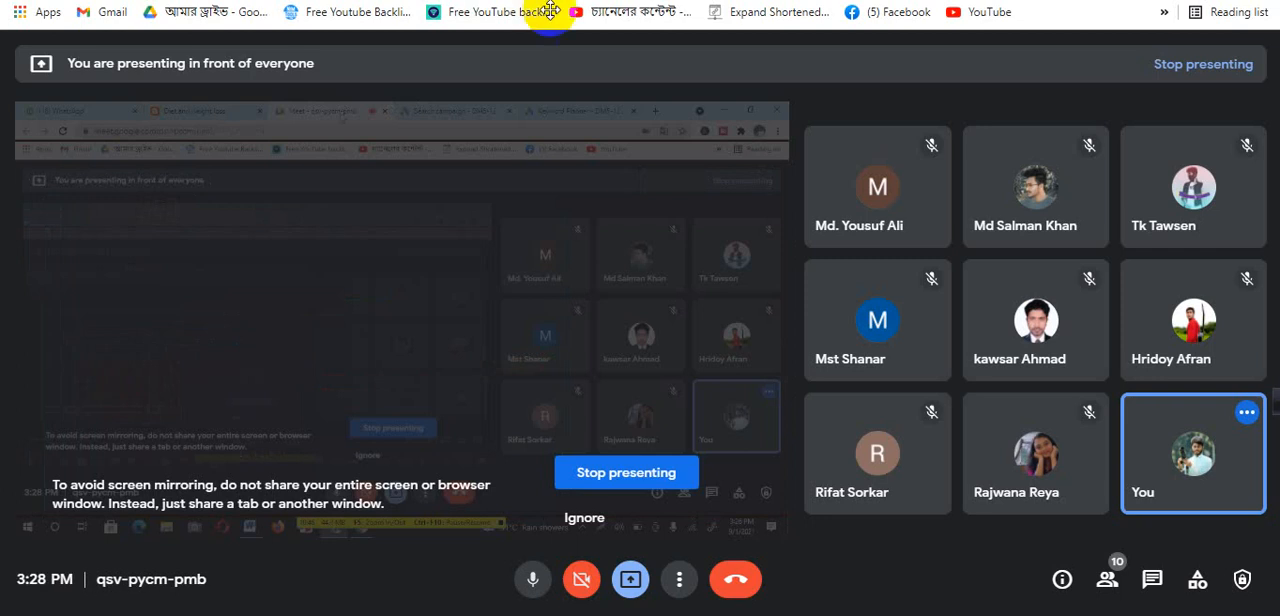
left_click(728, 0)
left_click(925, 0)
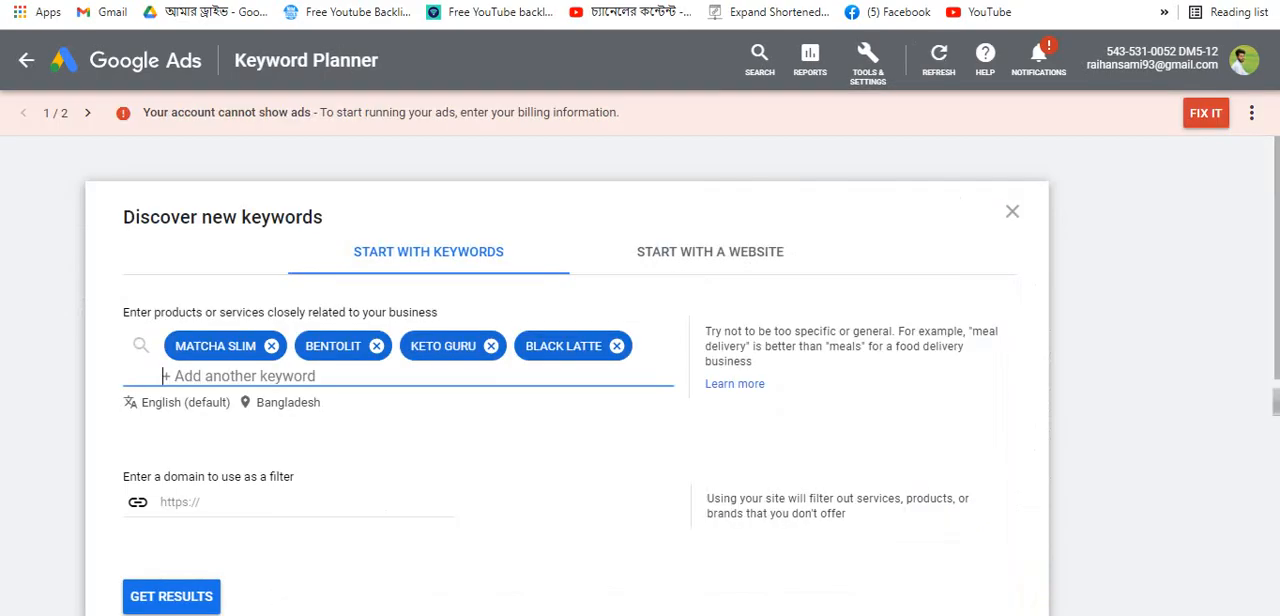
left_click(540, 0)
left_click(728, 0)
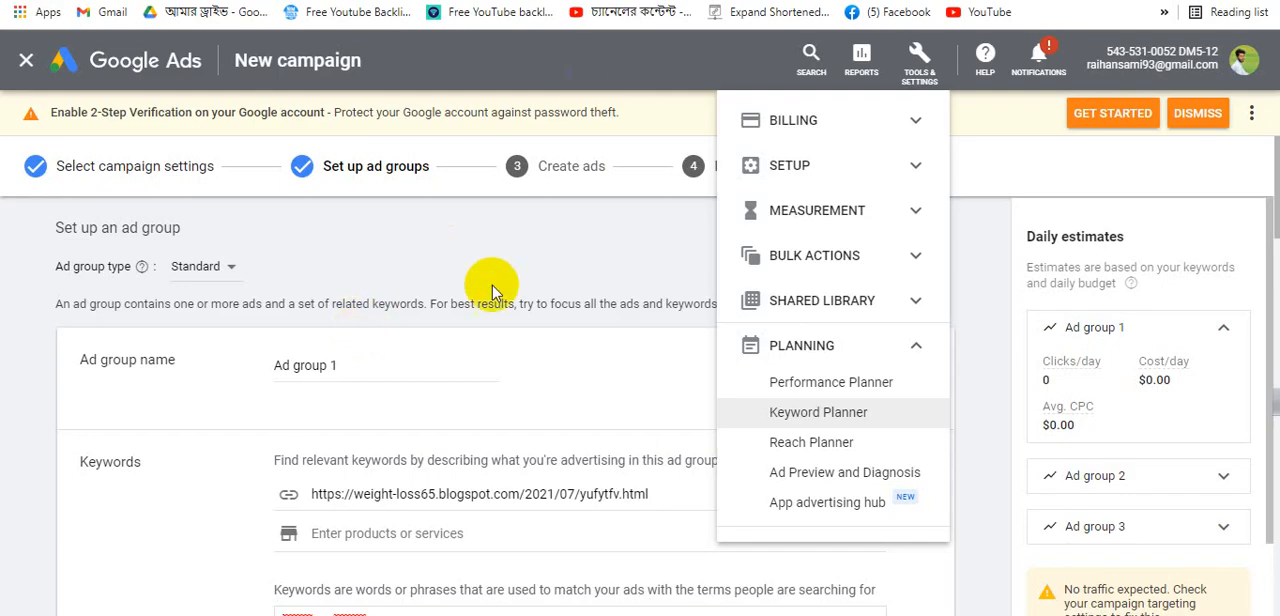
left_click(540, 0)
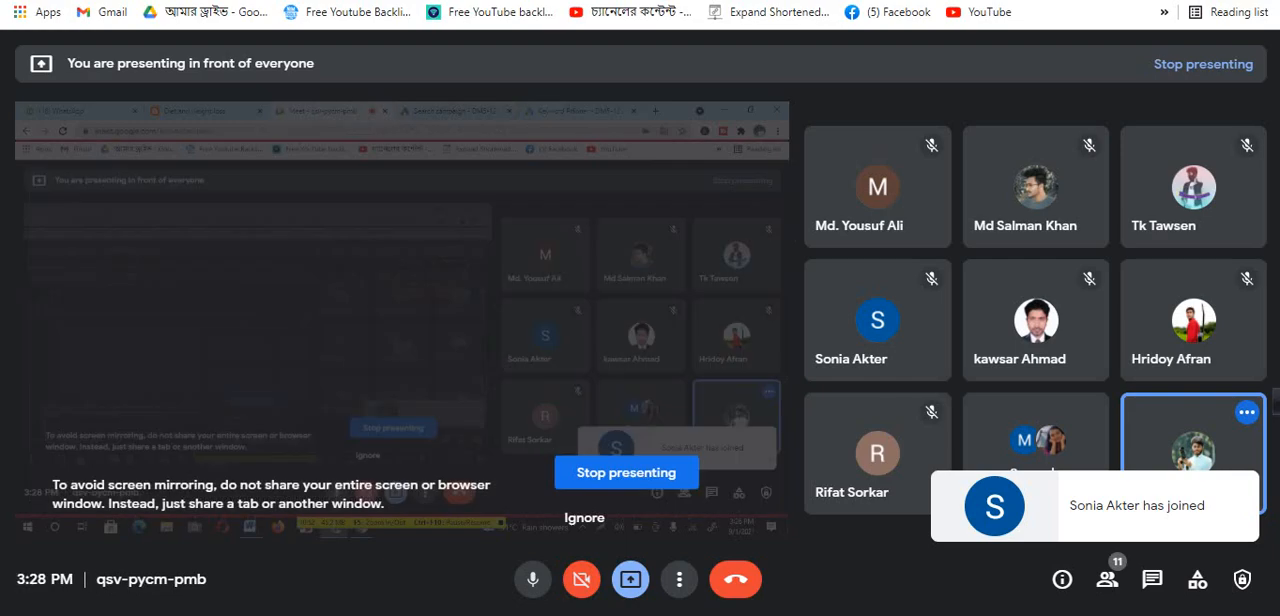
left_click(925, 0)
key("ctrl+v")
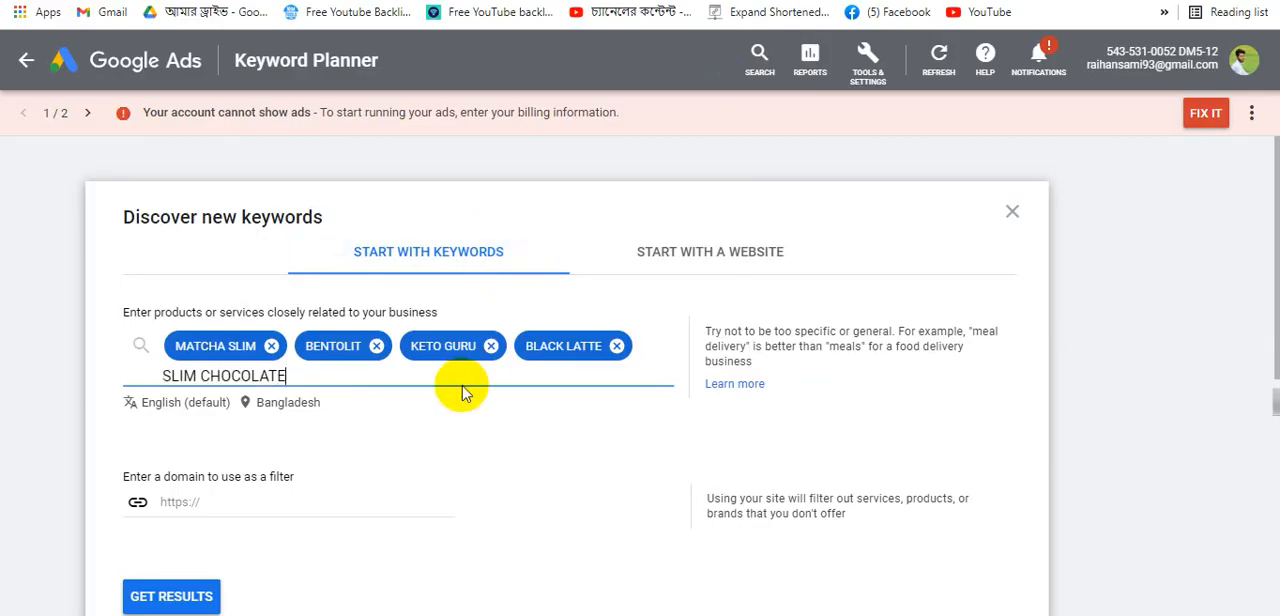
key("Return")
- Copy the HARMONICA heading from the blog, add it as a keyword, then remove it again
left_click(490, 0)
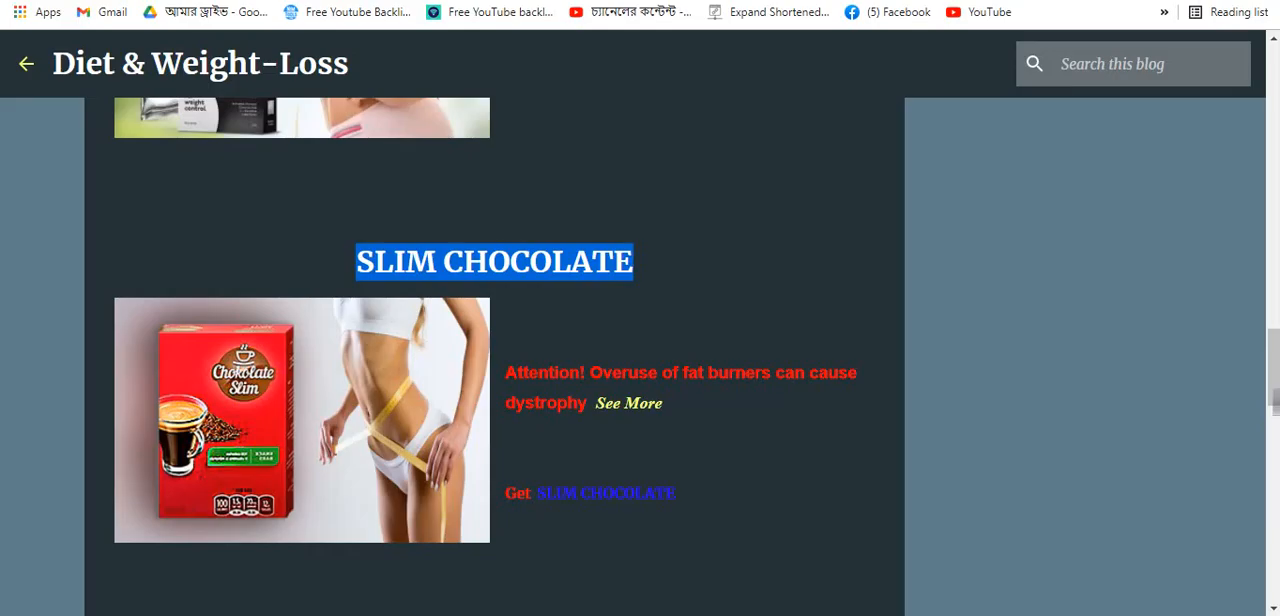
scroll(575, 376, "down", 8)
scroll(608, 200, "up", 3)
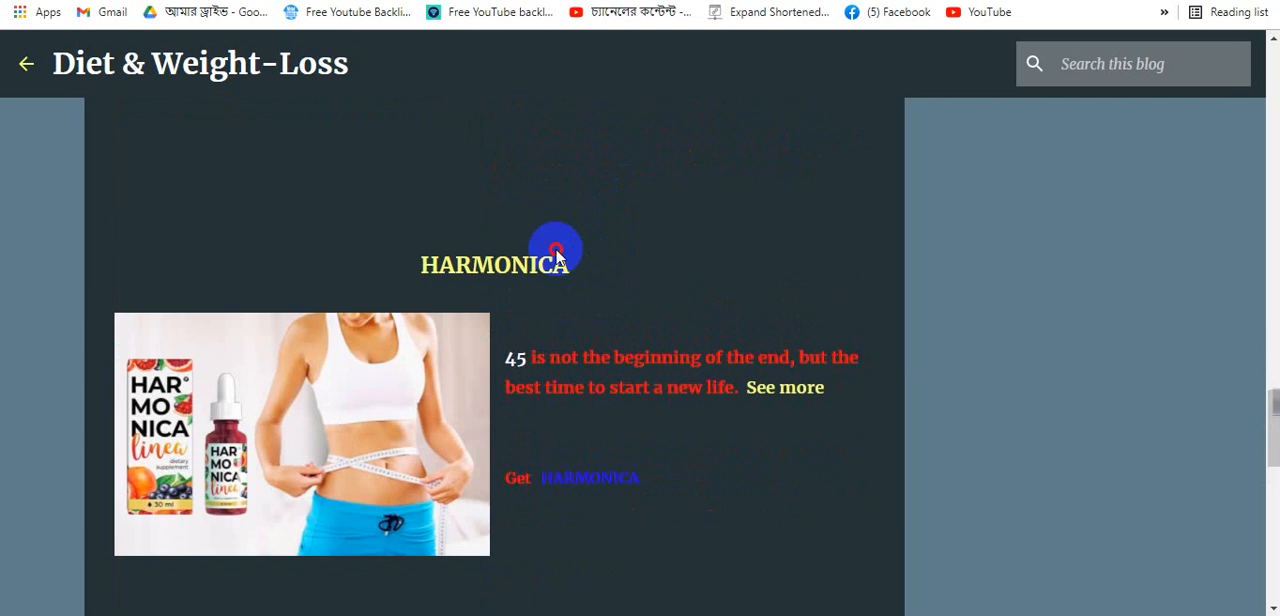
left_click_drag(570, 264, 380, 260)
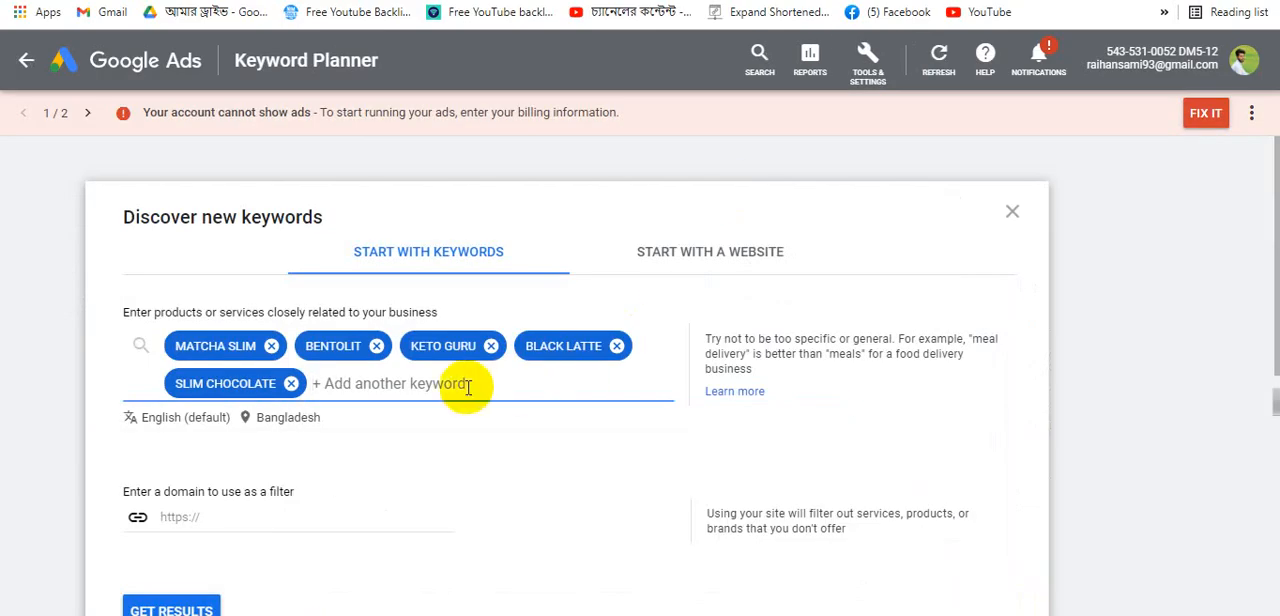
type("HARMONICA")
key("Return")
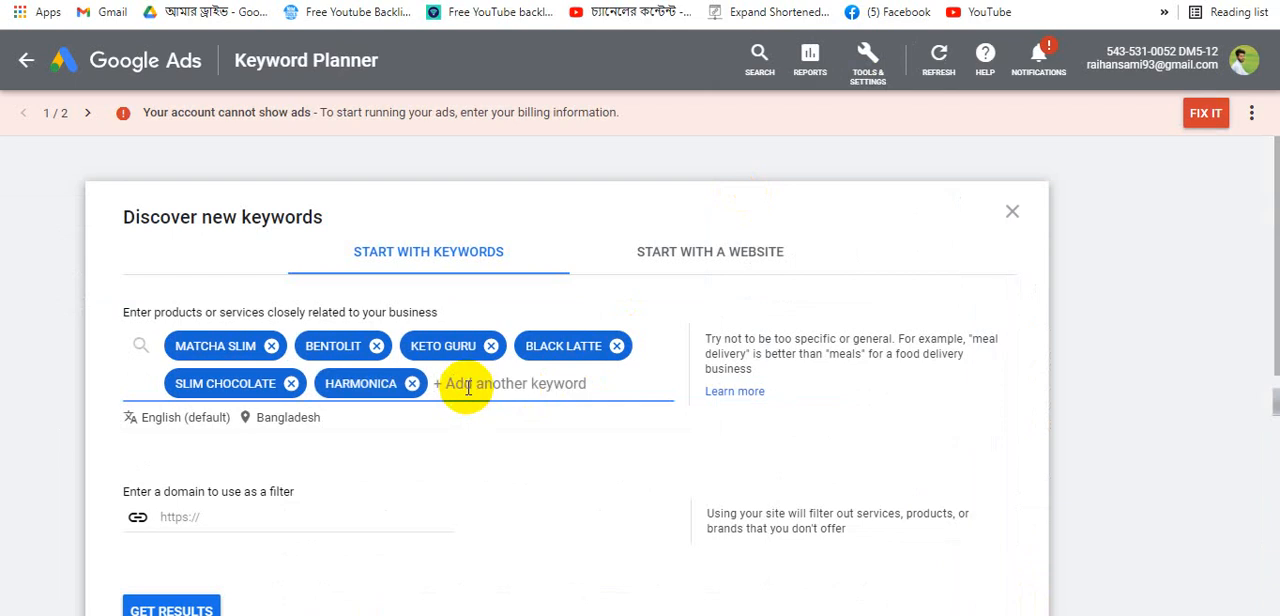
left_click(412, 385)
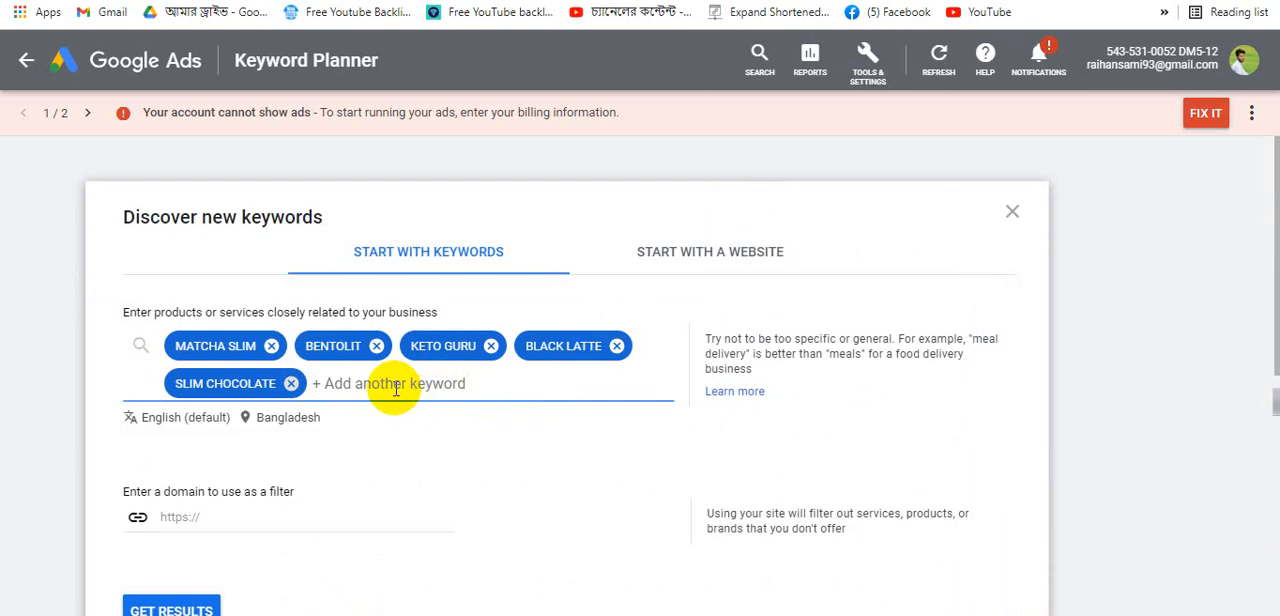
- Add the keywords health and dite to the keyword list
left_click(396, 389)
type("h")
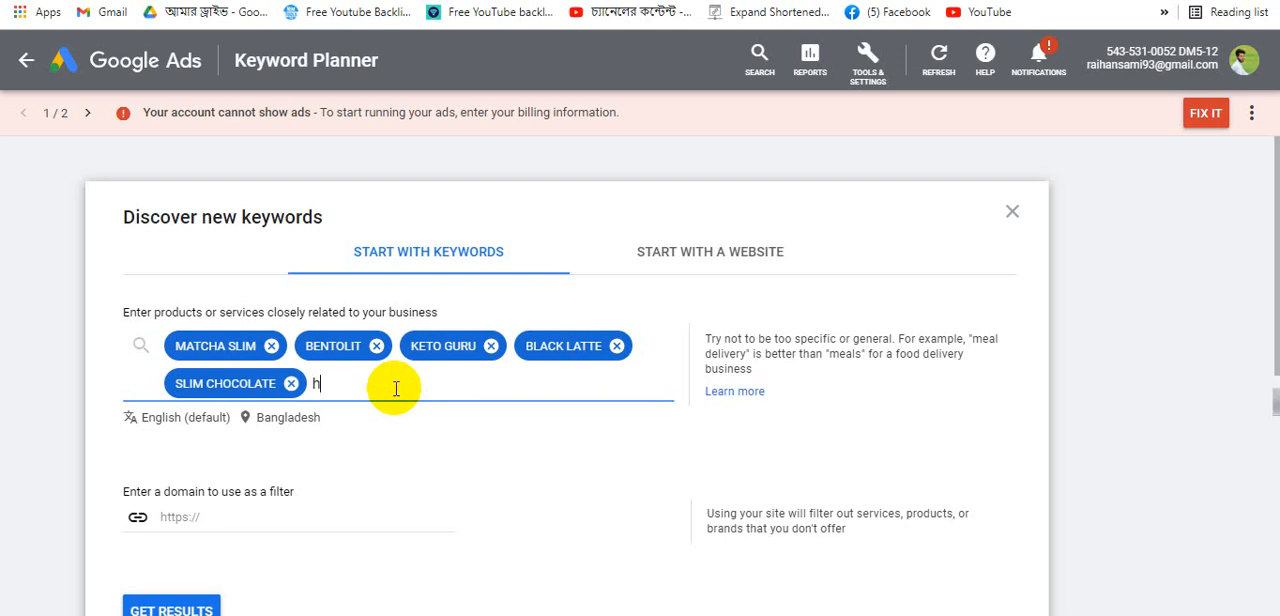
type("ealth")
key("Return")
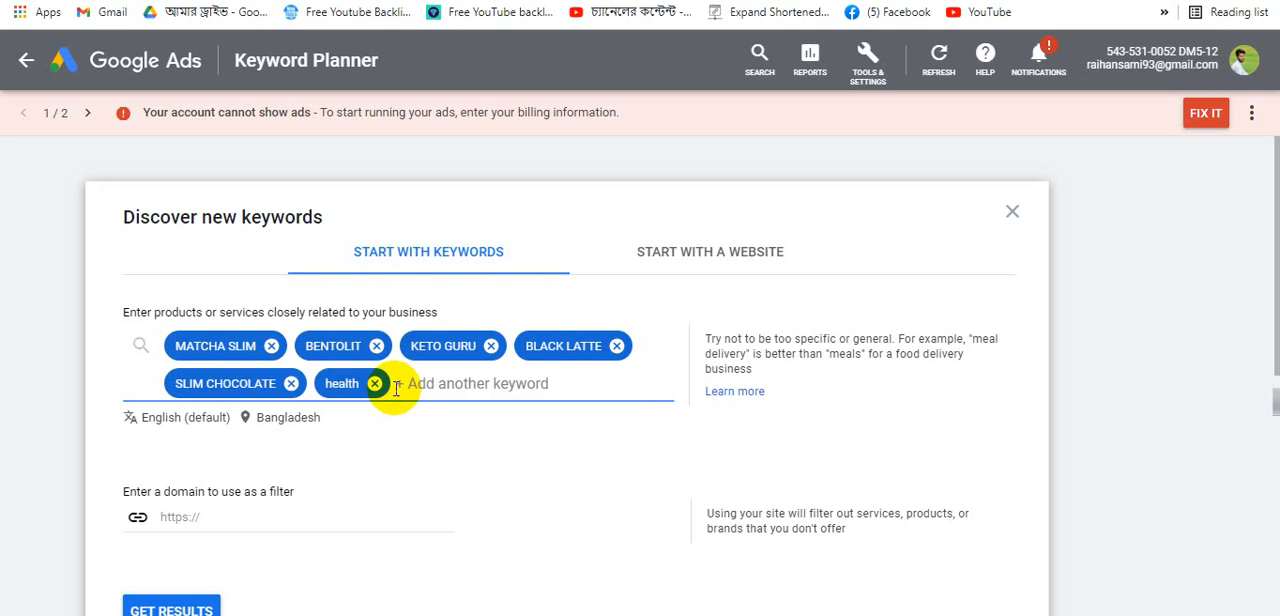
left_click(396, 384)
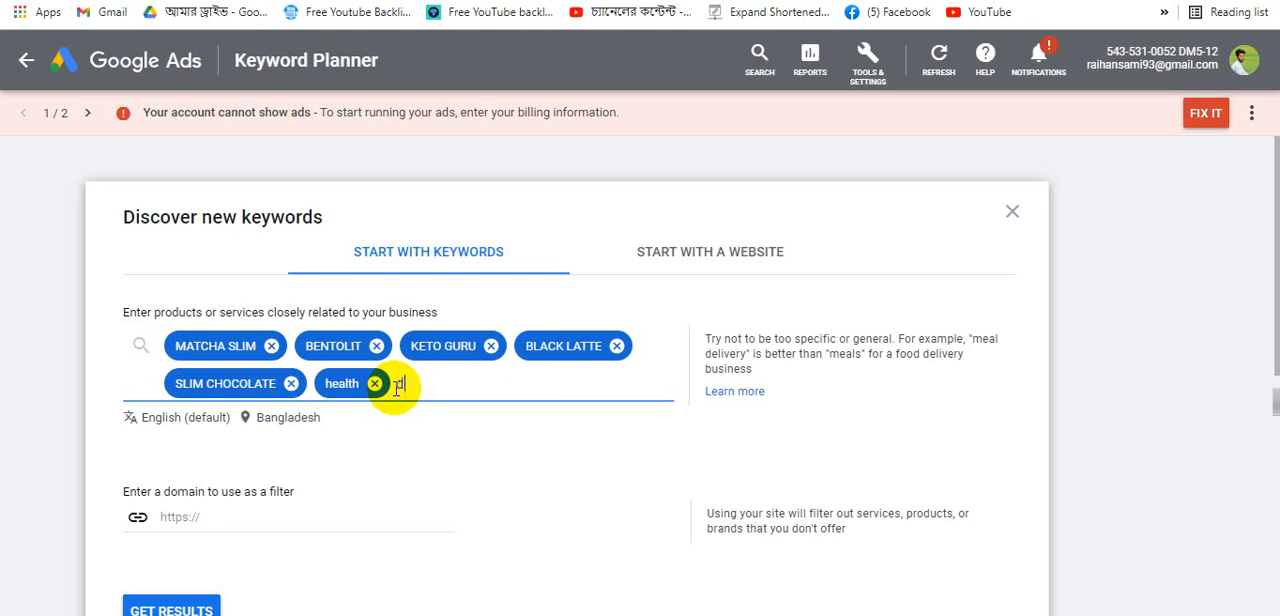
type("dite")
key("Return")
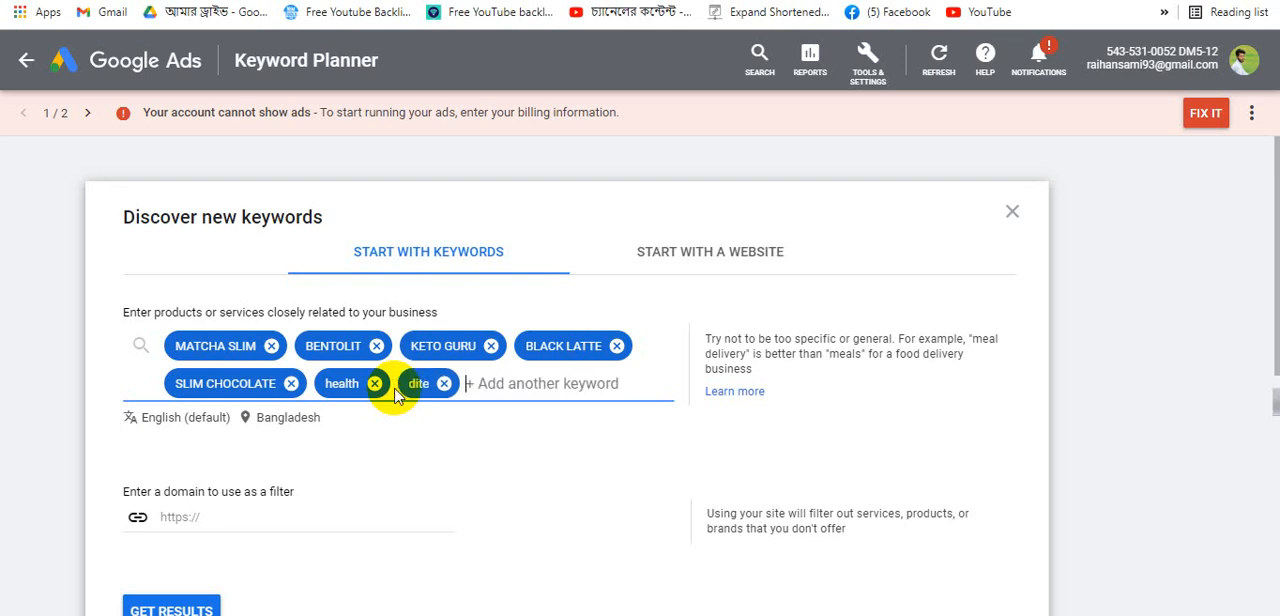
- Add the keywords dite & weightloss and fetnese to the keyword list
type("dite")
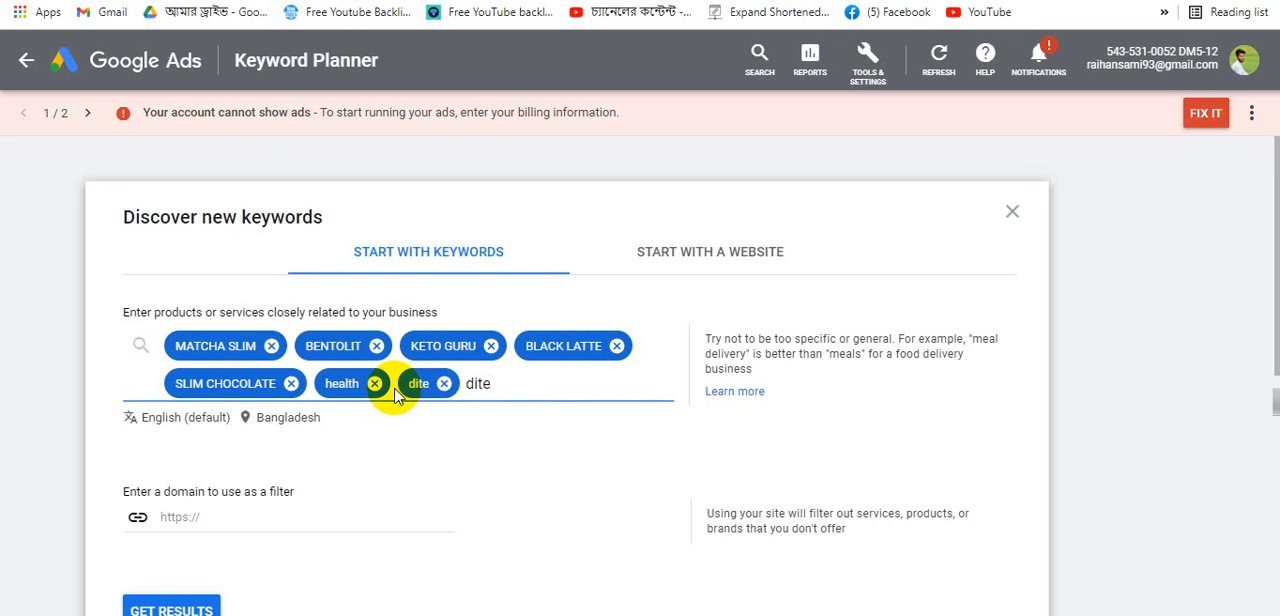
type(" & weightloss")
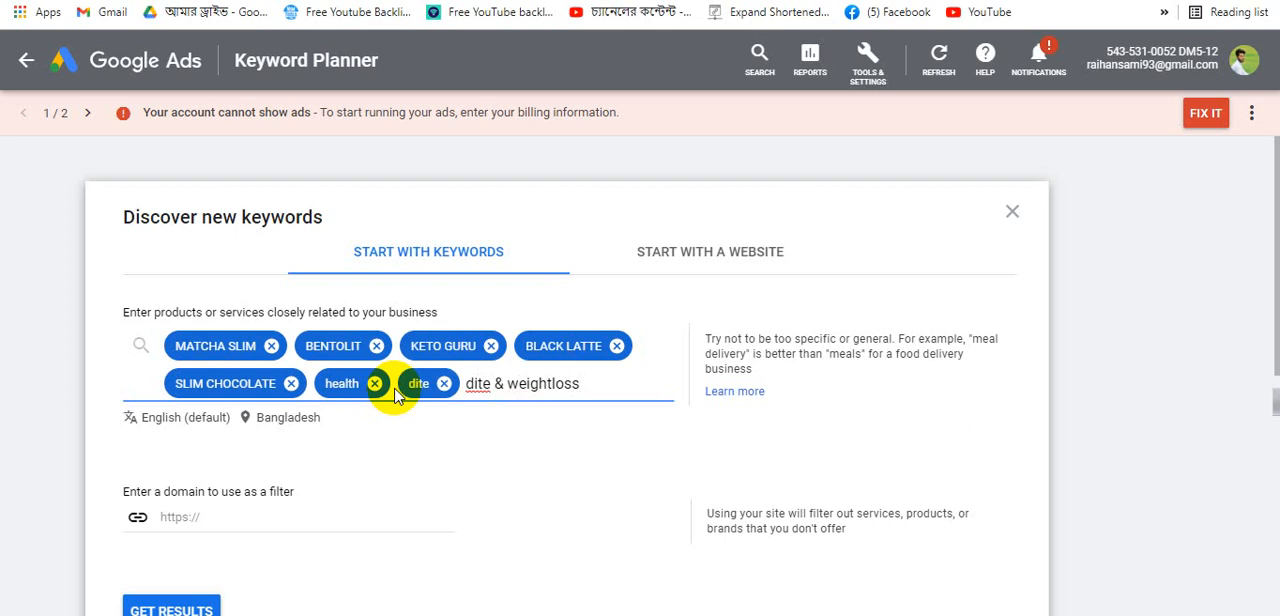
key("Return")
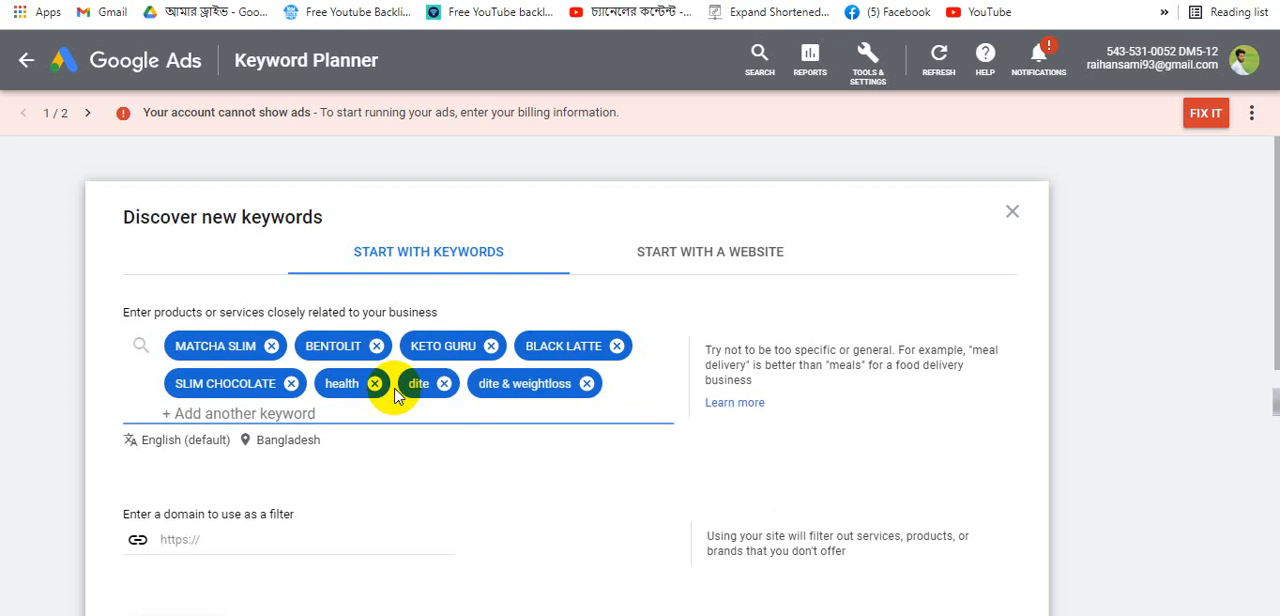
type("f")
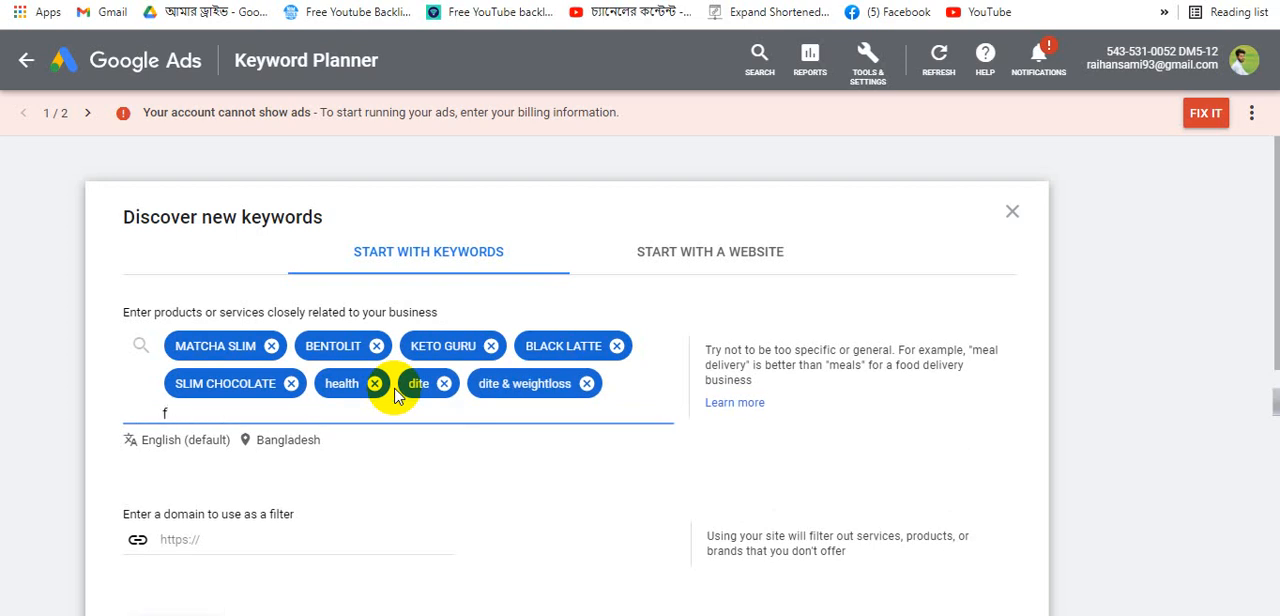
type("etnese")
key("Return")
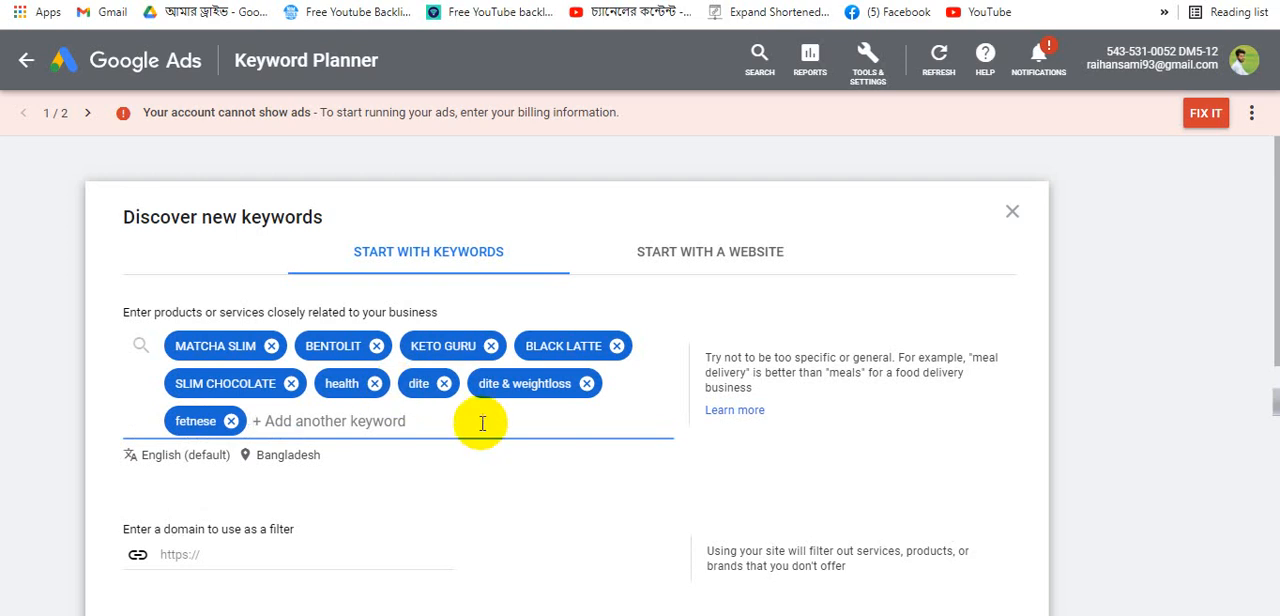
- Get keyword ideas for all the entered keywords
scroll(483, 360, "down", 2)
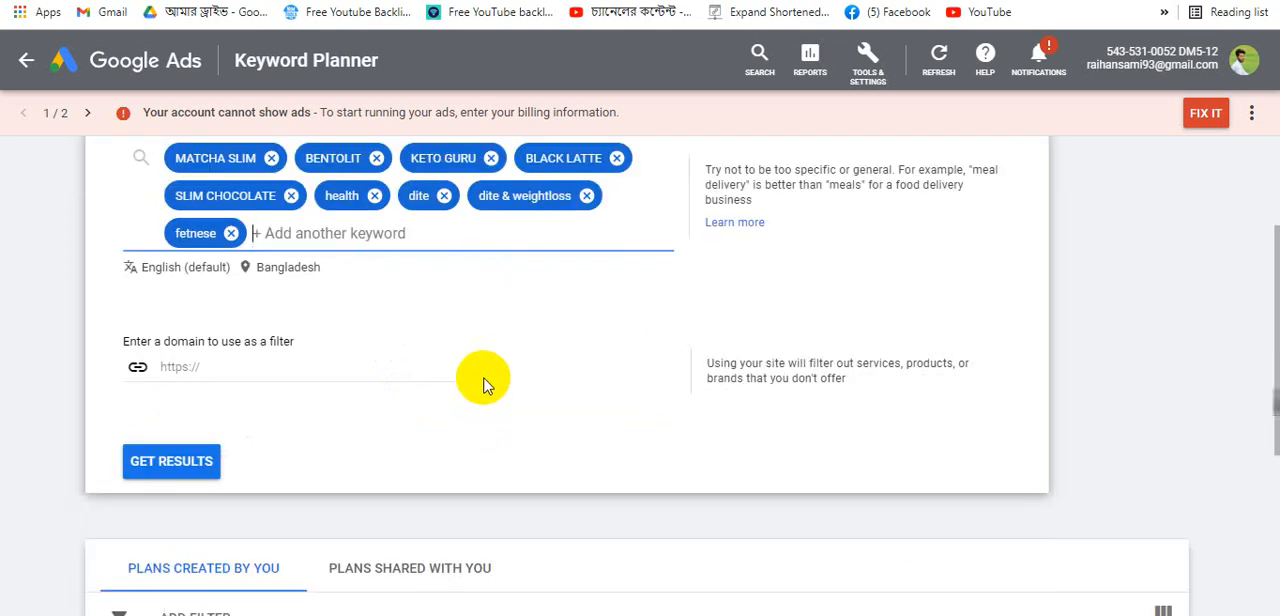
left_click(140, 470)
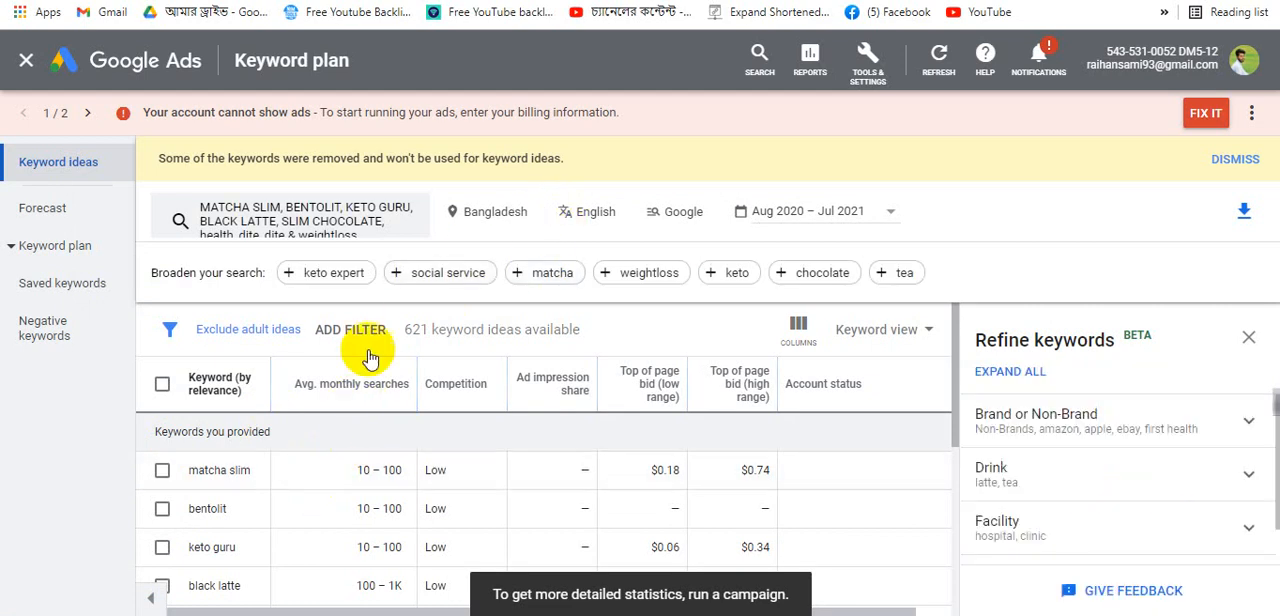
- Replace the targeted location with France for the keyword ideas
left_click(521, 218)
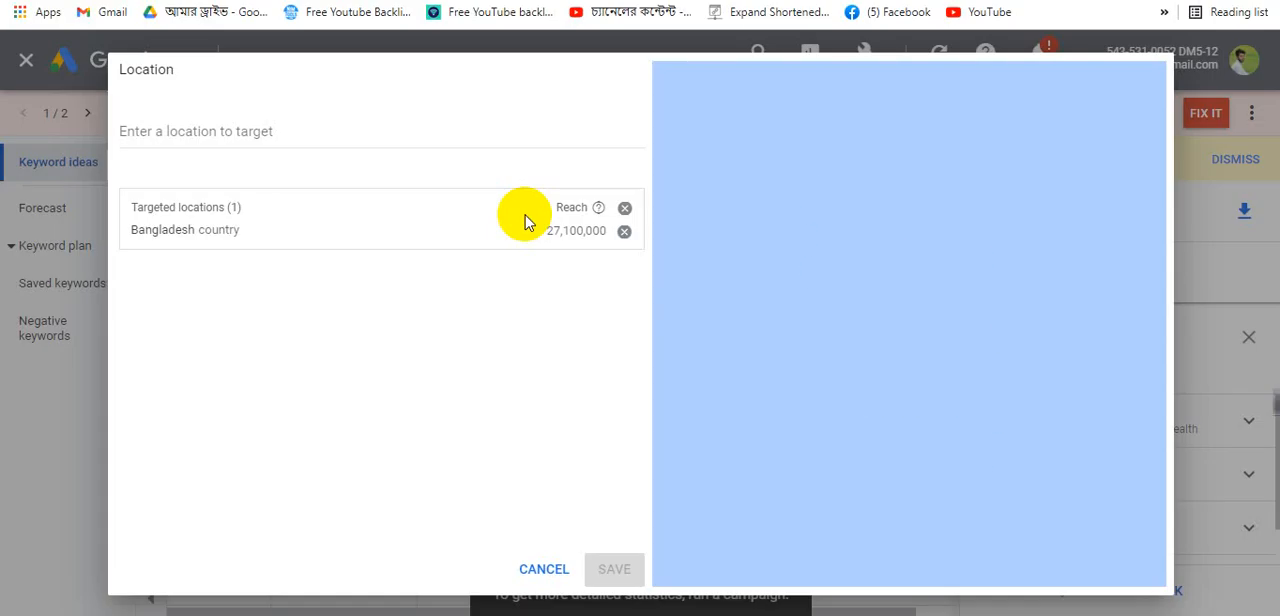
left_click(624, 207)
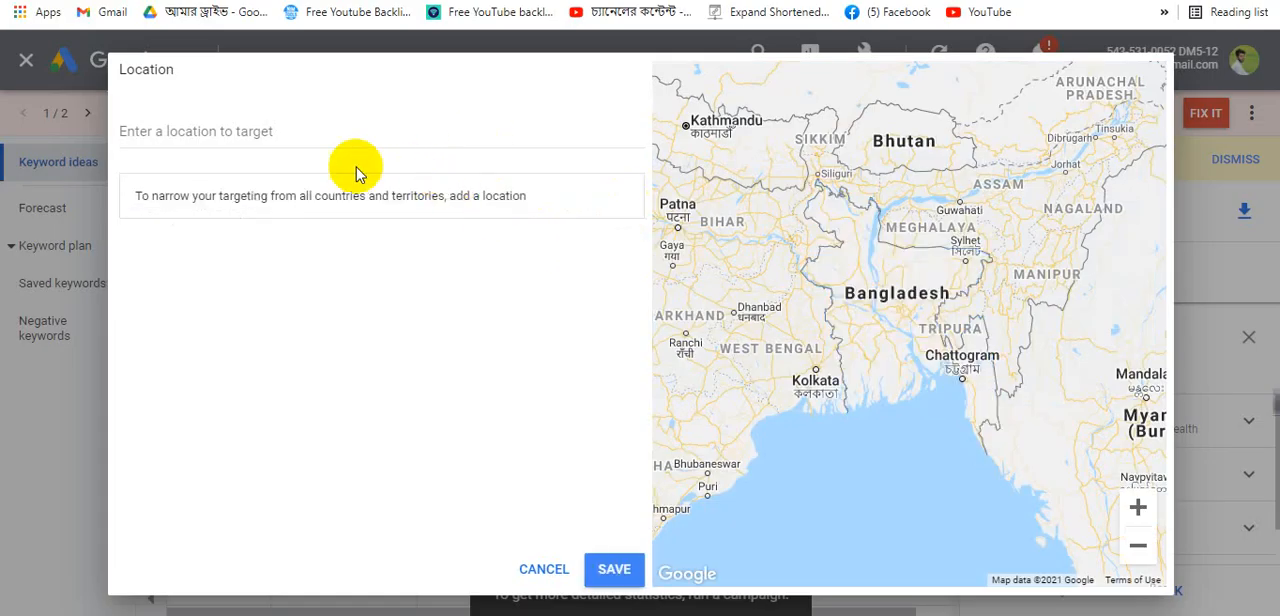
left_click(232, 131)
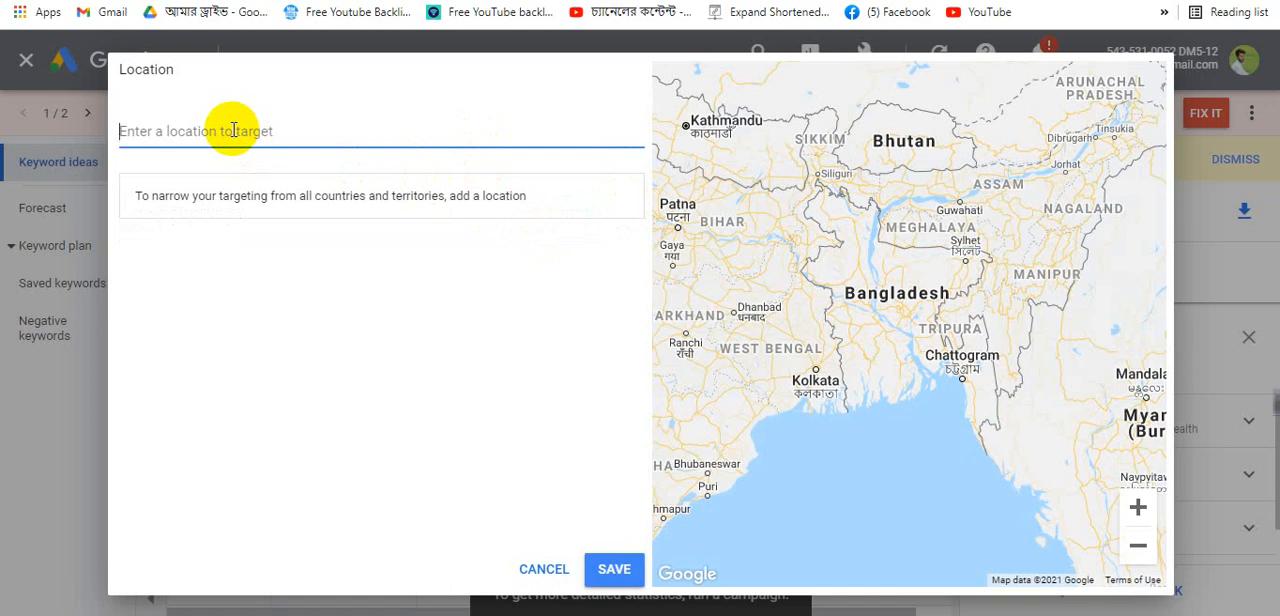
type("fa")
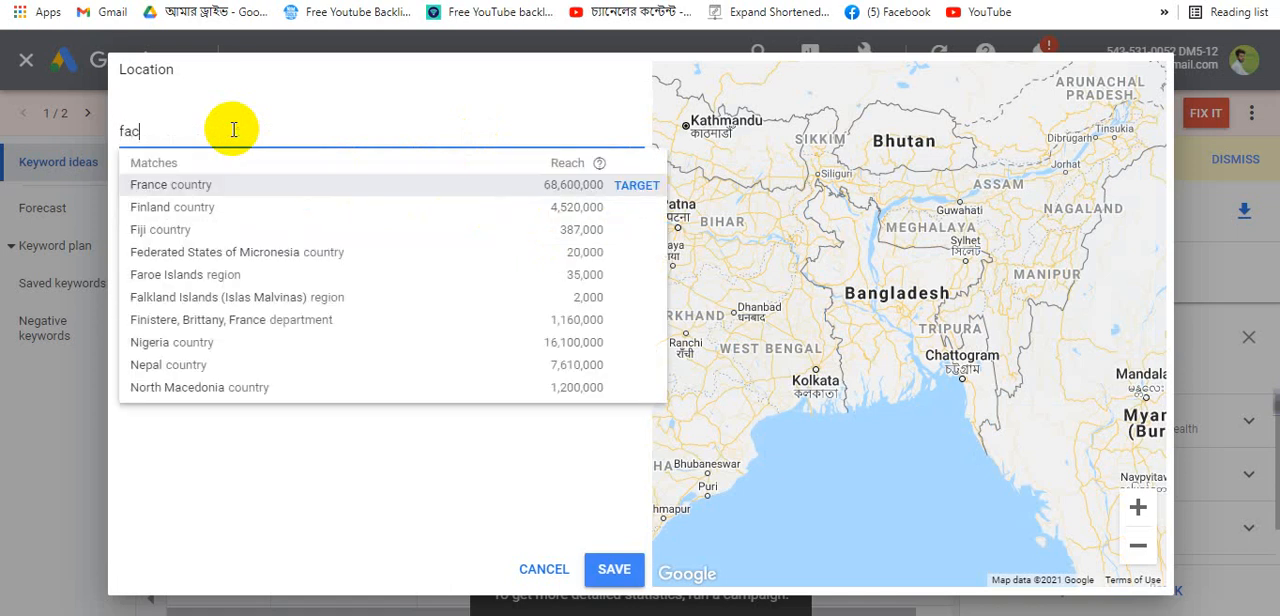
key("BackSpace")
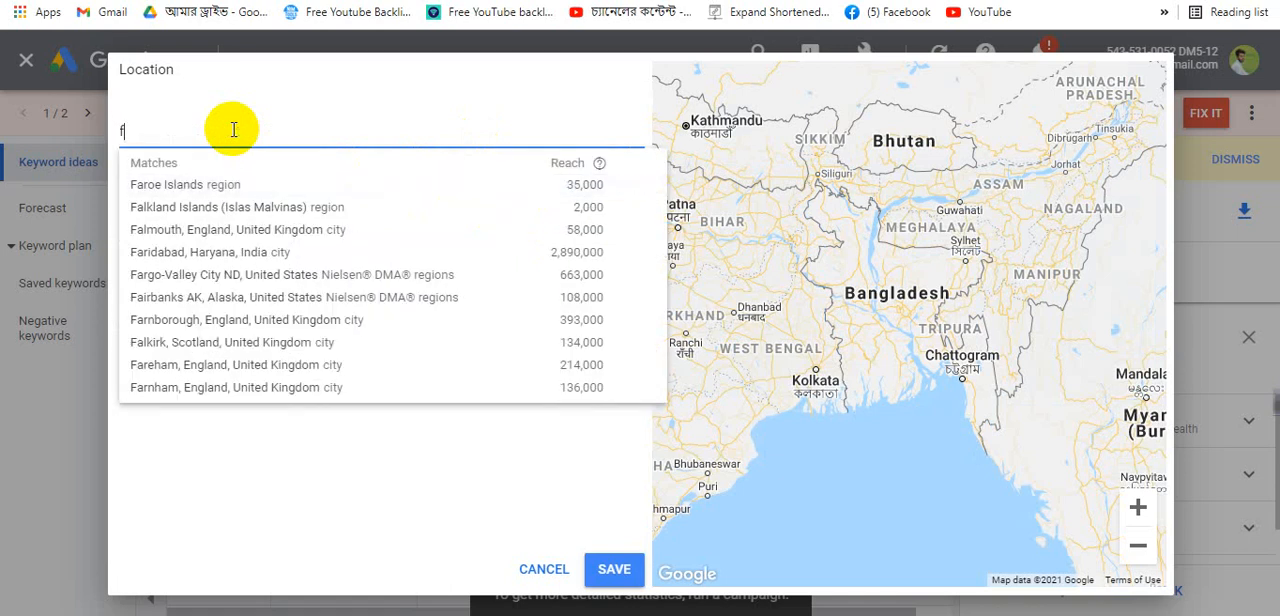
type("rance")
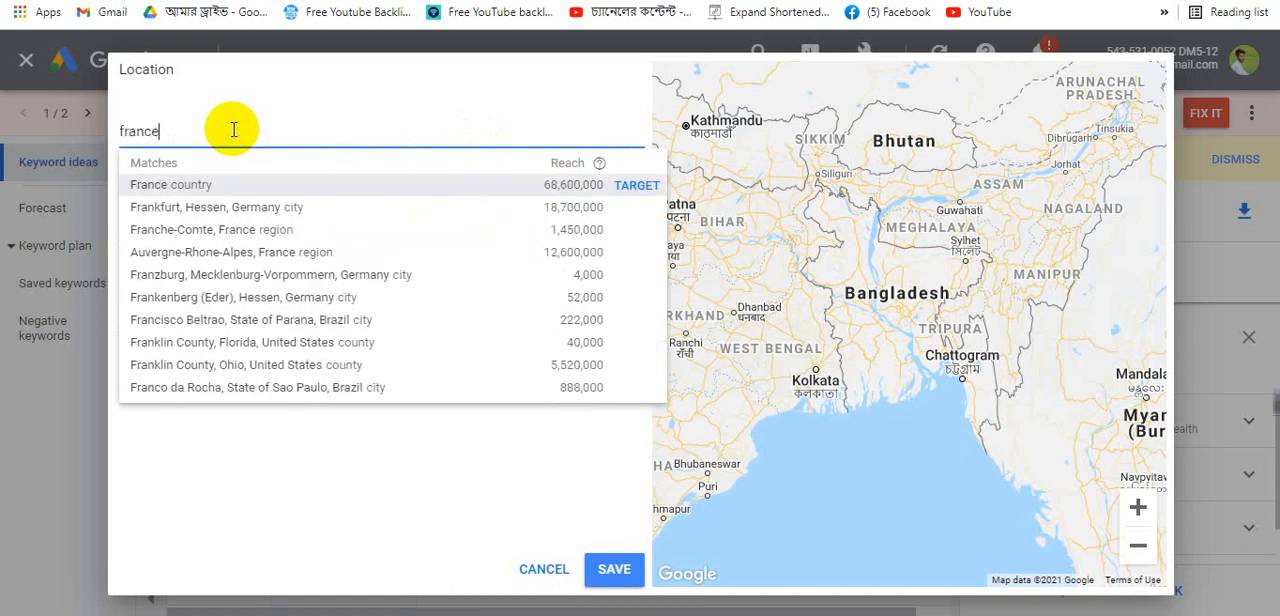
left_click(143, 185)
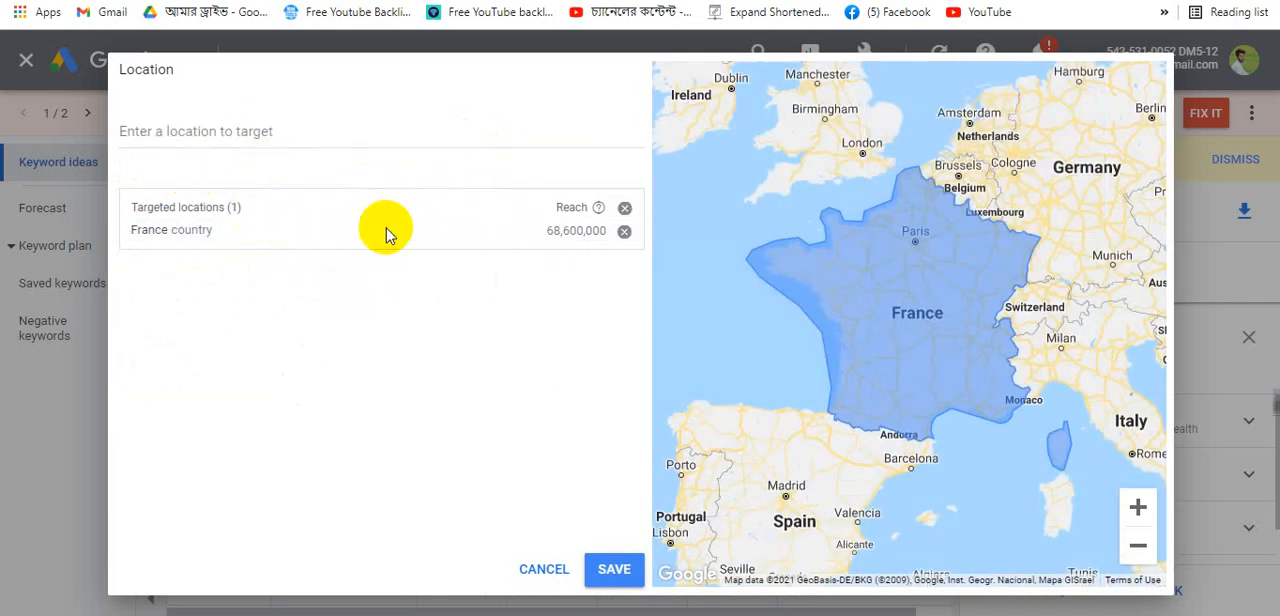
left_click(603, 570)
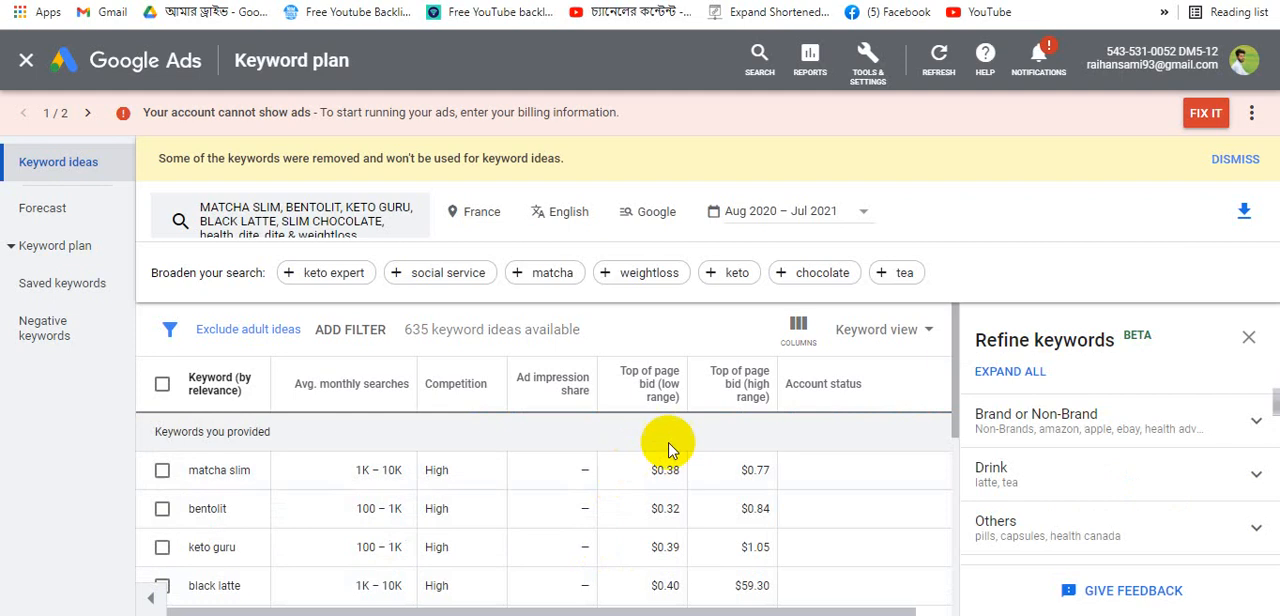
- Review the France keyword results and the search network options
scroll(500, 494, "down", 7)
scroll(480, 492, "up", 5)
scroll(478, 497, "up", 3)
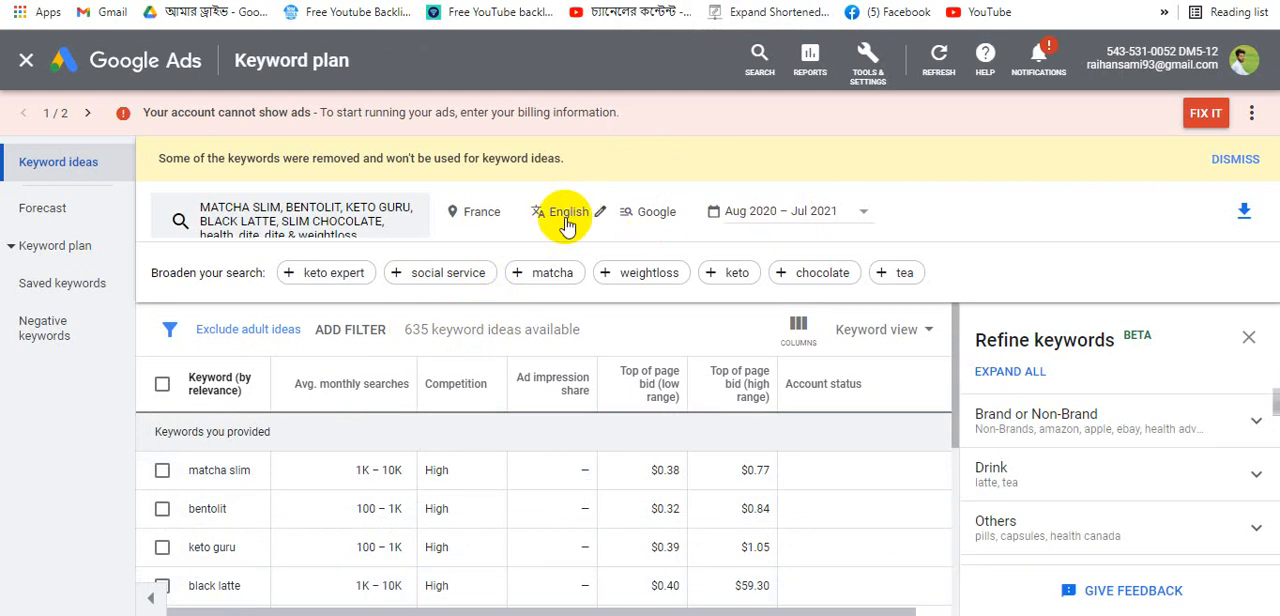
left_click(666, 218)
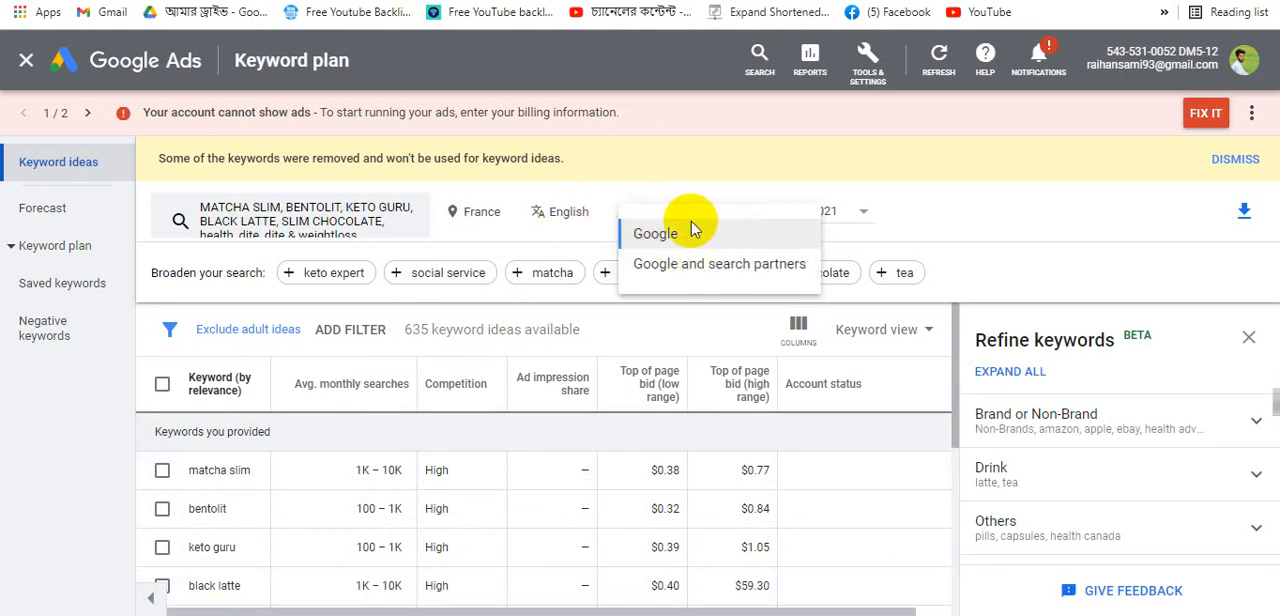
left_click(915, 217)
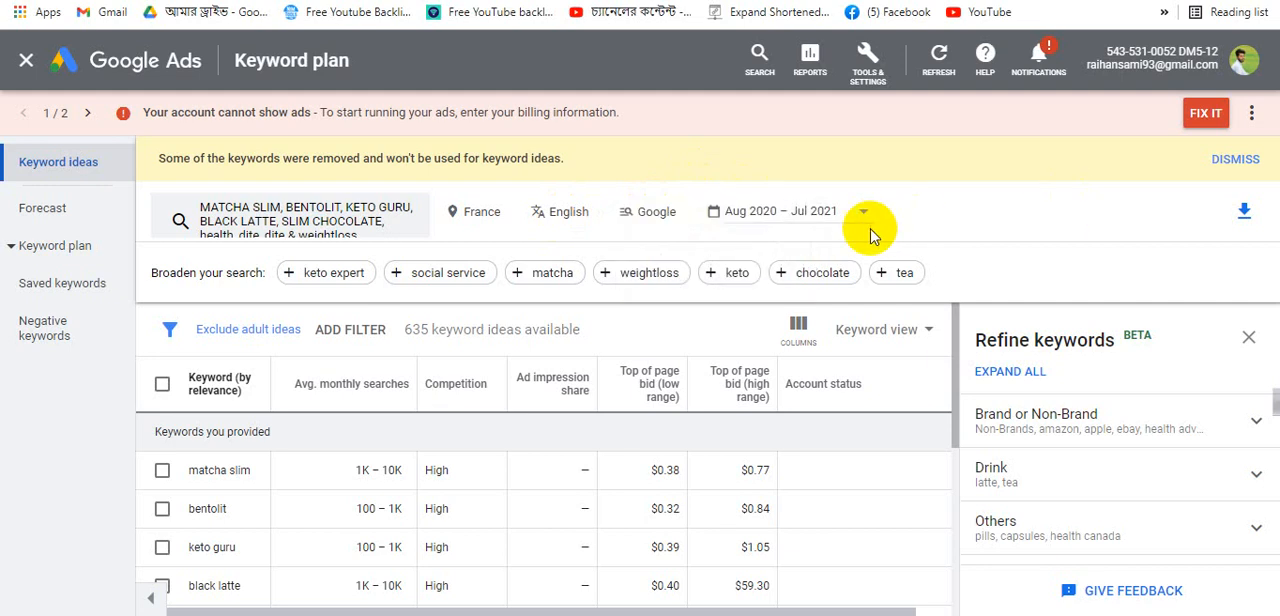
- Set the keyword ideas date range to all available months
left_click(857, 218)
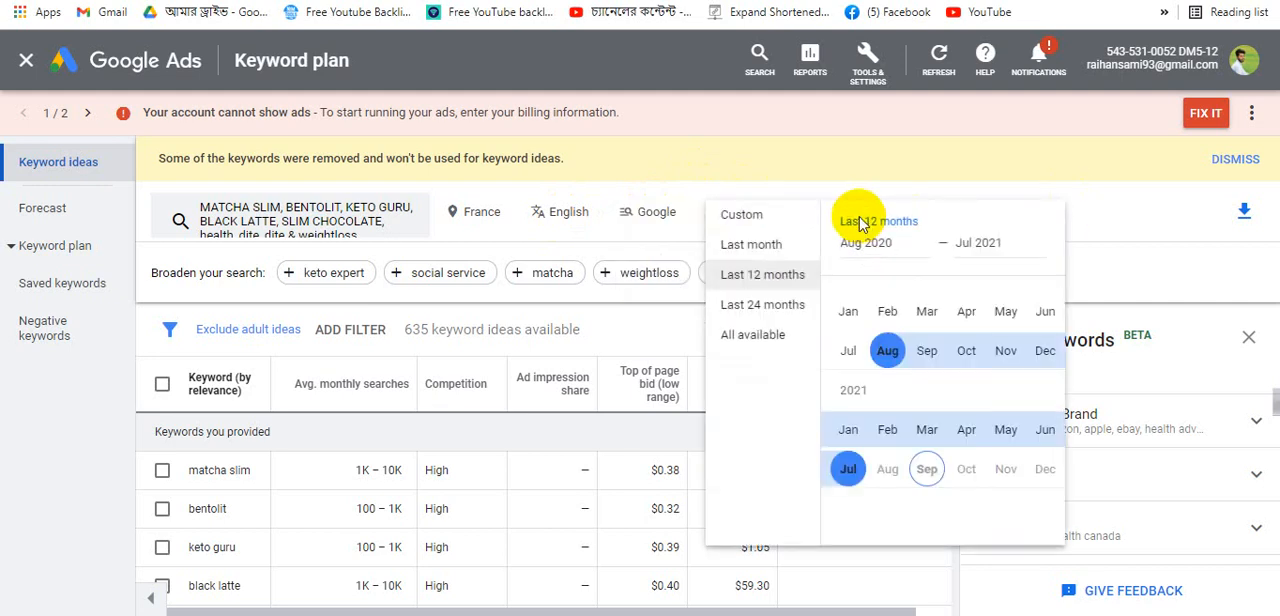
left_click(767, 336)
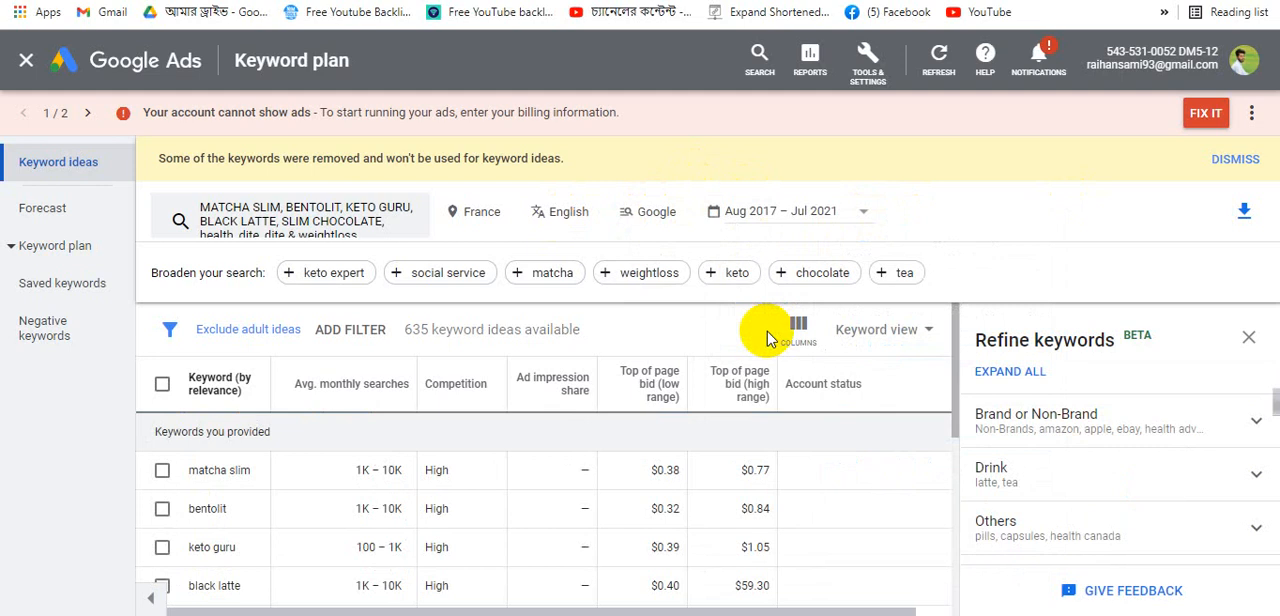
left_click(826, 214)
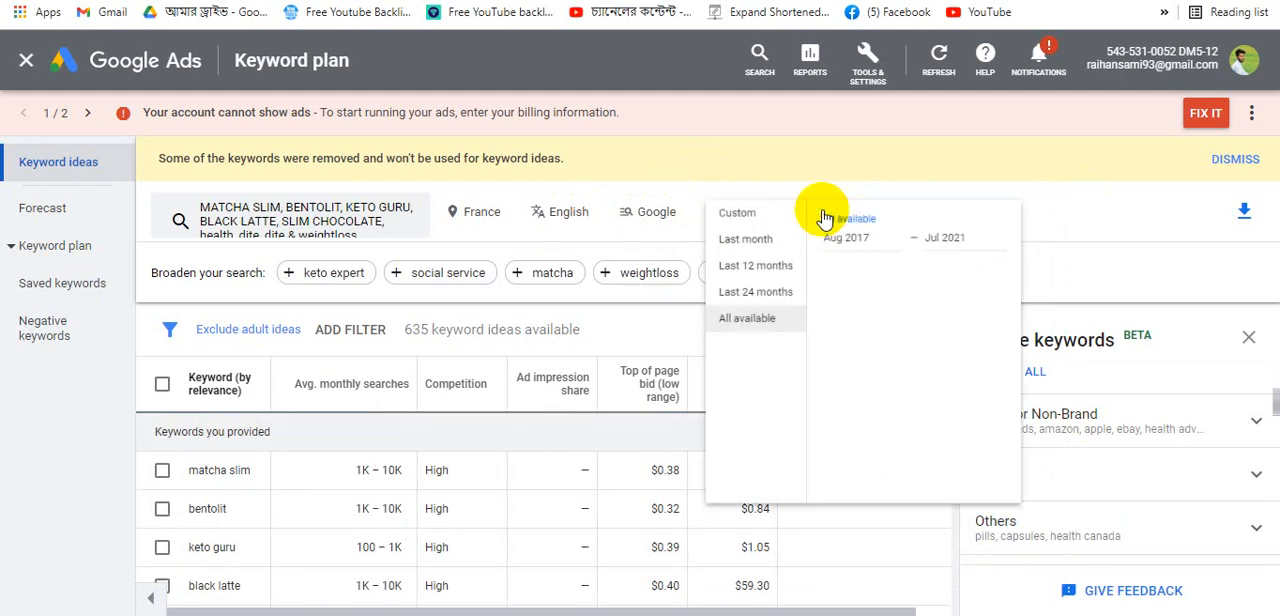
left_click(738, 248)
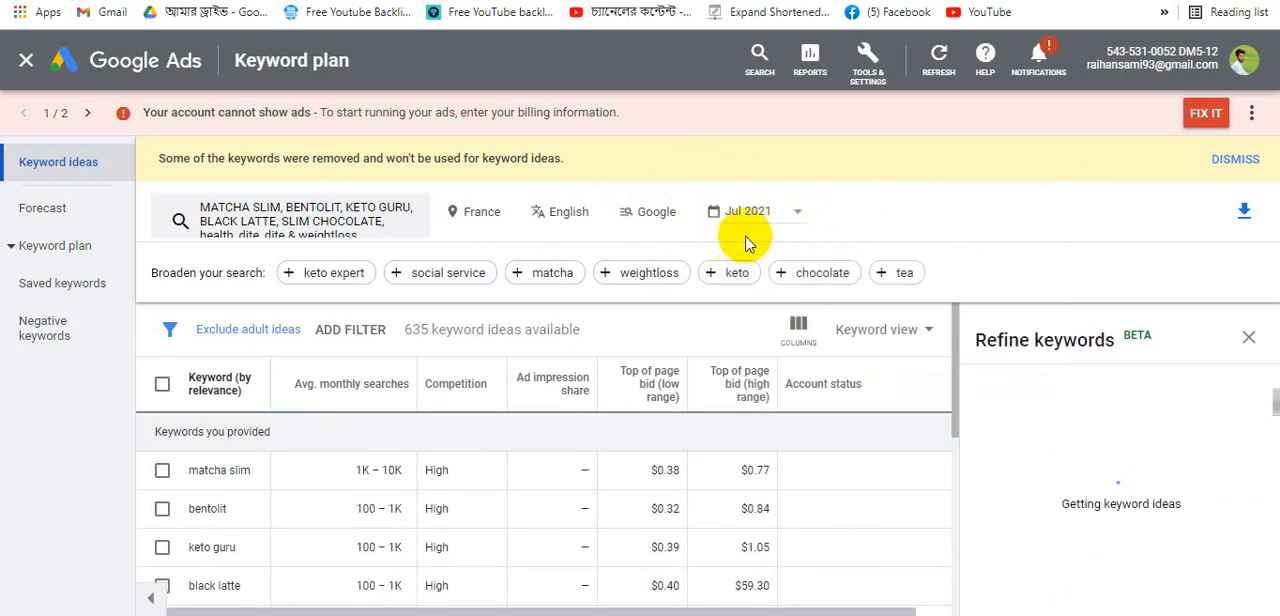
left_click(765, 216)
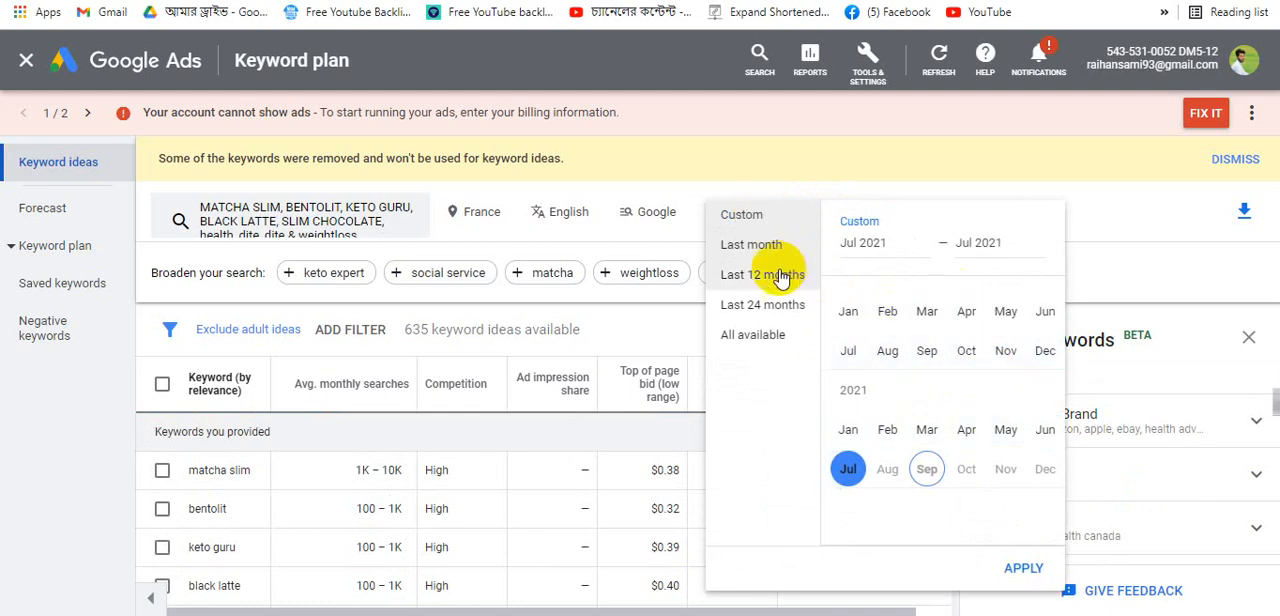
left_click(755, 335)
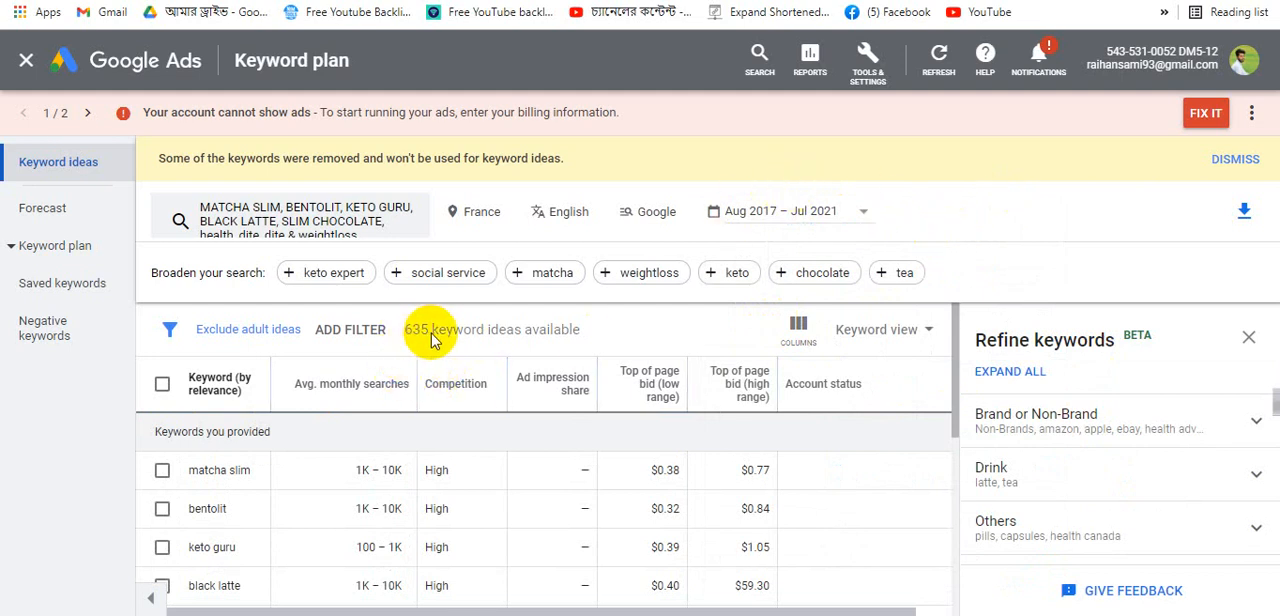
- Examine the average monthly searches, competition and top-of-page bid columns for the provided keywords
scroll(590, 380, "down", 5)
scroll(573, 440, "up", 5)
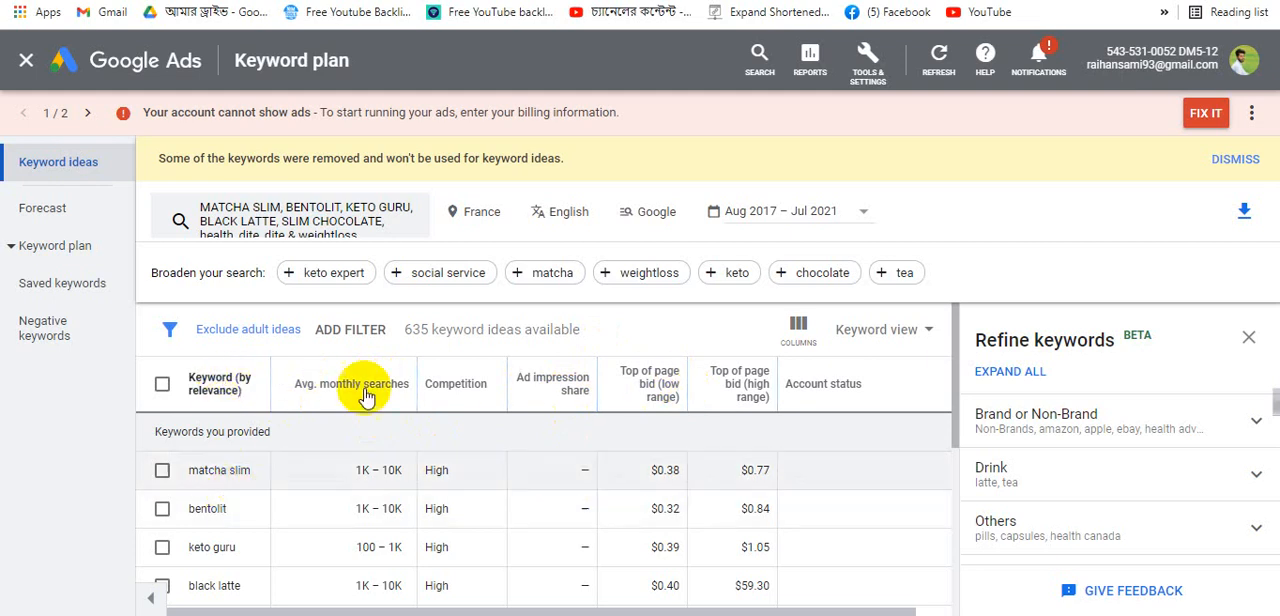
mouse_move(378, 395)
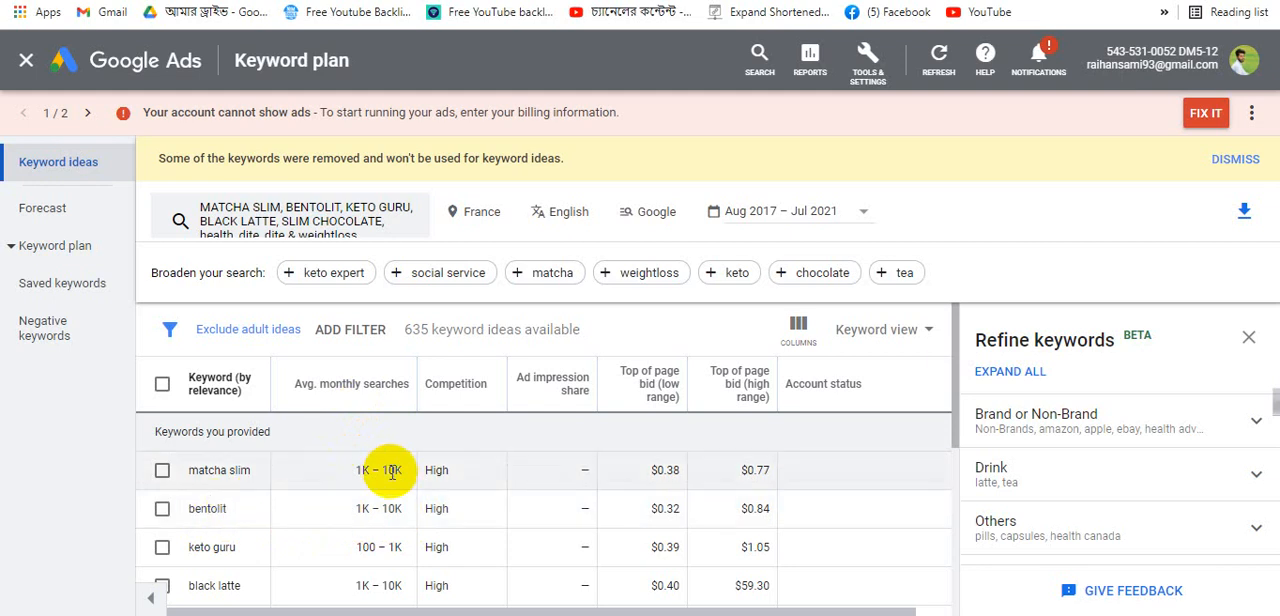
scroll(380, 480, "down", 3)
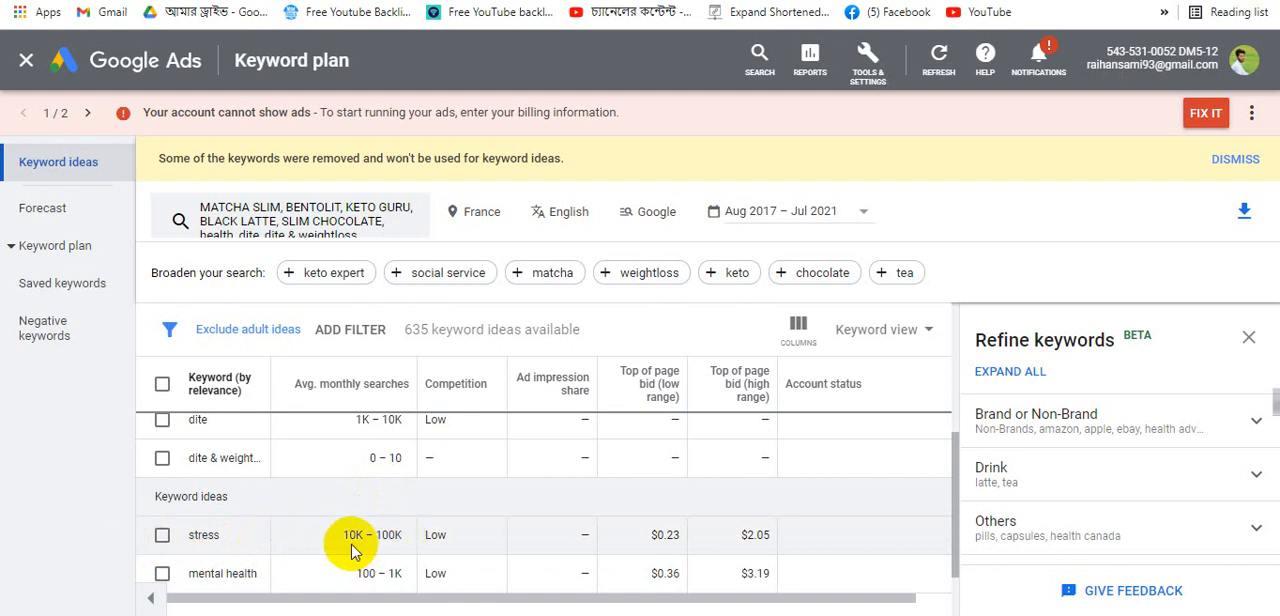
scroll(350, 534, "down", 1)
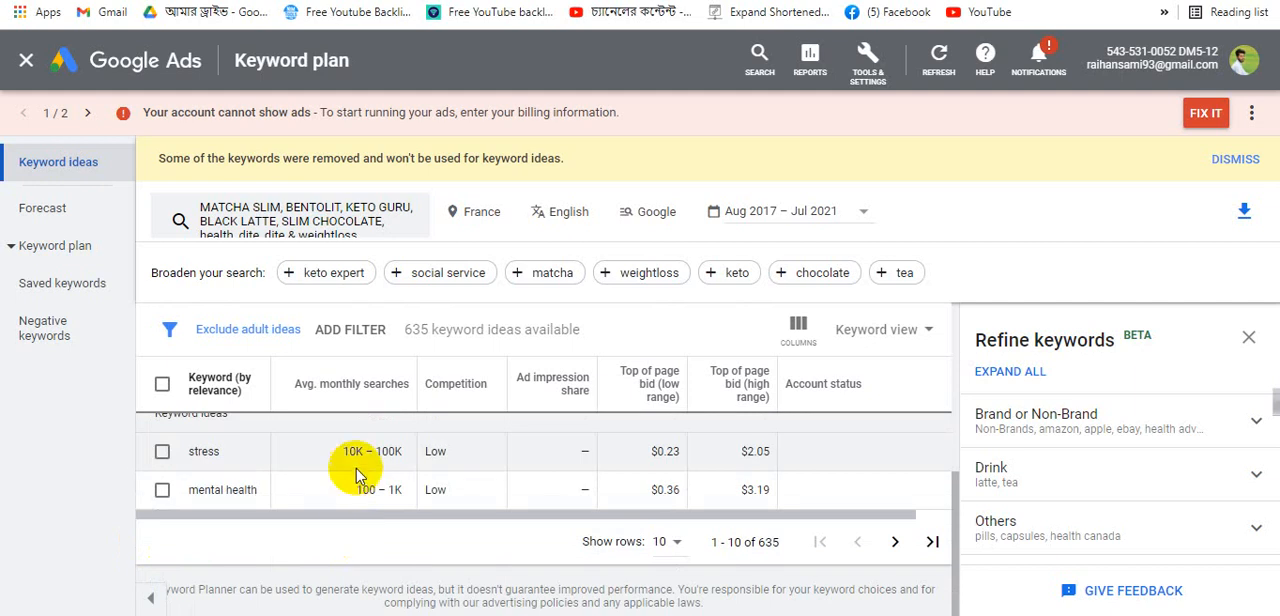
scroll(360, 474, "up", 3)
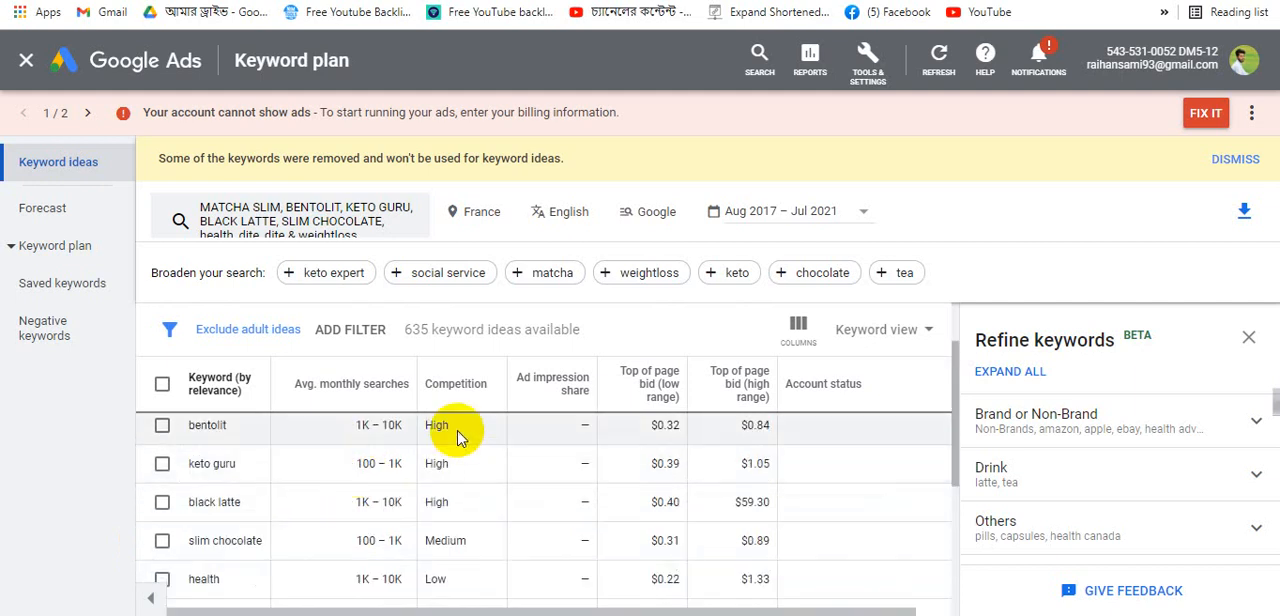
scroll(460, 457, "up", 2)
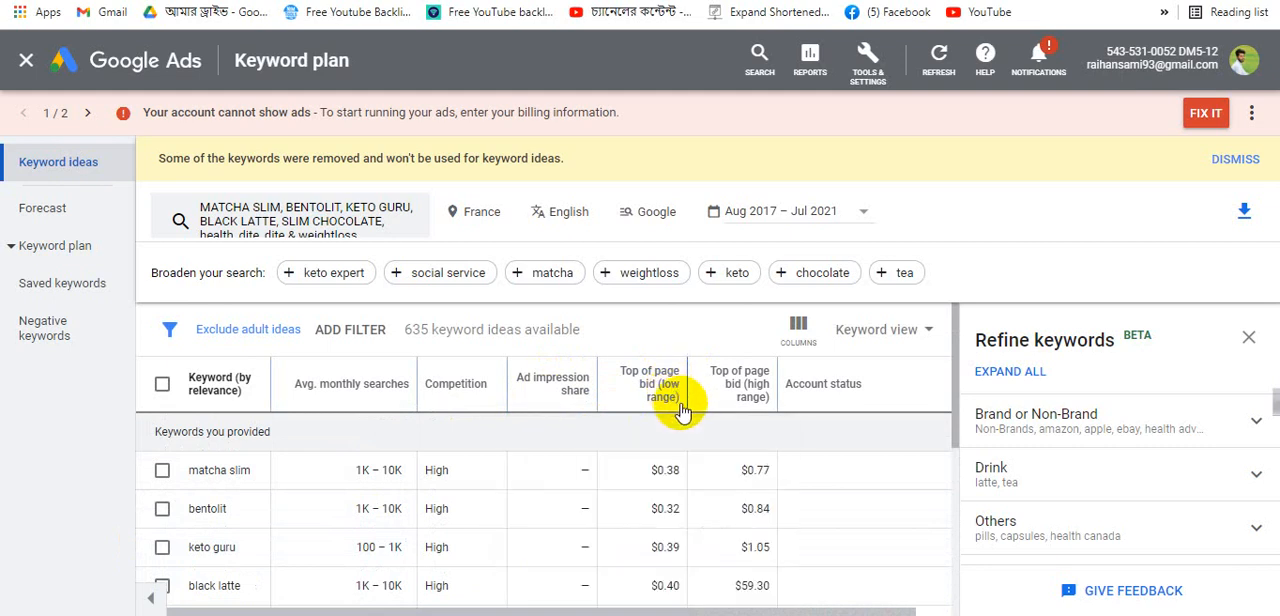
mouse_move(680, 410)
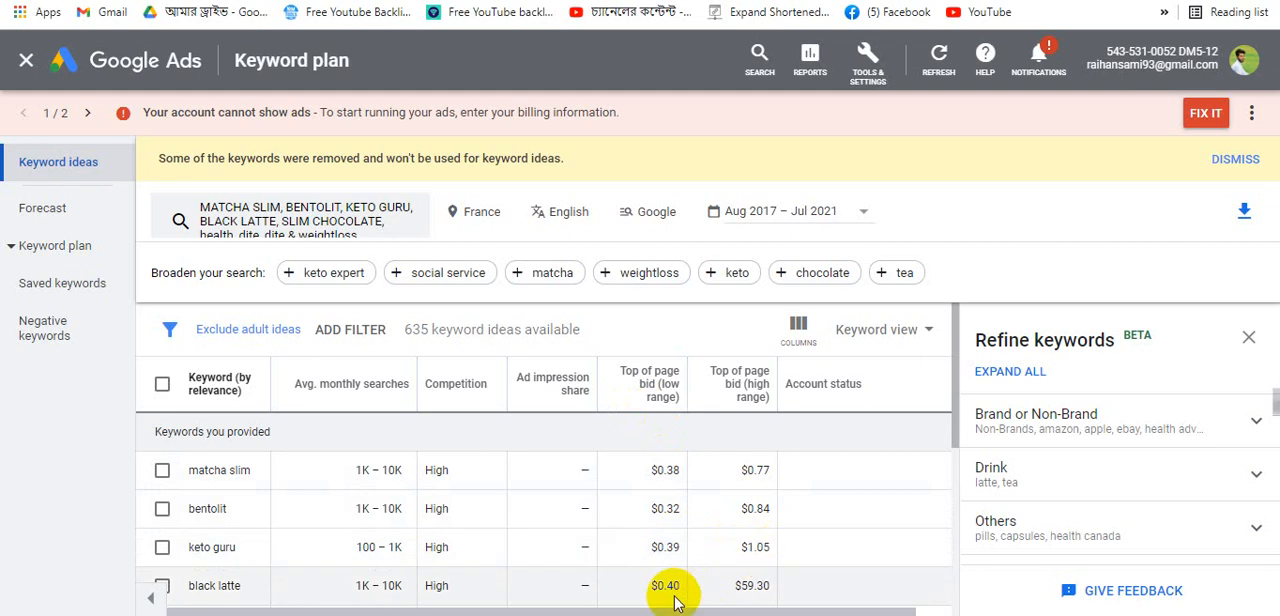
scroll(360, 585, "down", 1)
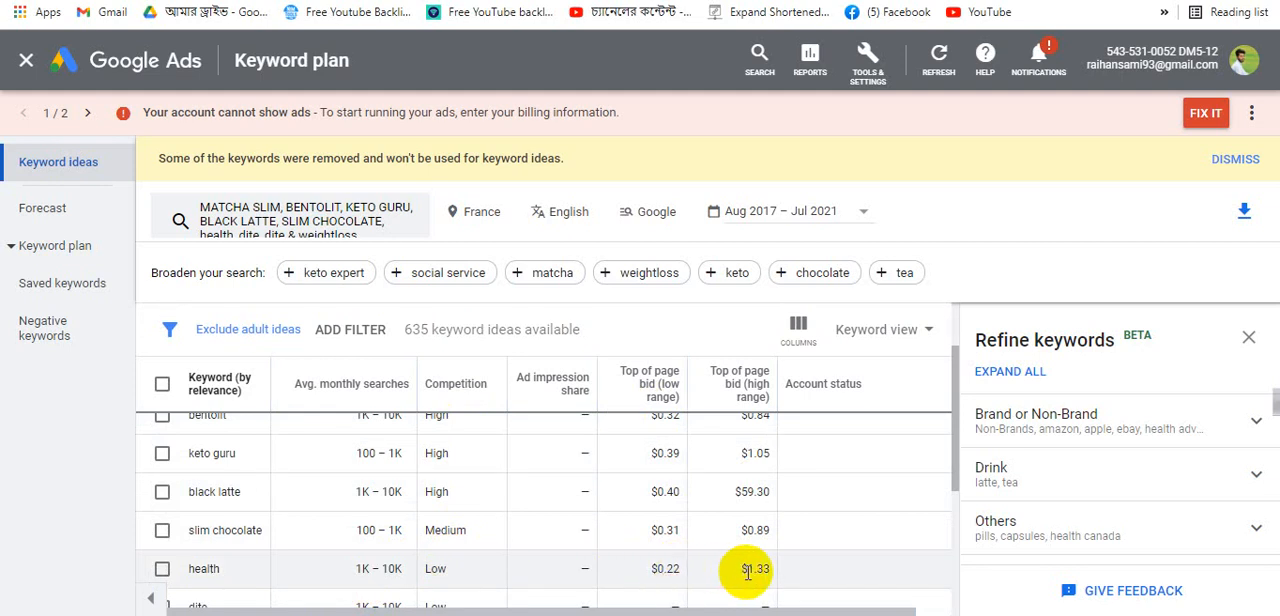
scroll(745, 570, "down", 1)
scroll(767, 512, "up", 1)
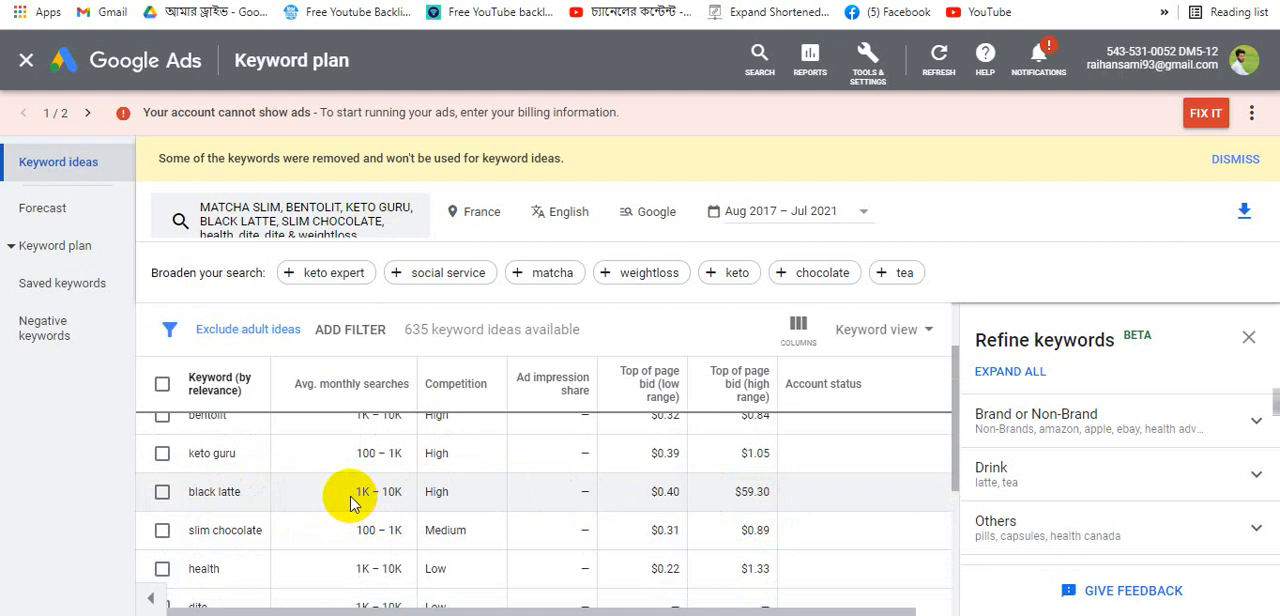
- Highlight the black latte row's metrics to compare them with the other keywords
left_click_drag(350, 491, 775, 493)
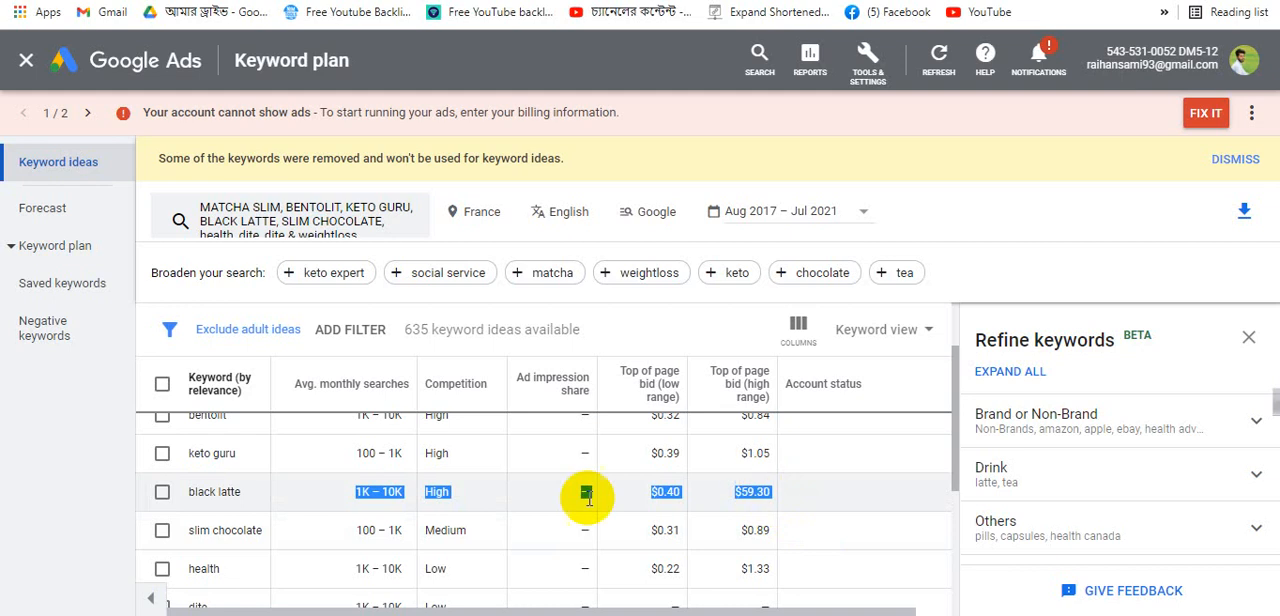
scroll(550, 548, "down", 2)
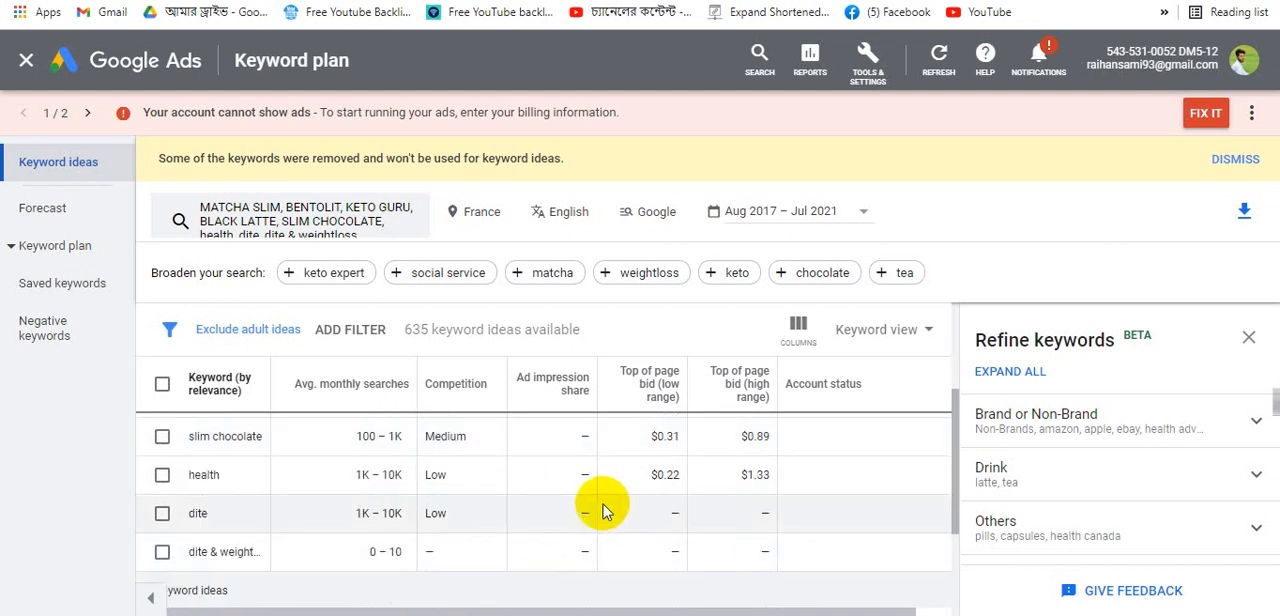
scroll(603, 512, "up", 2)
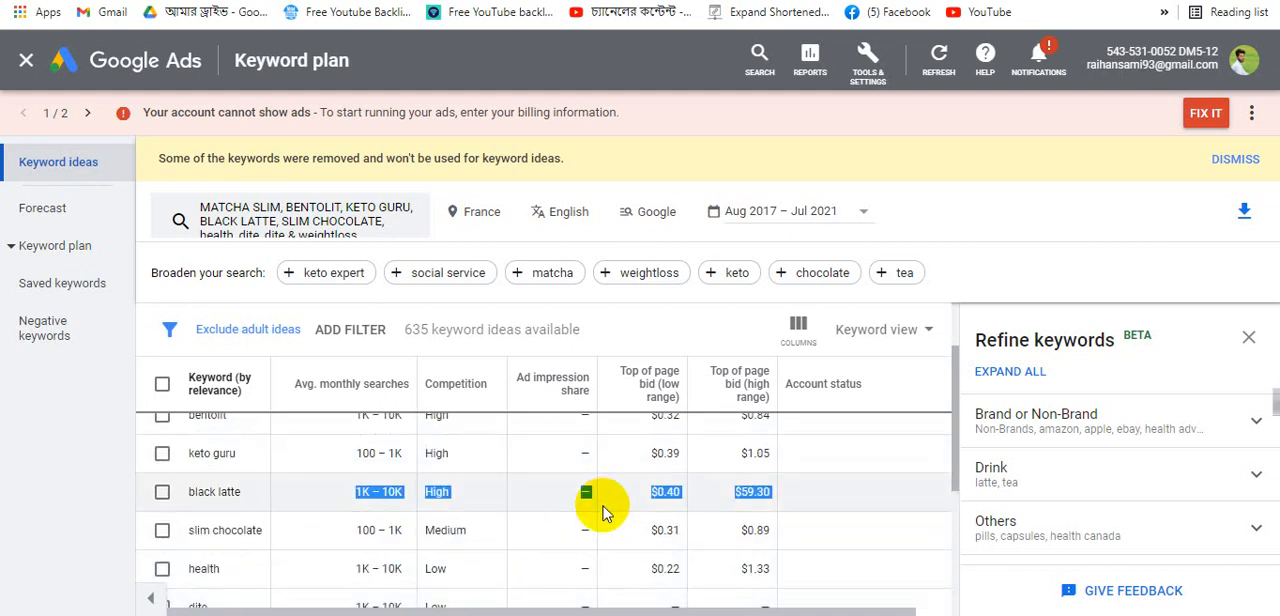
left_click(903, 488)
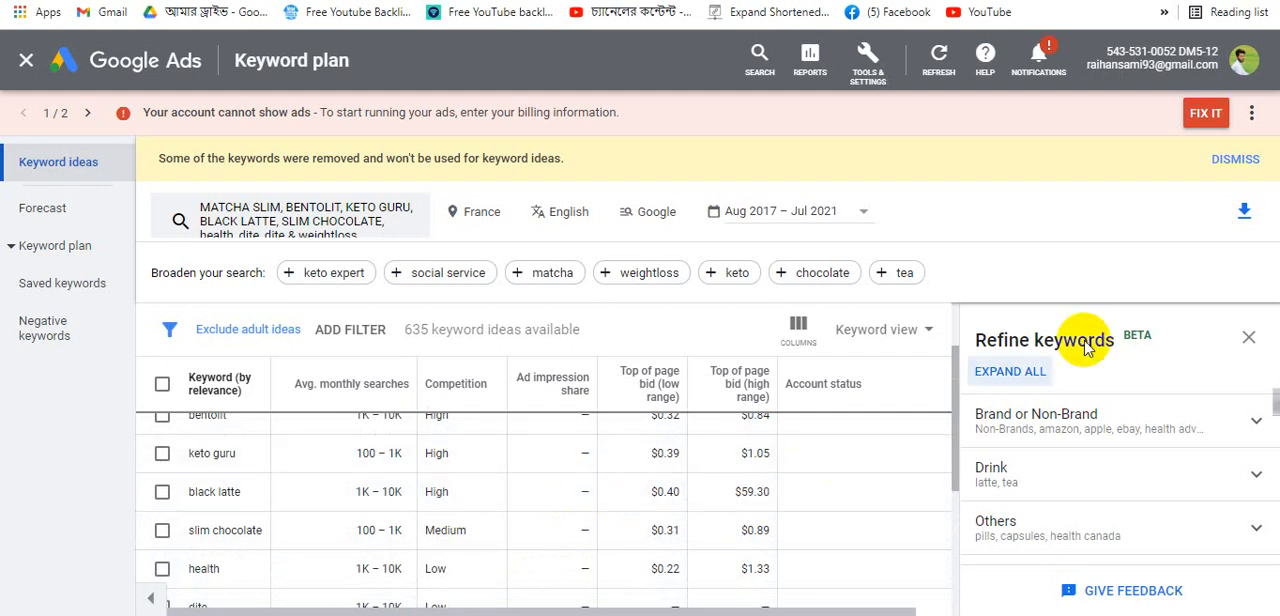
- Download the keyword ideas as a .csv file and open the downloaded report
left_click(1245, 211)
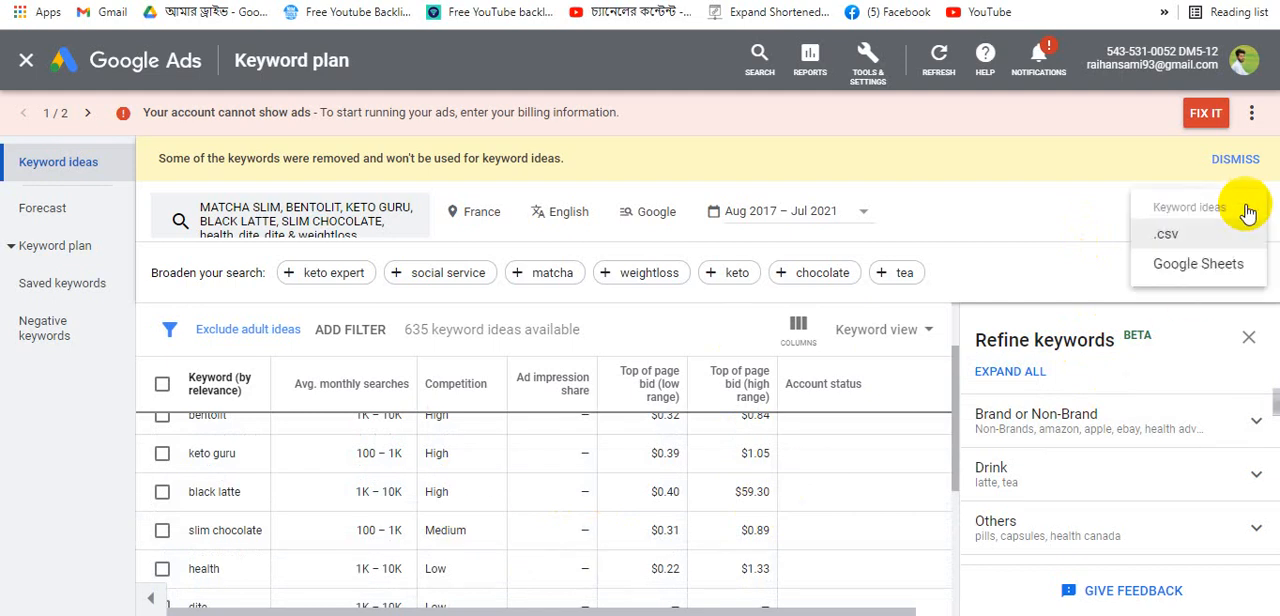
left_click(1171, 241)
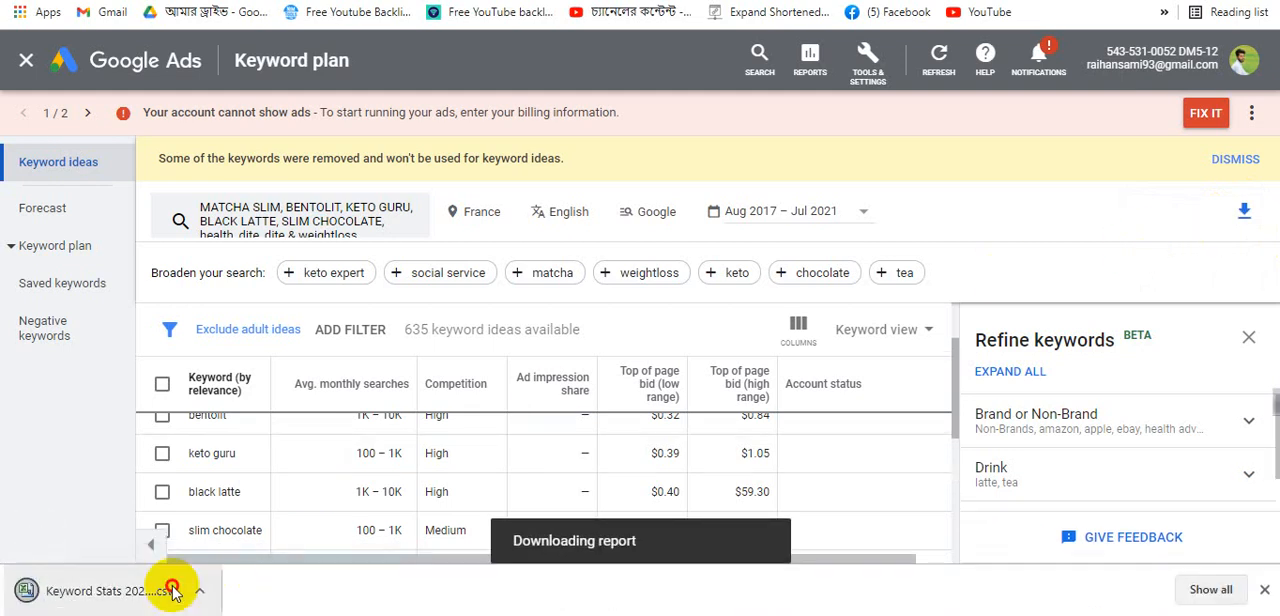
left_click(172, 591)
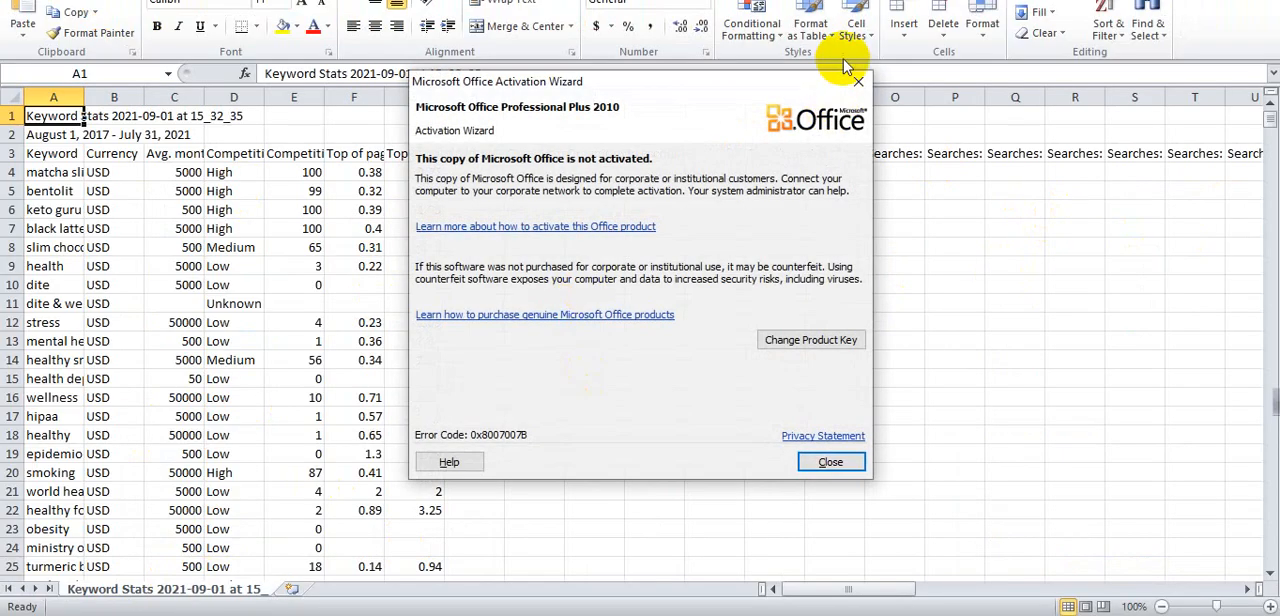
- Close the Office activation dialog and scroll through the downloaded keyword data
left_click(858, 81)
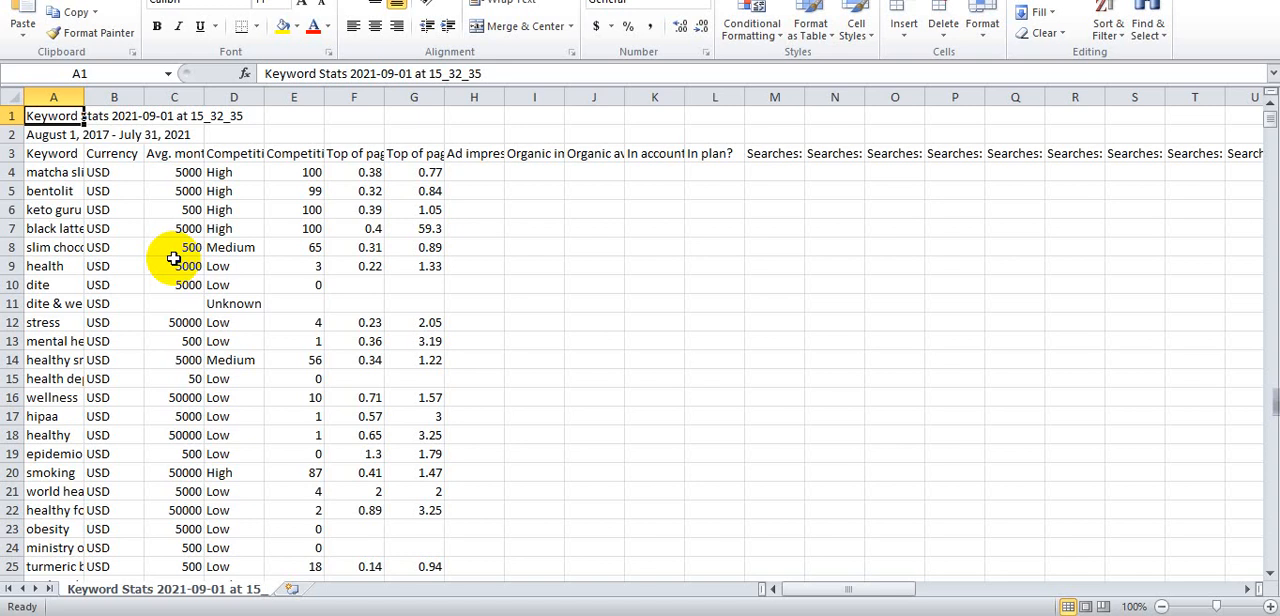
scroll(173, 259, "down", 5)
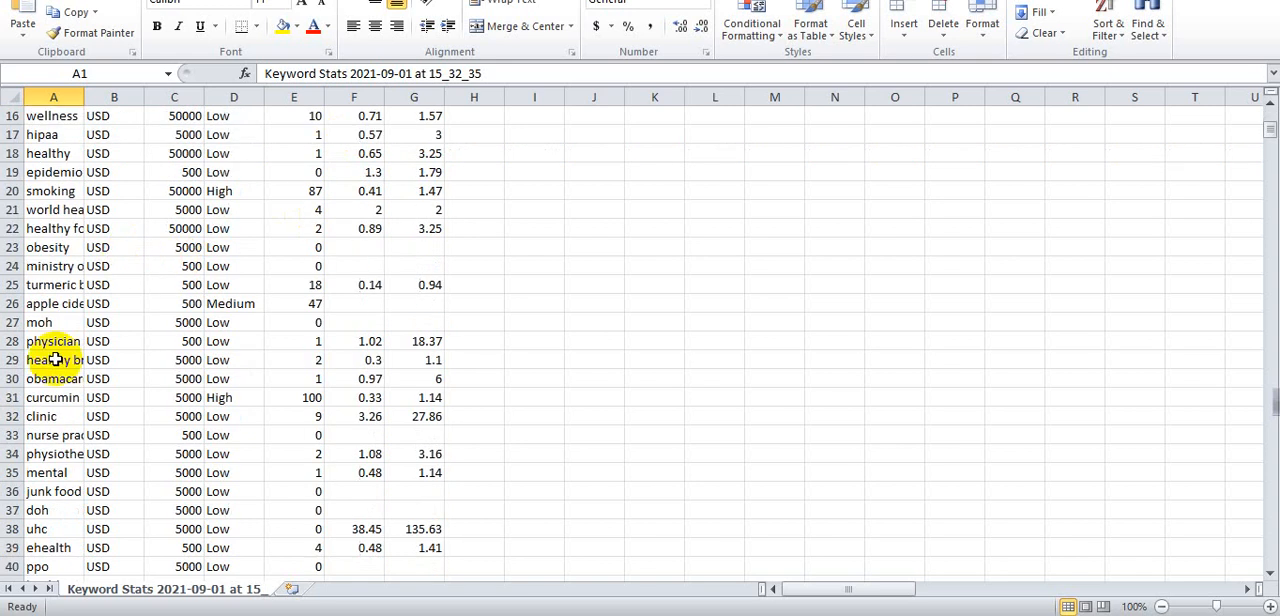
- Widen the report's columns so the column headers are readable
left_click(50, 416)
scroll(306, 346, "up", 5)
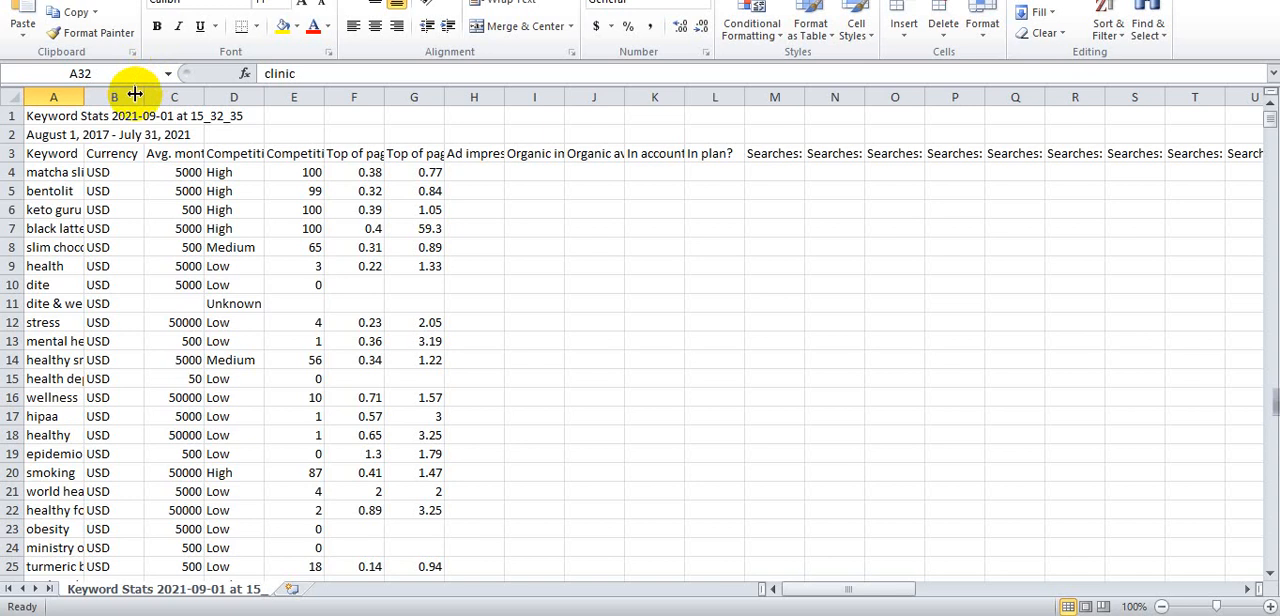
left_click_drag(143, 96, 759, 104)
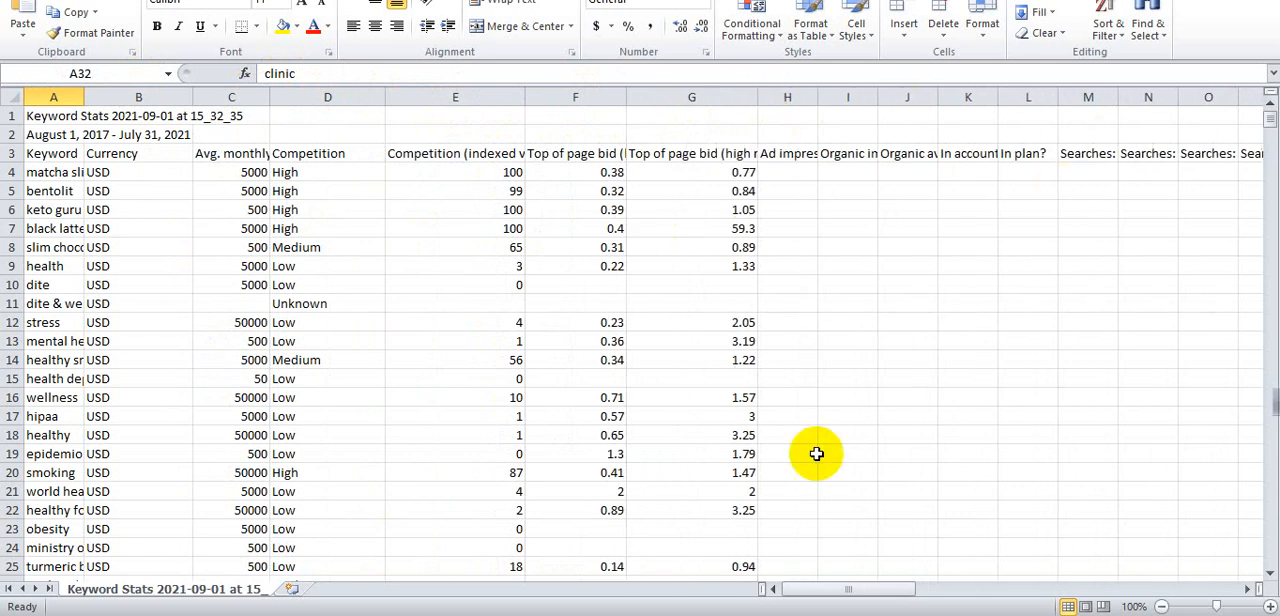
- Turn on filters for the keyword report's columns
left_click(1105, 36)
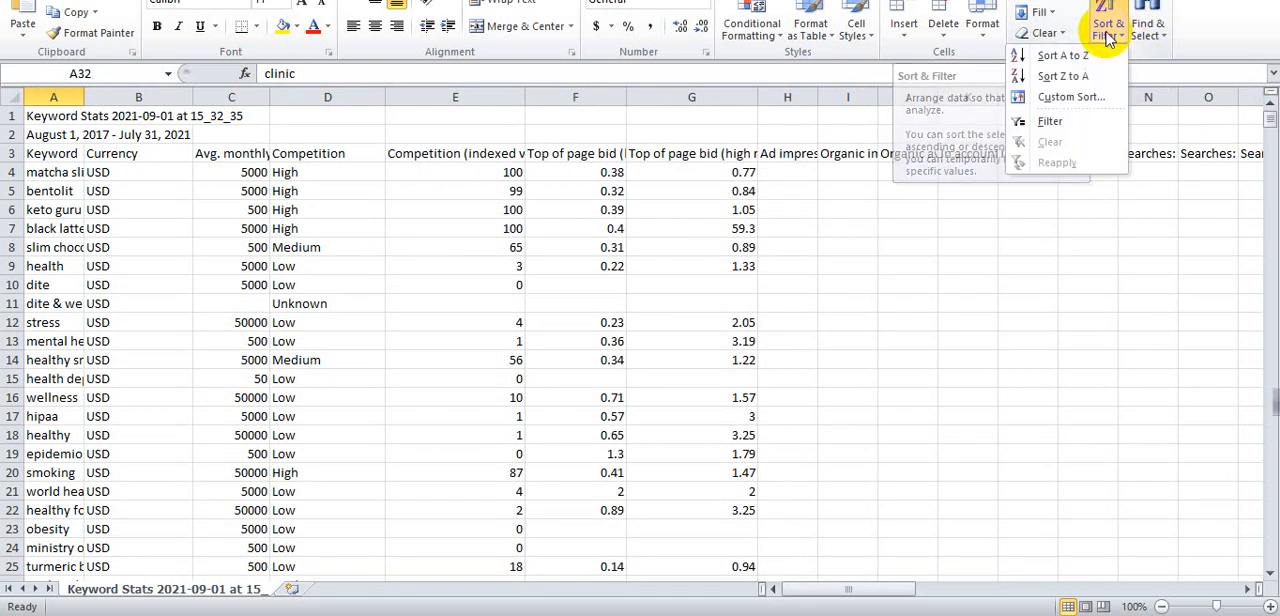
left_click(1050, 128)
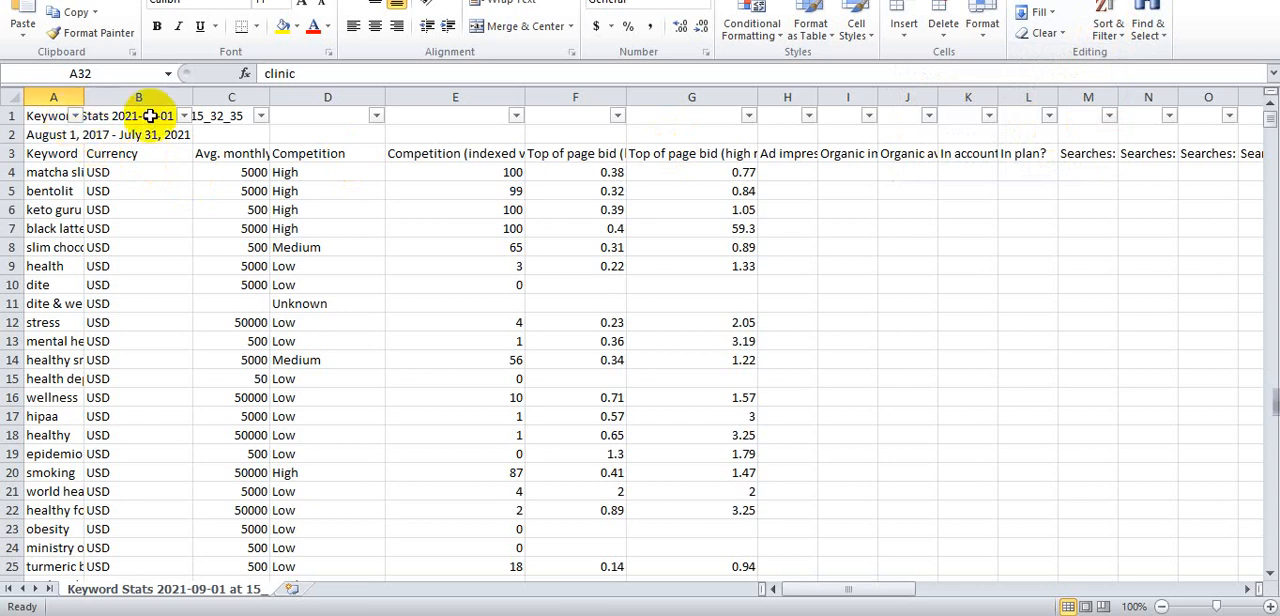
left_click(1100, 22)
left_click(1048, 120)
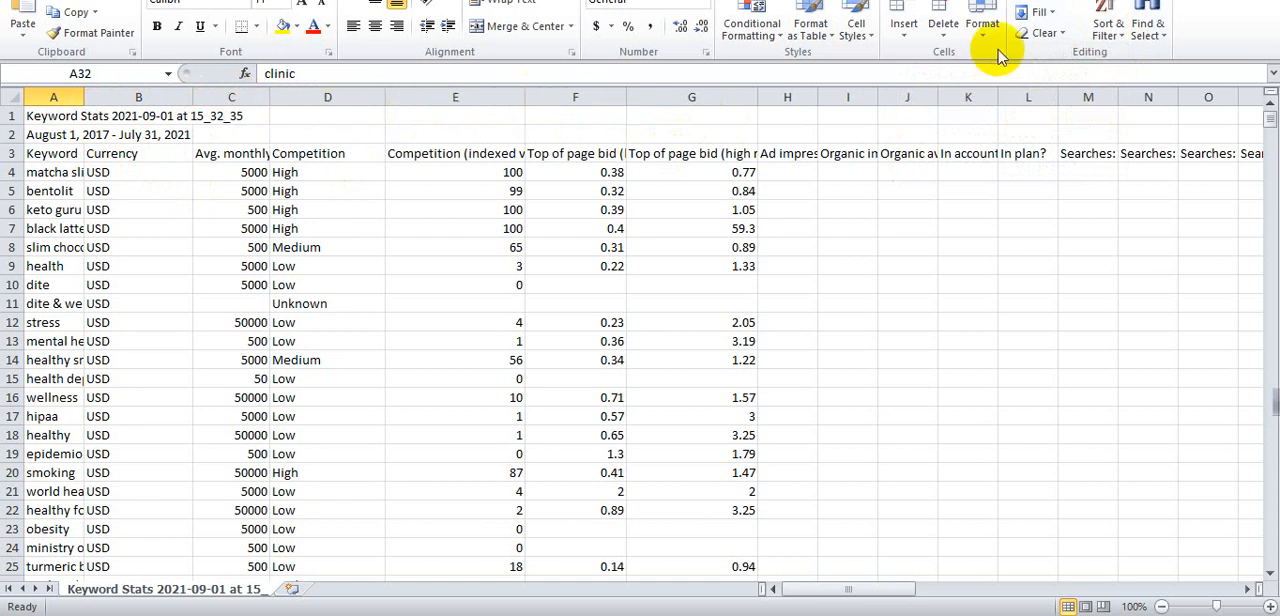
left_click(1113, 30)
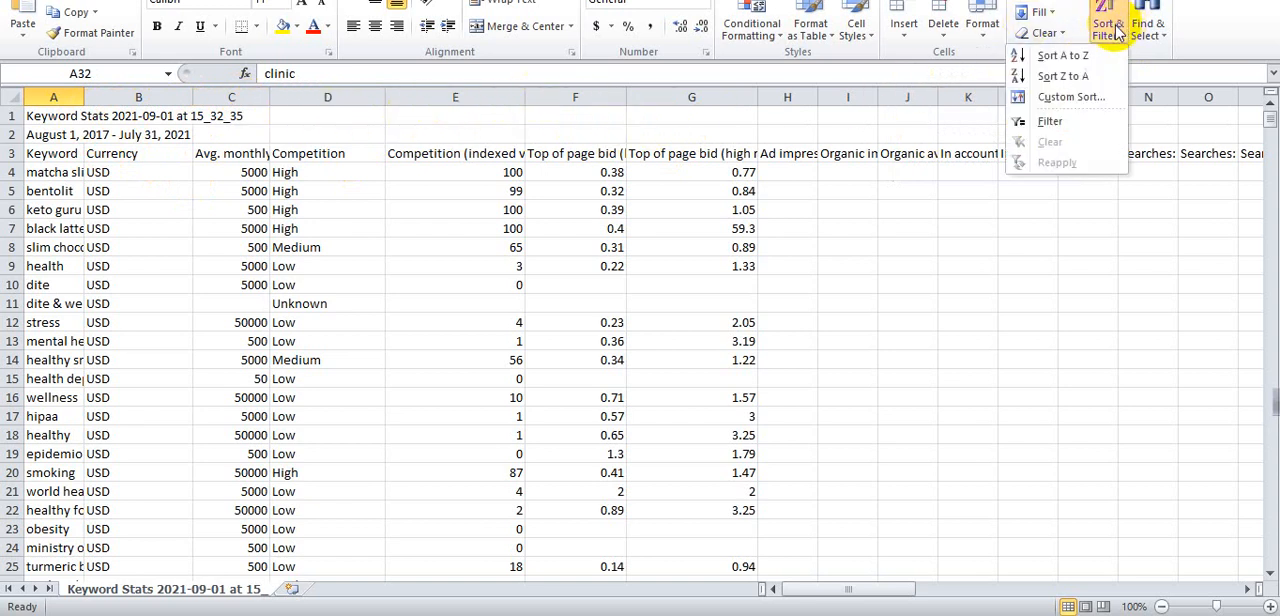
left_click(1060, 121)
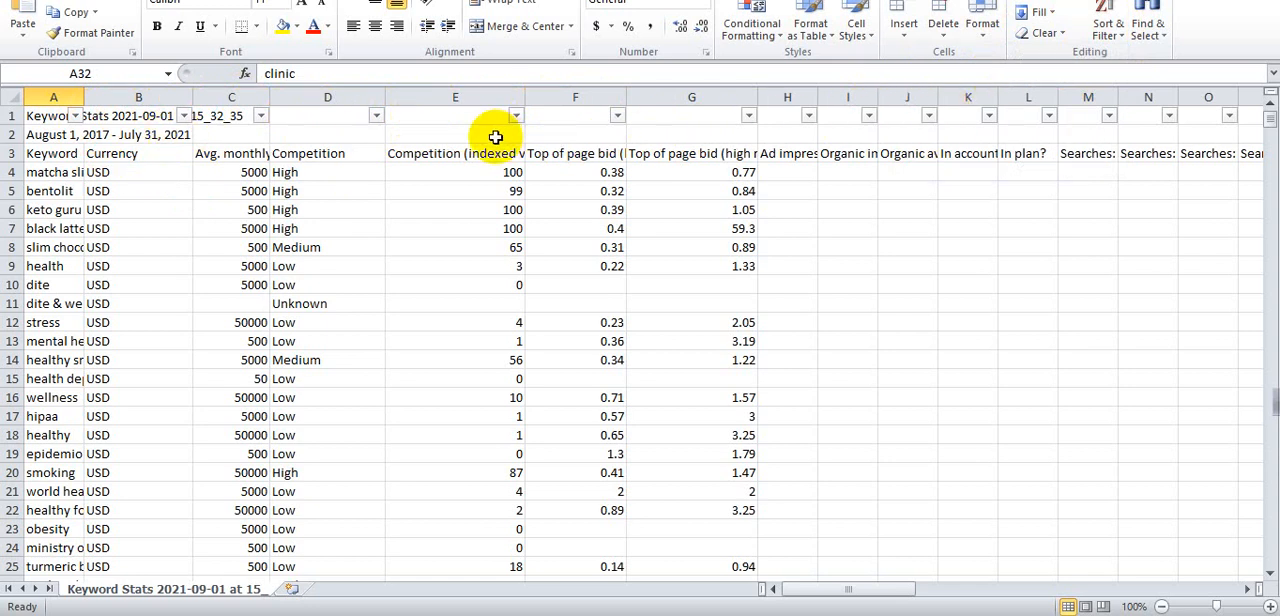
- Widen the Keyword, Avg. monthly searches and Competition columns
left_click_drag(85, 97, 241, 90)
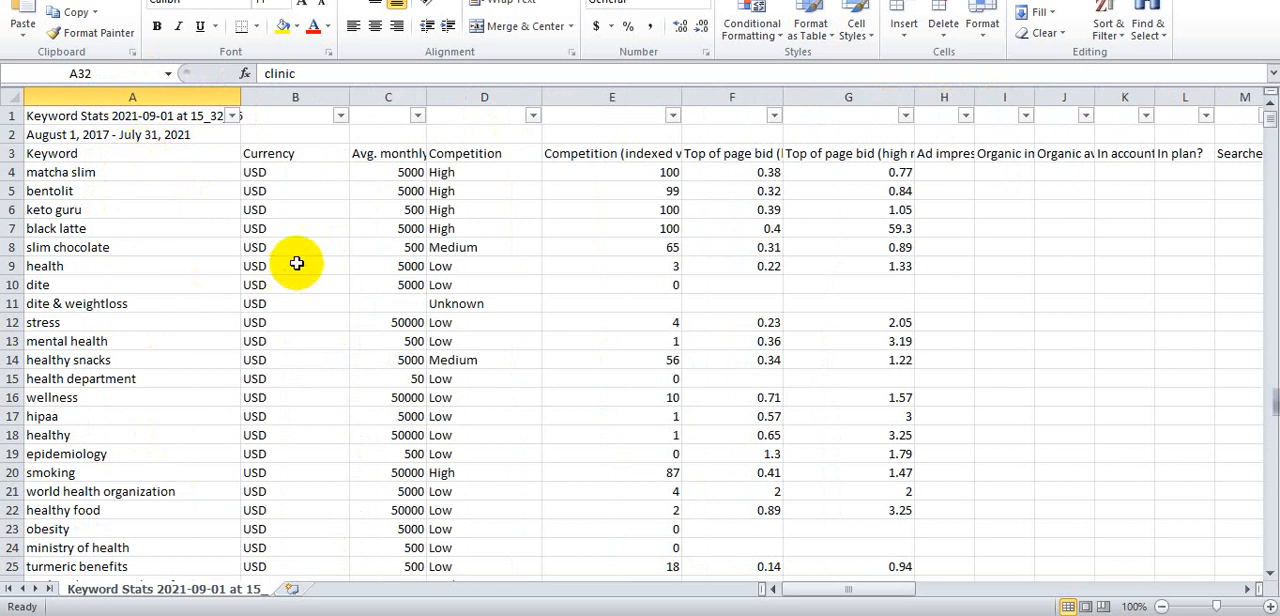
scroll(300, 260, "down", 5)
scroll(289, 238, "up", 5)
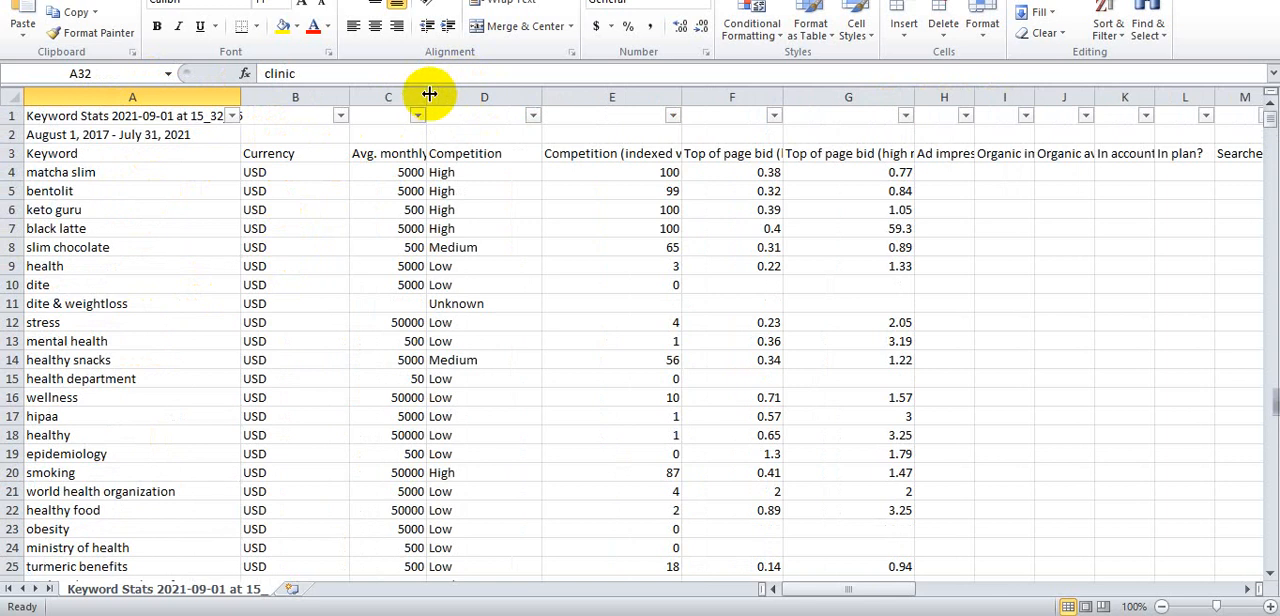
left_click_drag(428, 94, 469, 95)
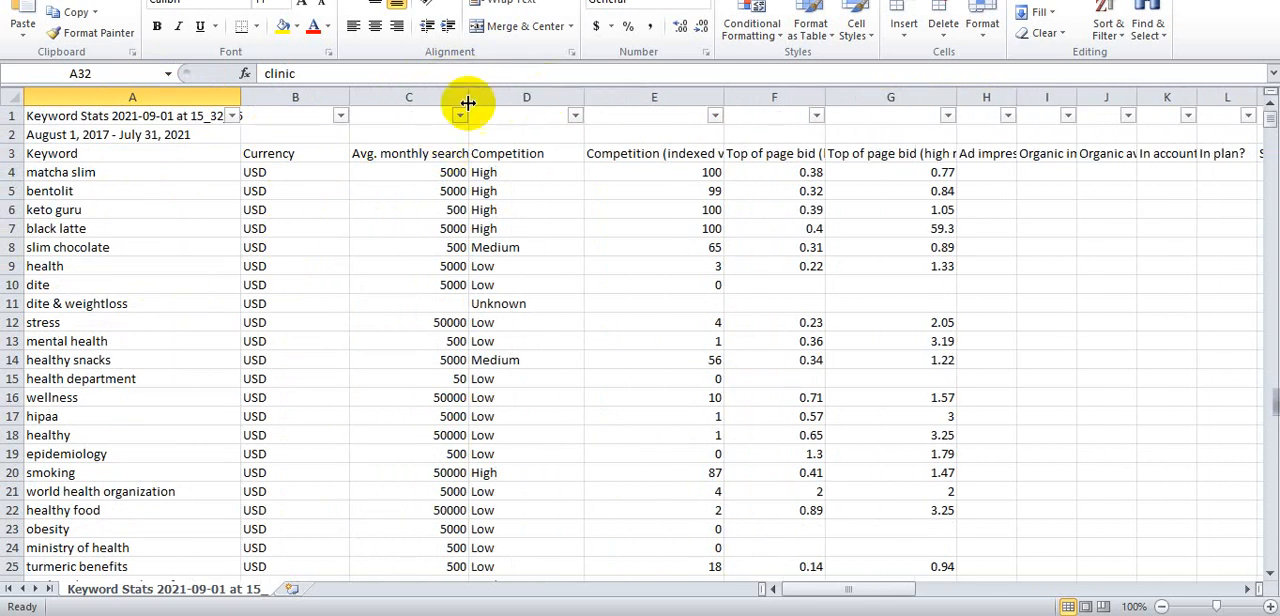
left_click_drag(584, 96, 618, 96)
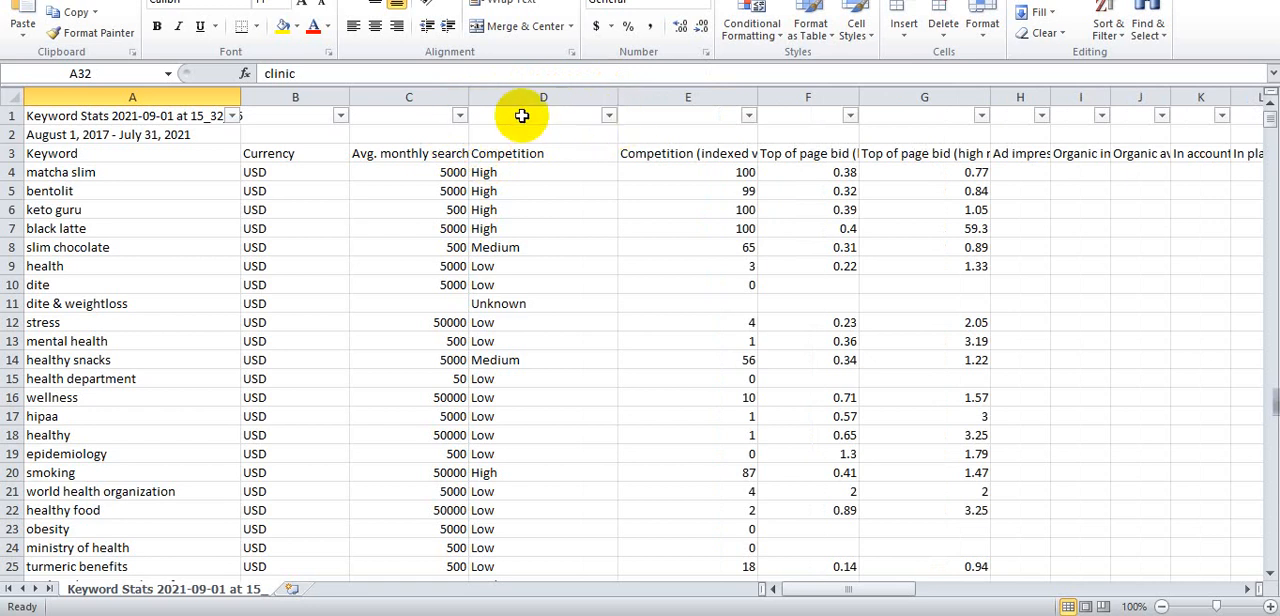
- Filter the Avg. monthly searches column to show only 500 and 5000
left_click(459, 116)
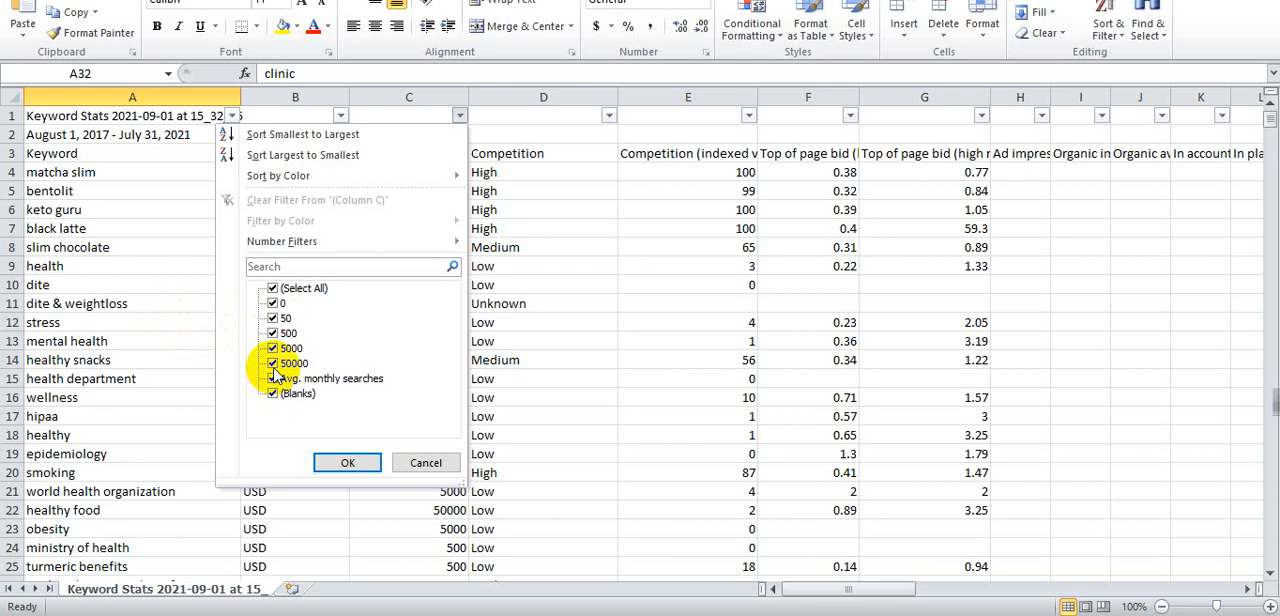
left_click(274, 289)
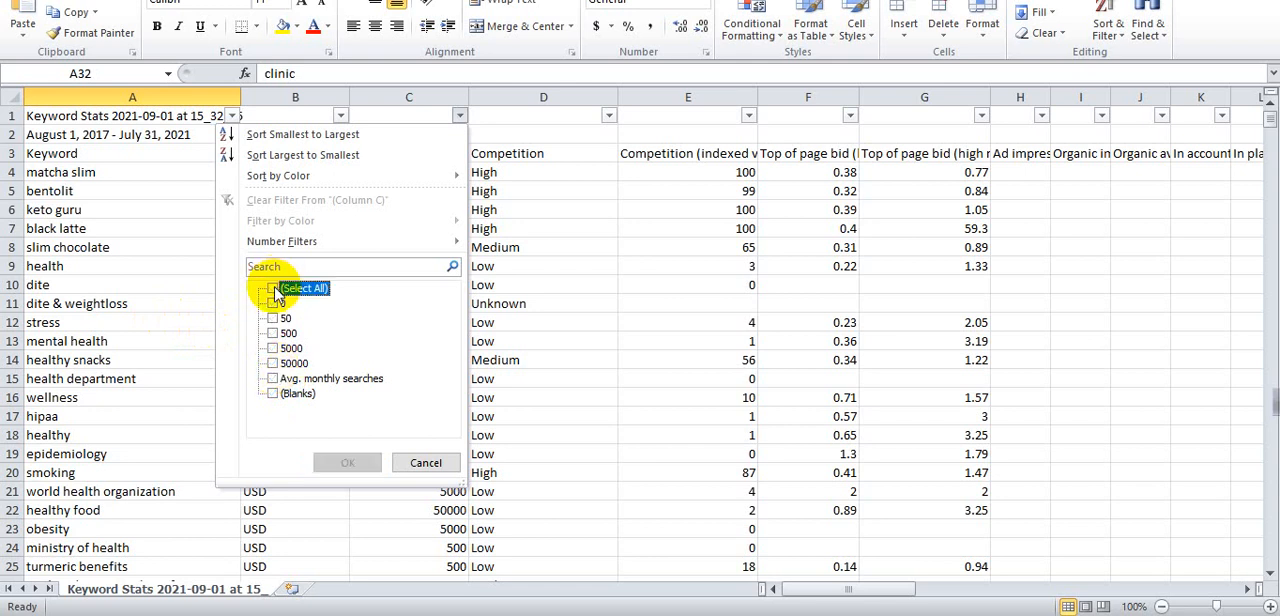
left_click(274, 336)
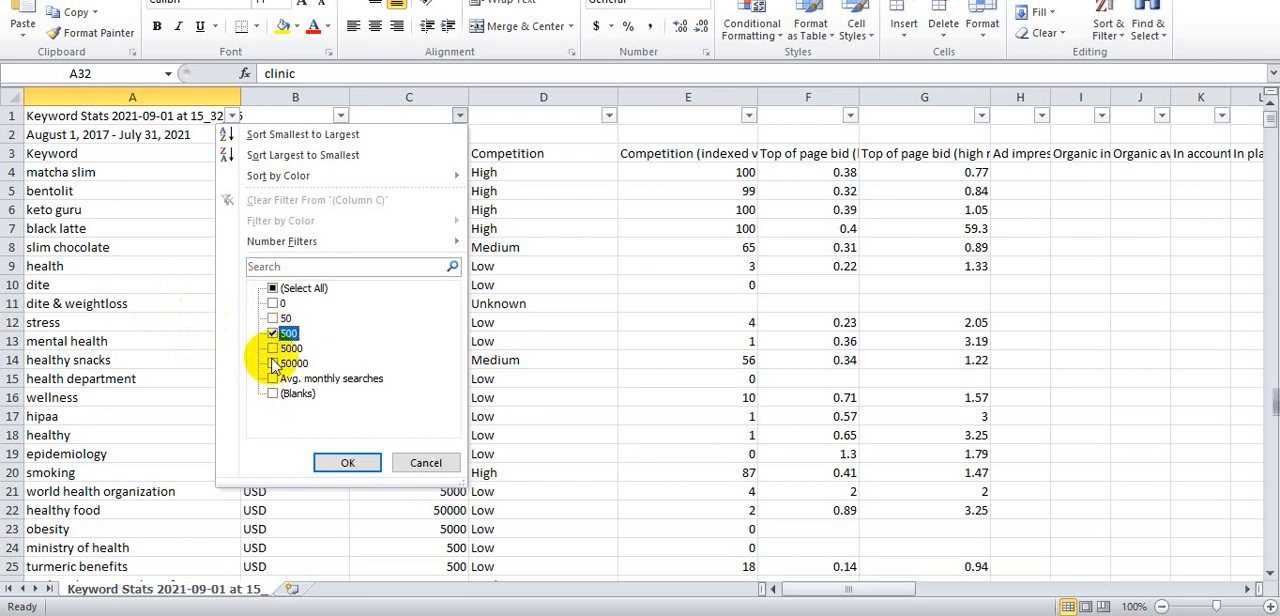
left_click(274, 348)
left_click(349, 466)
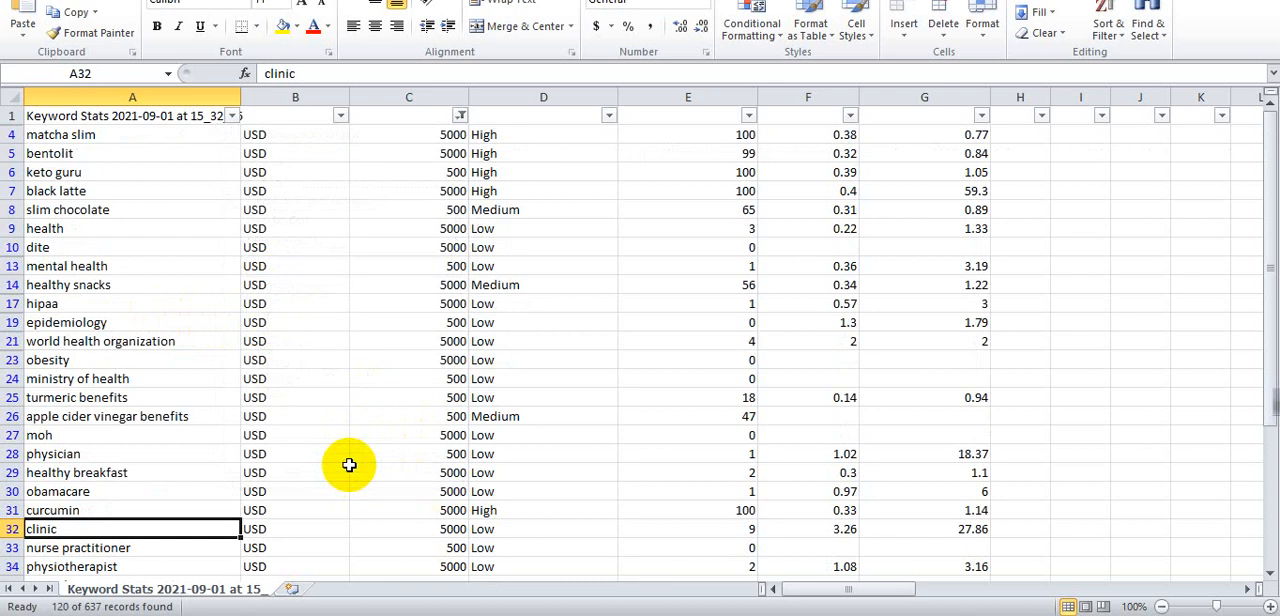
- Scroll through the filtered keyword list
scroll(328, 441, "down", 4)
scroll(328, 441, "down", 20)
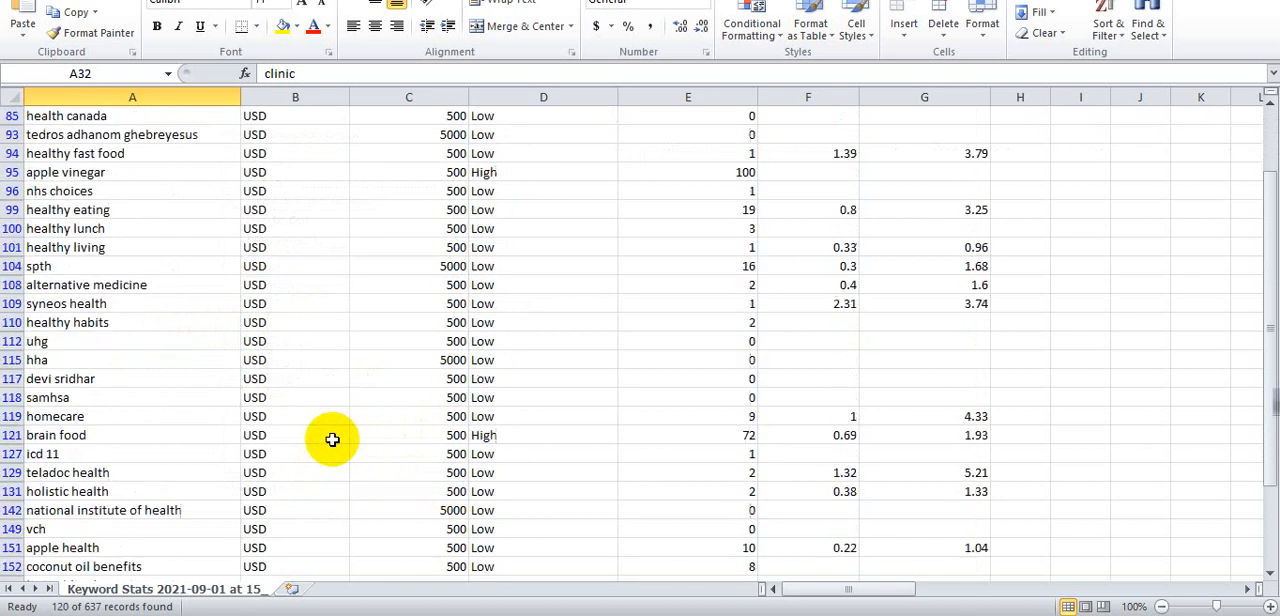
scroll(340, 431, "down", 7)
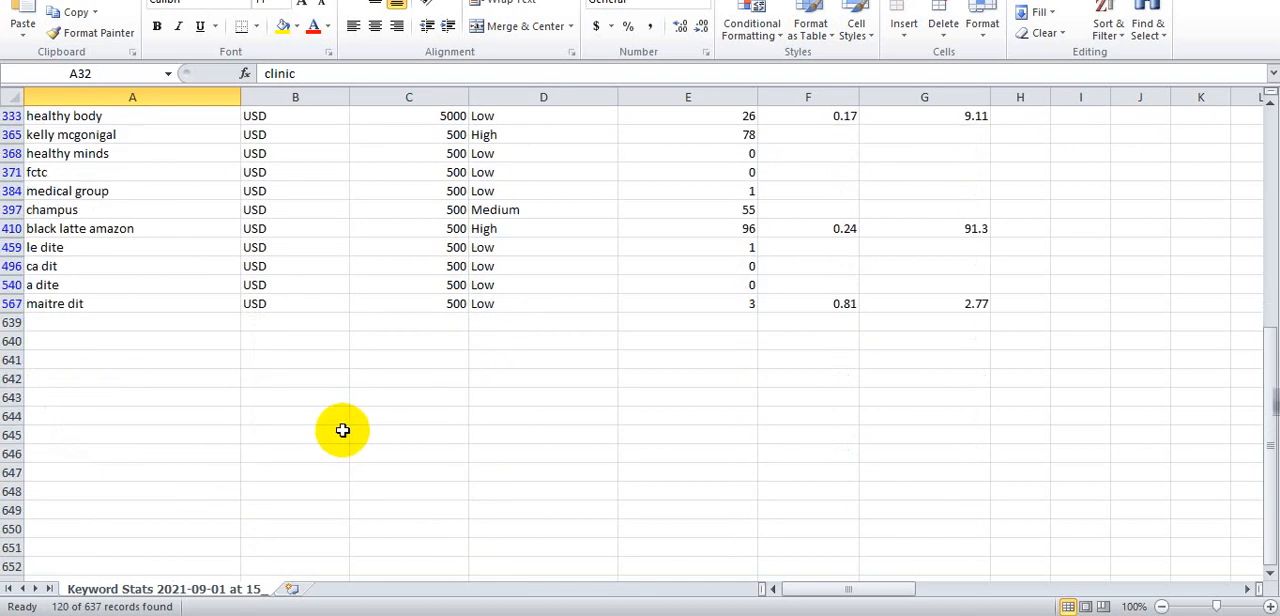
scroll(340, 431, "up", 3)
scroll(340, 431, "up", 18)
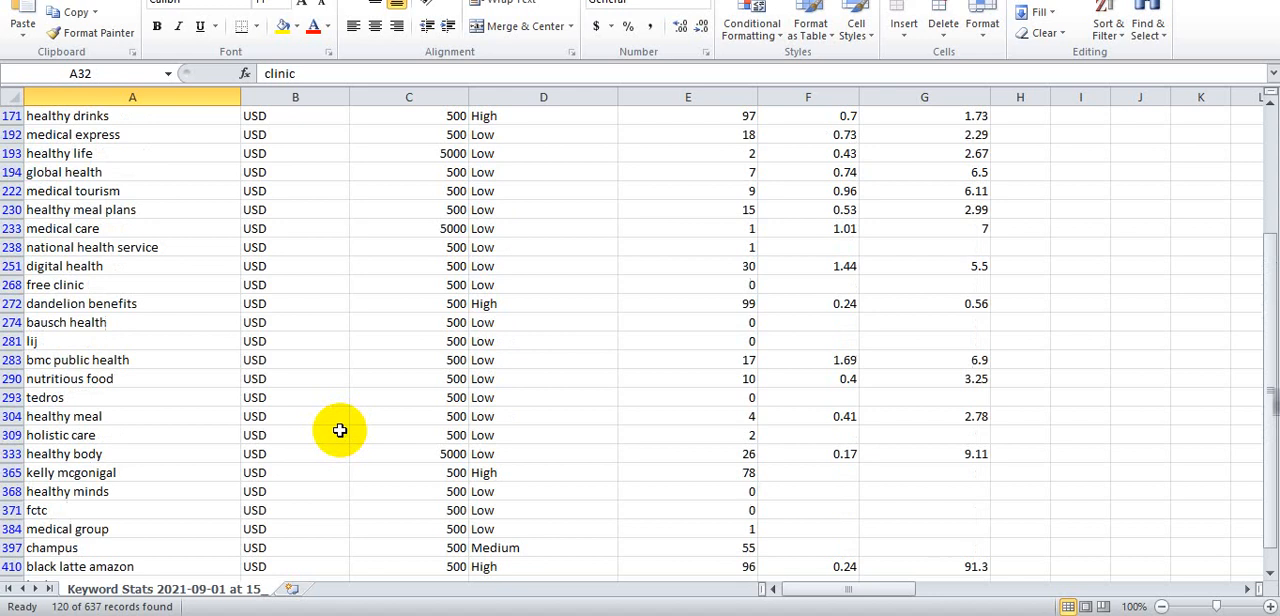
scroll(337, 400, "up", 8)
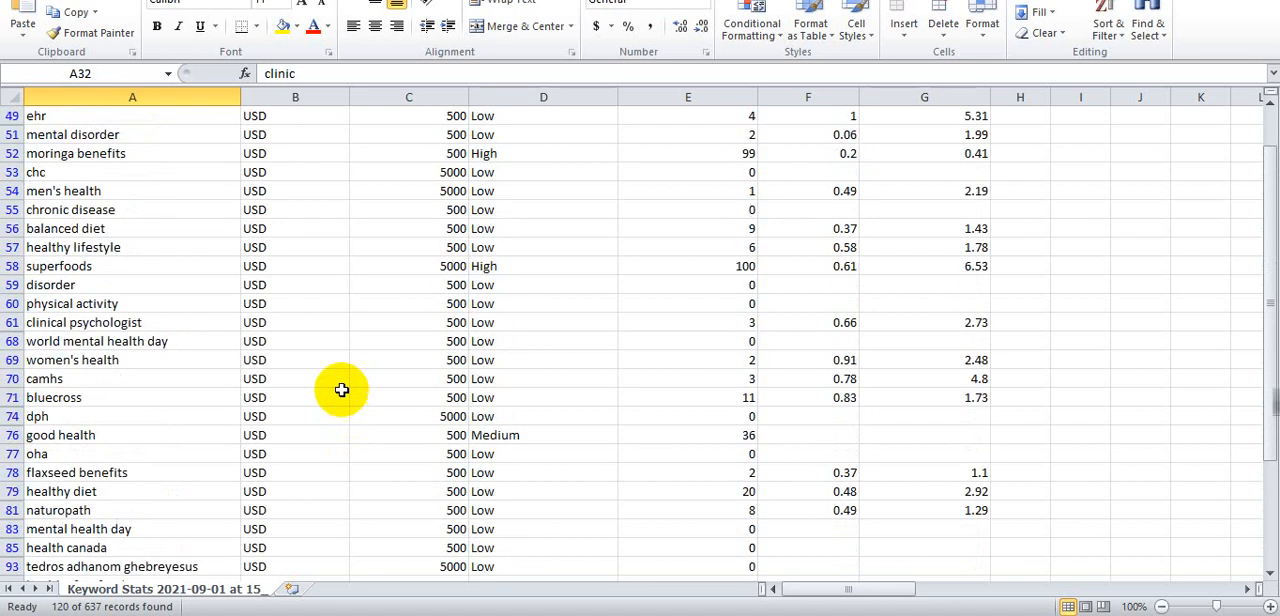
scroll(400, 428, "down", 4)
scroll(974, 347, "up", 5)
scroll(965, 342, "up", 8)
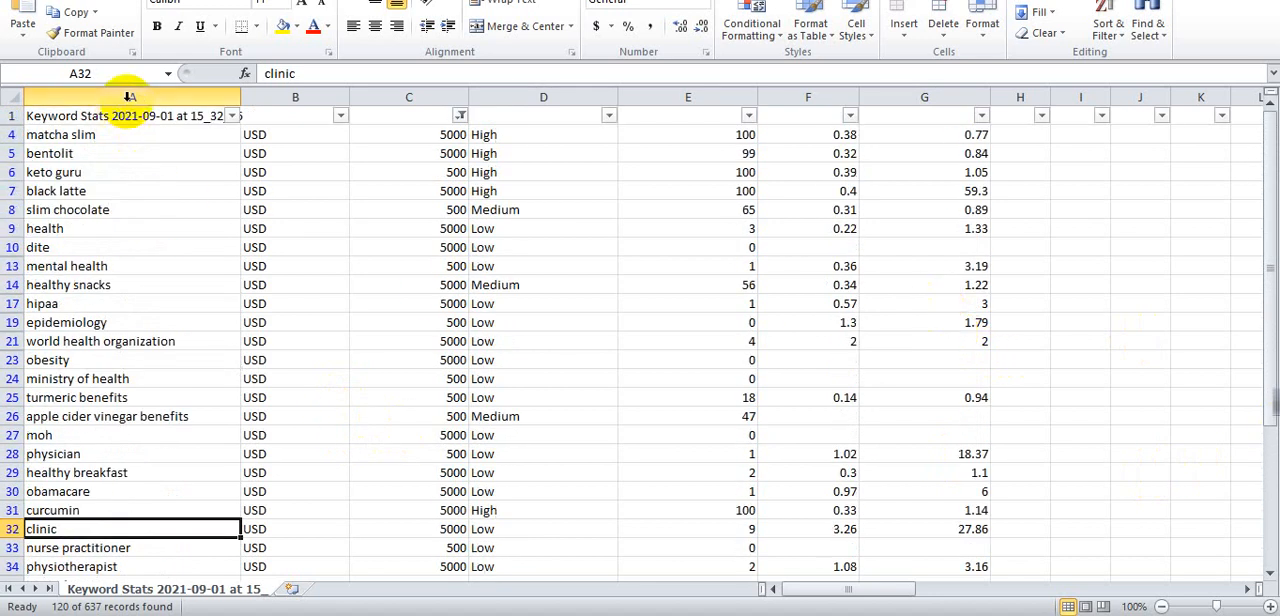
- Select the filtered keywords in column A and scroll through the whole filtered list
left_click_drag(182, 137, 170, 563)
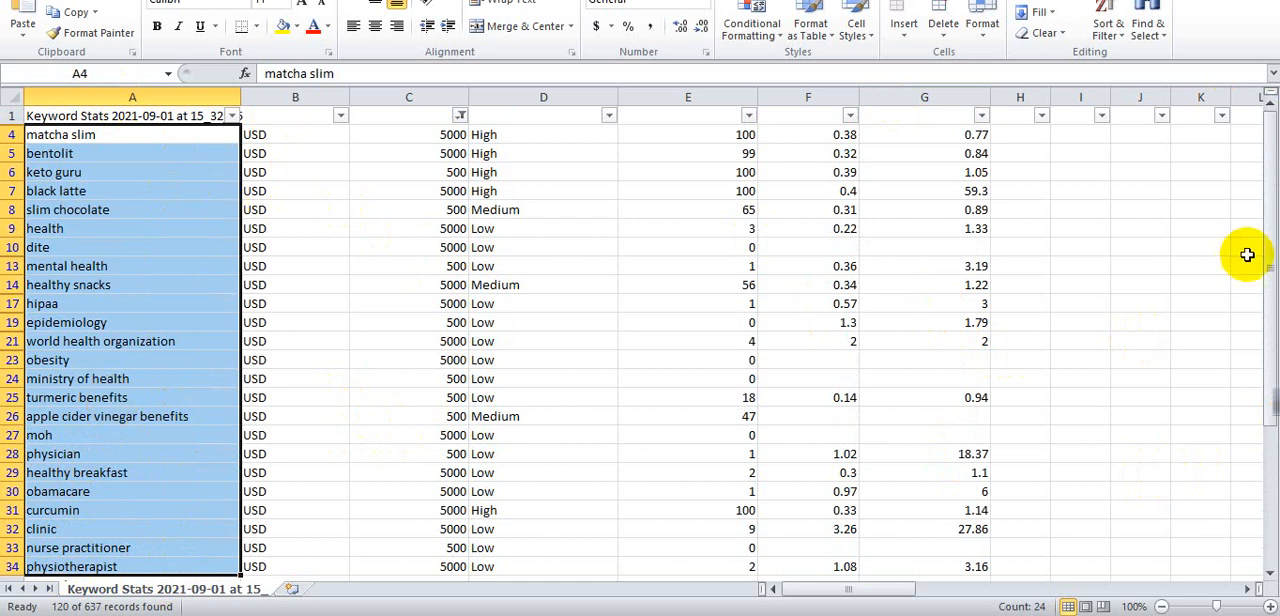
left_click_drag(1269, 271, 1261, 298)
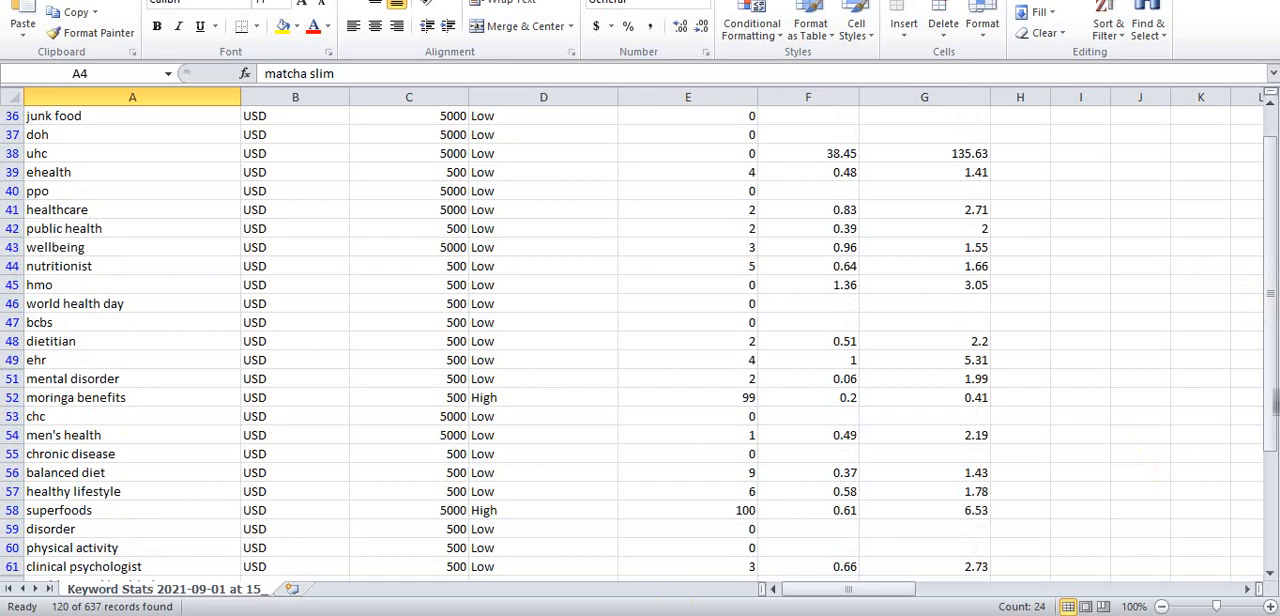
scroll(157, 485, "down", 18)
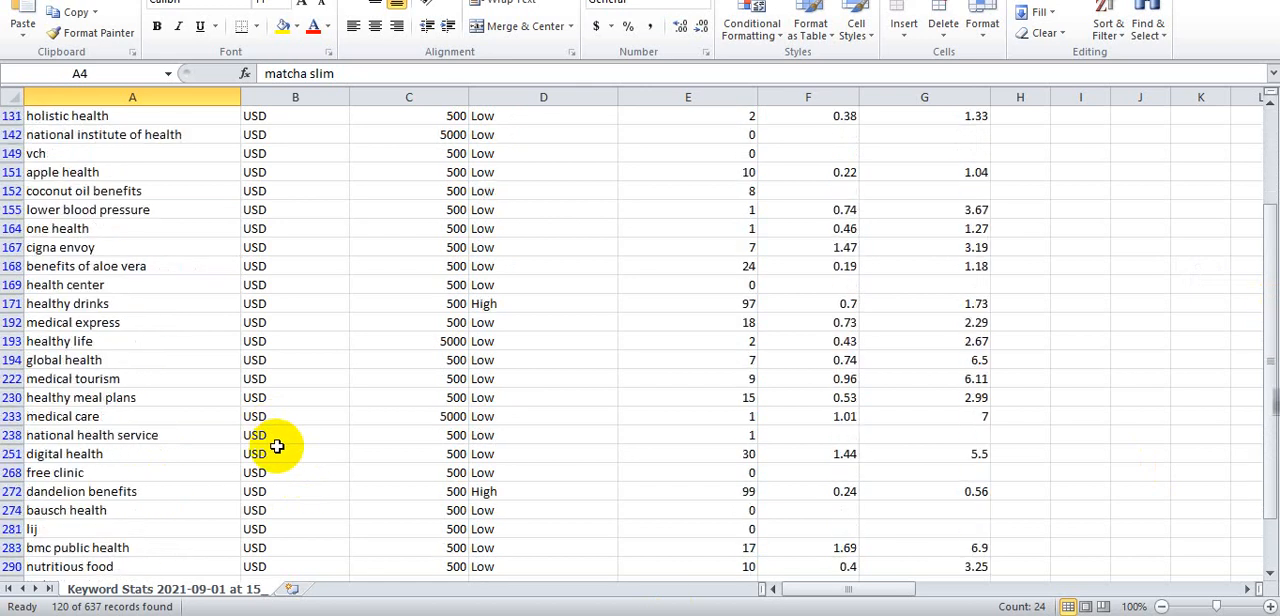
scroll(277, 447, "down", 8)
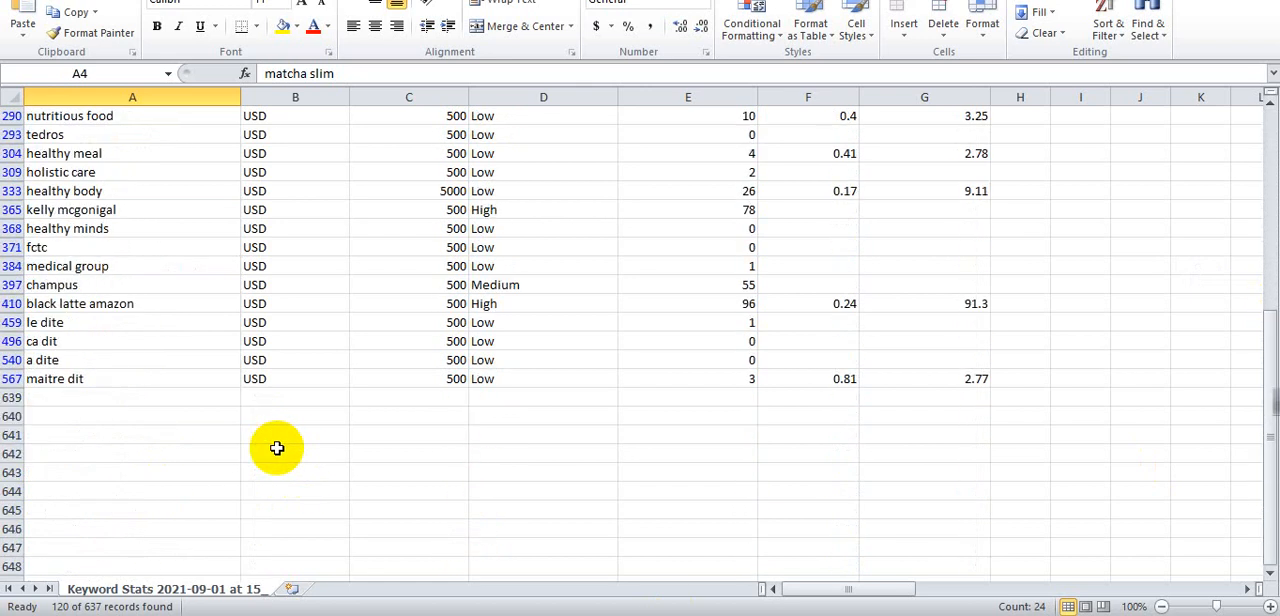
scroll(46, 386, "up", 3)
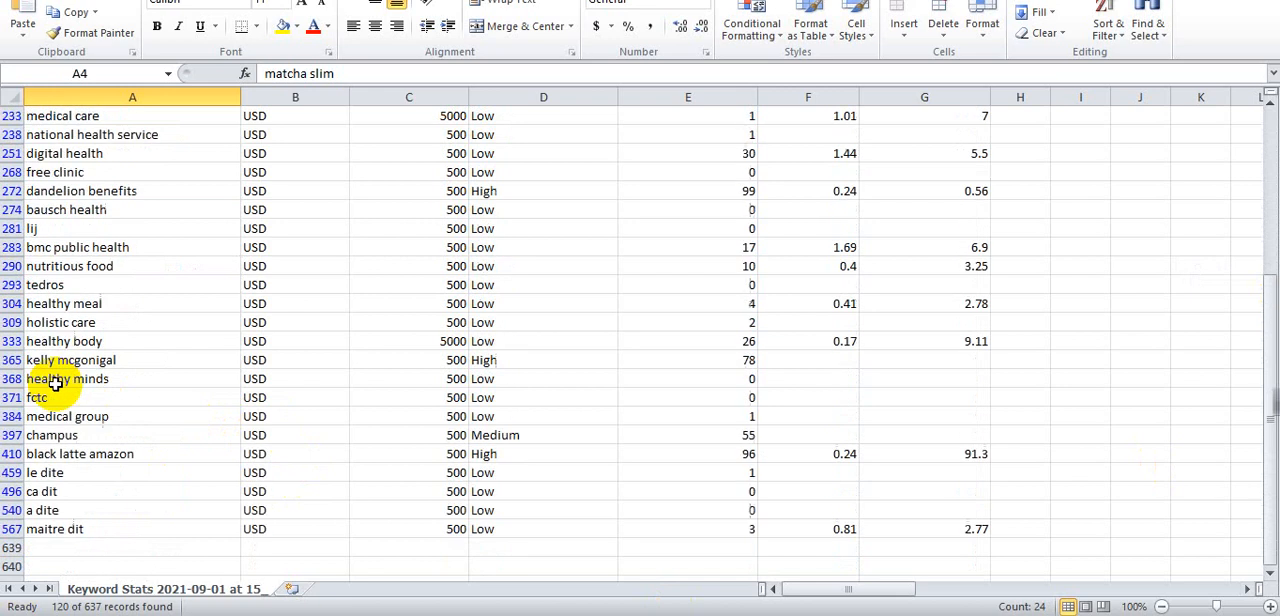
scroll(55, 383, "up", 17)
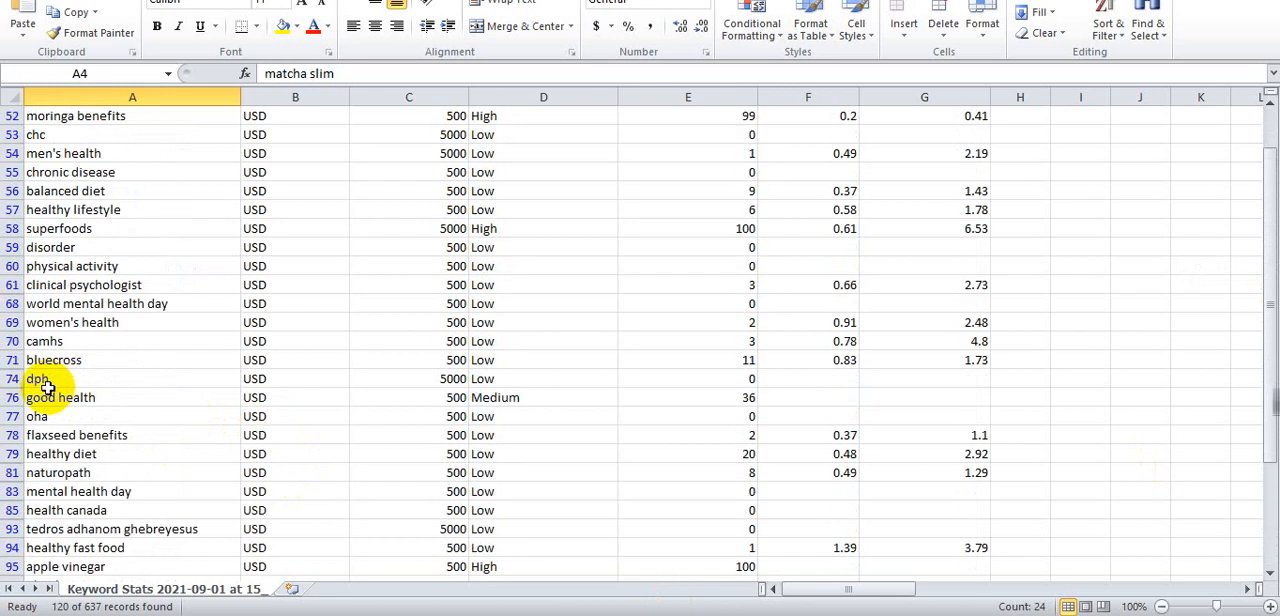
scroll(47, 387, "down", 3)
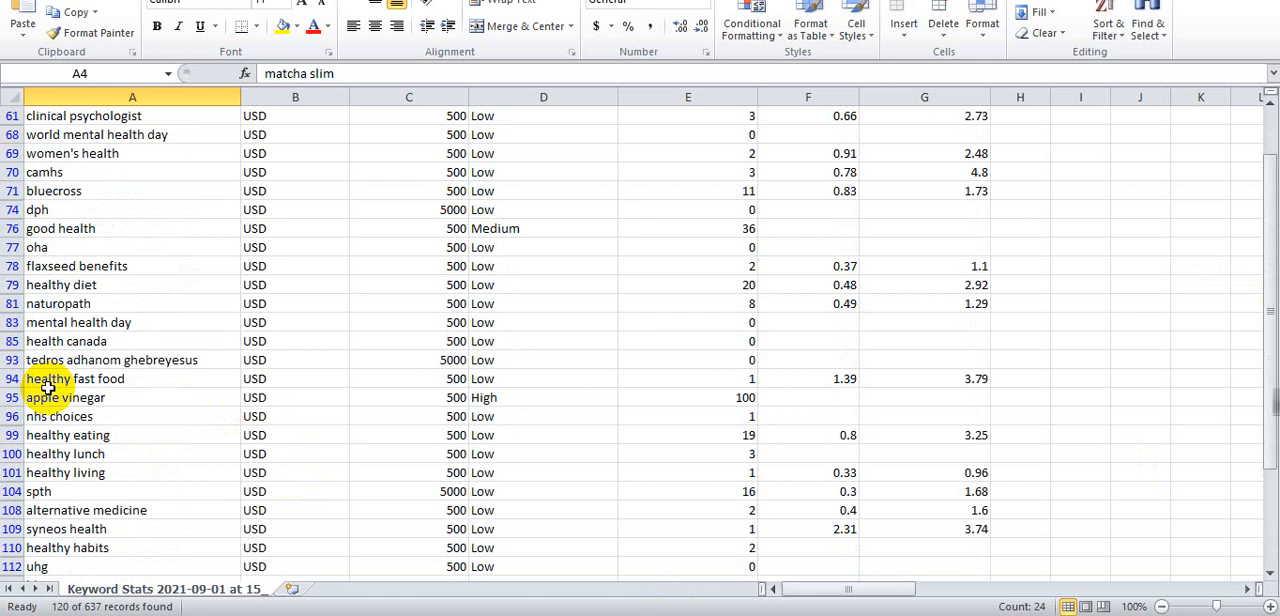
scroll(47, 387, "down", 5)
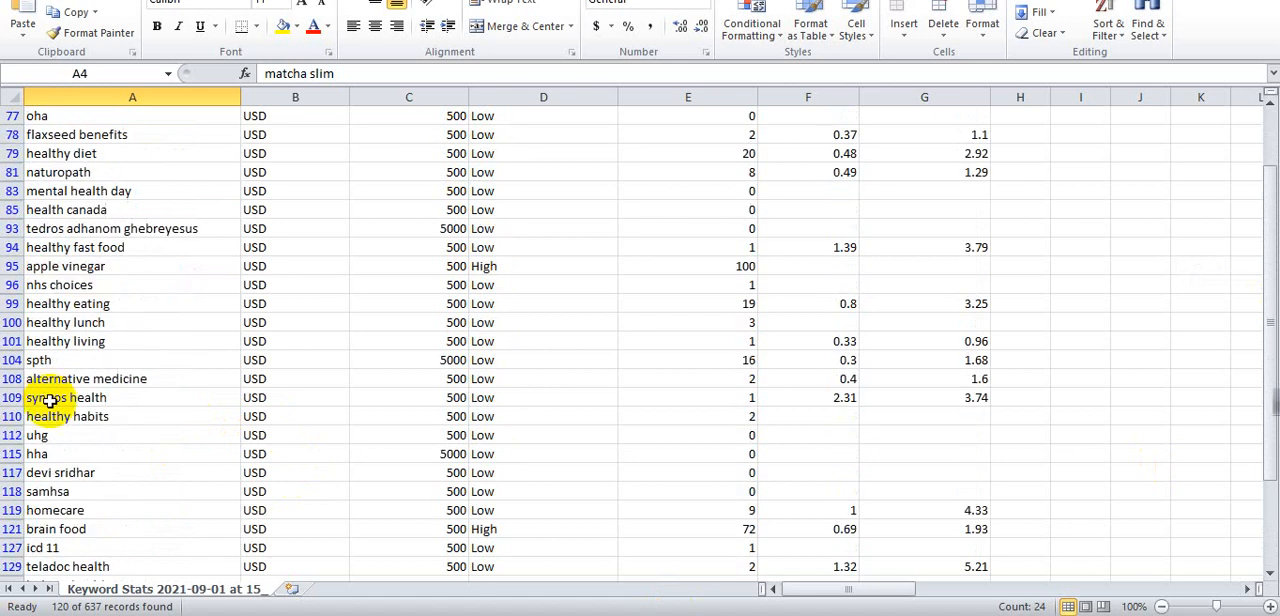
scroll(50, 405, "down", 4)
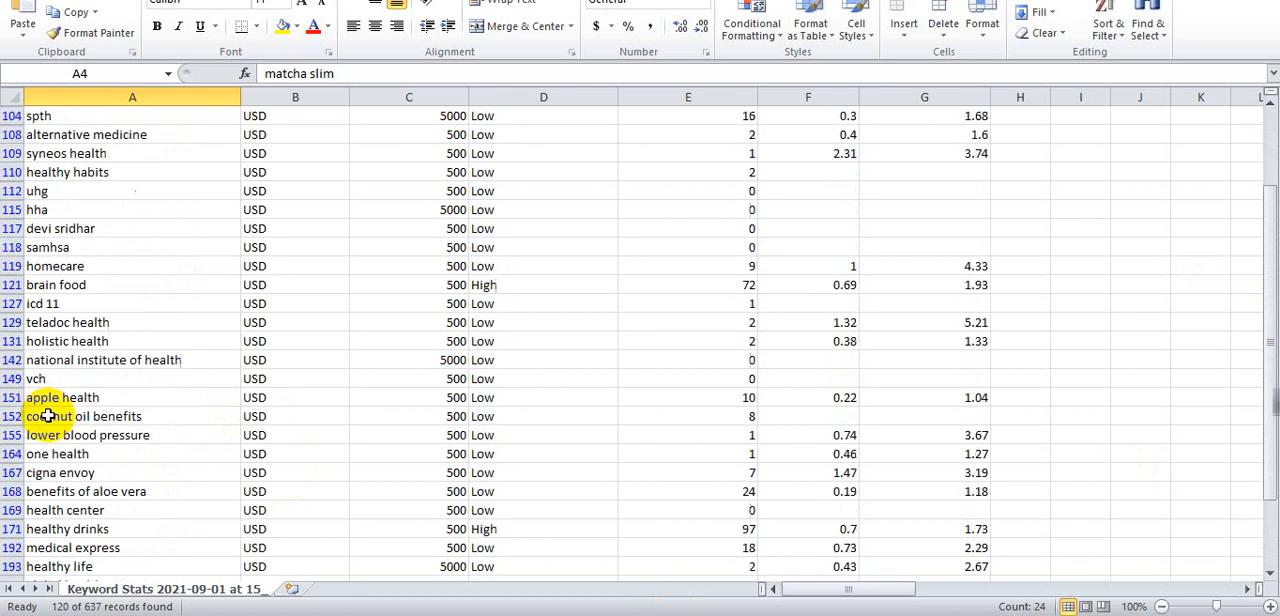
scroll(47, 416, "down", 4)
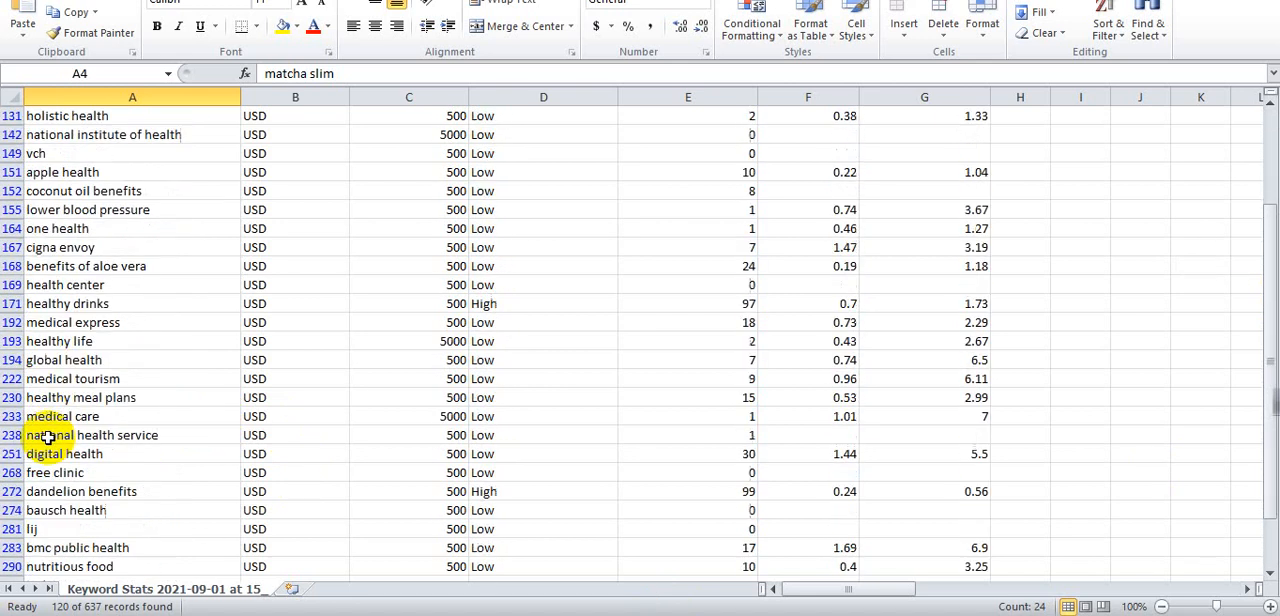
scroll(47, 437, "up", 2)
scroll(47, 437, "up", 20)
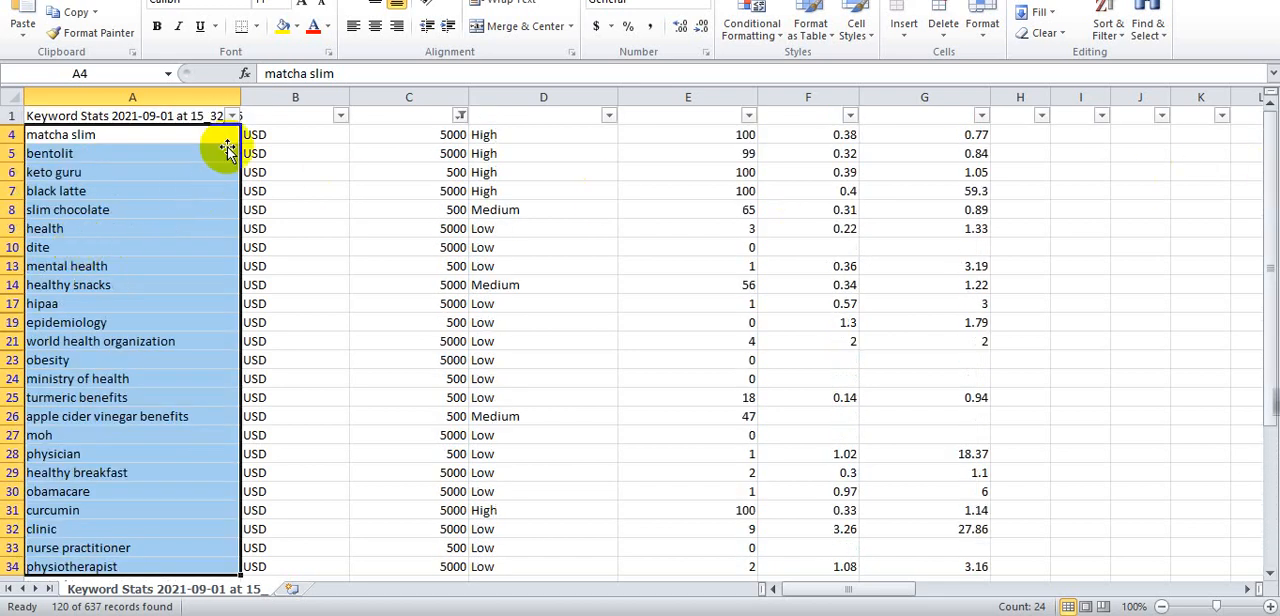
- Check the Currency and Avg. monthly searches filter settings
left_click(341, 116)
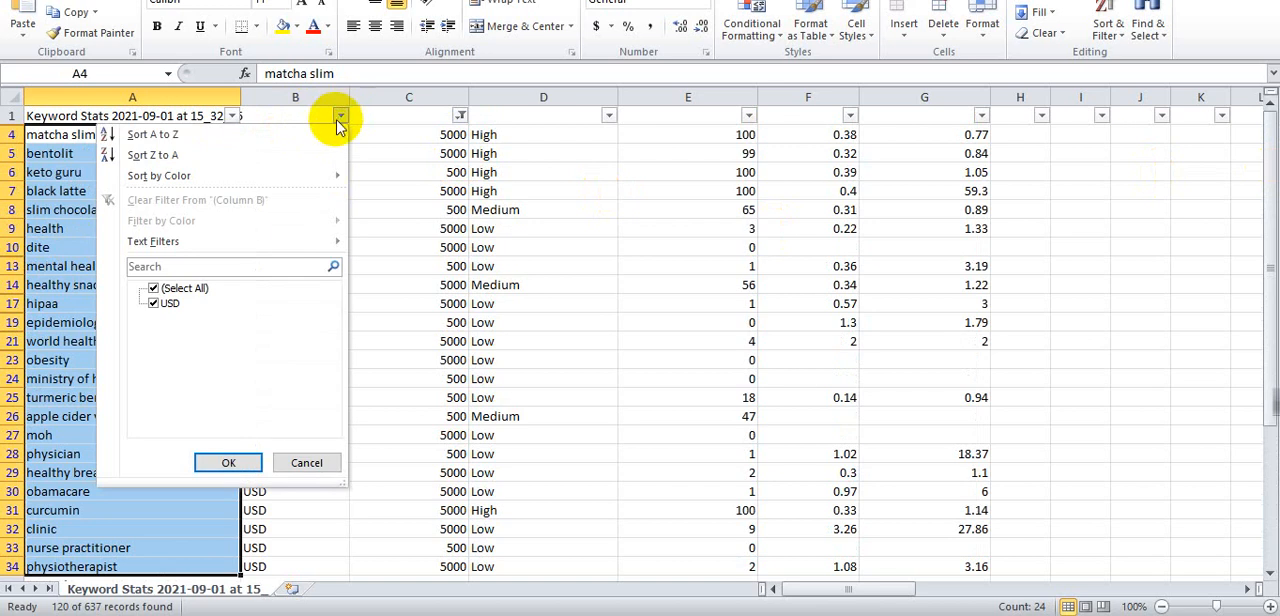
left_click(386, 101)
left_click(459, 112)
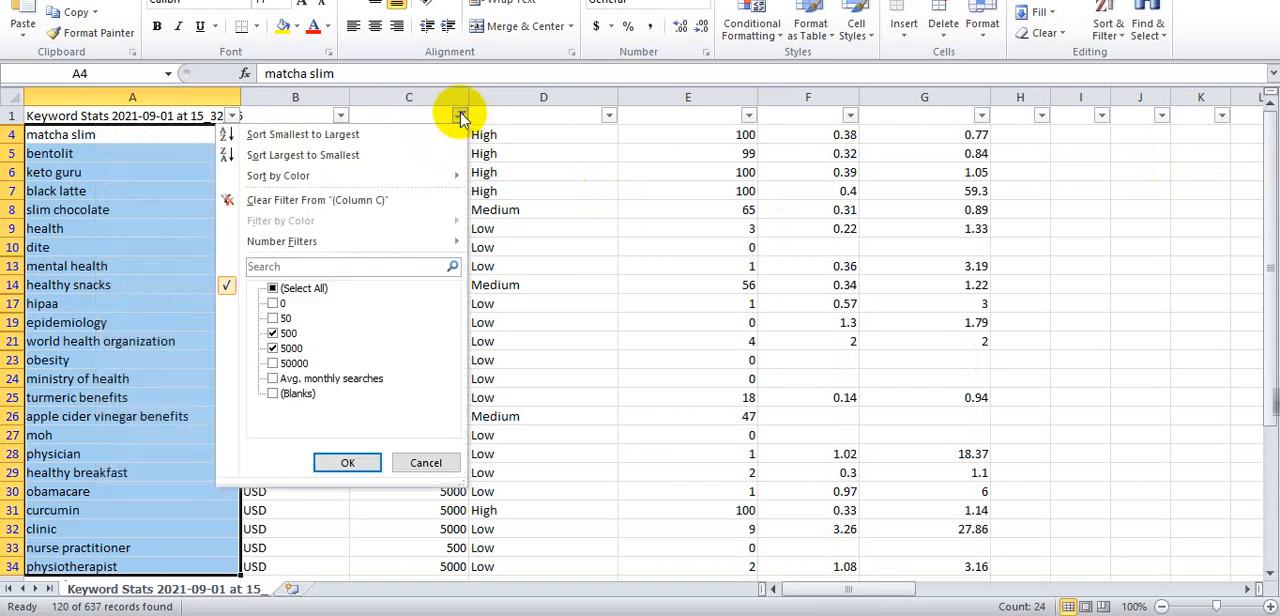
left_click(186, 92)
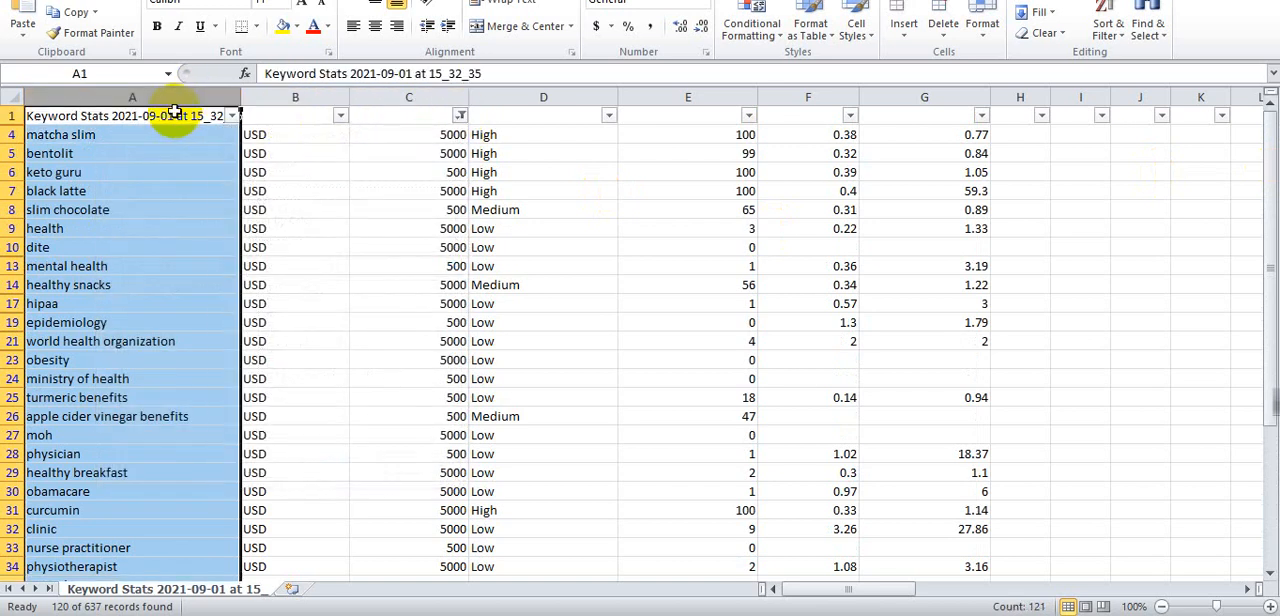
left_click(318, 191)
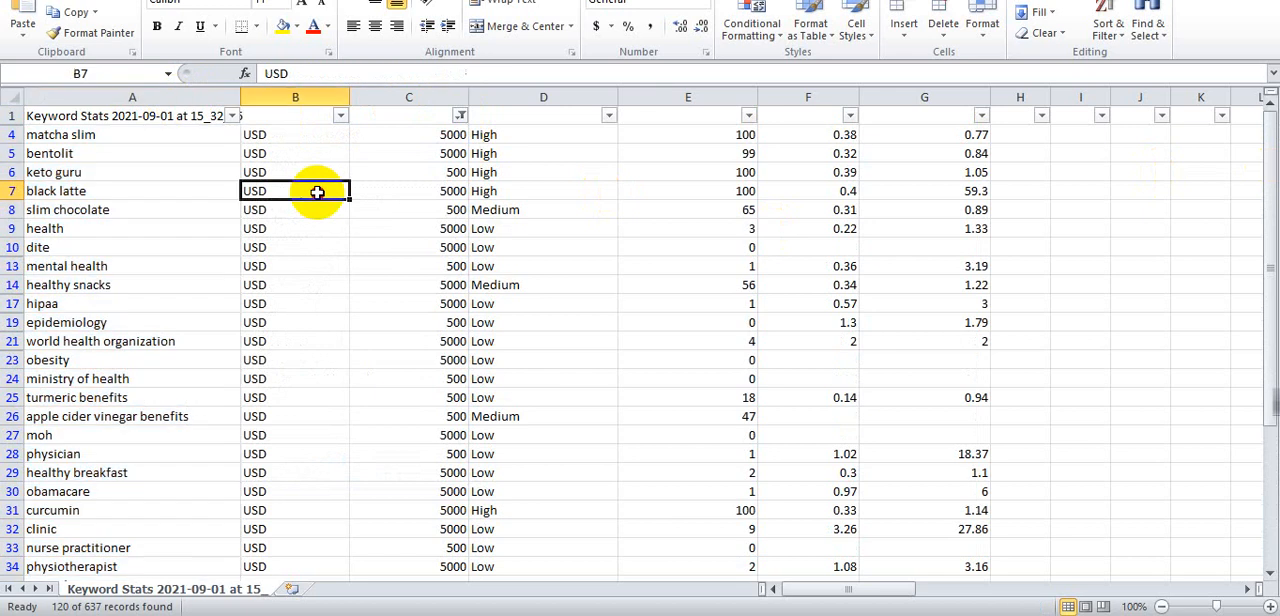
- Filter the Avg. monthly searches column to show only 5000 and 50000
left_click(460, 117)
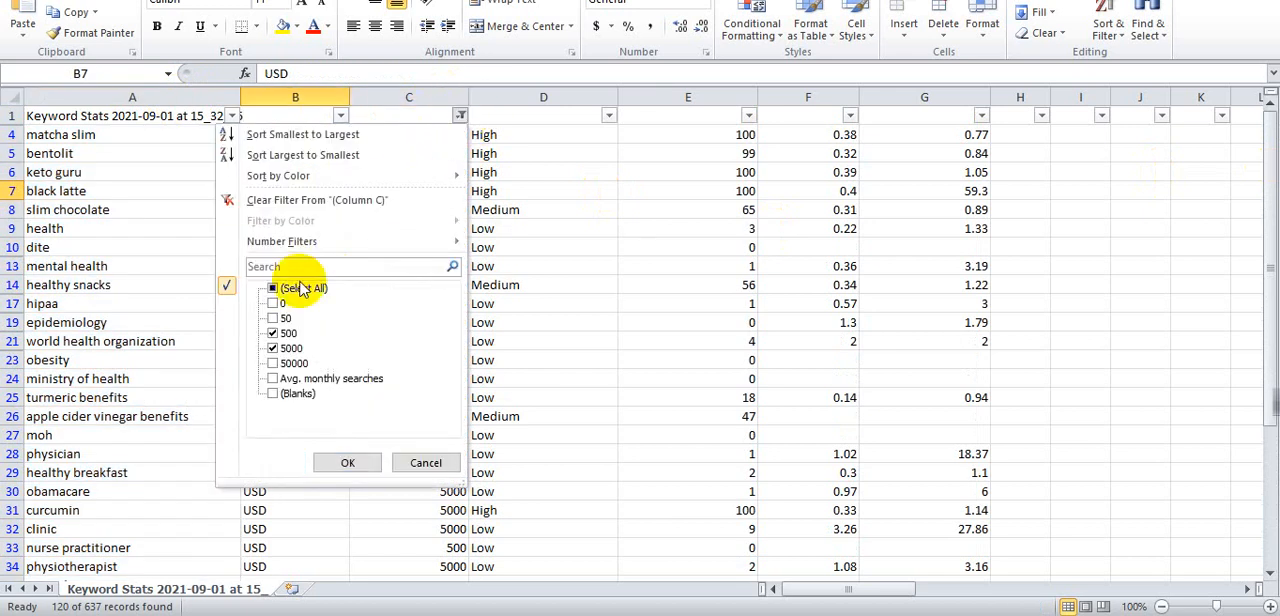
left_click(272, 334)
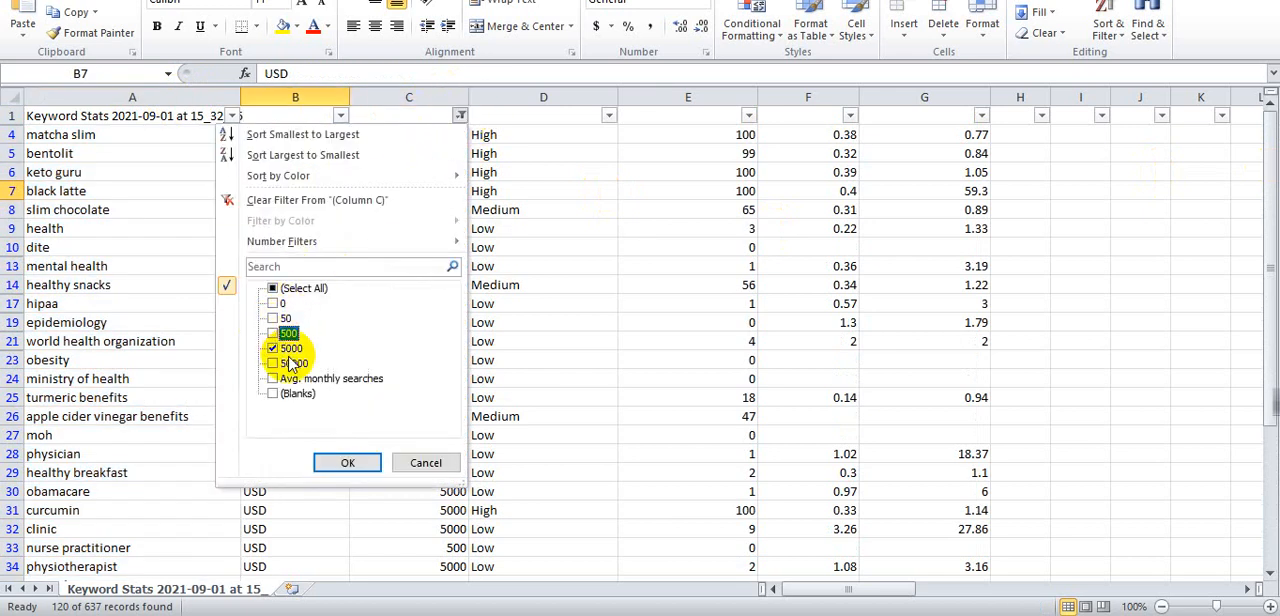
left_click(273, 363)
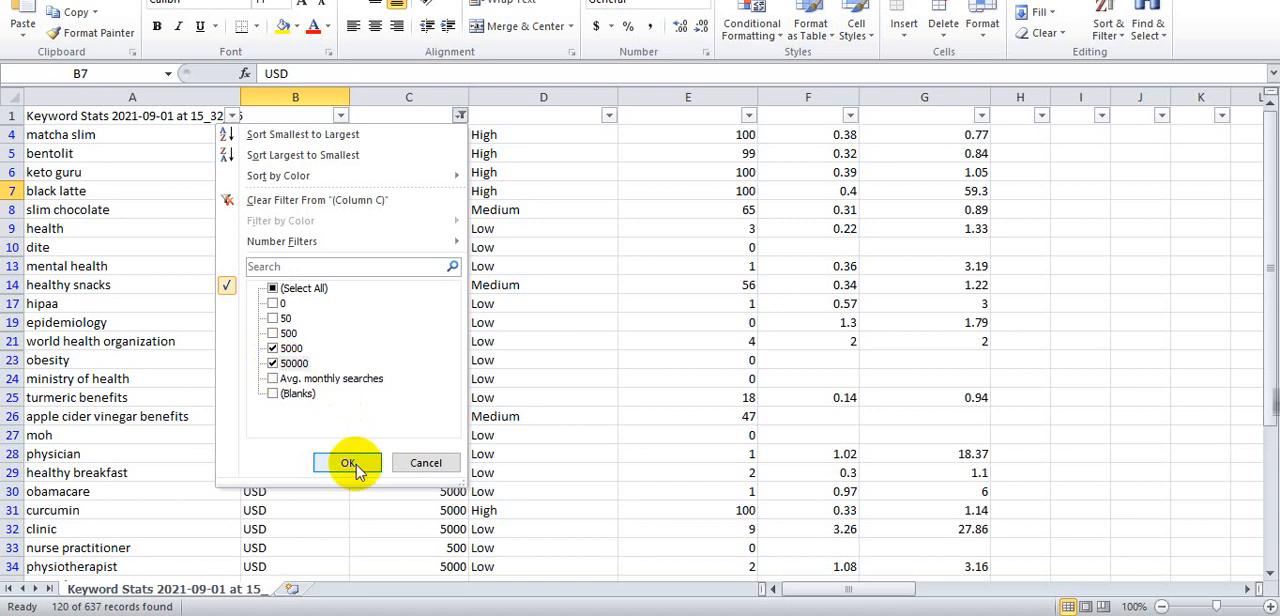
left_click(350, 463)
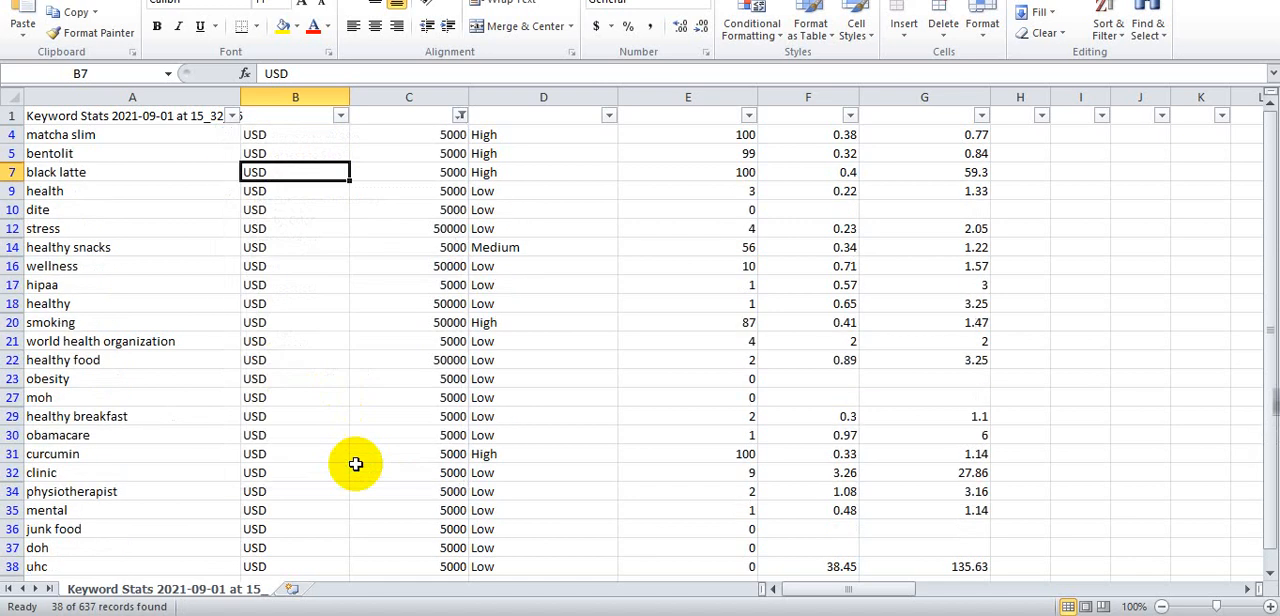
- Scroll through the keywords with 5000 and 50000 monthly searches
scroll(143, 346, "down", 8)
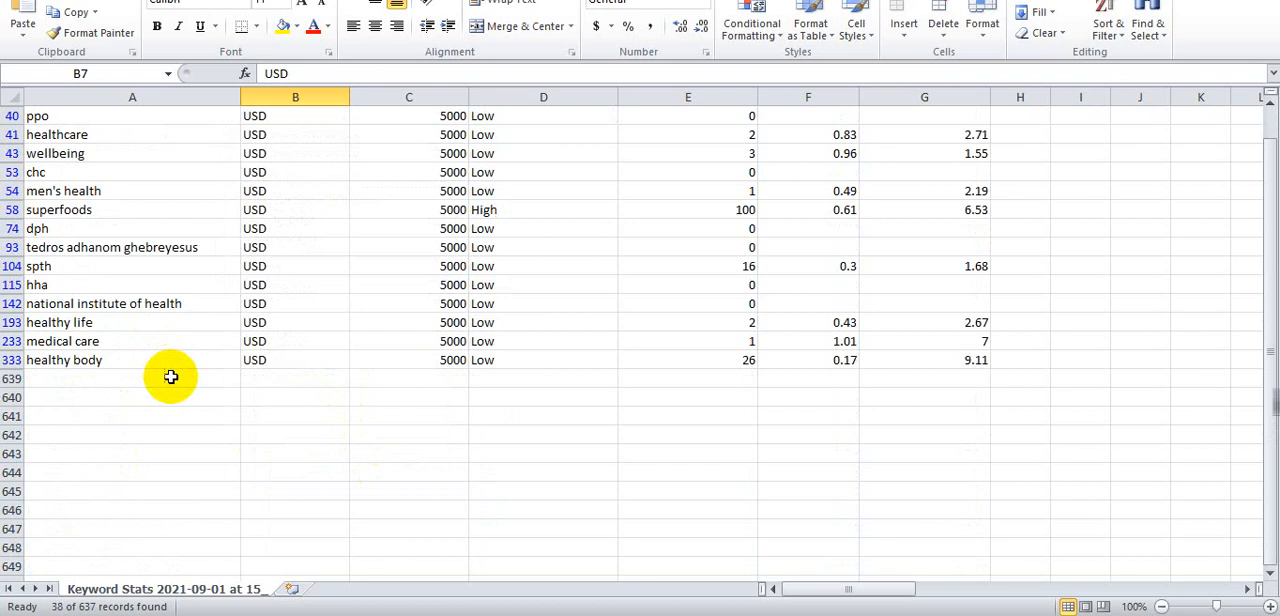
scroll(173, 350, "up", 7)
scroll(173, 338, "up", 2)
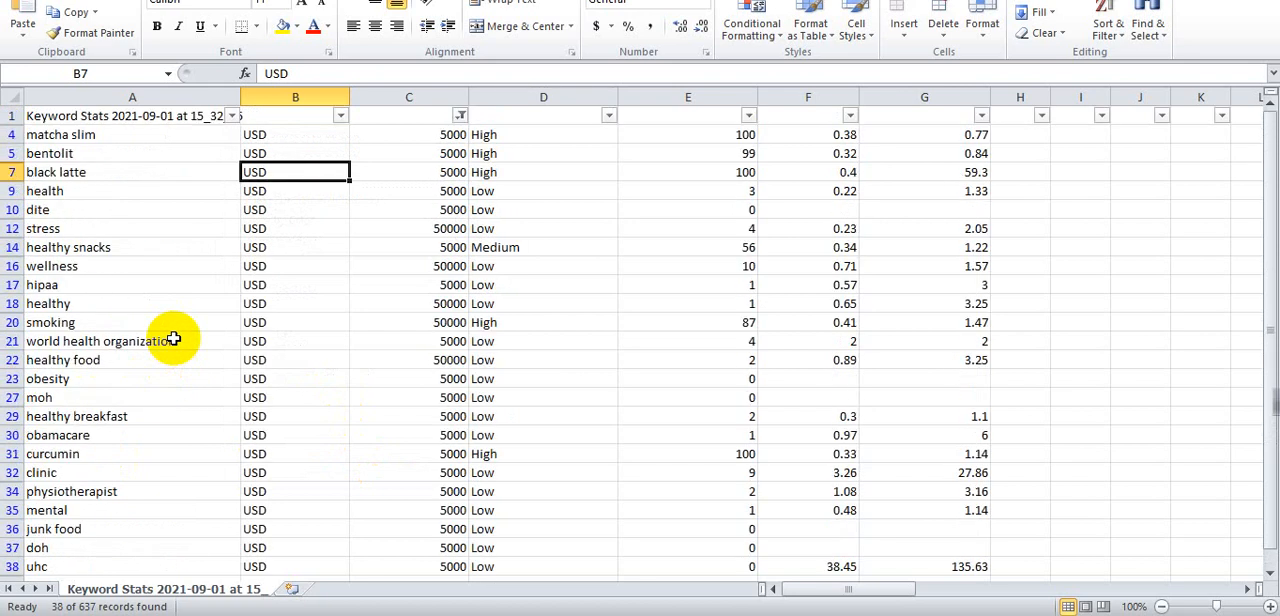
scroll(173, 338, "down", 9)
scroll(180, 340, "up", 9)
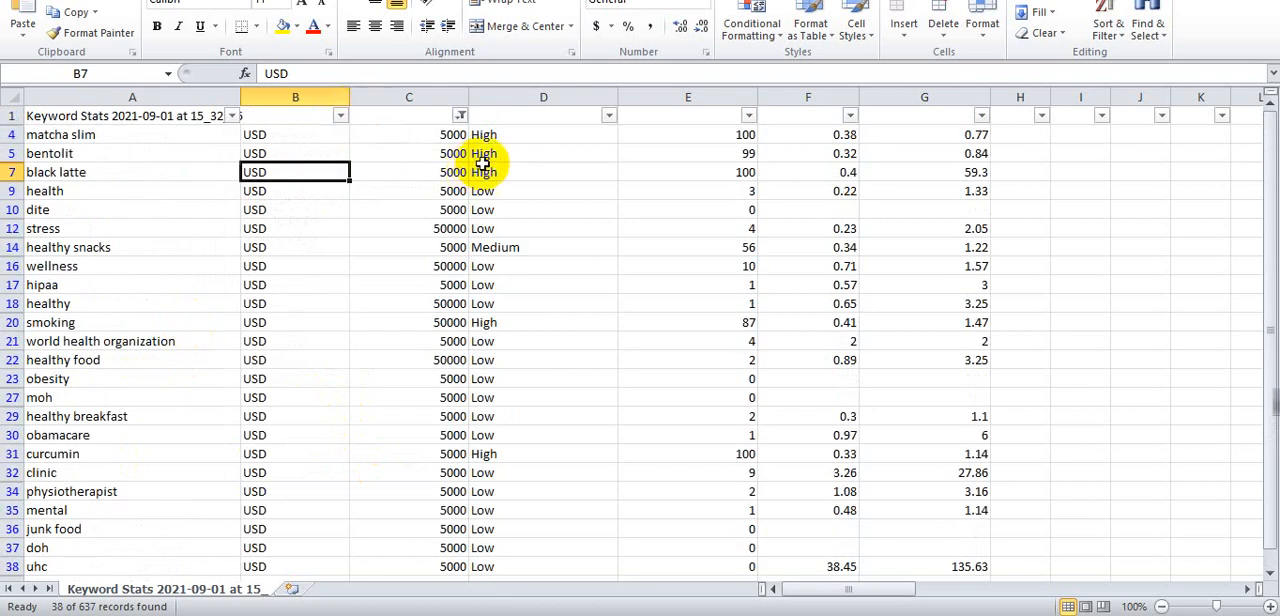
scroll(511, 320, "down", 2)
scroll(511, 320, "down", 5)
scroll(508, 354, "up", 7)
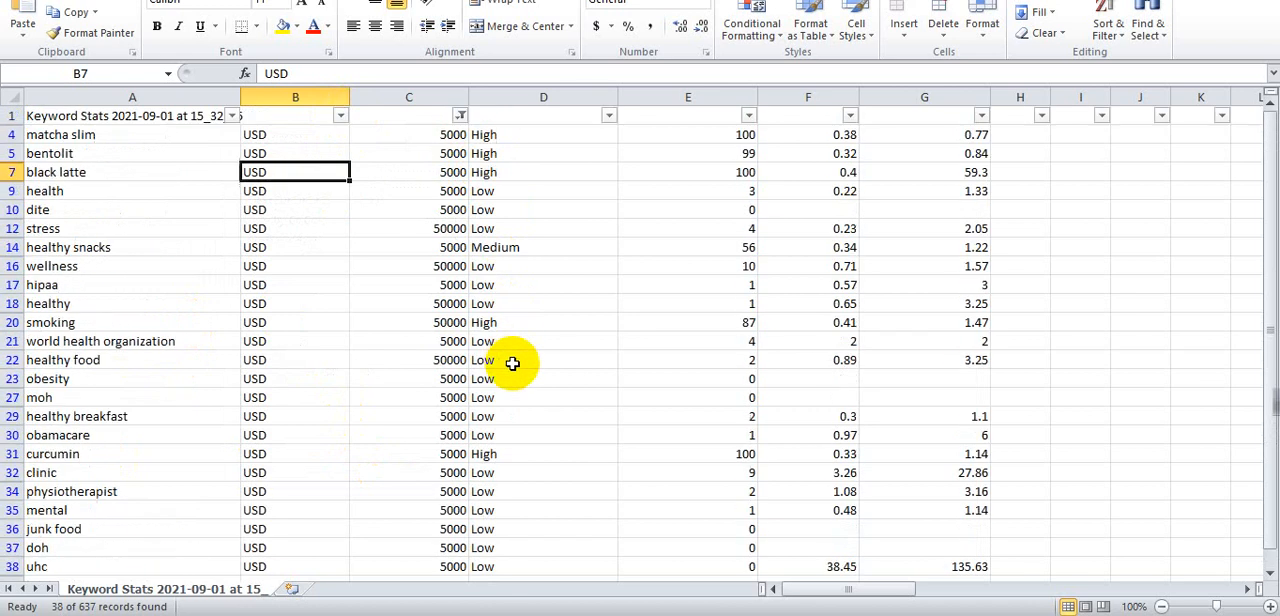
- Set the Avg. monthly searches filter to show 500, 5000 and 50000
left_click(340, 115)
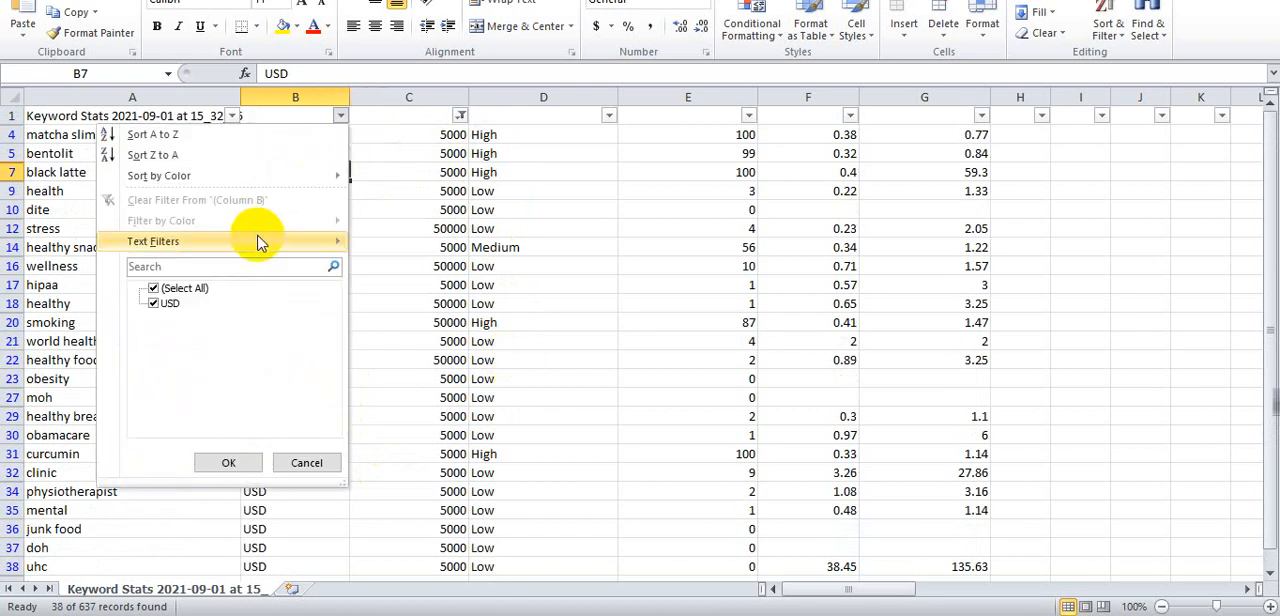
left_click(458, 116)
left_click(458, 116)
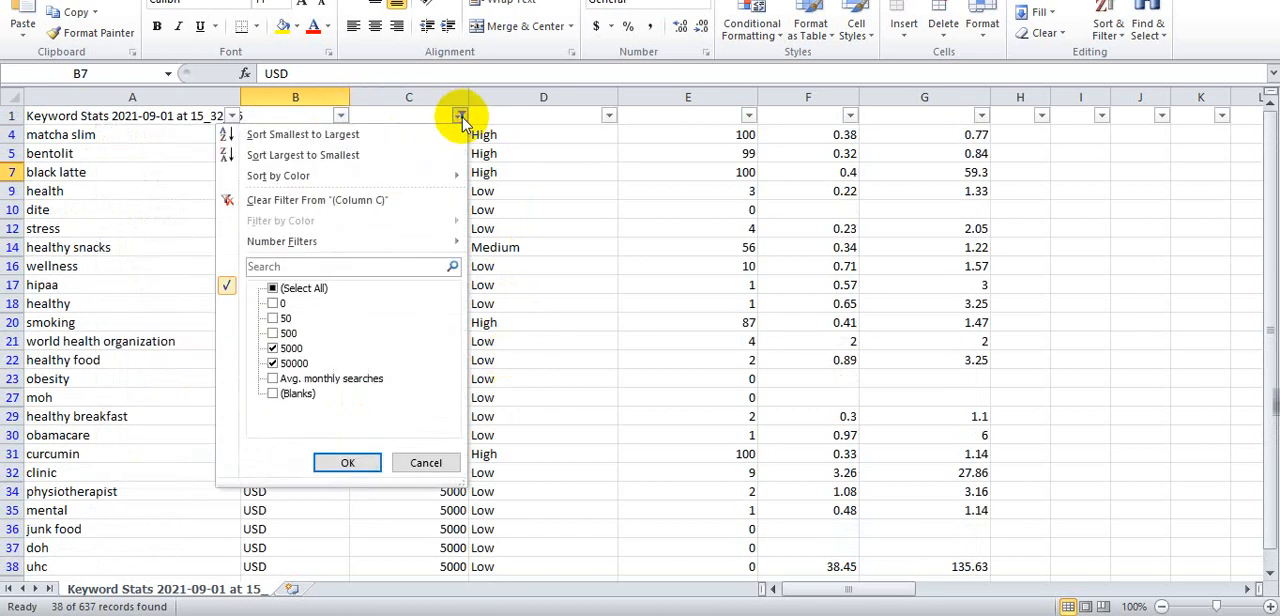
left_click(272, 348)
left_click(272, 333)
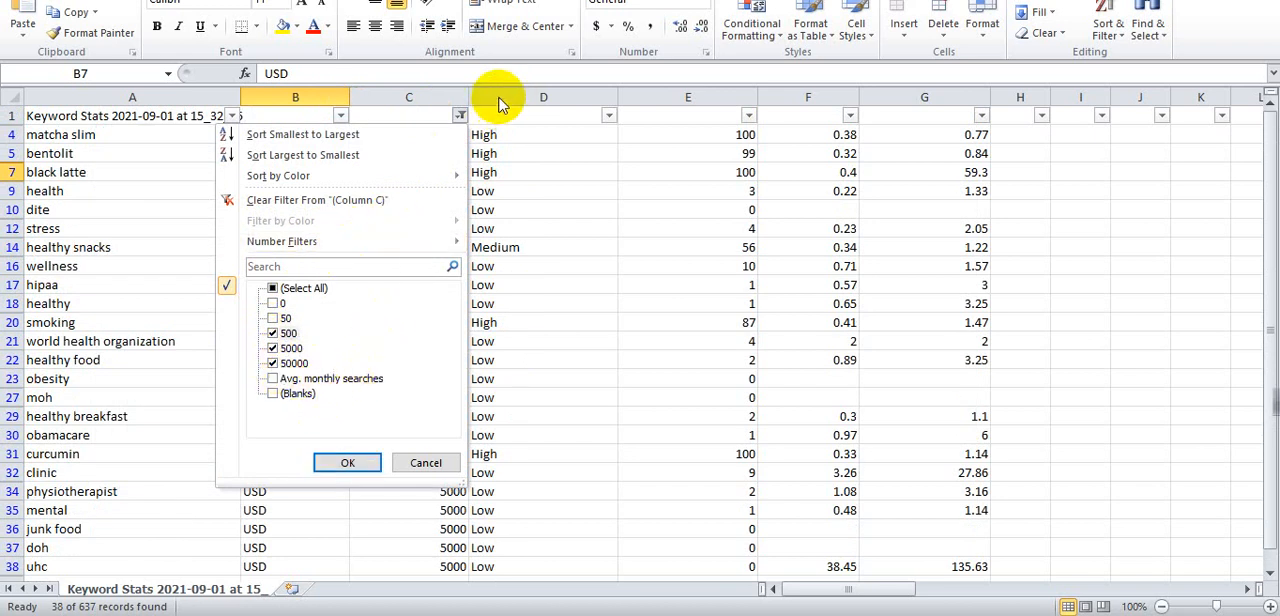
left_click(341, 463)
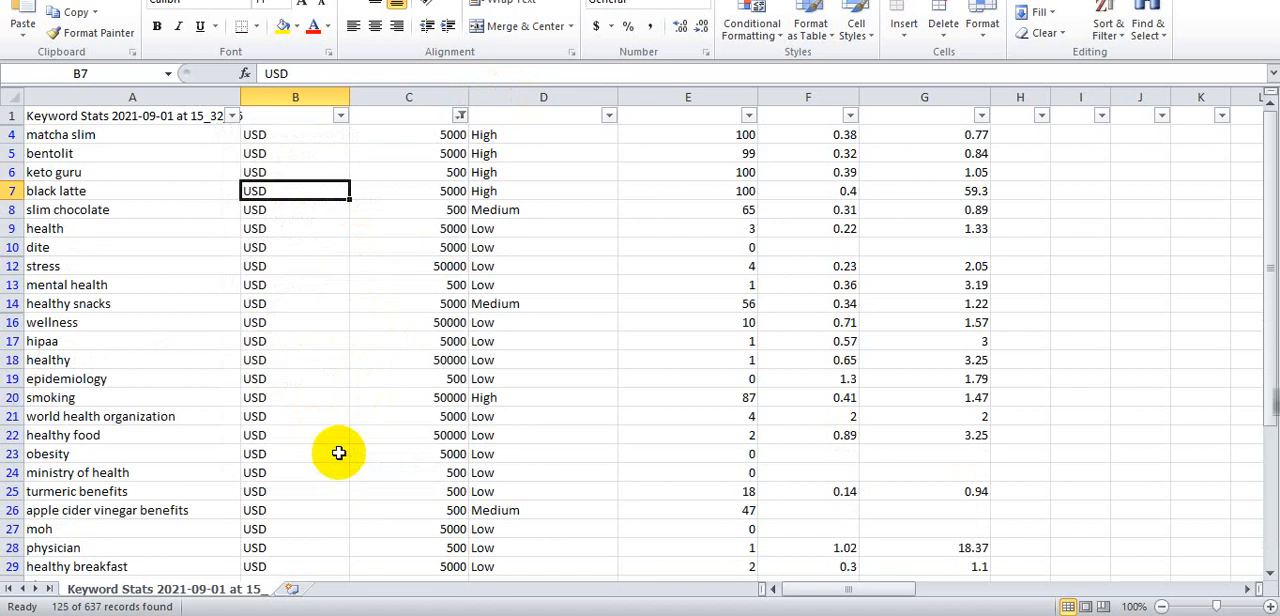
- Filter the competition column to exclude Low, keeping High and Medium
left_click(608, 115)
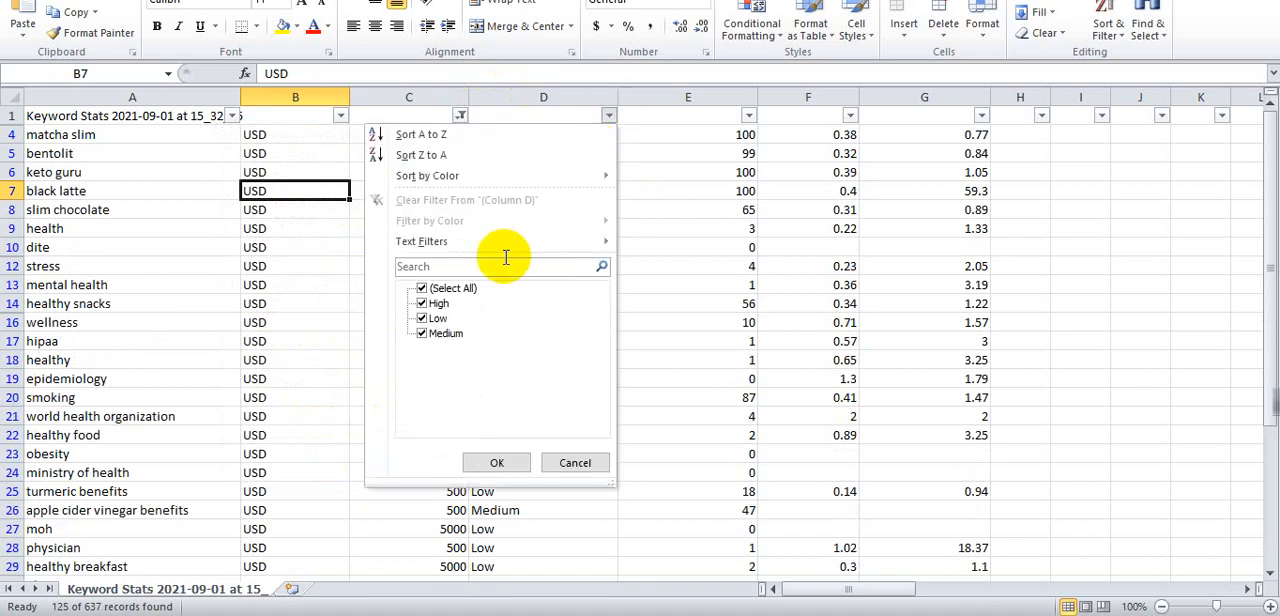
left_click(424, 320)
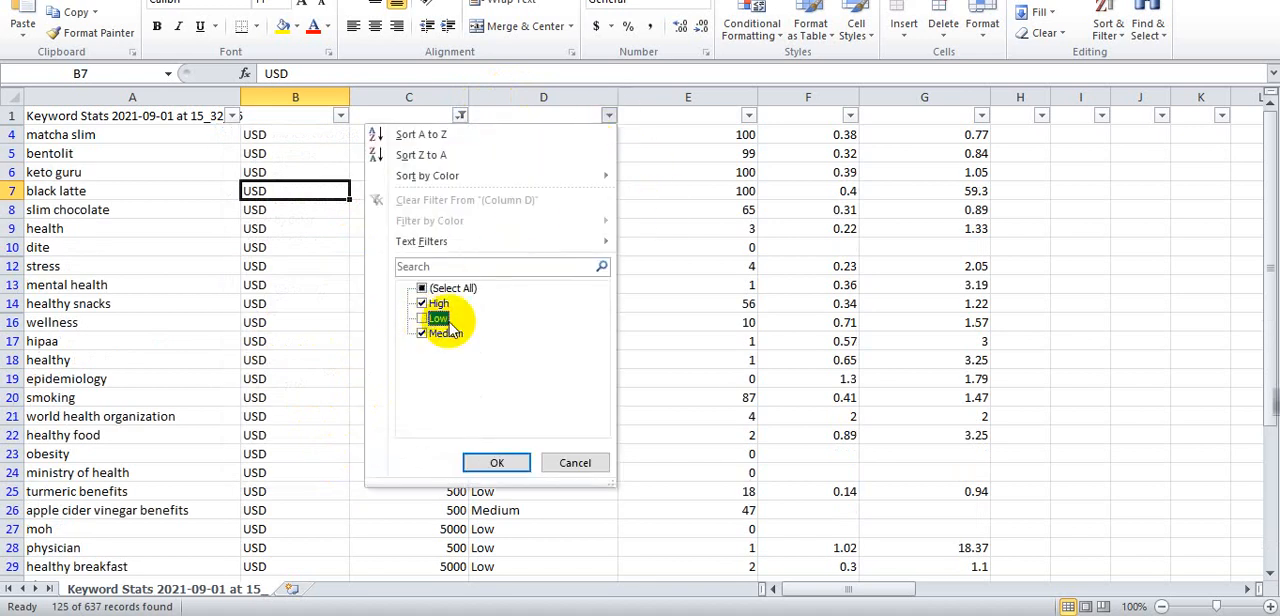
left_click(497, 463)
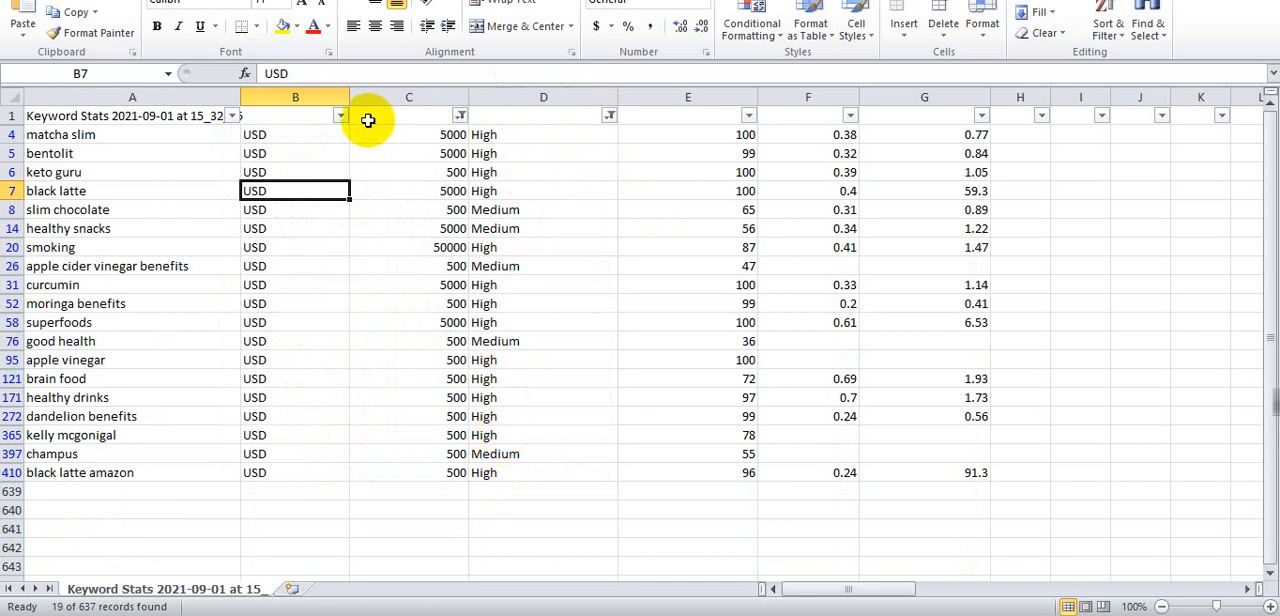
- Add 50 to the Avg. monthly searches filter so all values are selected
left_click(462, 118)
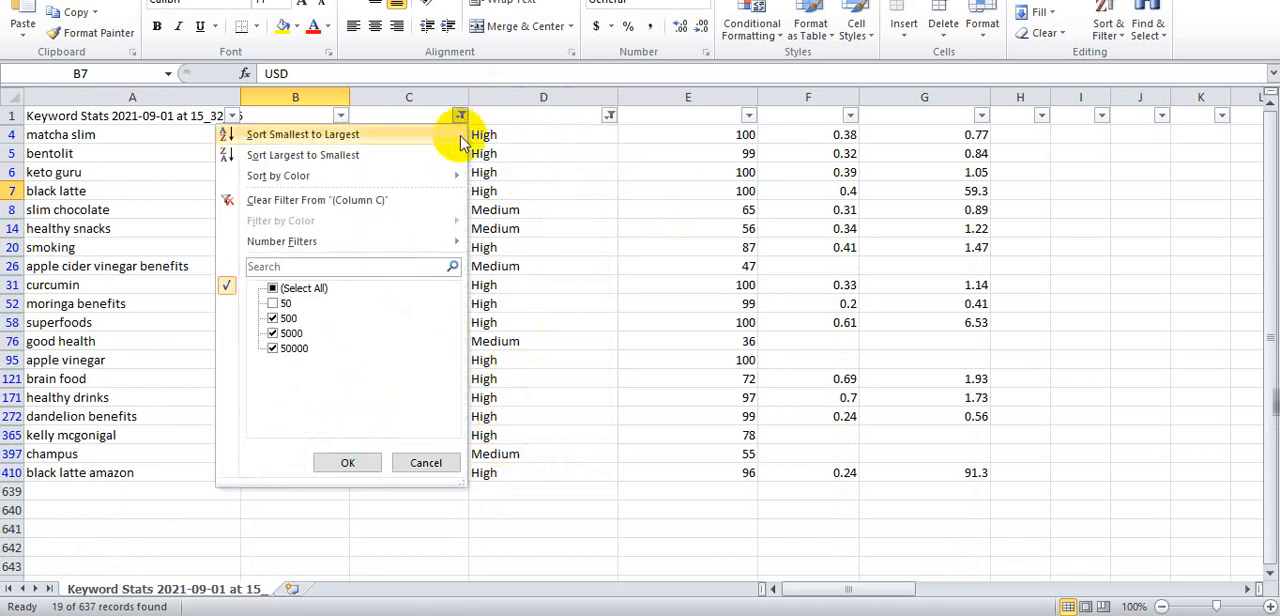
left_click(278, 303)
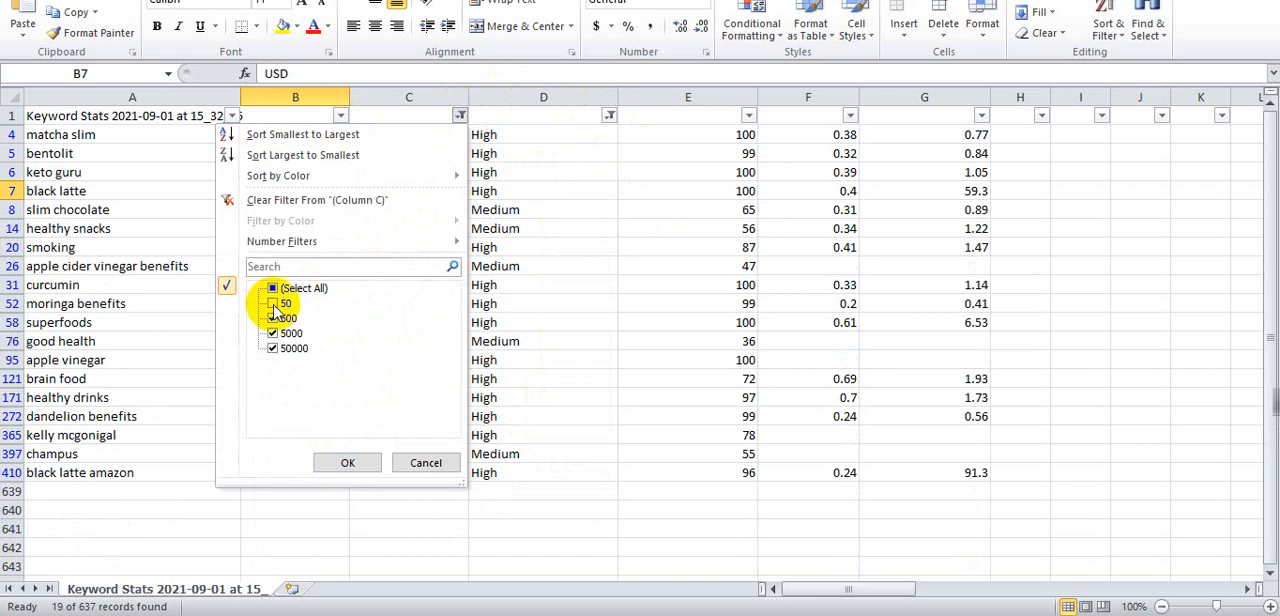
left_click(347, 462)
- Scroll through the filtered High and Medium competition keywords and reopen the Avg. monthly searches filter
scroll(487, 322, "down", 20)
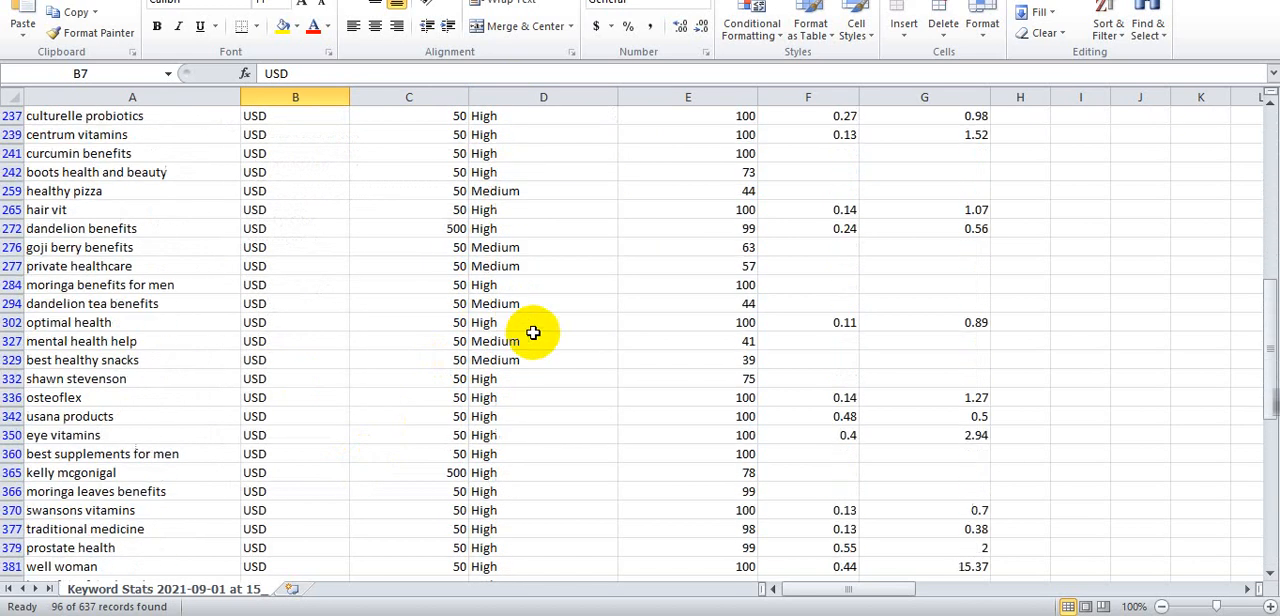
scroll(310, 400, "down", 10)
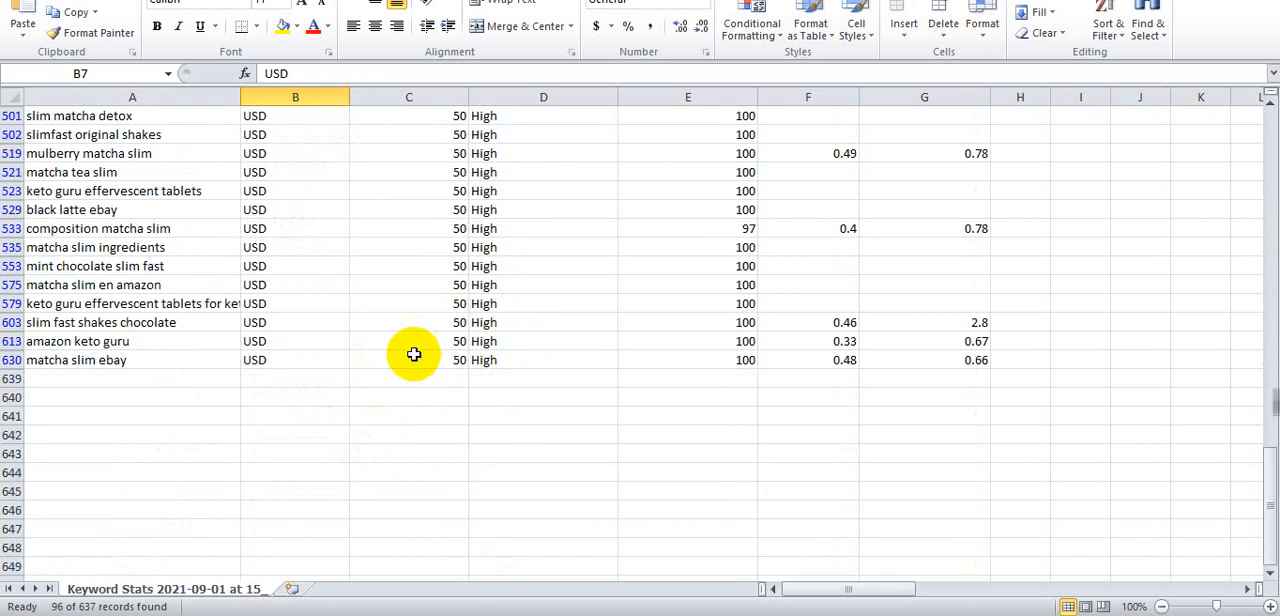
scroll(414, 357, "up", 13)
scroll(414, 354, "down", 10)
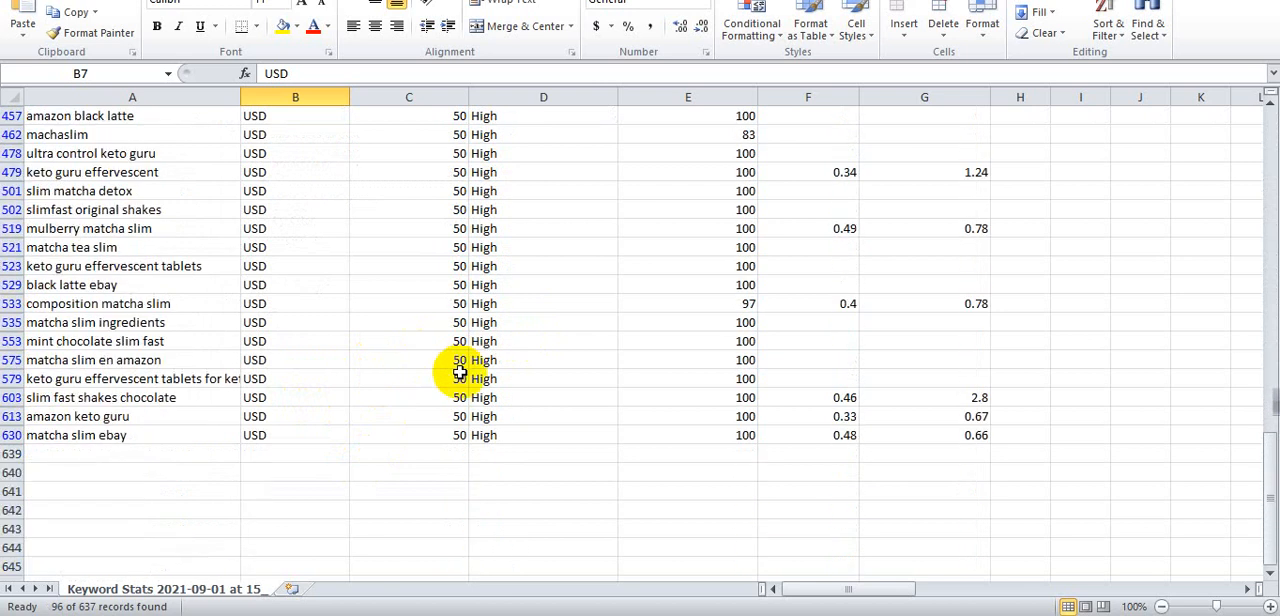
scroll(450, 338, "up", 20)
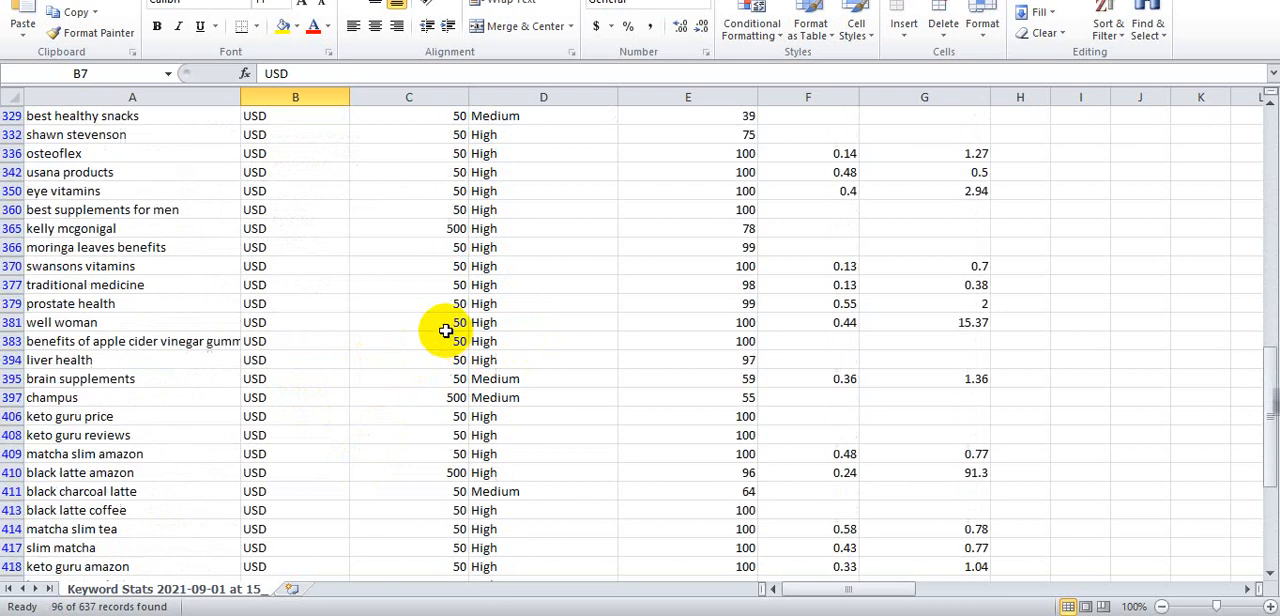
scroll(435, 281, "up", 4)
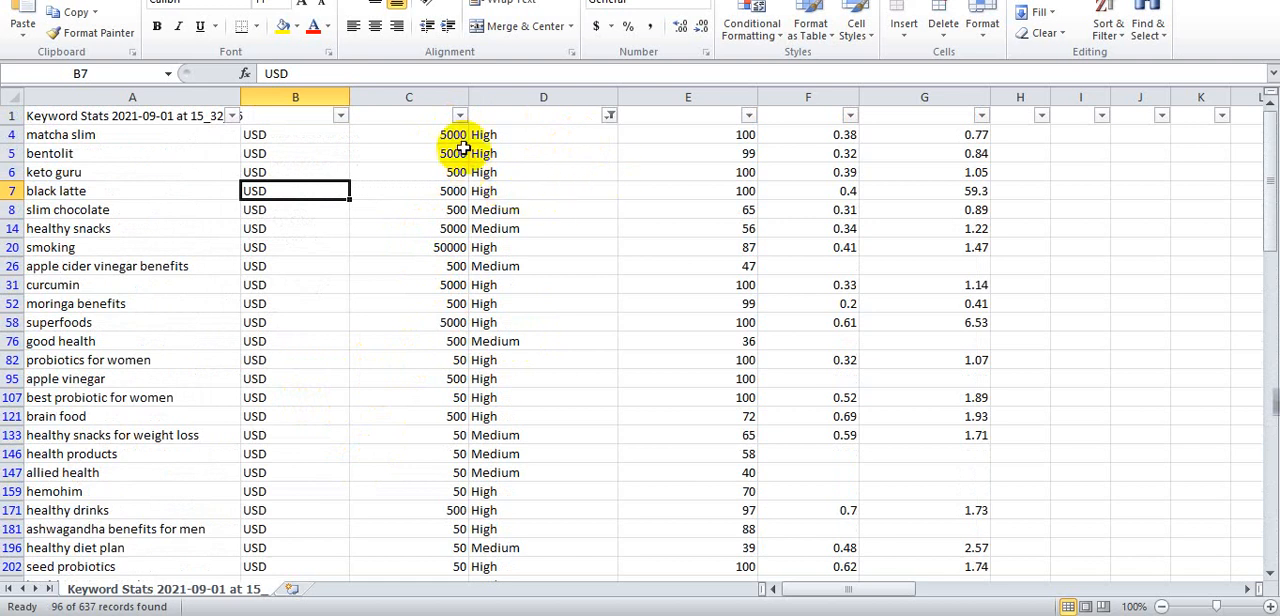
left_click(459, 116)
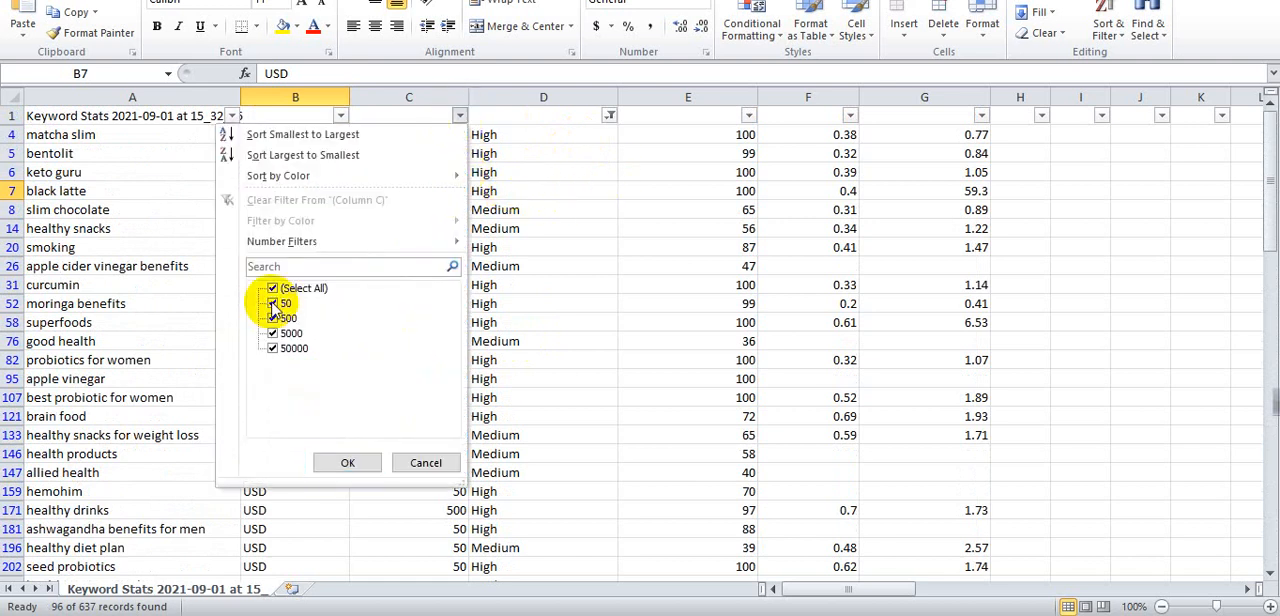
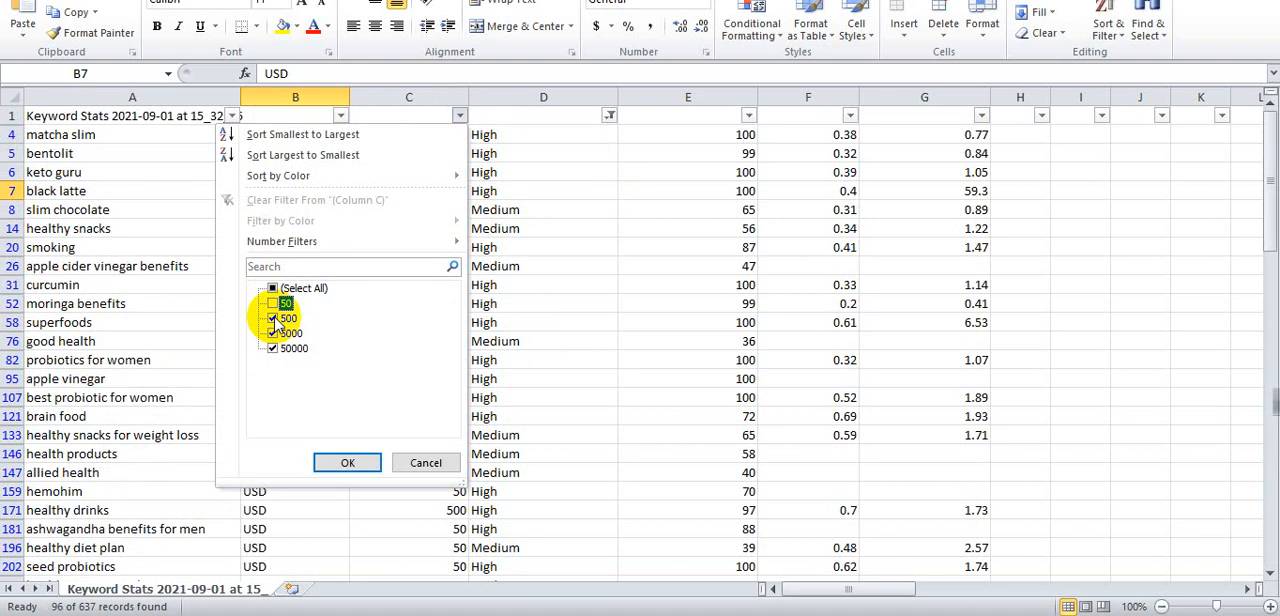
- Apply the Avg. monthly searches filter keeping only 500, 5000 and 50000, and open the competition filter
left_click(347, 464)
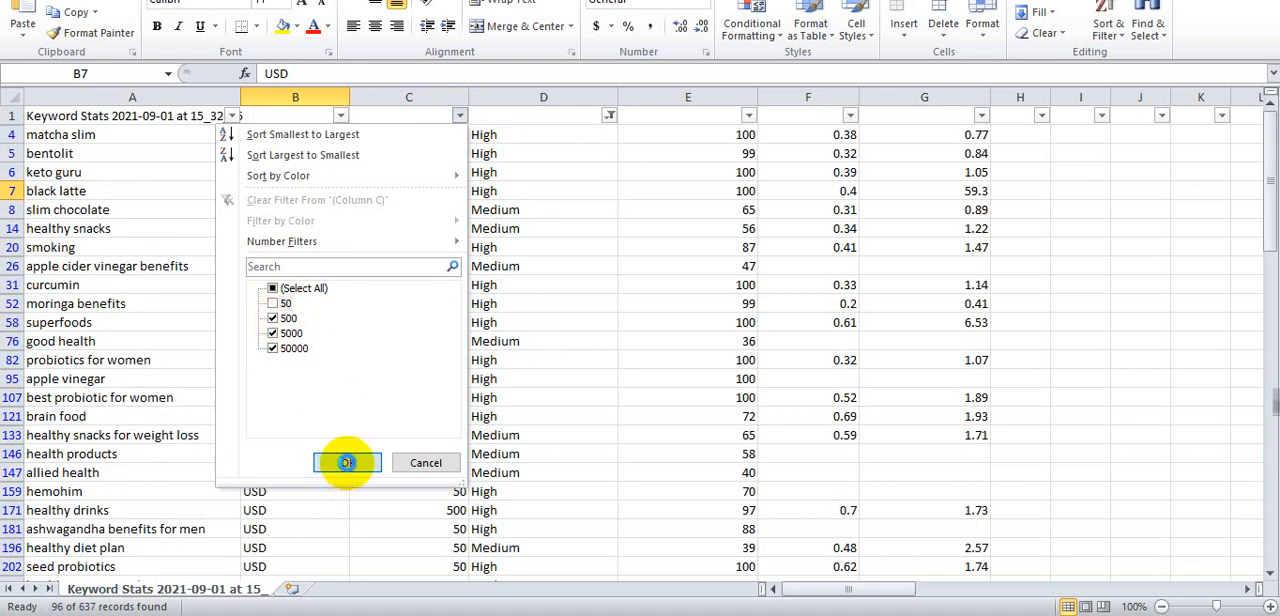
left_click(620, 115)
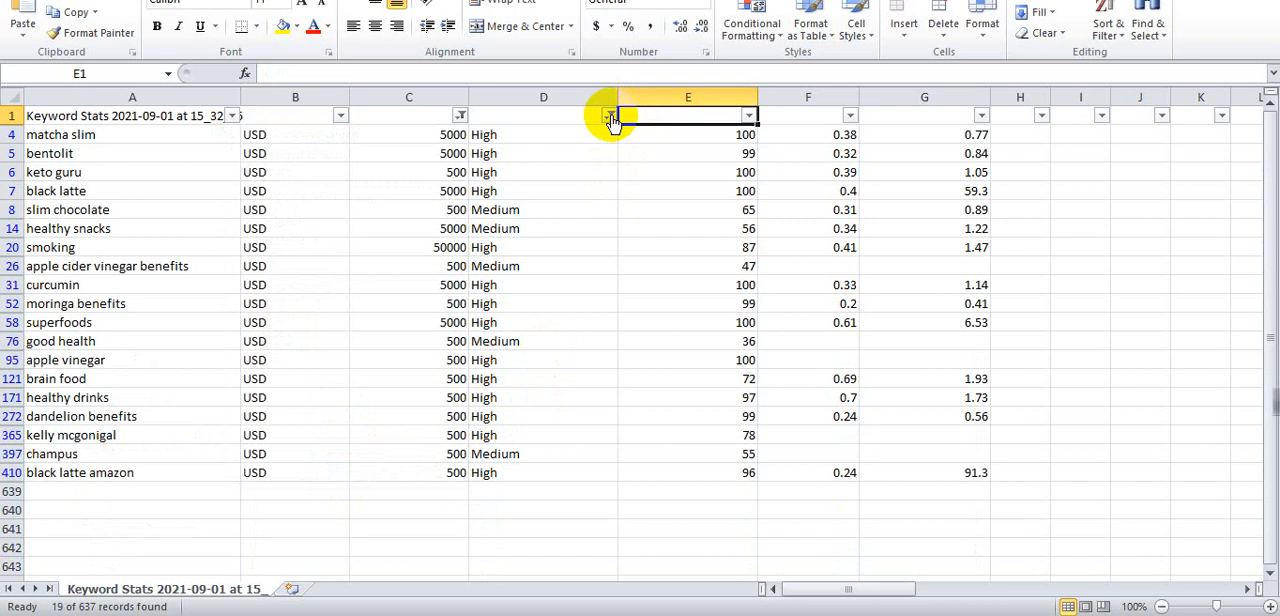
left_click(609, 116)
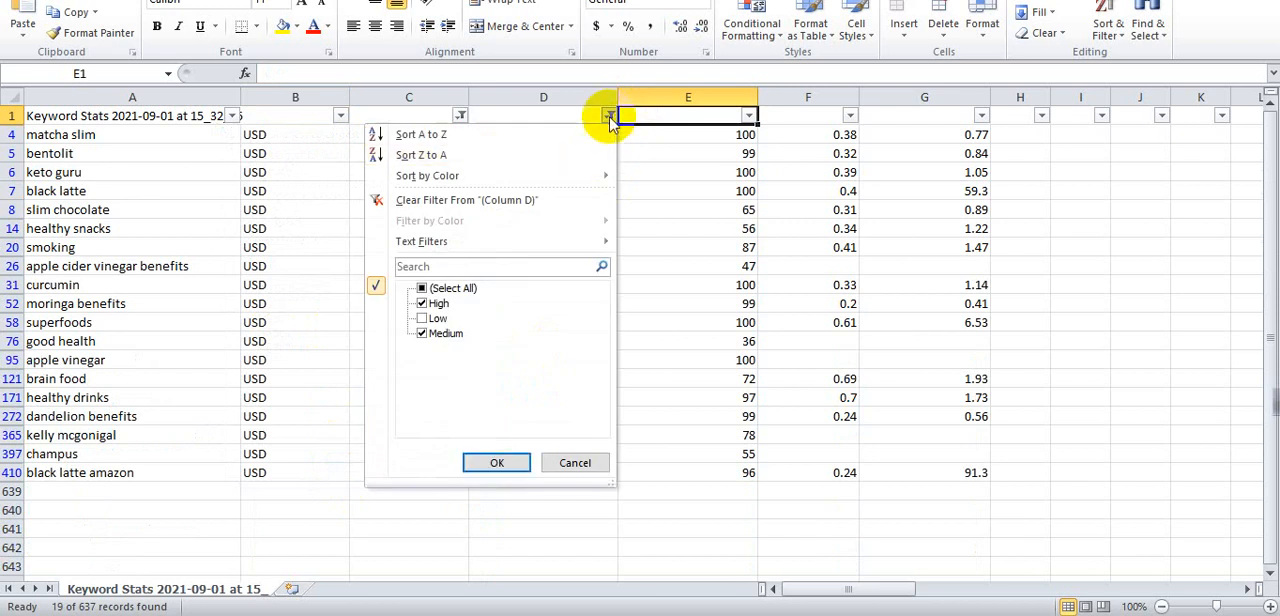
left_click(609, 115)
- Reselect 50 in the Avg. monthly searches filter so all search volumes are shown
left_click(460, 116)
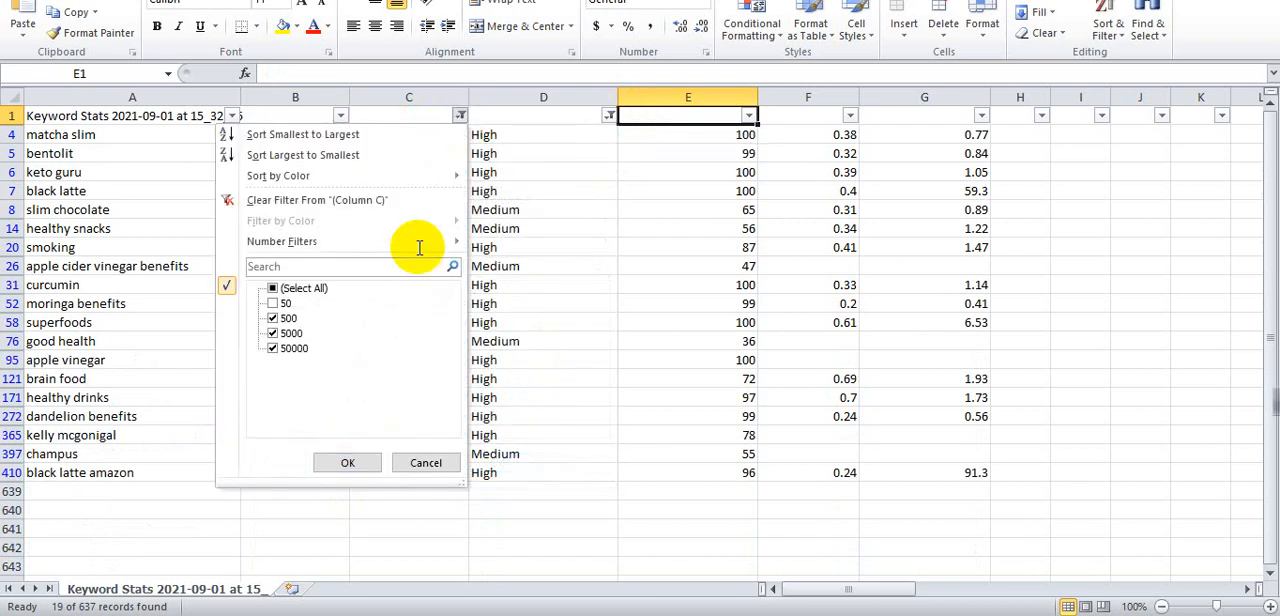
left_click(270, 303)
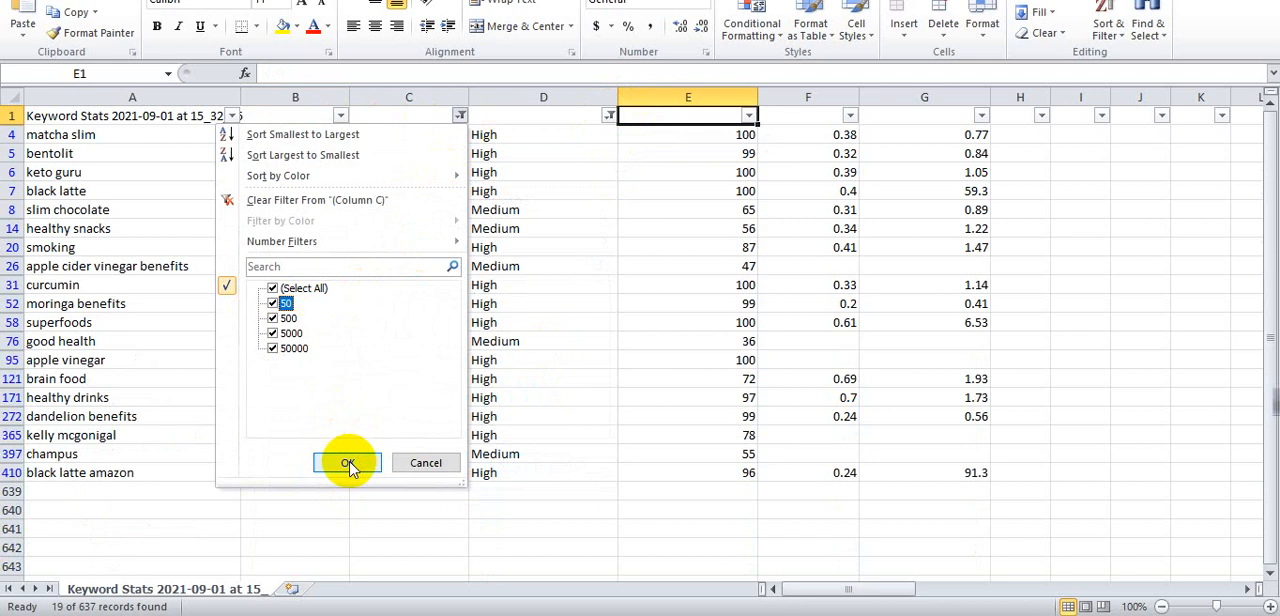
left_click(348, 465)
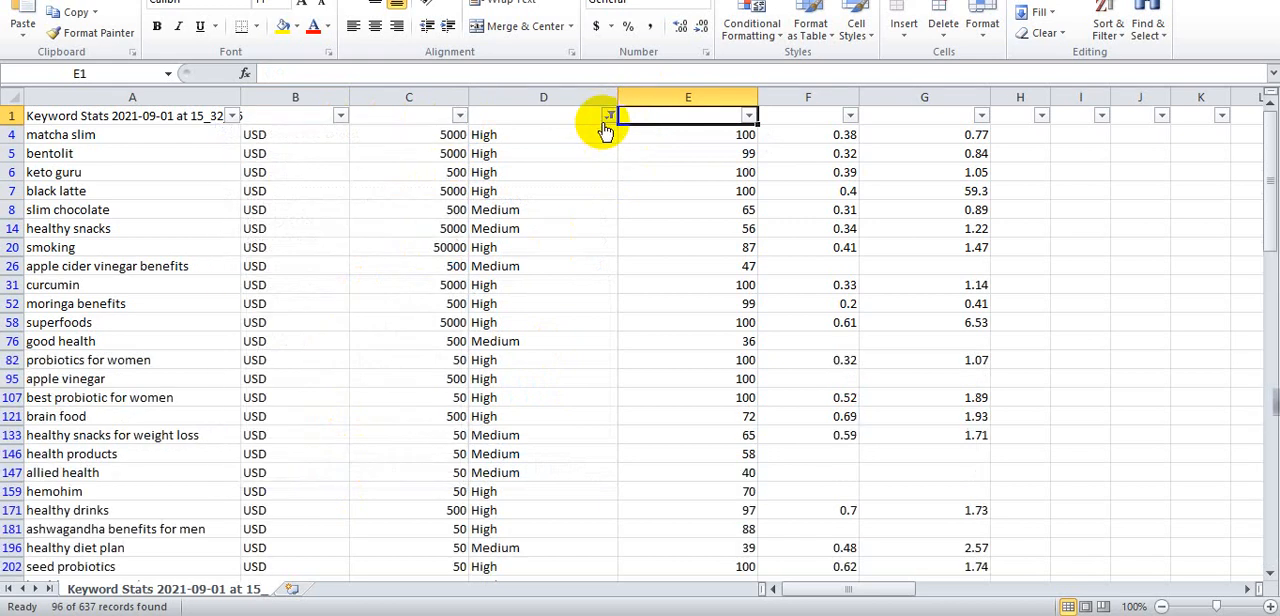
- Include Low in the competition filter so High, Low and Medium keywords are all shown
left_click(607, 117)
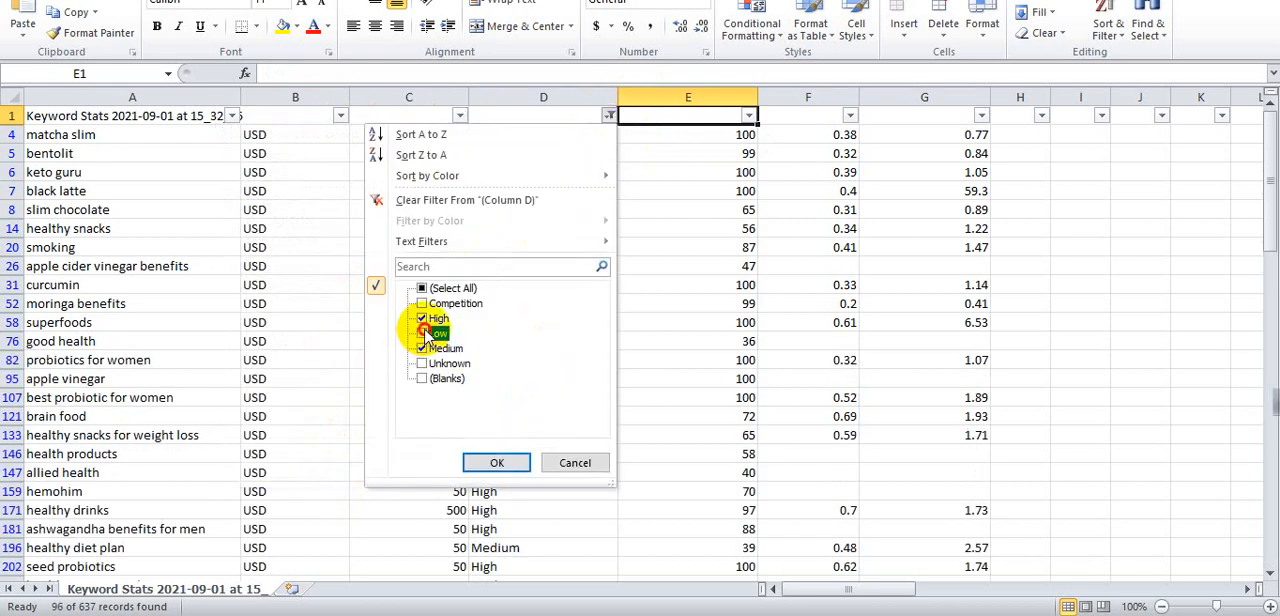
left_click(505, 461)
- Set the Avg. monthly searches filter to show only 5000 and 50000
scroll(580, 296, "down", 17)
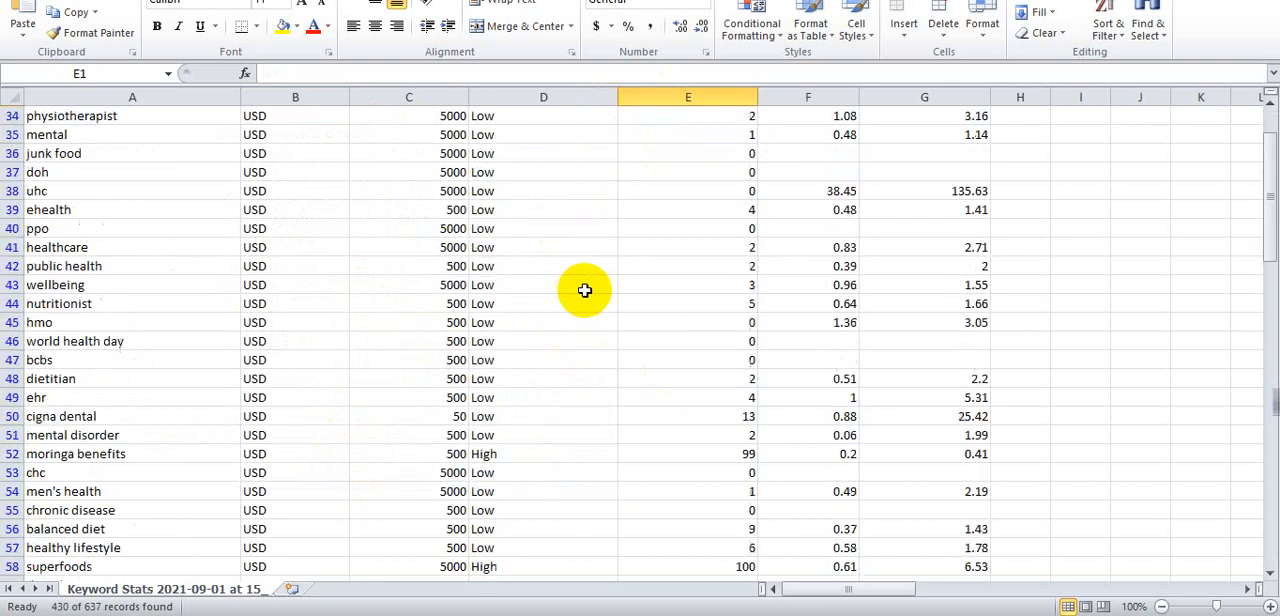
scroll(572, 303, "up", 14)
scroll(464, 125, "up", 3)
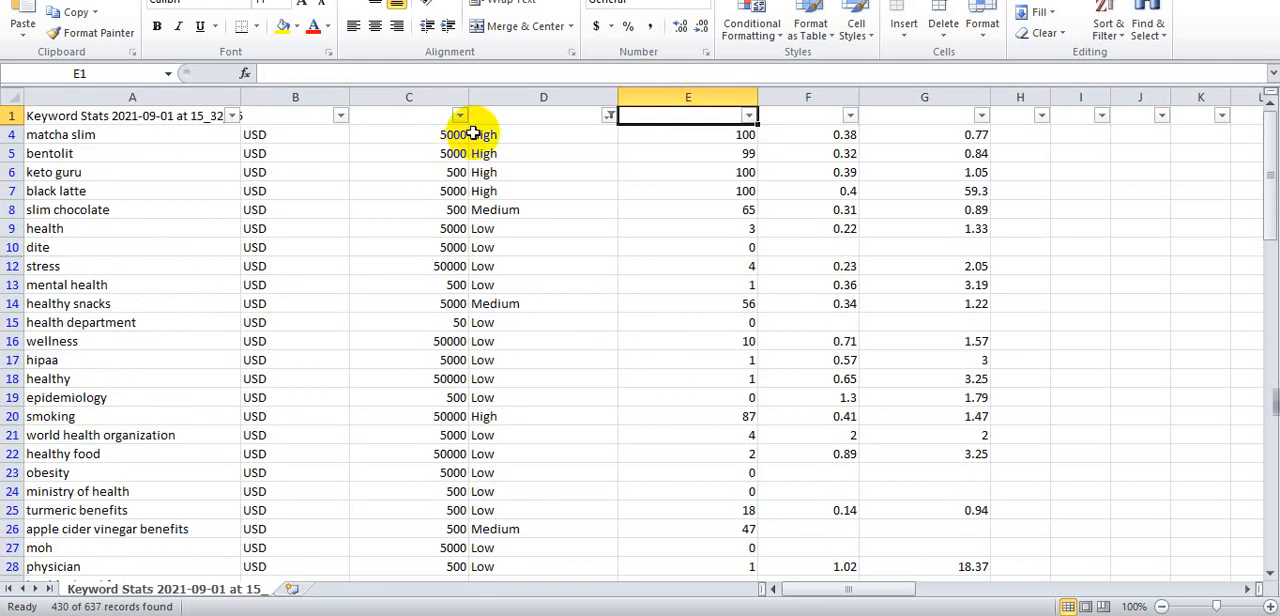
left_click(457, 117)
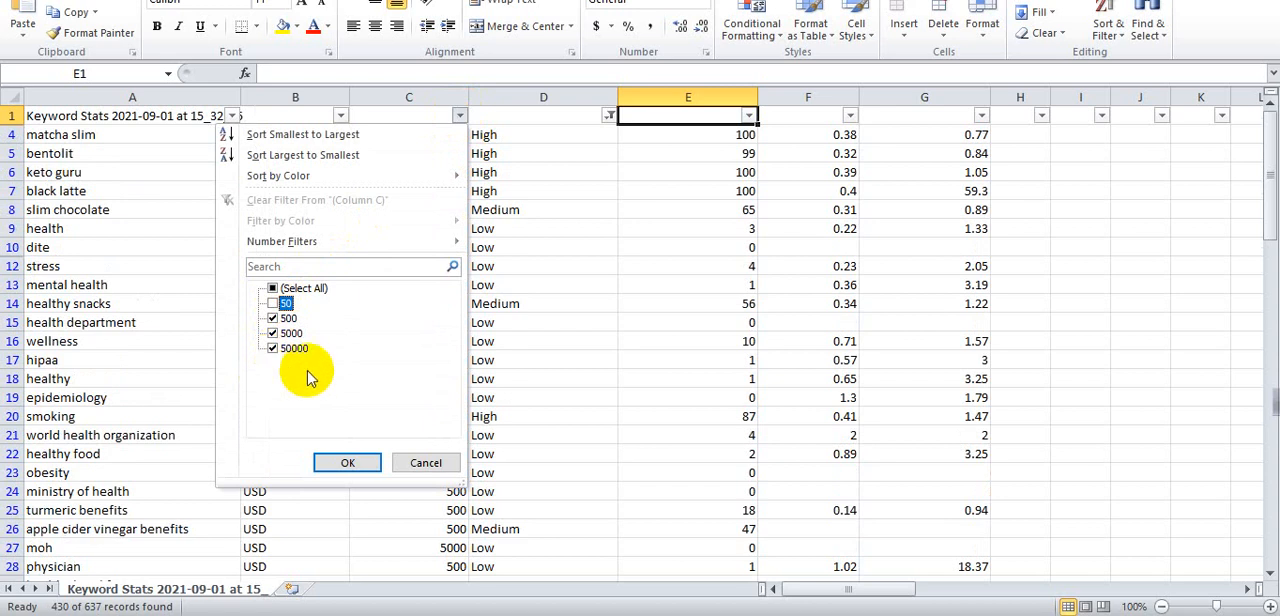
left_click(269, 319)
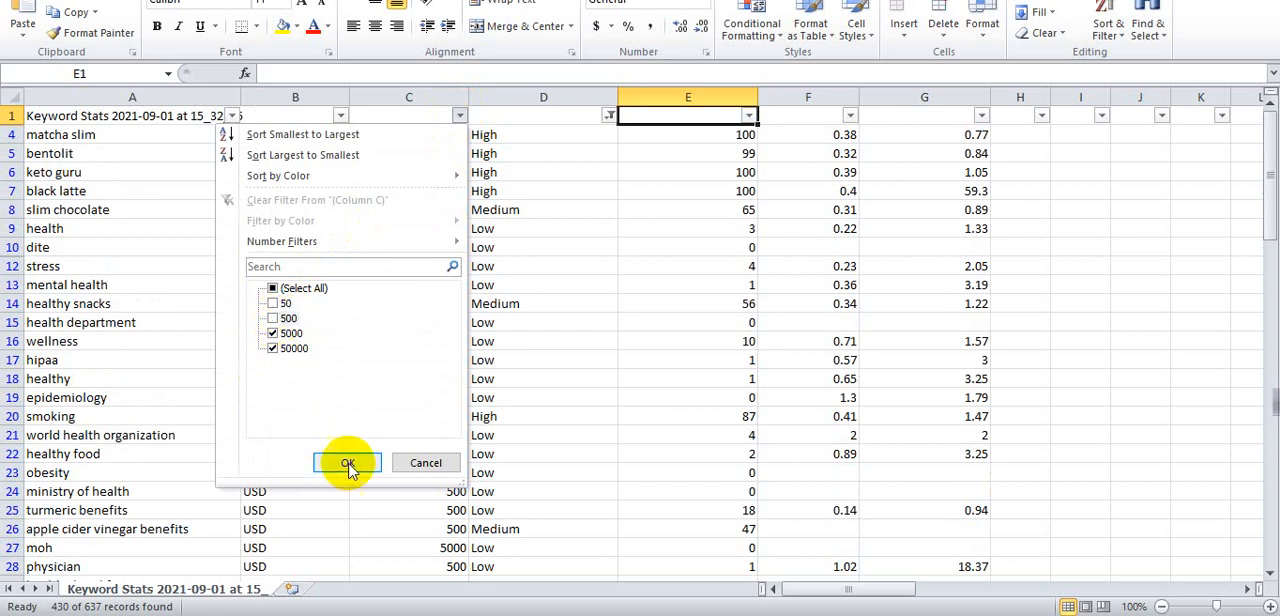
left_click(347, 462)
- Scroll through the keywords with 5000 and 50000 monthly searches
scroll(400, 300, "down", 6)
scroll(430, 272, "down", 4)
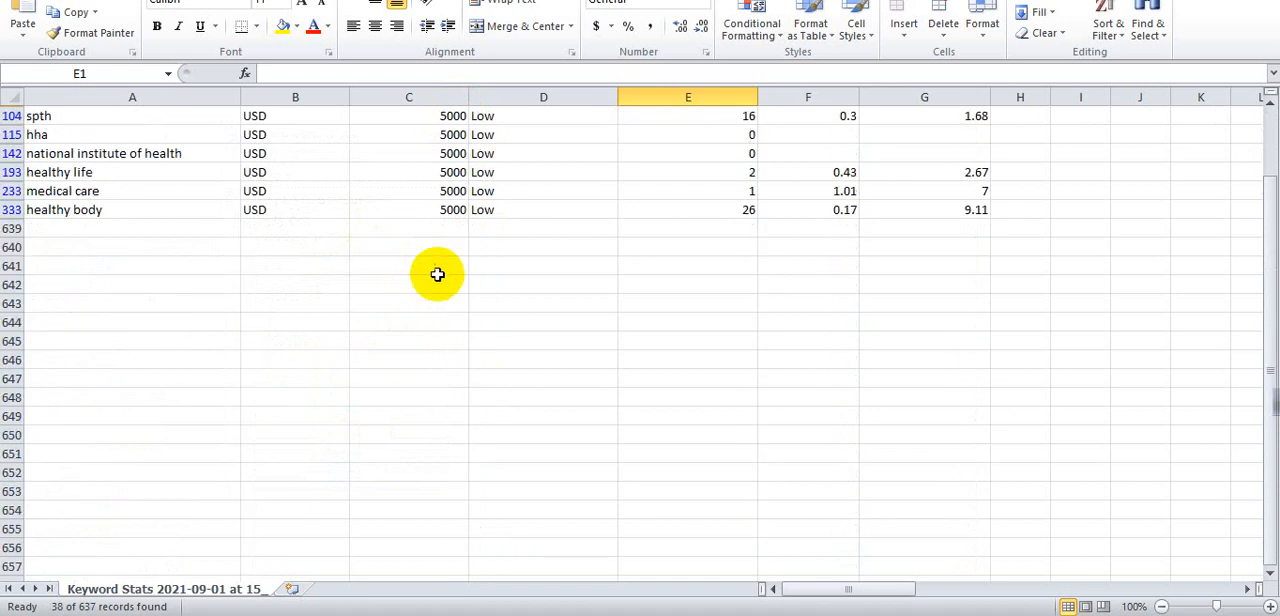
scroll(443, 280, "up", 11)
scroll(443, 280, "down", 11)
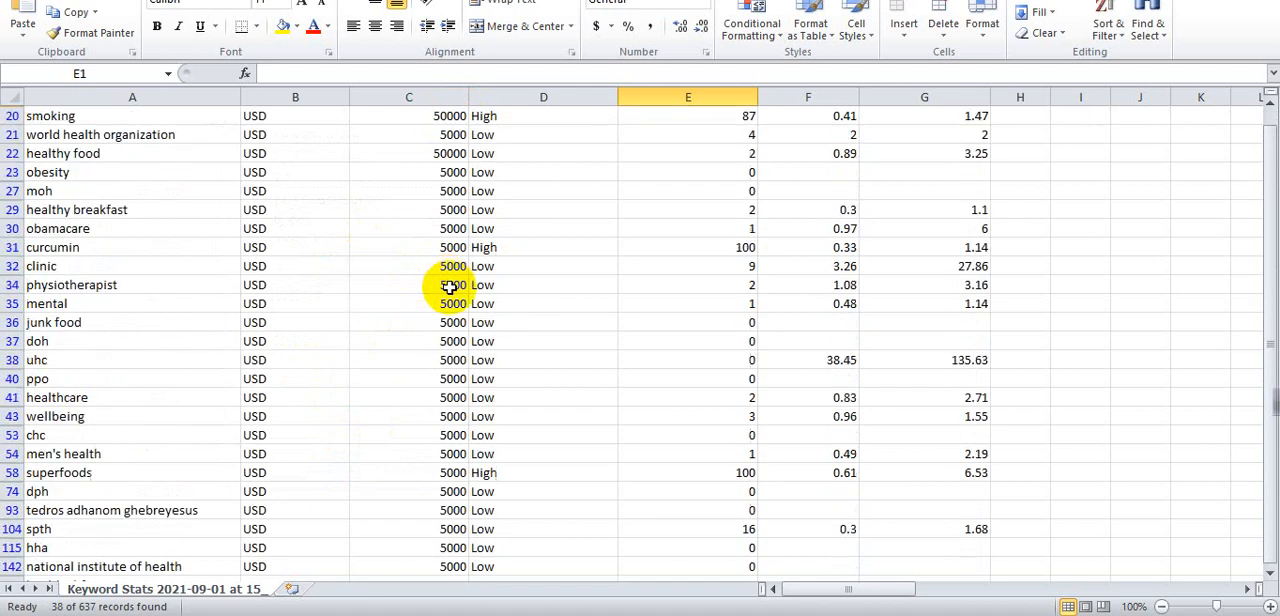
scroll(250, 350, "up", 3)
scroll(100, 360, "up", 8)
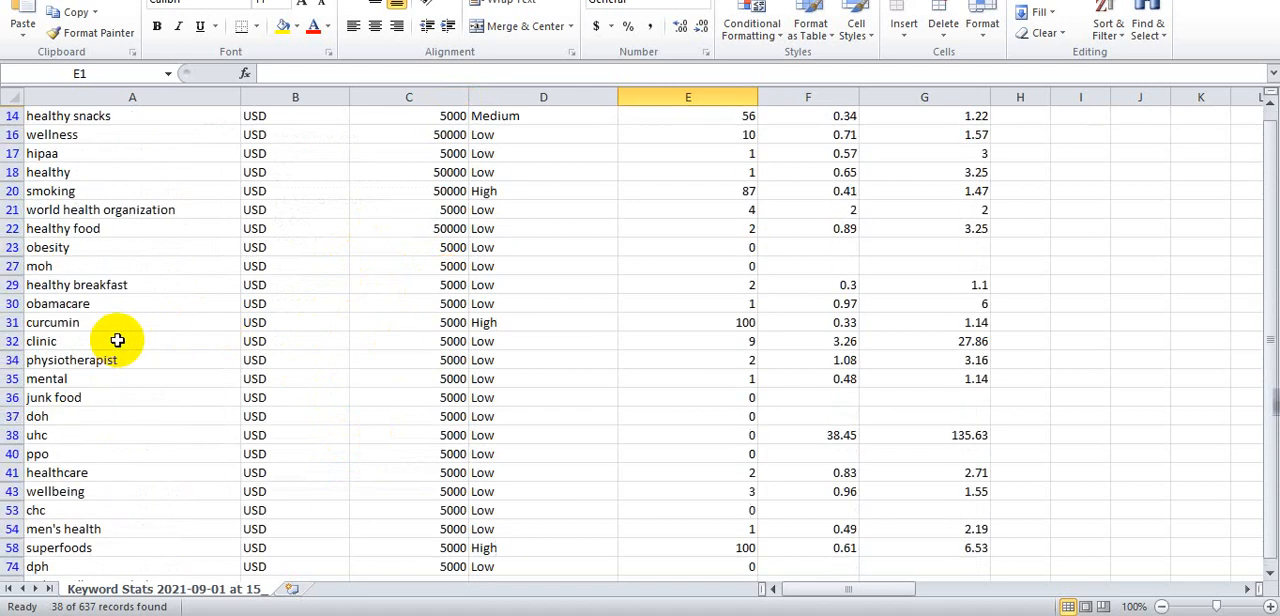
scroll(117, 341, "down", 6)
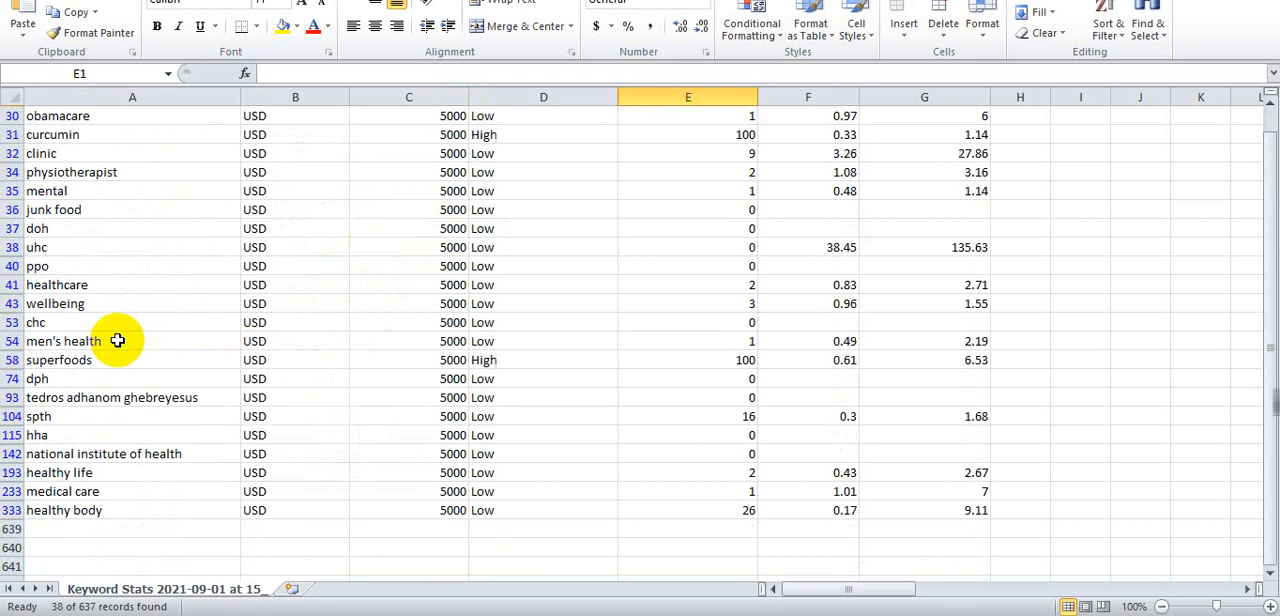
scroll(110, 352, "up", 6)
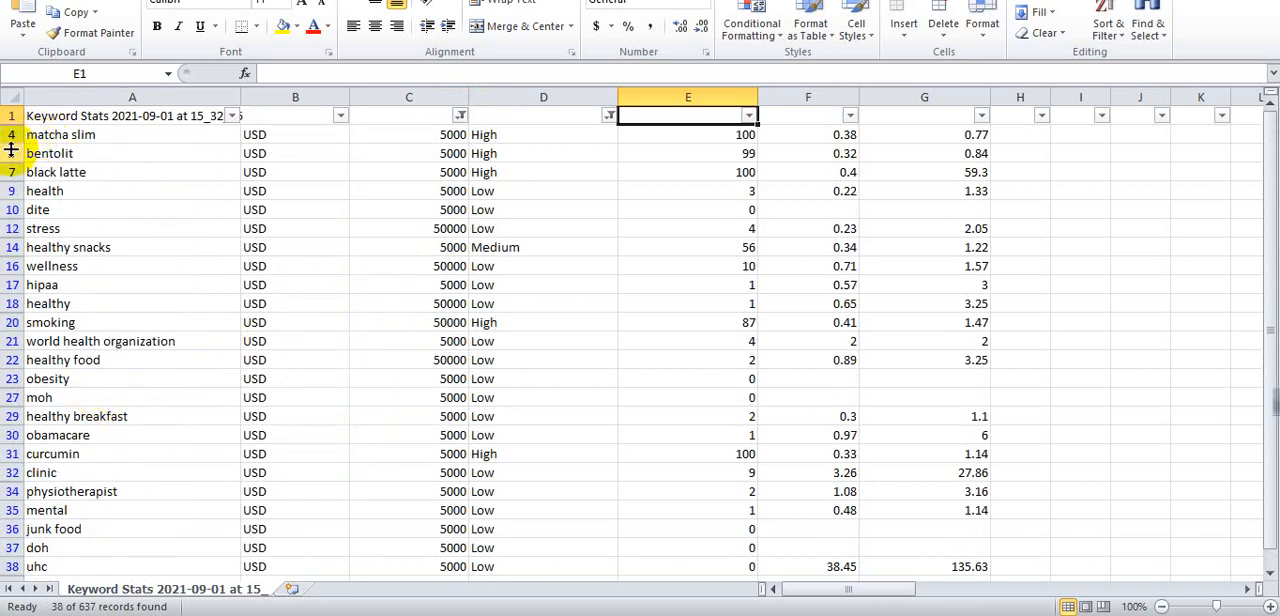
- Select and copy the whole filtered keyword column A
left_click(136, 131)
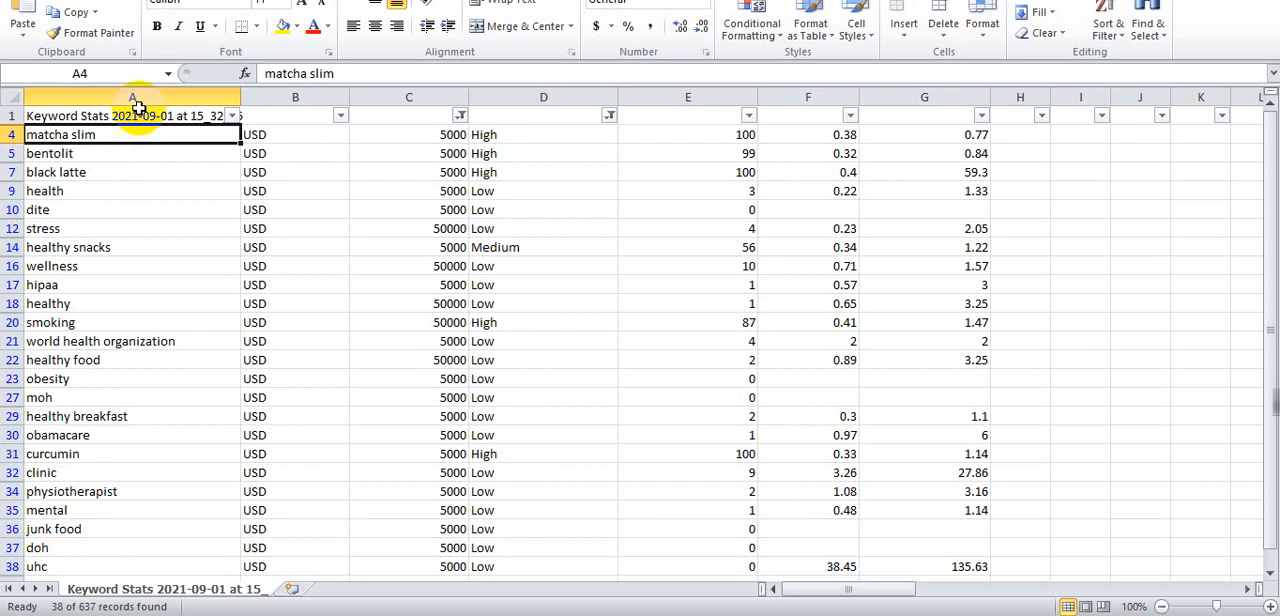
left_click(137, 100)
scroll(190, 303, "down", 9)
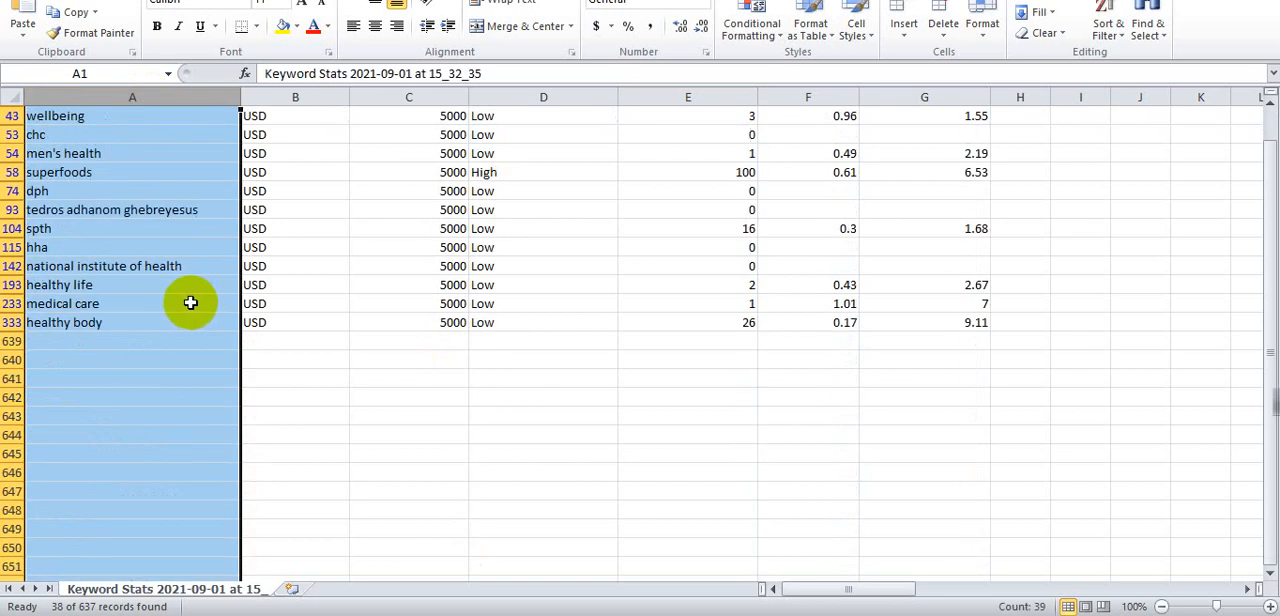
scroll(190, 303, "up", 9)
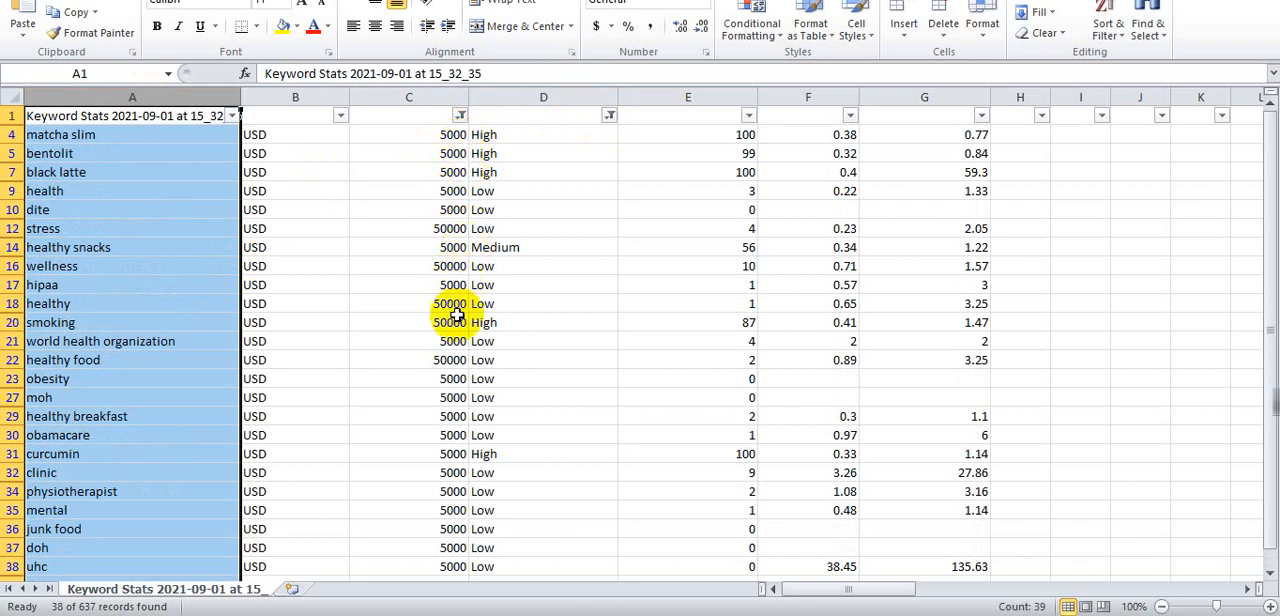
scroll(443, 540, "down", 5)
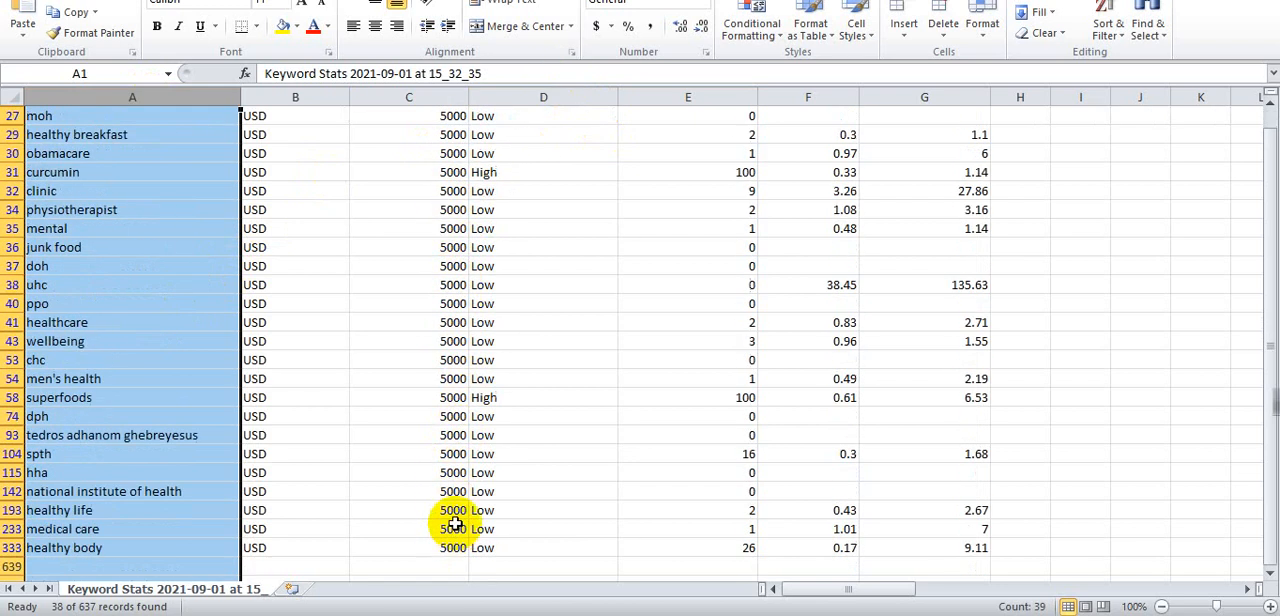
scroll(453, 515, "up", 3)
scroll(453, 512, "up", 2)
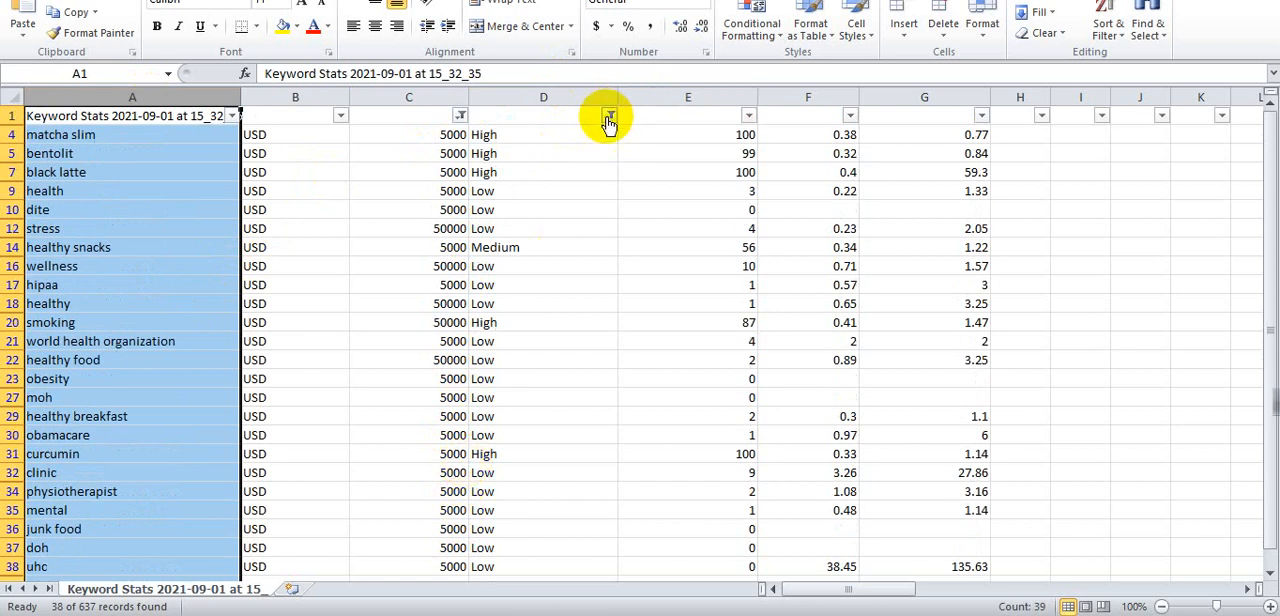
left_click(609, 116)
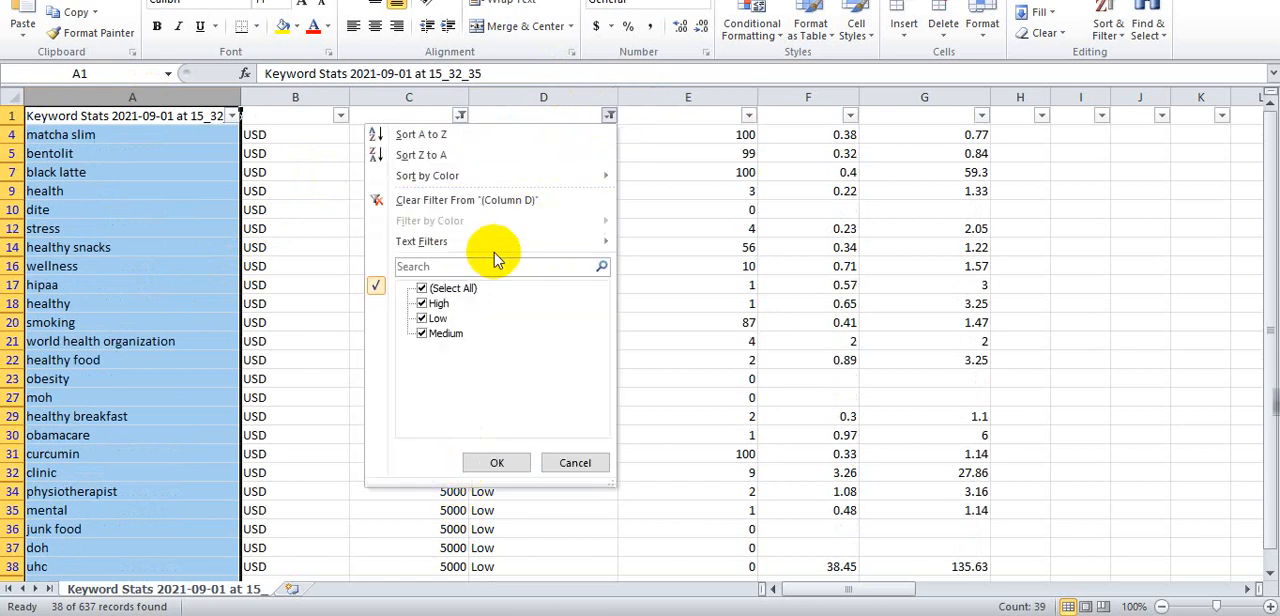
left_click(609, 116)
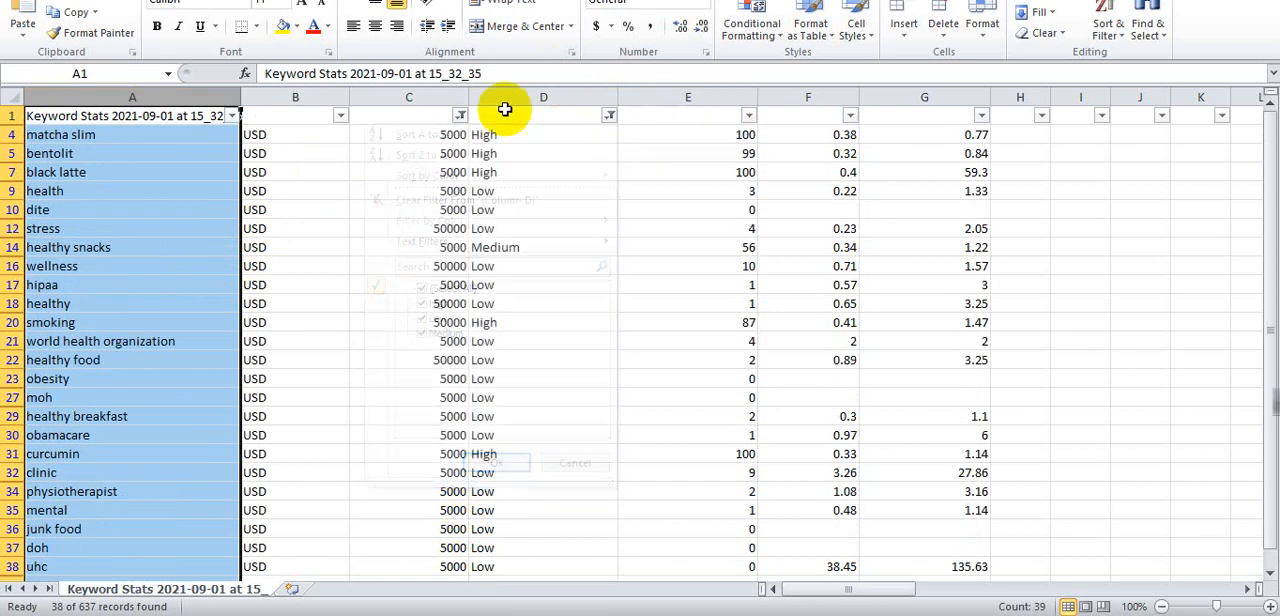
right_click(141, 97)
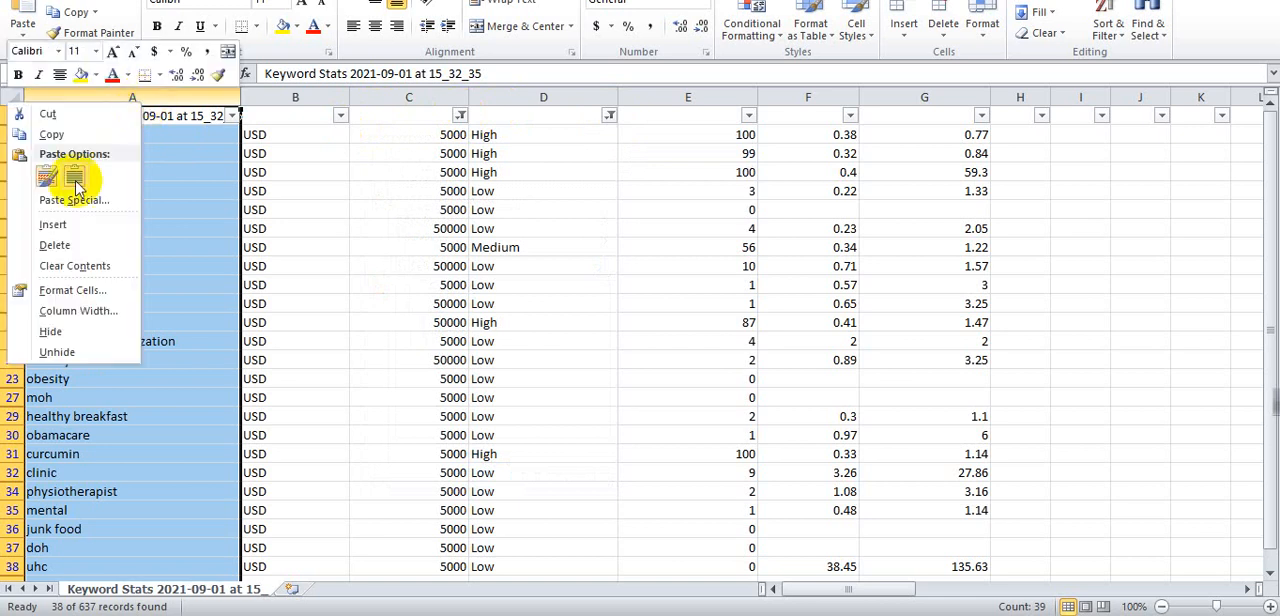
left_click(48, 127)
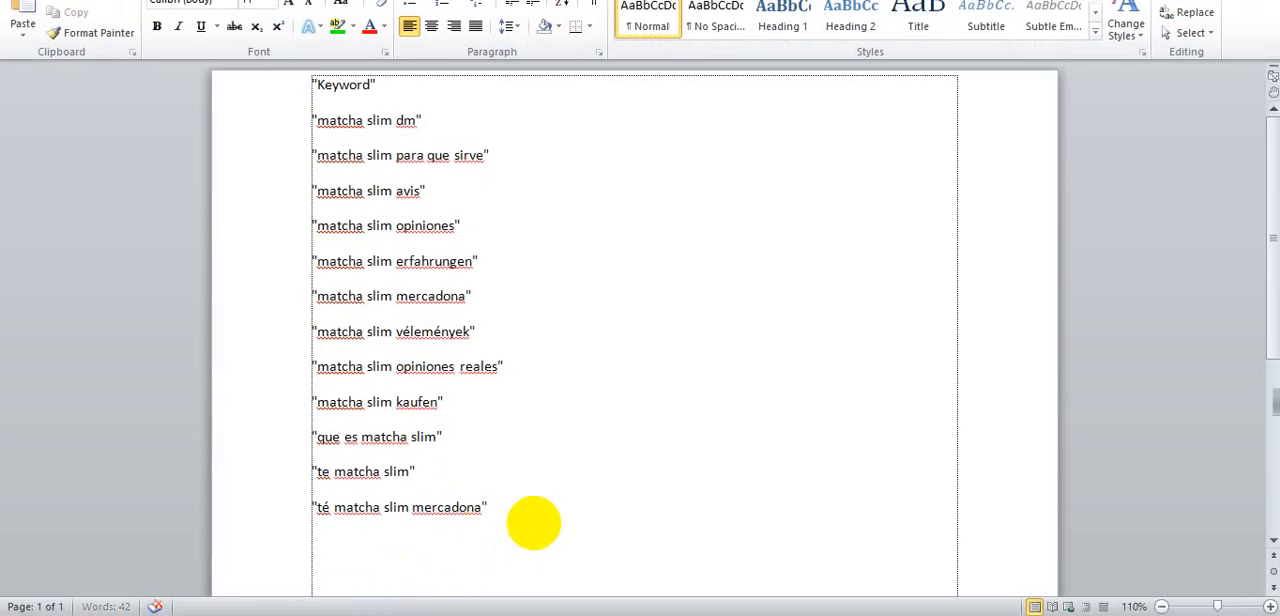
- Paste the copied keywords into the Word document below the existing list and delete the header text in the first cell
scroll(533, 522, "down", 2)
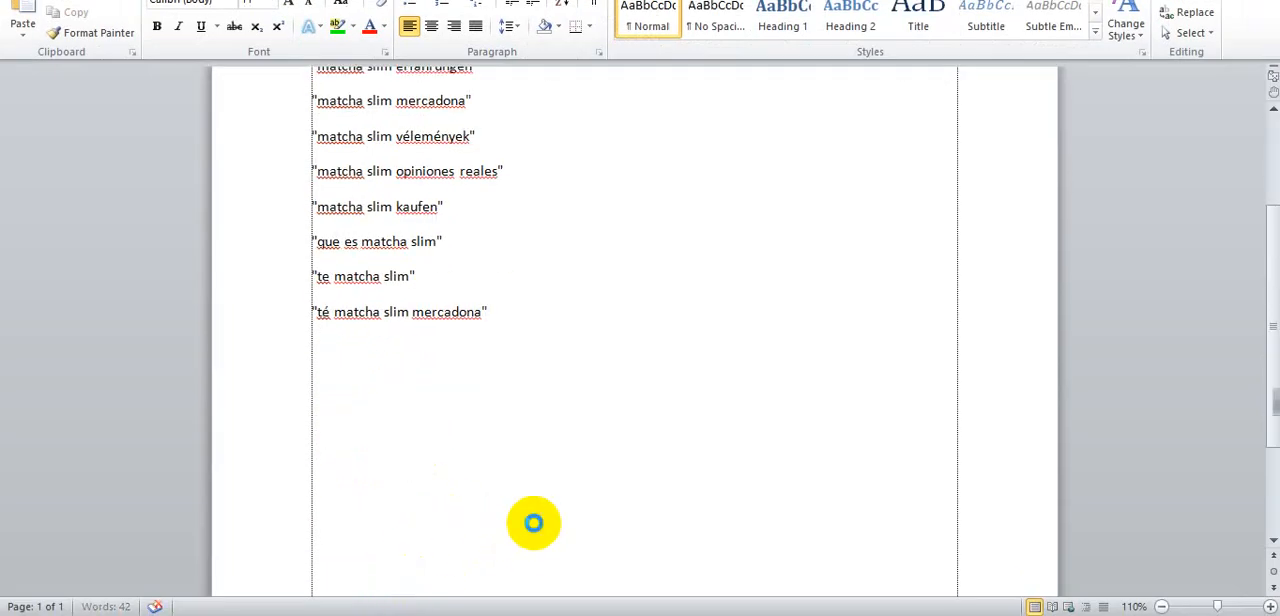
key("ctrl+v")
scroll(533, 522, "up", 6)
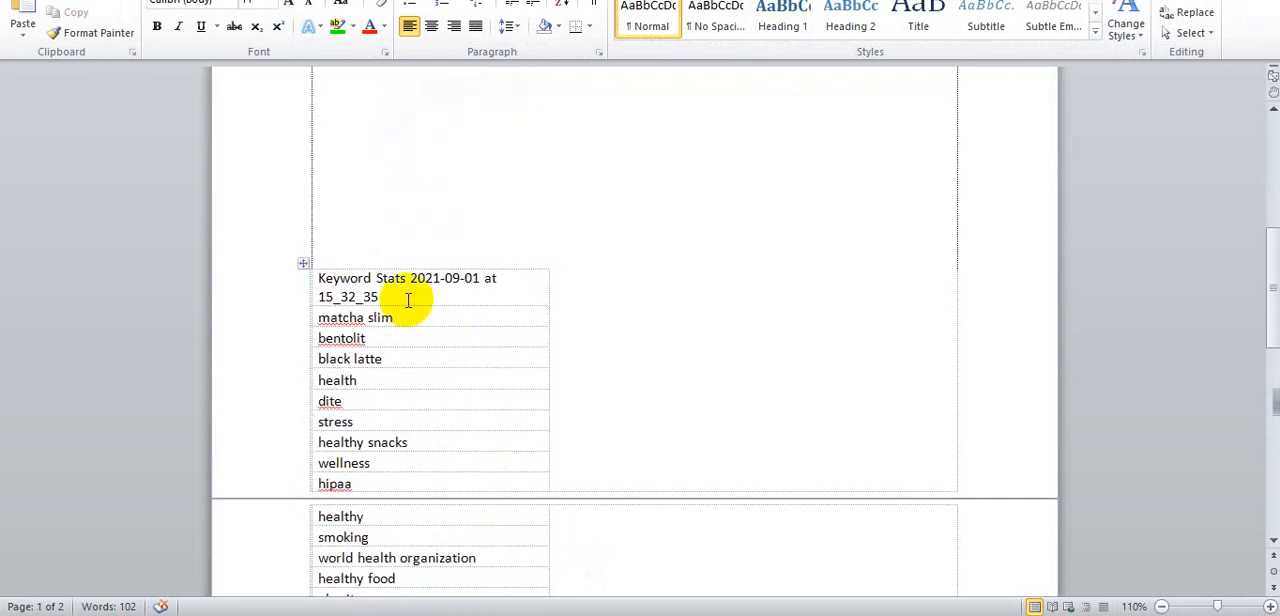
left_click_drag(408, 300, 318, 278)
key("Delete")
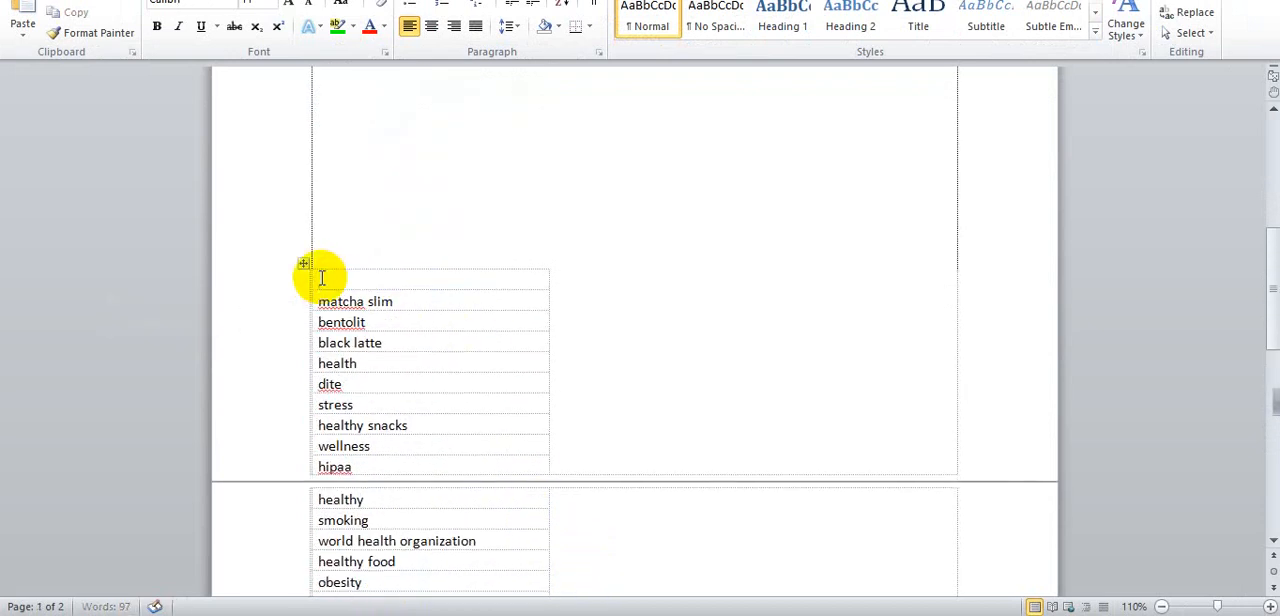
- Delete the keywords from matcha slim through moh in the pasted table and switch back to Google Ads Keyword Planner
scroll(366, 291, "down", 9)
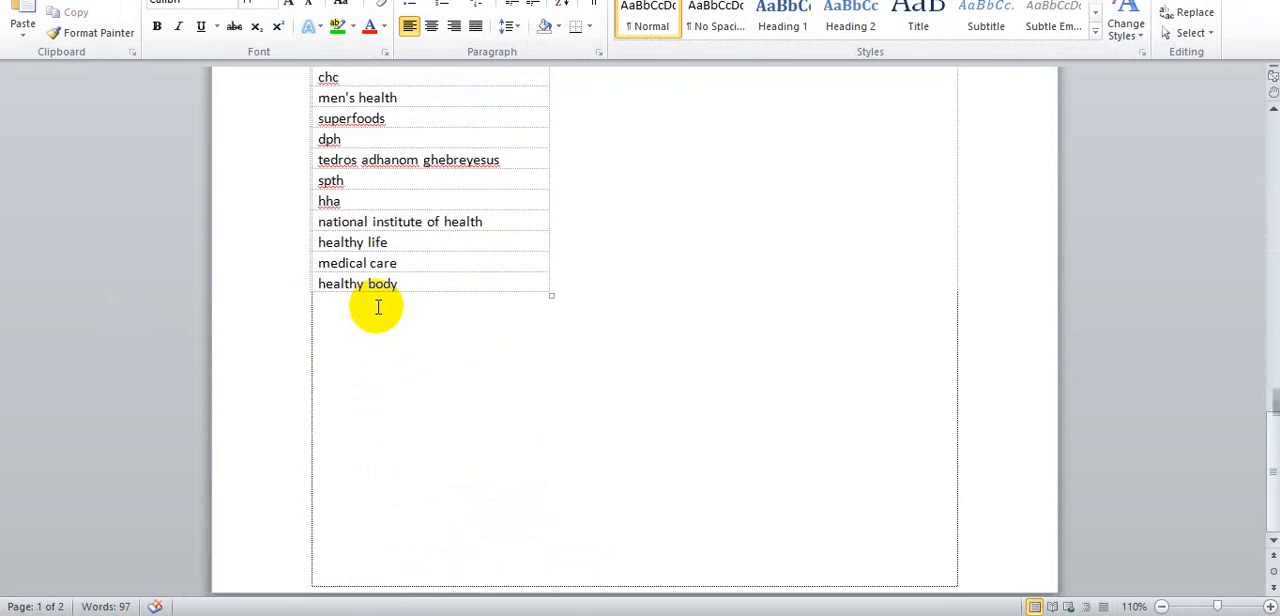
scroll(382, 298, "up", 3)
scroll(382, 298, "up", 10)
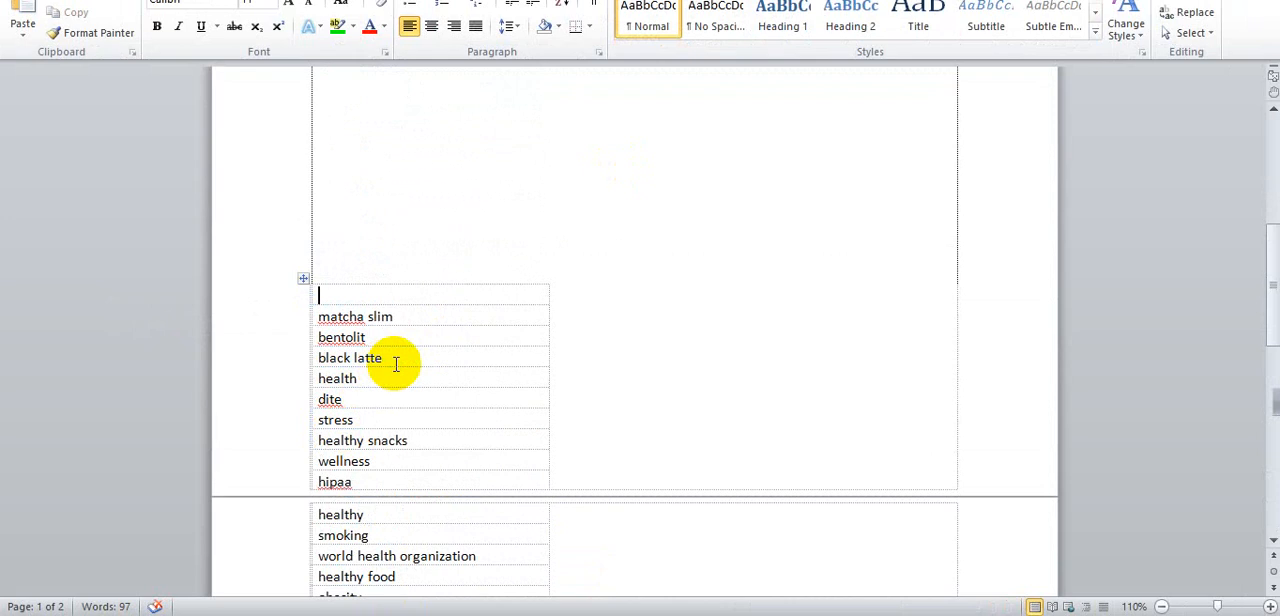
scroll(396, 365, "down", 3)
scroll(391, 363, "up", 5)
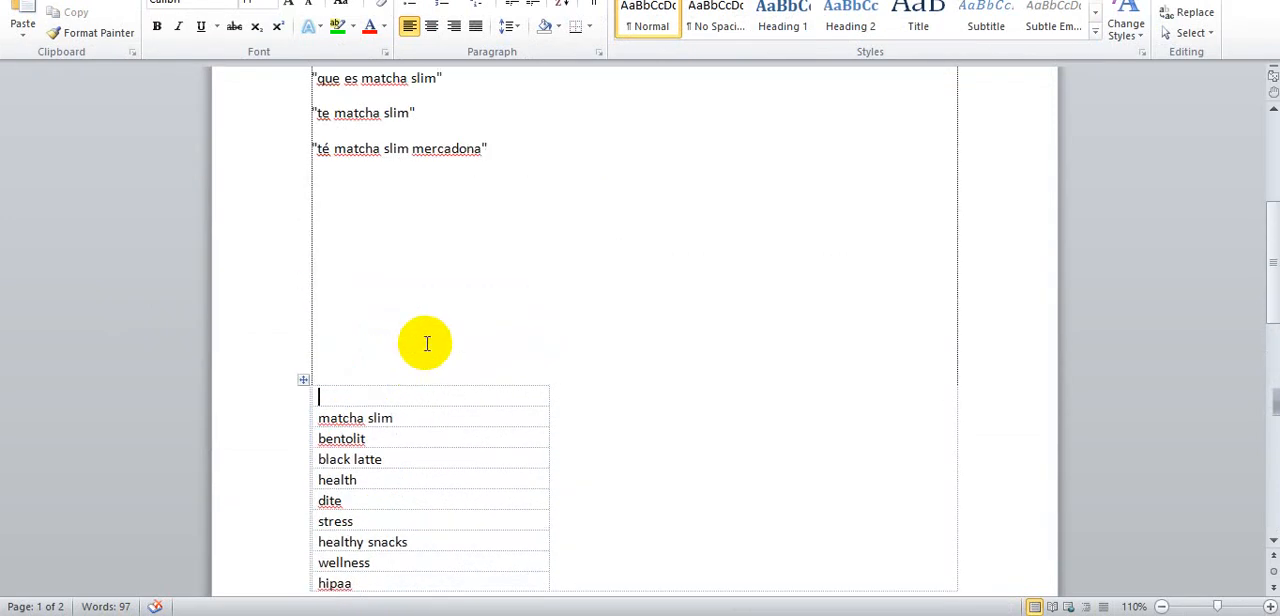
scroll(426, 346, "down", 3)
scroll(446, 421, "down", 3)
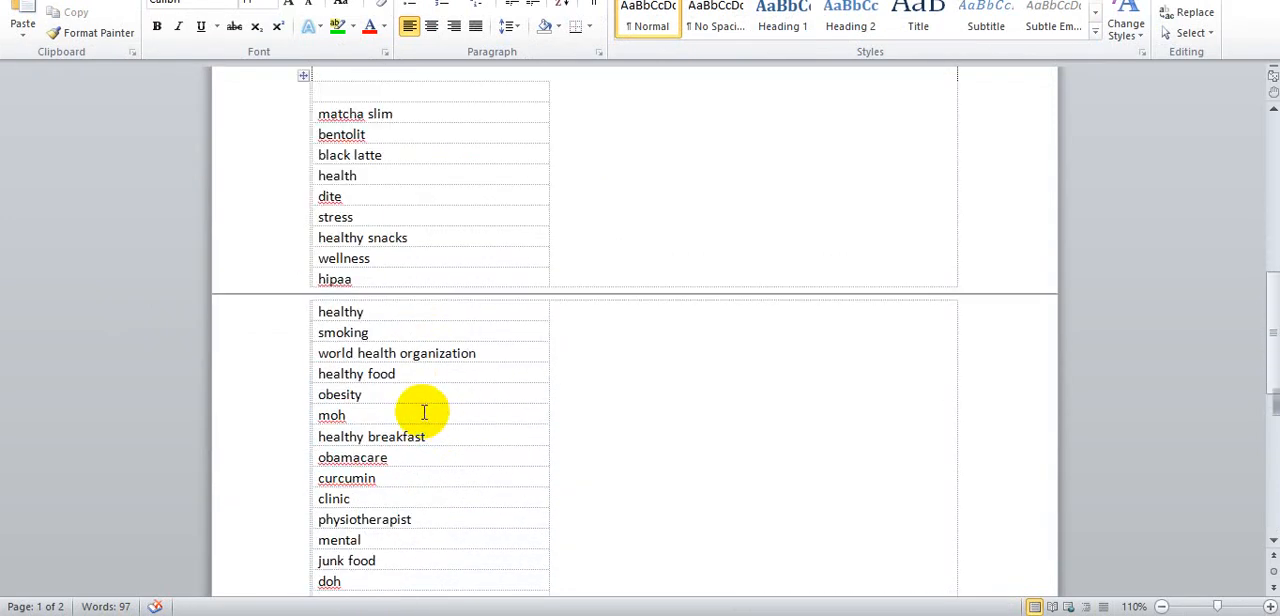
mouse_move(423, 414)
left_mouse_down()
mouse_move(362, 366)
mouse_move(331, 114)
left_mouse_up()
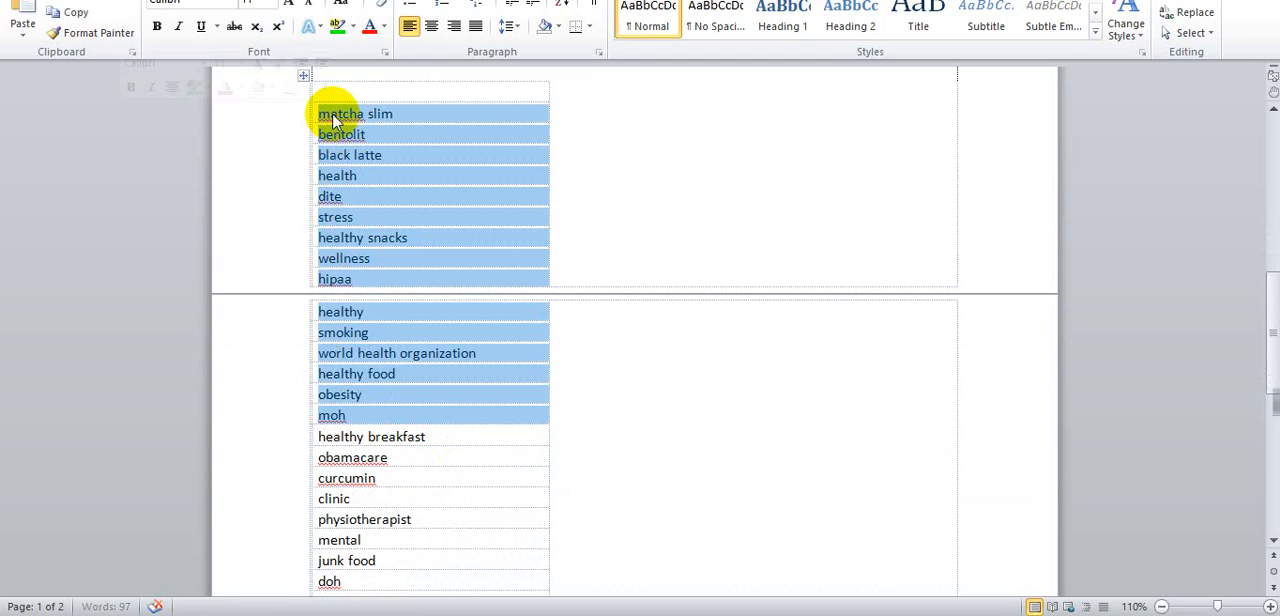
key("Delete")
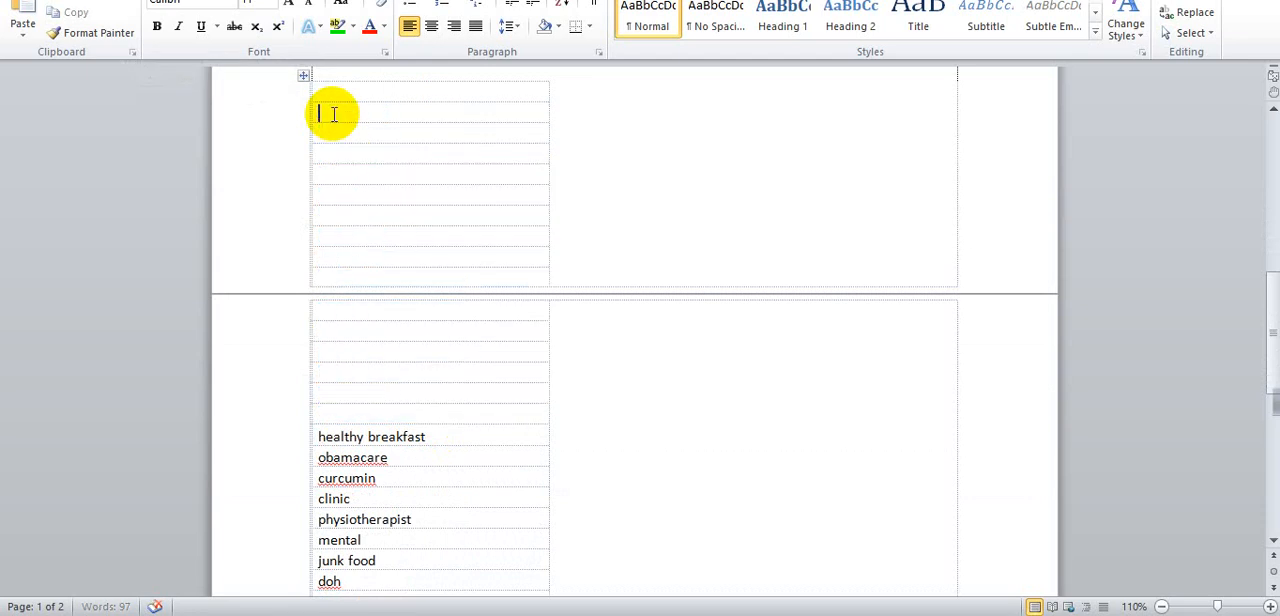
key("alt+Tab")
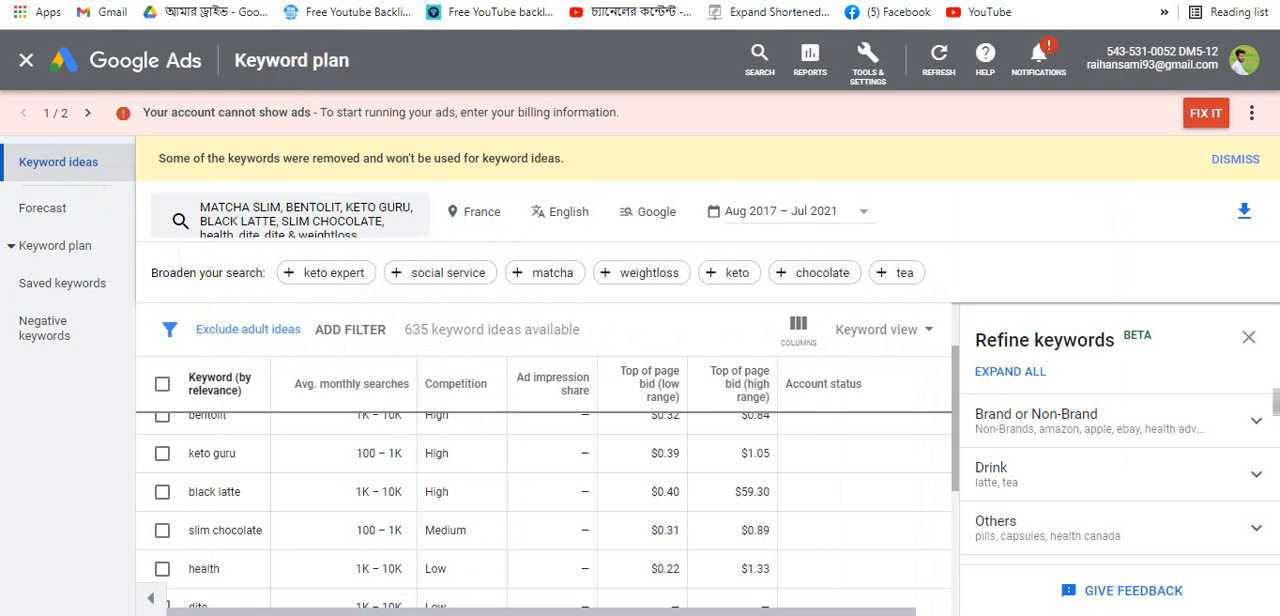
- Switch to the new campaign tab and replace the Ad group 1 keyword list with the copied keywords
left_click(870, 1)
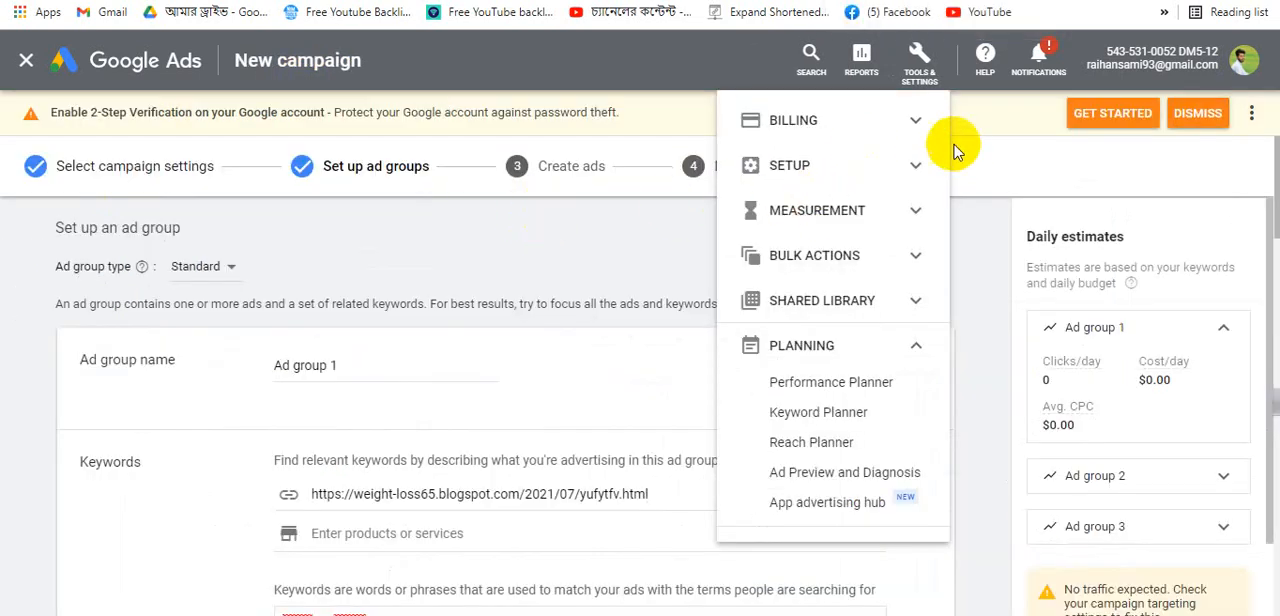
left_click(914, 56)
scroll(593, 330, "down", 1)
scroll(593, 330, "down", 3)
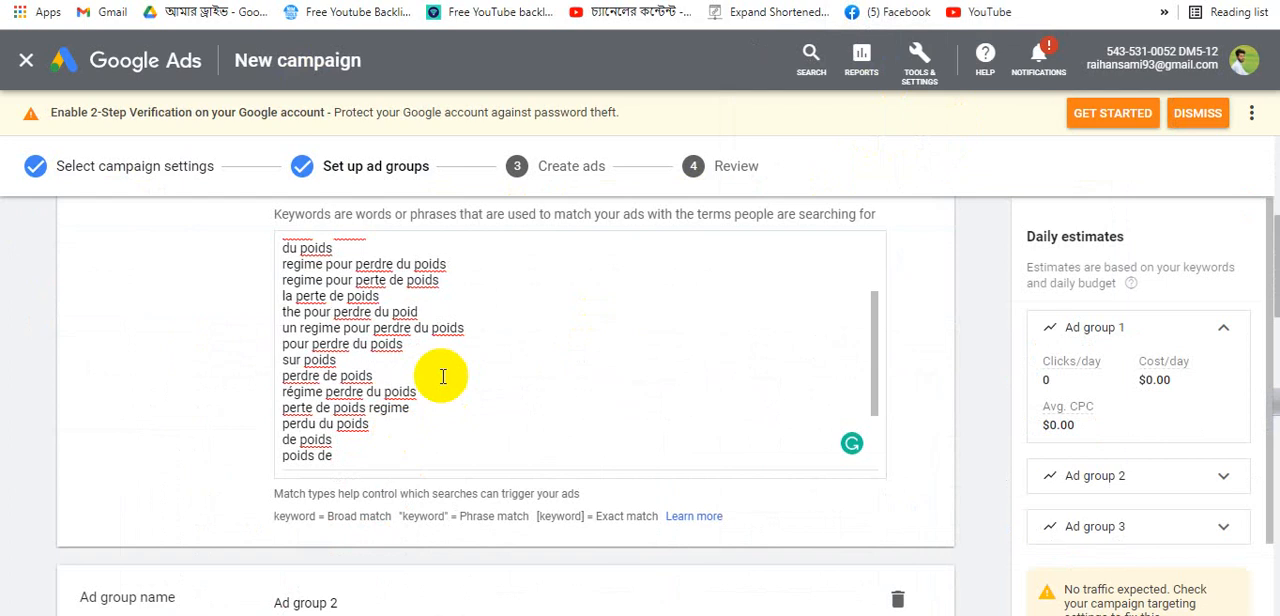
left_click_drag(409, 448, 257, 112)
scroll(306, 414, "up", 3)
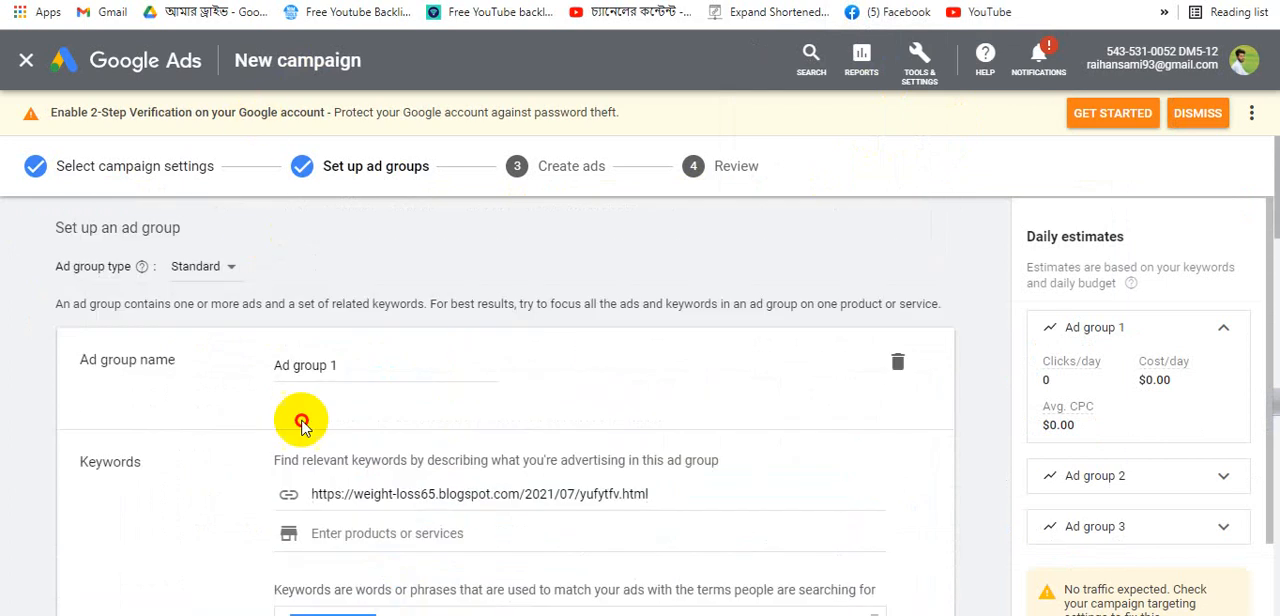
scroll(306, 414, "down", 2)
key("BackSpace")
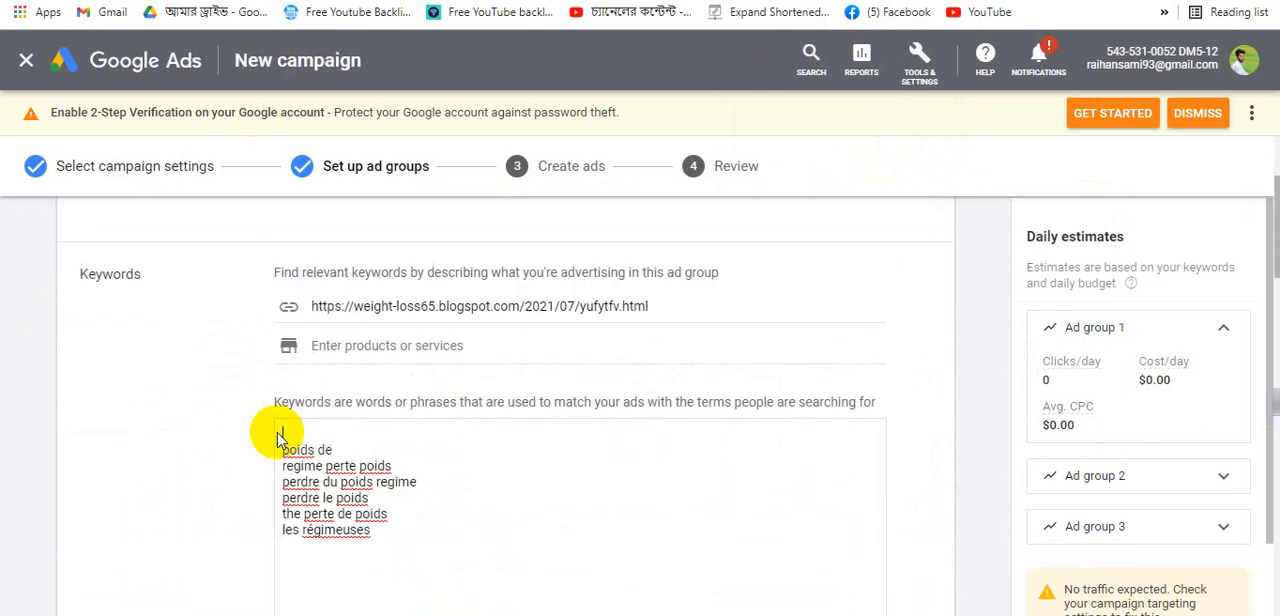
scroll(300, 436, "down", 5)
scroll(451, 485, "up", 3)
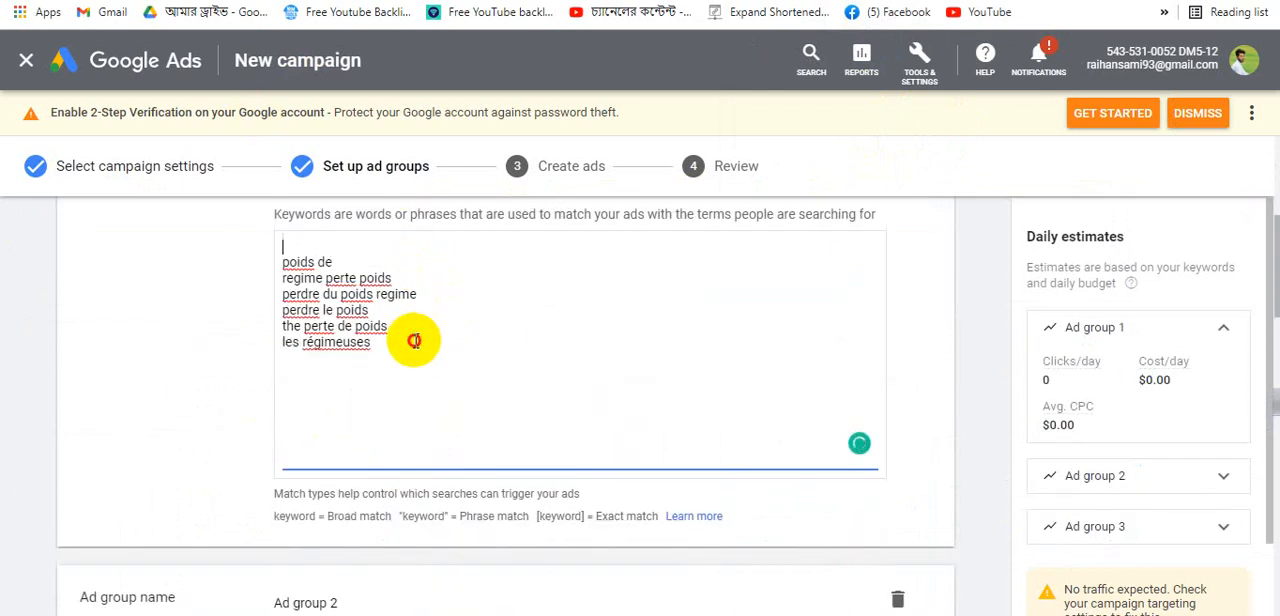
left_click_drag(414, 340, 250, 228)
key("BackSpace")
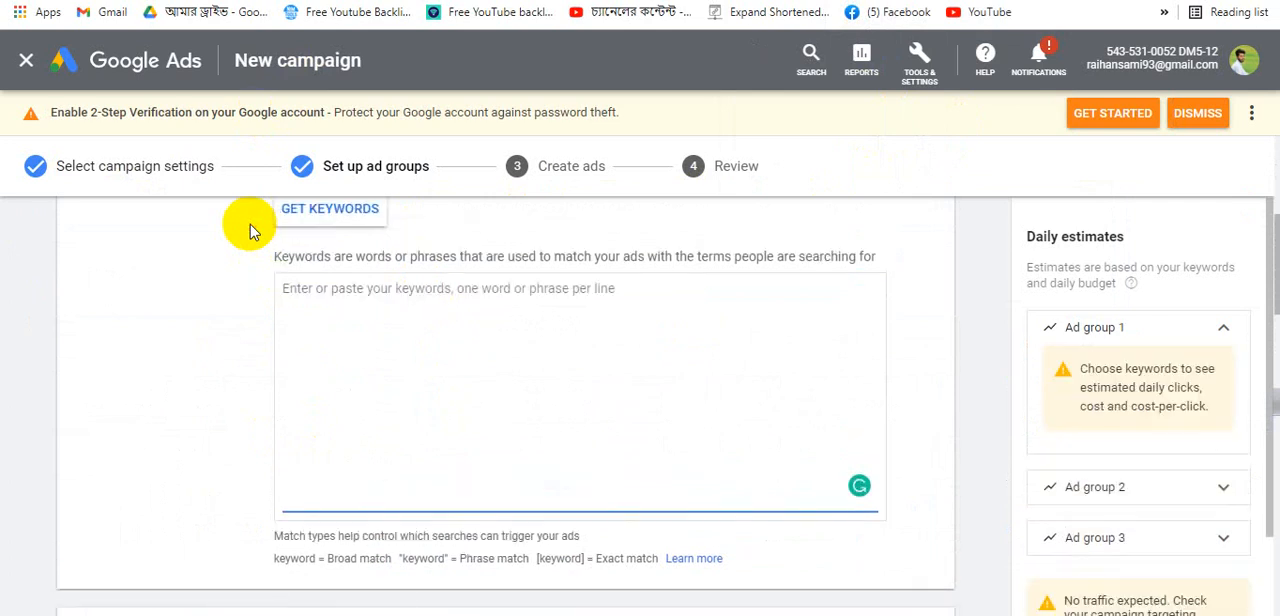
key("ctrl+v")
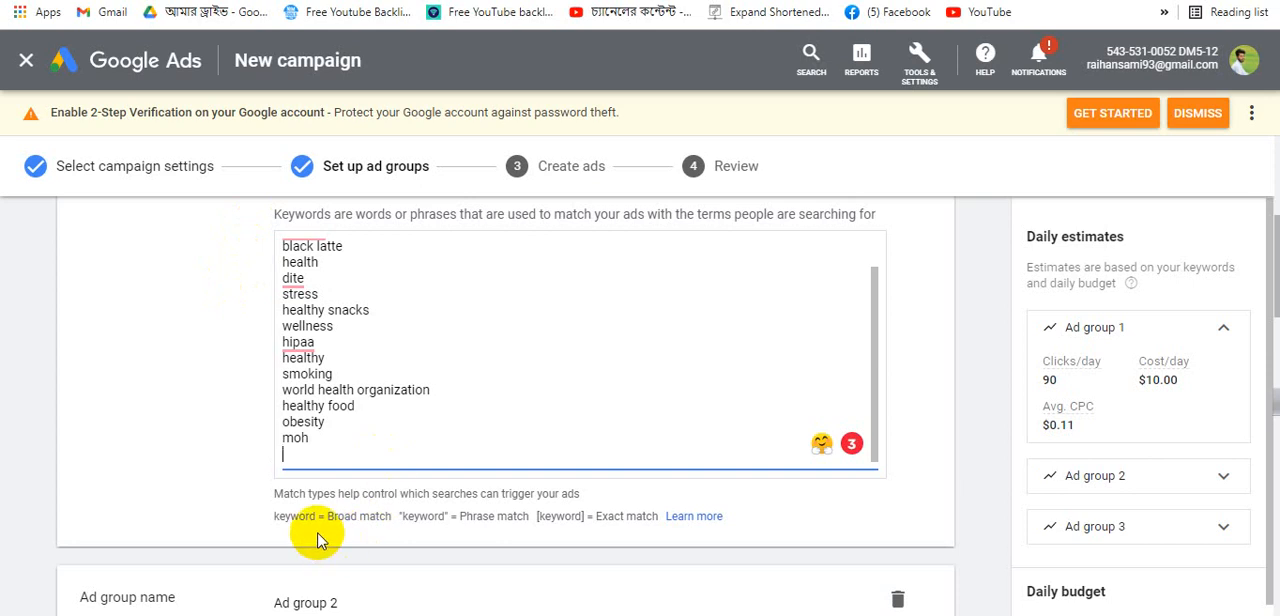
- Examine the match type notation for broad, phrase and exact match keywords below the keyword box
left_click_drag(327, 520, 387, 527)
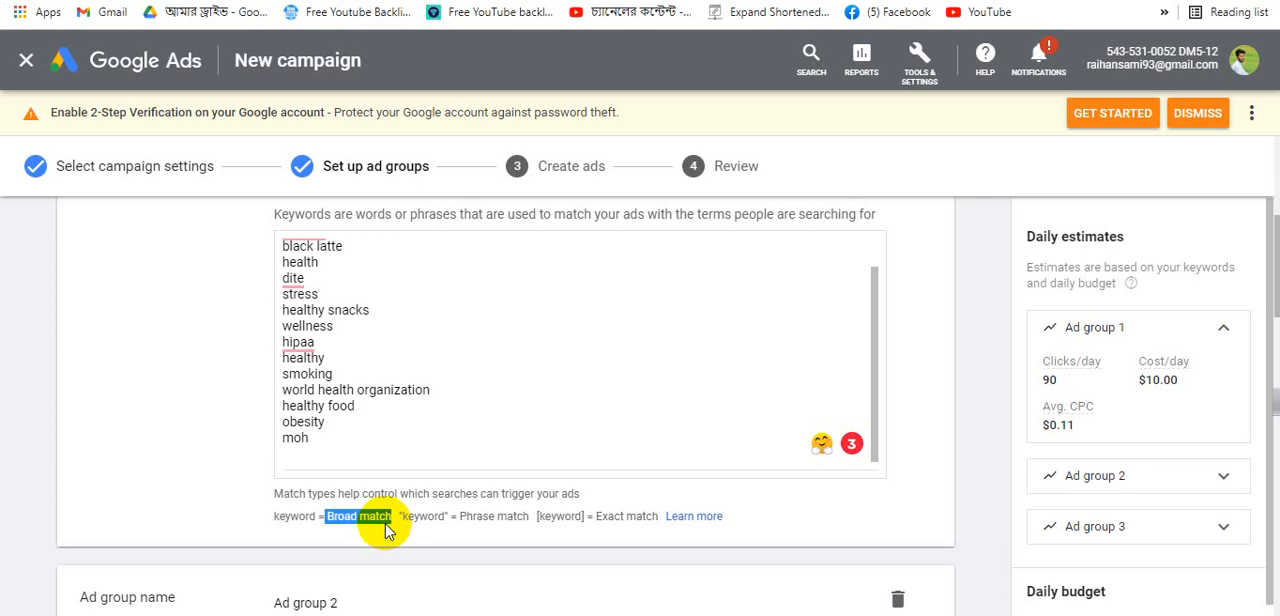
left_click_drag(343, 443, 280, 447)
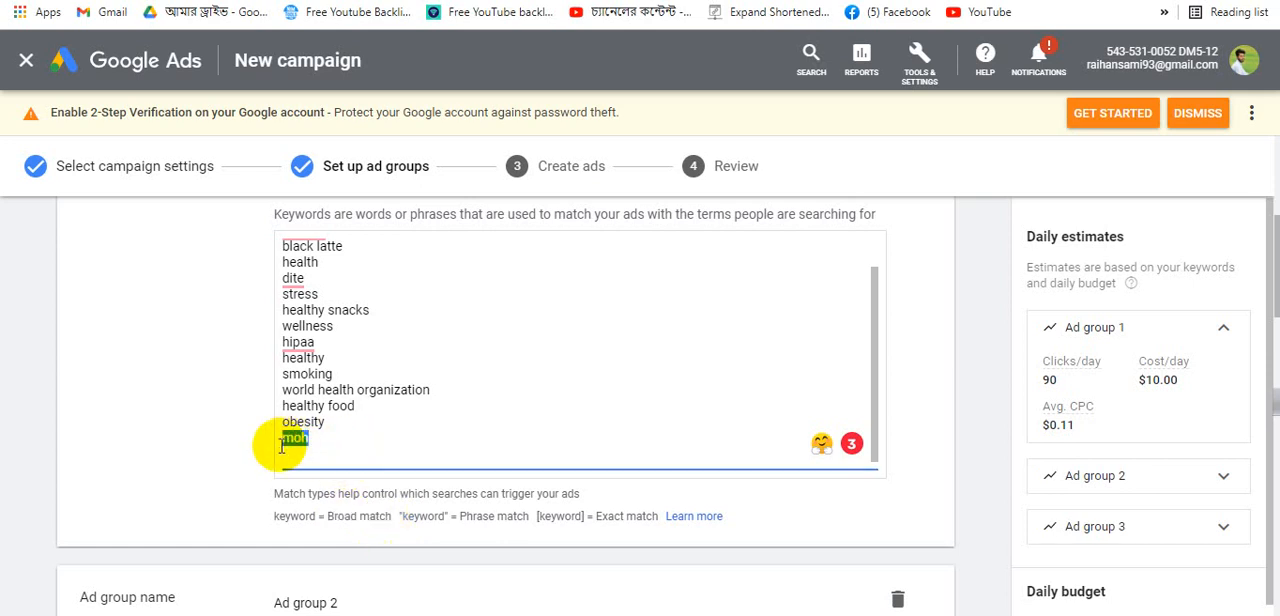
left_click(458, 516)
left_click_drag(458, 516, 528, 517)
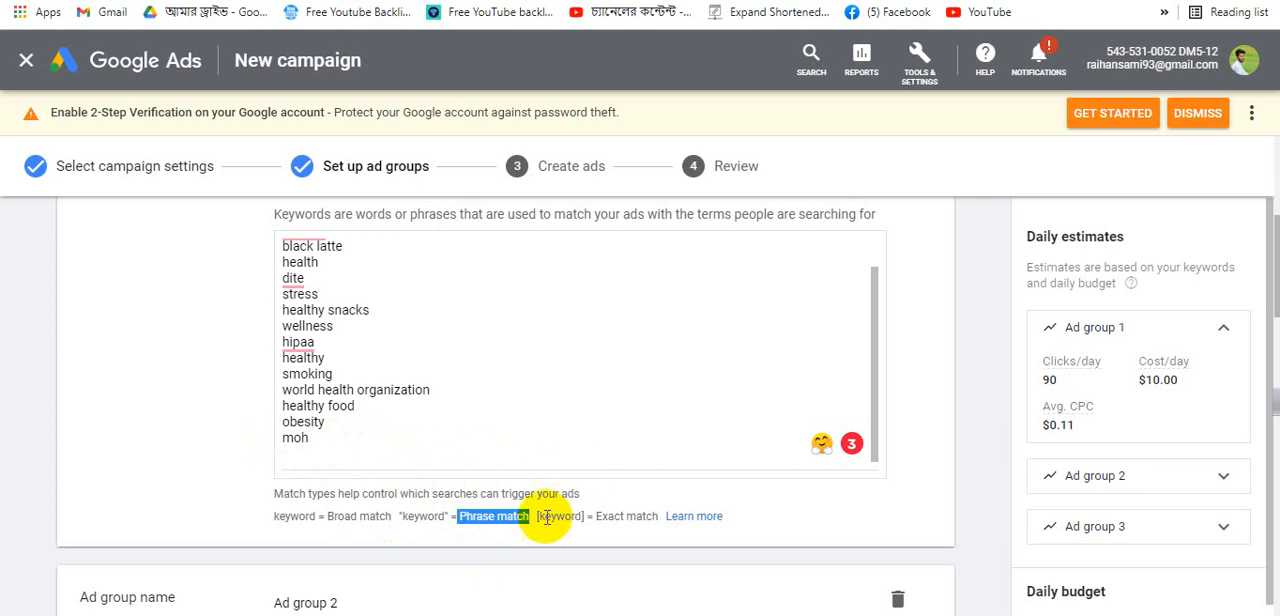
left_click_drag(397, 516, 453, 518)
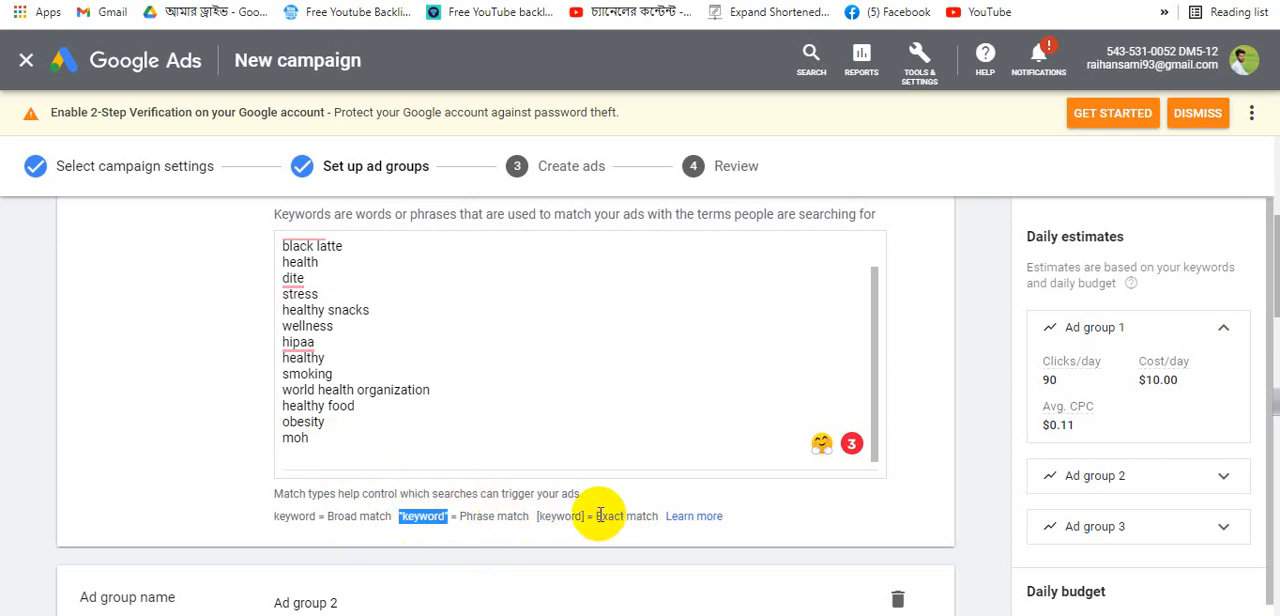
left_click_drag(588, 516, 658, 527)
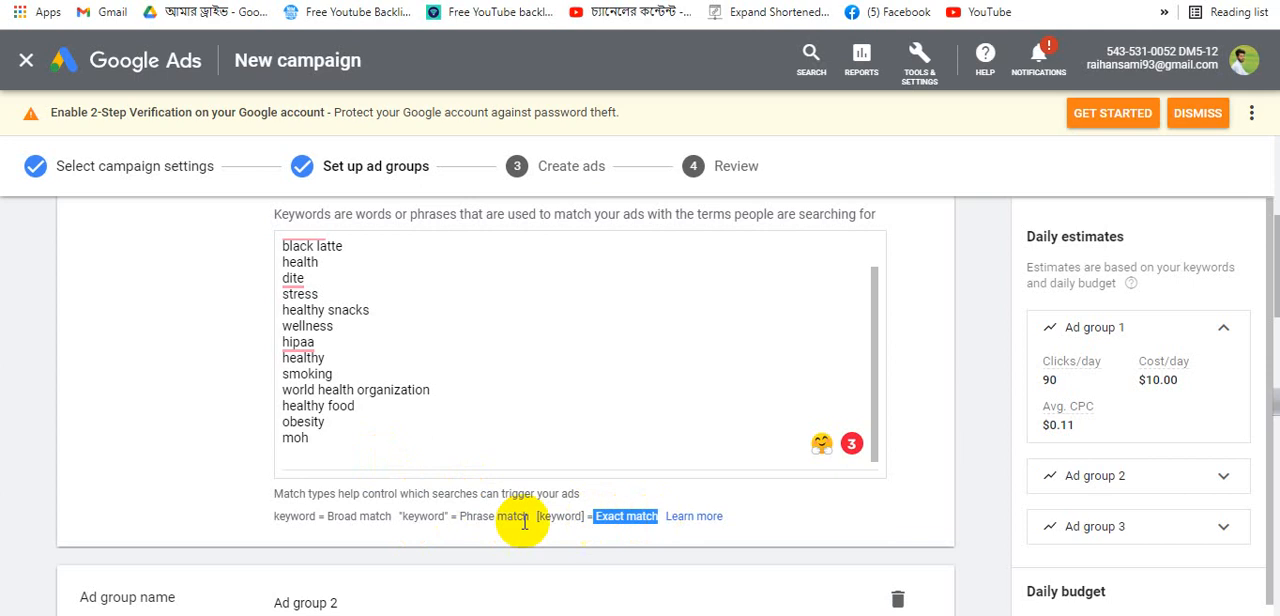
left_click_drag(537, 518, 581, 515)
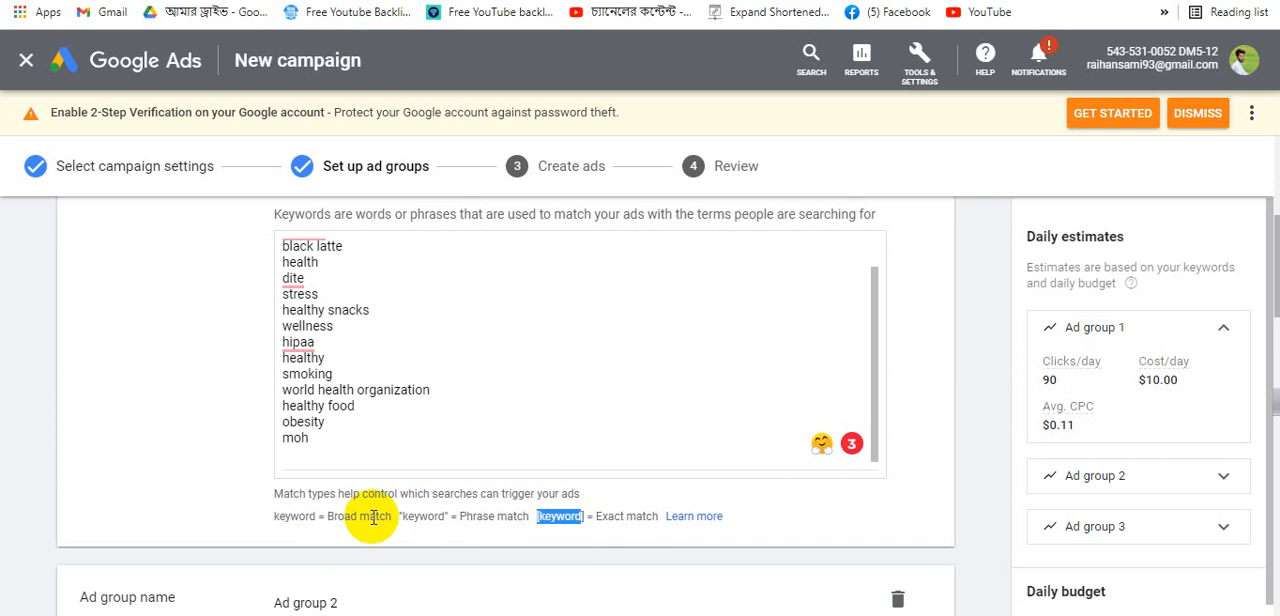
scroll(366, 497, "up", 2)
scroll(366, 497, "up", 2)
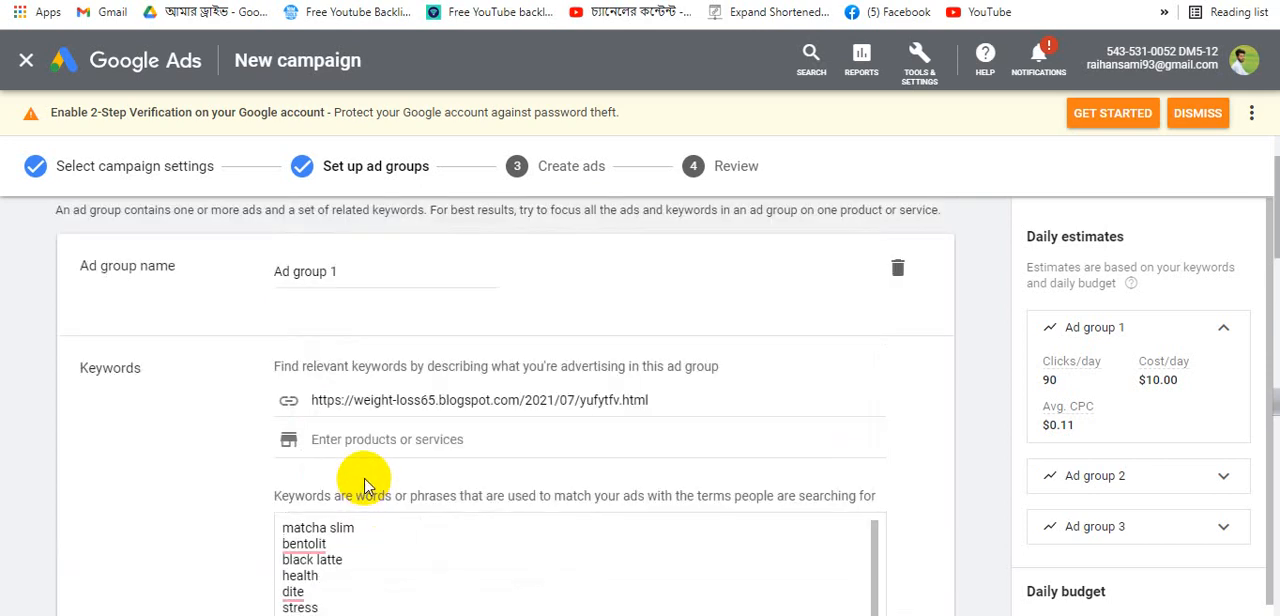
scroll(386, 500, "down", 1)
scroll(386, 500, "down", 3)
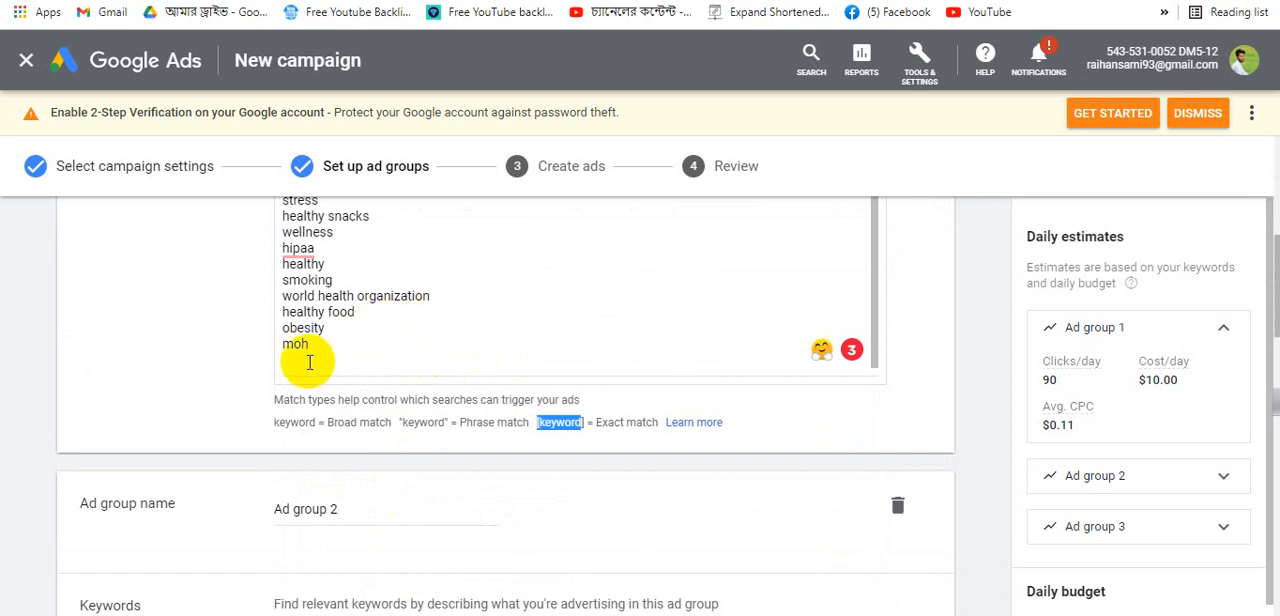
- Add a phrase-match keyword "world health organization" in quotation marks on a new line of the list
left_click(434, 294)
left_click_drag(434, 294, 240, 306)
key("ctrl+c")
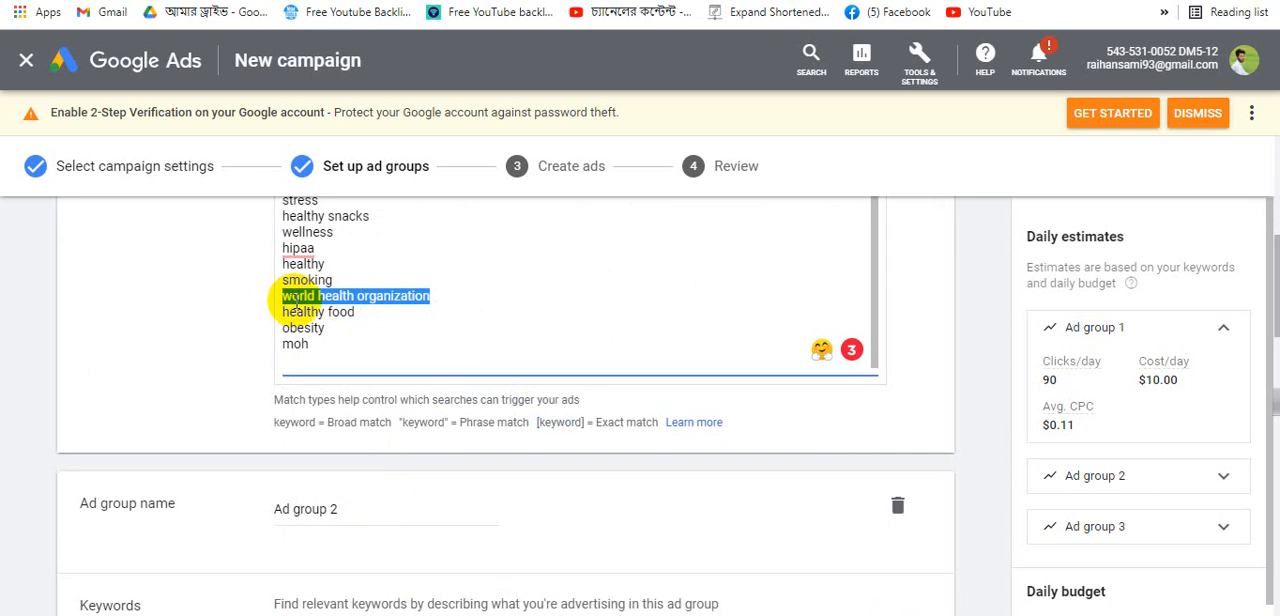
left_click(405, 341)
key("Return")
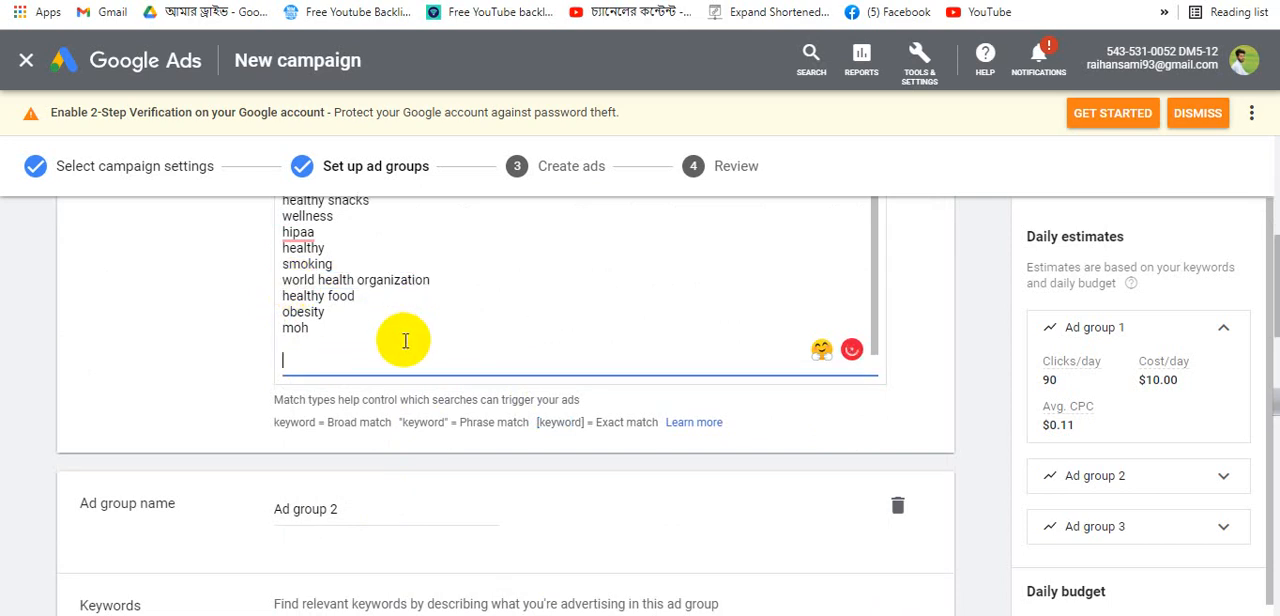
key("ctrl+v")
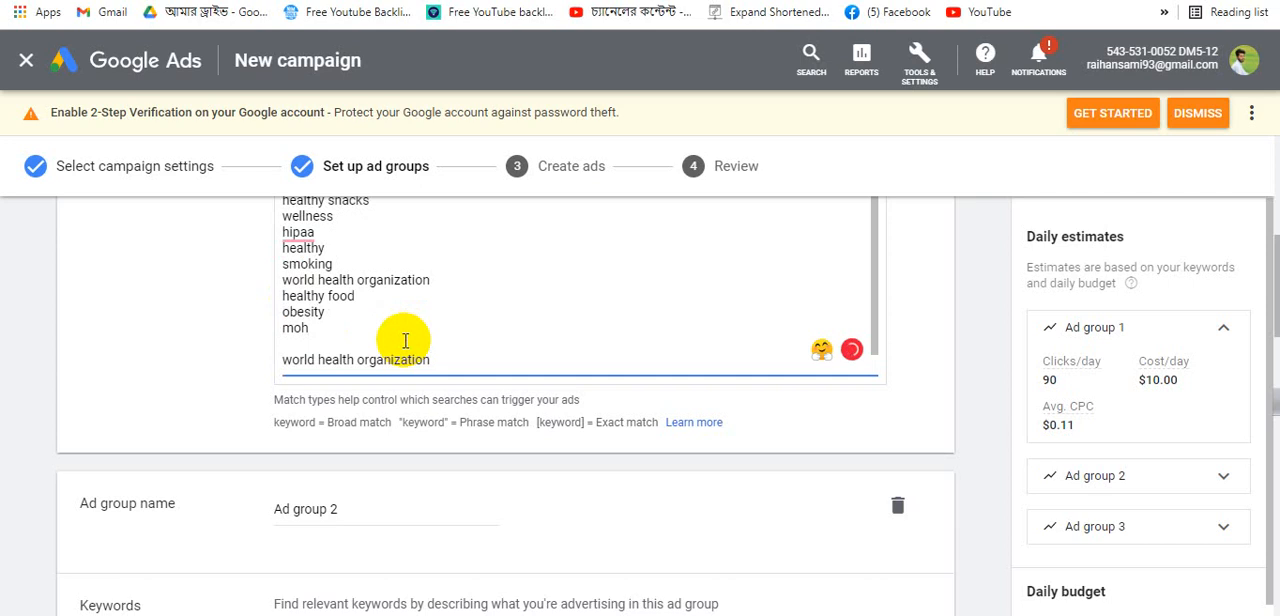
type("\"")
left_click(284, 360)
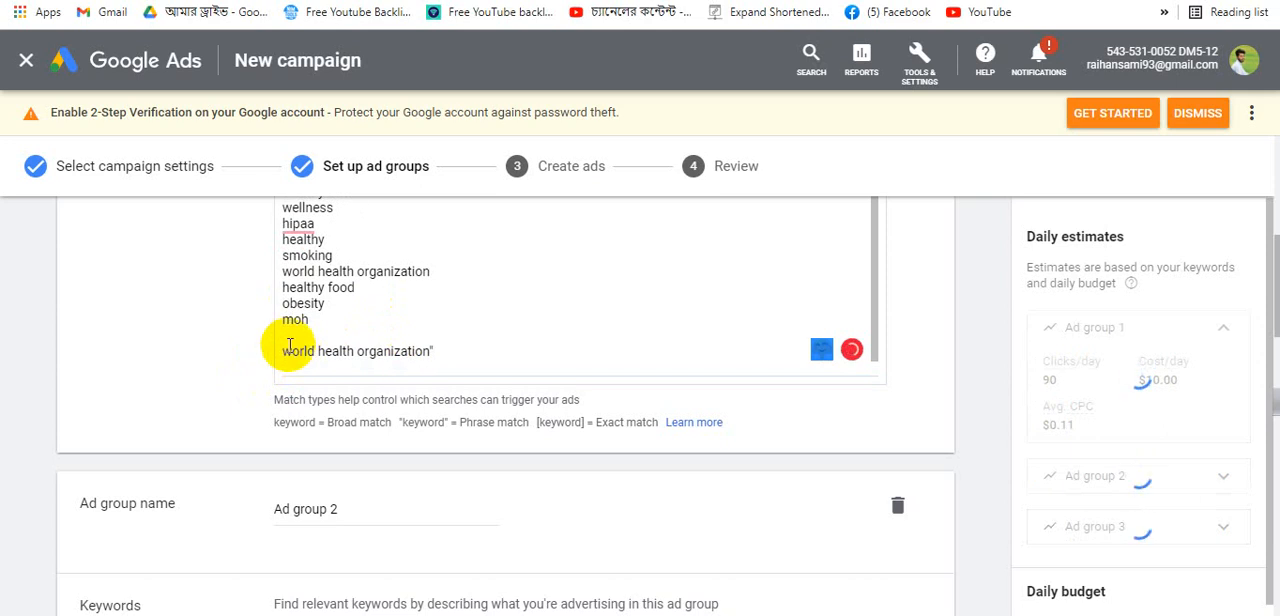
left_click(284, 349)
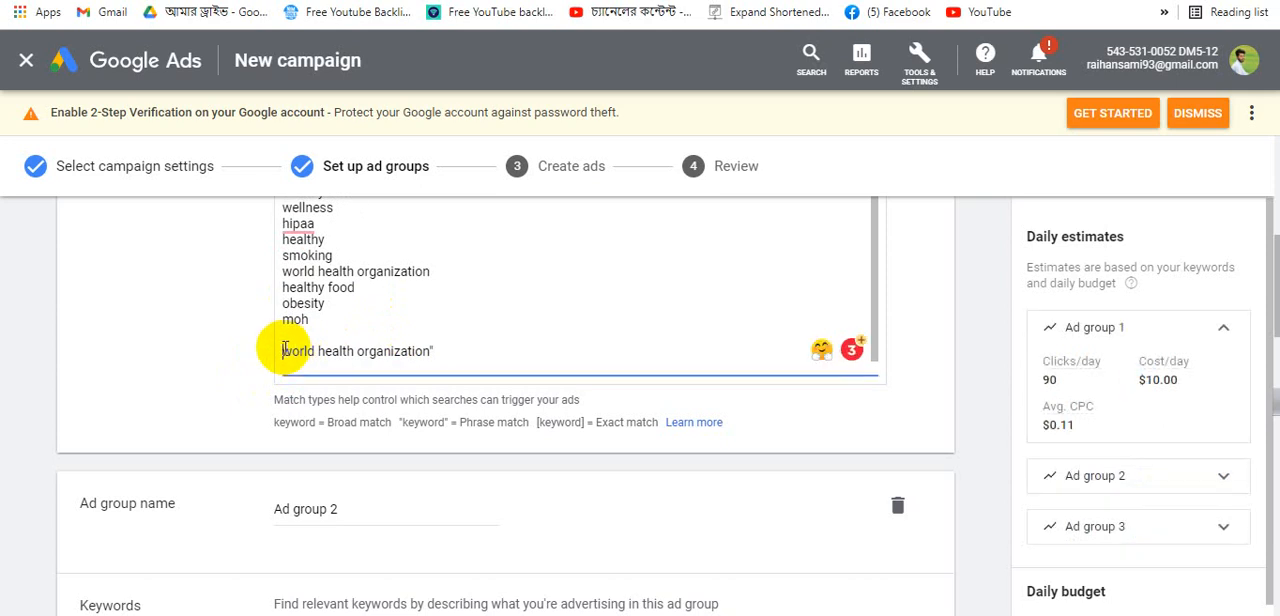
type("\"")
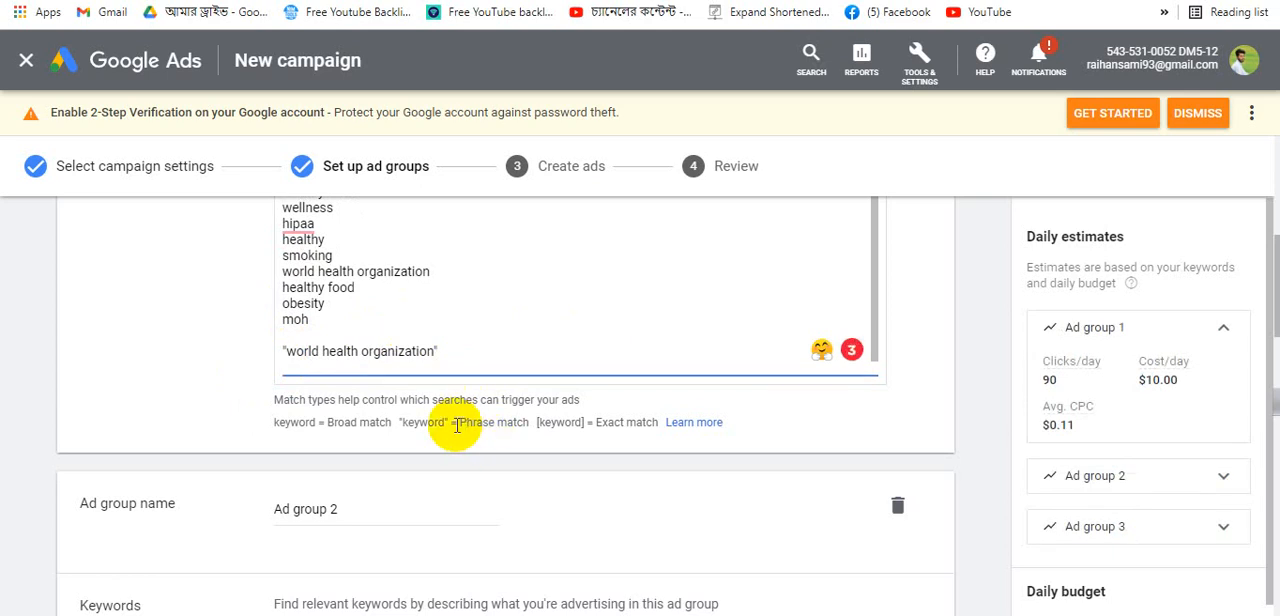
- Add an exact-match keyword [world health organization] in square brackets on the next line
left_click_drag(459, 424, 536, 436)
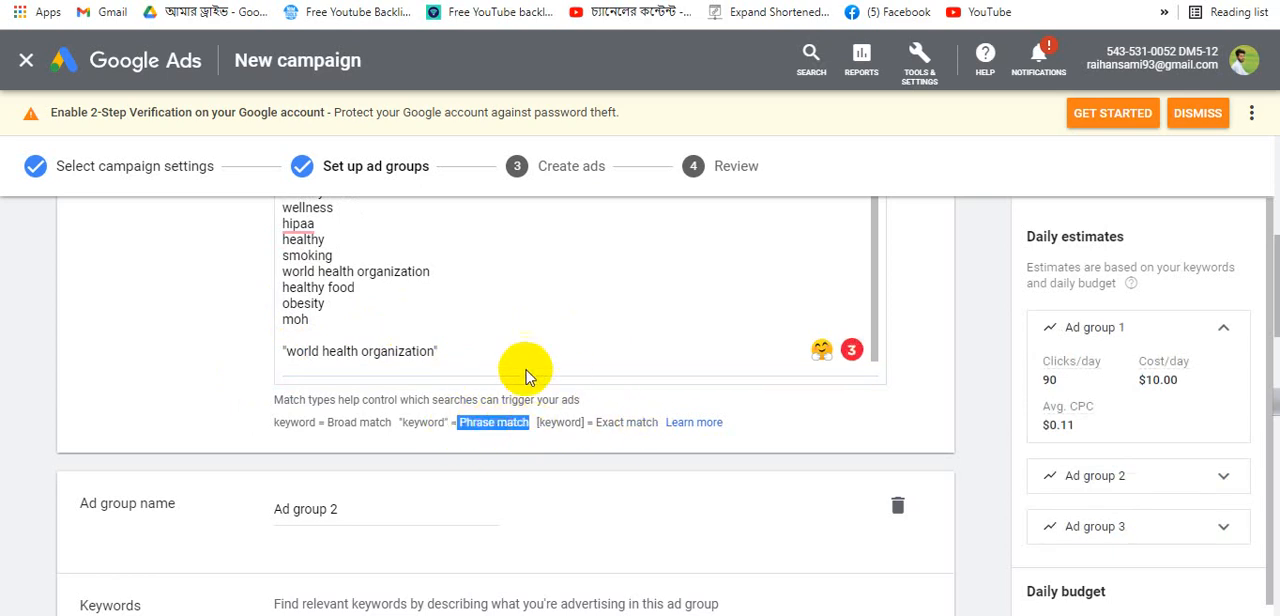
left_click(503, 349)
key("Return")
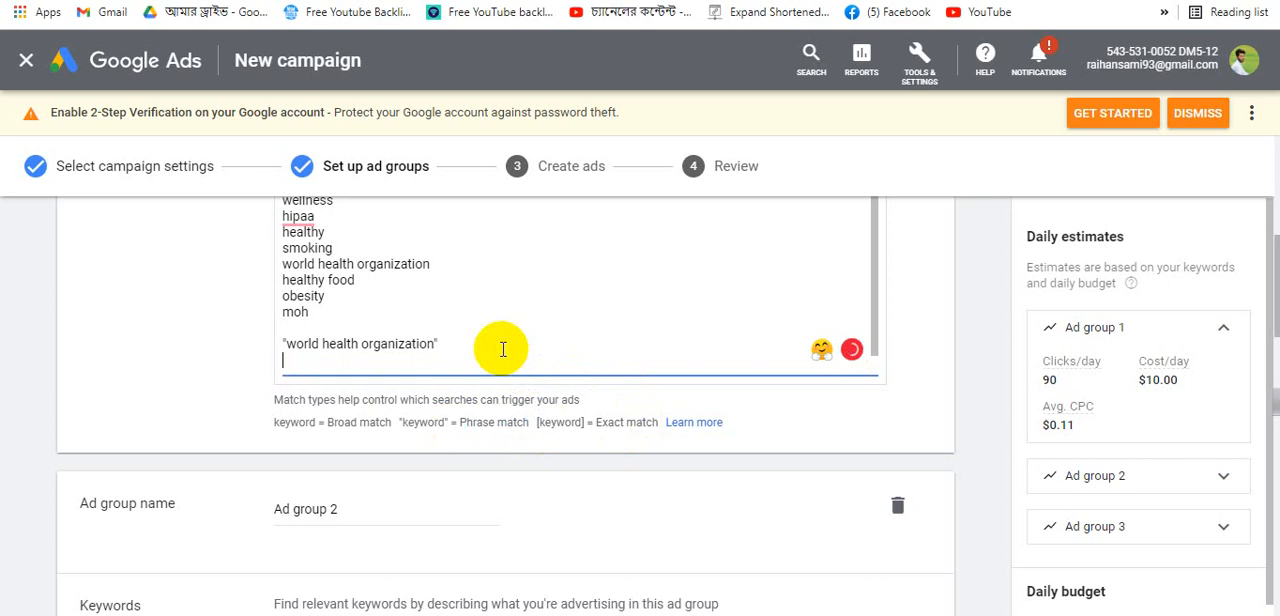
key("ctrl+v")
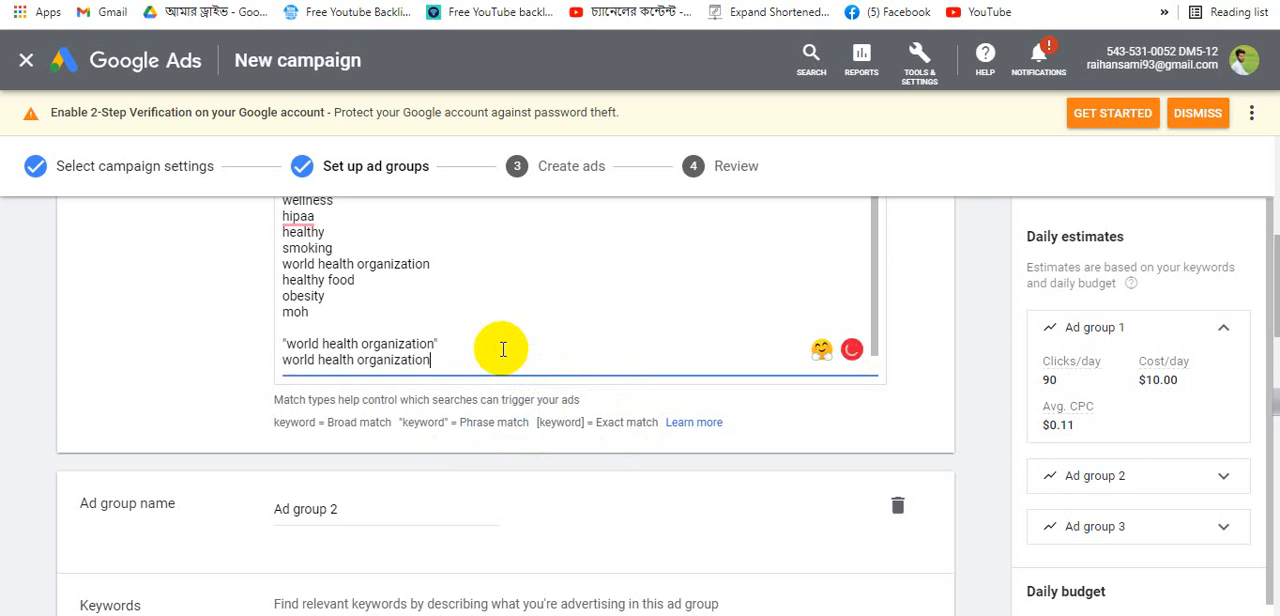
type("]")
left_click(283, 360)
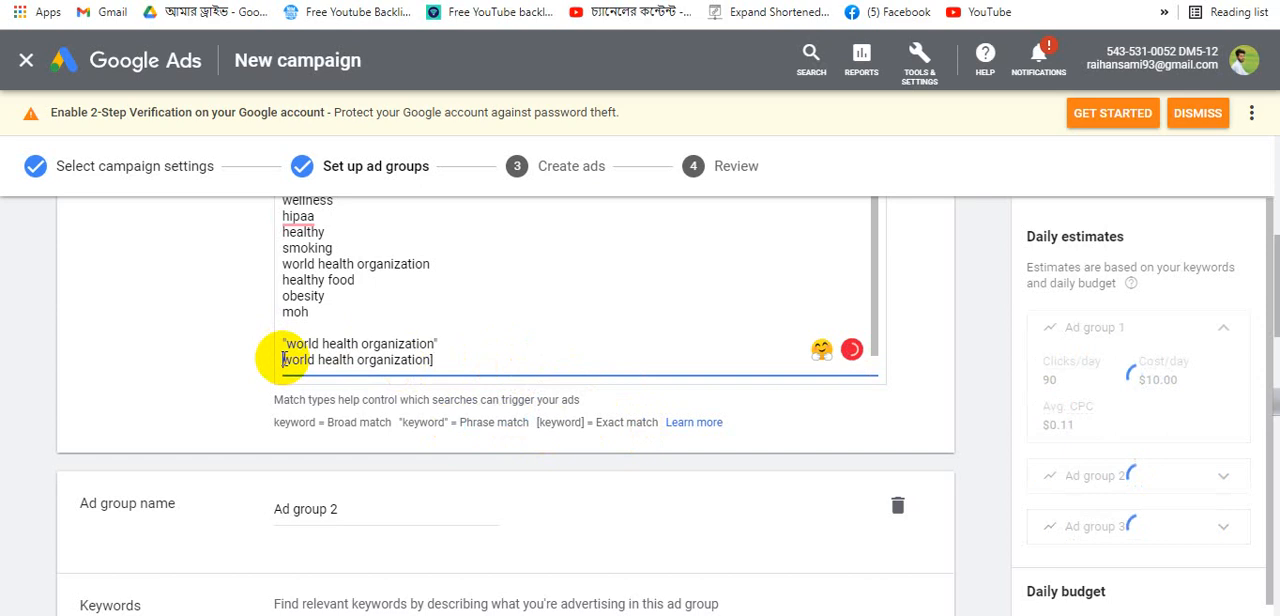
type("[")
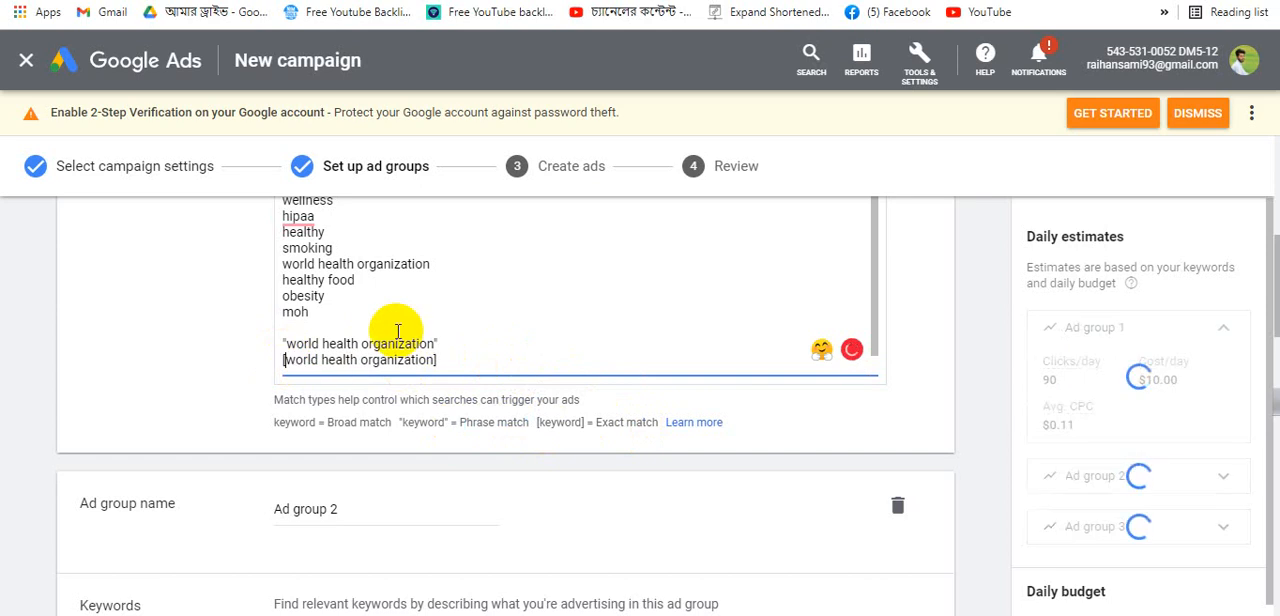
- Review the keyword list against the broad, phrase and exact match notation
scroll(389, 309, "up", 1)
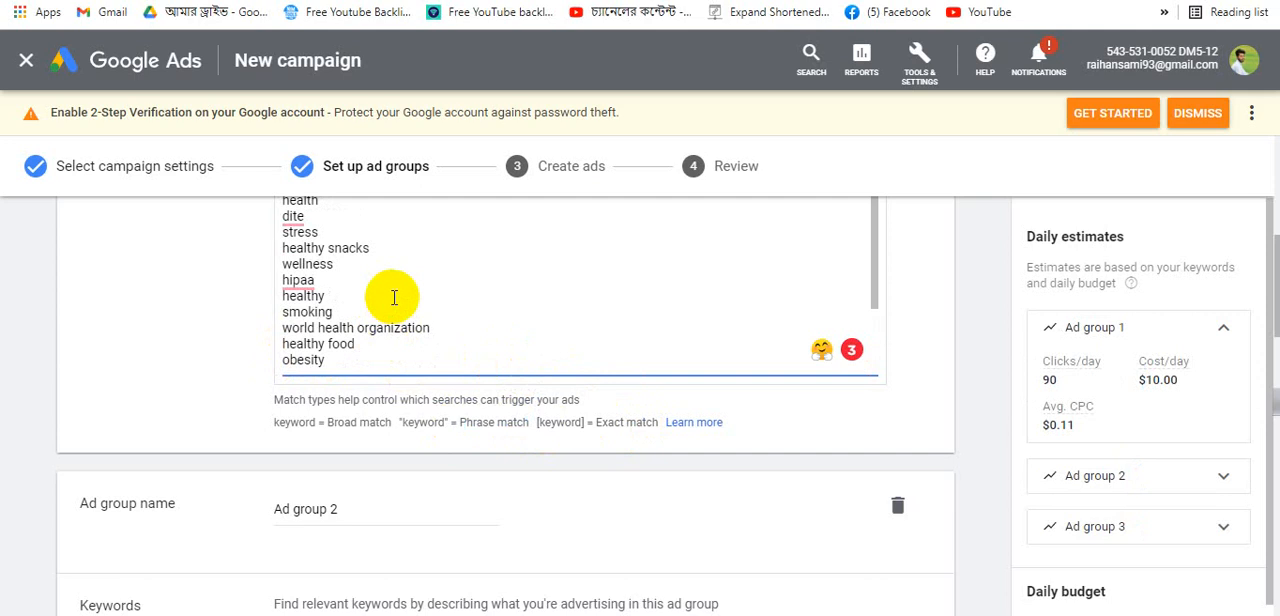
scroll(396, 297, "down", 1)
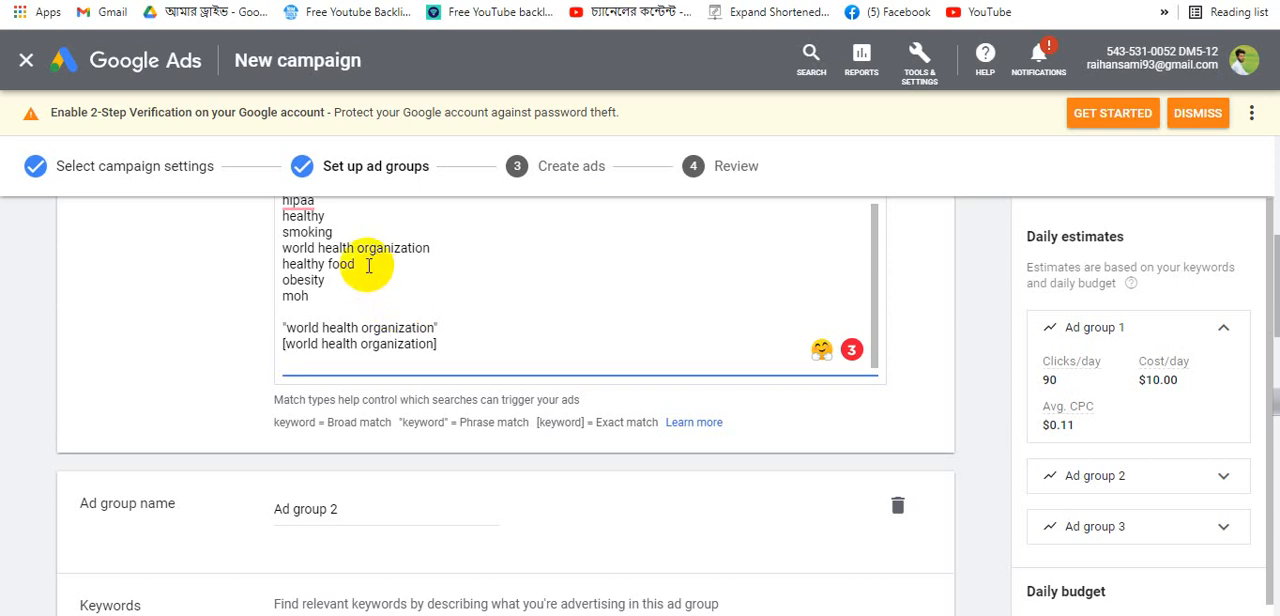
left_click_drag(358, 263, 278, 258)
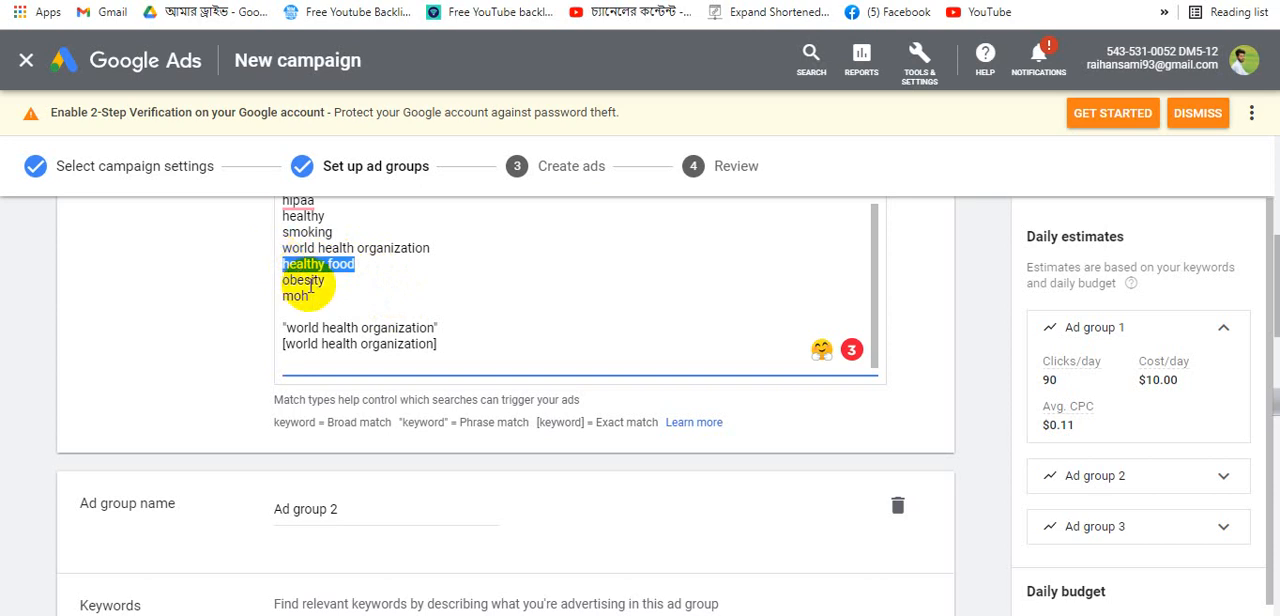
left_click(422, 248)
left_click_drag(422, 248, 284, 249)
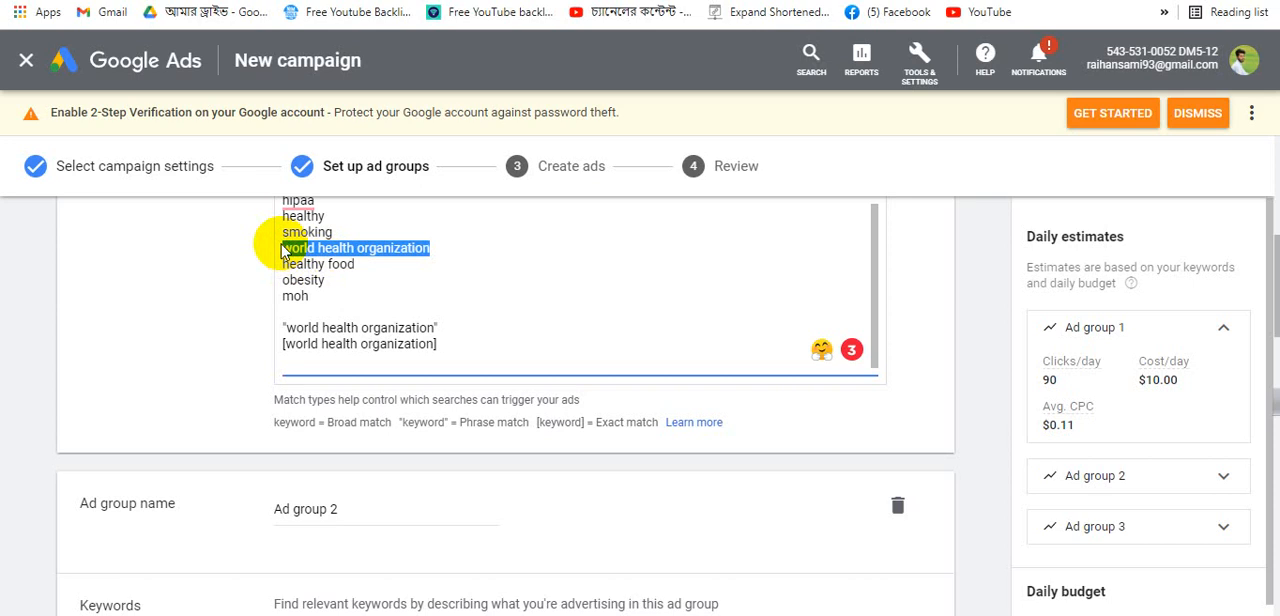
scroll(357, 250, "up", 3)
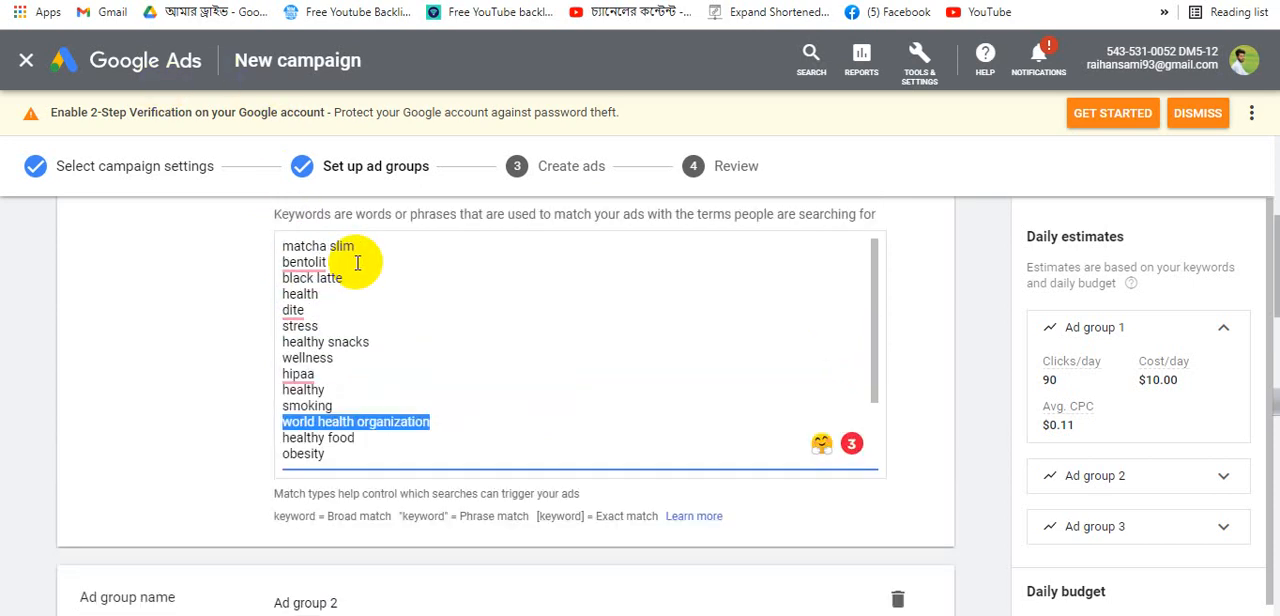
scroll(357, 262, "down", 2)
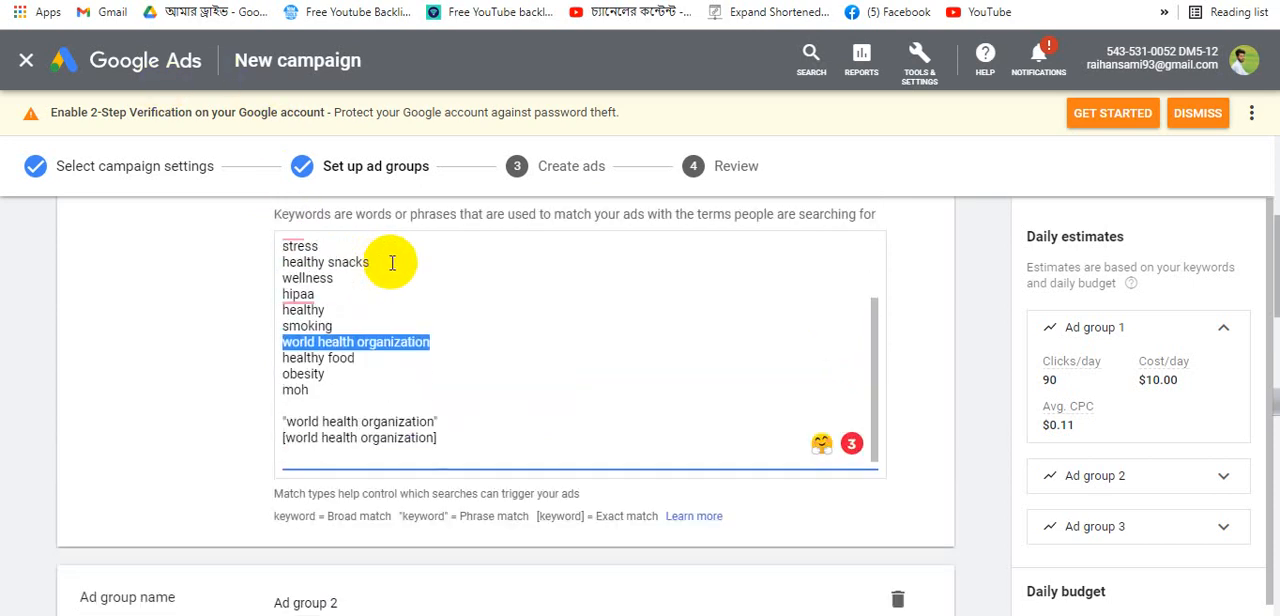
left_click(483, 310)
mouse_move(343, 390)
left_mouse_down()
mouse_move(323, 300)
mouse_move(288, 245)
left_mouse_up()
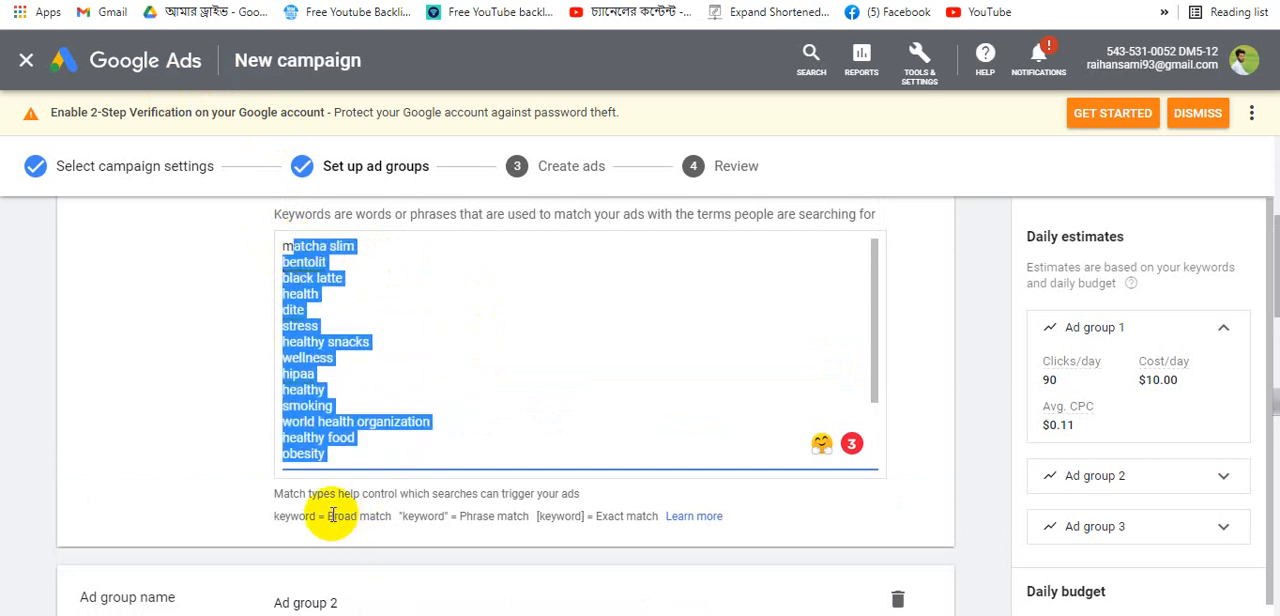
left_click_drag(334, 516, 390, 511)
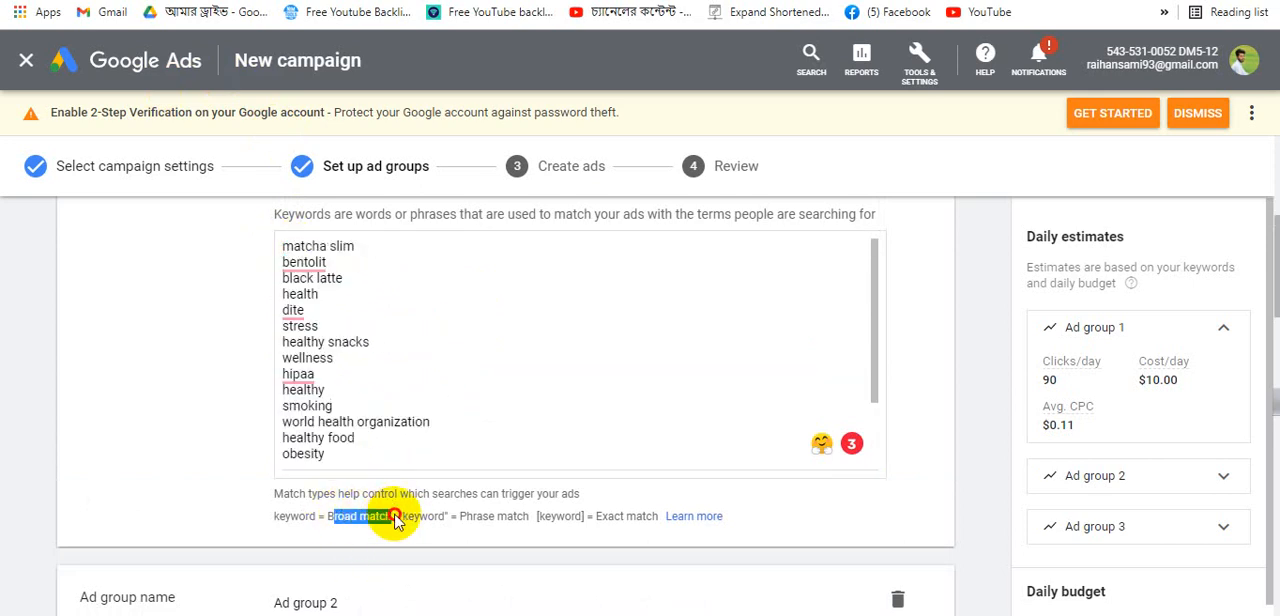
- Compare the phrase-match keyword line in Ad group 1 with the phrase match notation below the keyword box
scroll(594, 287, "down", 1)
scroll(594, 287, "down", 4)
scroll(480, 280, "up", 2)
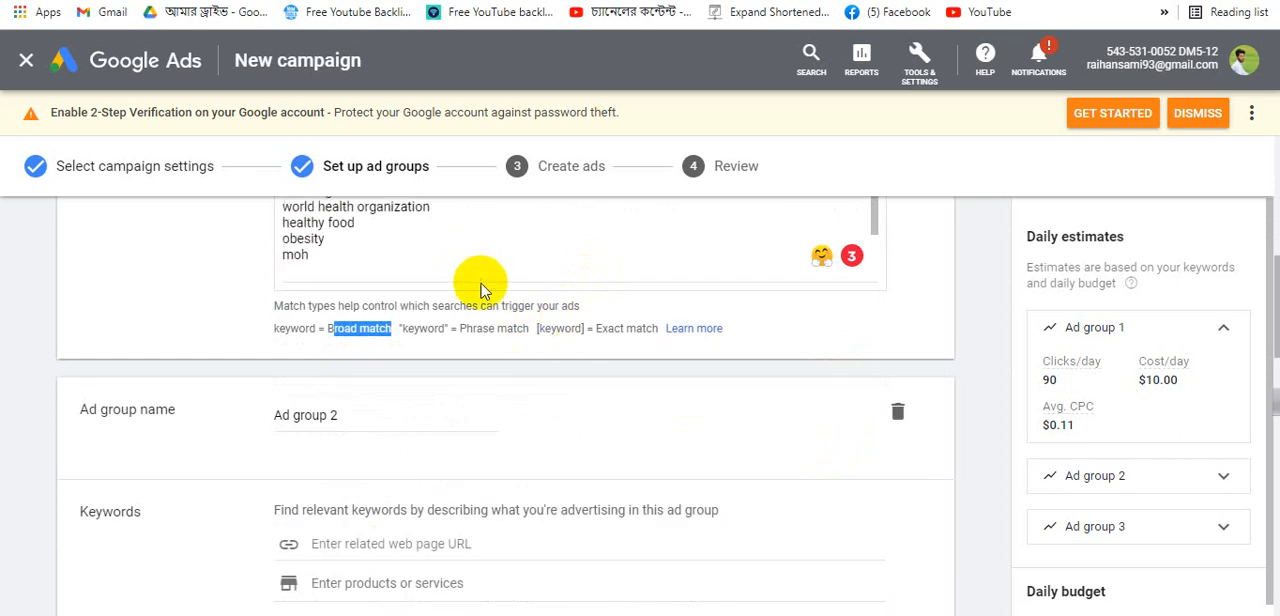
scroll(492, 235, "down", 1)
scroll(622, 308, "up", 1)
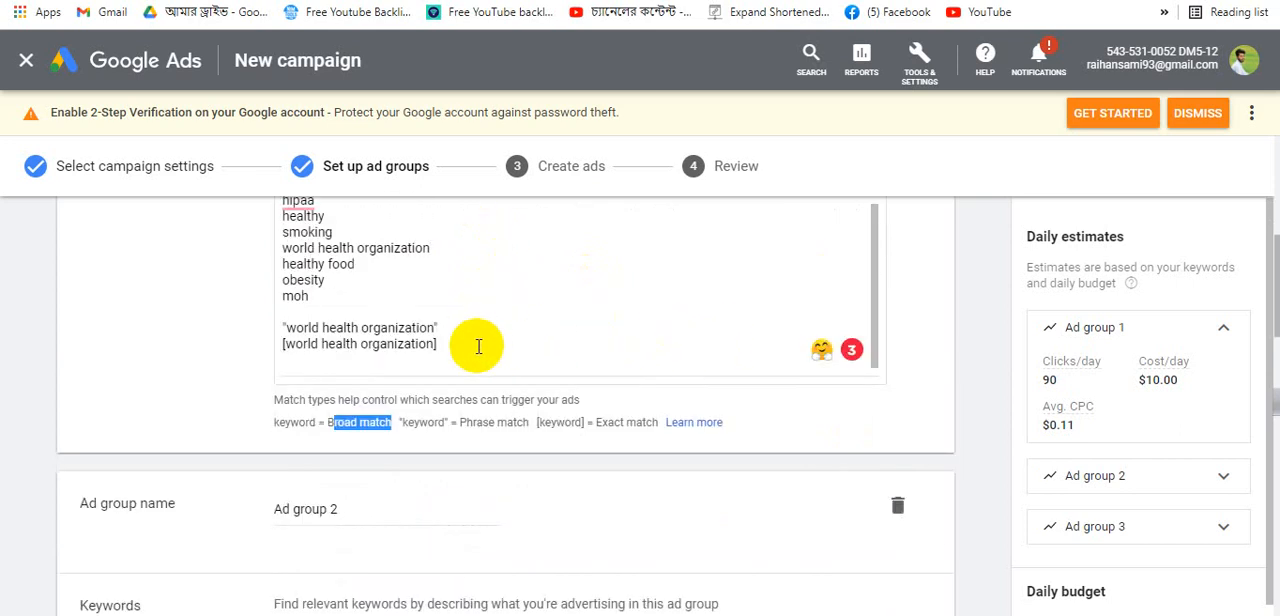
left_click_drag(477, 327, 276, 328)
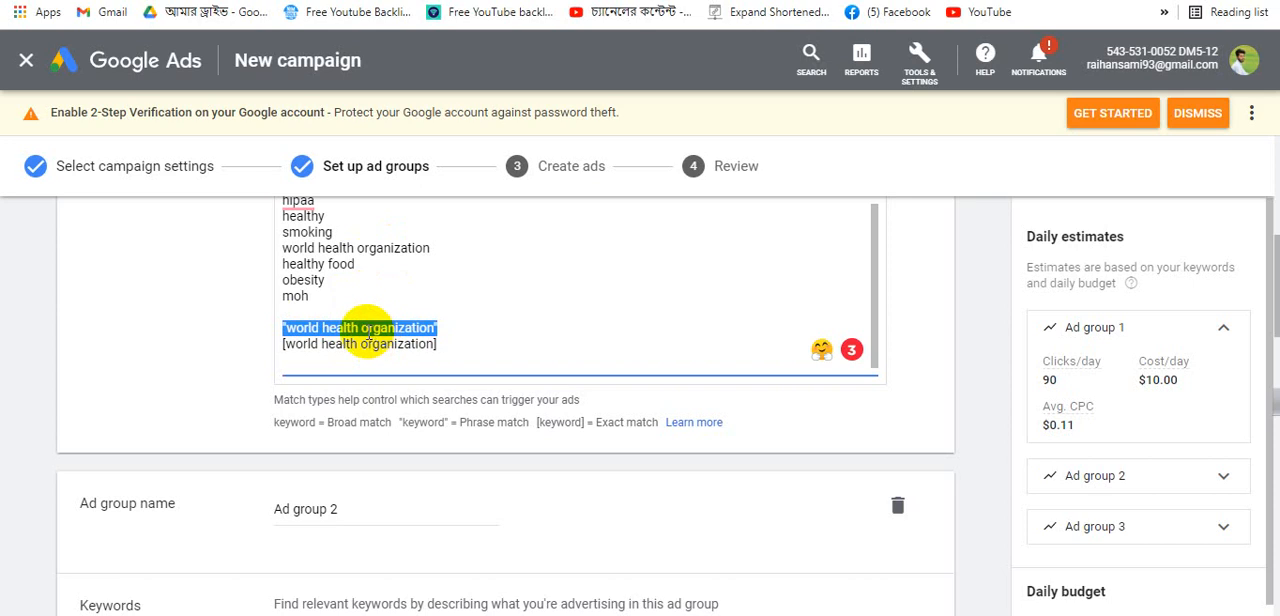
left_click(362, 330)
left_click_drag(362, 330, 462, 325)
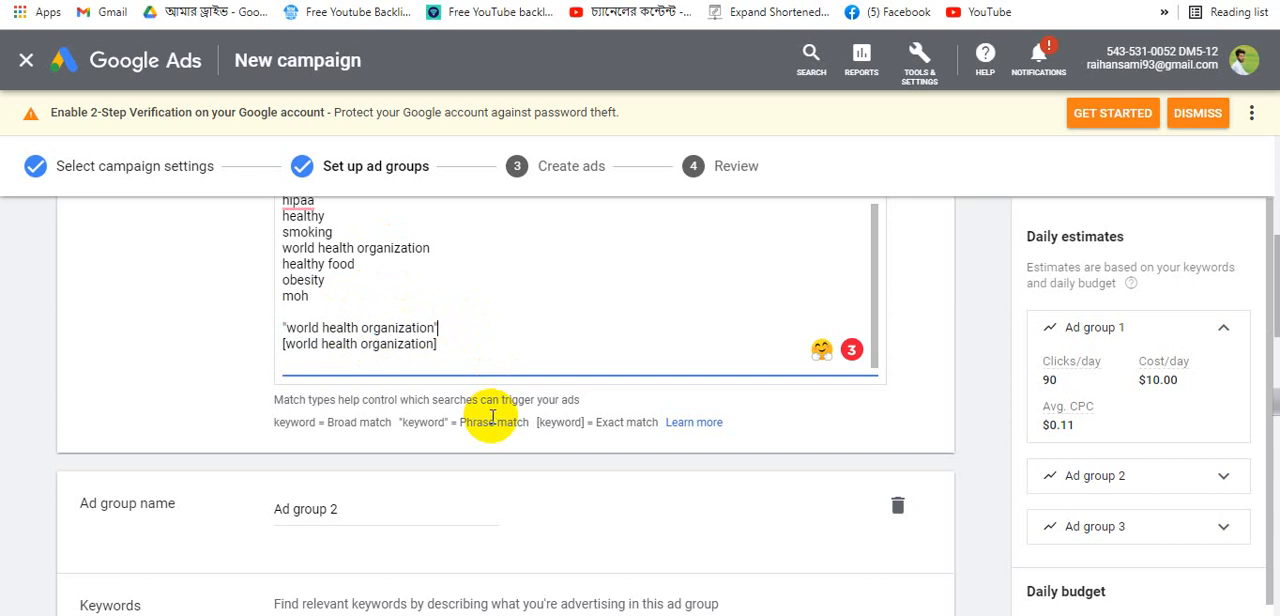
left_click_drag(459, 423, 525, 423)
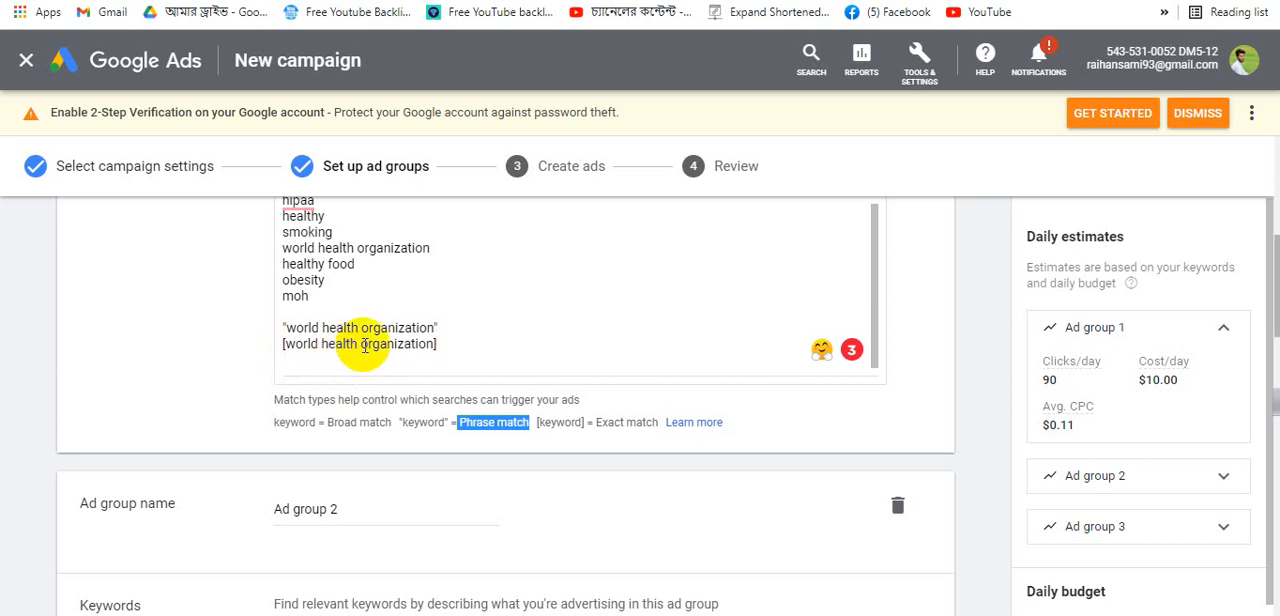
left_click_drag(365, 345, 551, 348)
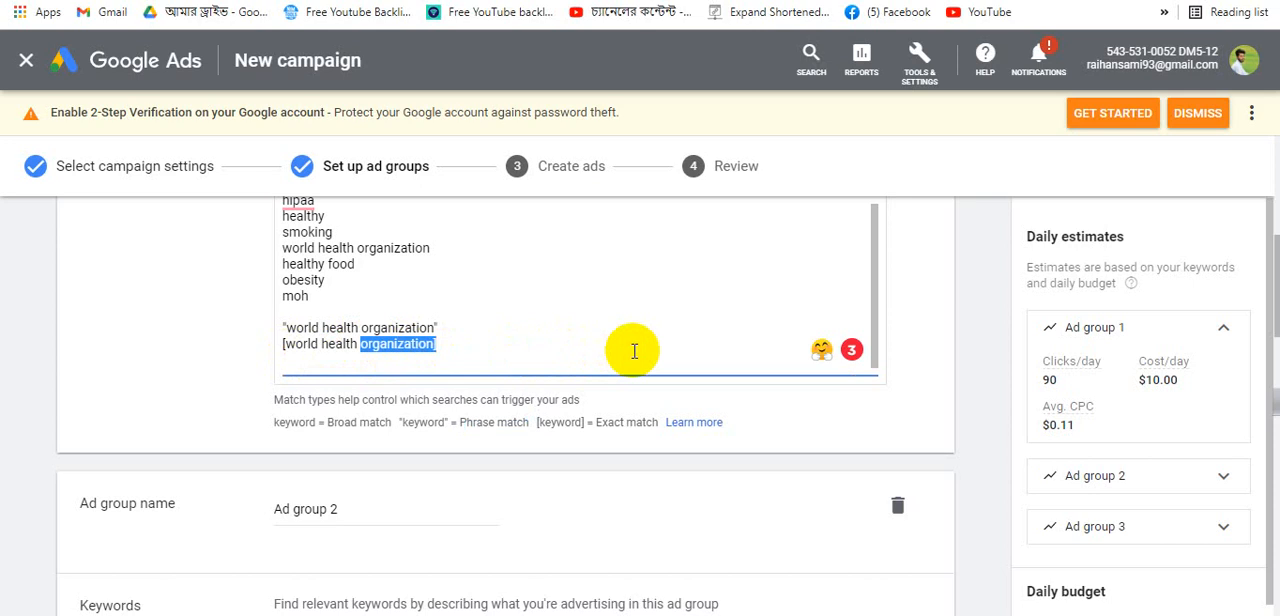
double_click(340, 344)
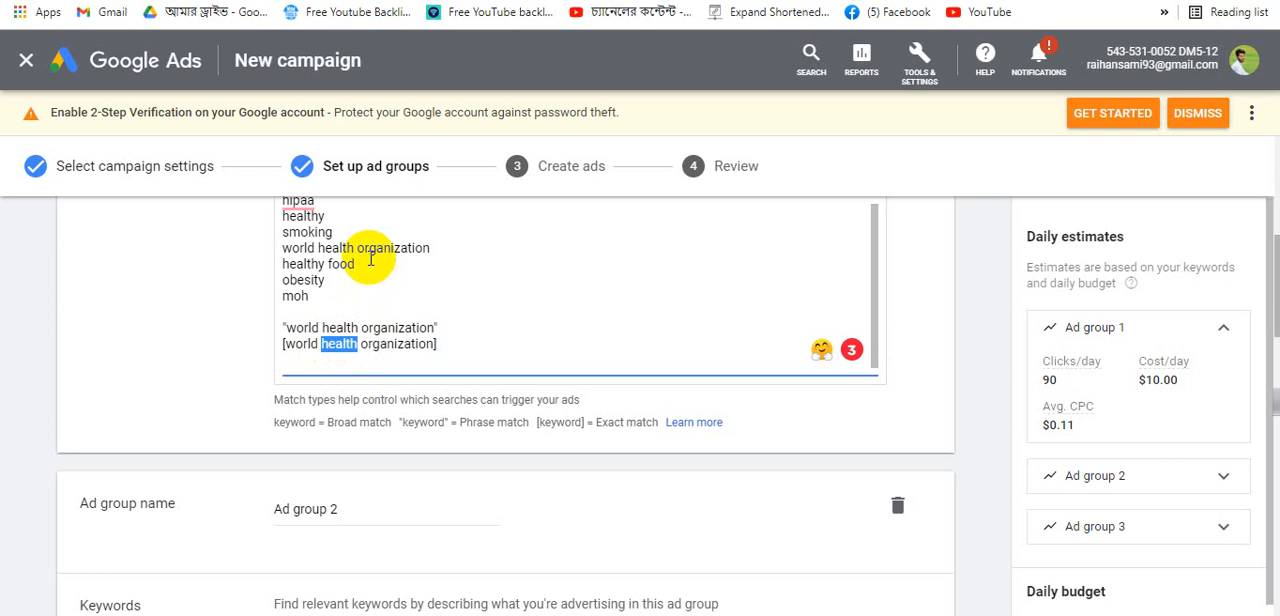
- Compare the bracketed exact-match keyword line with the broad and phrase-match entries and the exact match notation
left_click_drag(362, 264, 262, 264)
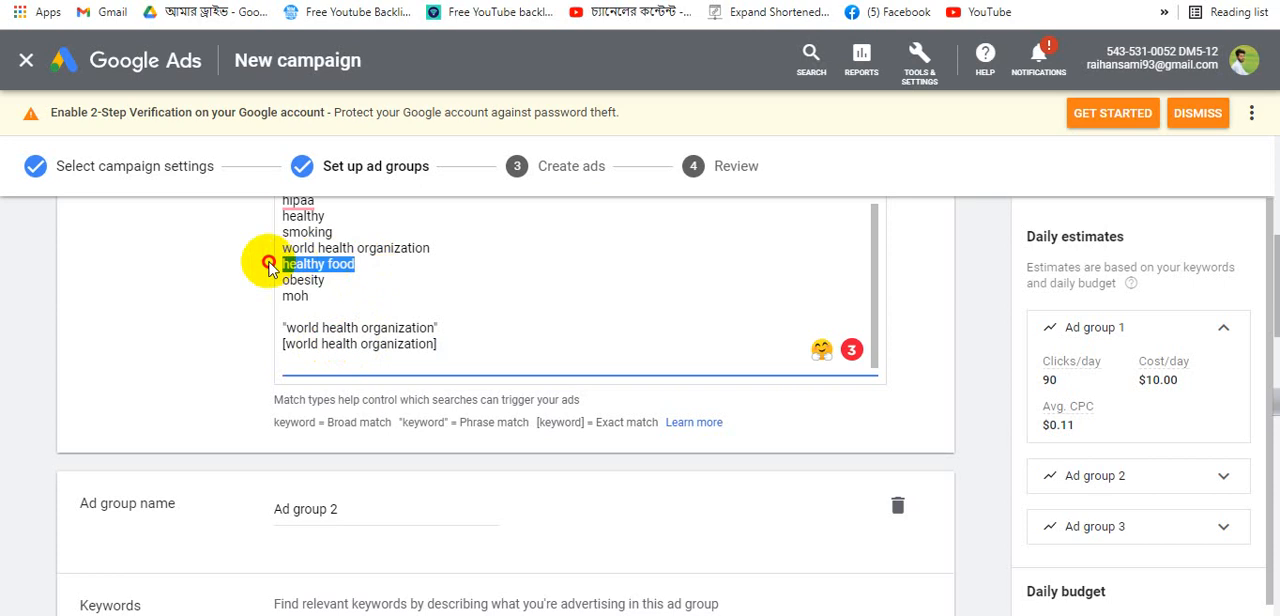
left_click(318, 343)
left_click_drag(318, 343, 357, 346)
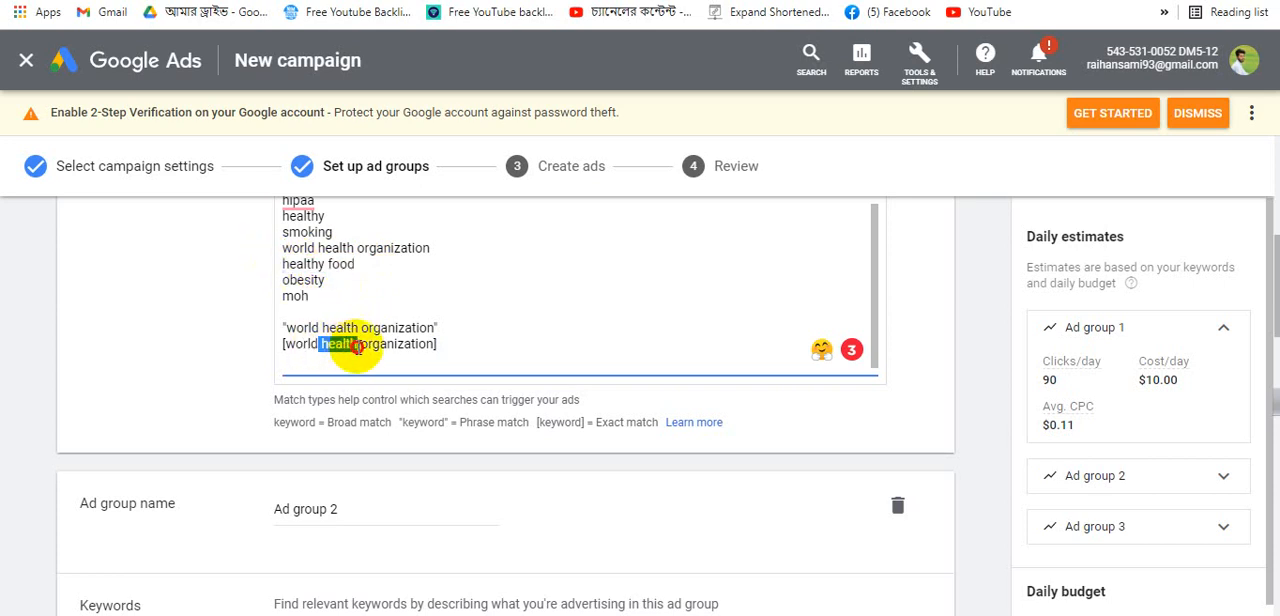
scroll(372, 346, "up", 2)
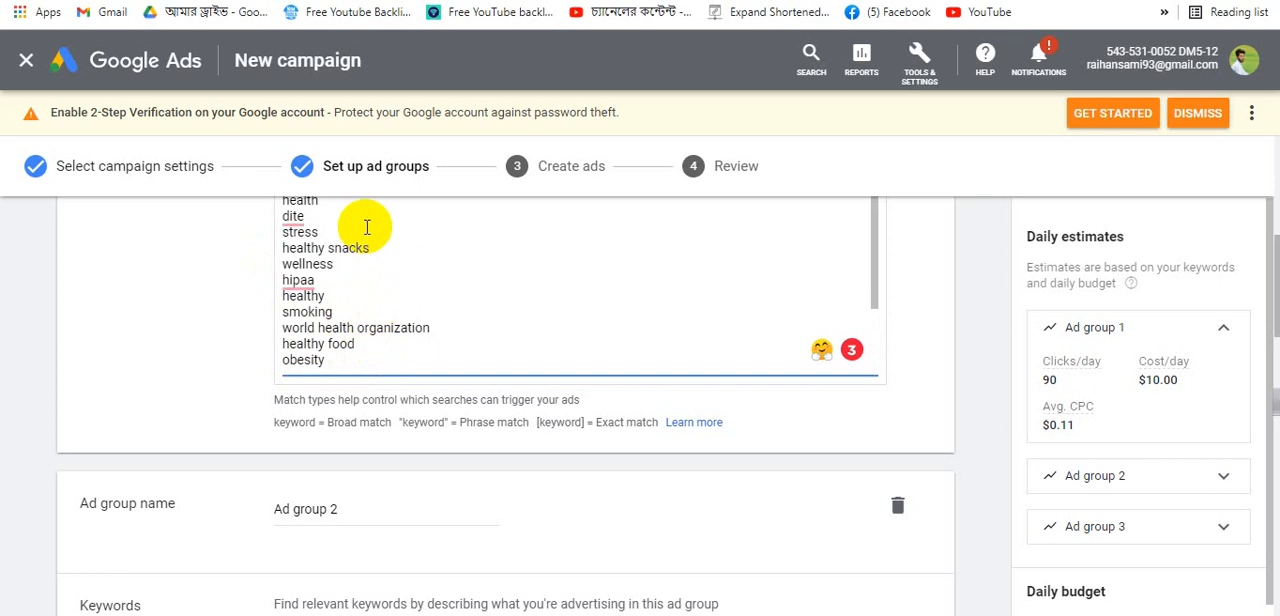
scroll(367, 227, "down", 5)
left_click(440, 233)
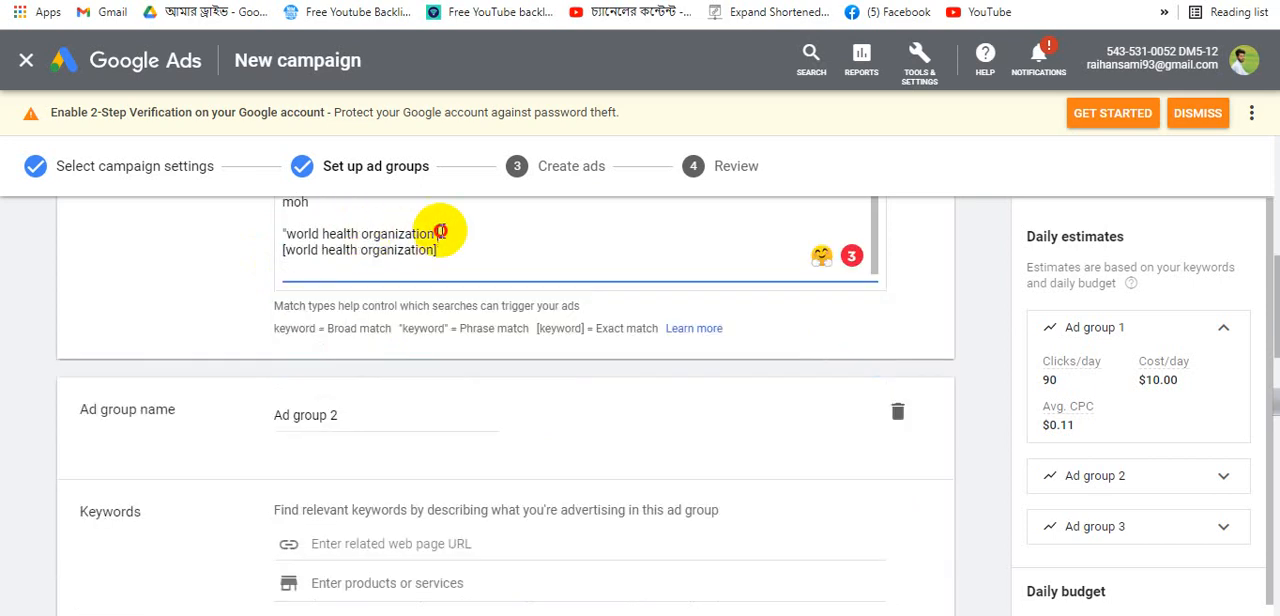
mouse_move(440, 233)
left_mouse_down()
mouse_move(297, 226)
mouse_move(268, 242)
left_mouse_up()
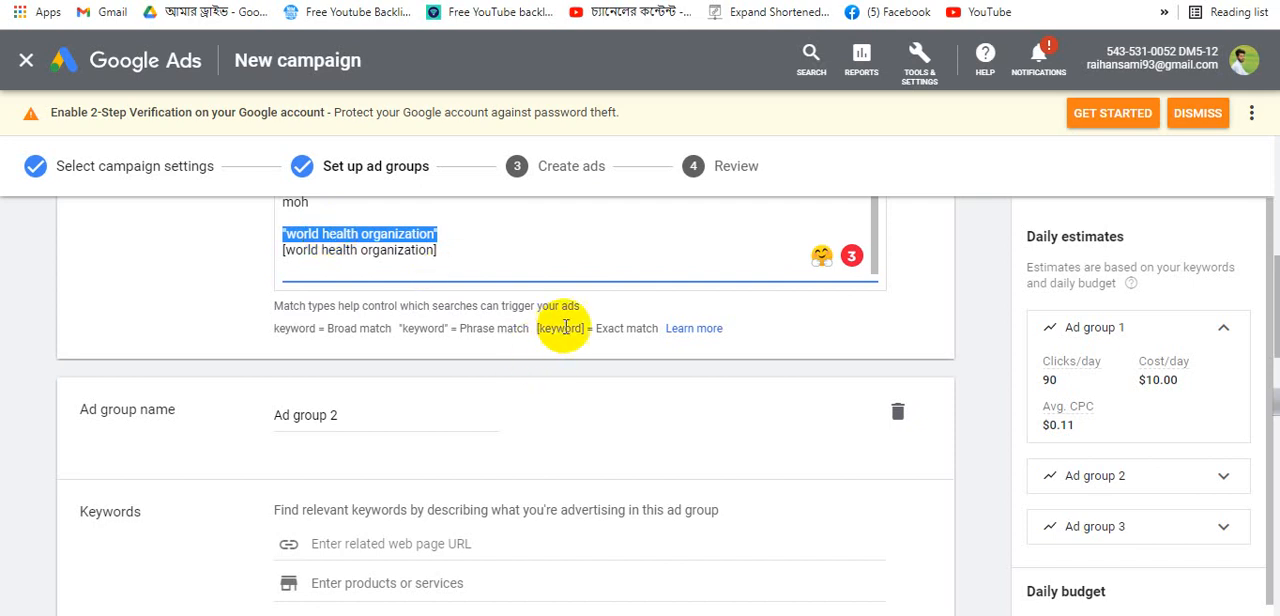
left_click_drag(440, 252, 266, 251)
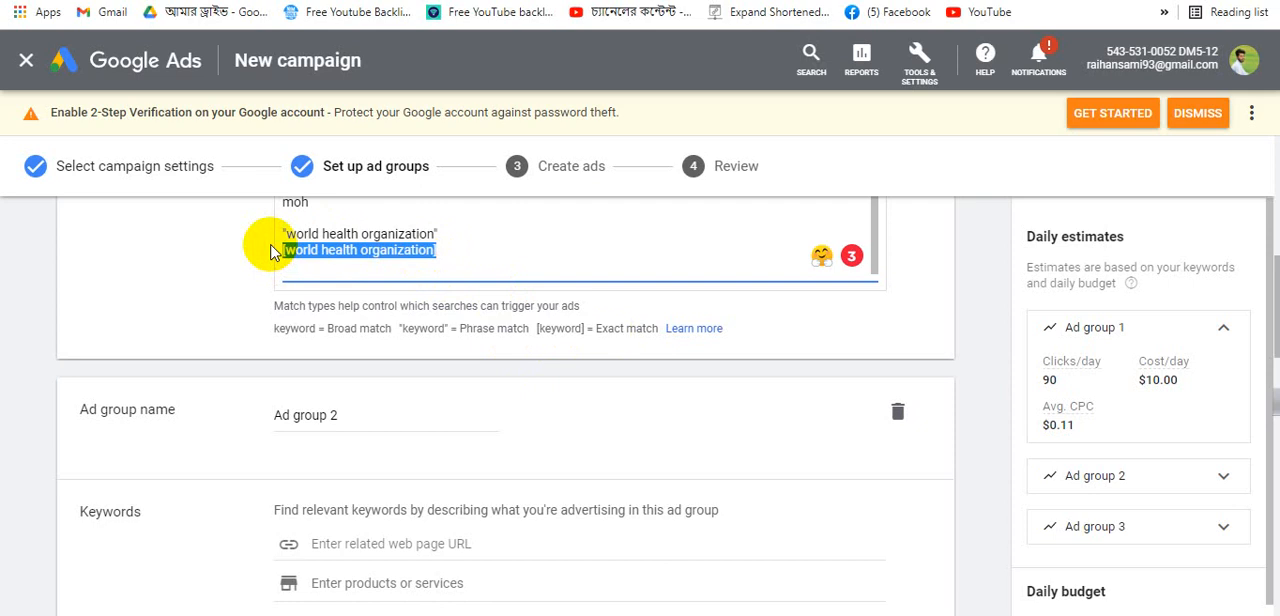
- Cut the keywords from healthy breakfast to hha out of the Word table and paste them into Ad group 2's keyword box
scroll(425, 345, "down", 5)
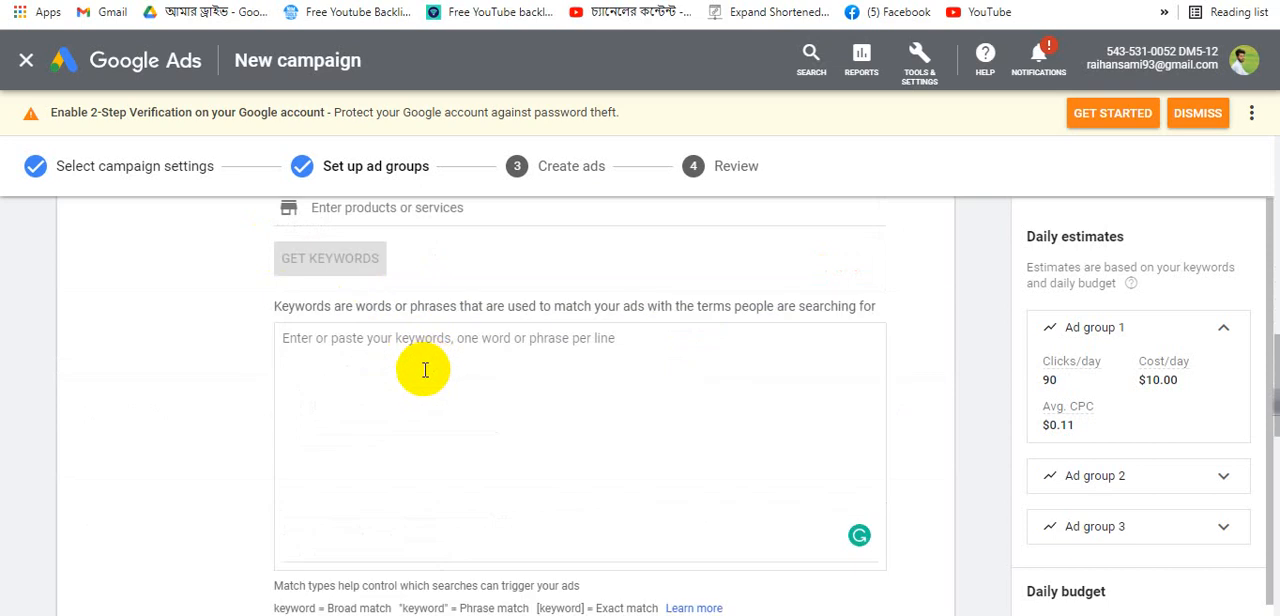
scroll(420, 333, "up", 5)
scroll(515, 420, "down", 4)
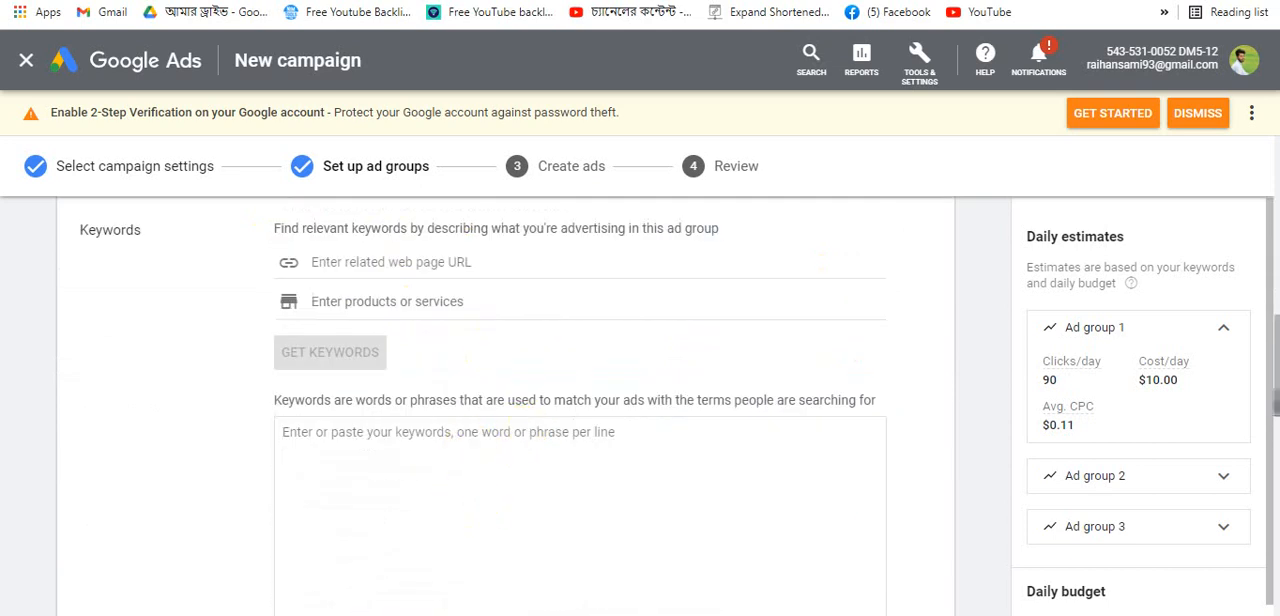
key("alt+Tab")
scroll(322, 330, "down", 2)
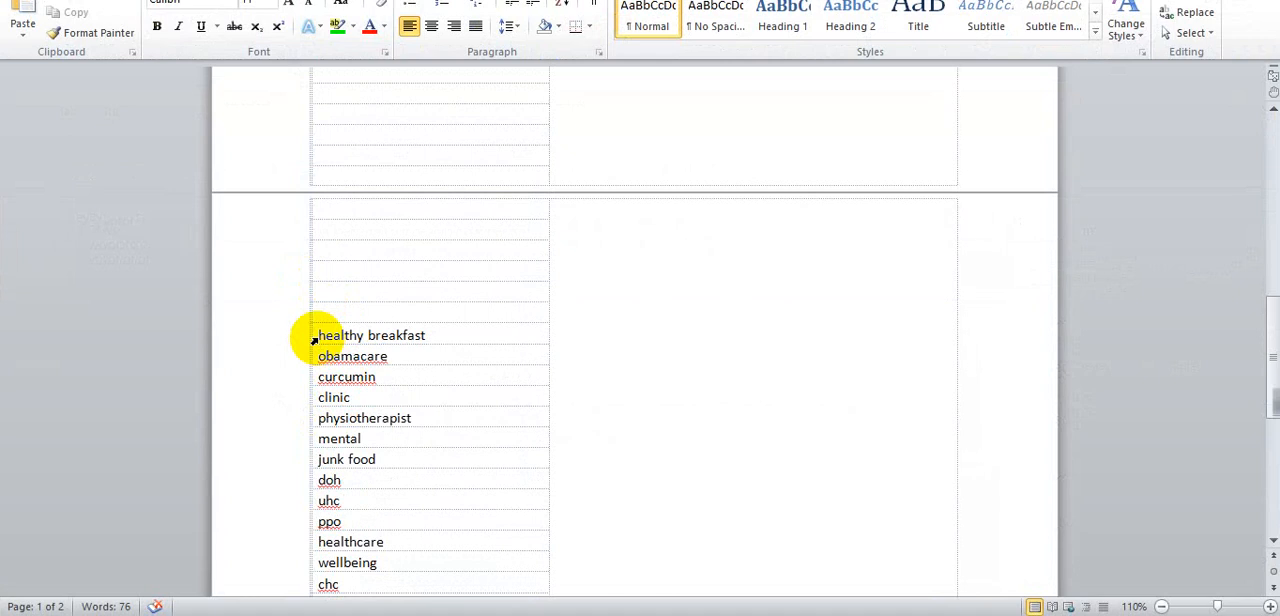
mouse_move(320, 335)
left_mouse_down()
mouse_move(409, 480)
mouse_move(428, 204)
mouse_move(416, 391)
left_mouse_up()
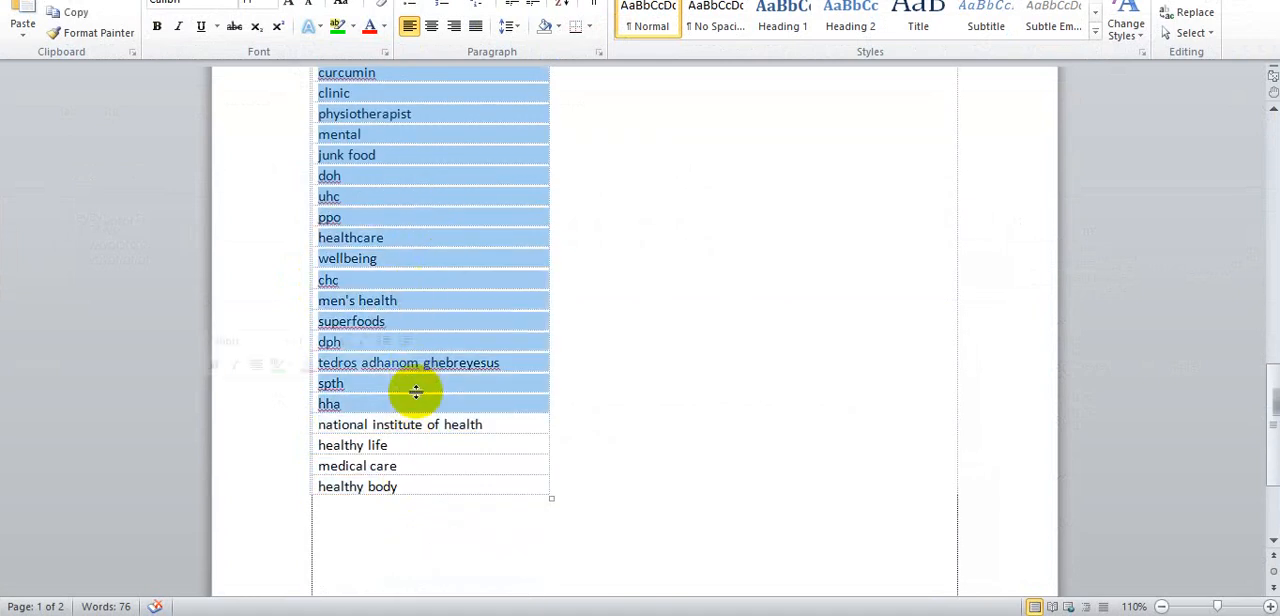
key("Delete")
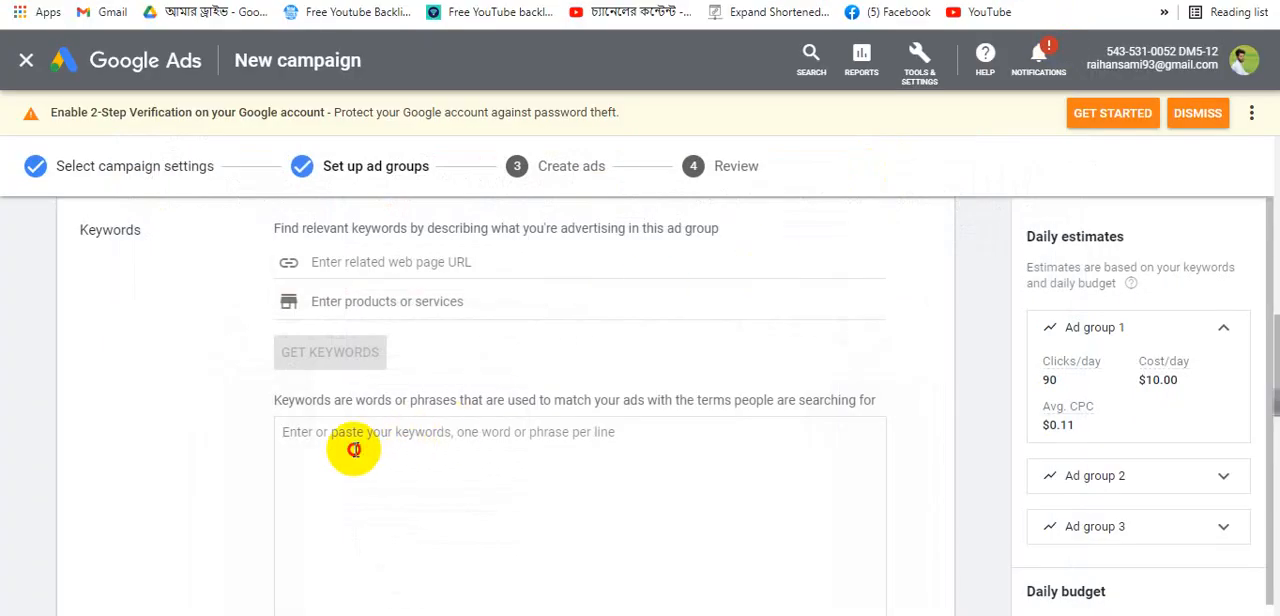
left_click(355, 450)
key("ctrl+v")
- Cut the quoted matcha slim phrase-match keywords from matcha slim mercadona onward and paste them at the end of Ad group 2's list
scroll(408, 479, "down", 3)
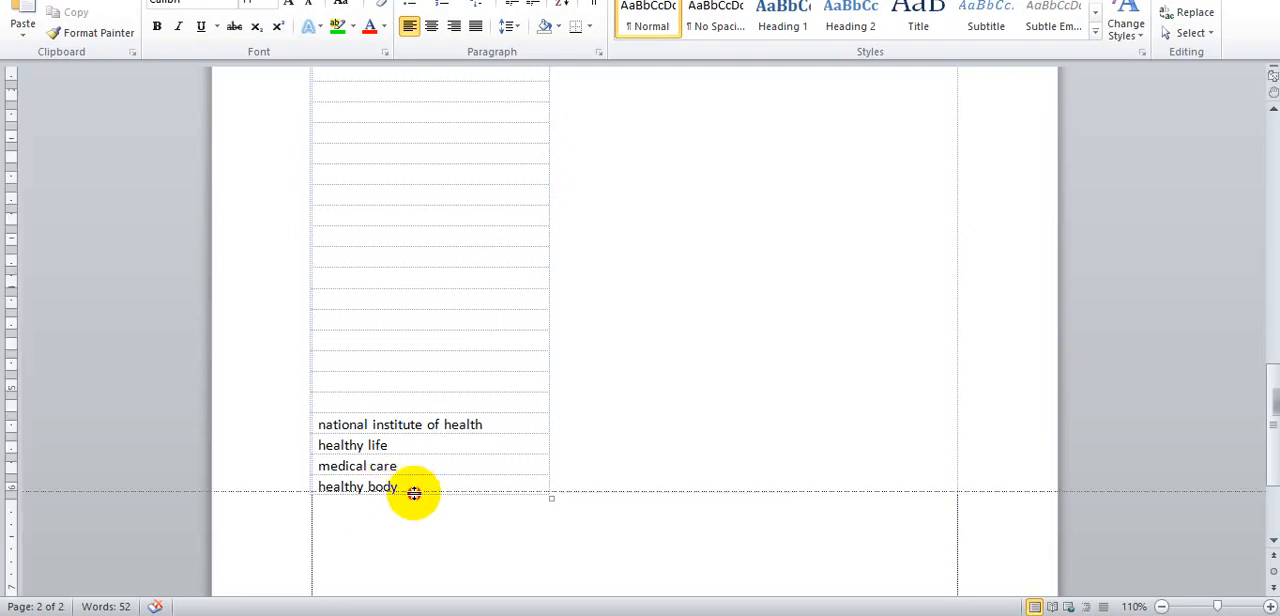
left_click_drag(414, 491, 326, 420)
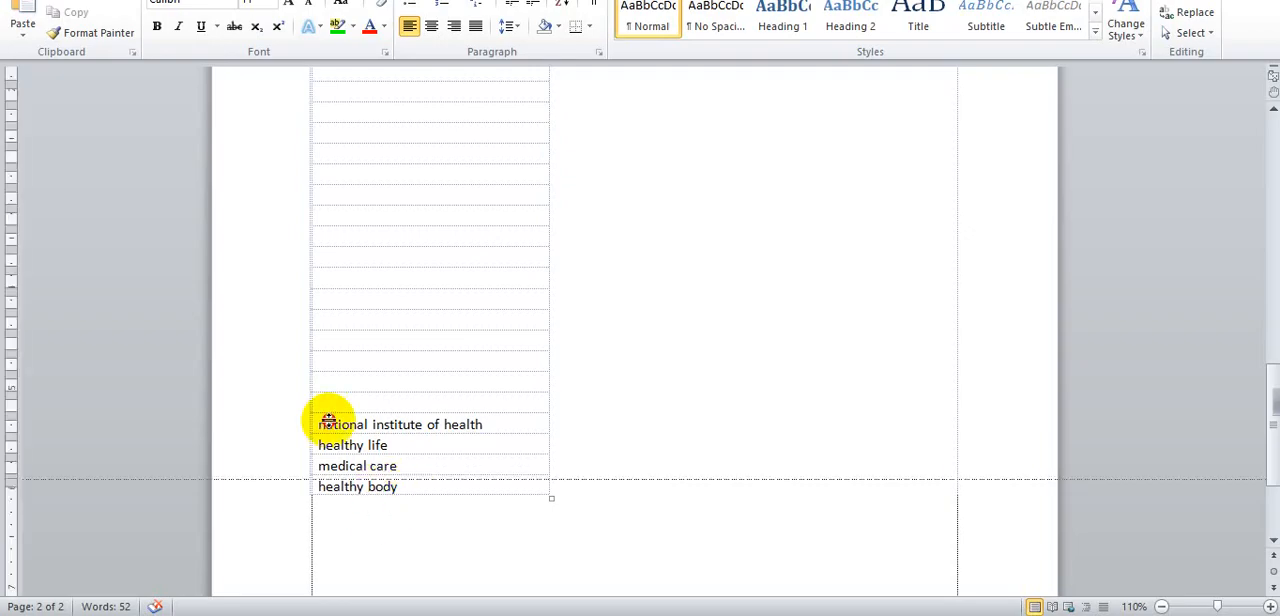
scroll(515, 360, "up", 15)
left_click_drag(534, 377, 571, 508)
left_click(296, 300)
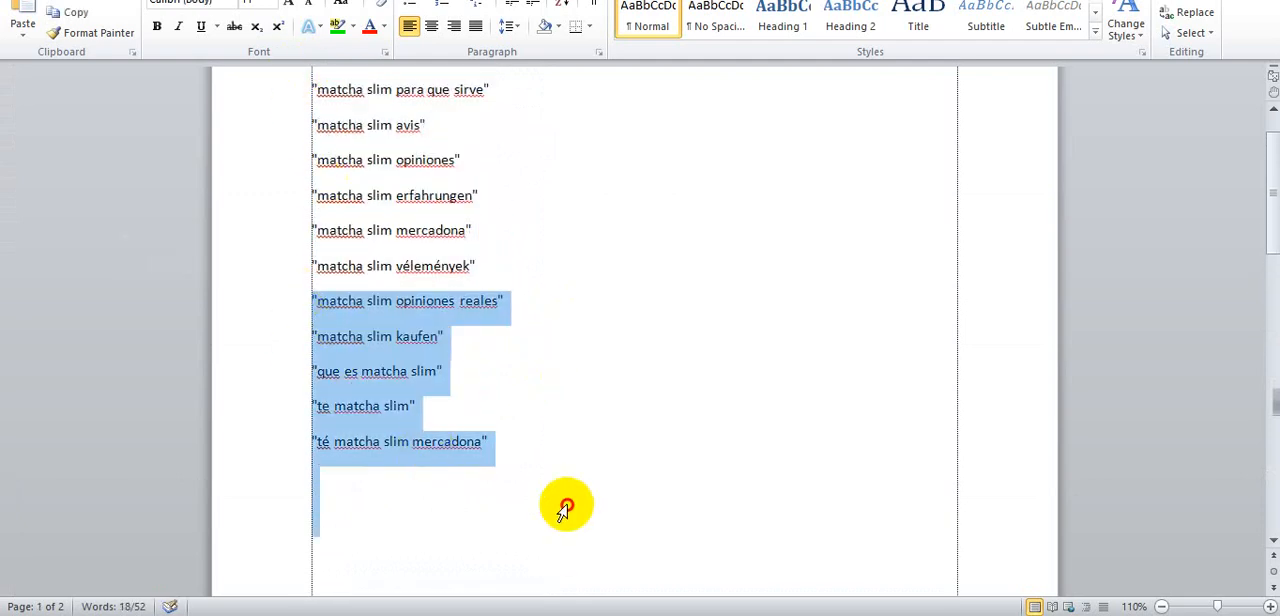
left_click(594, 414)
left_click_drag(495, 441, 312, 262)
key("ctrl+x")
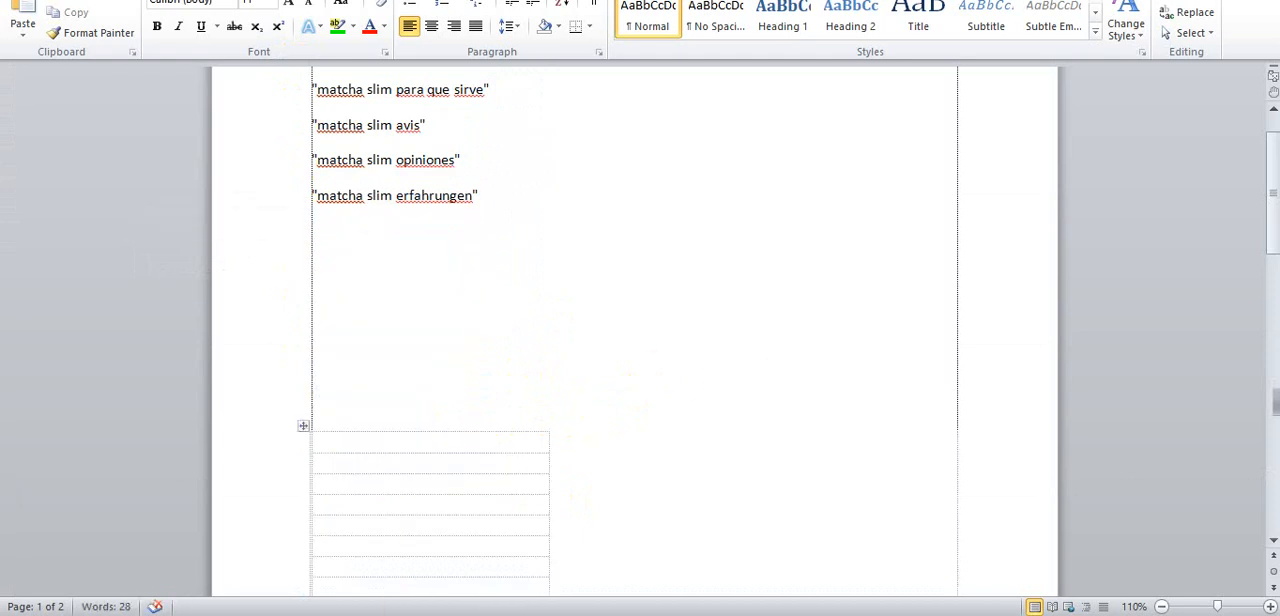
key("alt+Tab")
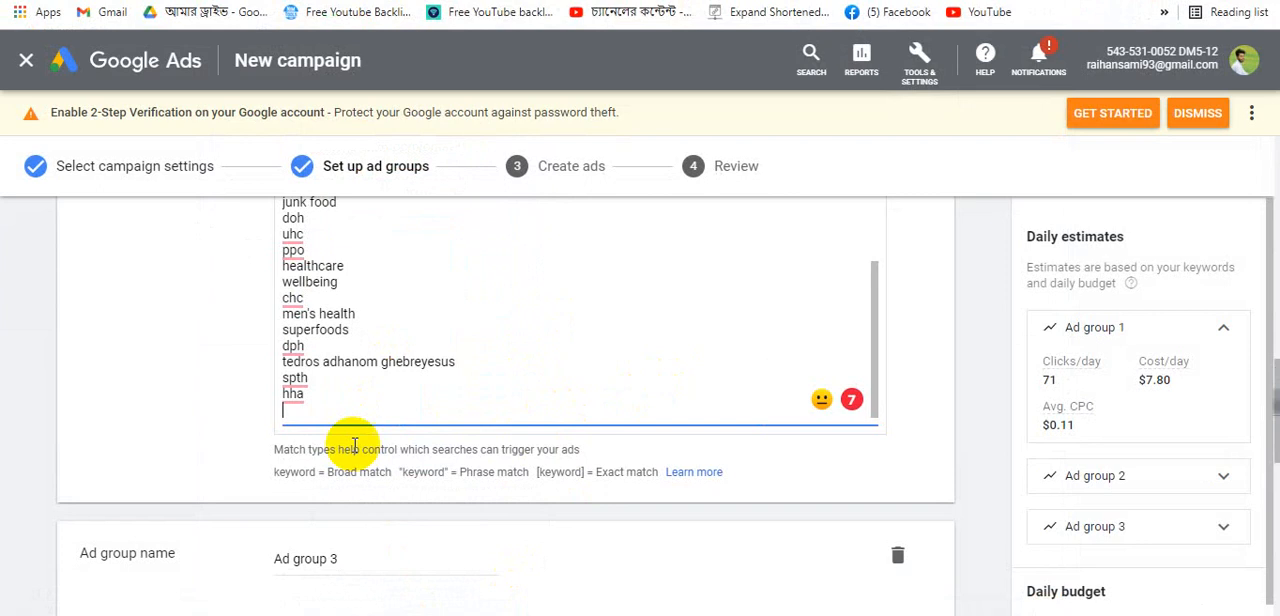
scroll(337, 449, "down", 2)
key("ctrl+v")
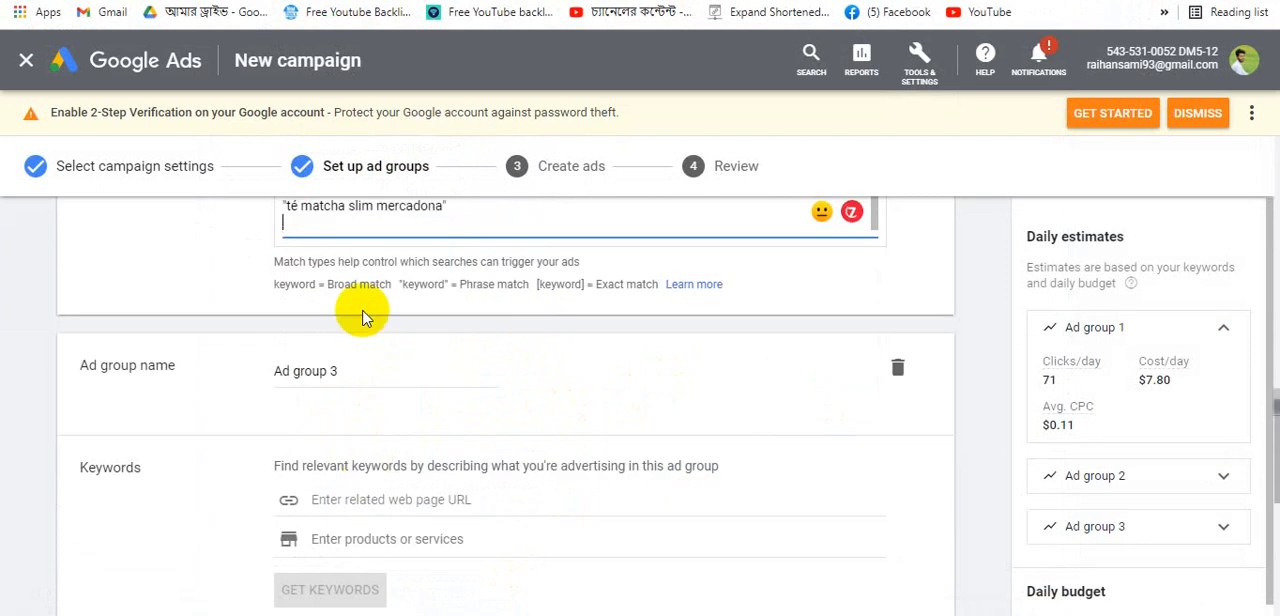
- Copy the Diet & Weight-Loss blog post's URL and paste it into Ad group 3's related web page field
scroll(423, 300, "up", 4)
scroll(532, 307, "down", 6)
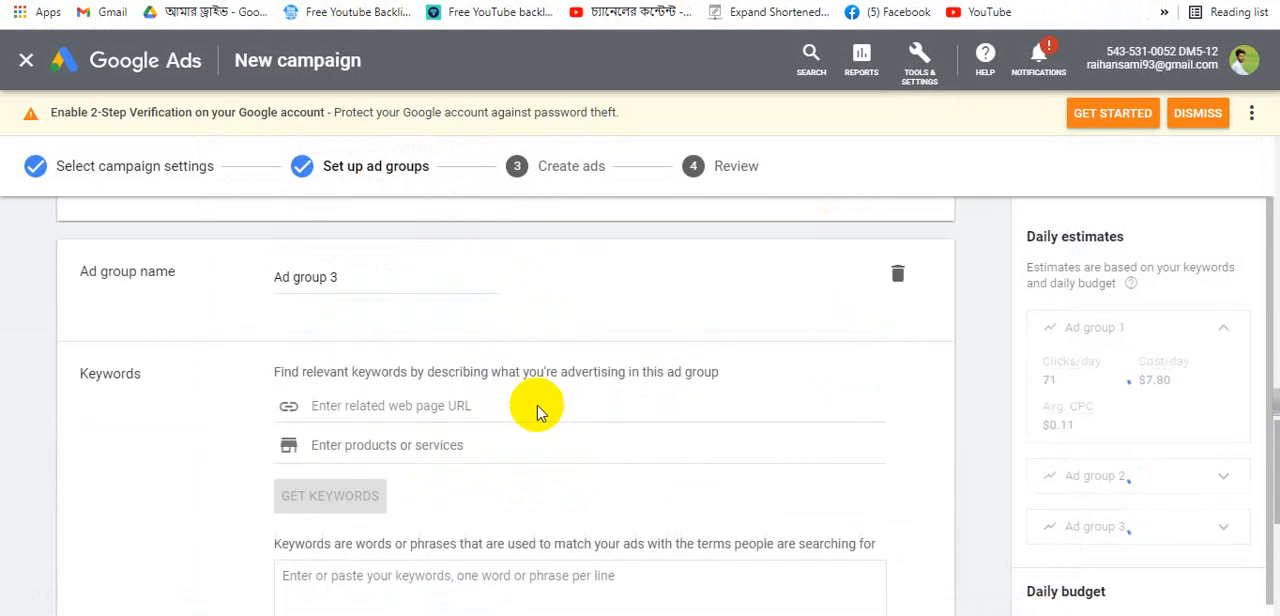
scroll(380, 380, "up", 4)
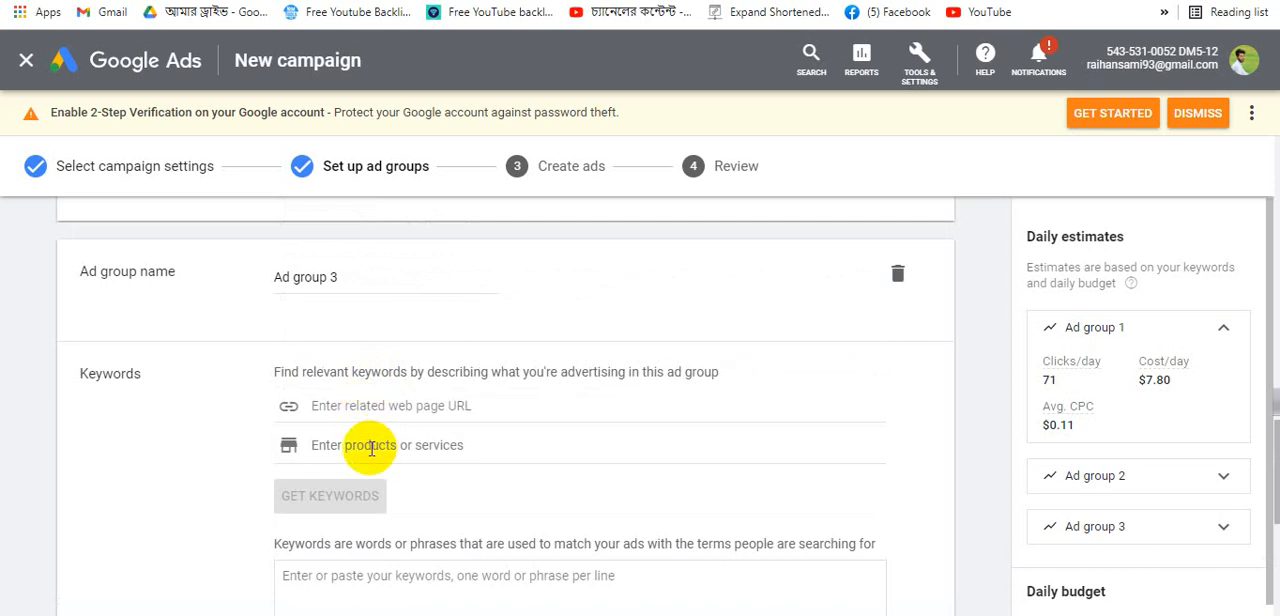
left_click(363, 410)
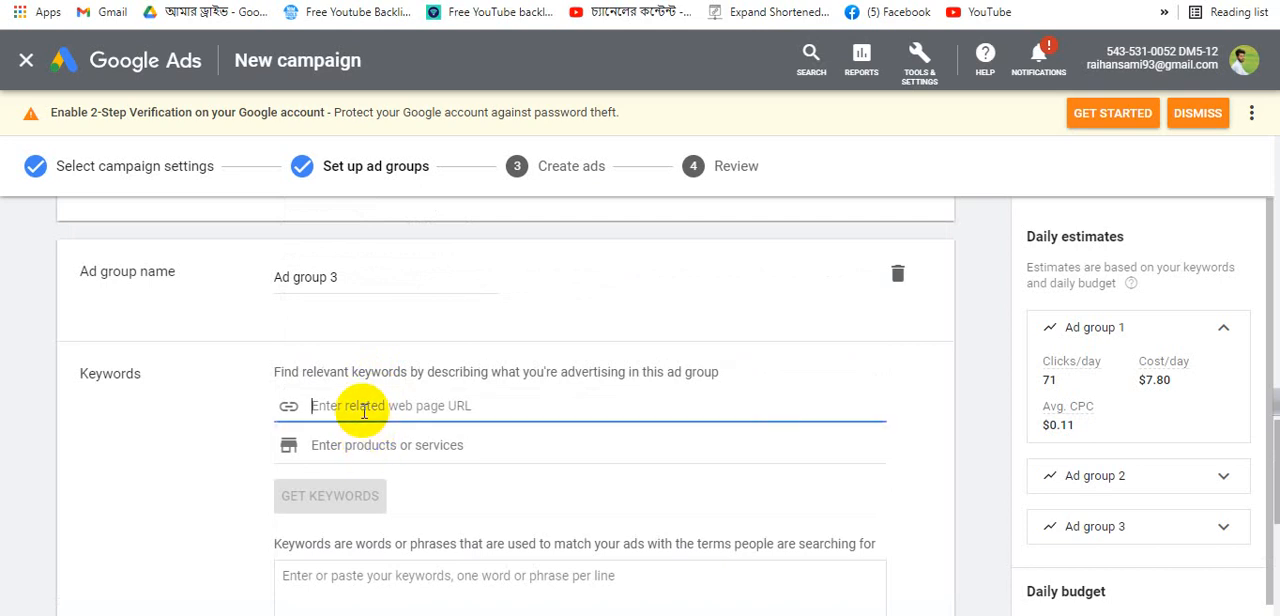
left_click(630, 1)
left_click(480, 1)
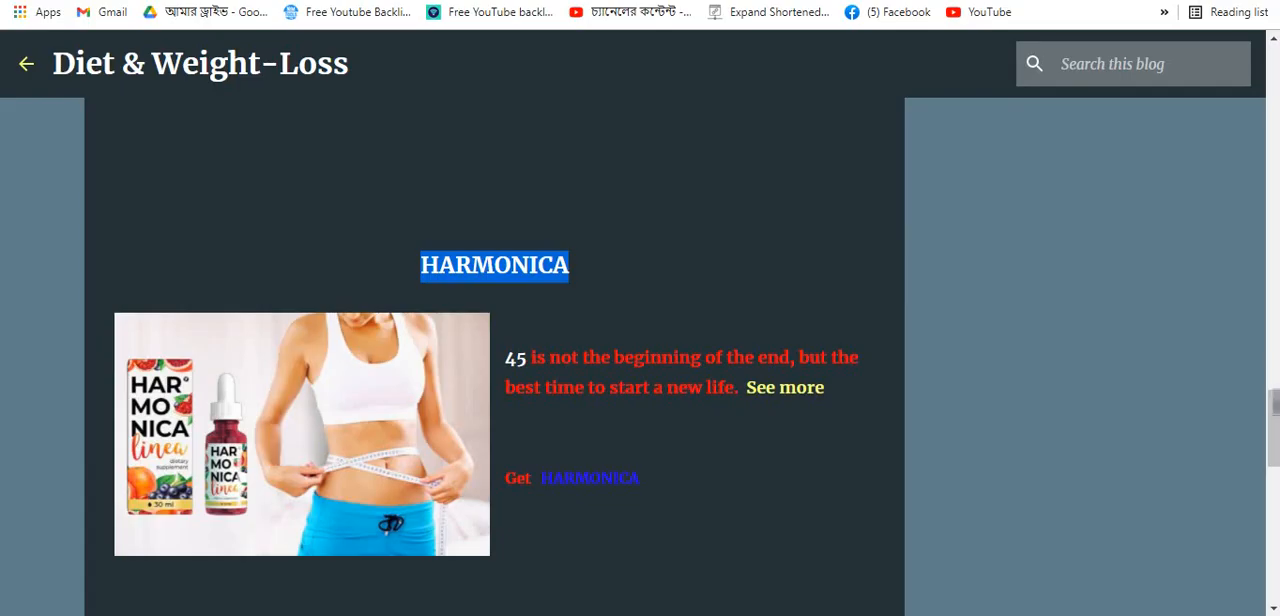
left_click(318, 1)
right_click(318, 1)
left_click(366, 79)
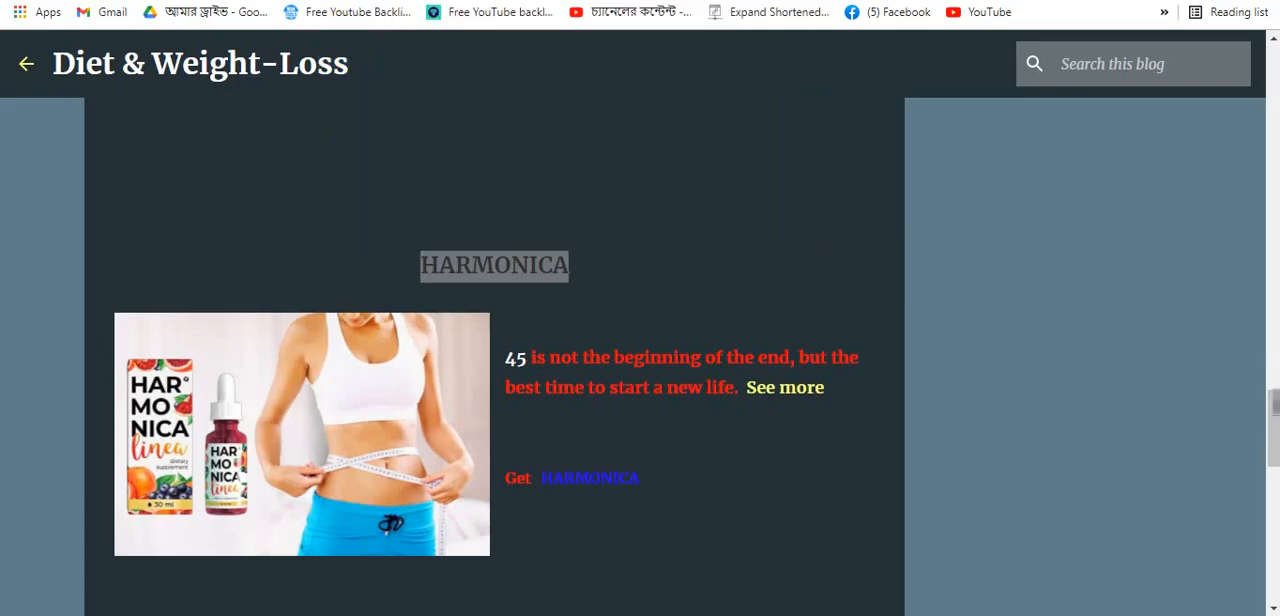
left_click(630, 1)
left_click(420, 1)
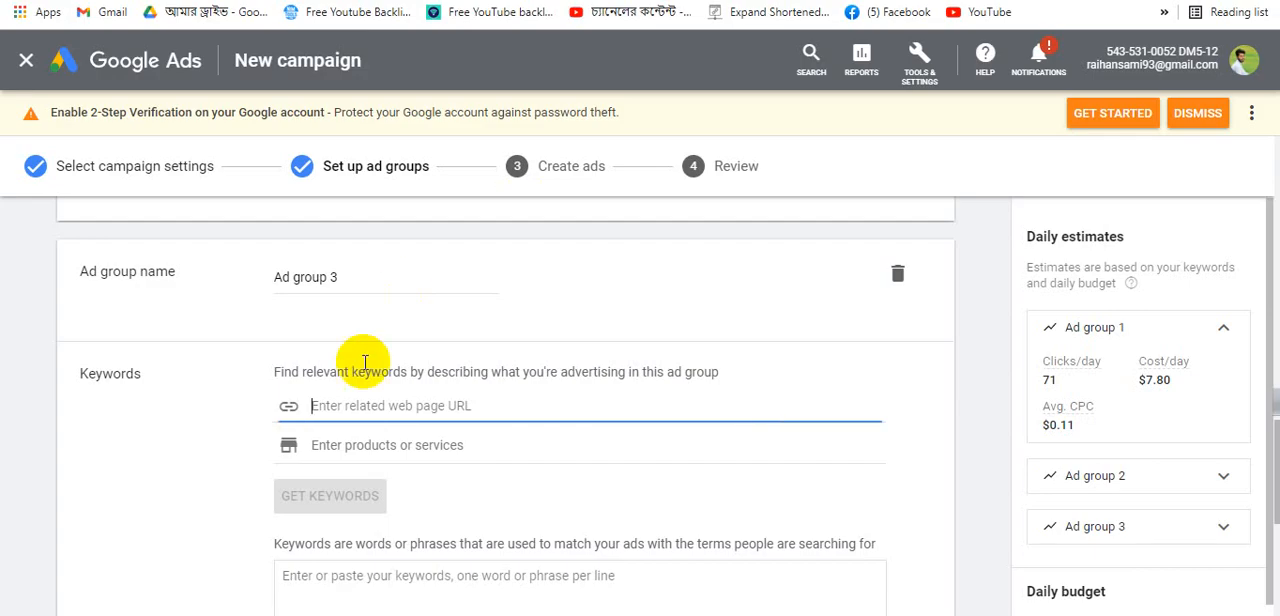
key("ctrl+v")
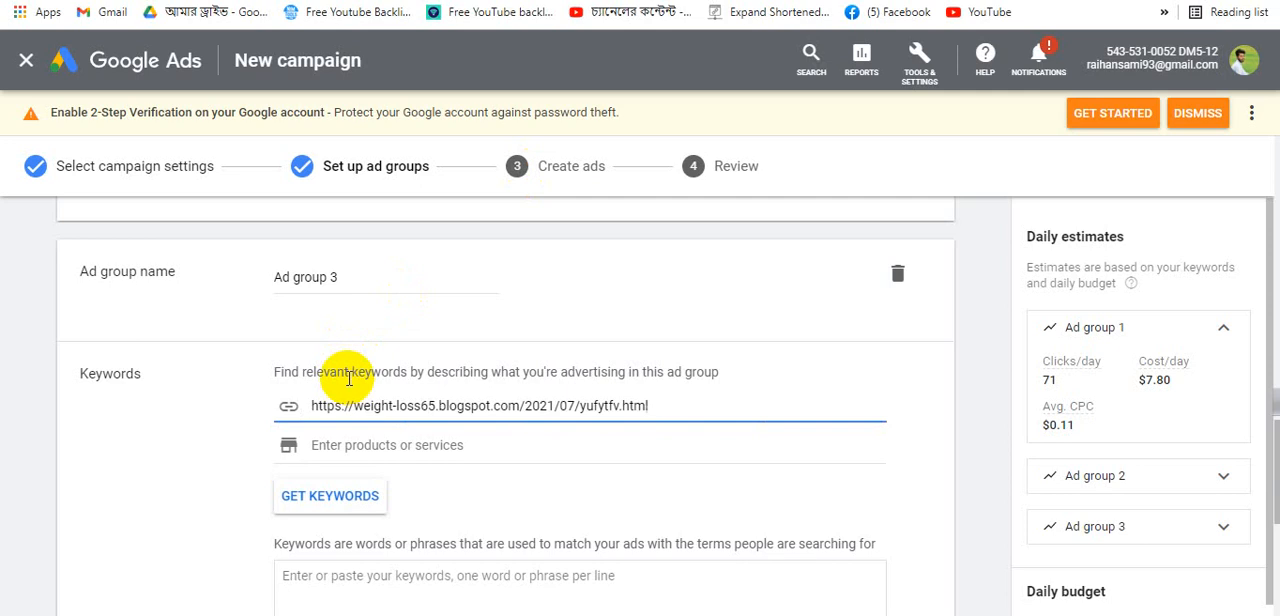
- Add marsa slim as a product or service for Ad group 3
left_click(394, 444)
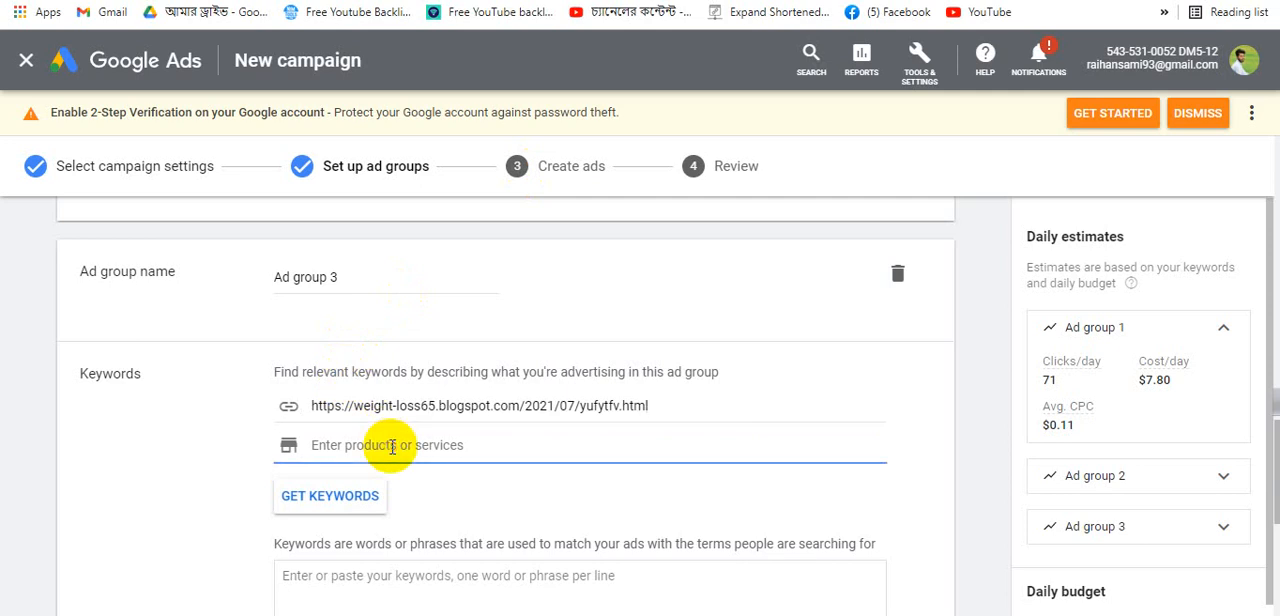
left_click(391, 446)
type("c")
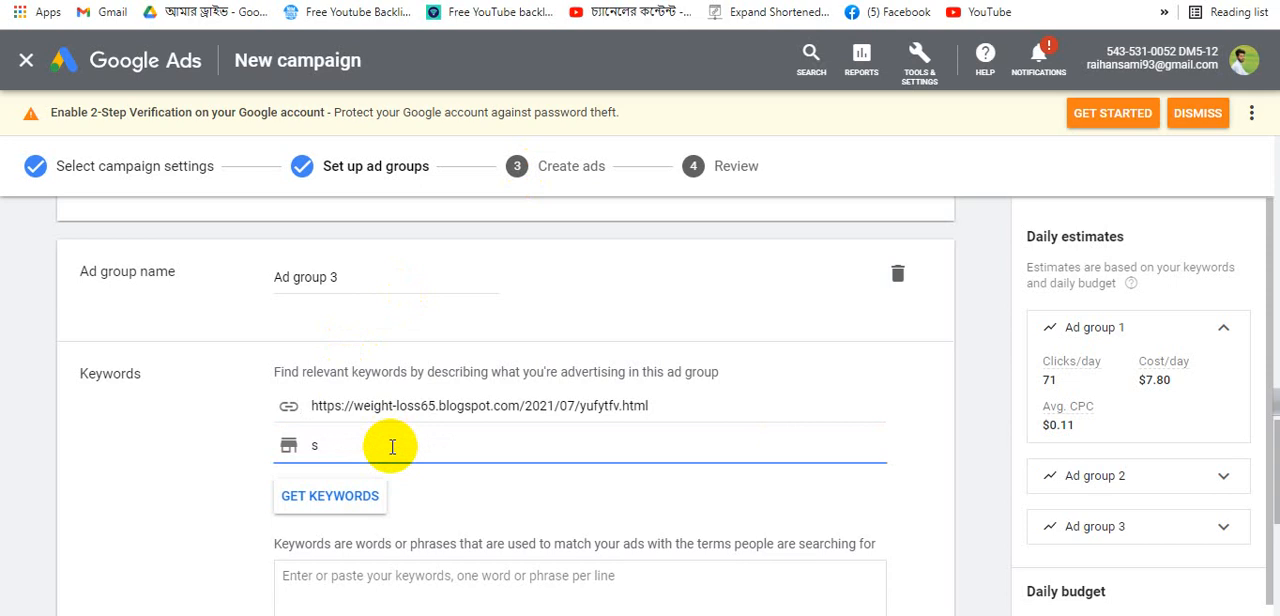
key("BackSpace")
left_click(391, 446)
type("marsa slim")
key("Return")
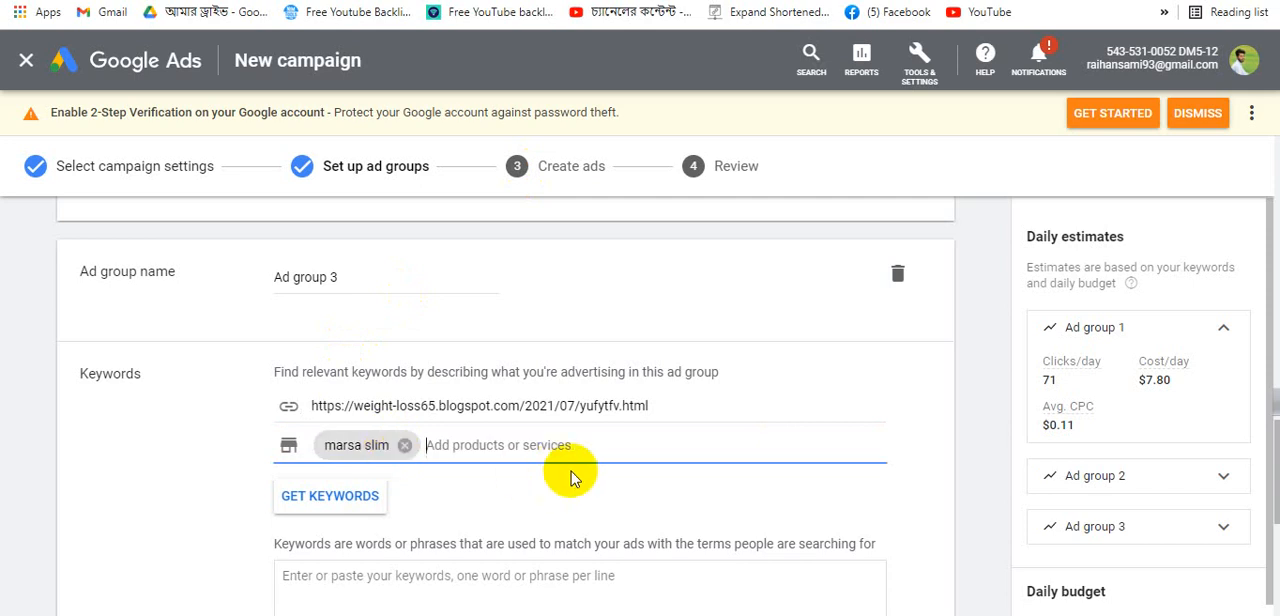
- Add keto guru as a second product or service and generate keyword suggestions for Ad group 3
type("ke")
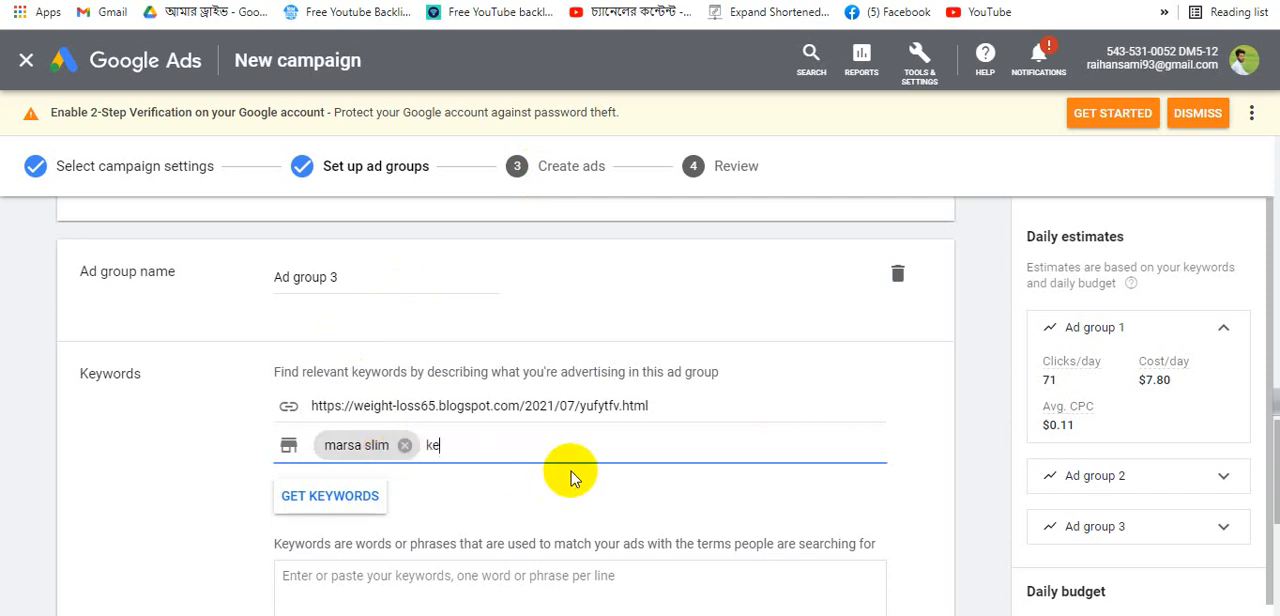
type("to guru")
key("Return")
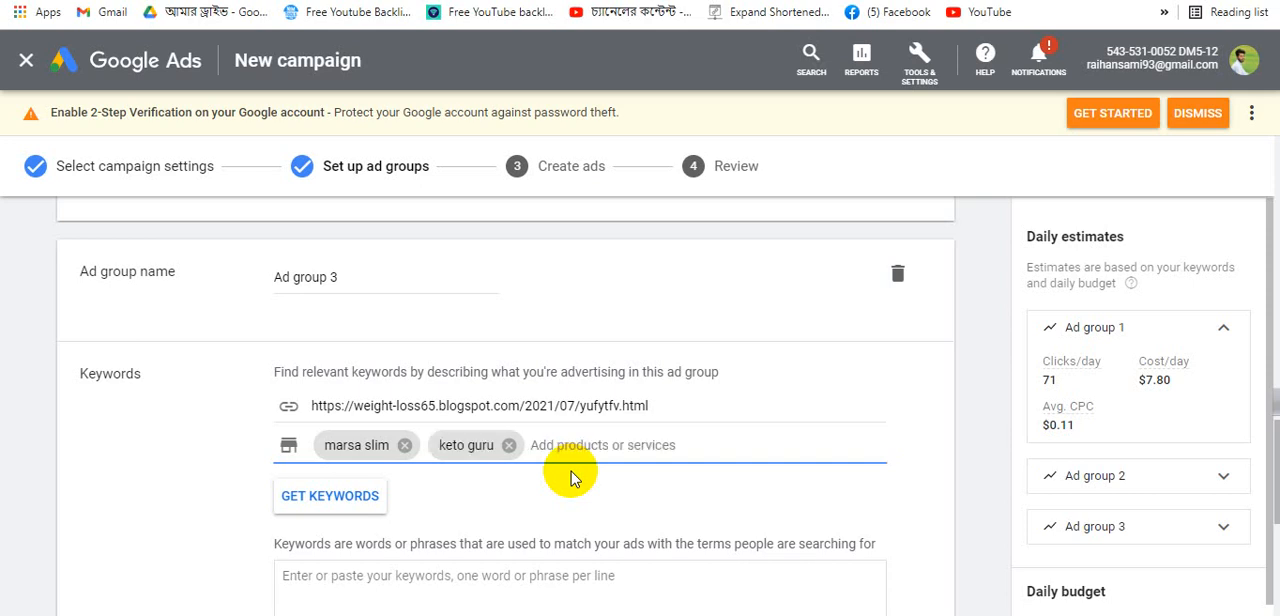
left_click(340, 494)
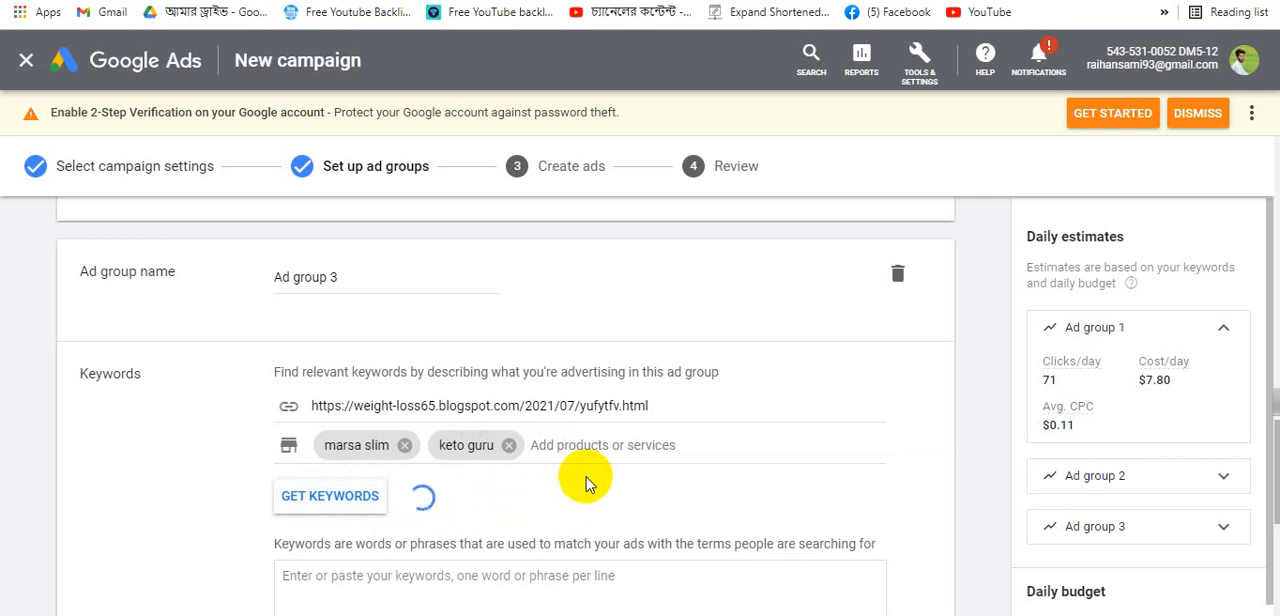
- Review the keyword lists in the keyword boxes of Ad groups 1, 2 and 3
scroll(591, 442, "down", 5)
left_click_drag(478, 434, 437, 377)
scroll(437, 383, "up", 2)
left_click(533, 378)
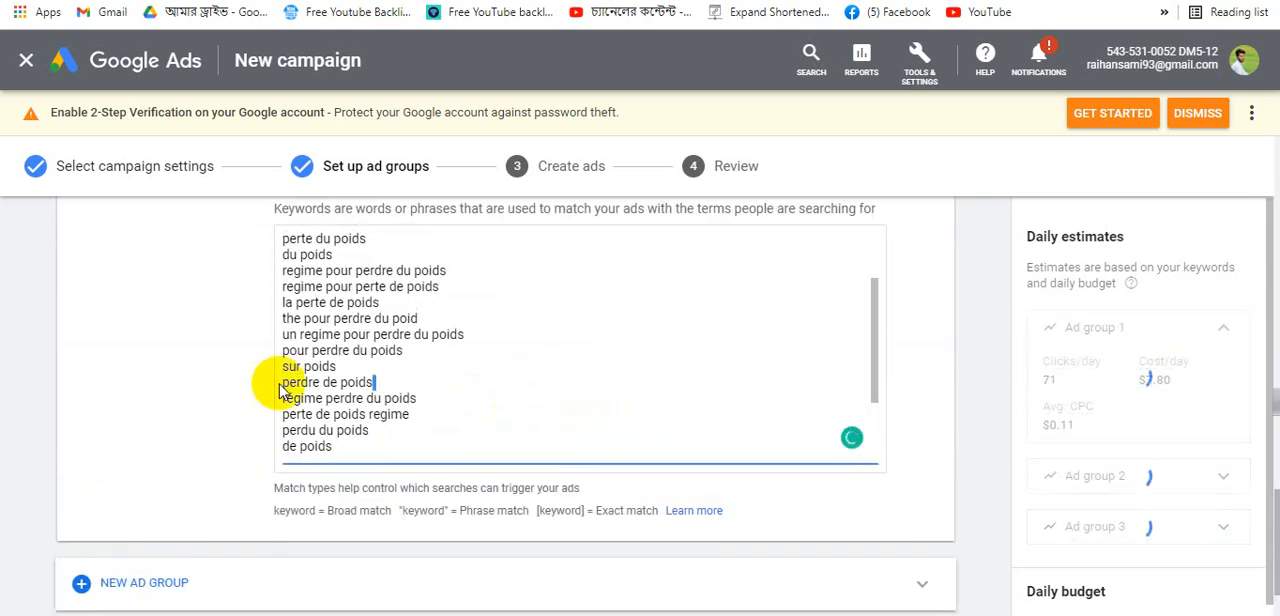
left_click(236, 353)
scroll(425, 333, "up", 1)
scroll(427, 335, "up", 3)
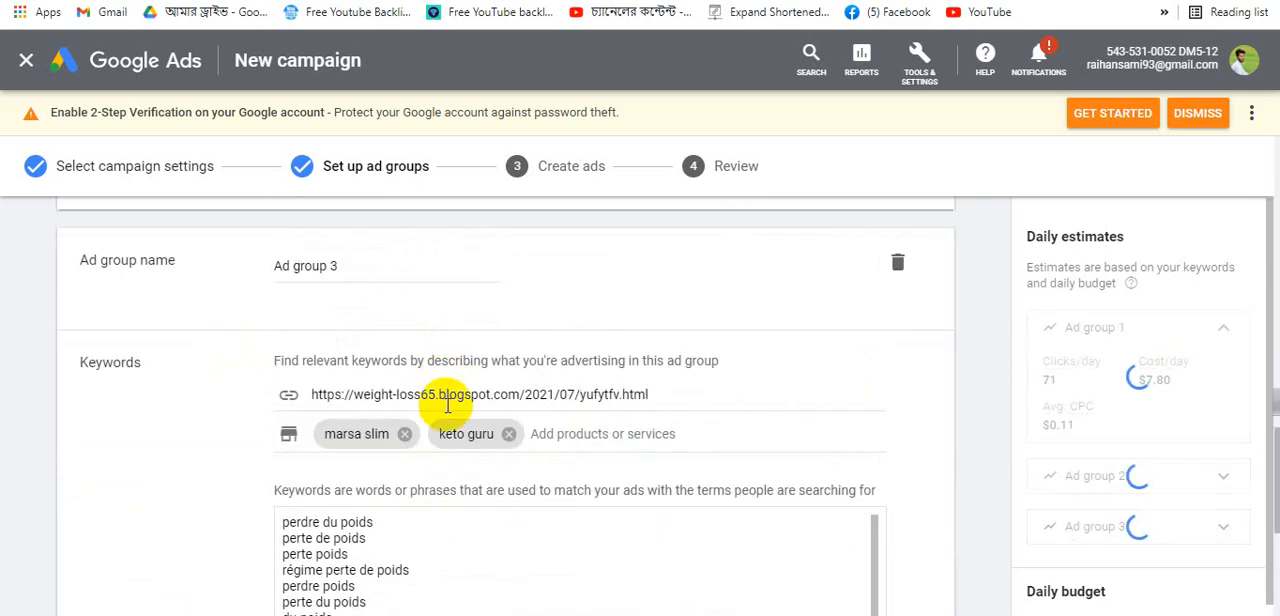
scroll(445, 478, "down", 3)
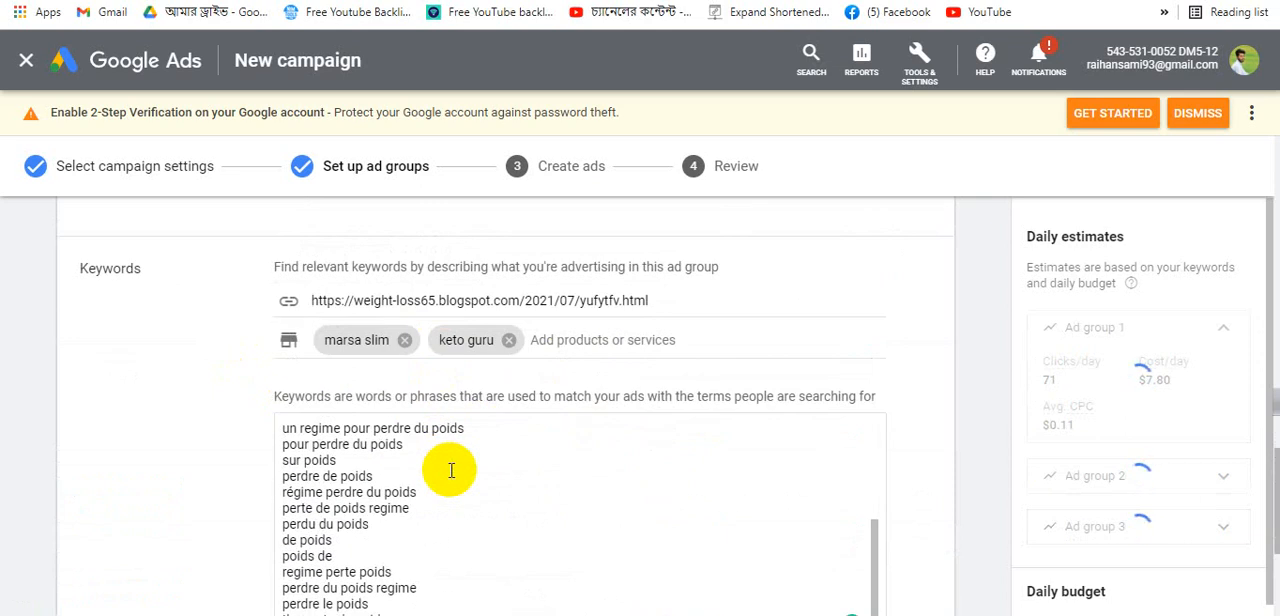
scroll(463, 457, "up", 2)
scroll(463, 457, "down", 5)
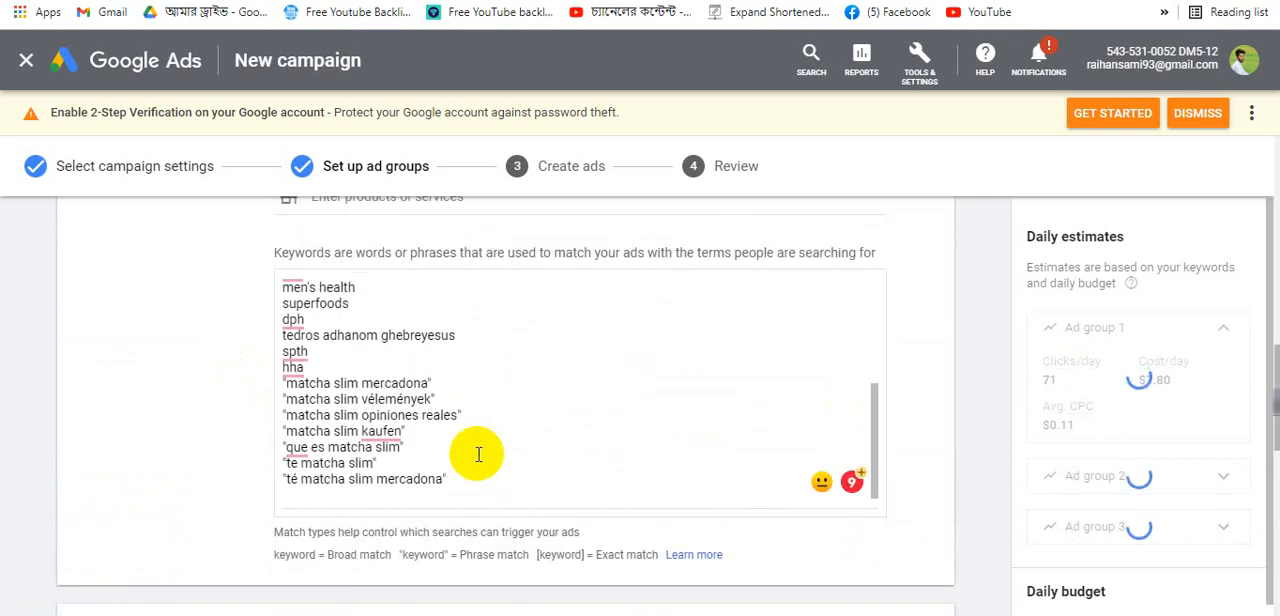
scroll(480, 450, "up", 5)
scroll(520, 430, "up", 4)
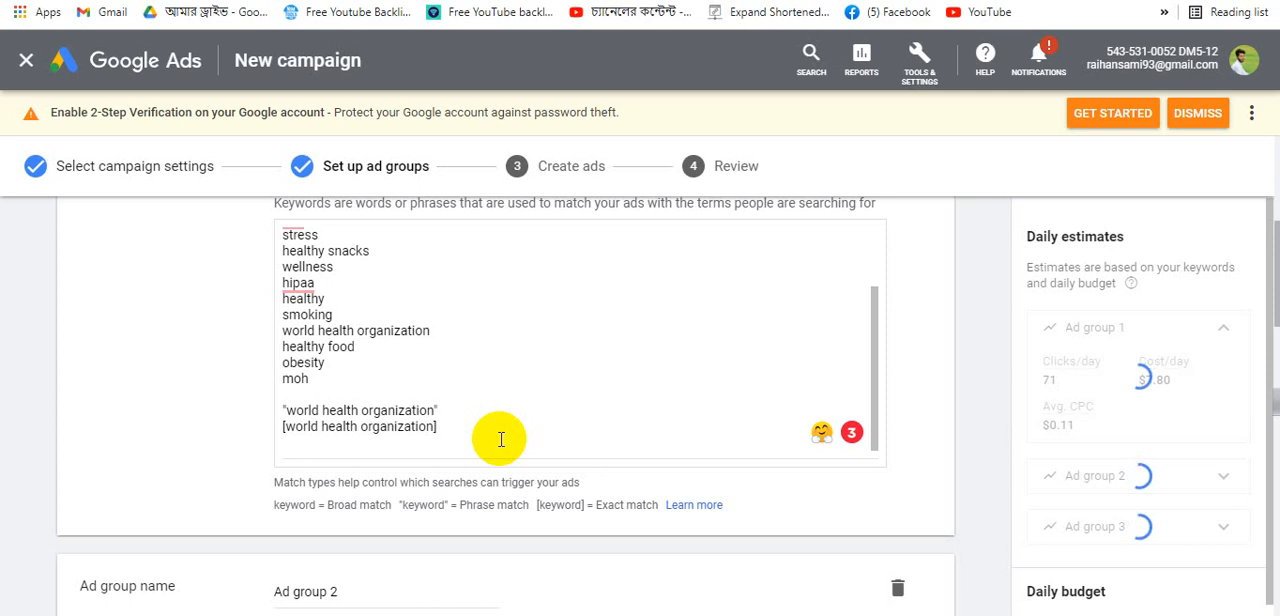
scroll(501, 440, "down", 10)
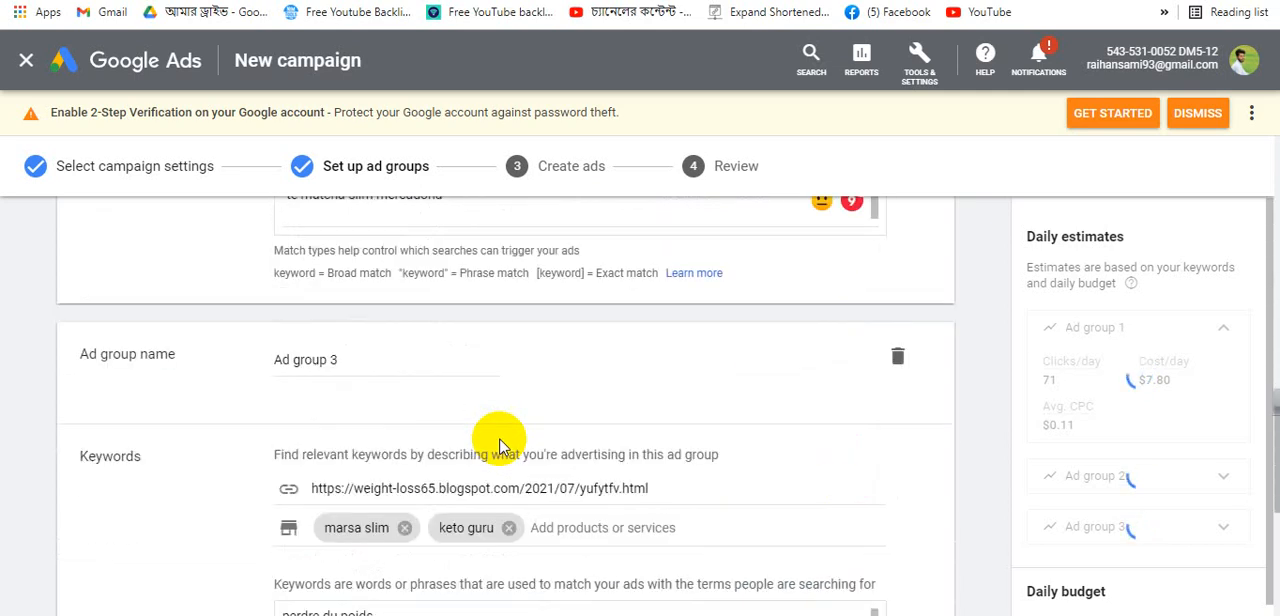
scroll(500, 440, "down", 6)
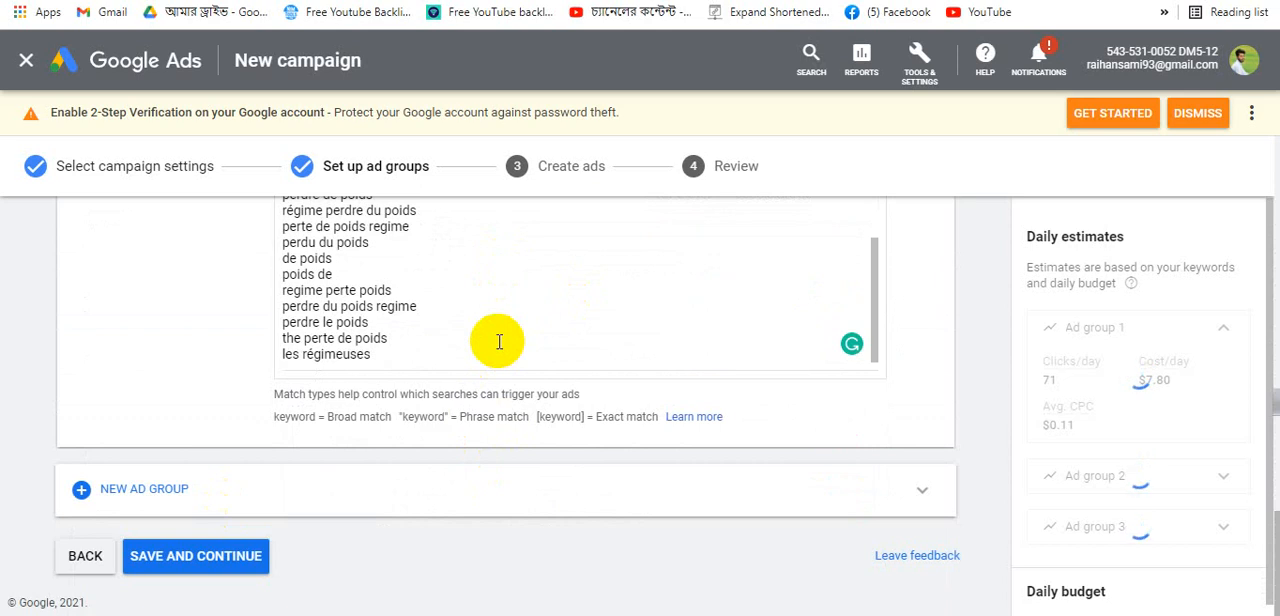
- Save the ad group setup, continue to ad creation, and expand Ad group 1's full keyword list
left_click(187, 560)
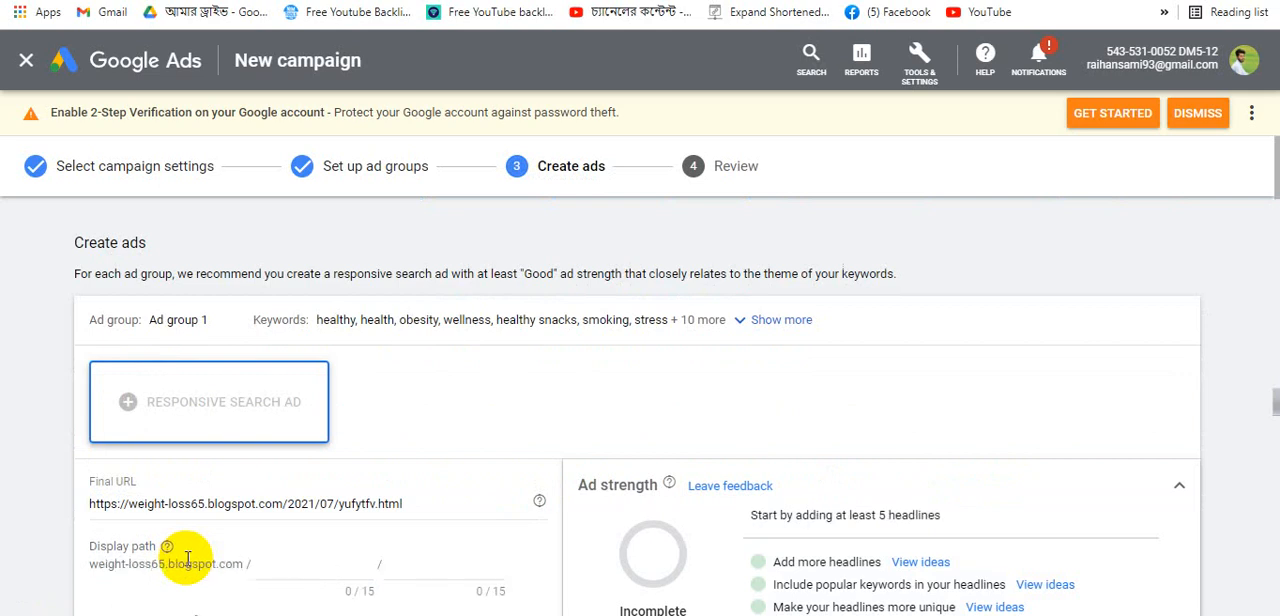
scroll(329, 480, "down", 10)
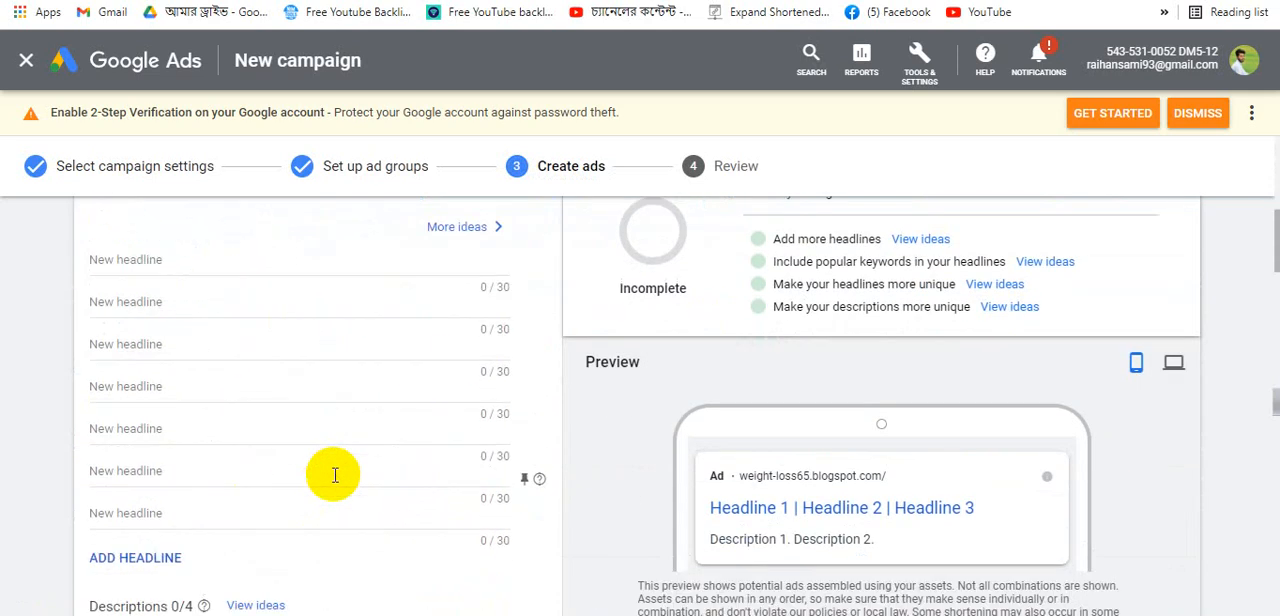
scroll(491, 421, "up", 10)
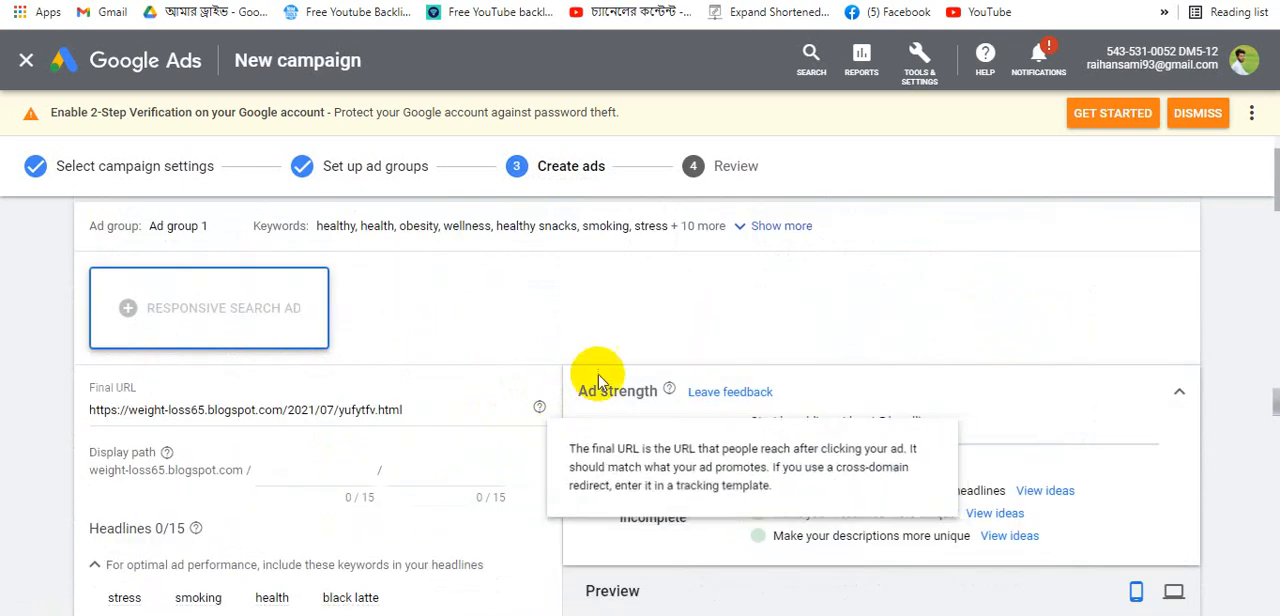
scroll(700, 355, "up", 1)
left_click(763, 319)
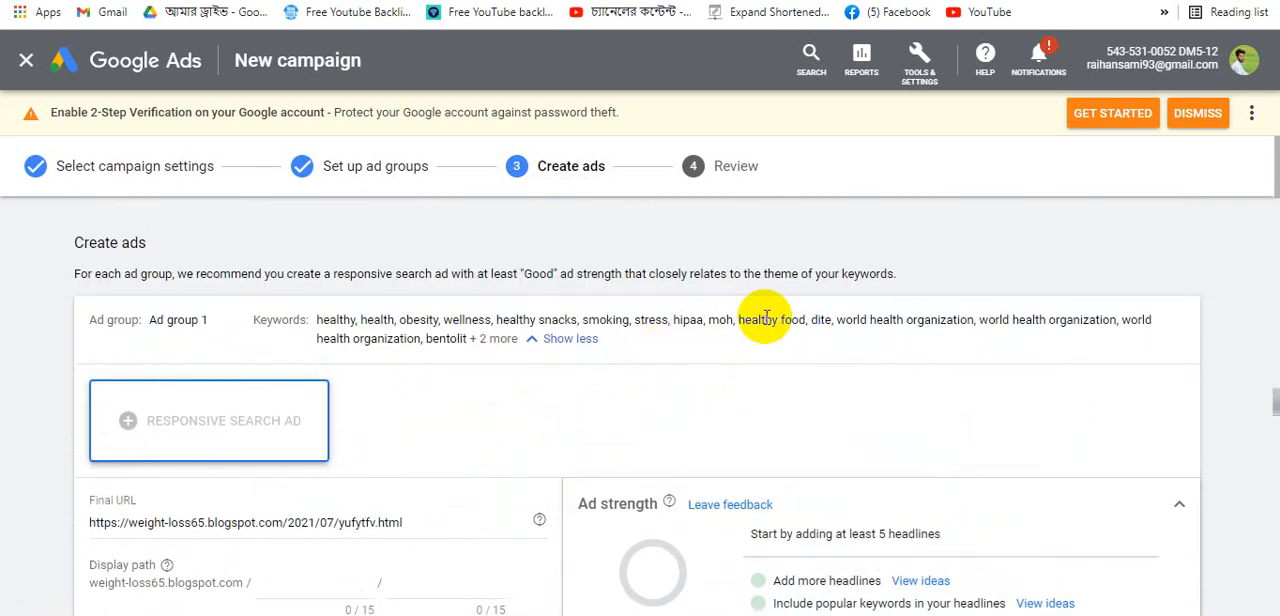
left_click(558, 338)
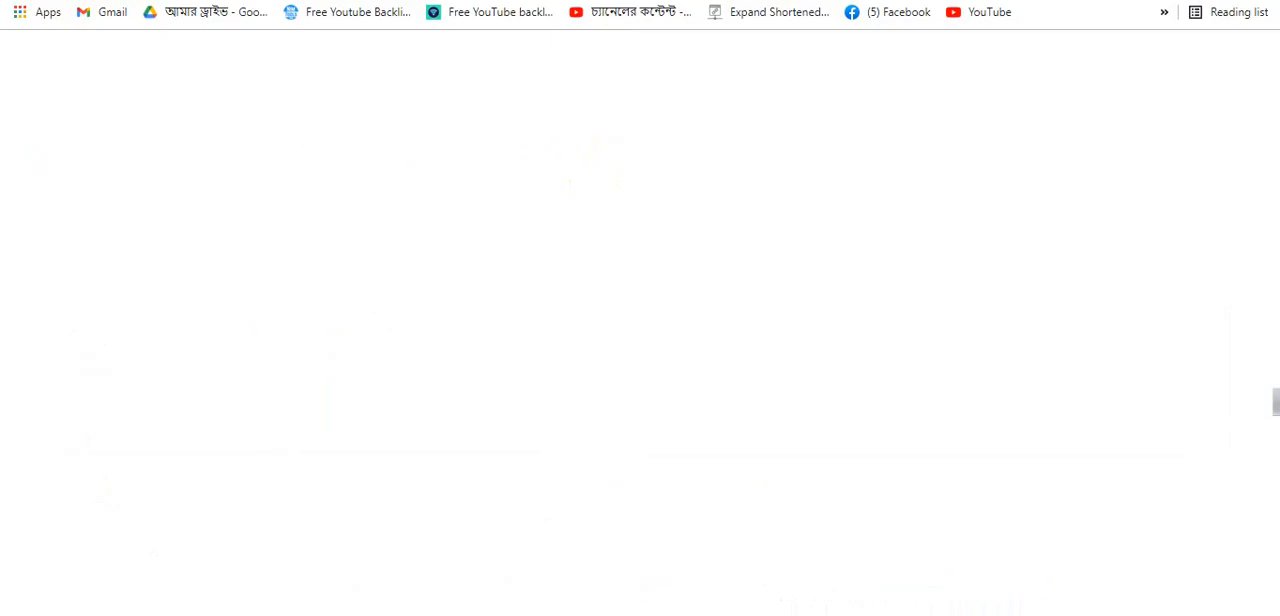
- Search Google for domain in a new browser tab
type("d")
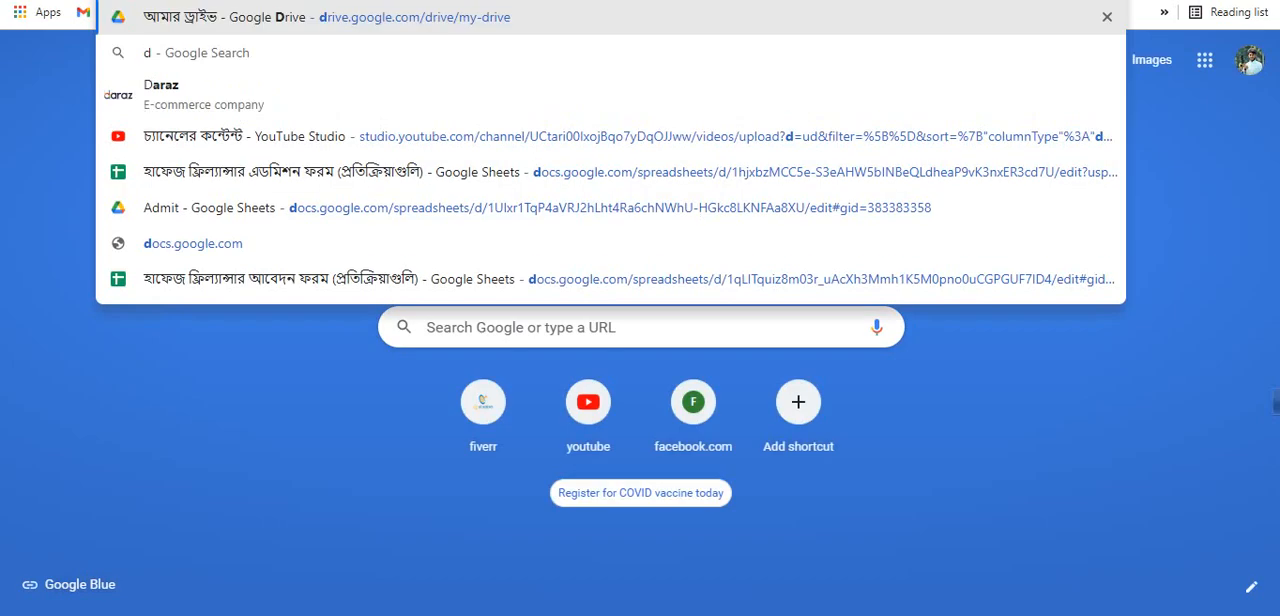
type("omai")
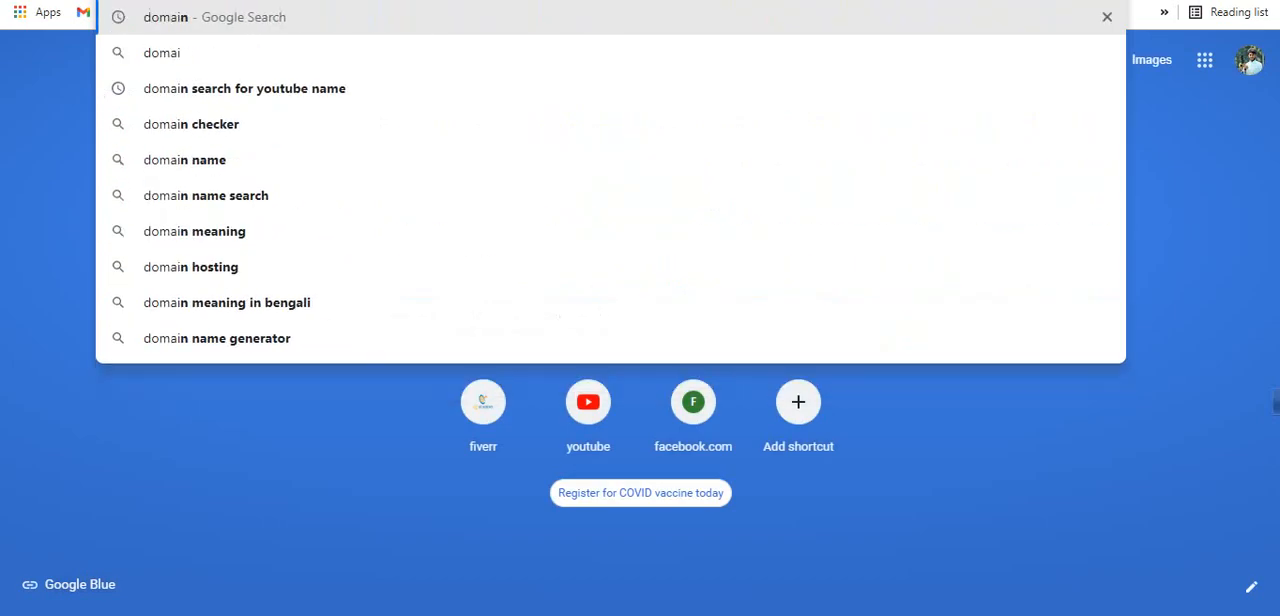
type("n")
key("Return")
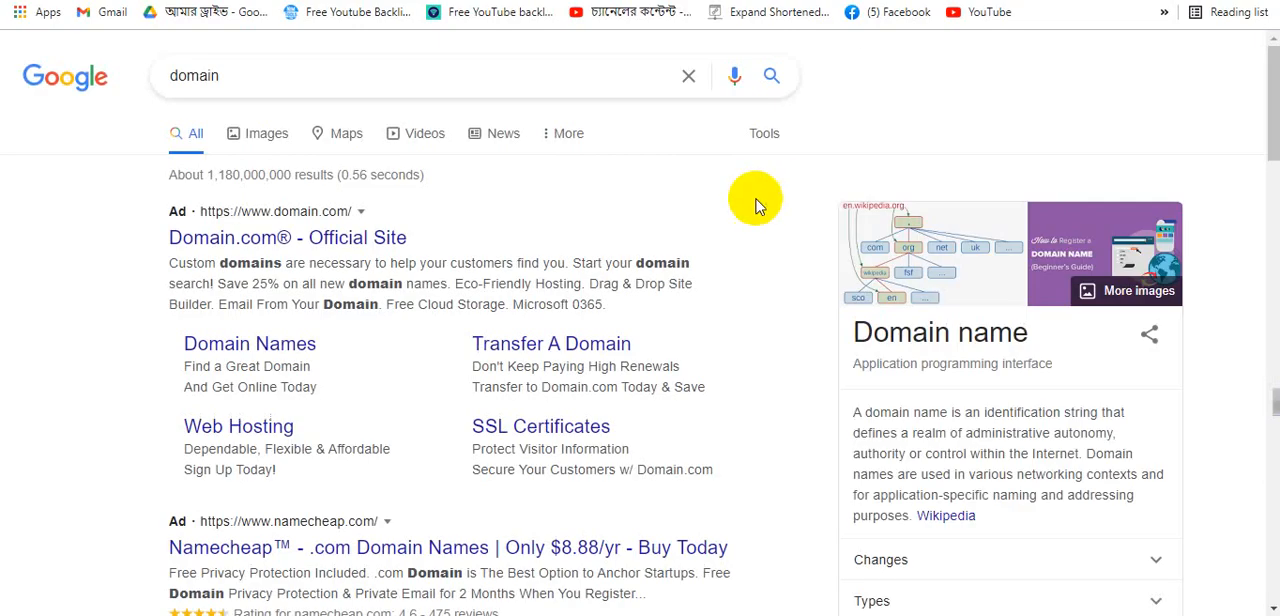
- Examine the sponsored ads in the domain search results, then return to the Google Ads tab
left_click_drag(143, 331, 706, 452)
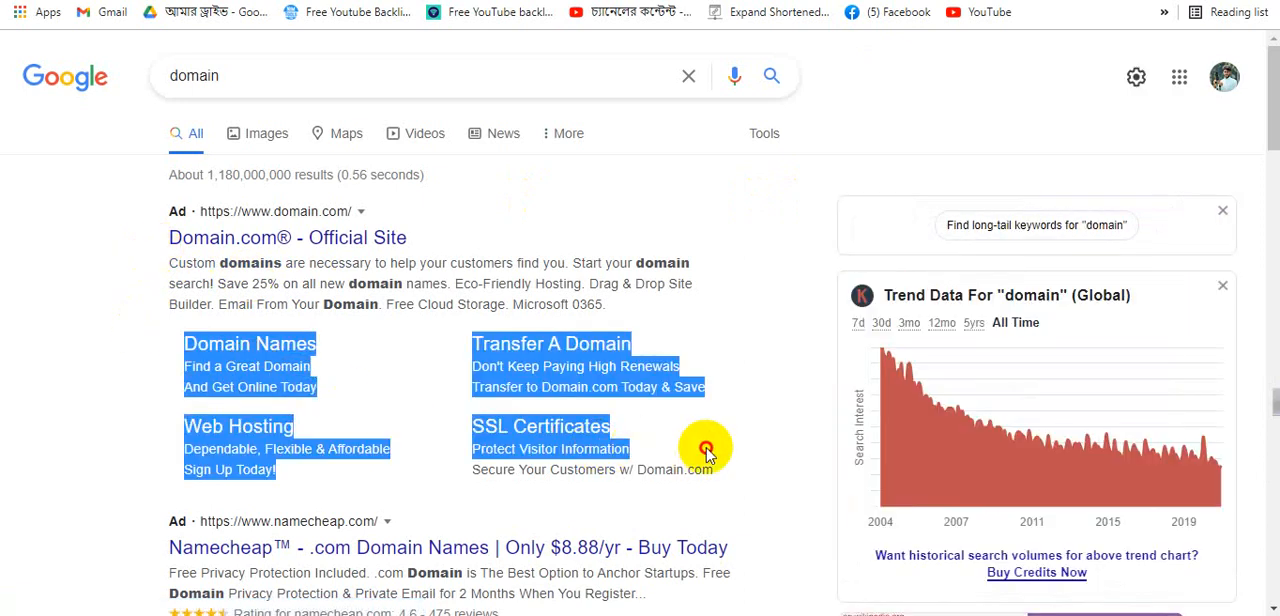
left_click(100, 271)
left_click_drag(166, 237, 690, 310)
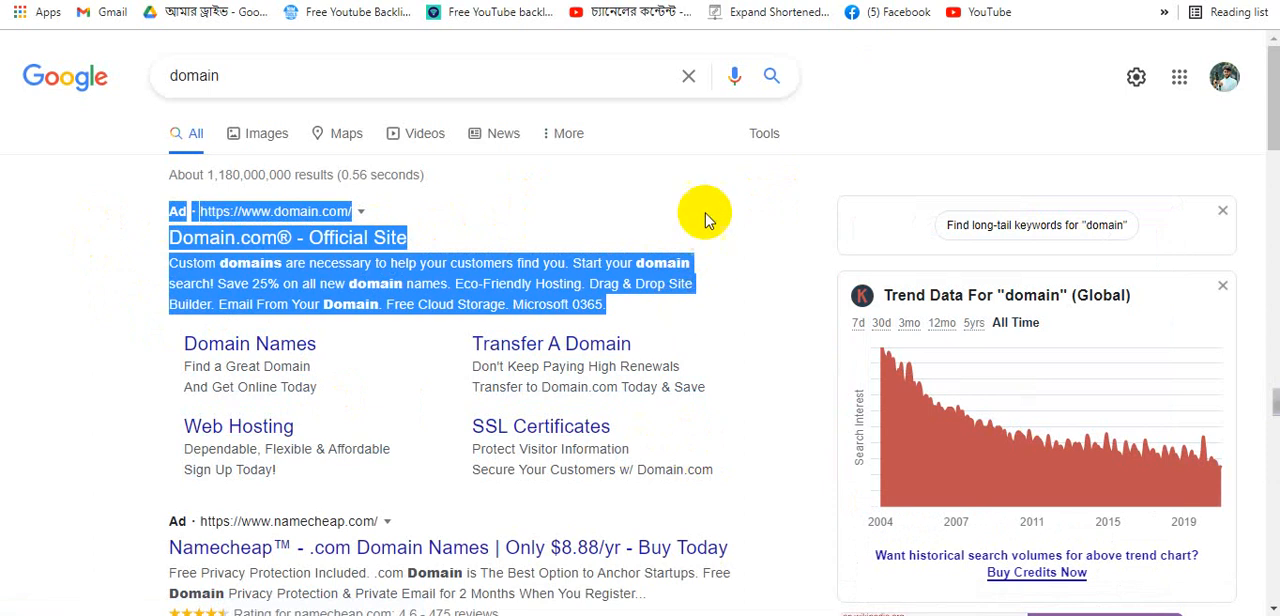
left_click(742, 190)
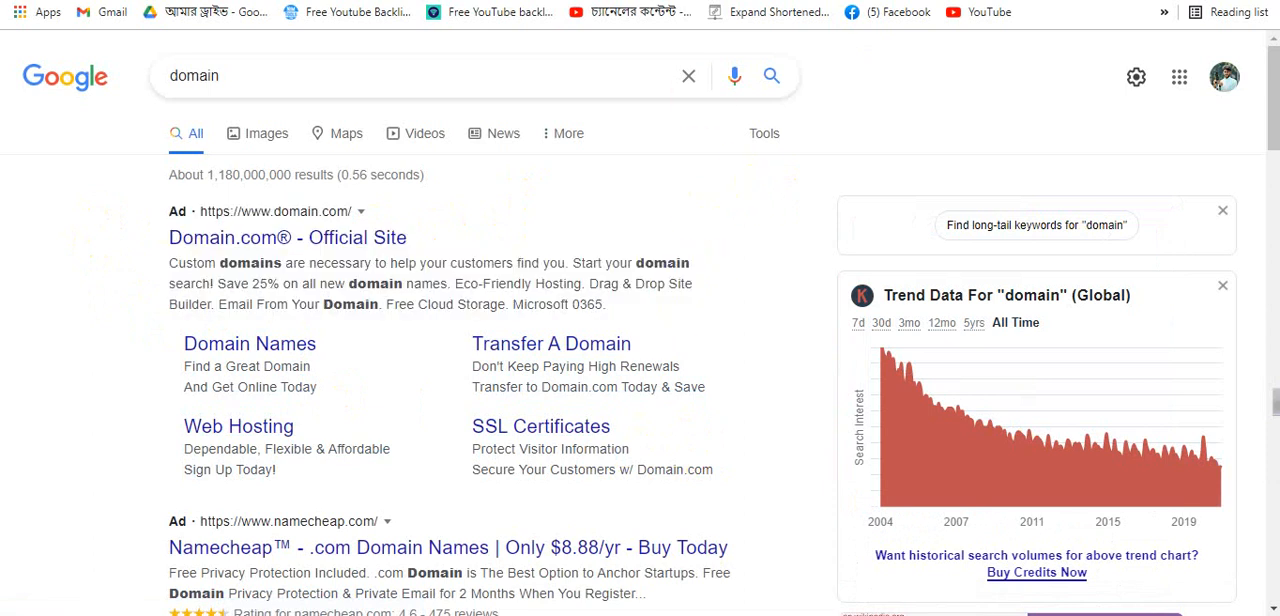
left_click(680, 0)
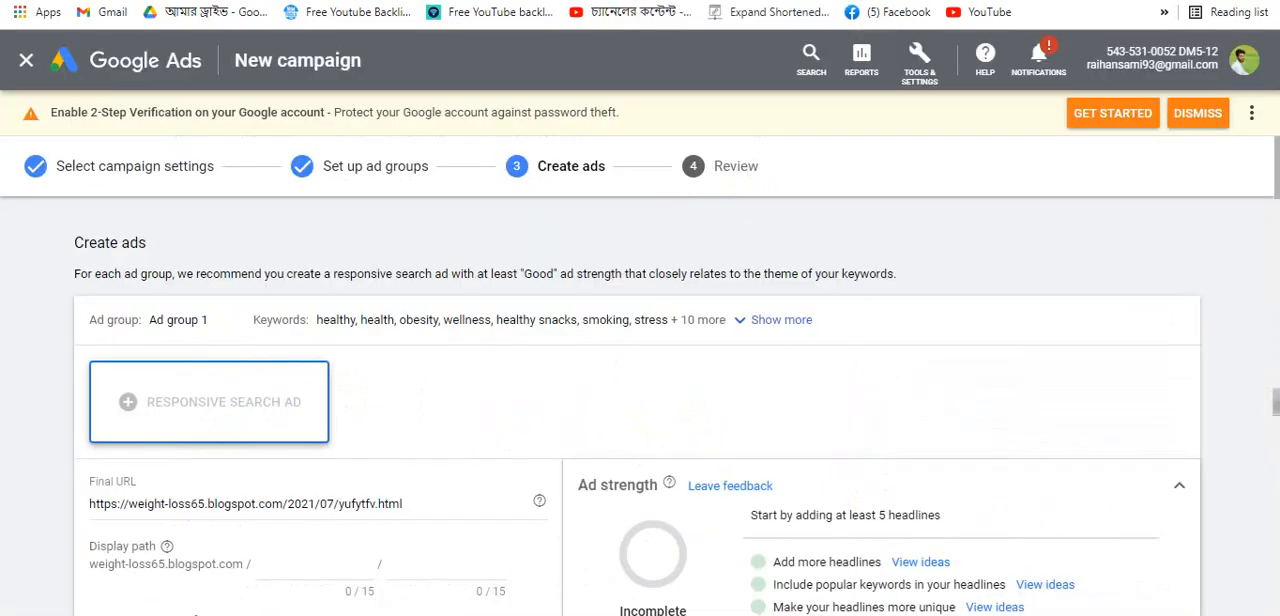
- Cancel the open responsive search ad drafts for Ad group 1, Ad group 2 and Ad group 3
scroll(640, 457, "down", 15)
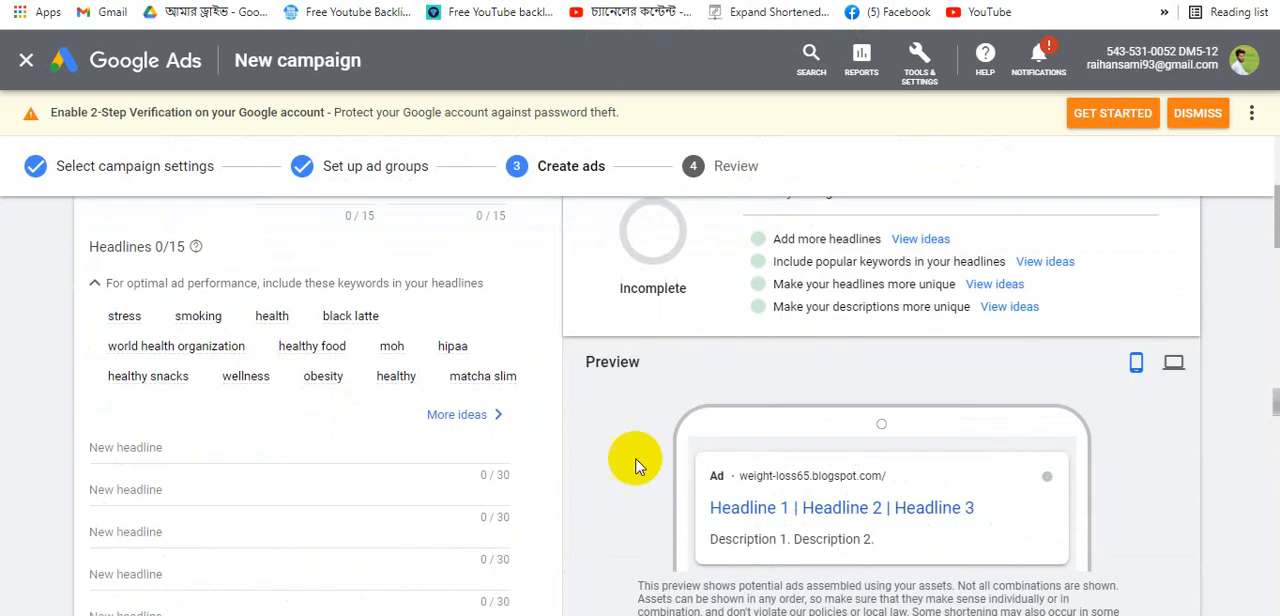
scroll(232, 370, "up", 4)
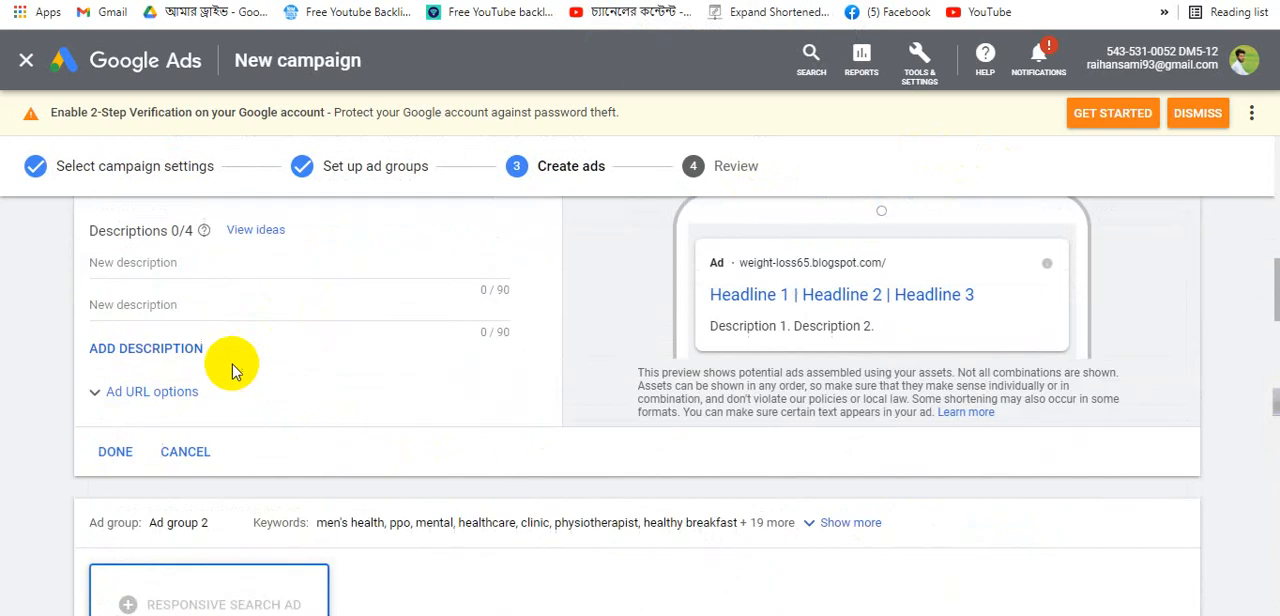
left_click(186, 455)
scroll(174, 537, "down", 3)
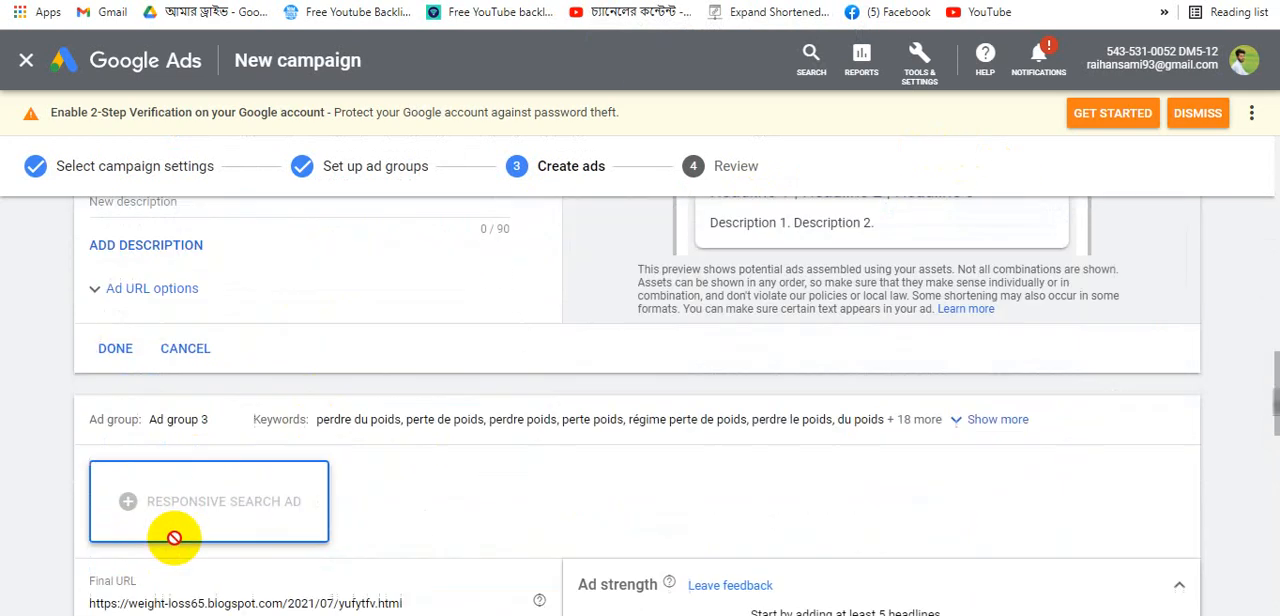
left_click(186, 348)
scroll(190, 530, "down", 1)
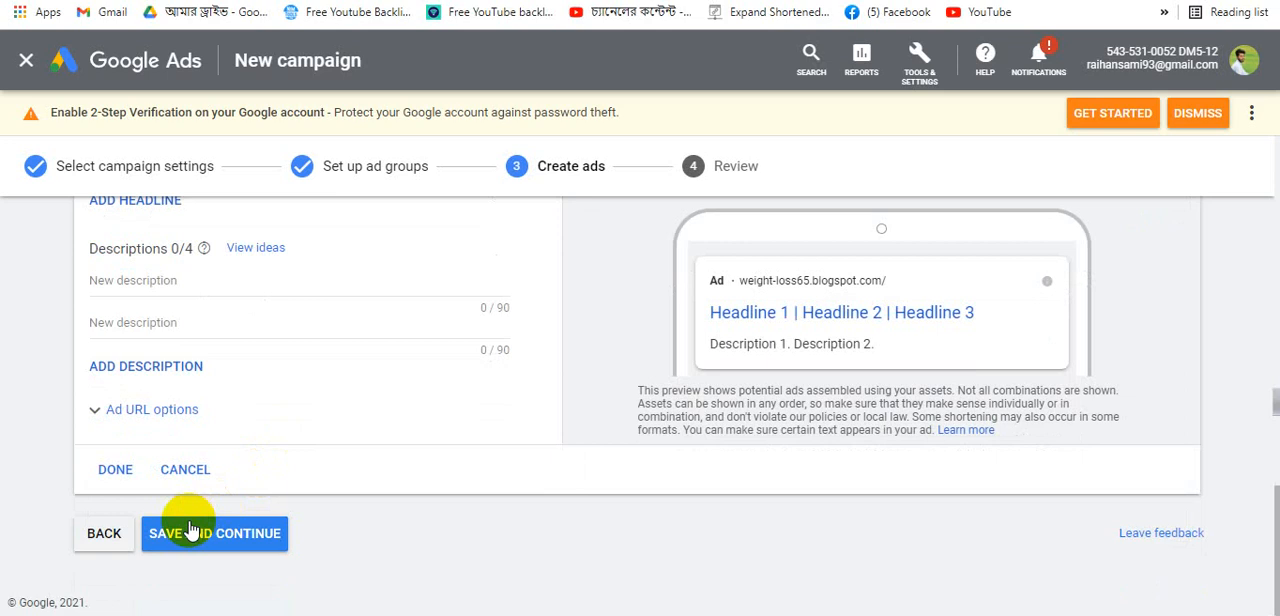
left_click(186, 469)
- Review the ad group sections and the recommendation to create a responsive search ad for each
scroll(486, 371, "up", 10)
scroll(310, 440, "down", 3)
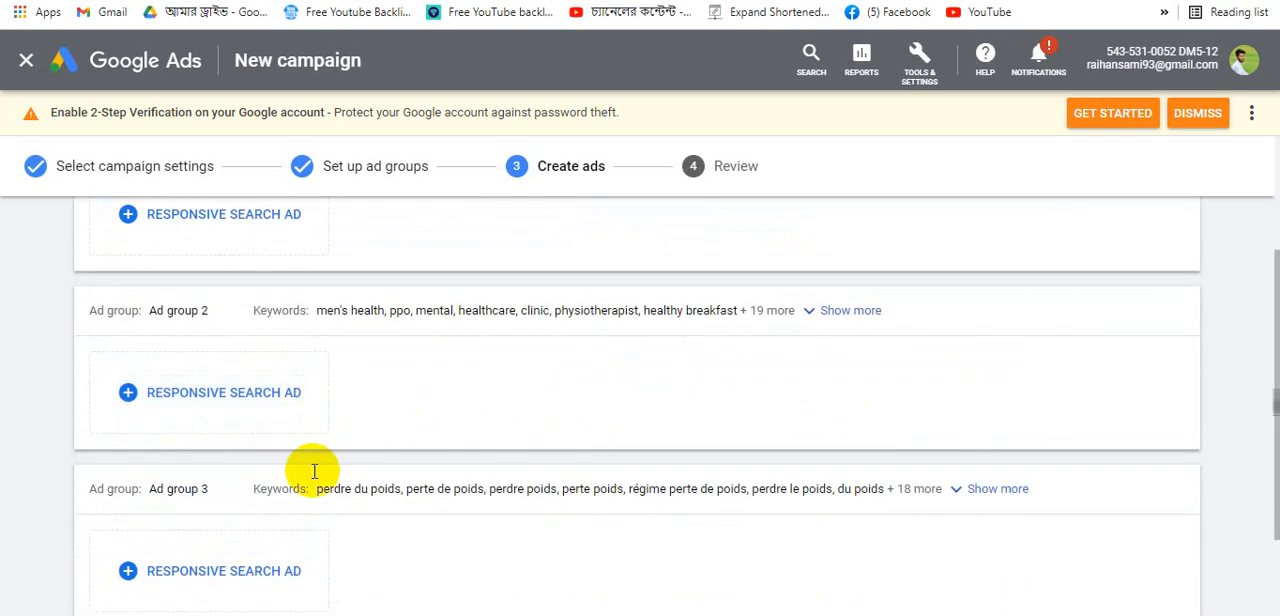
scroll(357, 449, "up", 3)
left_click_drag(235, 330, 55, 333)
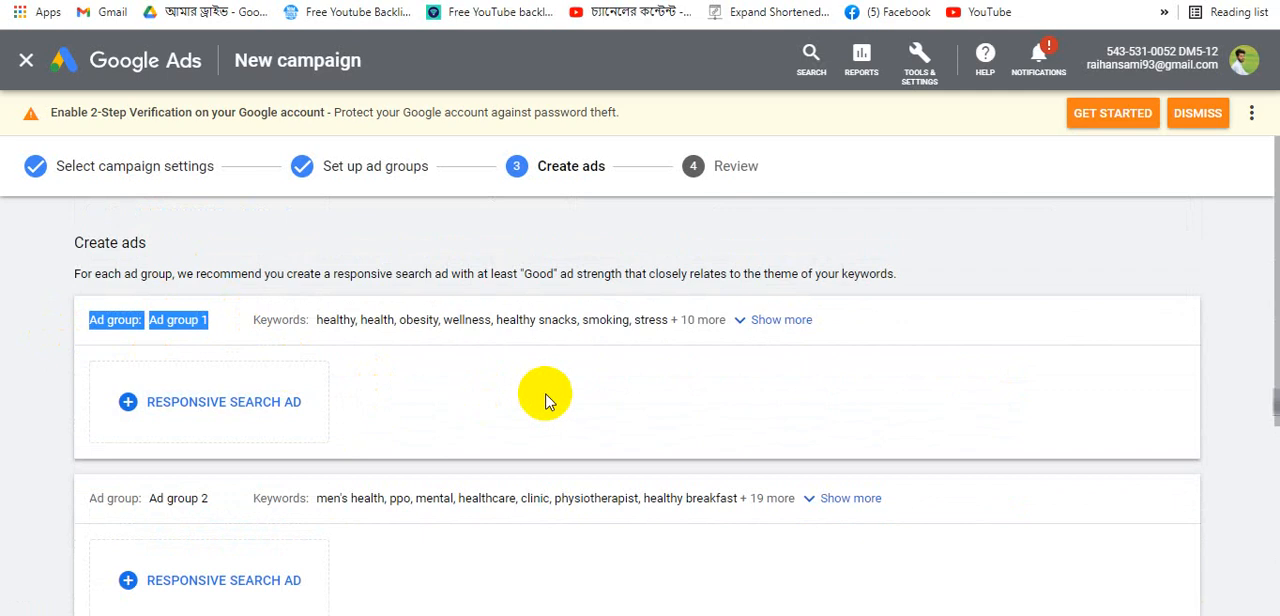
scroll(545, 400, "down", 2)
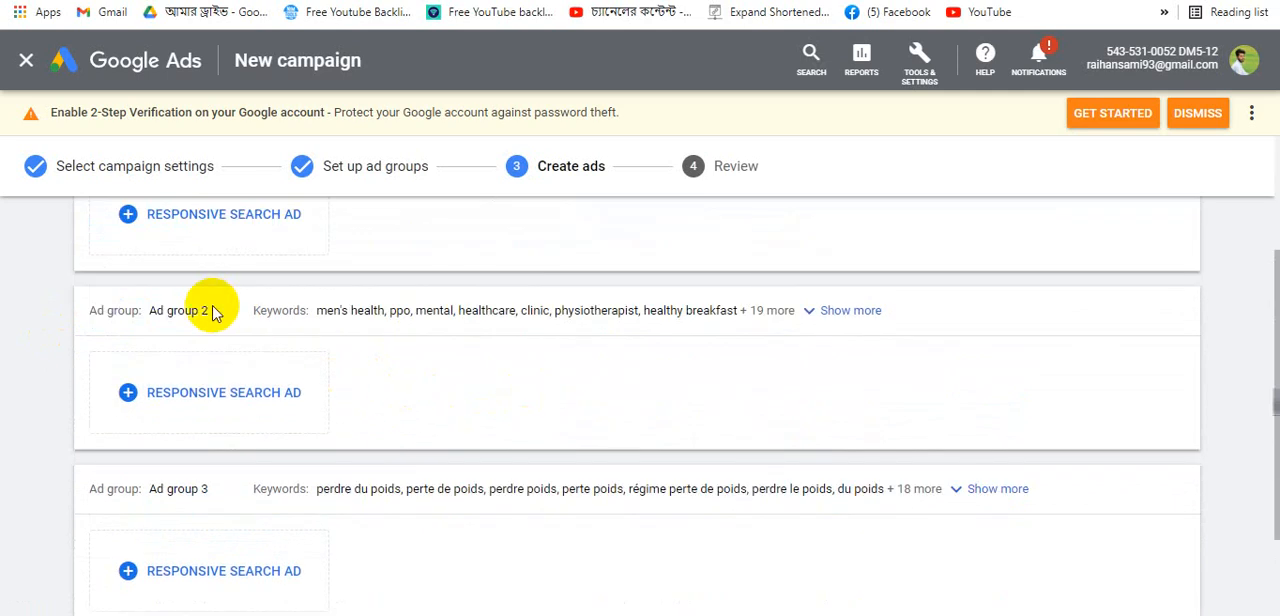
left_click_drag(214, 314, 35, 315)
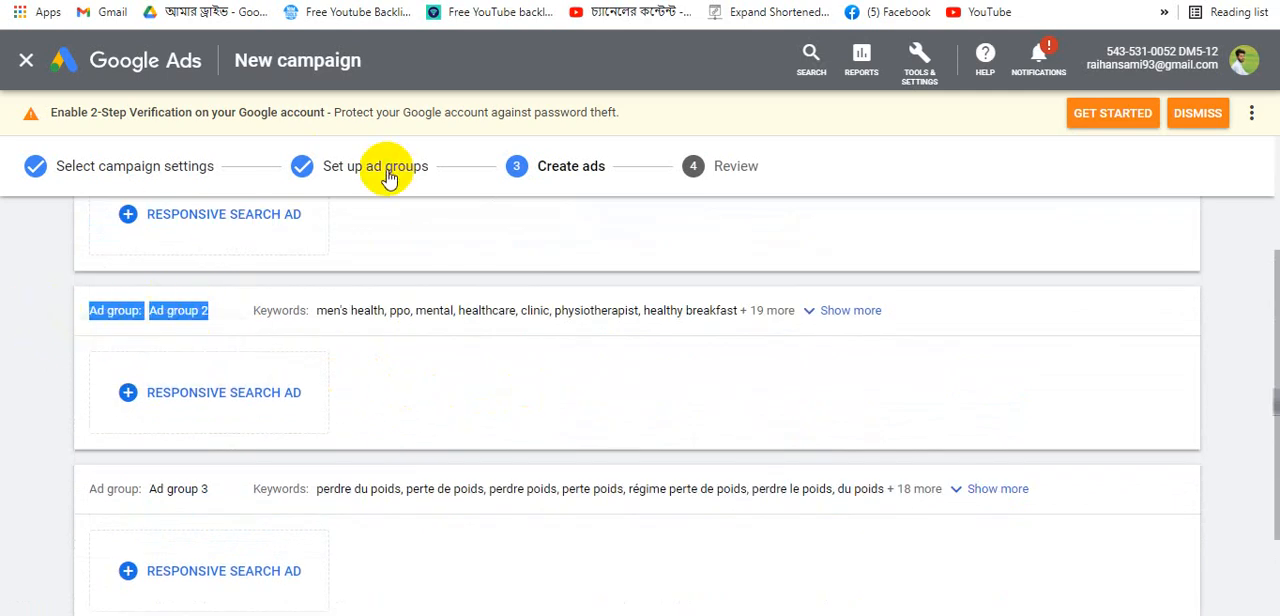
scroll(266, 509, "down", 2)
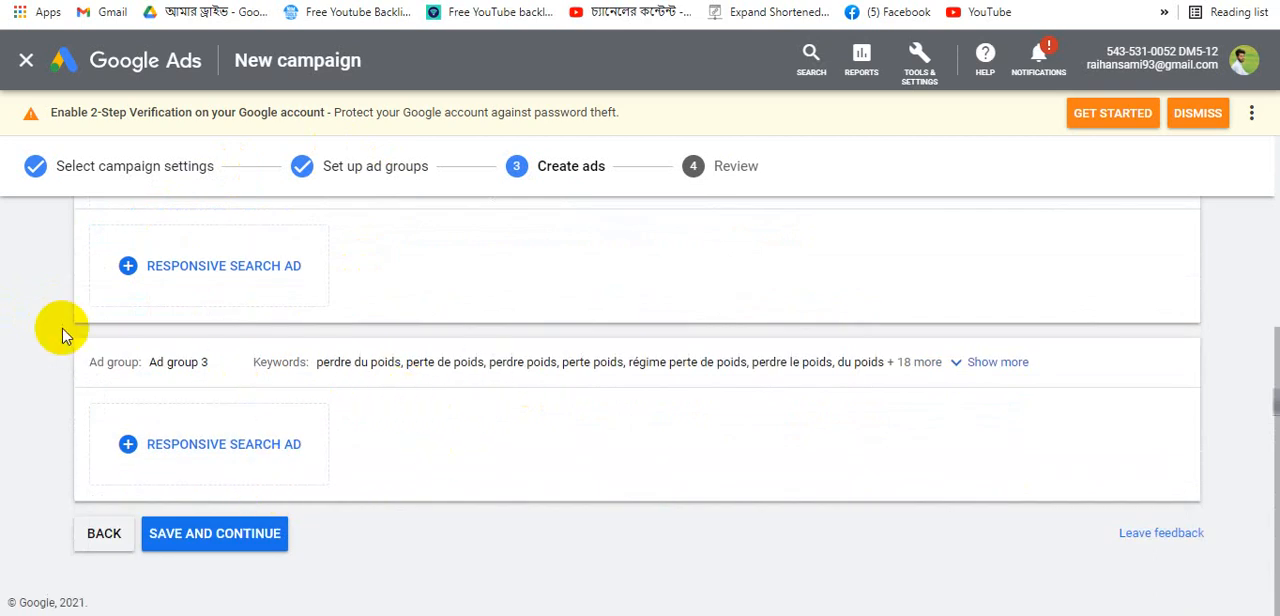
scroll(62, 335, "up", 3)
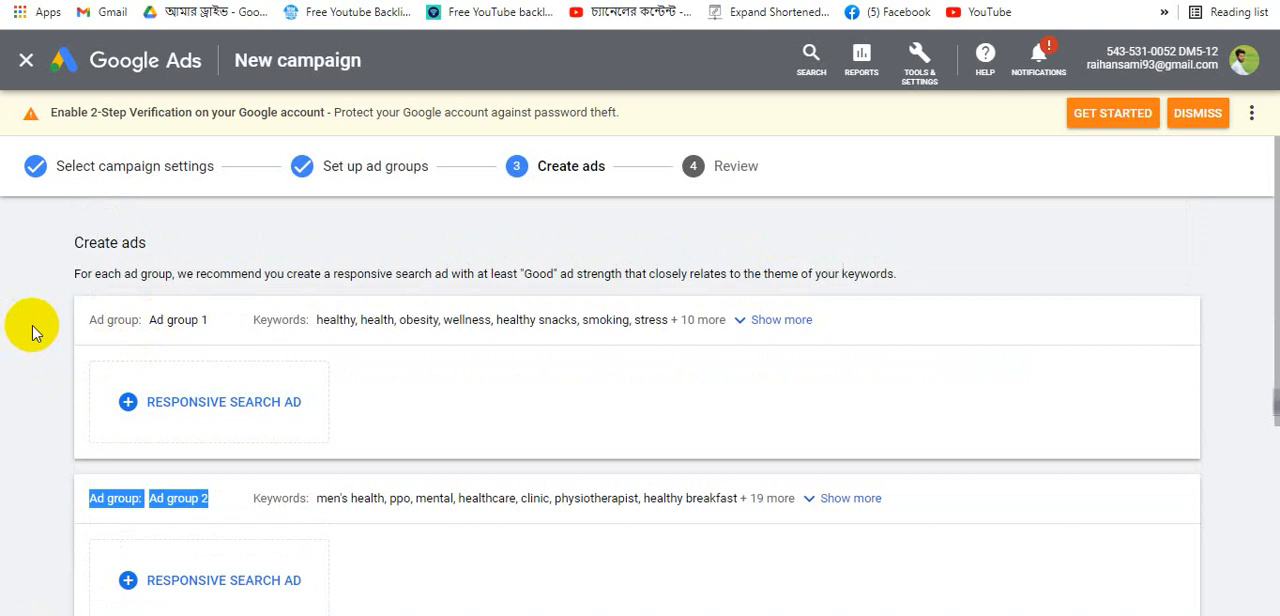
left_click(40, 331)
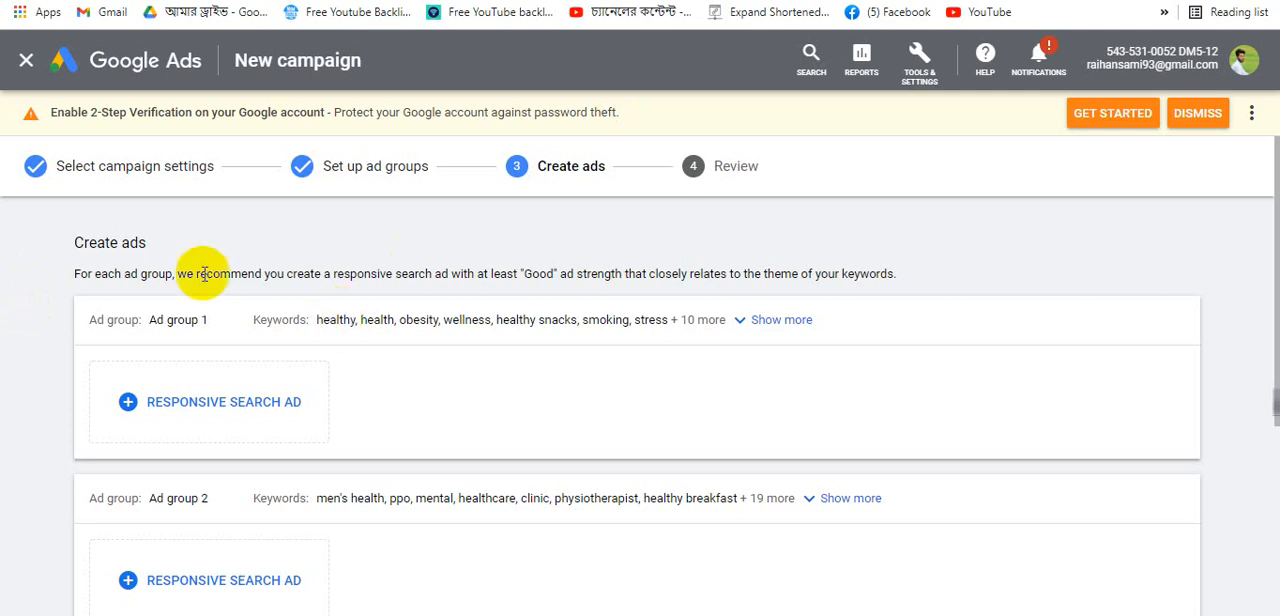
left_click_drag(108, 273, 262, 290)
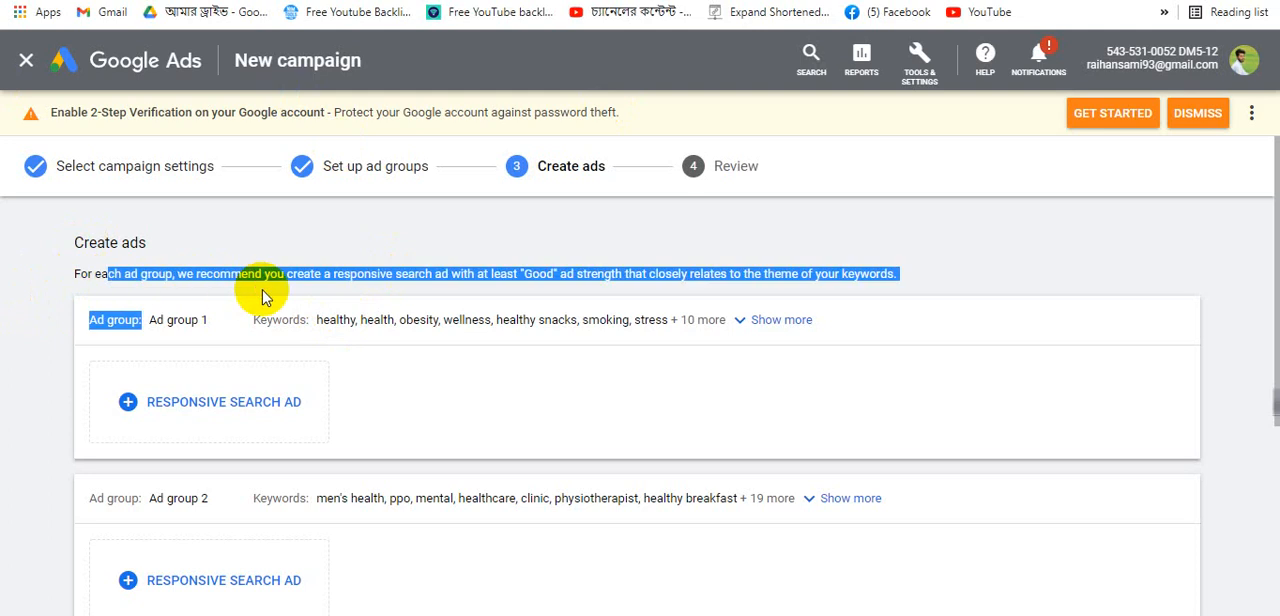
left_click(52, 230)
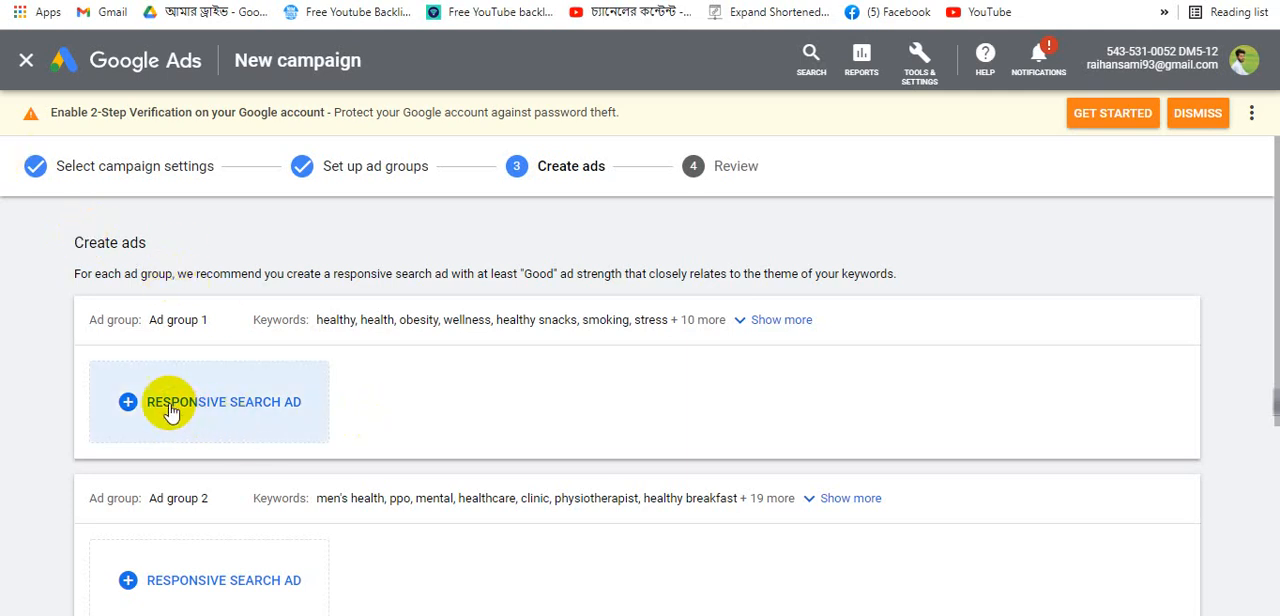
double_click(213, 333)
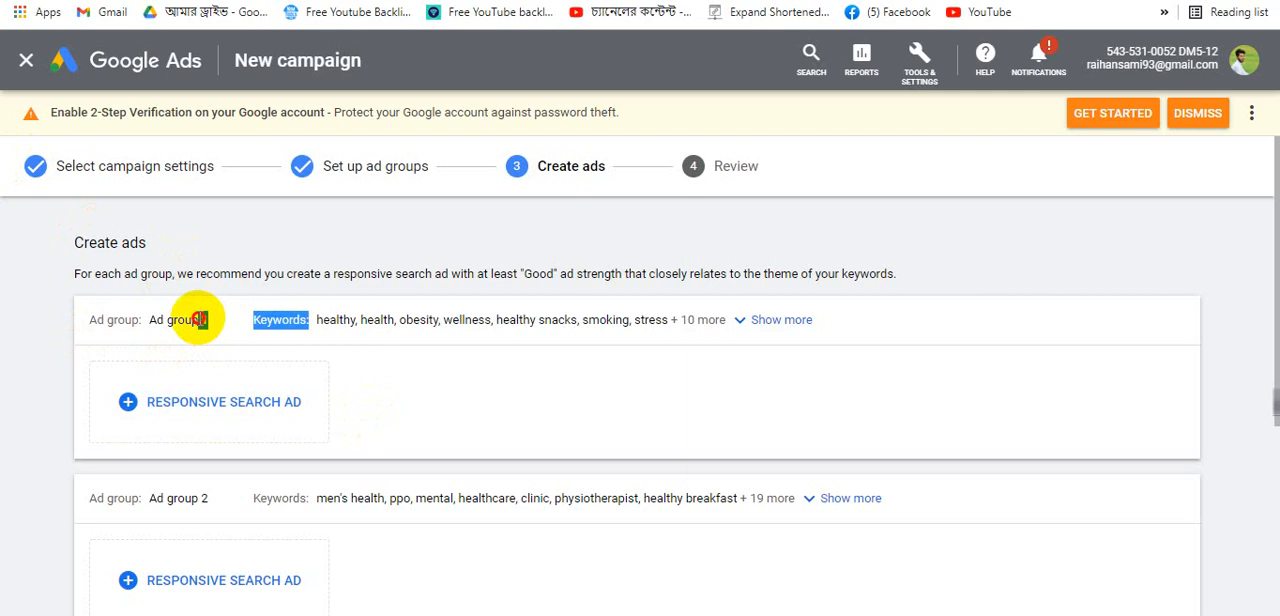
left_click_drag(207, 322, 150, 317)
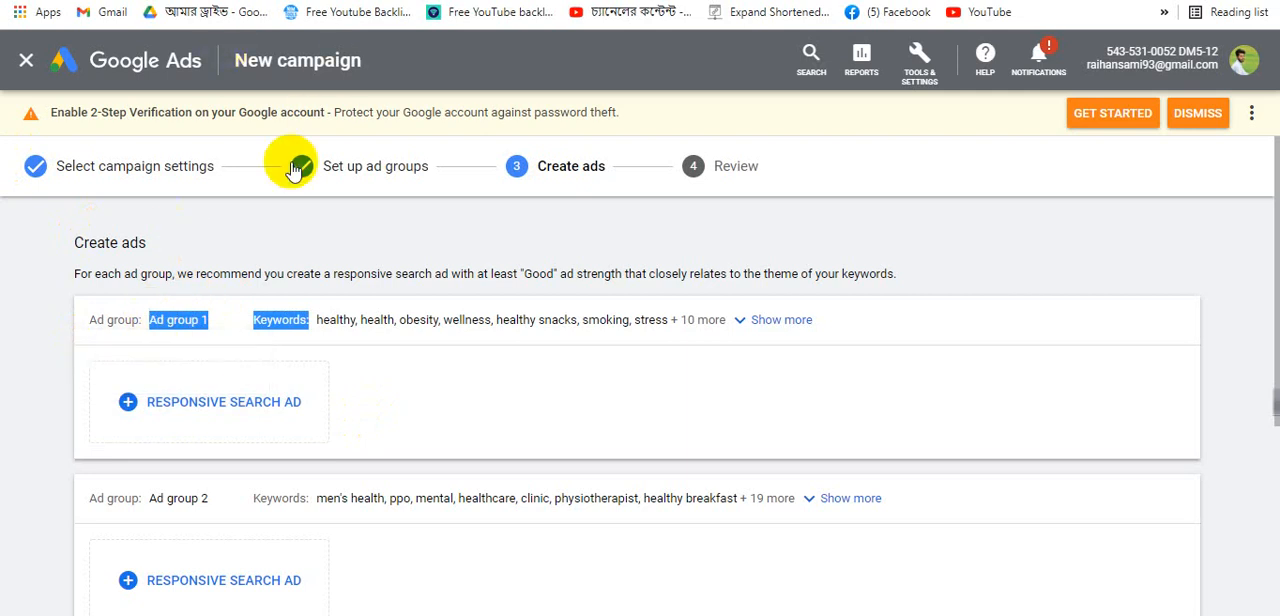
left_click(55, 249)
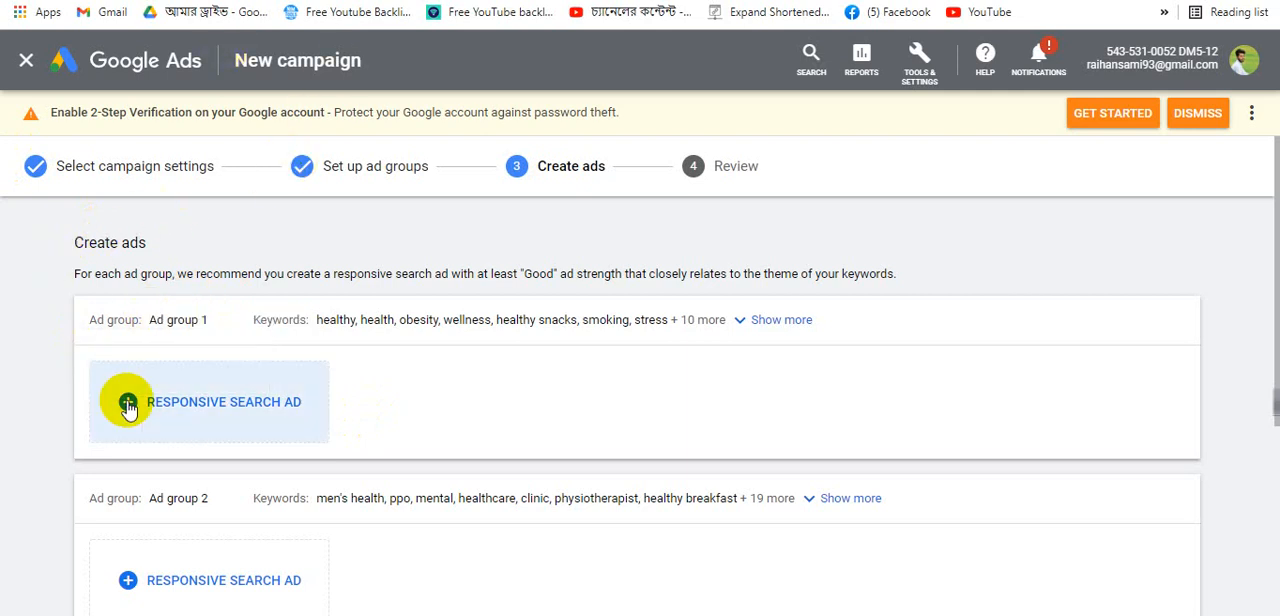
- Open a new responsive search ad for Ad group 1 and place the cursor in the first display path field
left_click(190, 401)
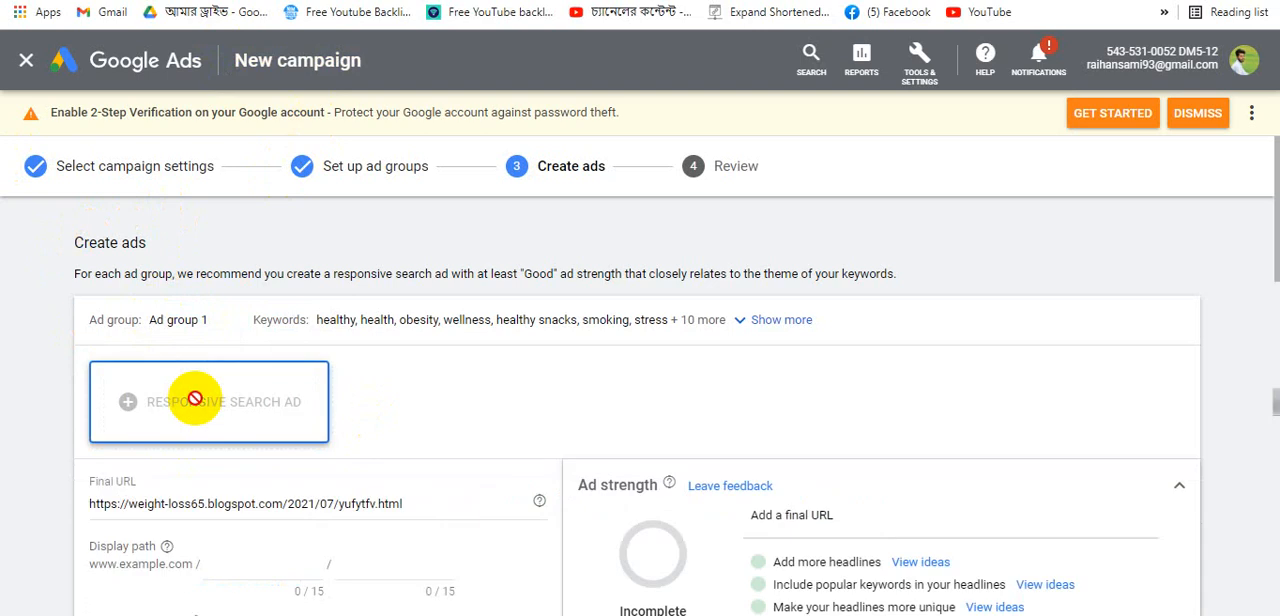
scroll(566, 340, "down", 1)
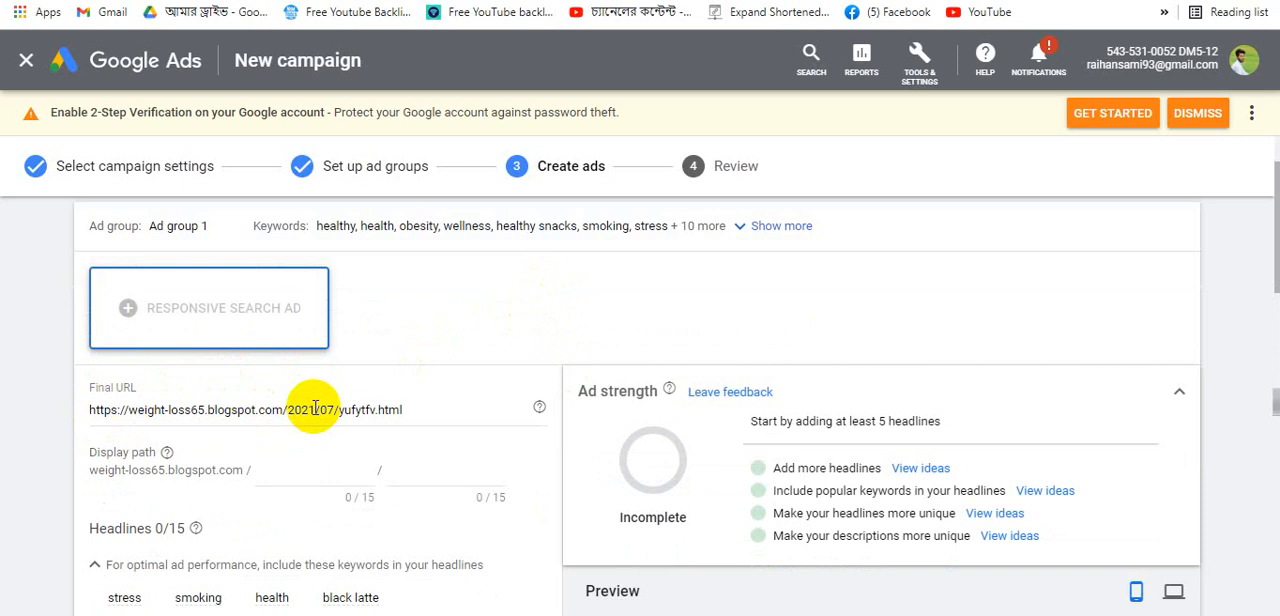
left_click(315, 408)
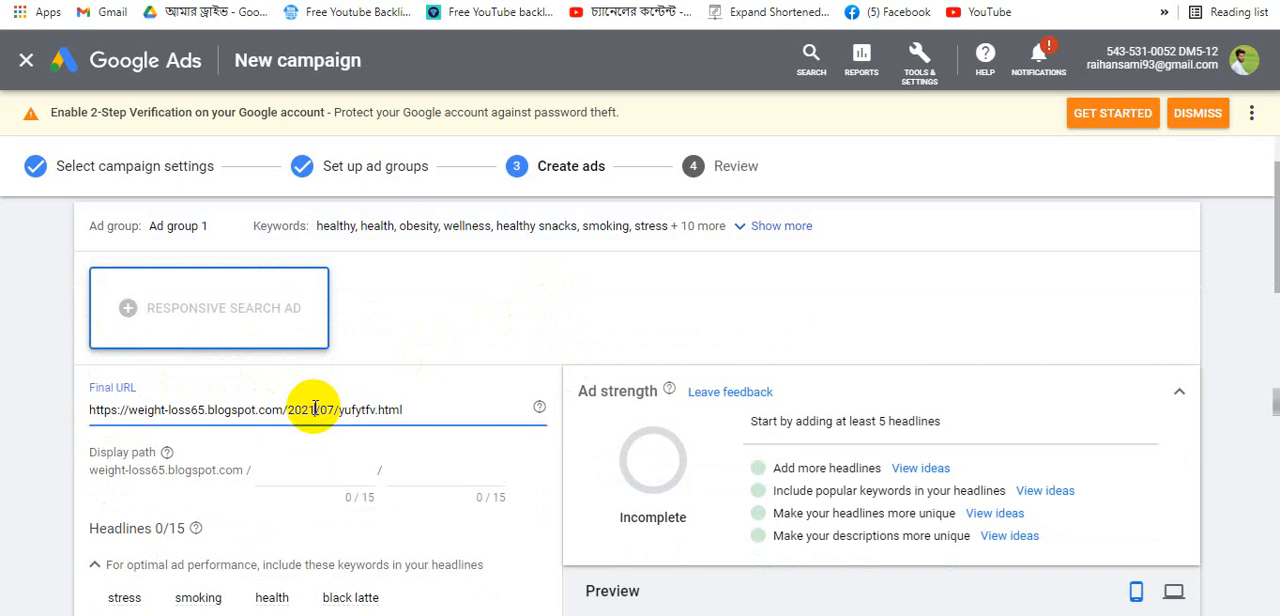
left_click(320, 477)
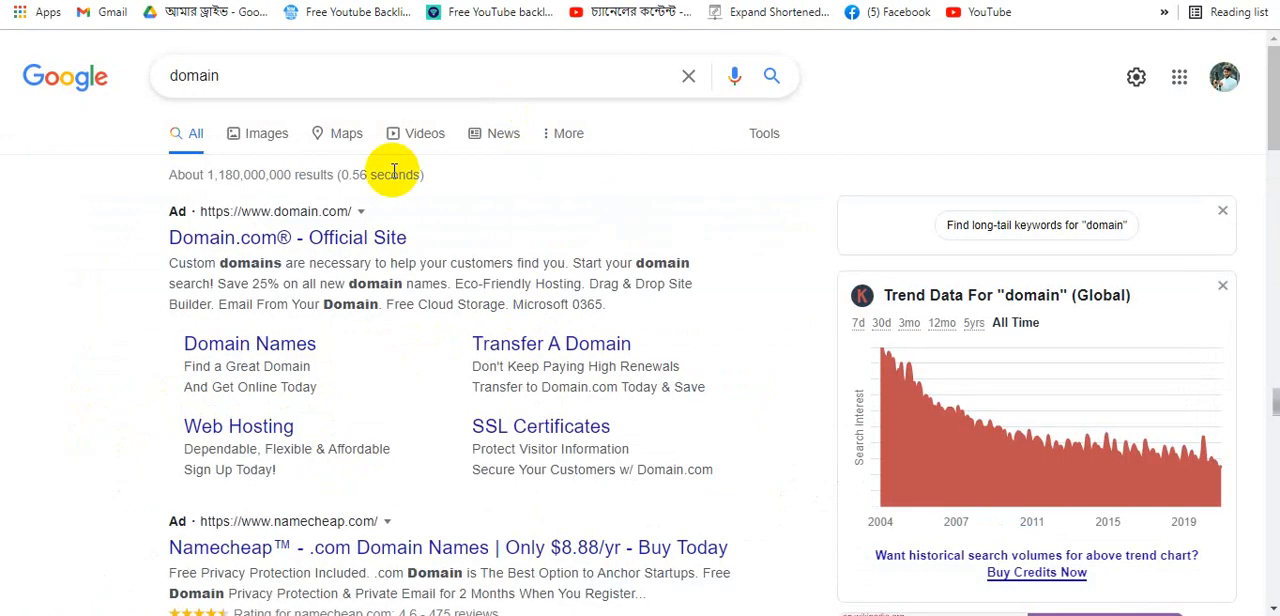
- Examine the sponsored ads in the domain search results, visiting the Domain.com ad and returning to the results
scroll(340, 240, "down", 1)
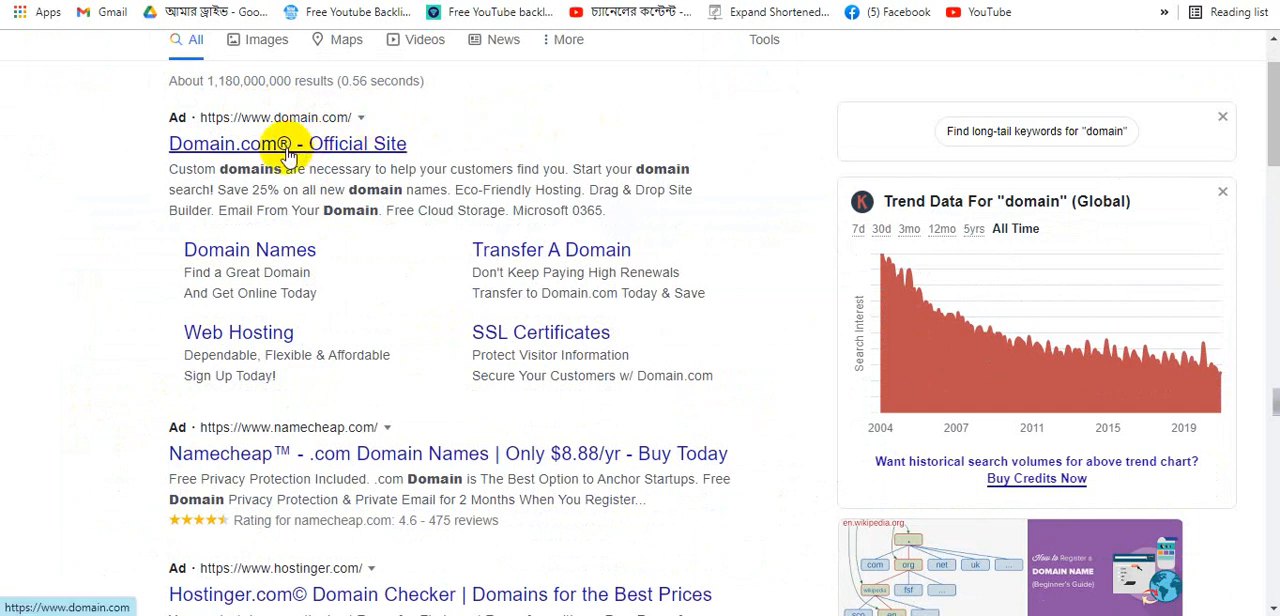
left_click(358, 146)
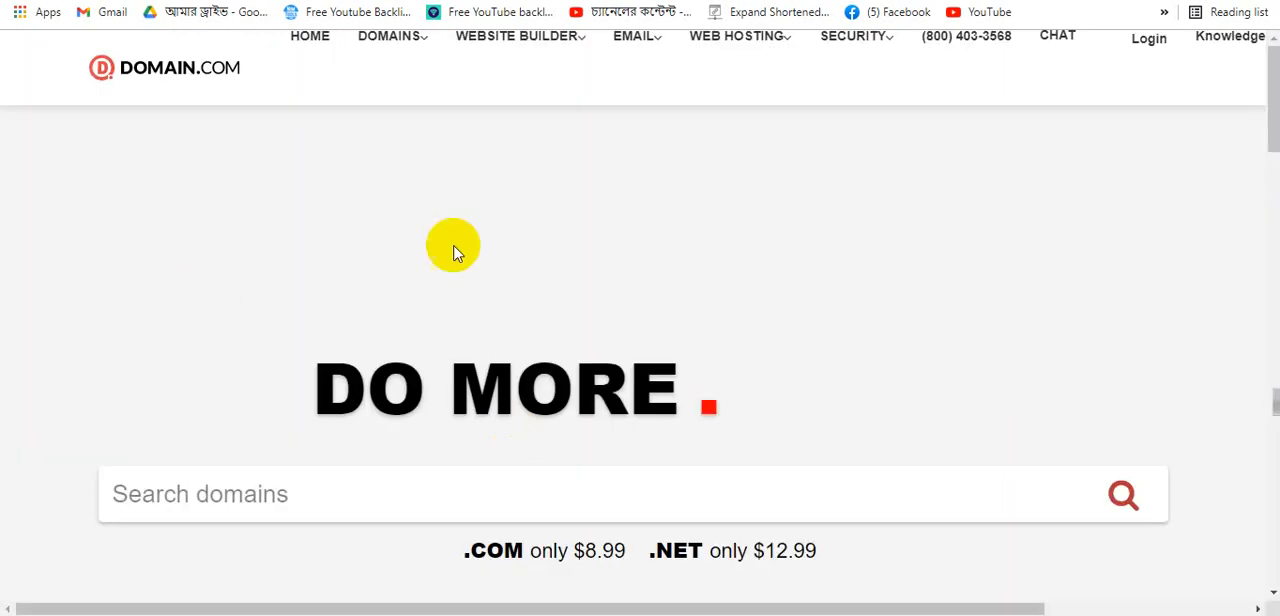
scroll(558, 337, "down", 7)
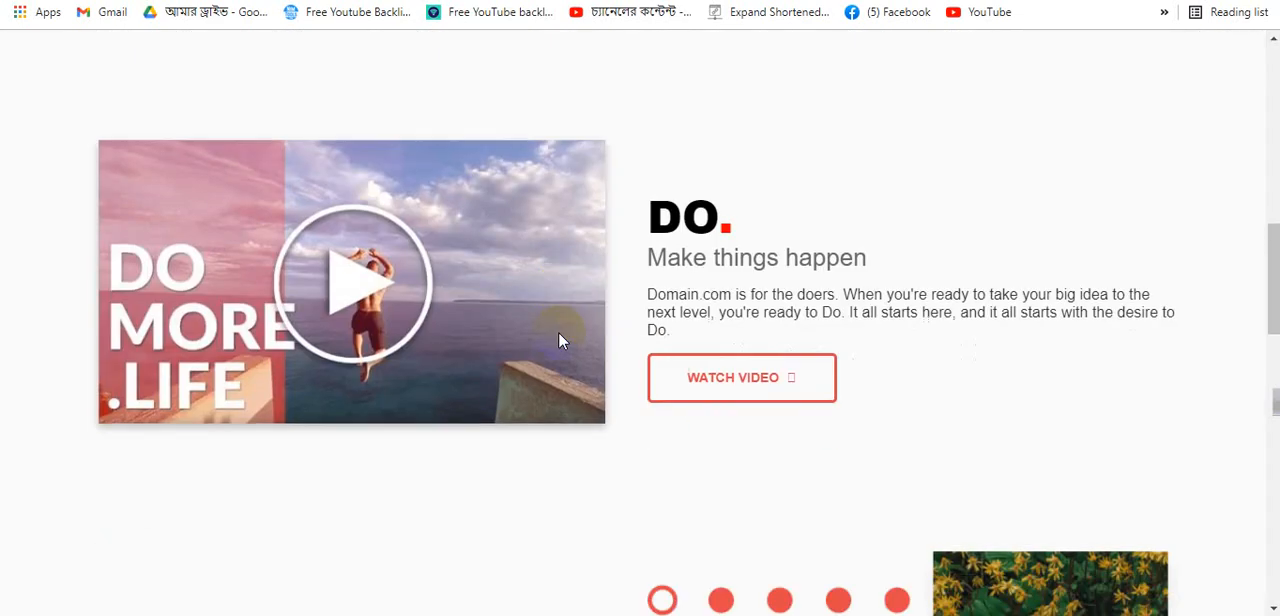
scroll(558, 341, "up", 8)
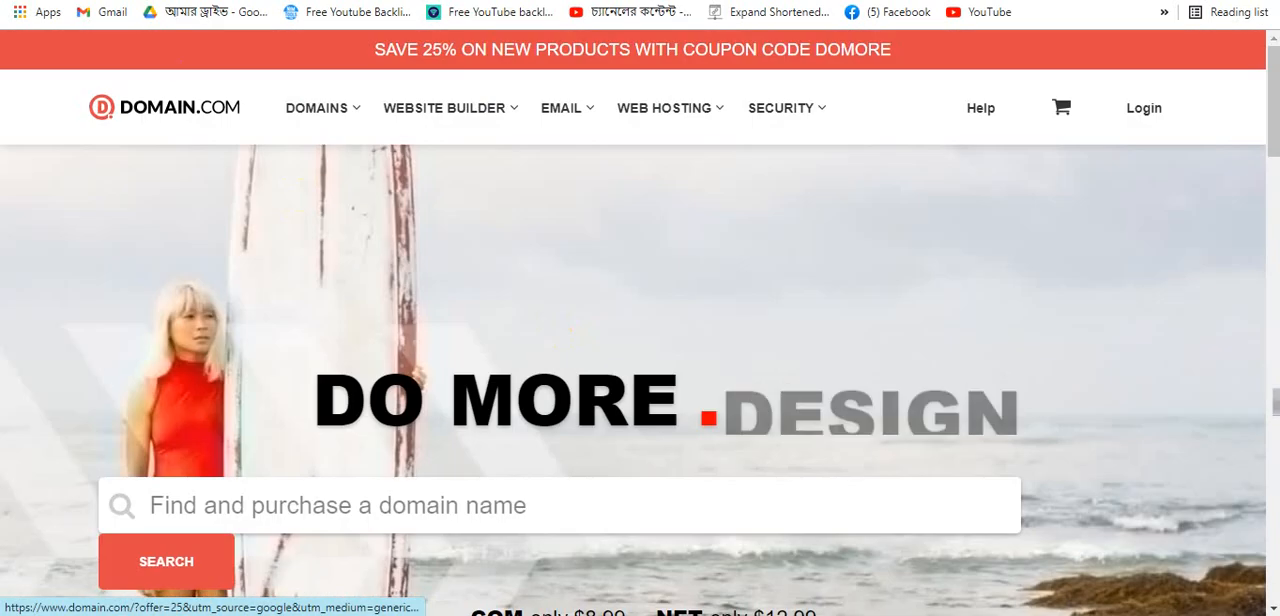
key("alt+Left")
scroll(484, 235, "down", 1)
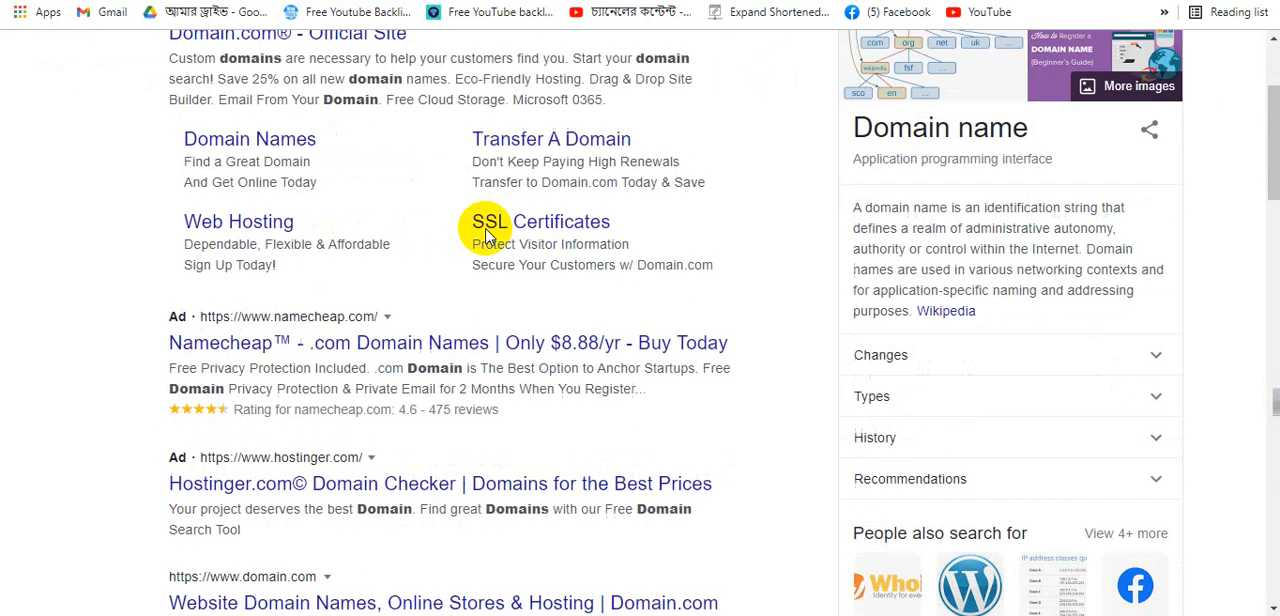
scroll(487, 235, "down", 9)
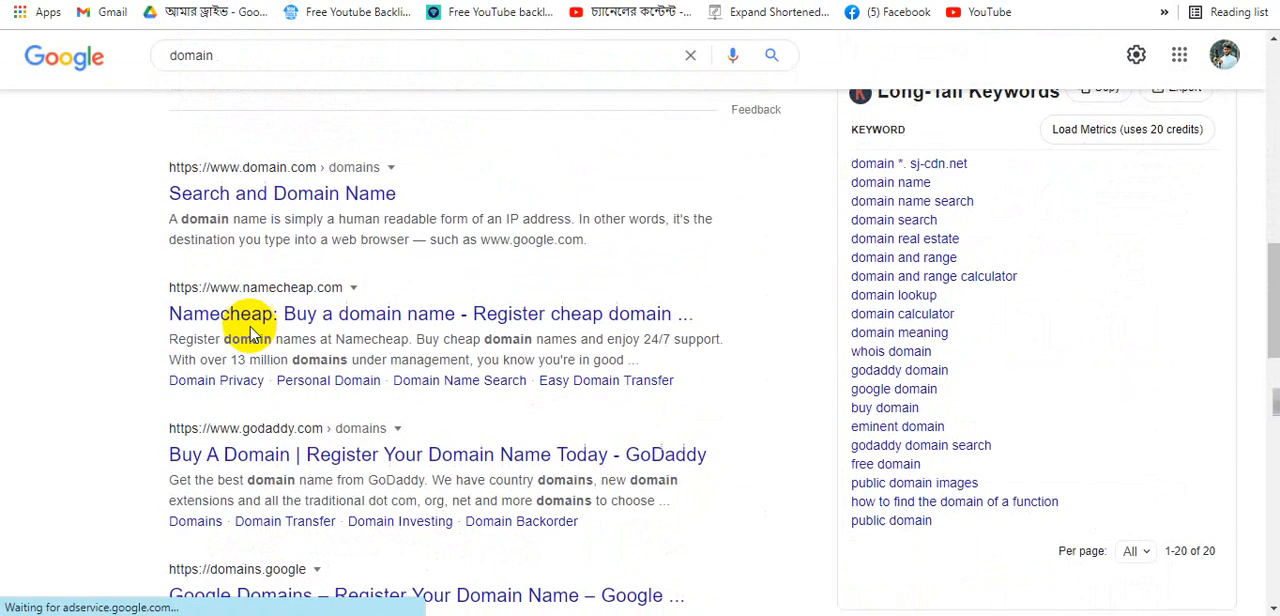
scroll(172, 192, "down", 3)
scroll(217, 265, "up", 3)
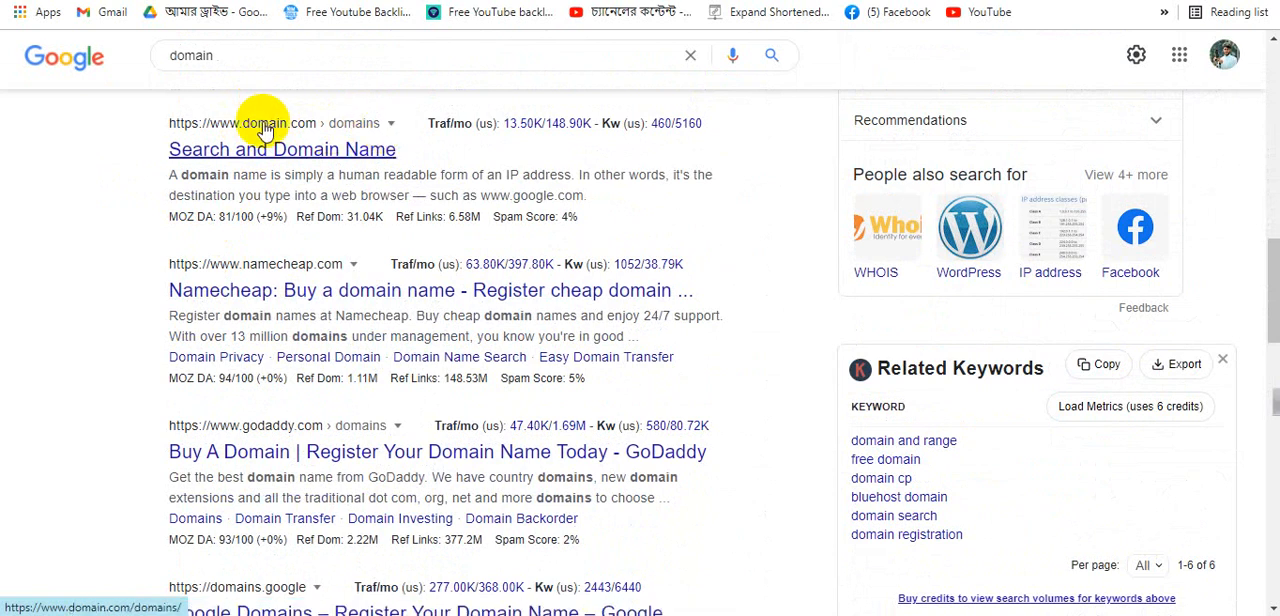
scroll(300, 132, "up", 10)
scroll(268, 135, "up", 1)
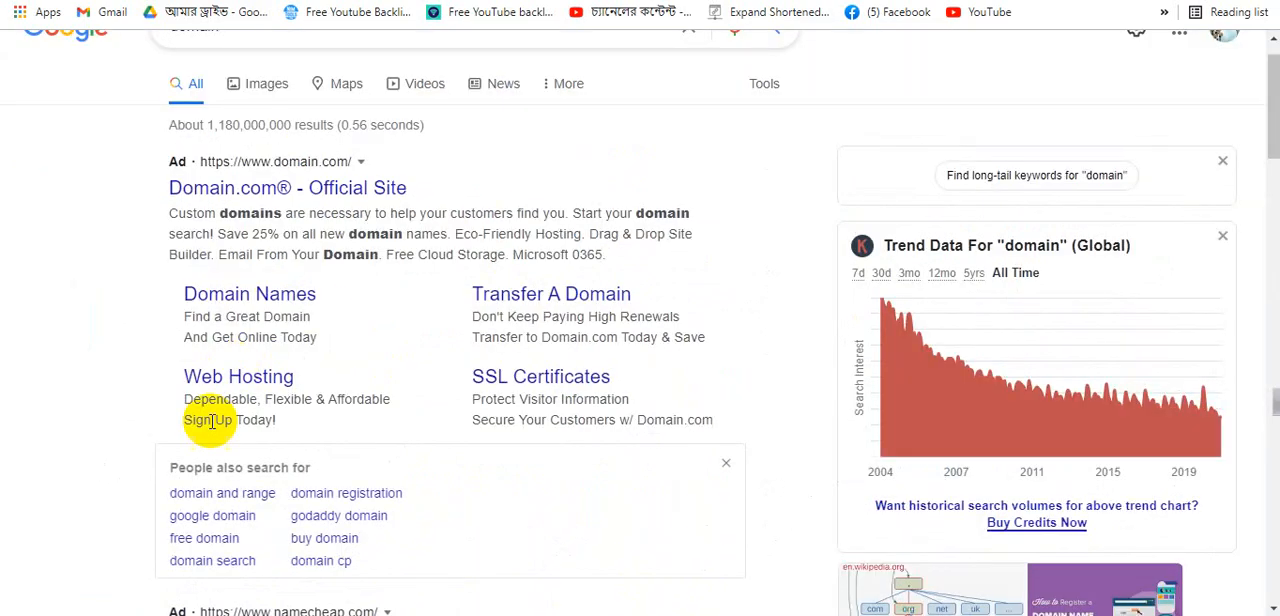
scroll(230, 200, "up", 2)
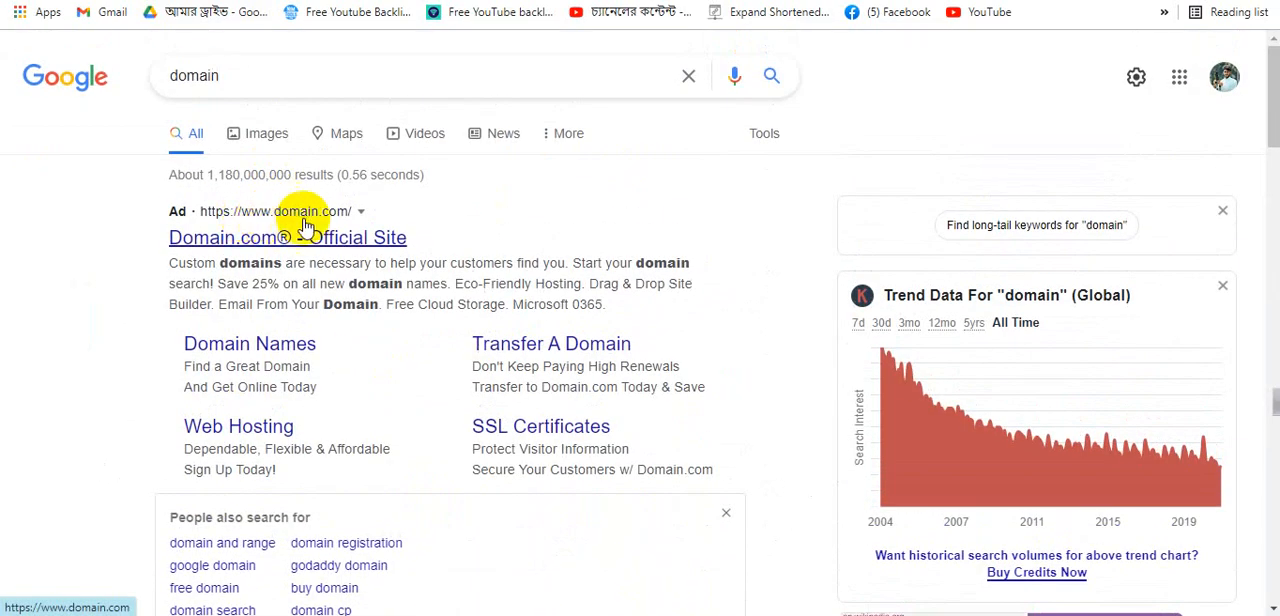
scroll(345, 225, "down", 5)
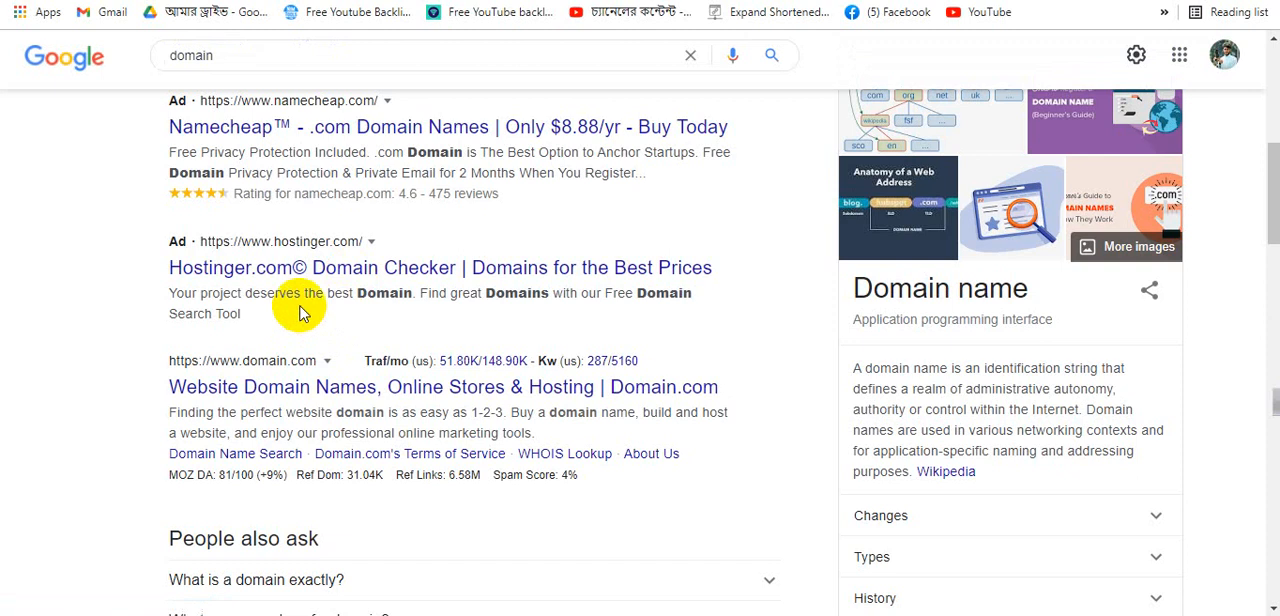
scroll(297, 306, "down", 3)
scroll(281, 198, "up", 2)
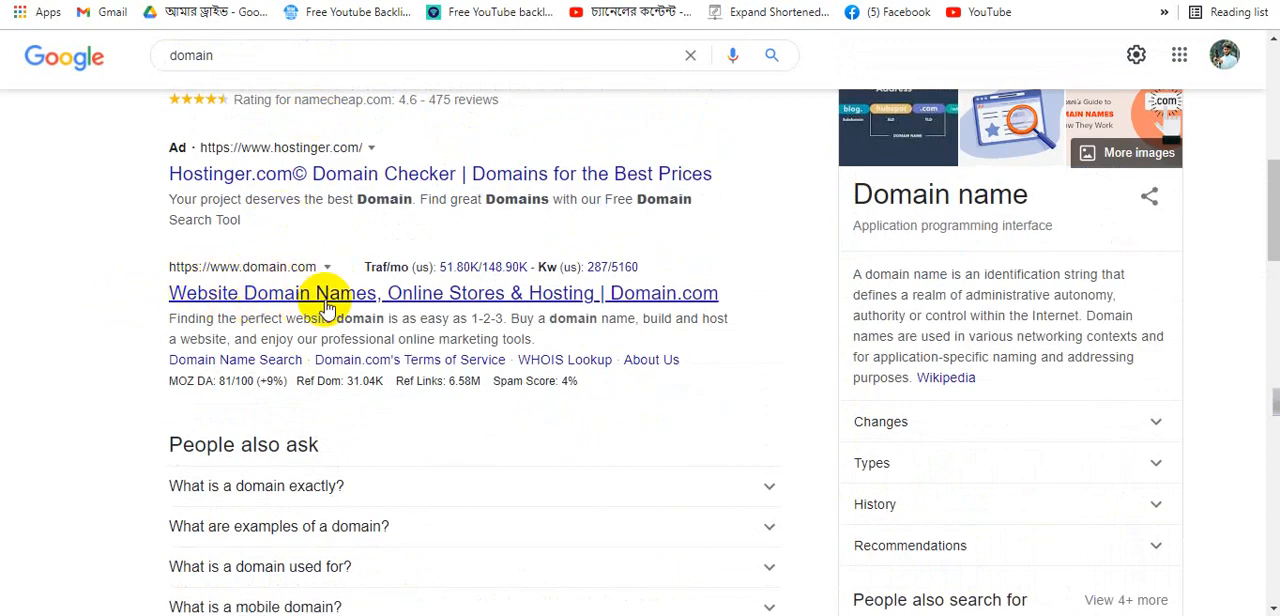
scroll(440, 200, "up", 5)
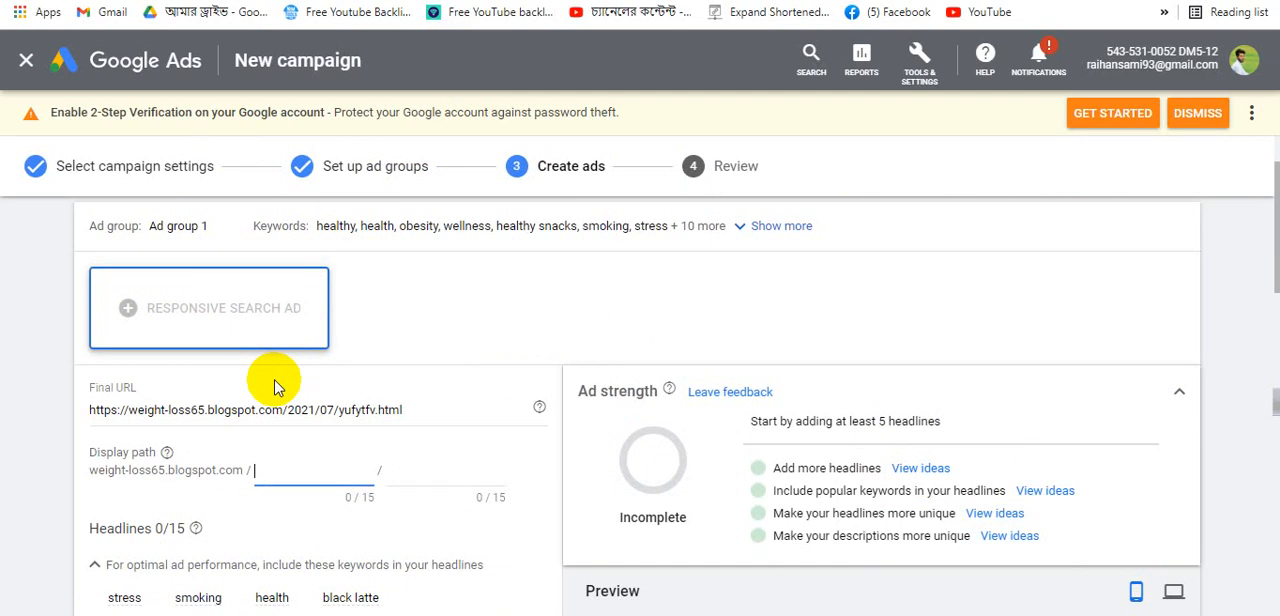
- Review the headline fields and suggested keywords in Ad group 1's responsive search ad form
scroll(260, 420, "down", 2)
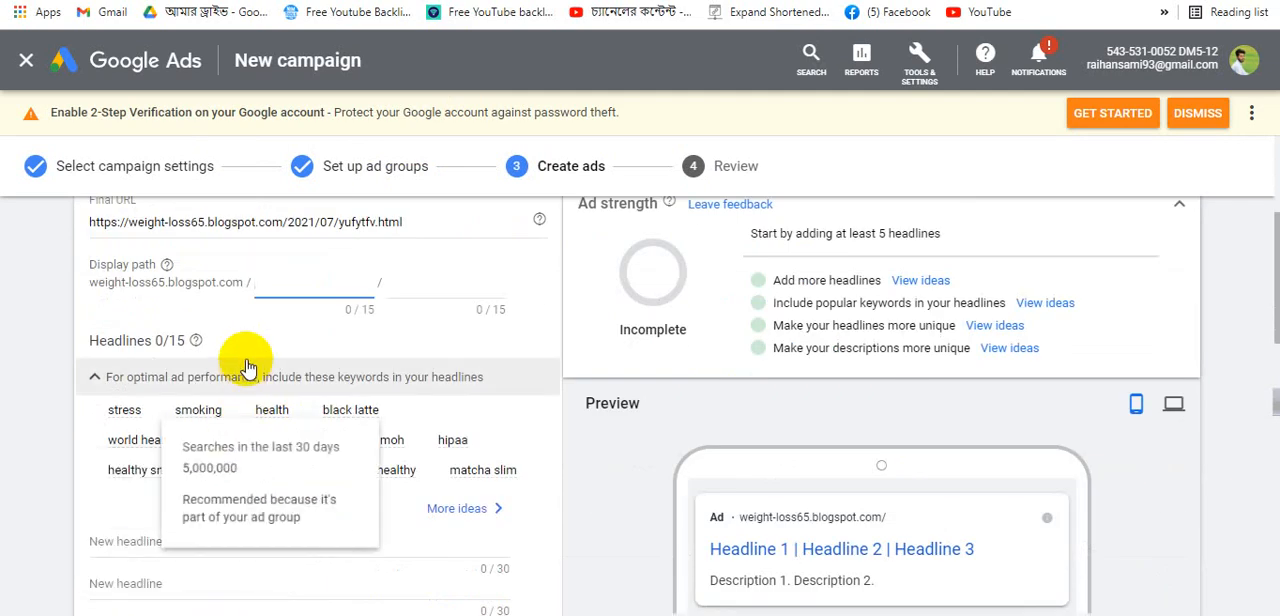
scroll(258, 410, "down", 7)
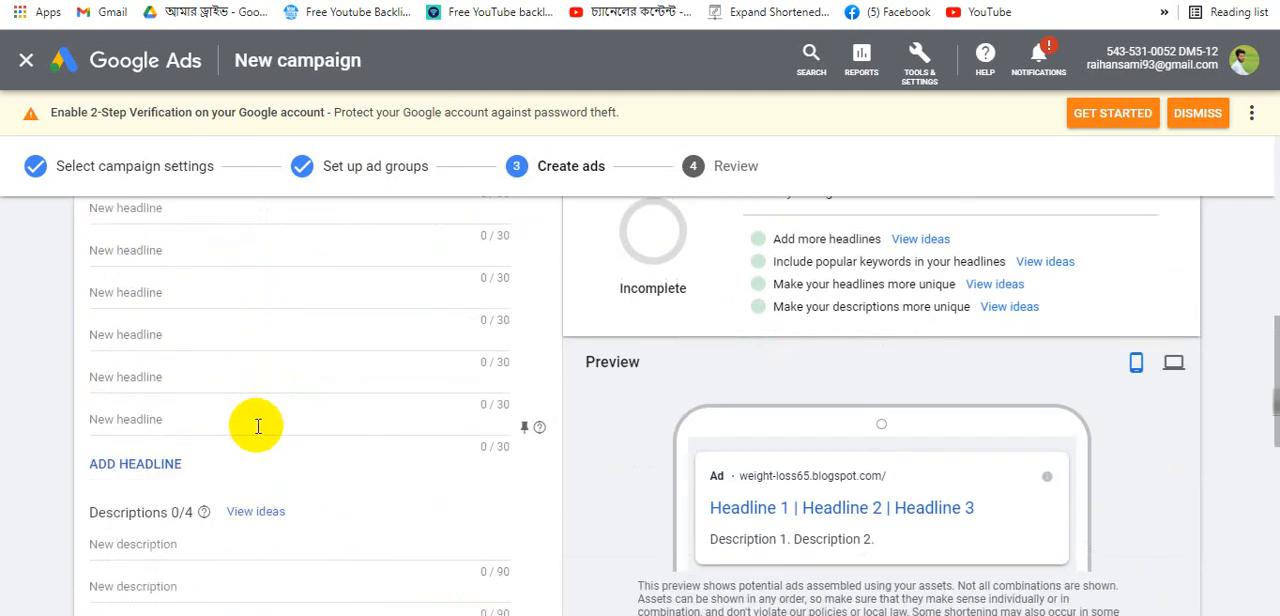
scroll(262, 360, "up", 7)
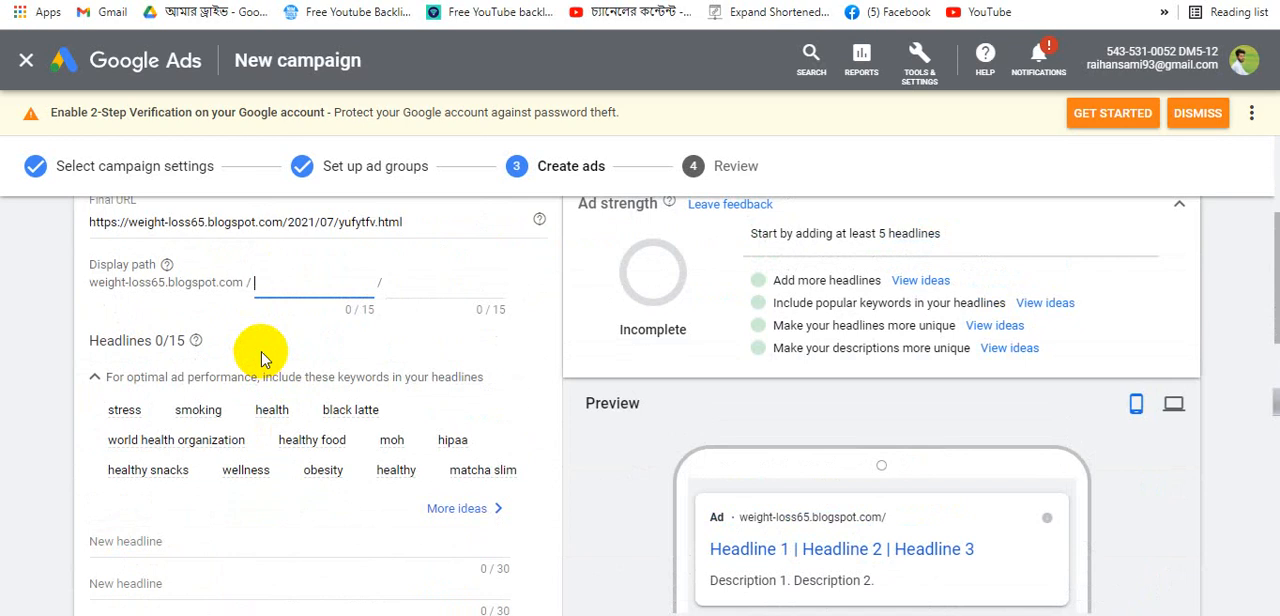
scroll(260, 358, "down", 3)
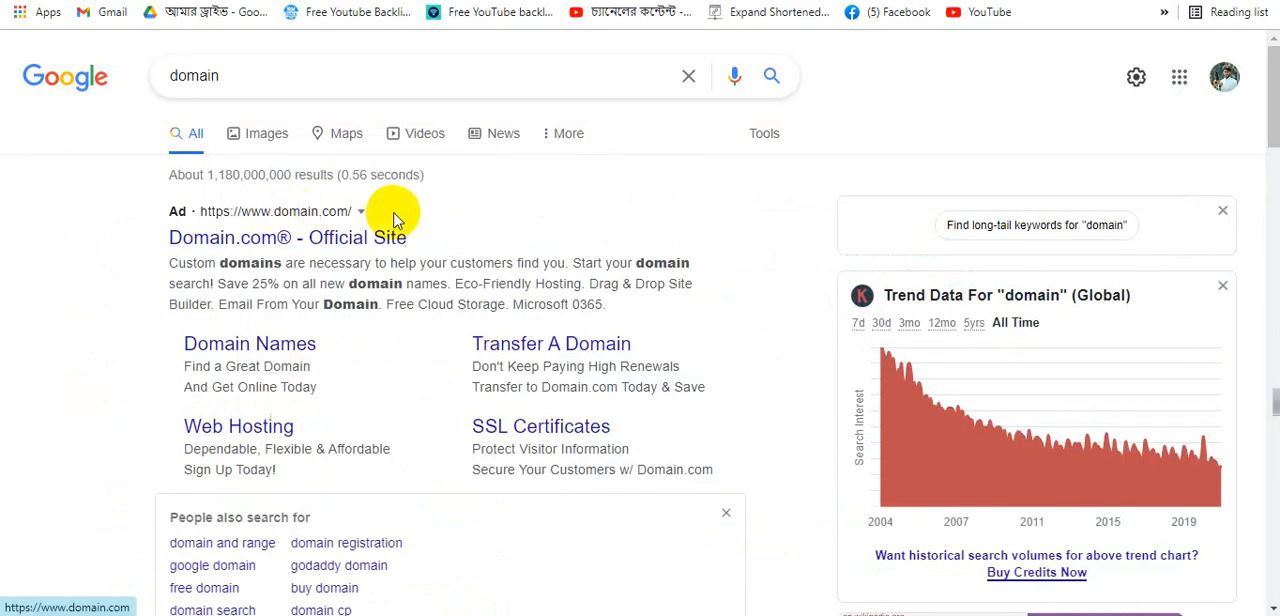
- Scroll through the domain search results and open the Domain.com domain search result
scroll(410, 330, "down", 5)
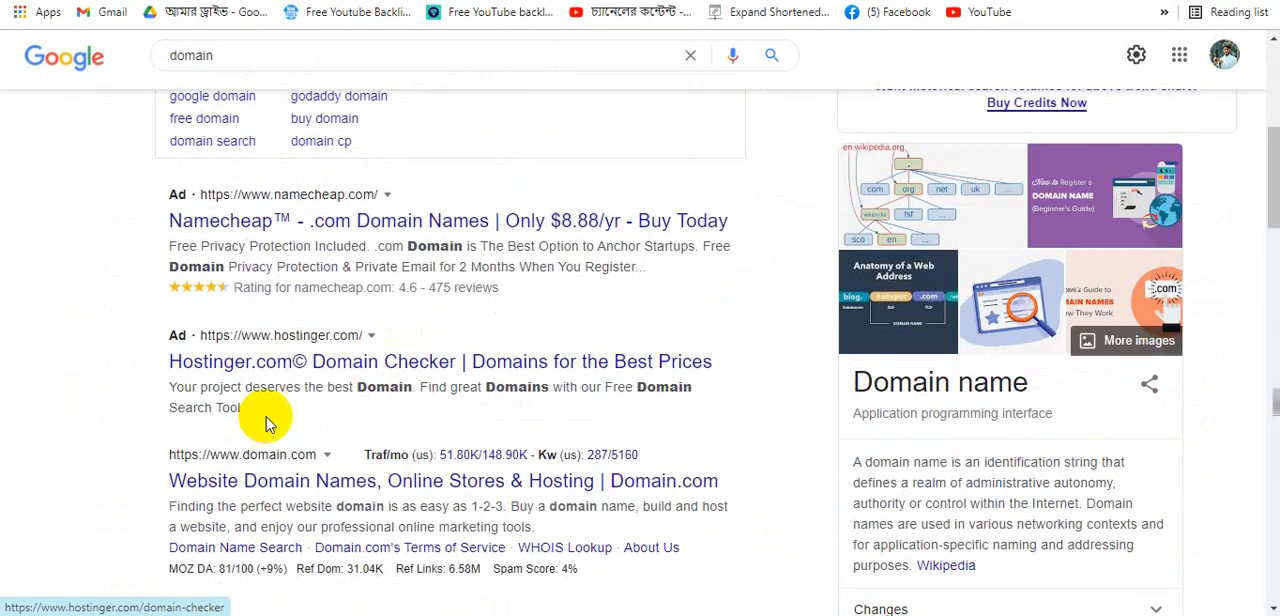
scroll(283, 365, "down", 3)
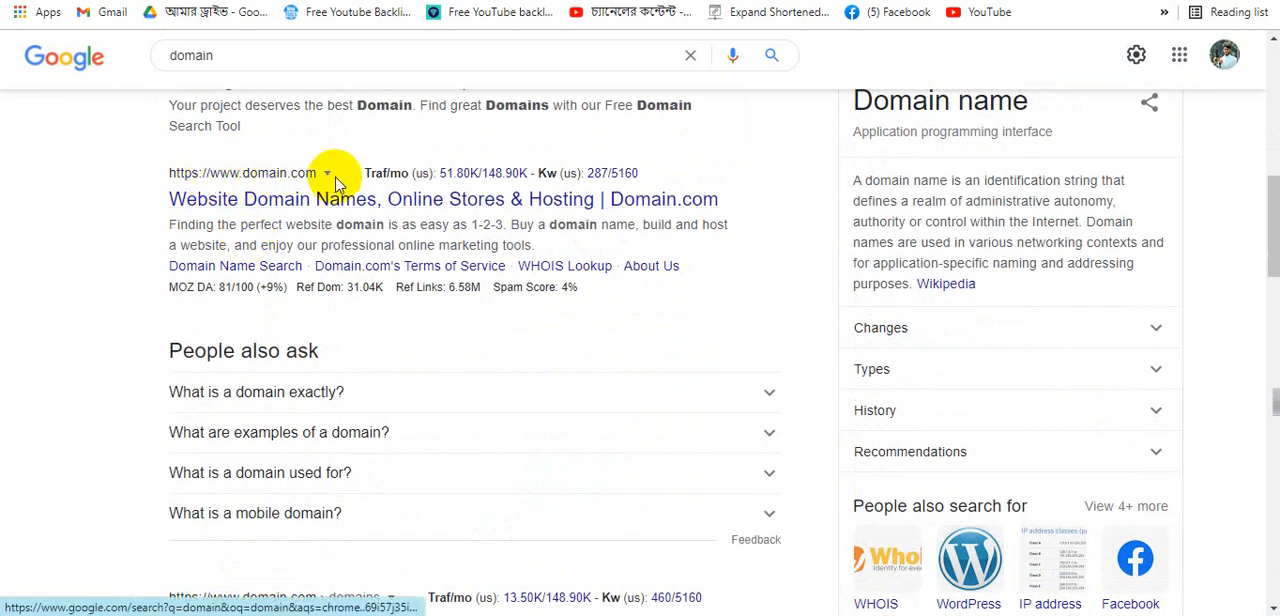
scroll(290, 260, "down", 3)
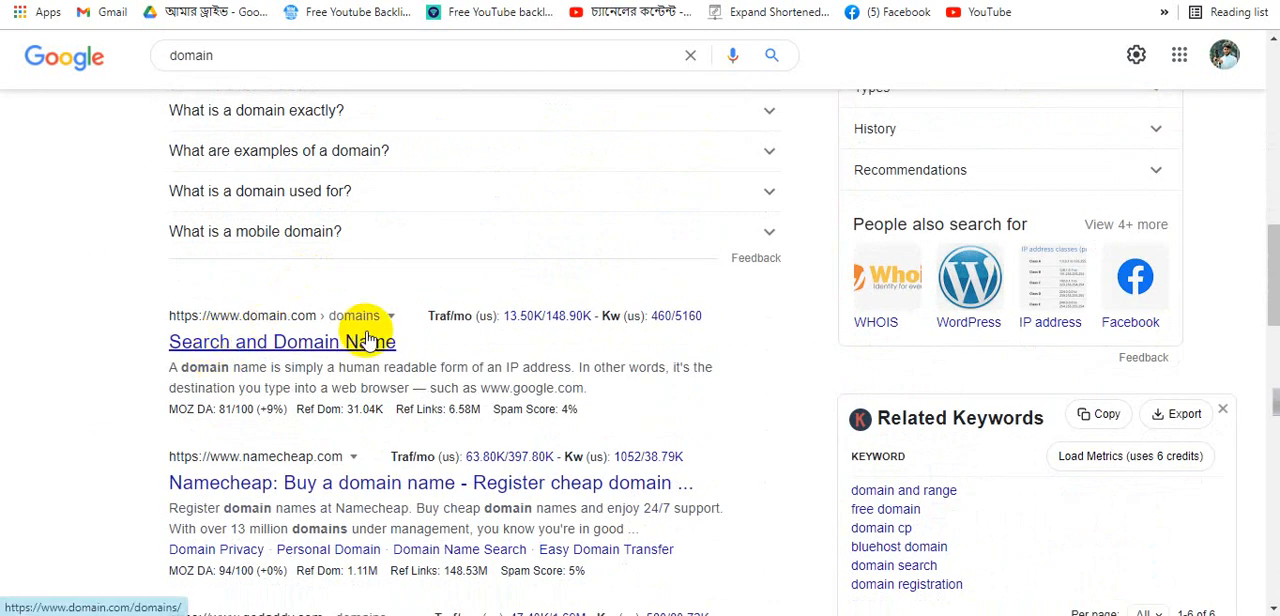
scroll(300, 360, "down", 3)
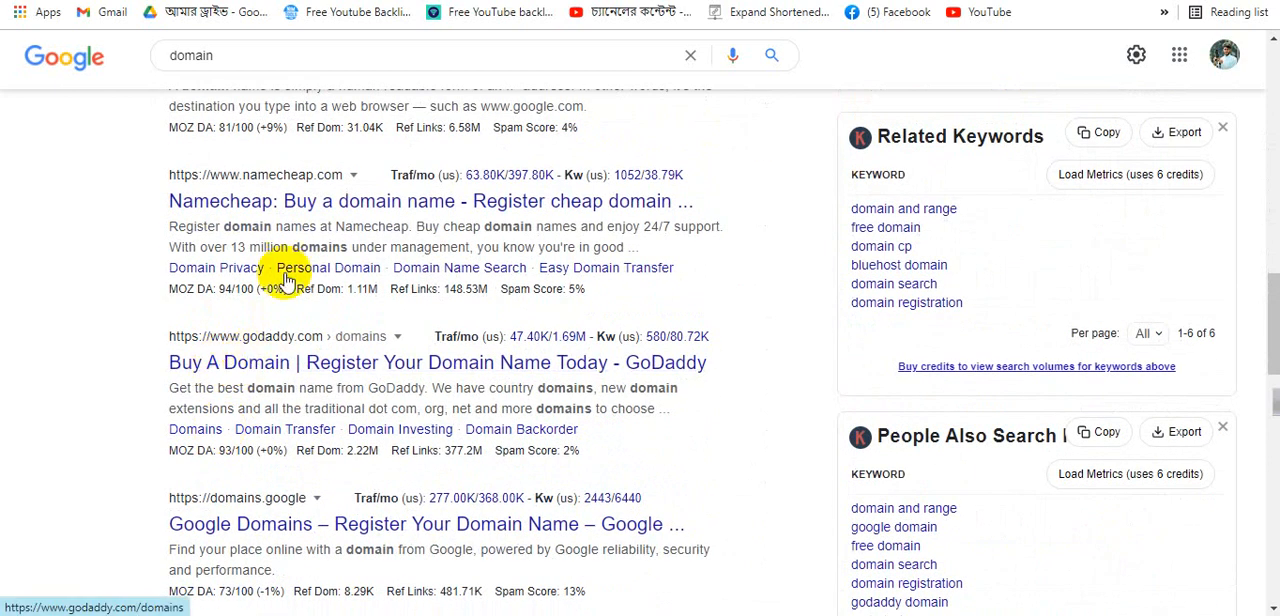
scroll(240, 300, "down", 2)
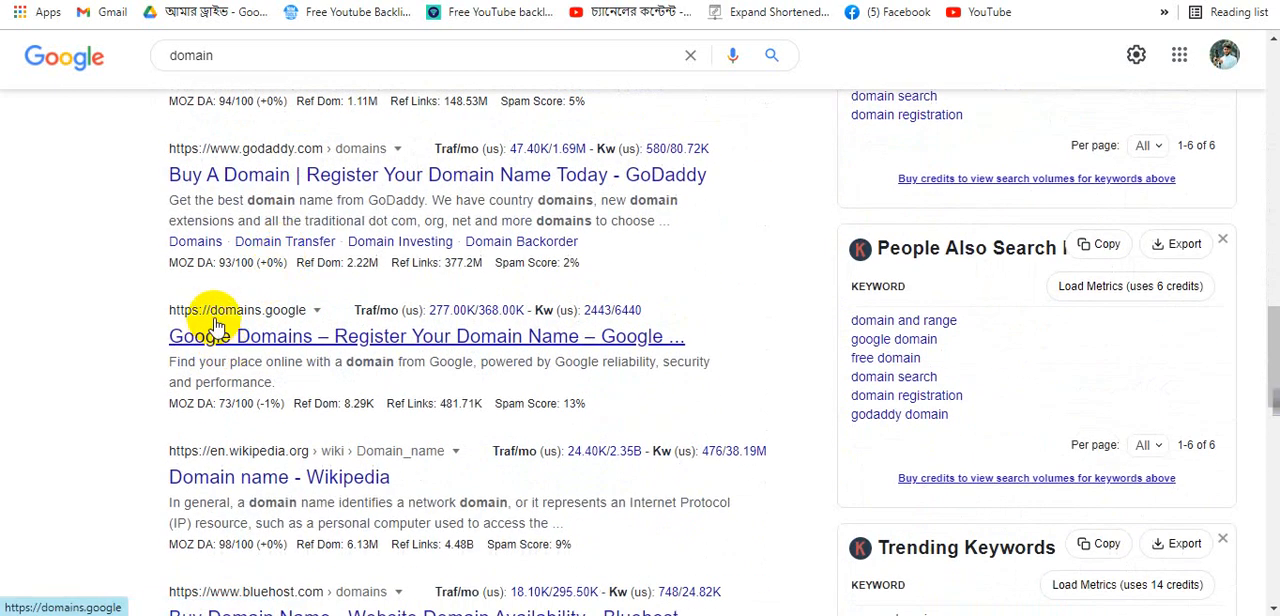
scroll(220, 300, "down", 3)
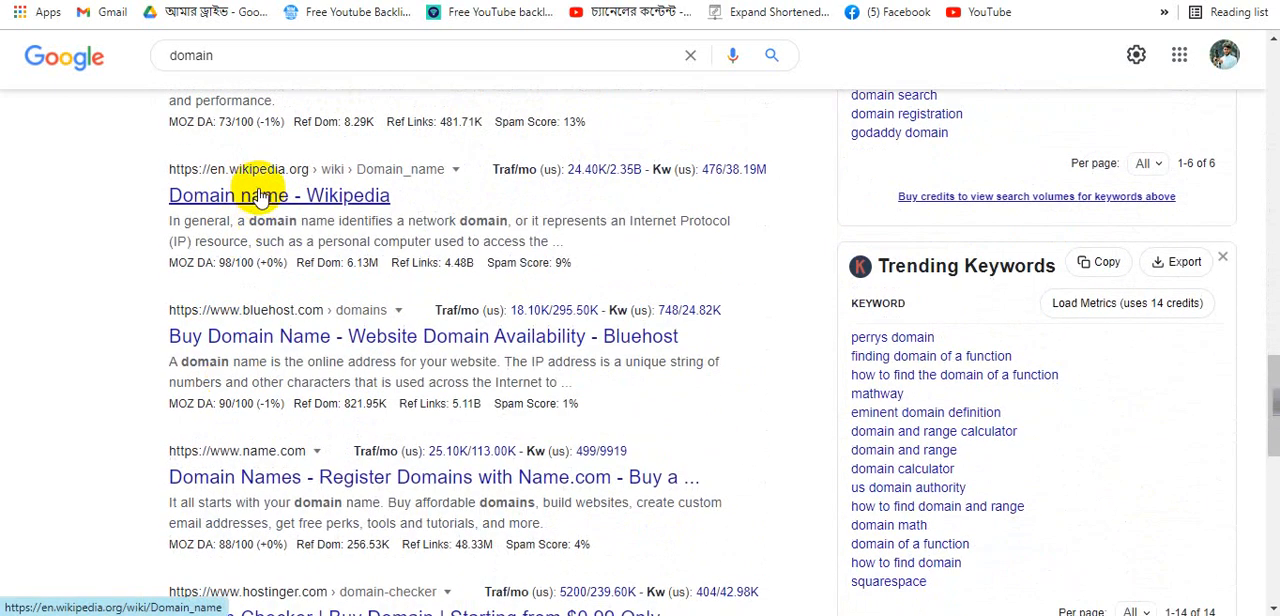
scroll(210, 360, "down", 1)
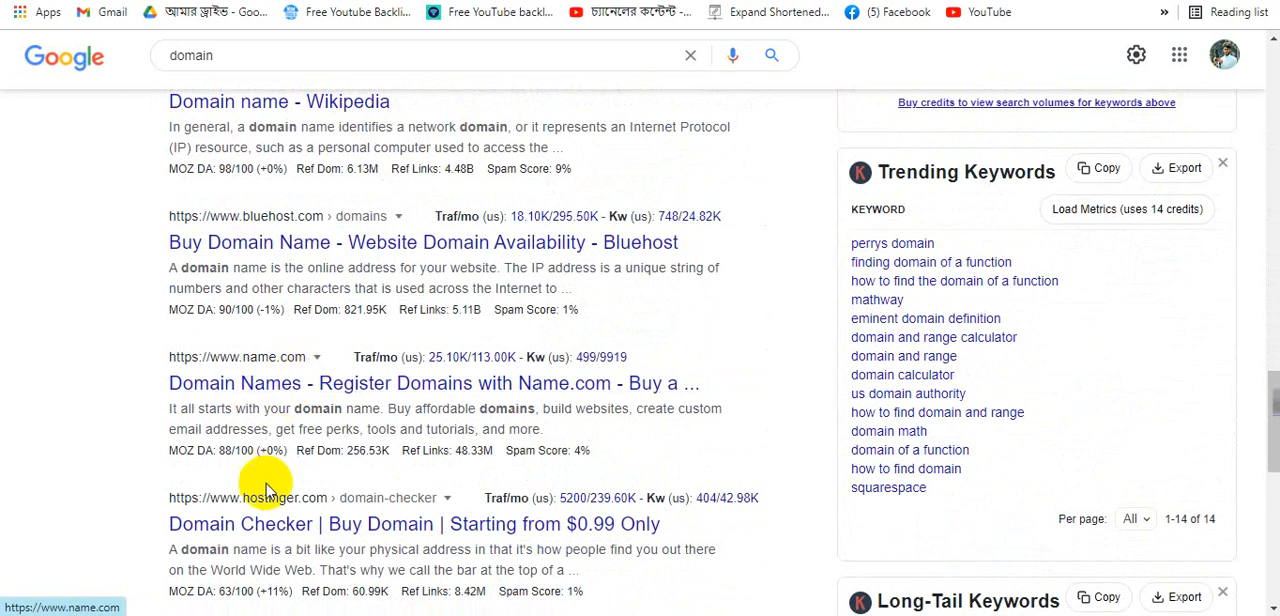
scroll(266, 515, "up", 2)
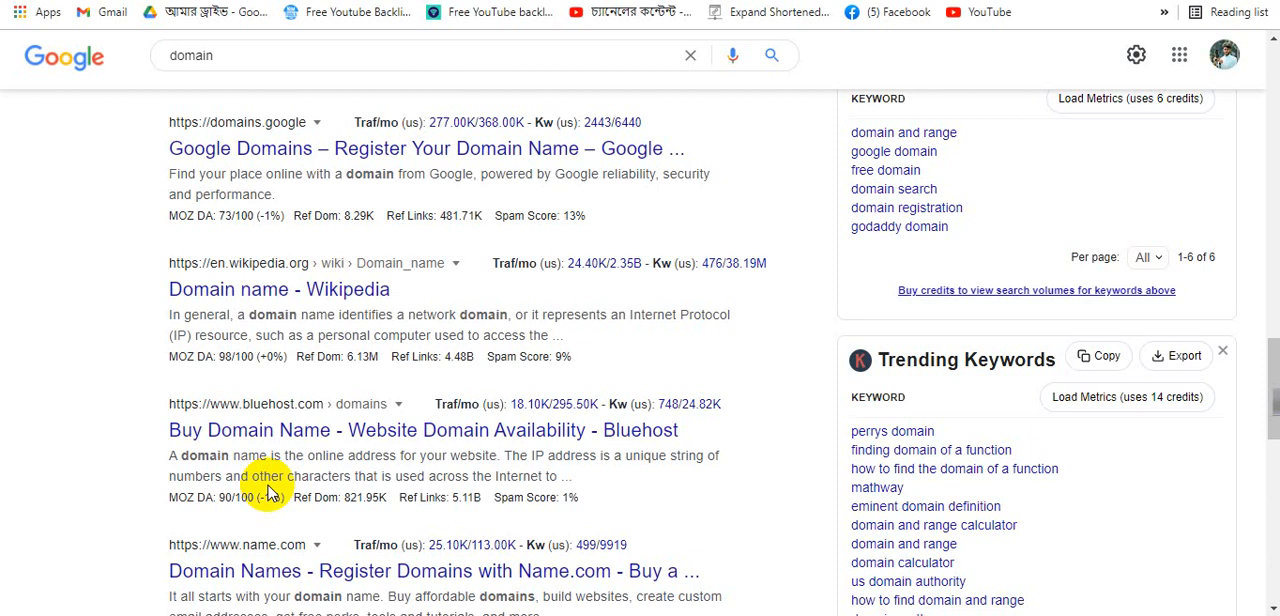
scroll(289, 486, "up", 5)
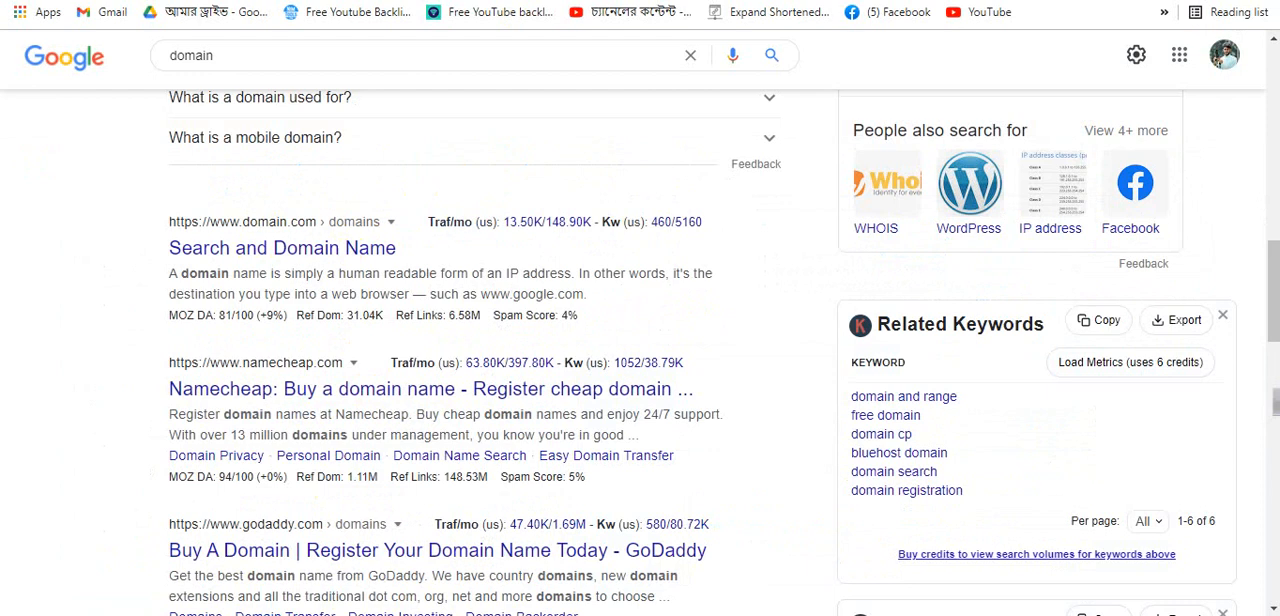
scroll(300, 171, "up", 10)
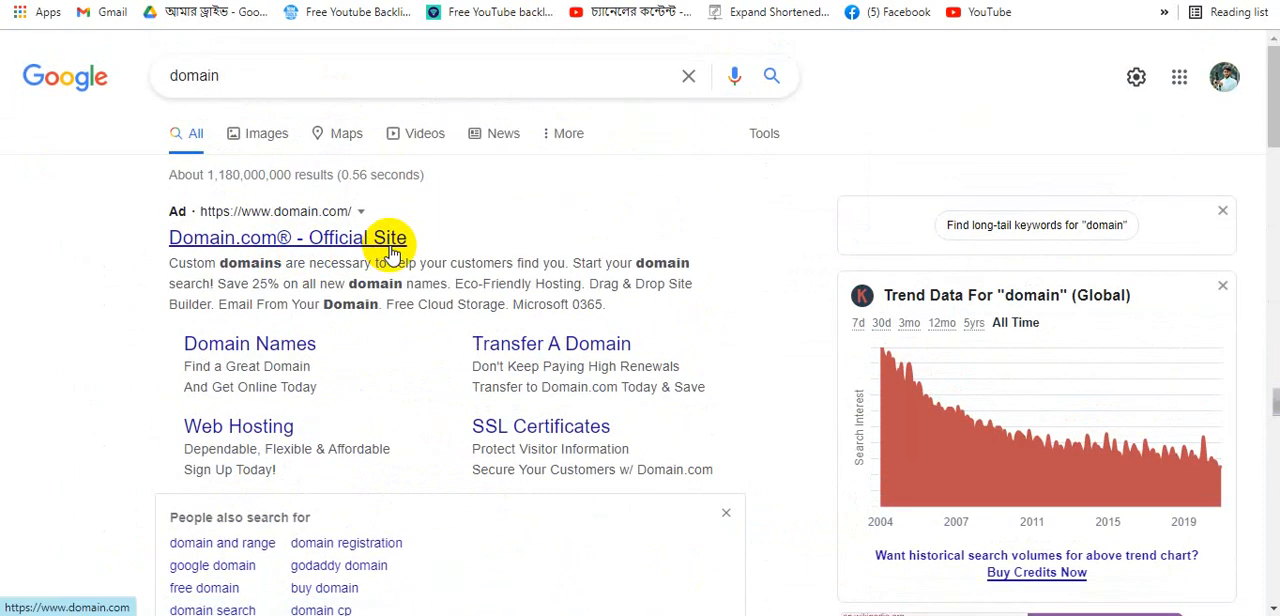
scroll(457, 600, "down", 10)
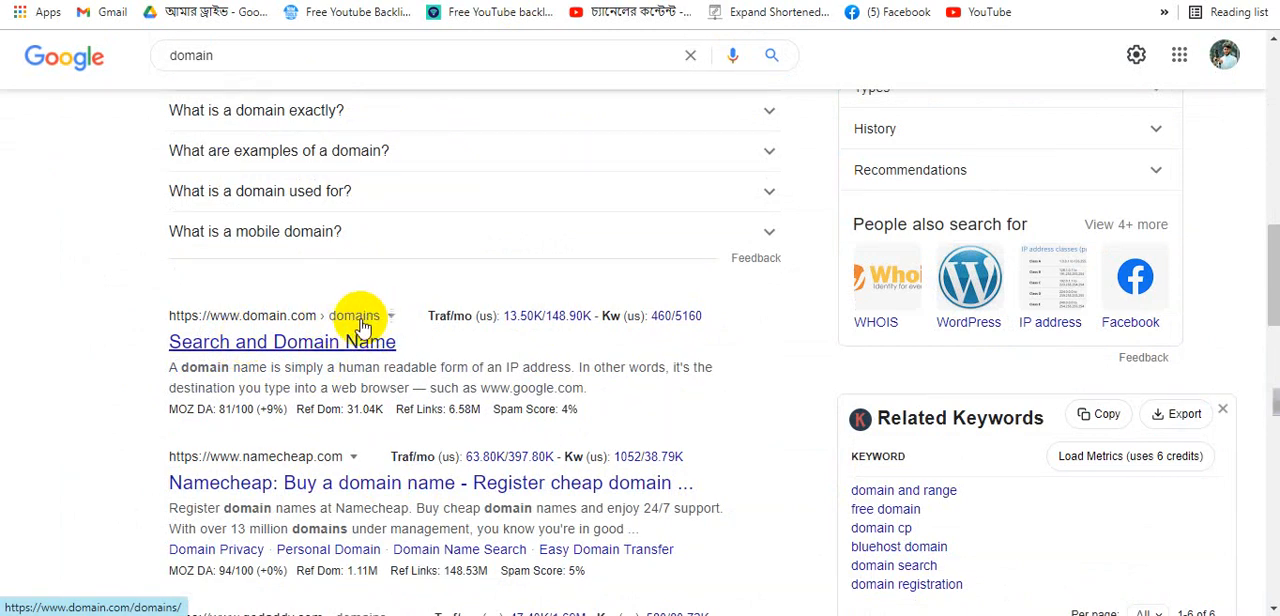
left_click(265, 345)
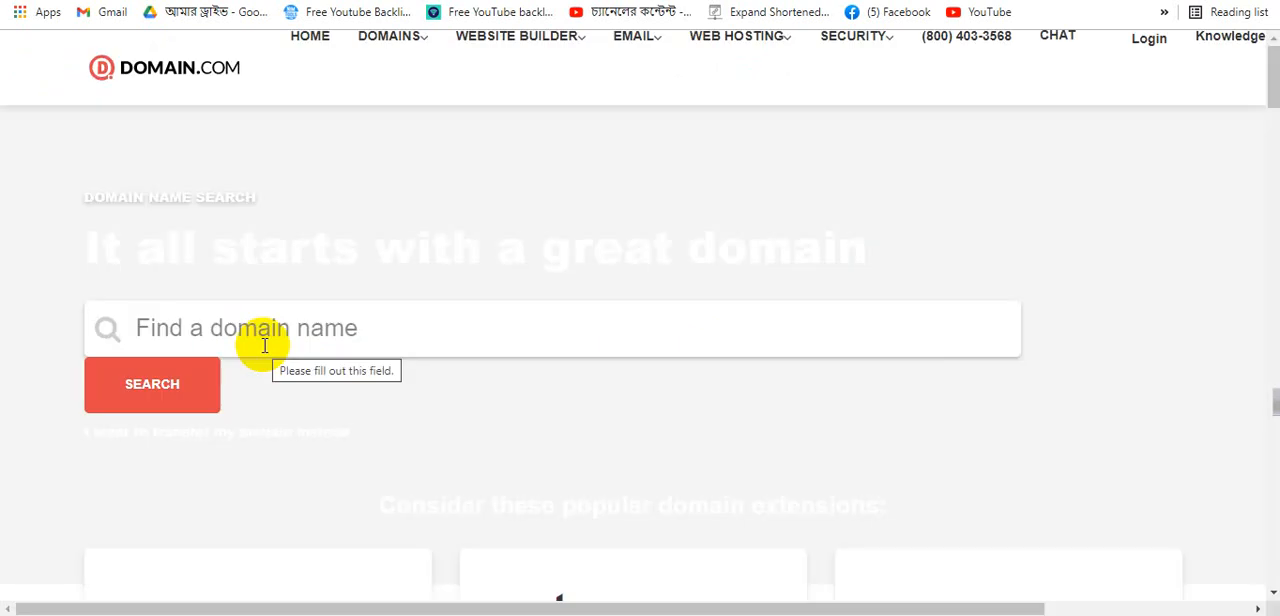
- Scroll through the Domain.com domain search page and return to the ad form
scroll(671, 323, "down", 4)
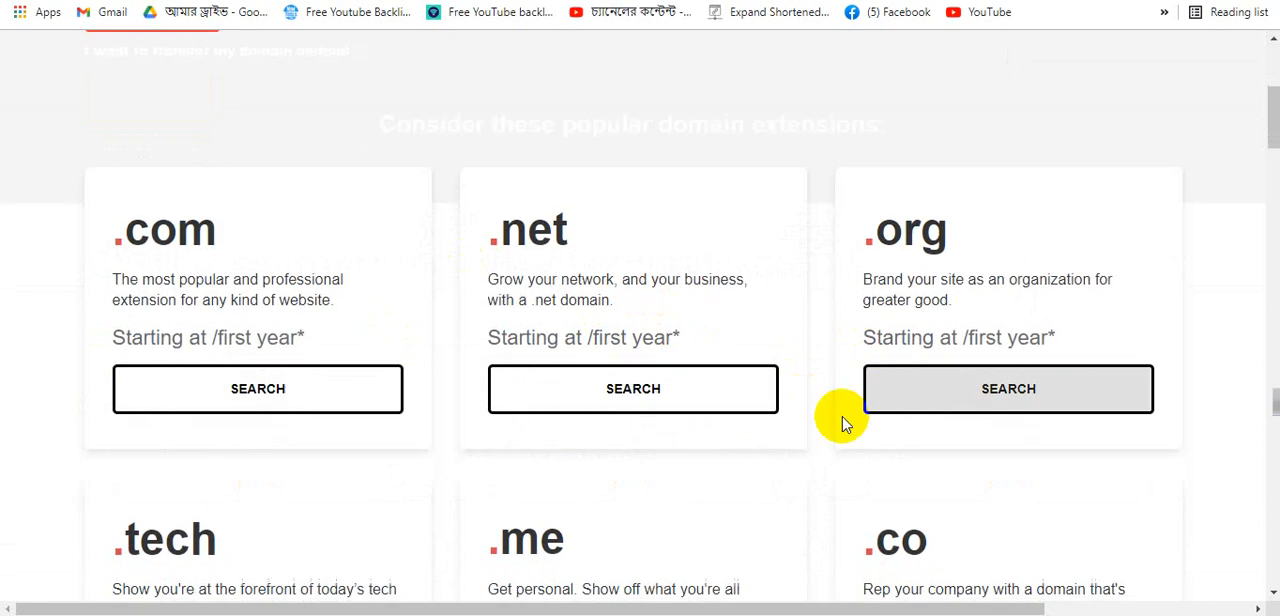
scroll(760, 395, "down", 5)
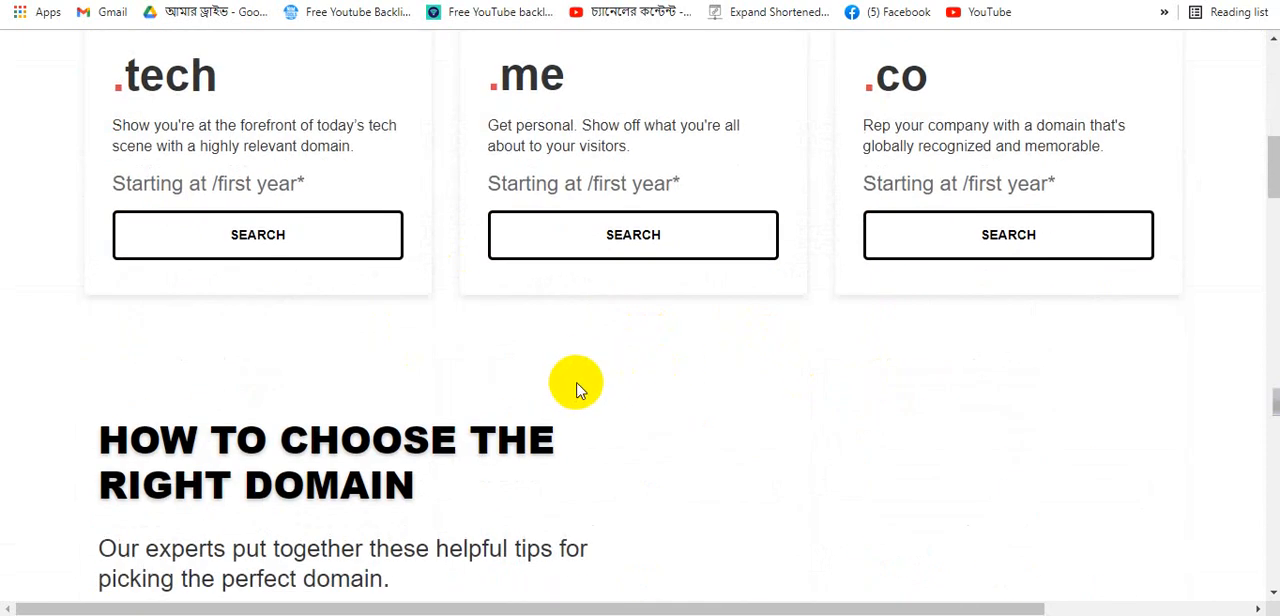
scroll(577, 388, "up", 9)
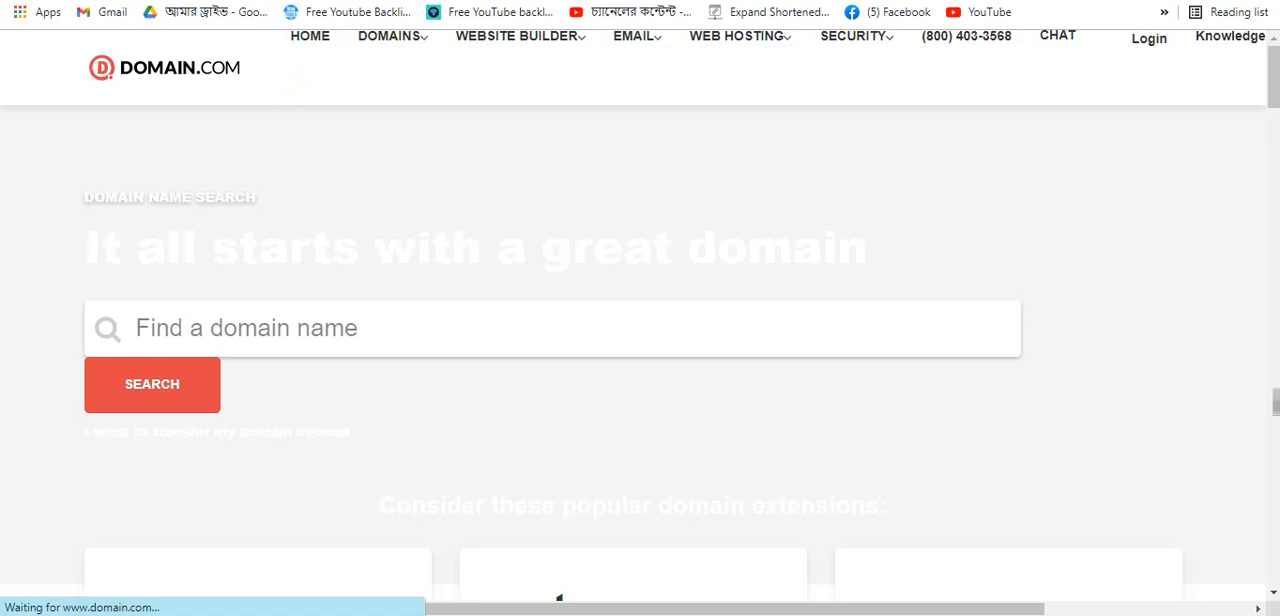
key("alt+Left")
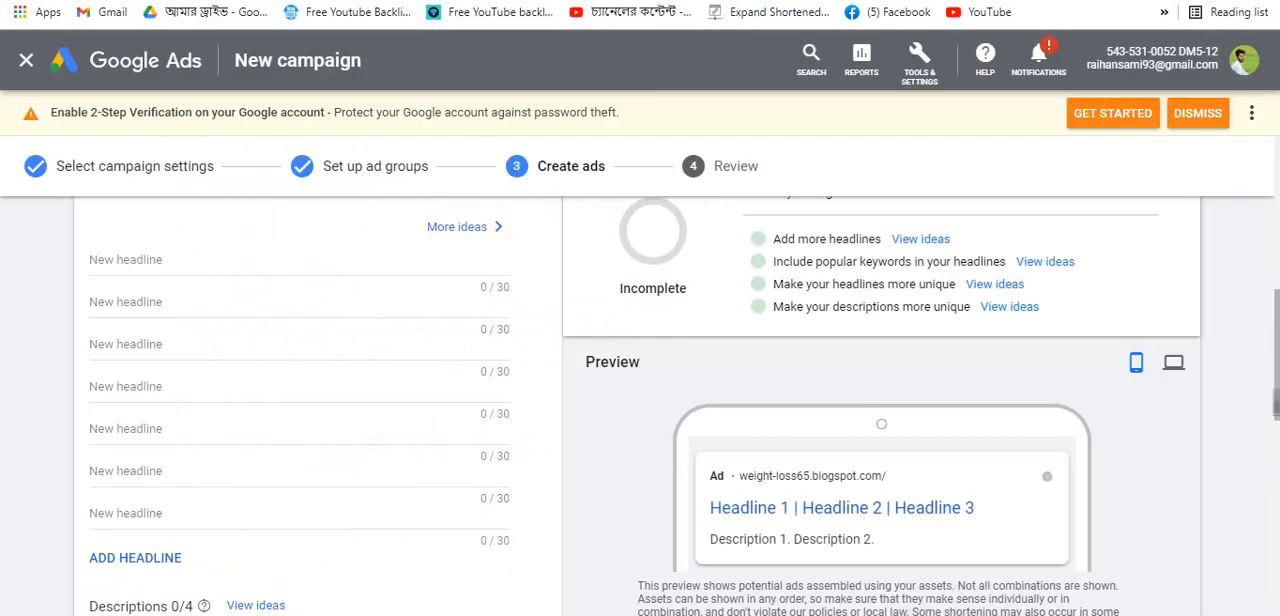
- Set the ad's display path to dite / weightless, choosing the spelling suggestion for the second path
scroll(334, 303, "up", 5)
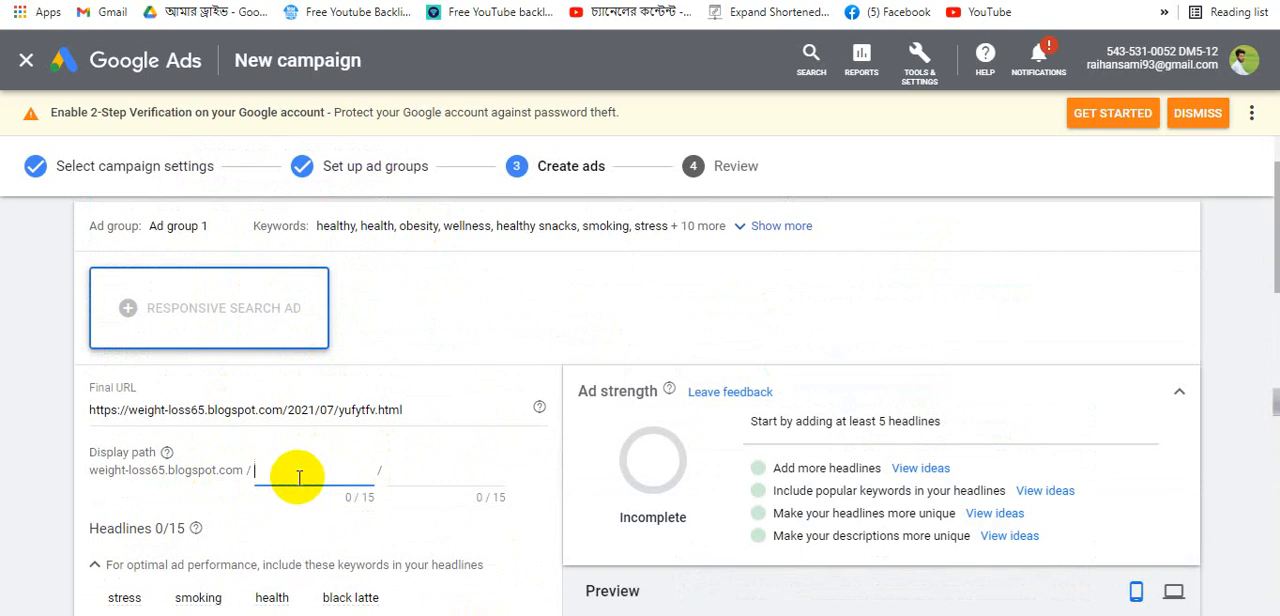
type("dite")
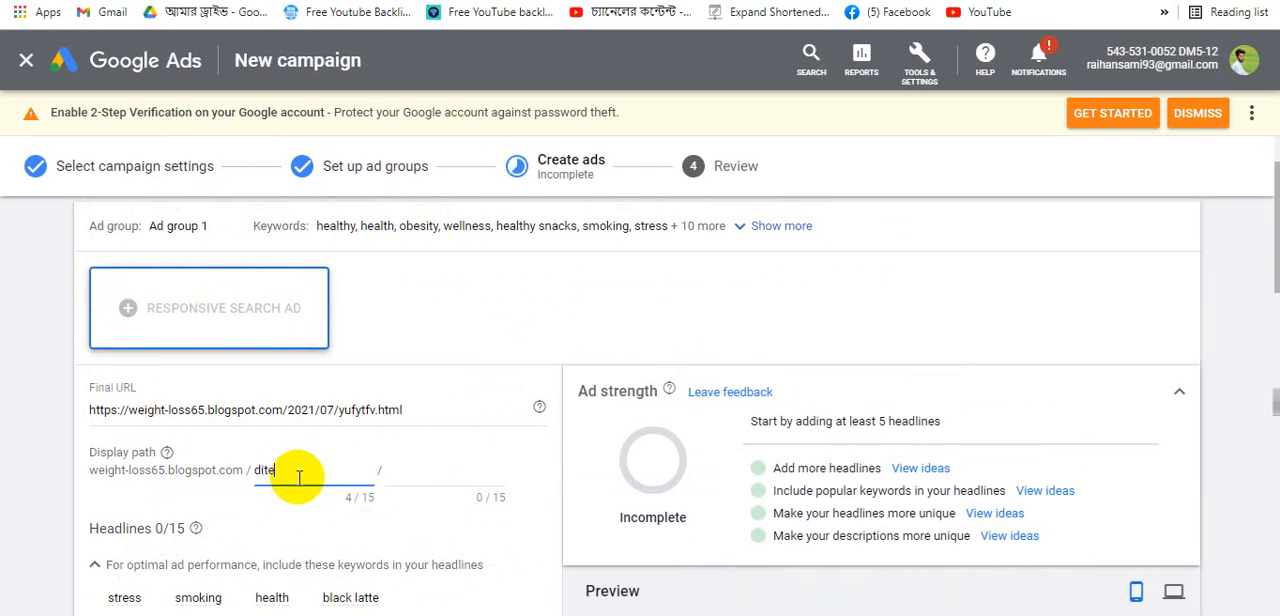
left_click(441, 470)
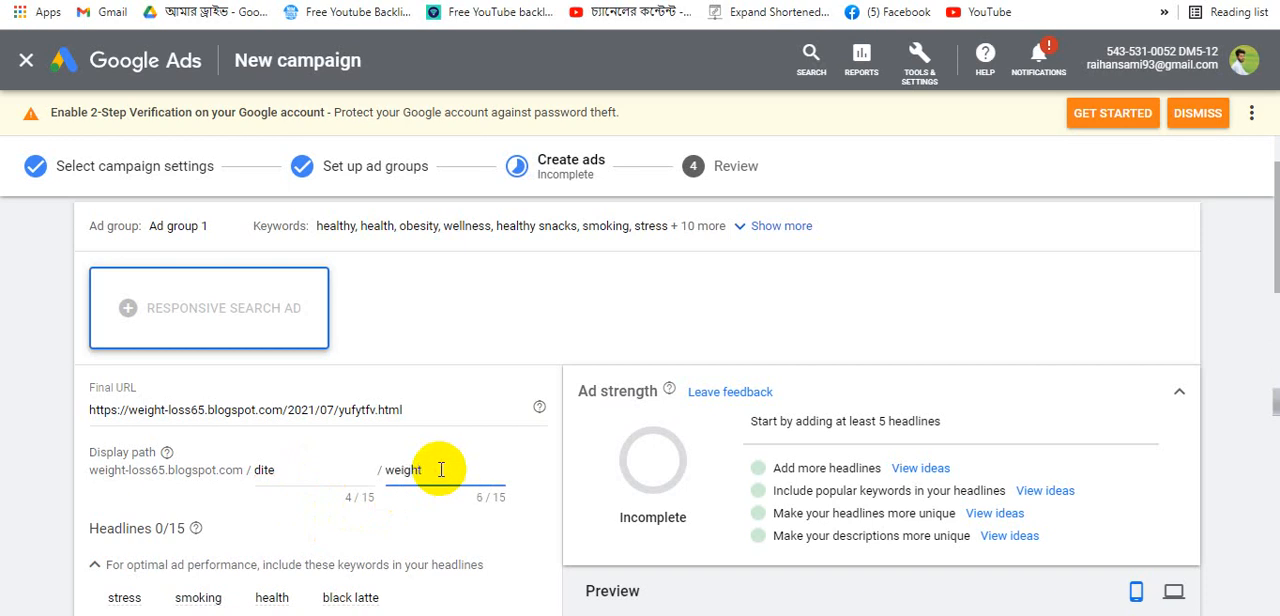
type("weightloss")
right_click(425, 470)
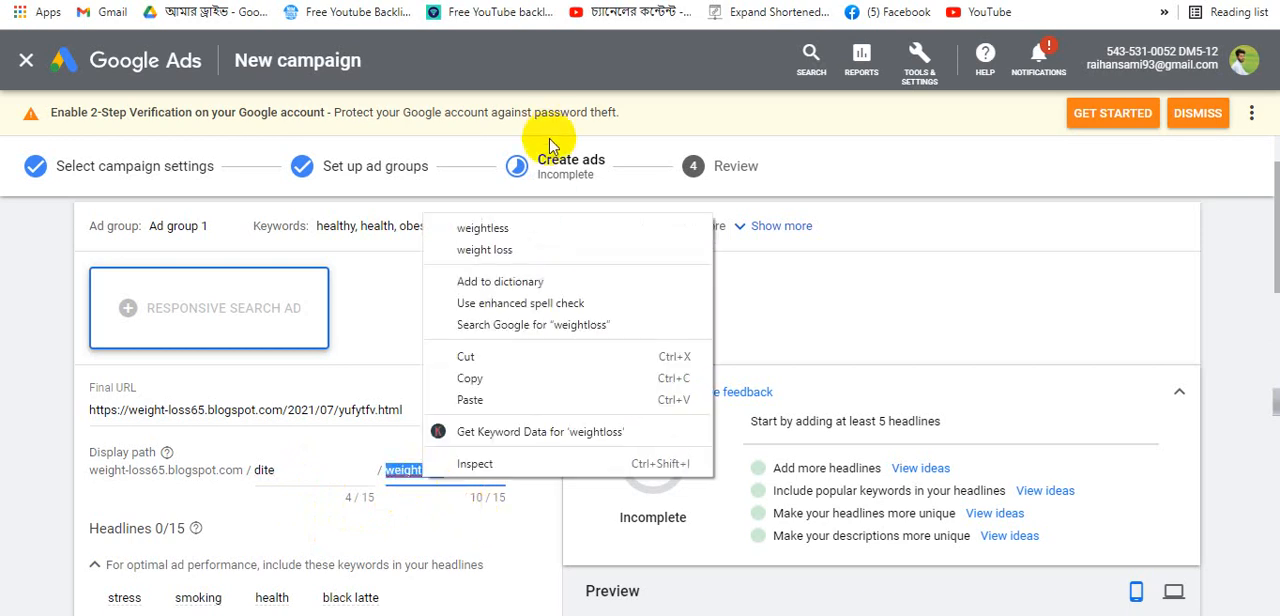
left_click(495, 228)
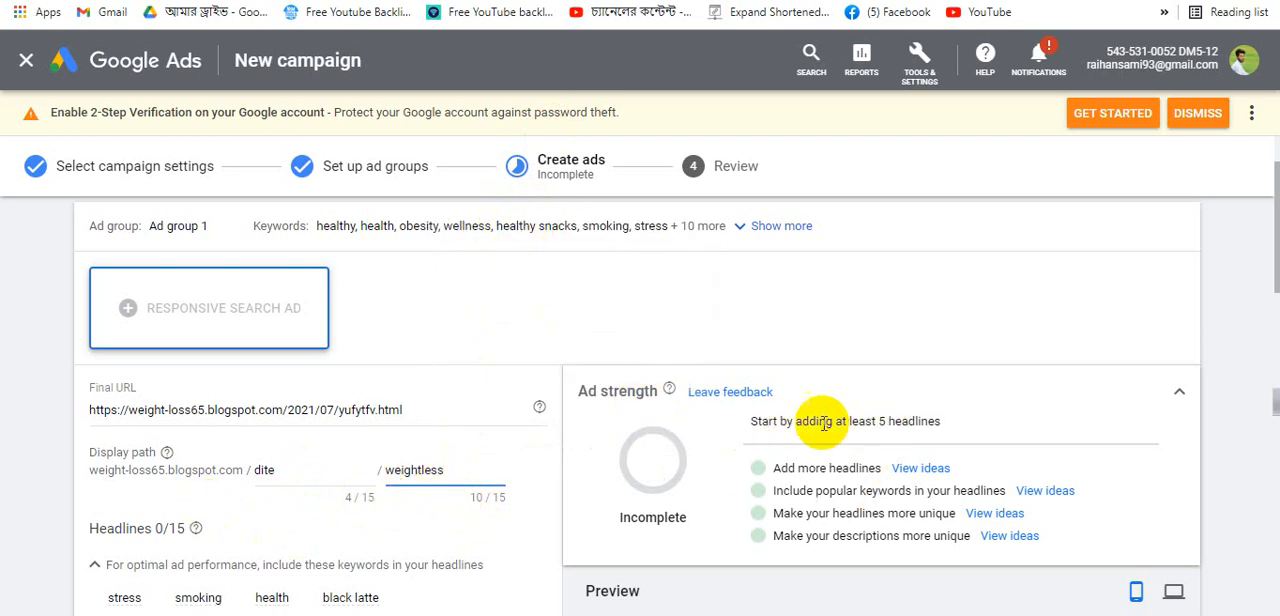
- Copy the KETO GURU product title from the Diet & Weight-Loss blog and paste it as the first headline
scroll(762, 445, "down", 3)
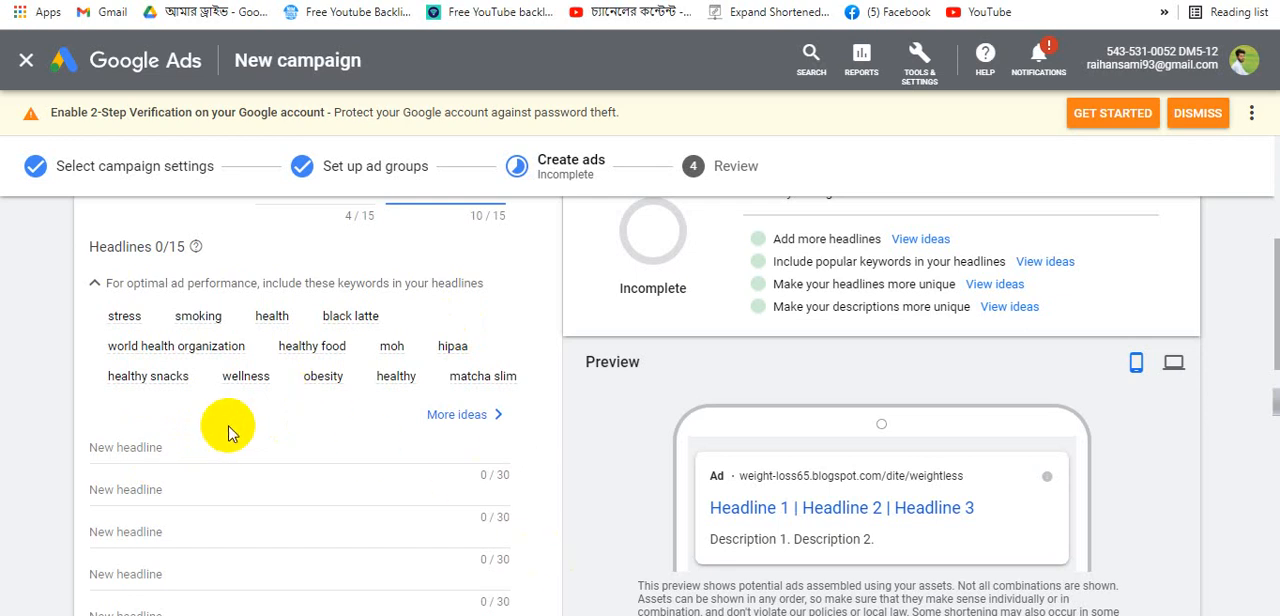
left_click(240, 2)
scroll(537, 388, "up", 11)
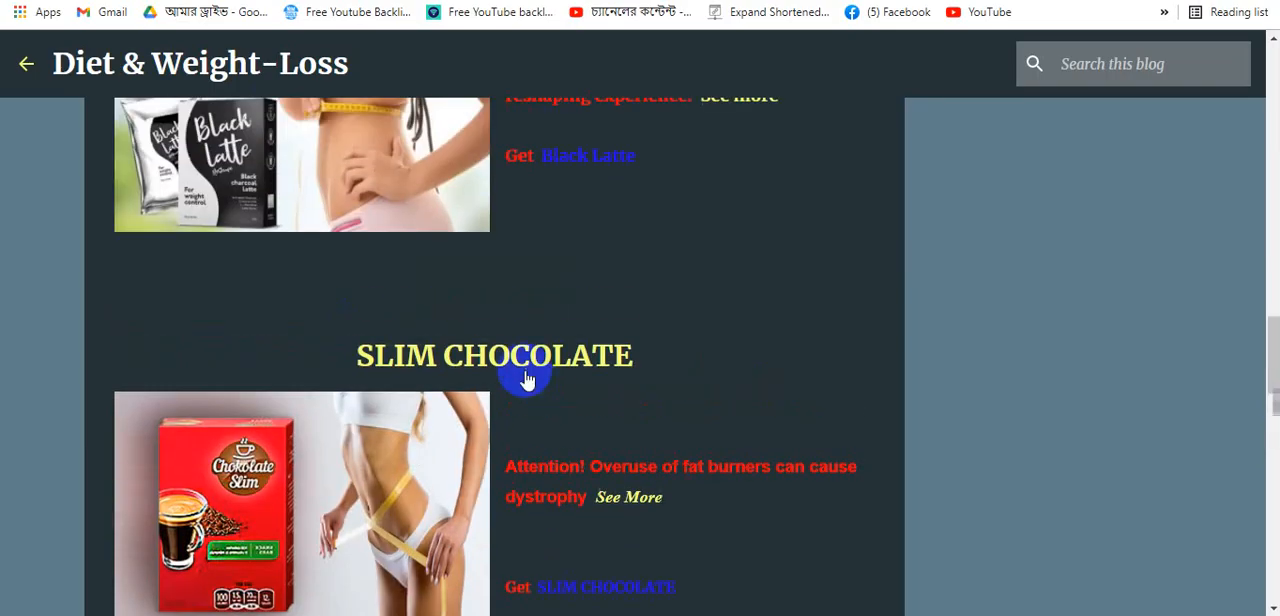
scroll(547, 338, "up", 5)
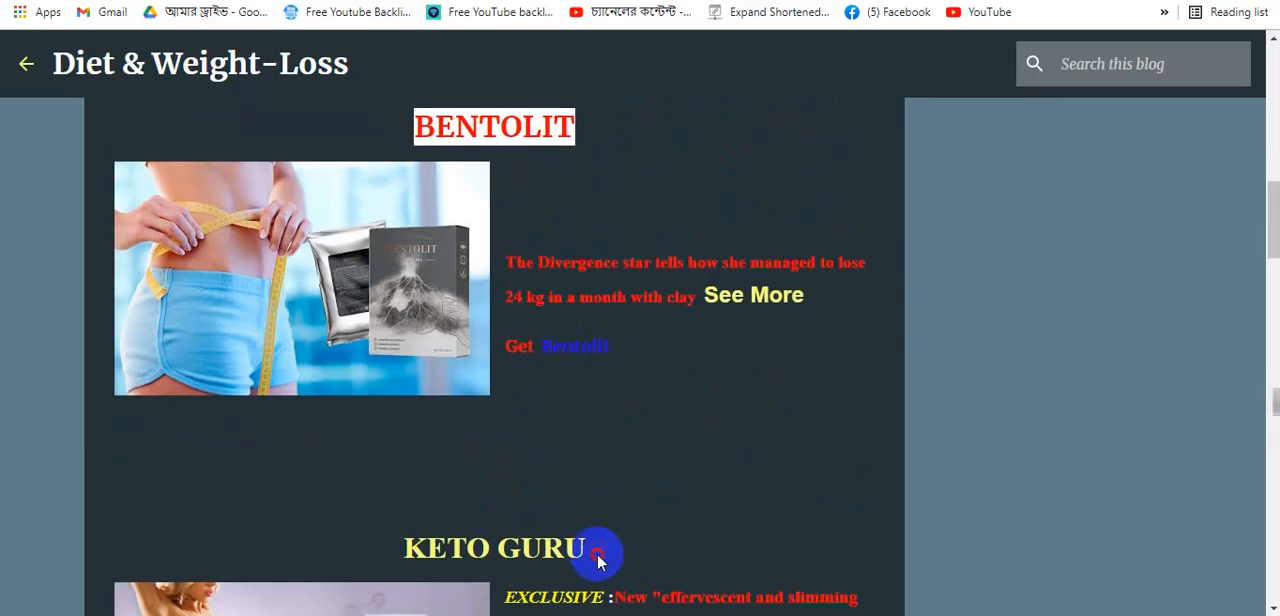
left_click_drag(597, 561, 404, 547)
key("ctrl+c")
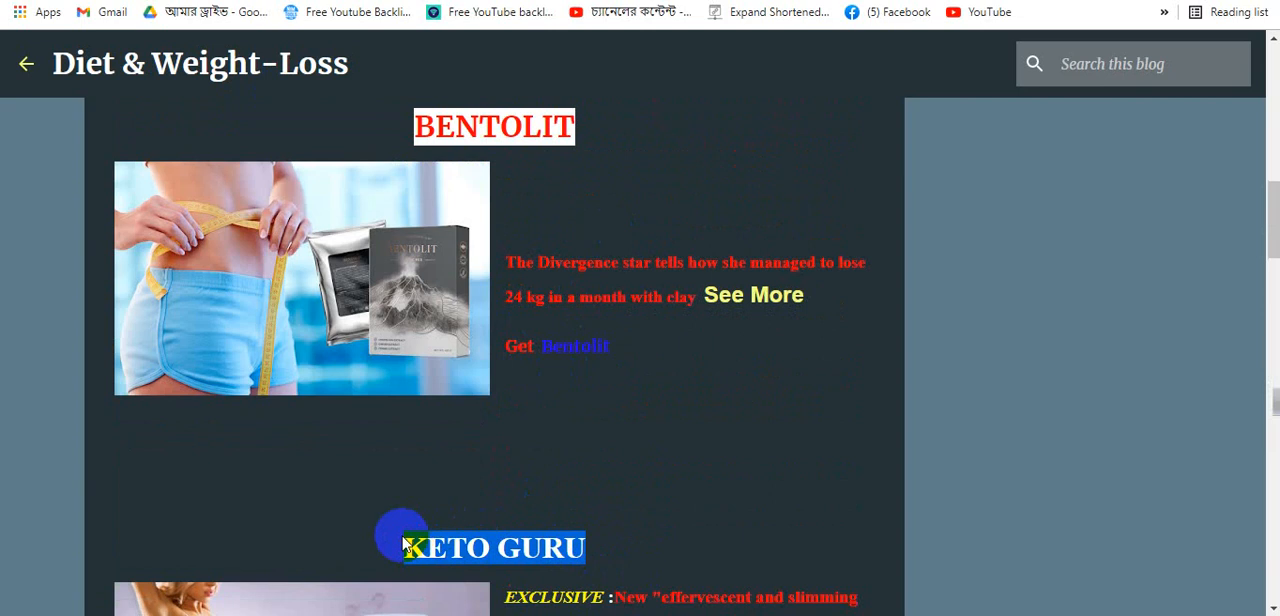
left_click(684, 2)
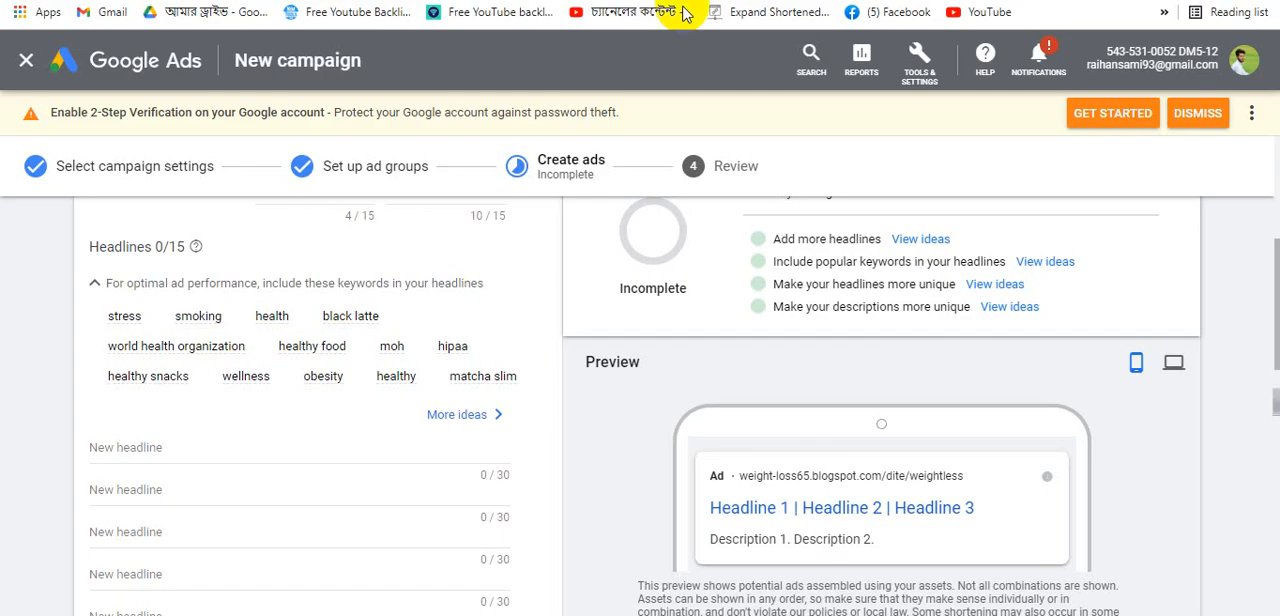
left_click(214, 460)
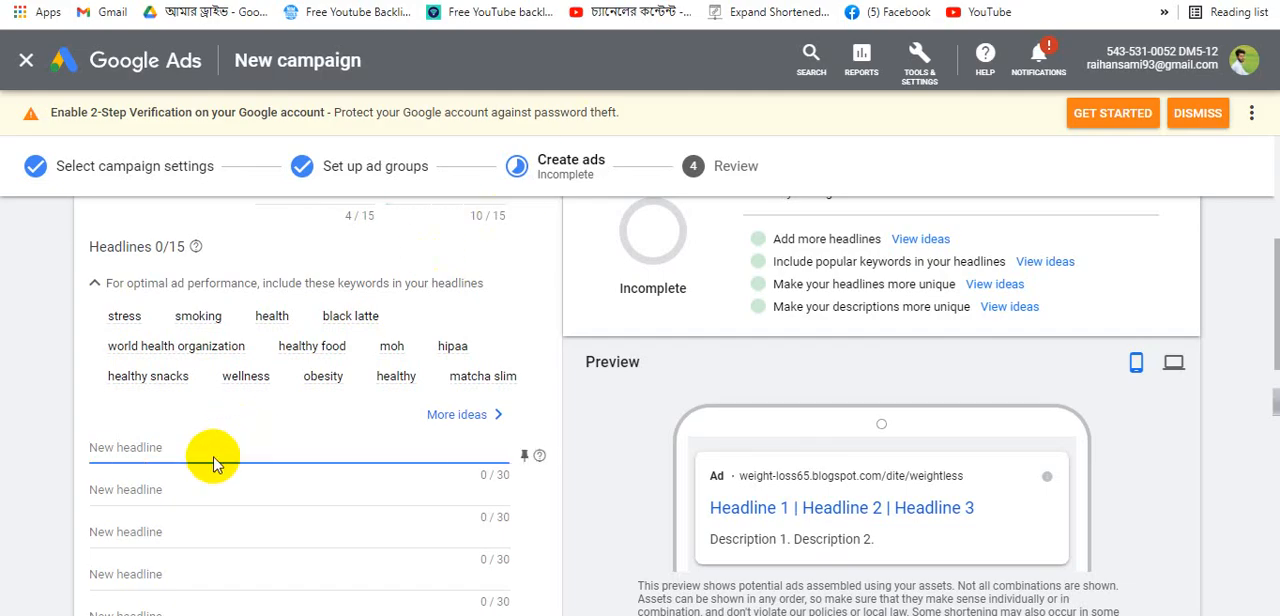
key("ctrl+v")
left_click(194, 491)
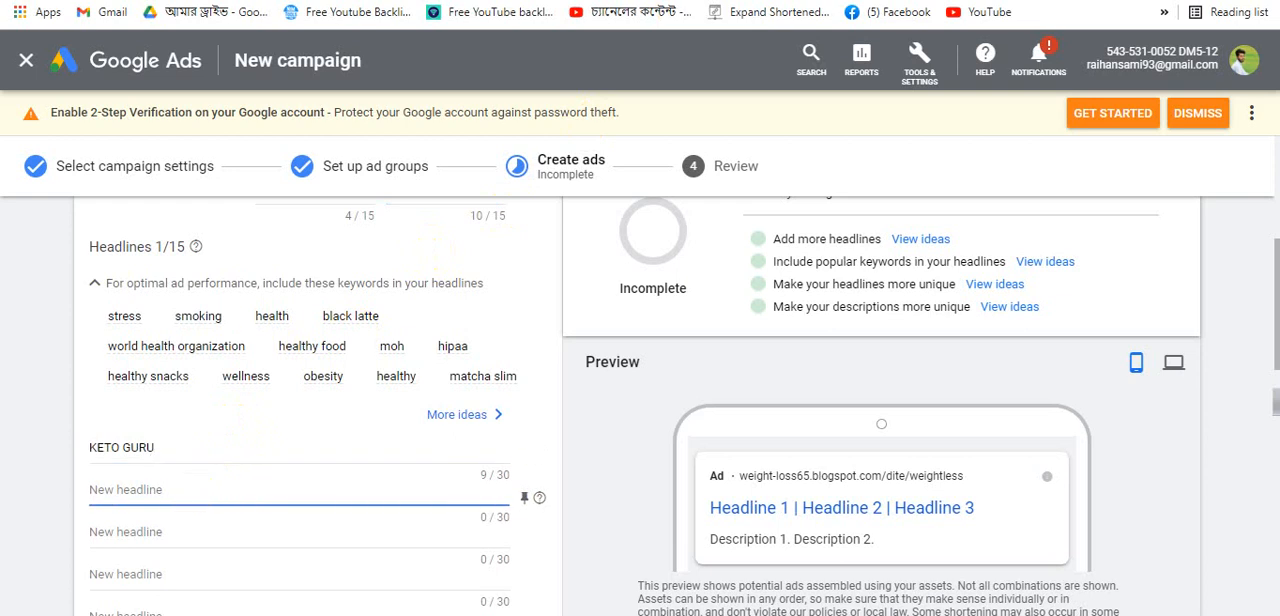
- Copy the BENTOLIT product title from the blog and paste it as the second headline
left_click(500, 2)
scroll(412, 525, "down", 5)
scroll(494, 430, "up", 6)
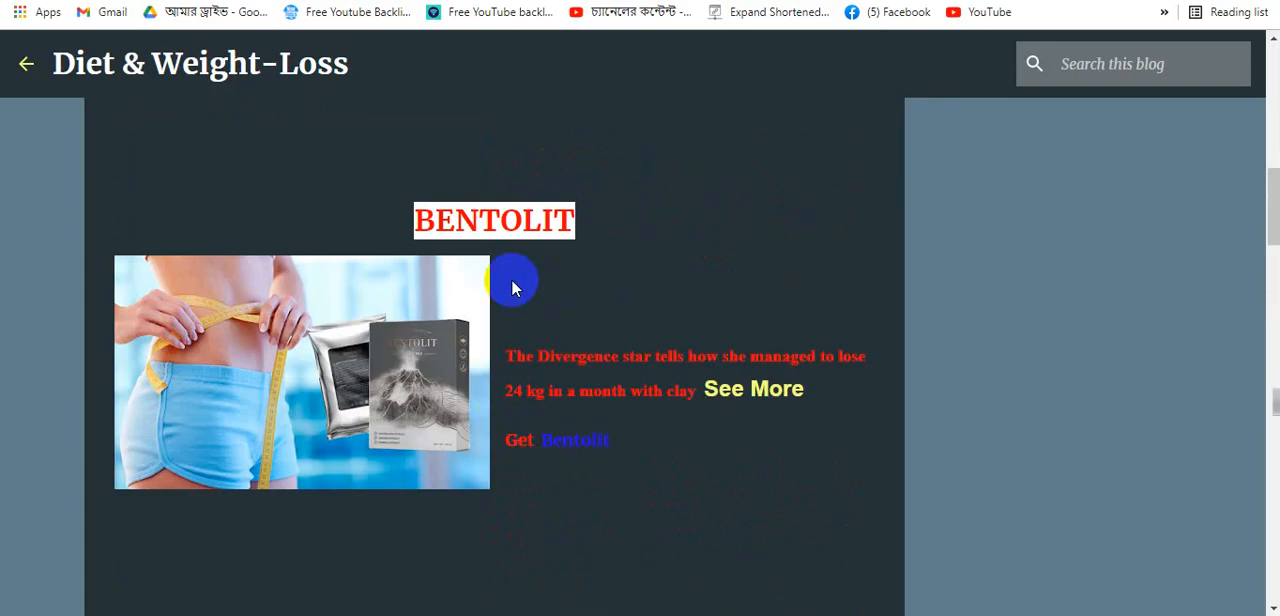
left_click_drag(512, 285, 600, 238)
key("ctrl+c")
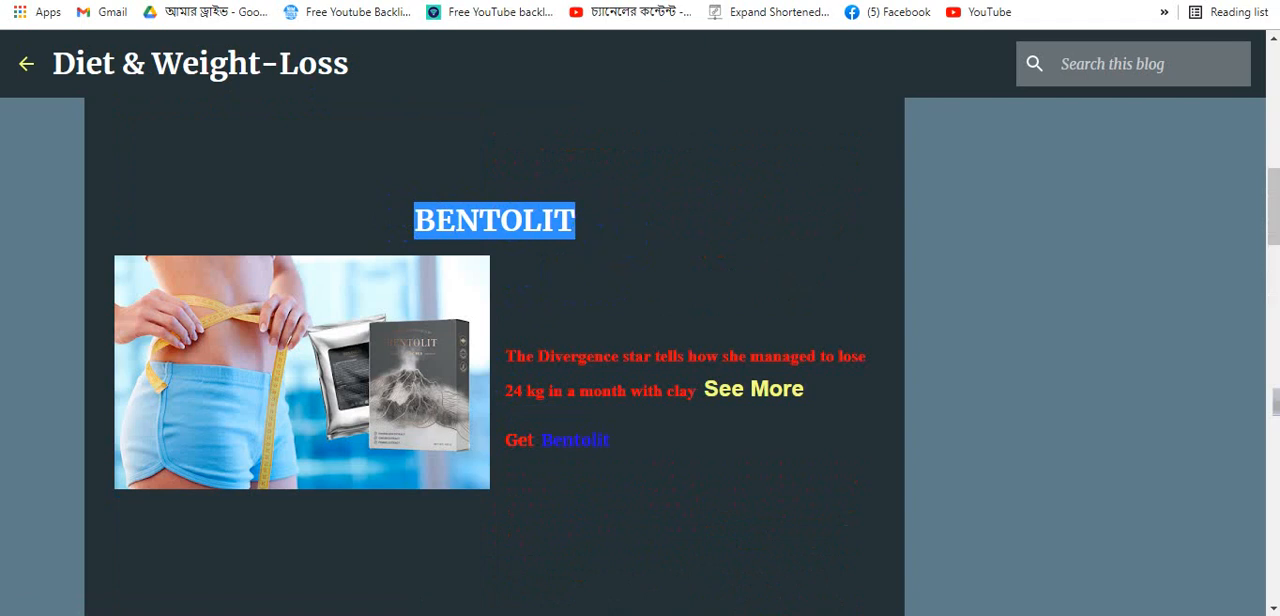
left_click(694, 2)
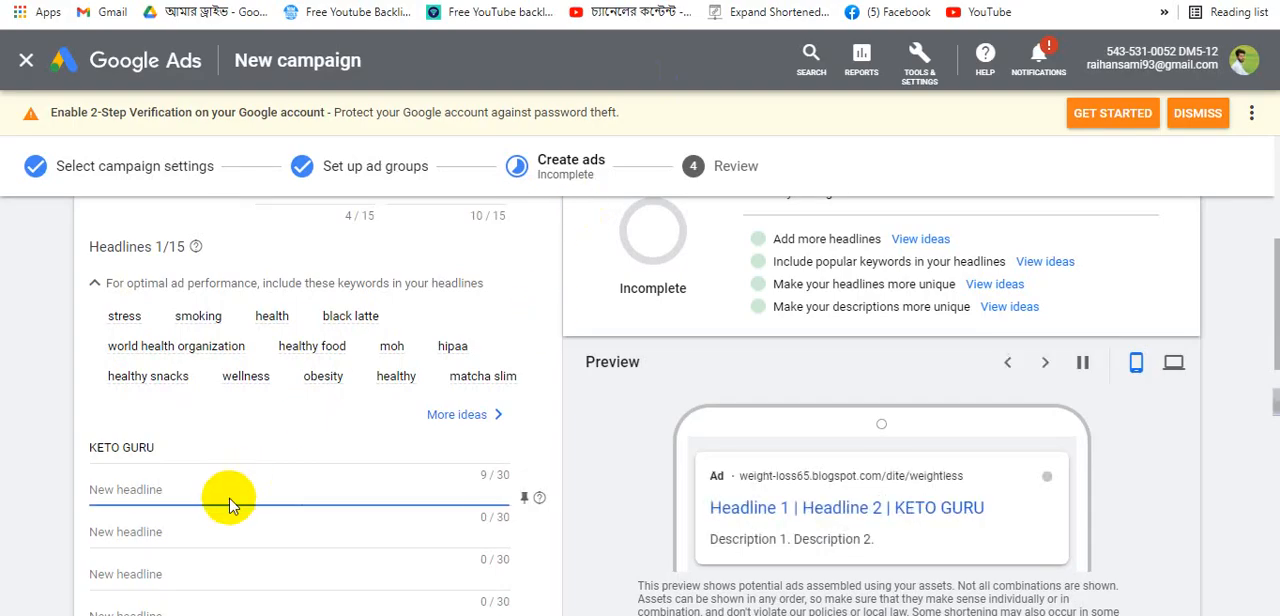
key("ctrl+v")
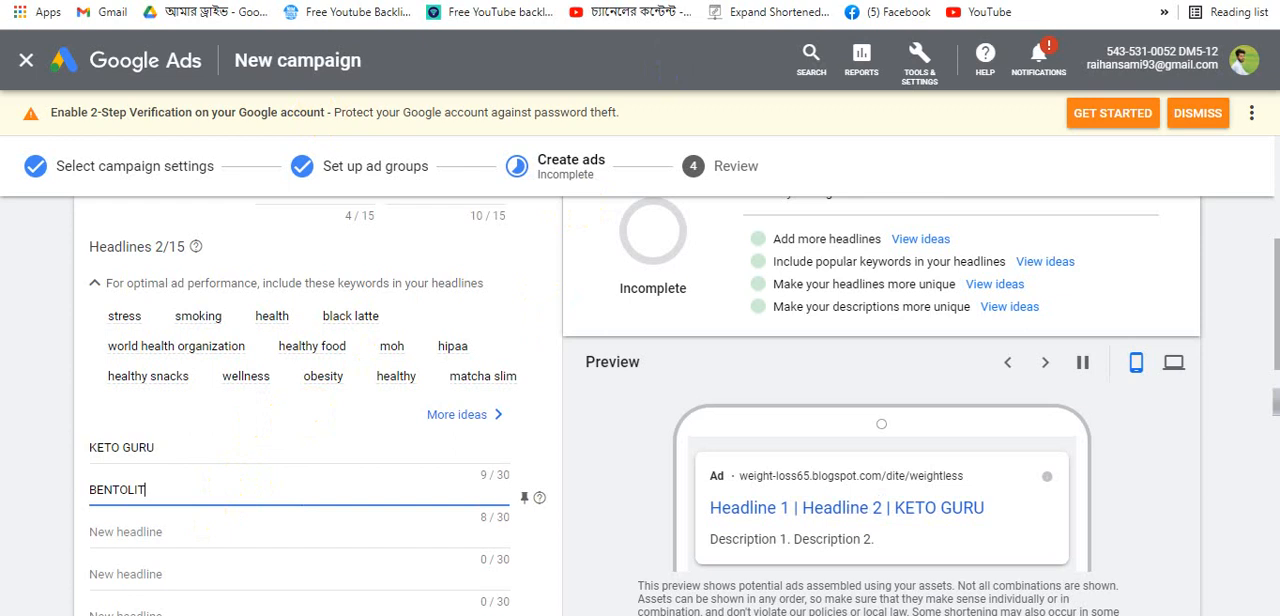
- Copy the MATCHA SLIM product title from the blog and paste it as the third headline
left_click(470, 2)
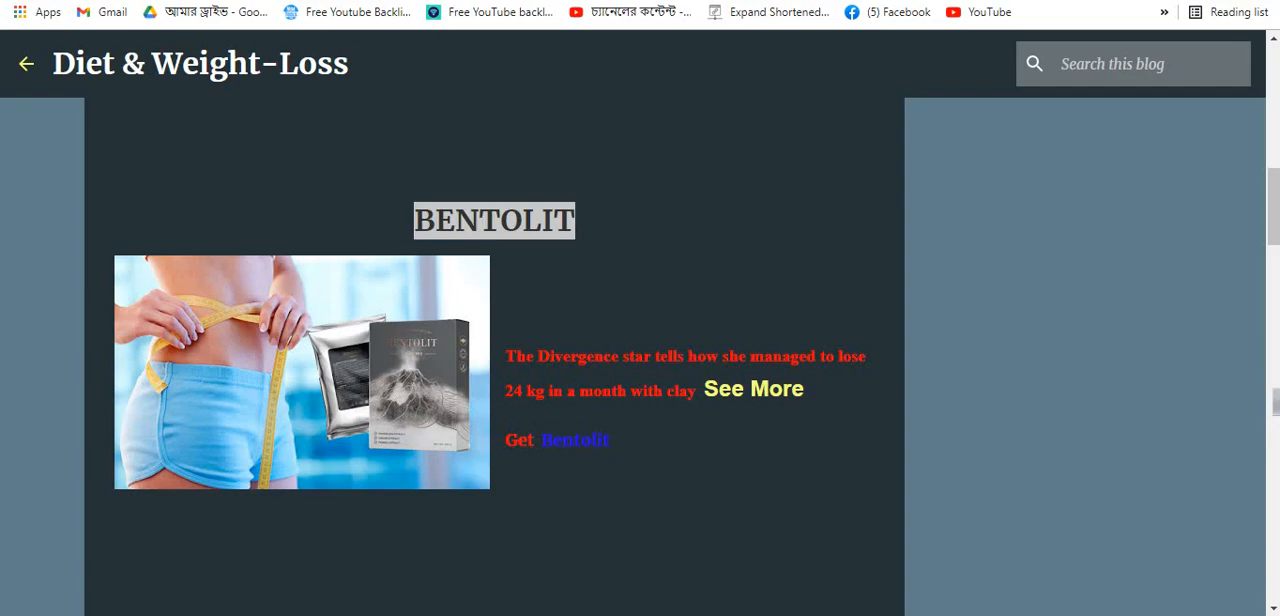
scroll(543, 320, "up", 6)
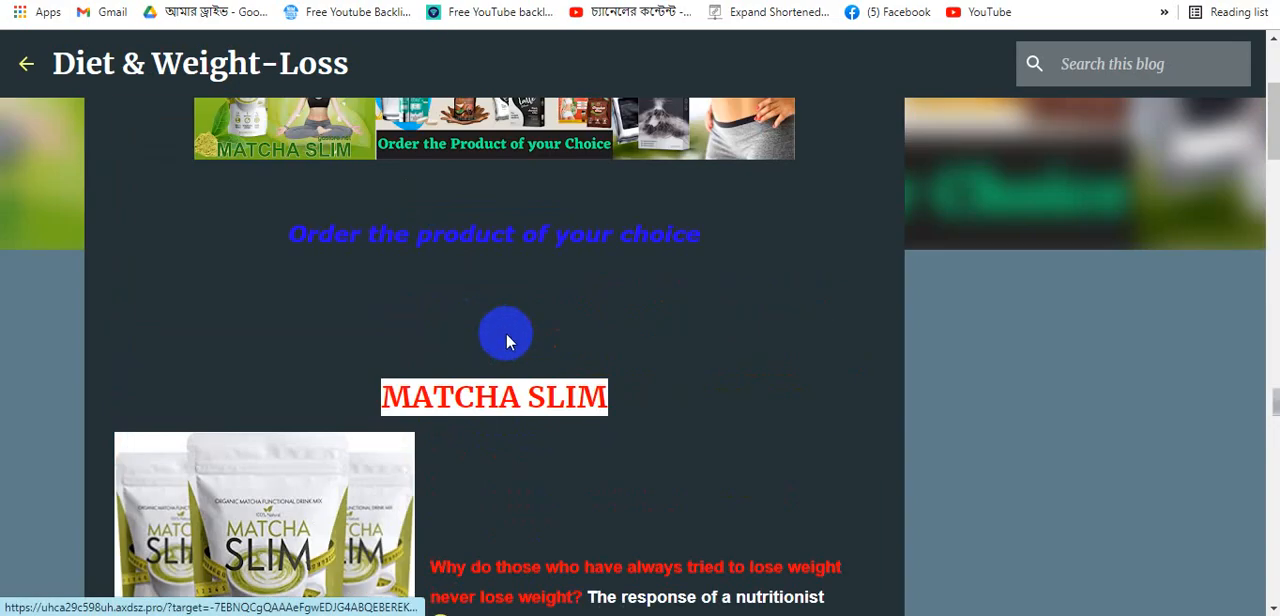
left_click_drag(614, 402, 385, 401)
key("ctrl+c")
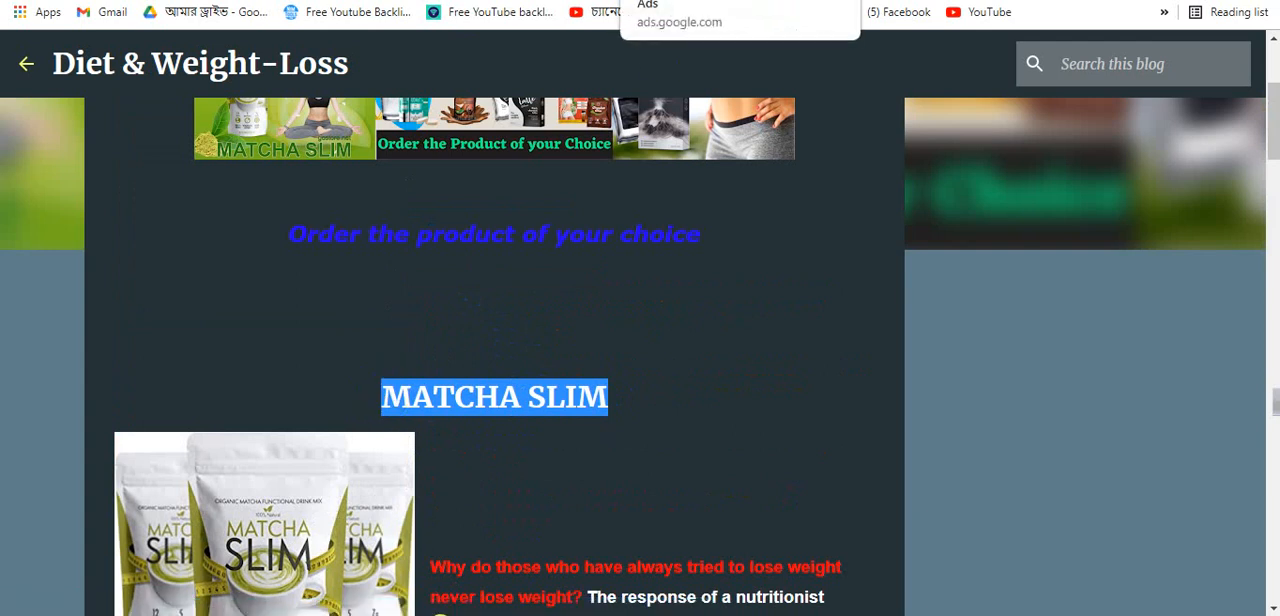
left_click(690, 0)
left_click(150, 538)
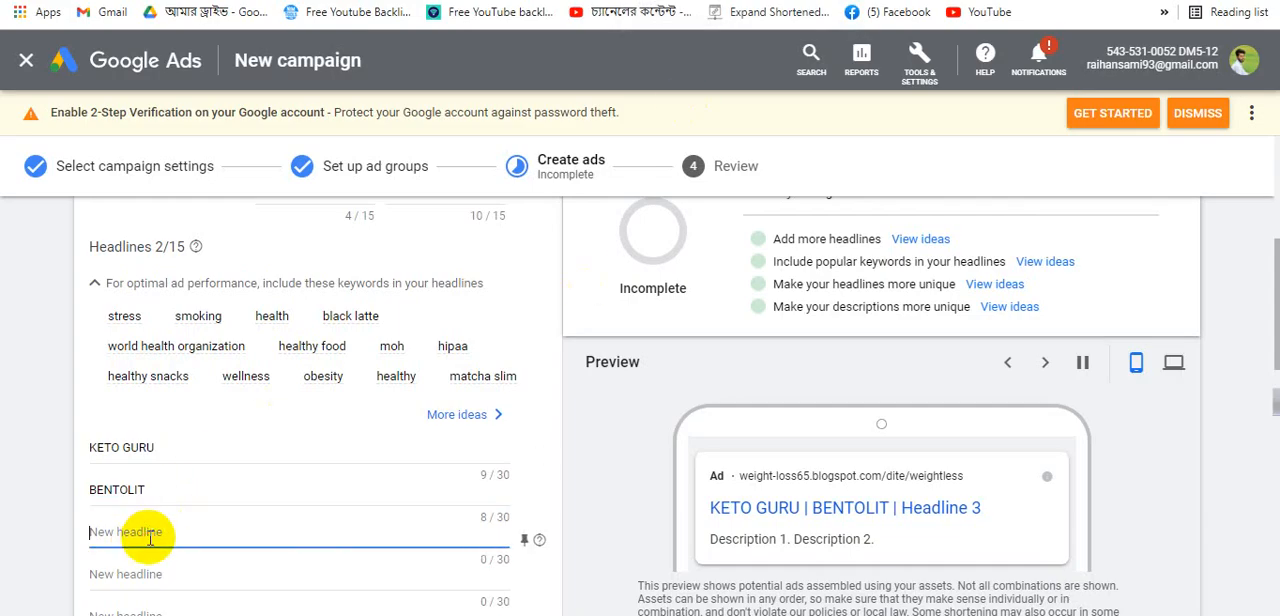
key("ctrl+v")
left_click(155, 575)
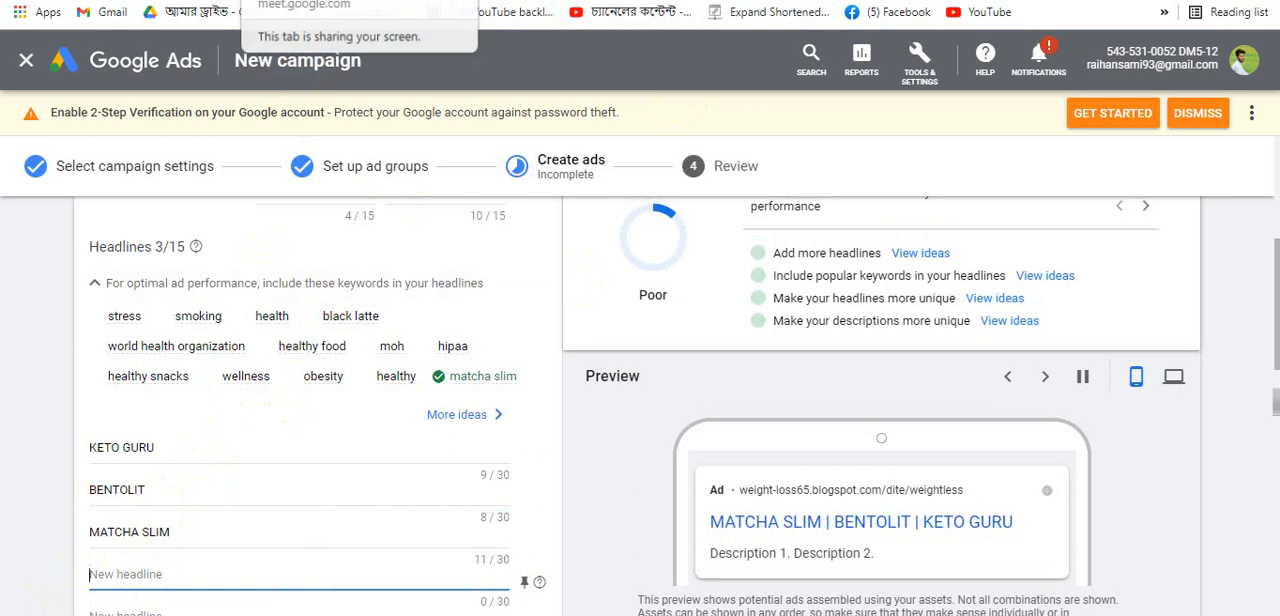
- Copy the BLACK LATTE product title from the blog and add it as the fourth headline
left_click(265, 0)
left_click(400, 0)
scroll(463, 430, "down", 5)
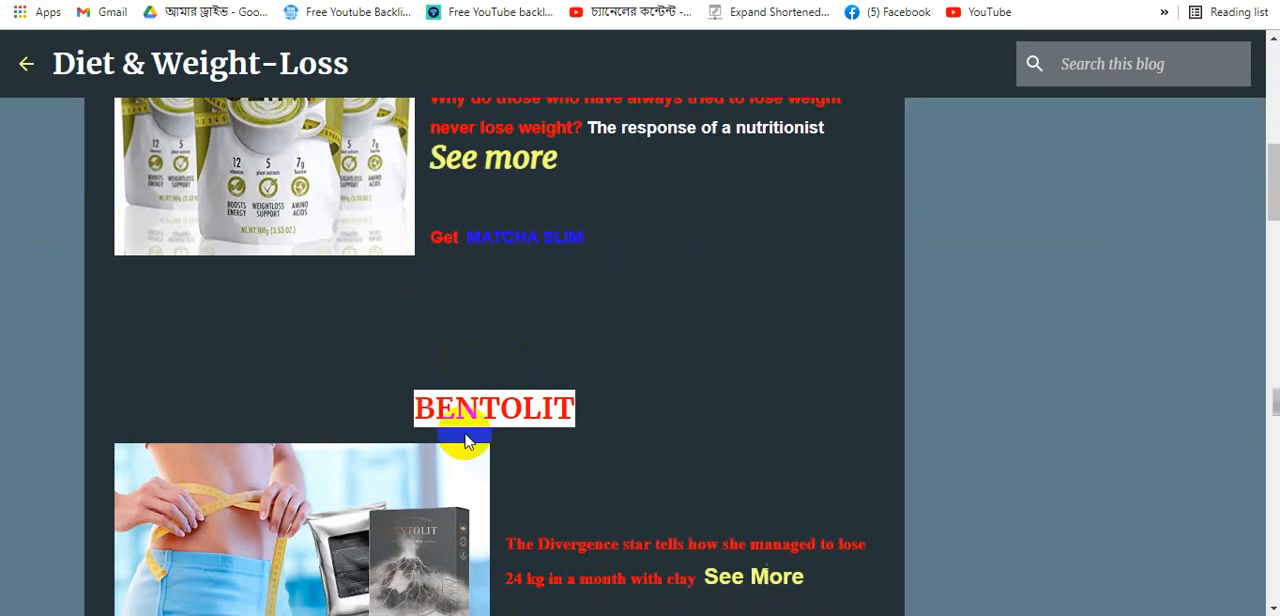
scroll(463, 430, "down", 10)
left_click_drag(580, 346, 372, 344)
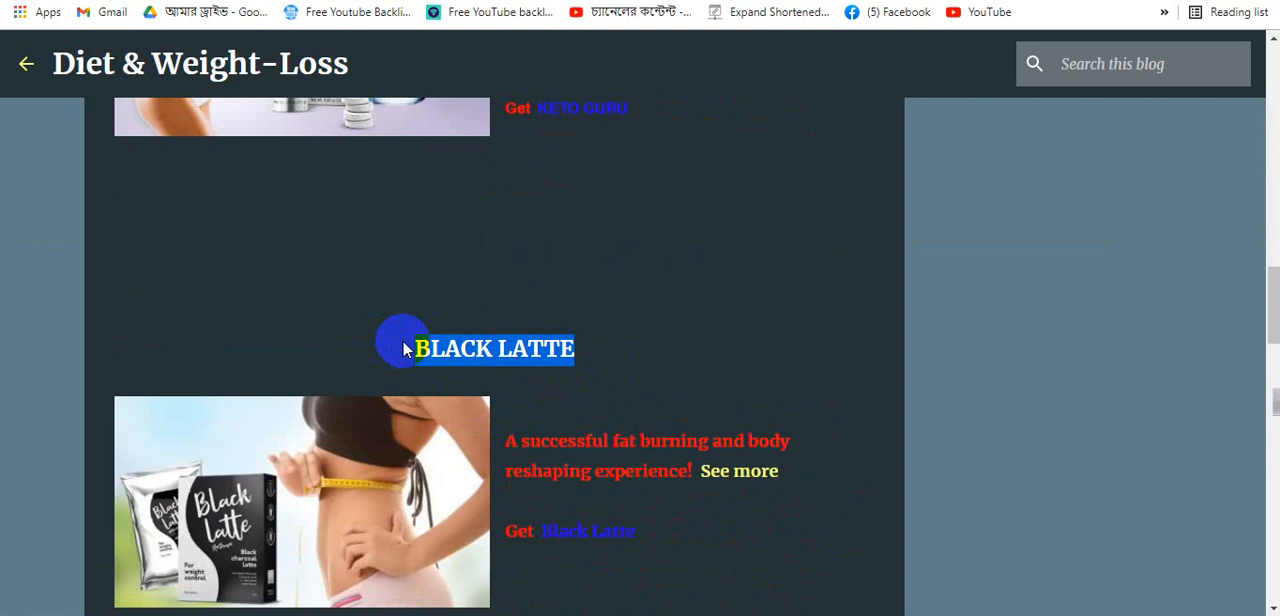
left_click(680, 0)
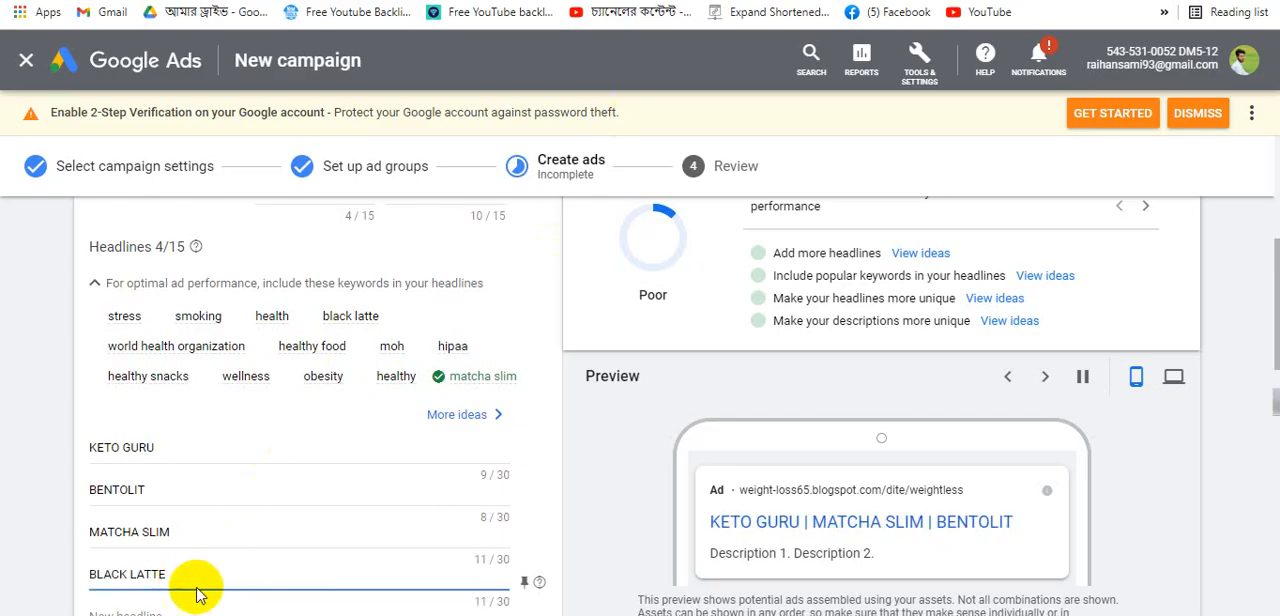
- Copy the SLIM CHOCOLATE product title from the blog and add it as the fifth headline
scroll(185, 480, "down", 3)
left_click(171, 333)
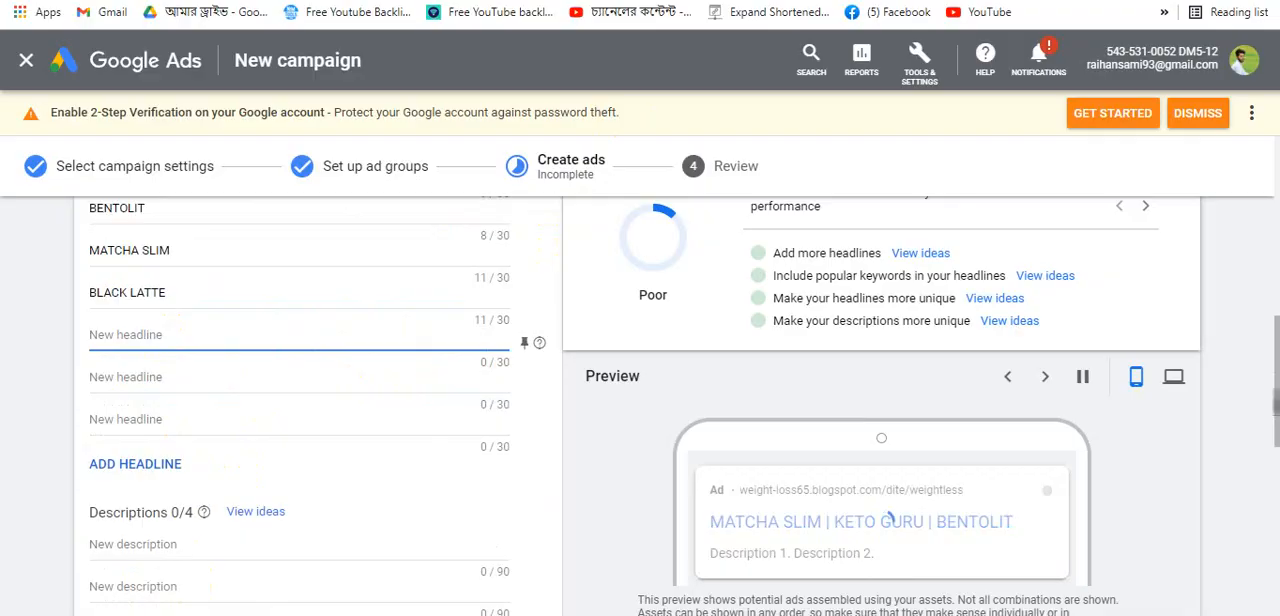
left_click(520, 0)
scroll(500, 450, "down", 4)
left_click_drag(662, 358, 307, 366)
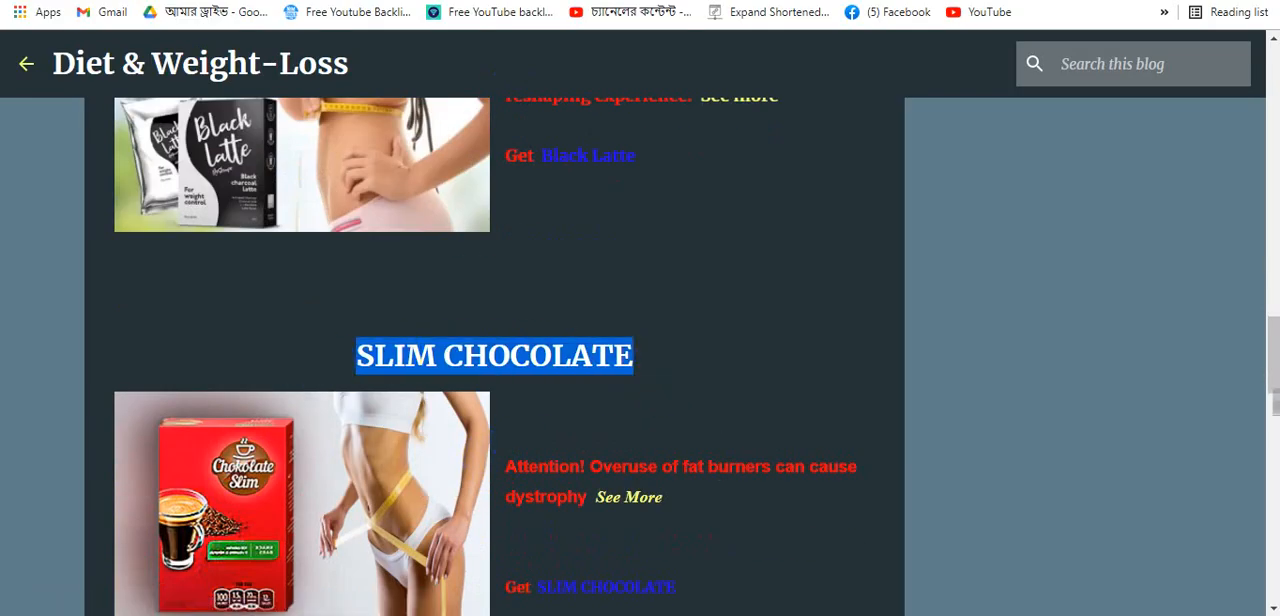
left_click(560, 0)
left_click(670, 0)
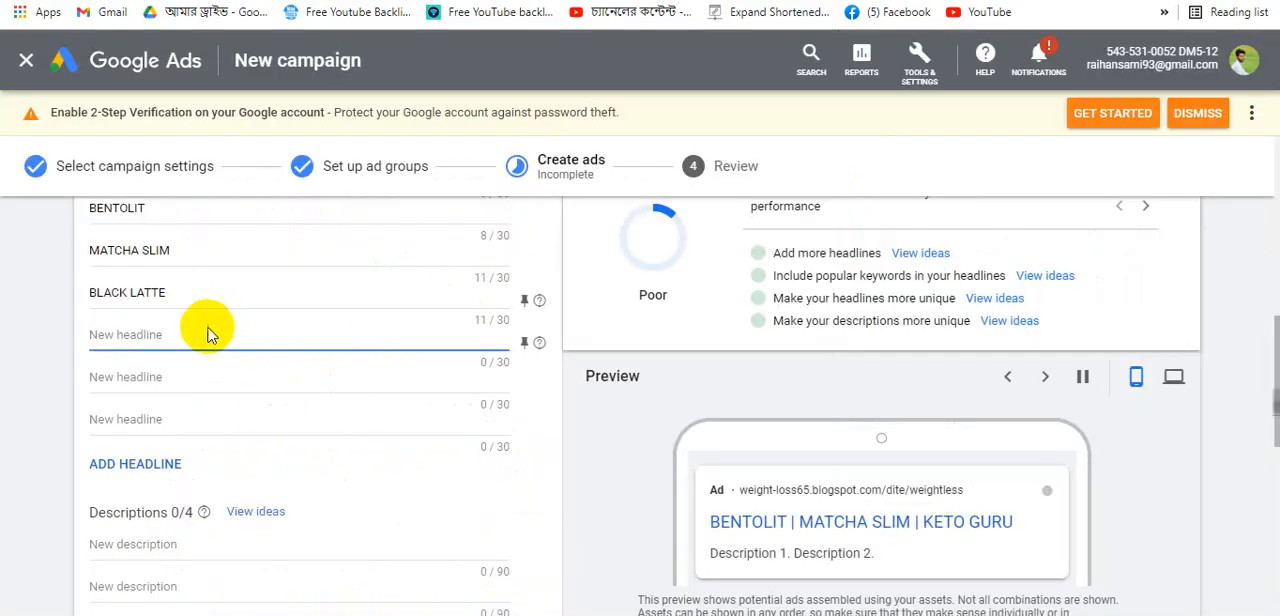
scroll(205, 345, "up", 3)
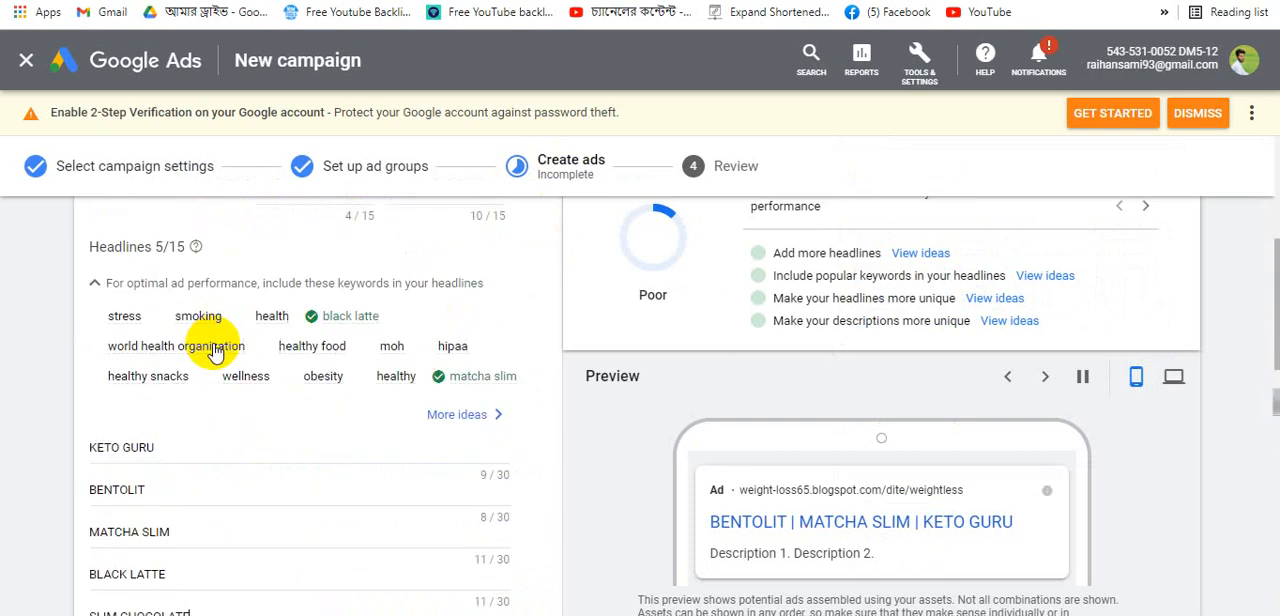
- Switch to the Word document and copy the keyword phrase matcha slim erfahrungen
scroll(214, 354, "down", 3)
left_click(440, 615)
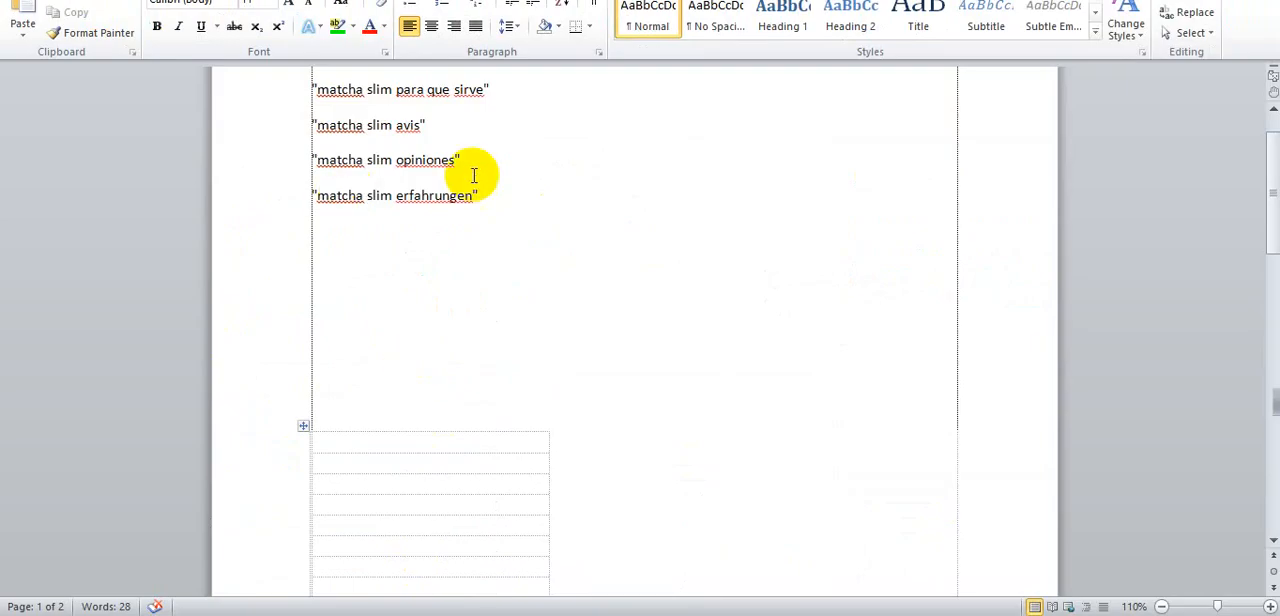
left_click_drag(480, 195, 337, 205)
right_click(368, 206)
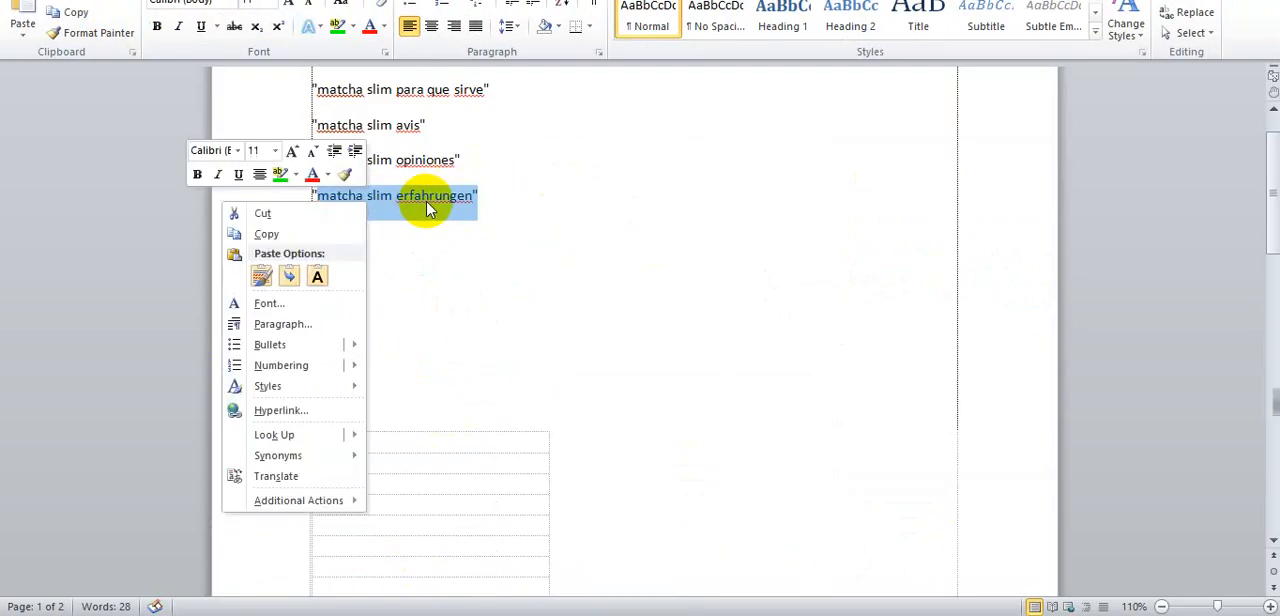
left_click(302, 236)
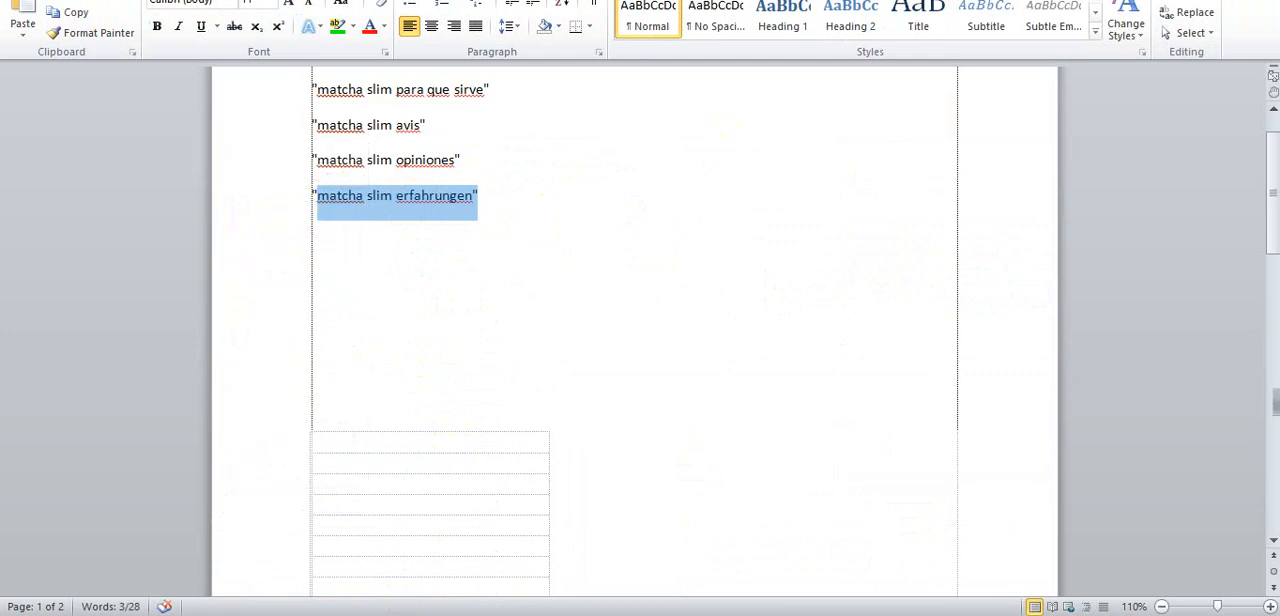
- Return to the ad editor and paste matcha slim erfahrungen as the sixth headline
key("alt+Tab")
left_click(243, 371)
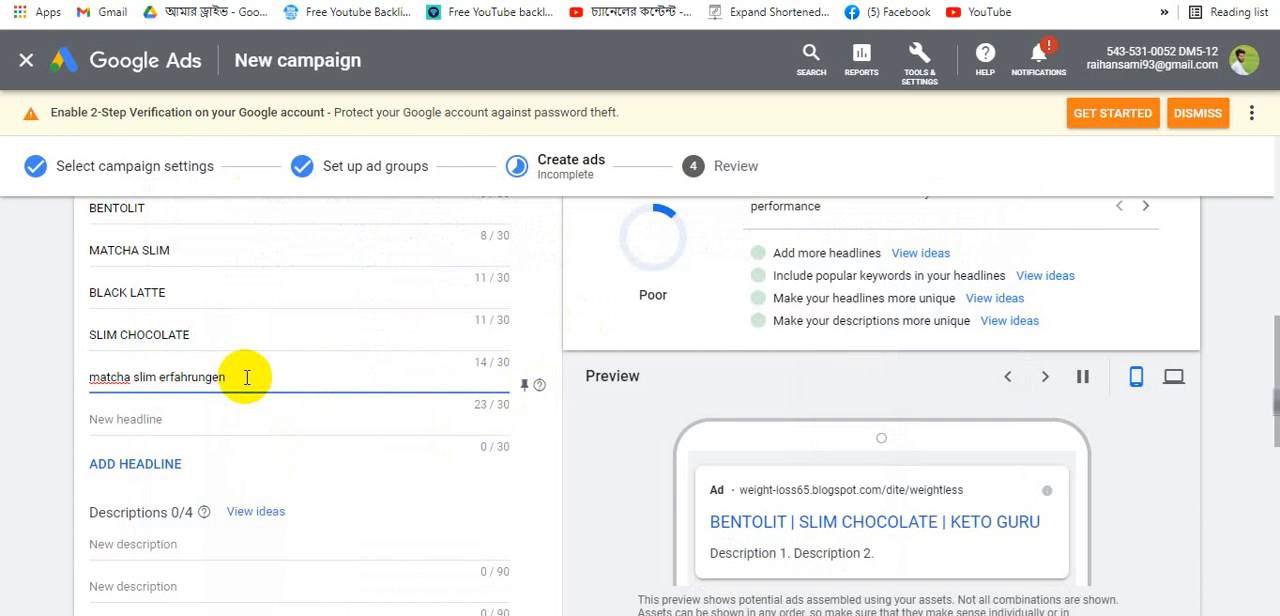
left_click(238, 414)
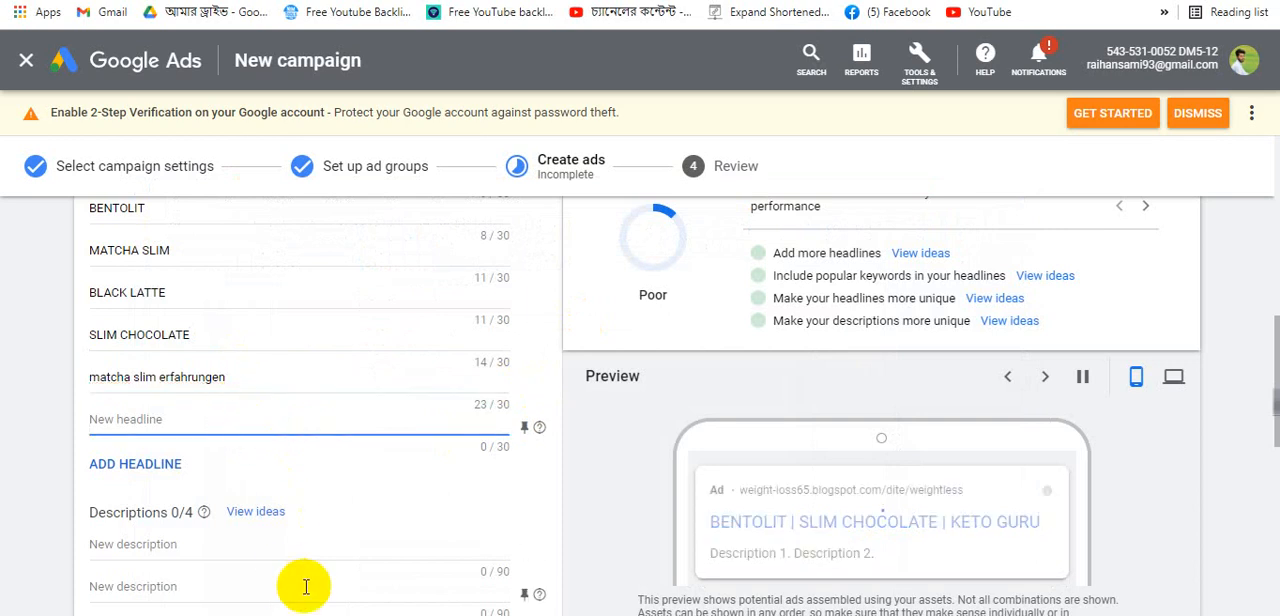
- Copy matcha slim opiniones from the Word document and paste it as the seventh headline
key("alt+Tab")
left_click_drag(498, 141, 345, 166)
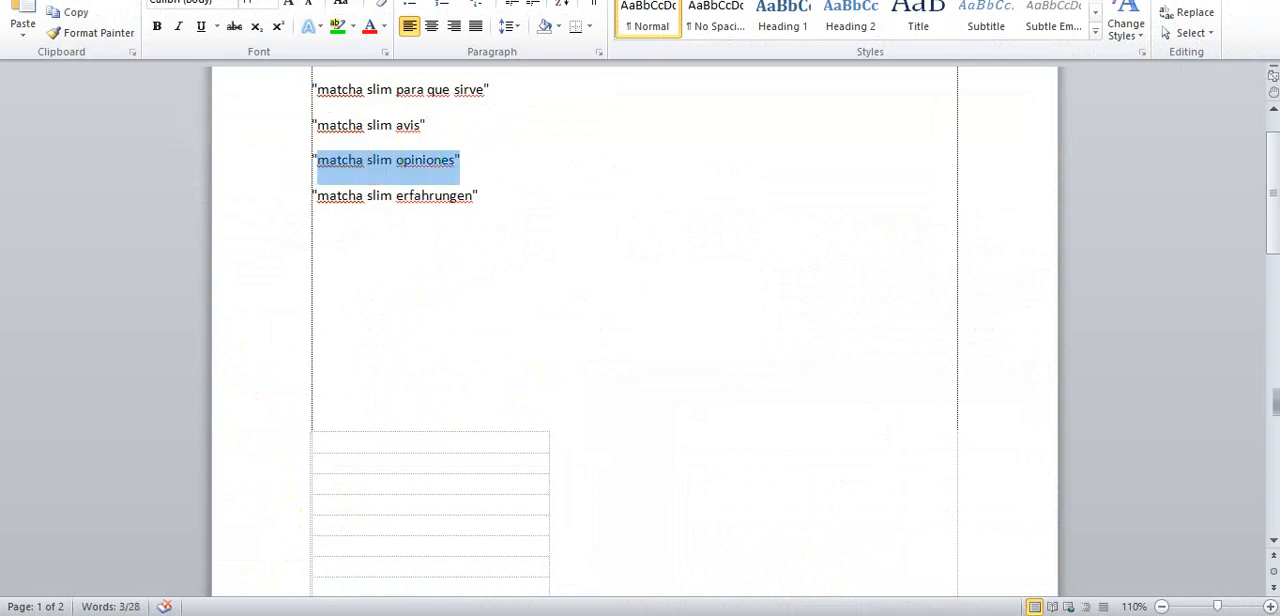
key("alt+Tab")
left_click(184, 415)
key("ctrl+v")
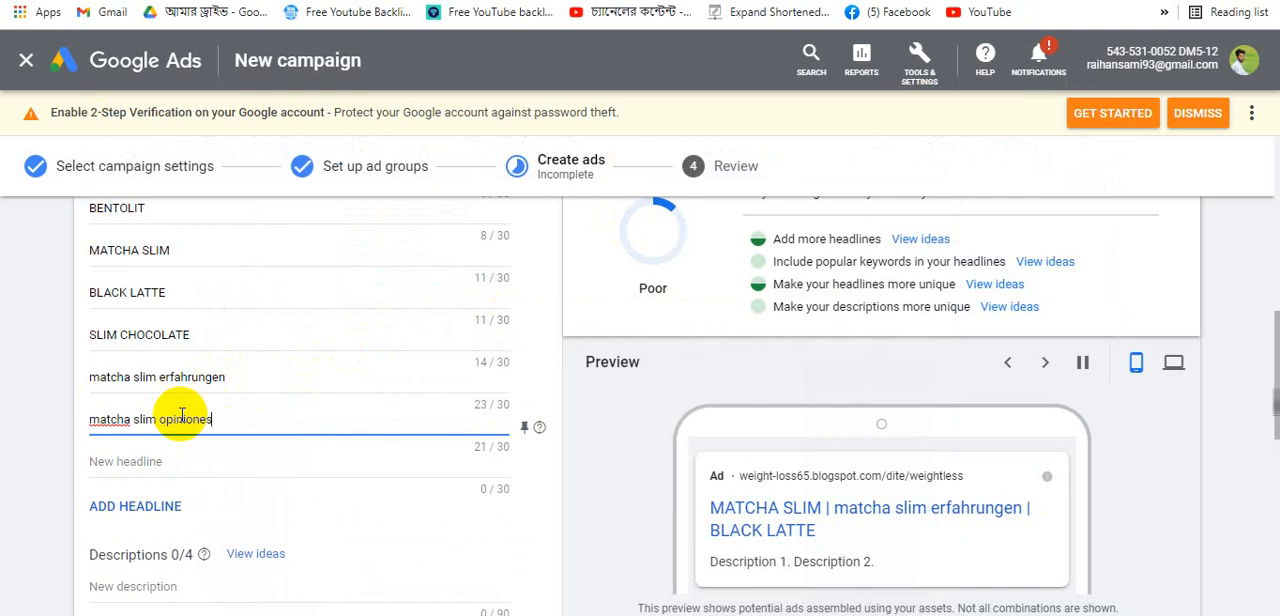
- Copy the Matcha Slim promotional sentence from the blog post
scroll(231, 423, "up", 2)
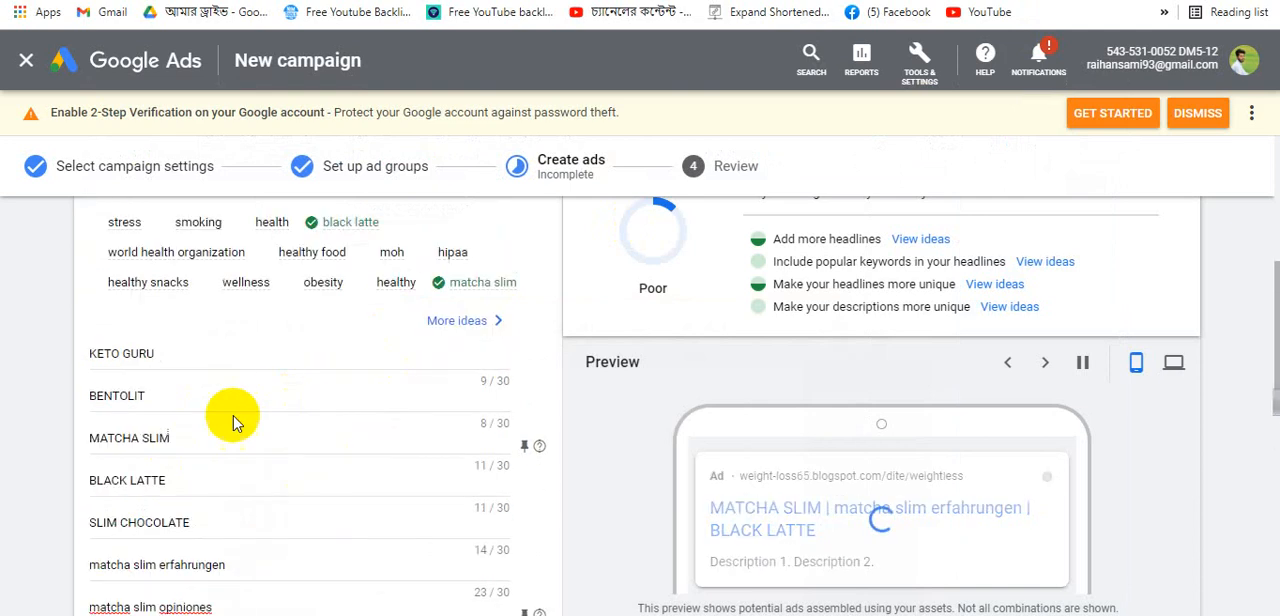
scroll(286, 408, "down", 3)
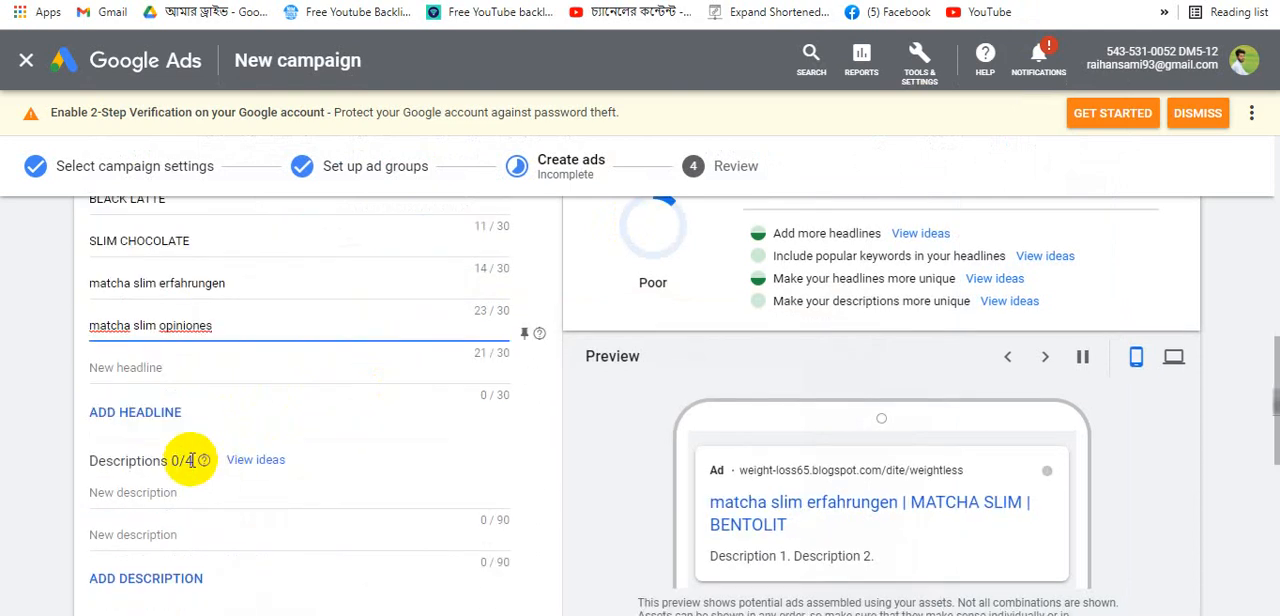
scroll(160, 470, "down", 1)
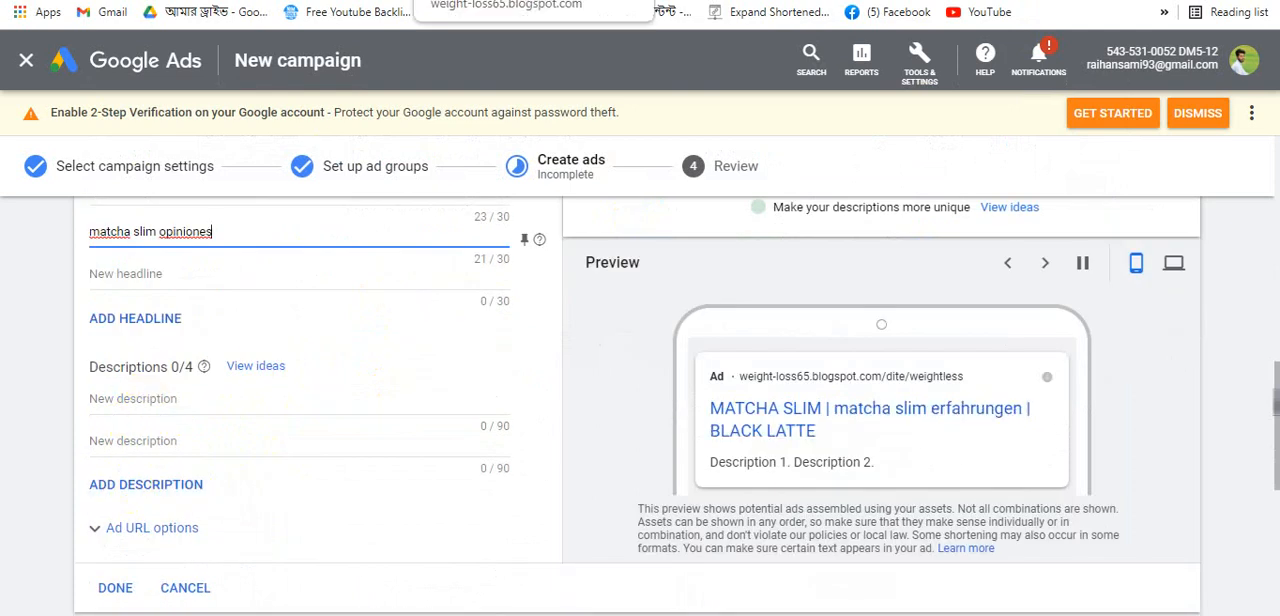
left_click(345, 0)
left_click(590, 0)
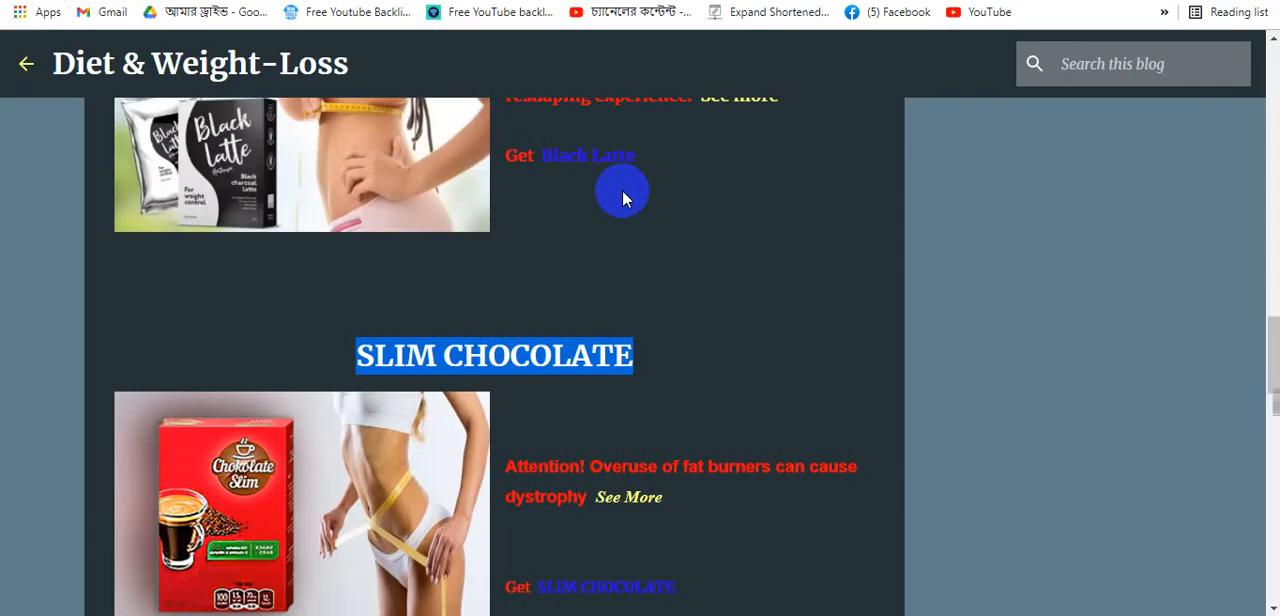
scroll(659, 322, "up", 8)
scroll(660, 325, "up", 10)
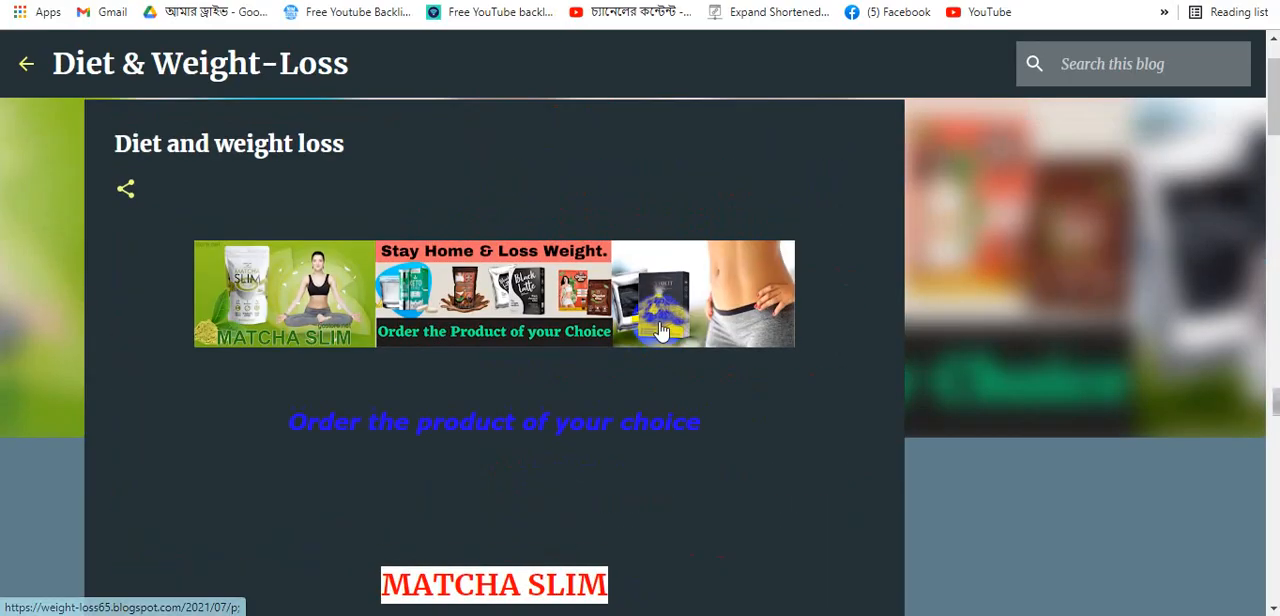
scroll(665, 321, "down", 3)
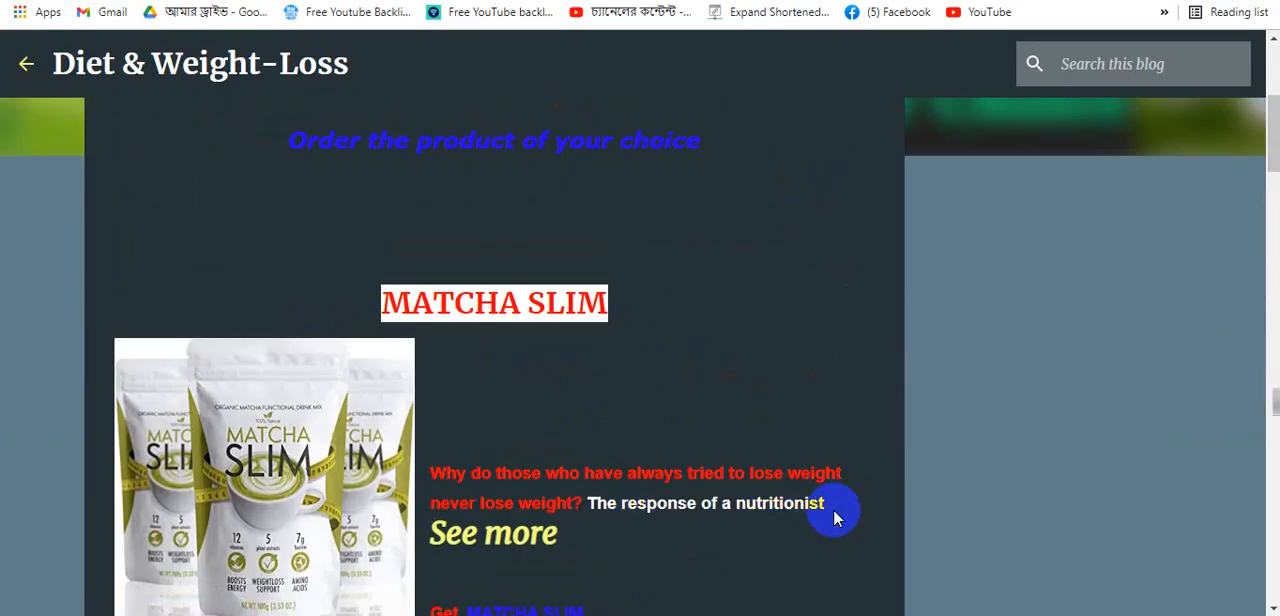
left_click_drag(846, 509, 450, 474)
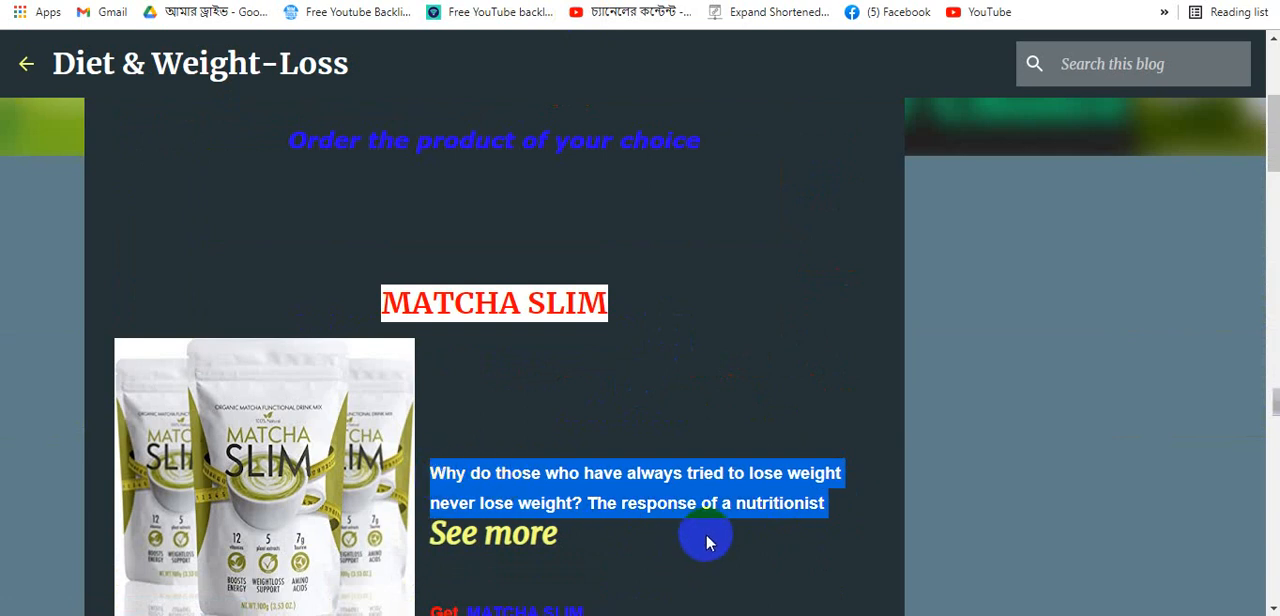
right_click(674, 495)
left_click(720, 348)
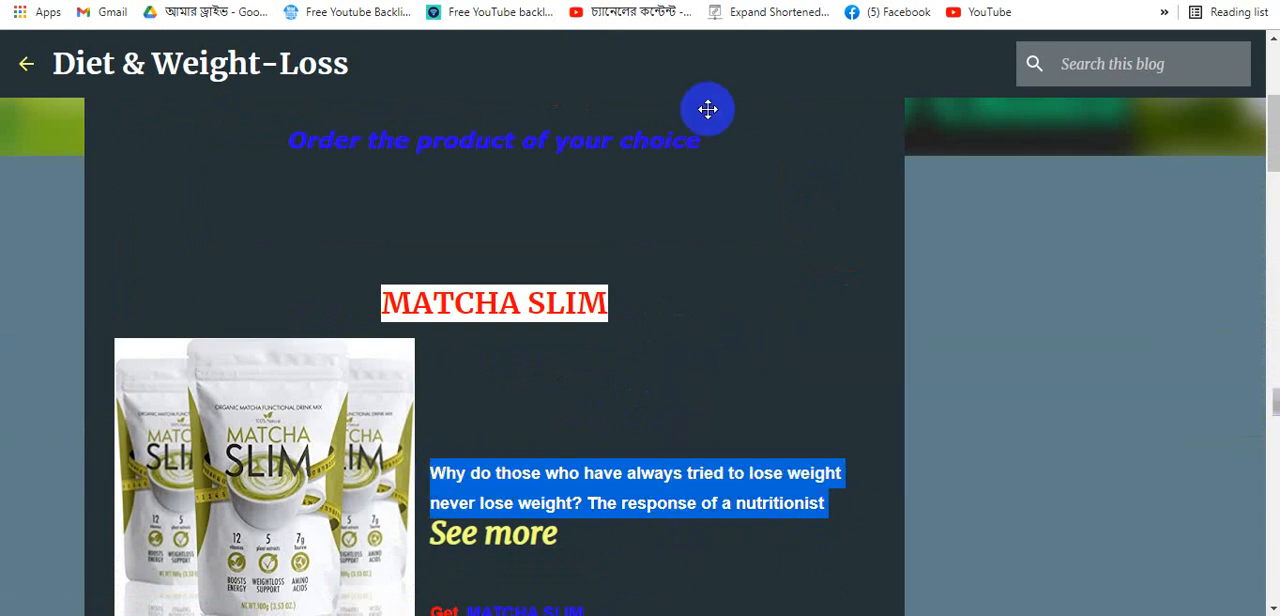
- Paste it as the first description, trimmed to "Why do those who have always tried to lose weight never lose weight?"
left_click(435, 1)
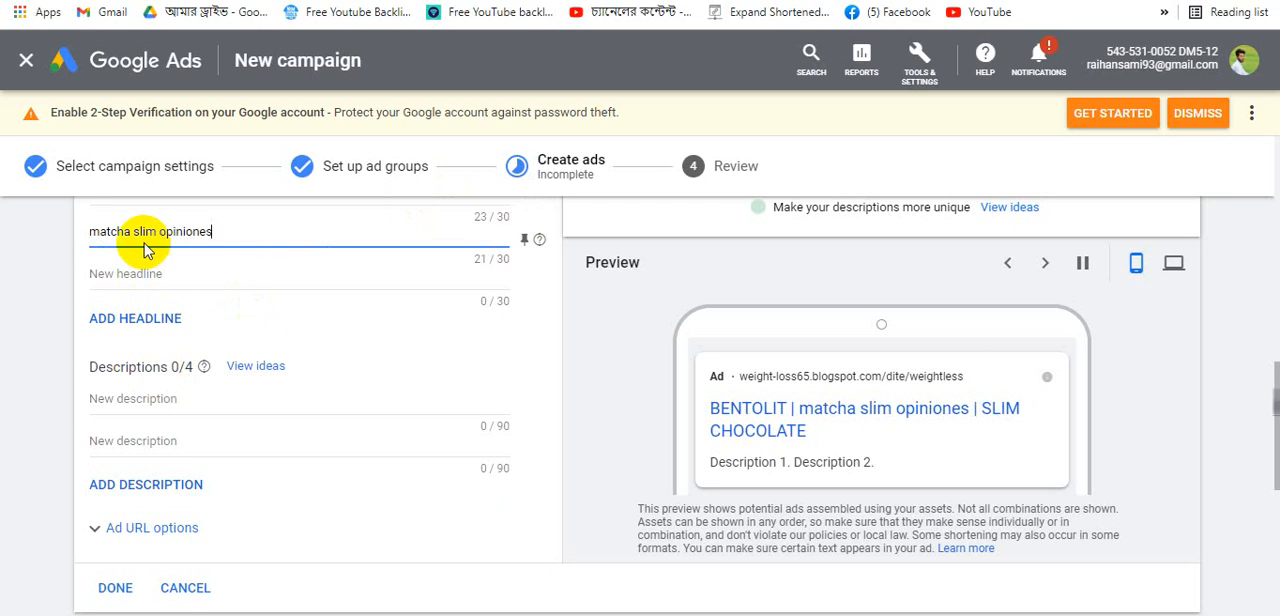
left_click(118, 404)
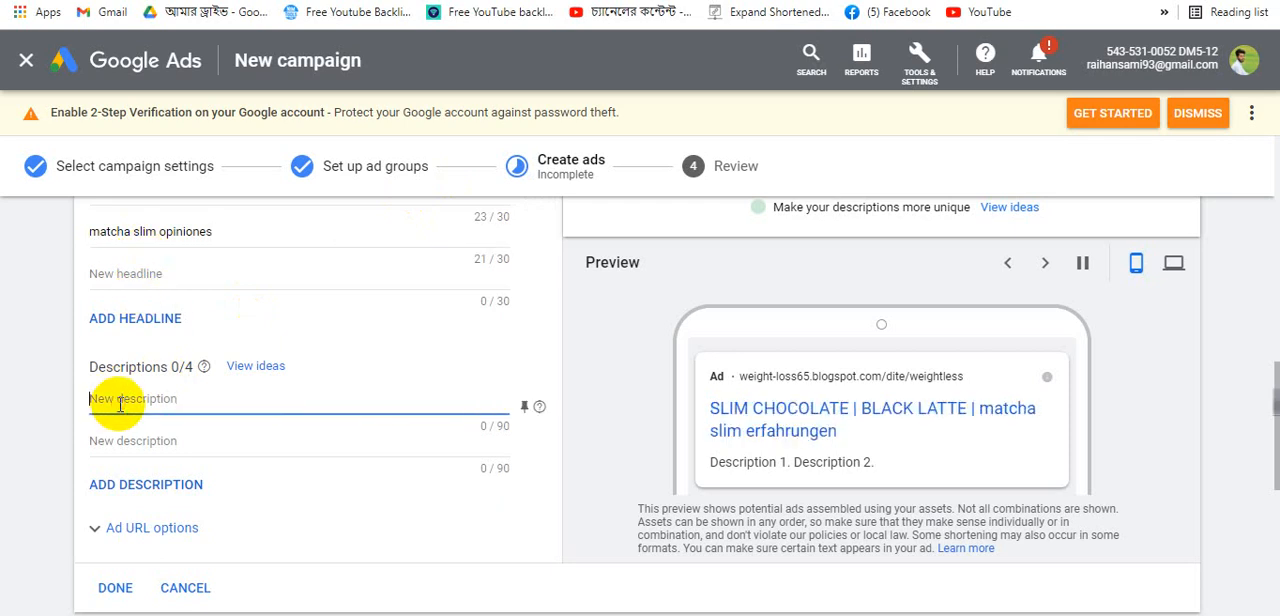
key("ctrl+v")
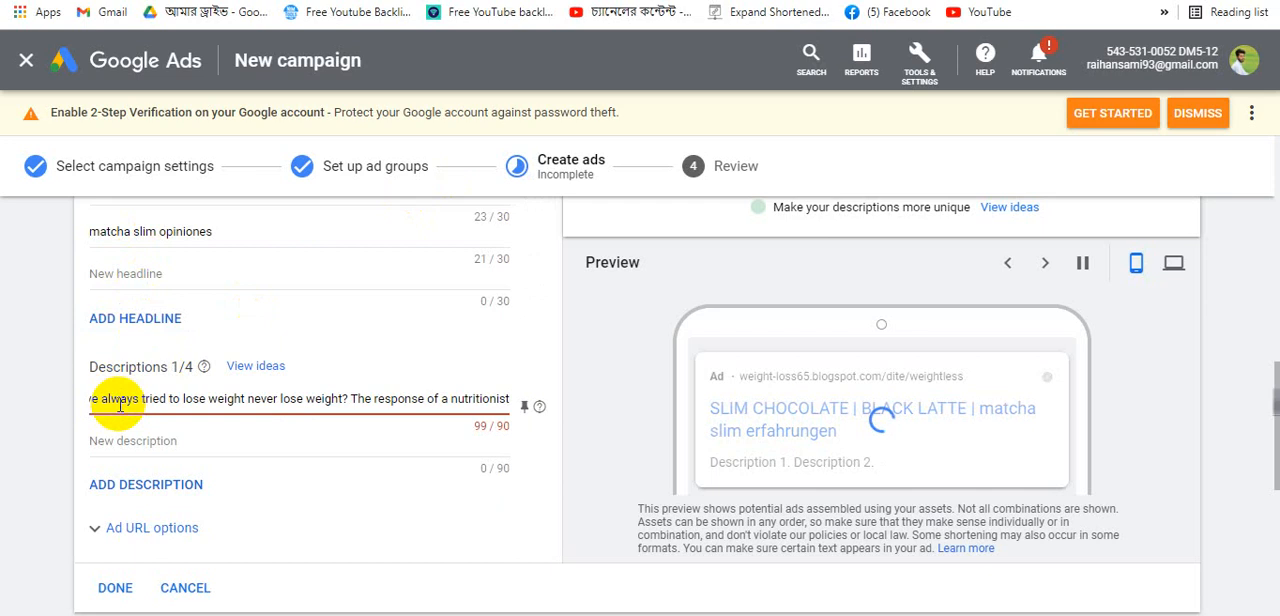
key("BackSpace")
key("BackSpace")
key("BackSpace")
key("BackSpace")
key("BackSpace")
key("BackSpace")
key("BackSpace")
key("BackSpace")
key("BackSpace")
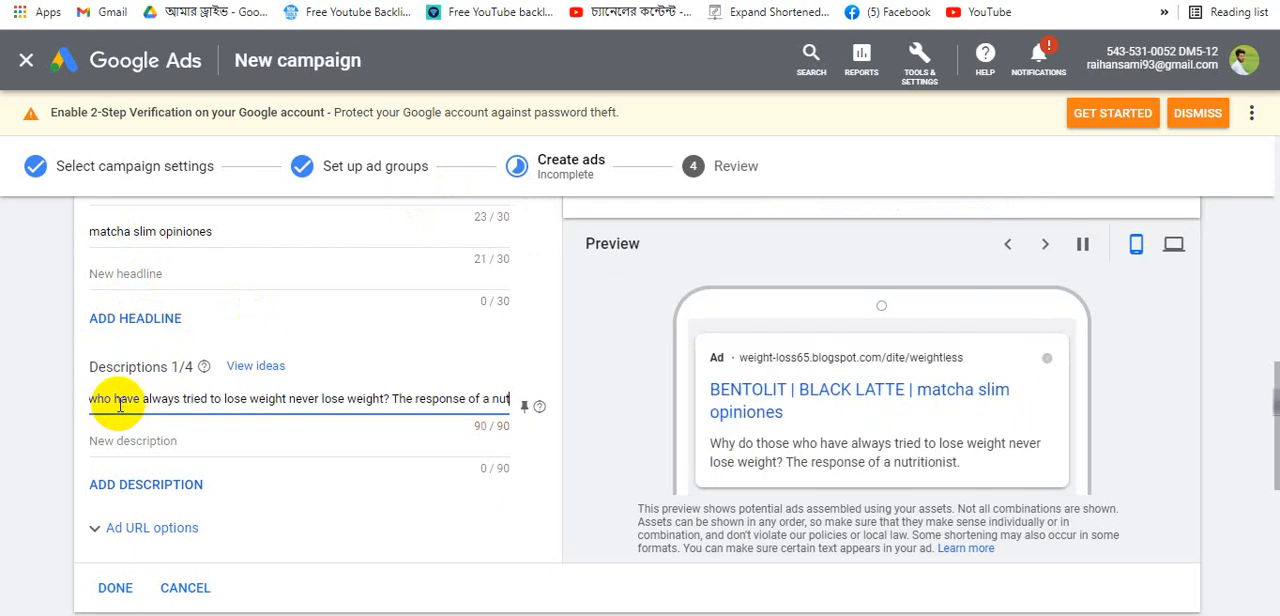
key("BackSpace")
key("BackSpace")
key("BackSpace")
key("BackSpace")
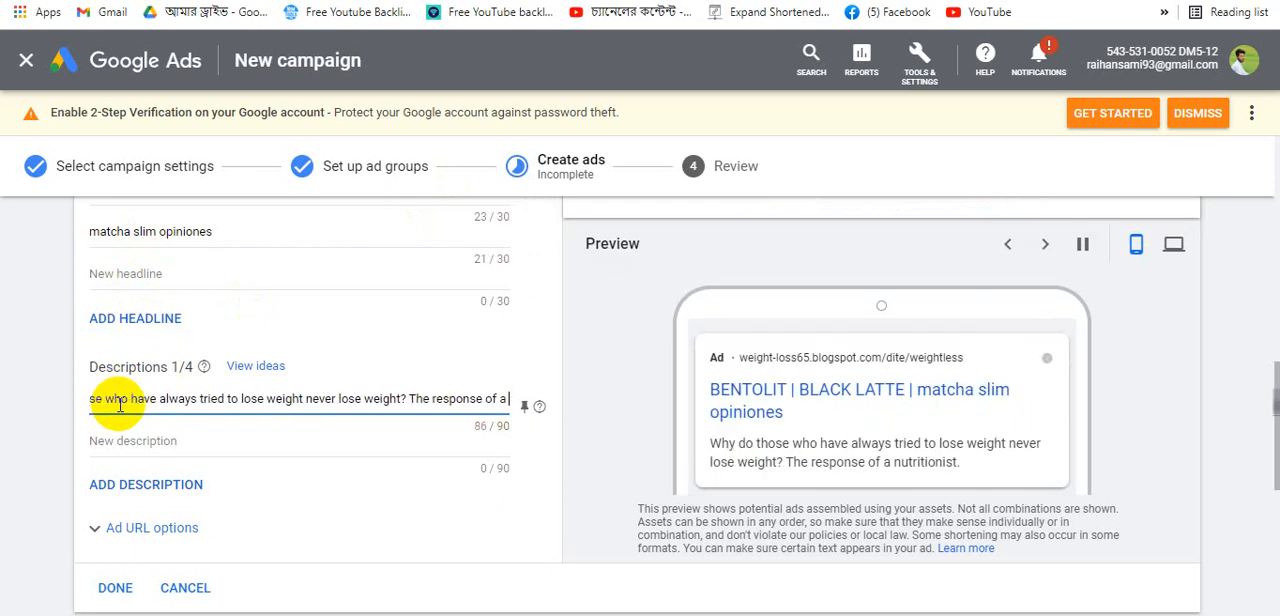
key("BackSpace")
key("BackSpace")
key("BackSpace")
key("BackSpace")
key("BackSpace")
key("BackSpace")
key("BackSpace")
key("BackSpace")
key("BackSpace")
key("BackSpace")
key("BackSpace")
key("BackSpace")
key("BackSpace")
key("BackSpace")
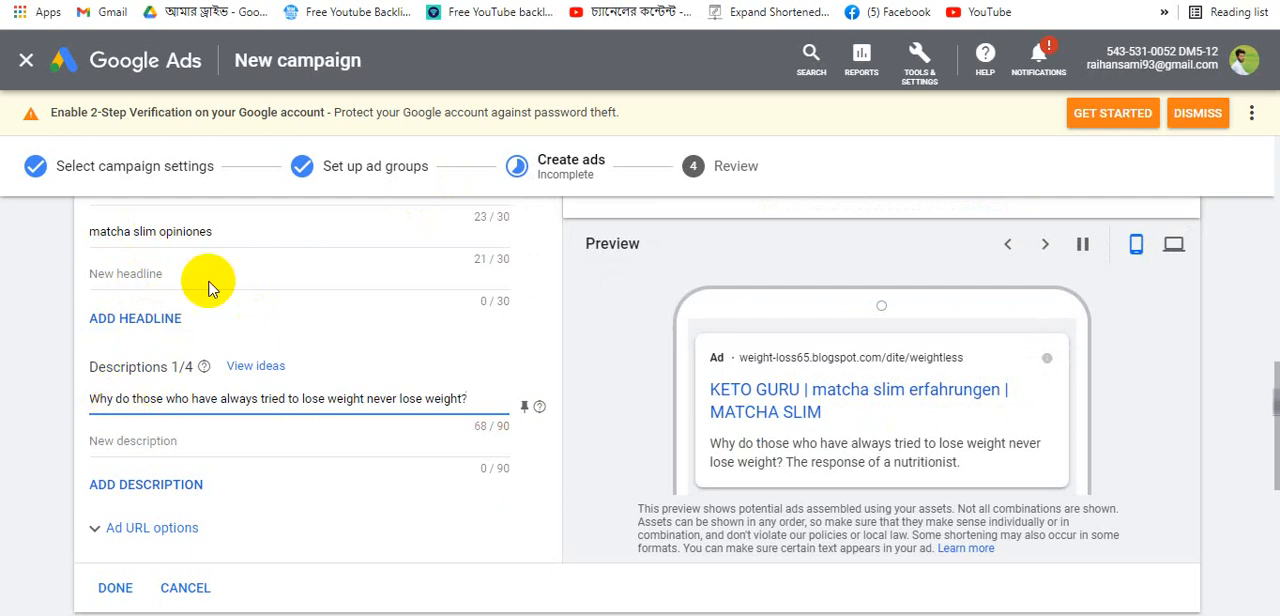
- Copy "The response of a nutritionist" from the blog and add it as the second description
key("ctrl+Tab")
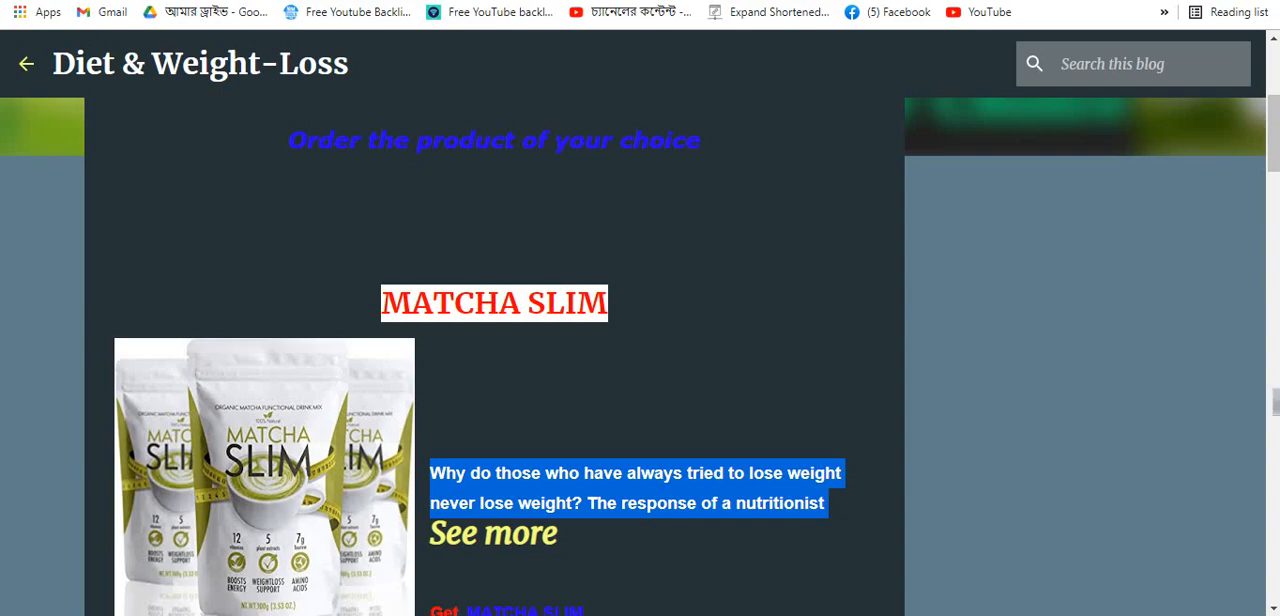
scroll(691, 450, "down", 3)
left_click(674, 301)
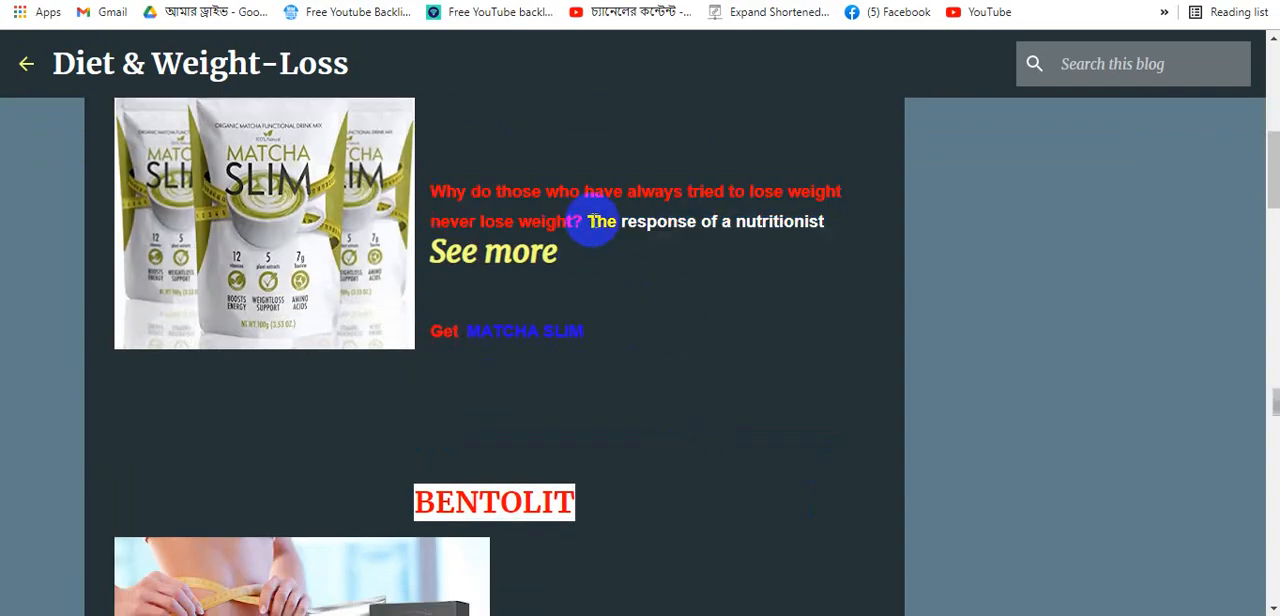
left_click_drag(588, 221, 836, 228)
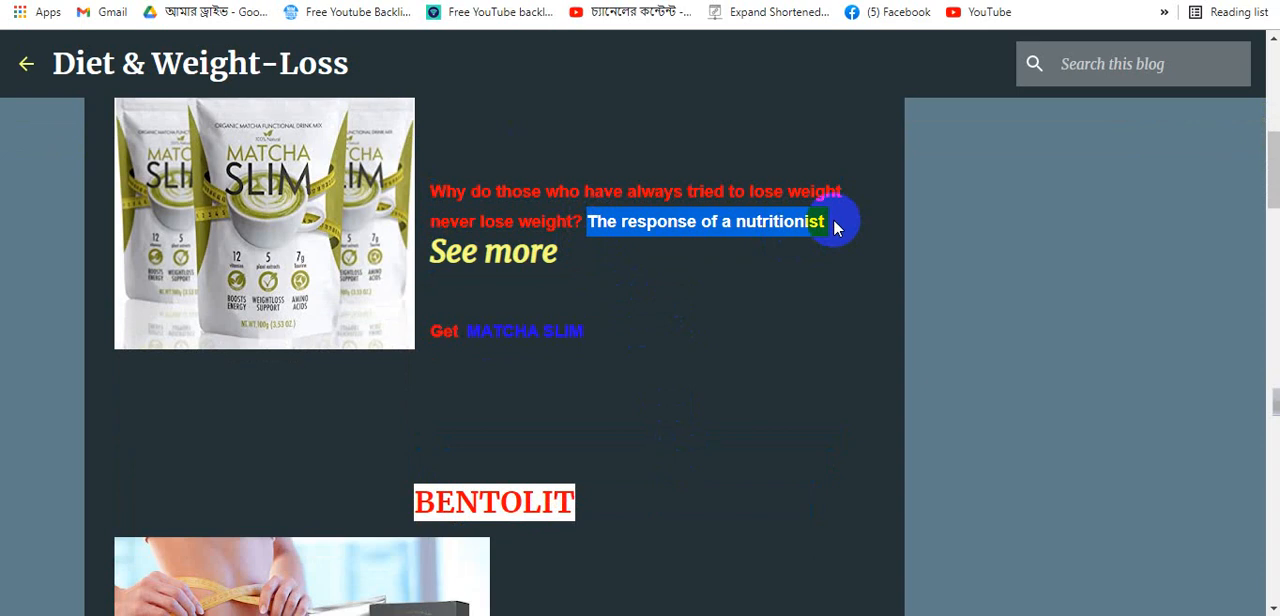
key("ctrl+shift+Tab")
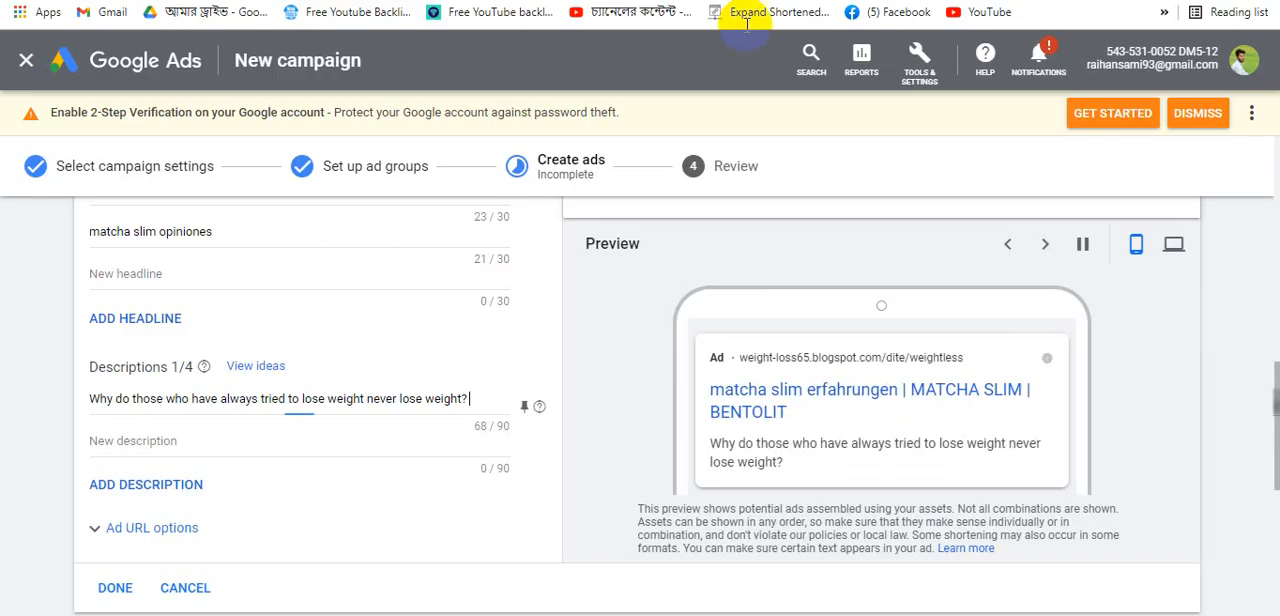
left_click(276, 447)
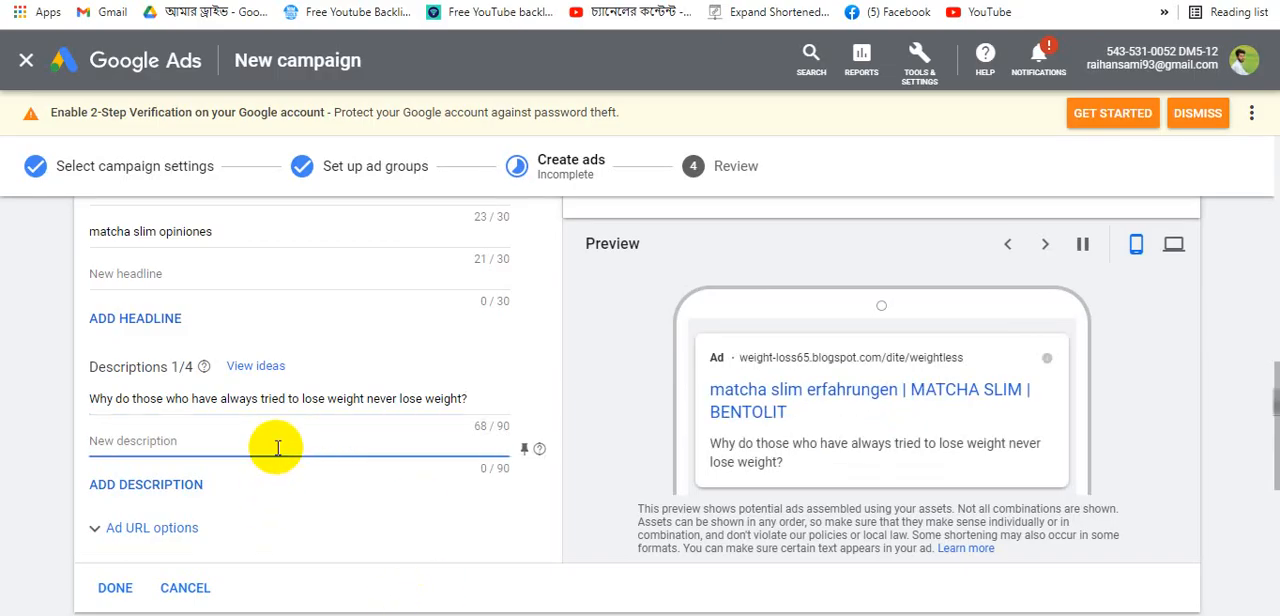
left_click(118, 483)
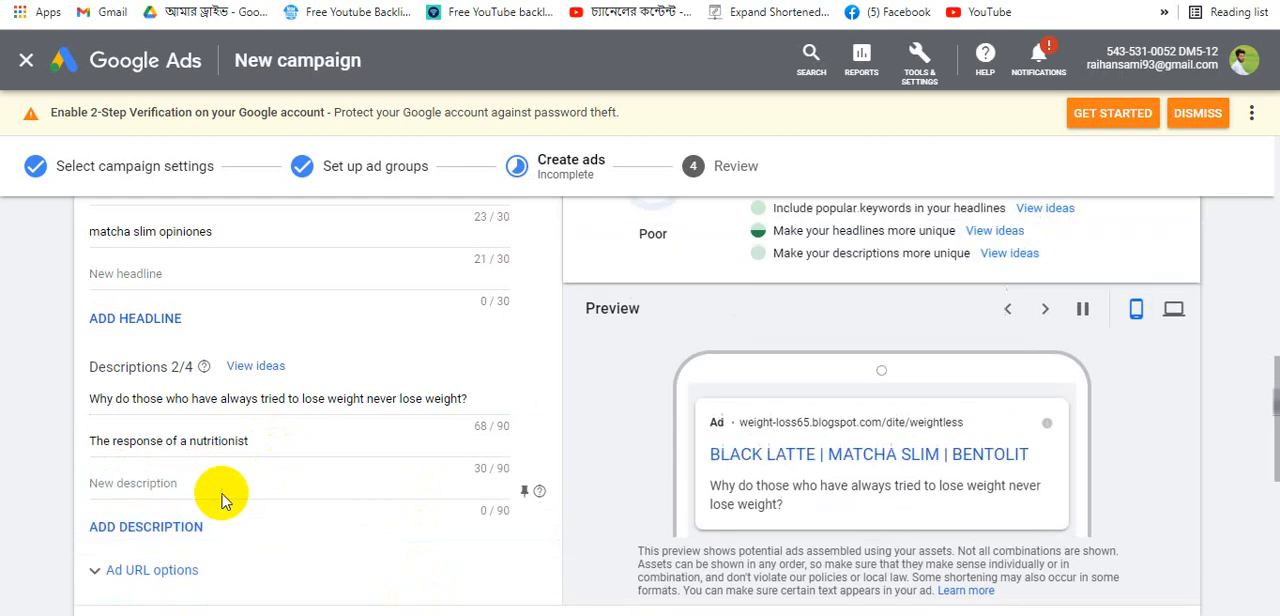
key("ctrl+Tab")
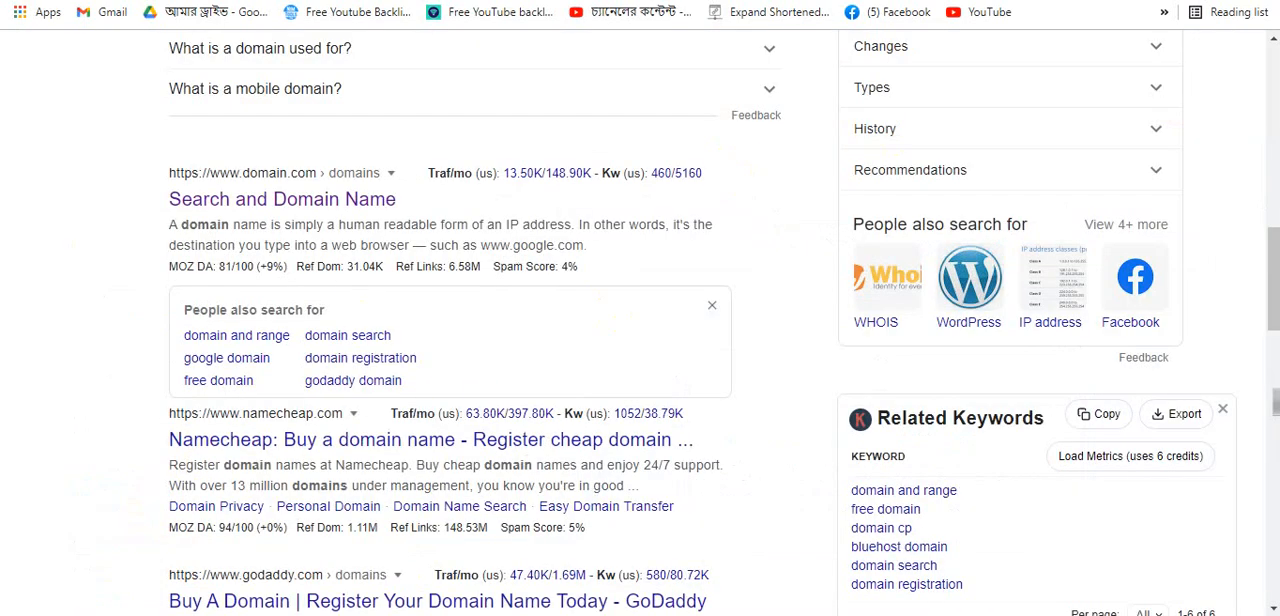
key("ctrl+Tab")
key("ctrl+shift+Tab")
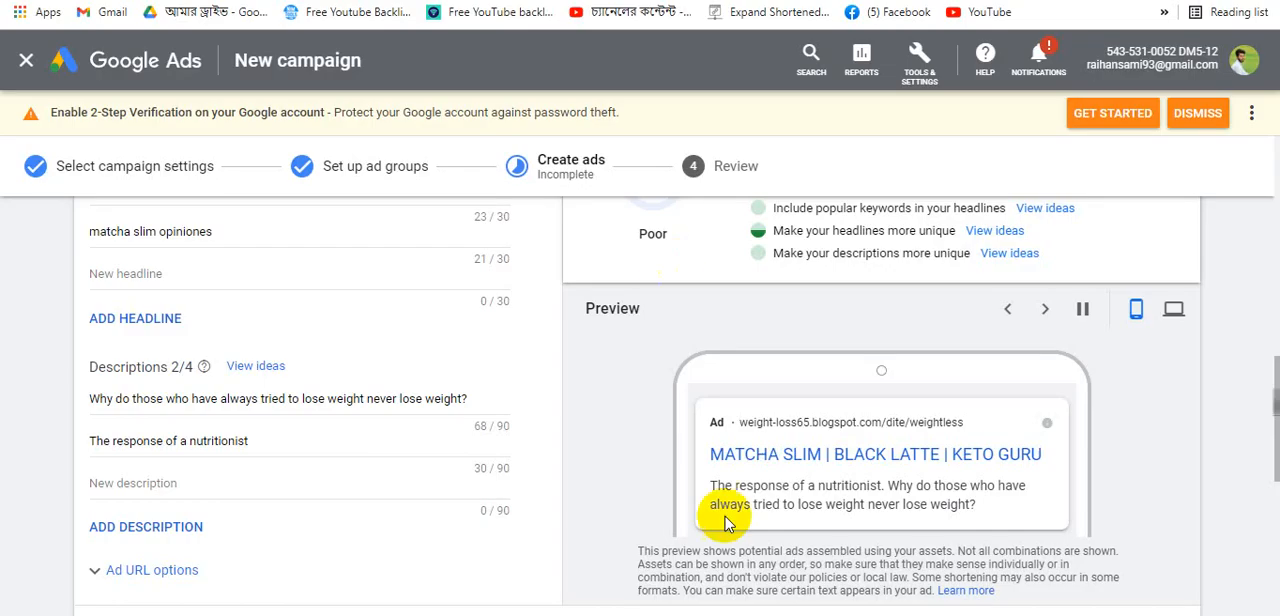
- Finish the responsive search ad for Ad group 1
scroll(429, 363, "up", 7)
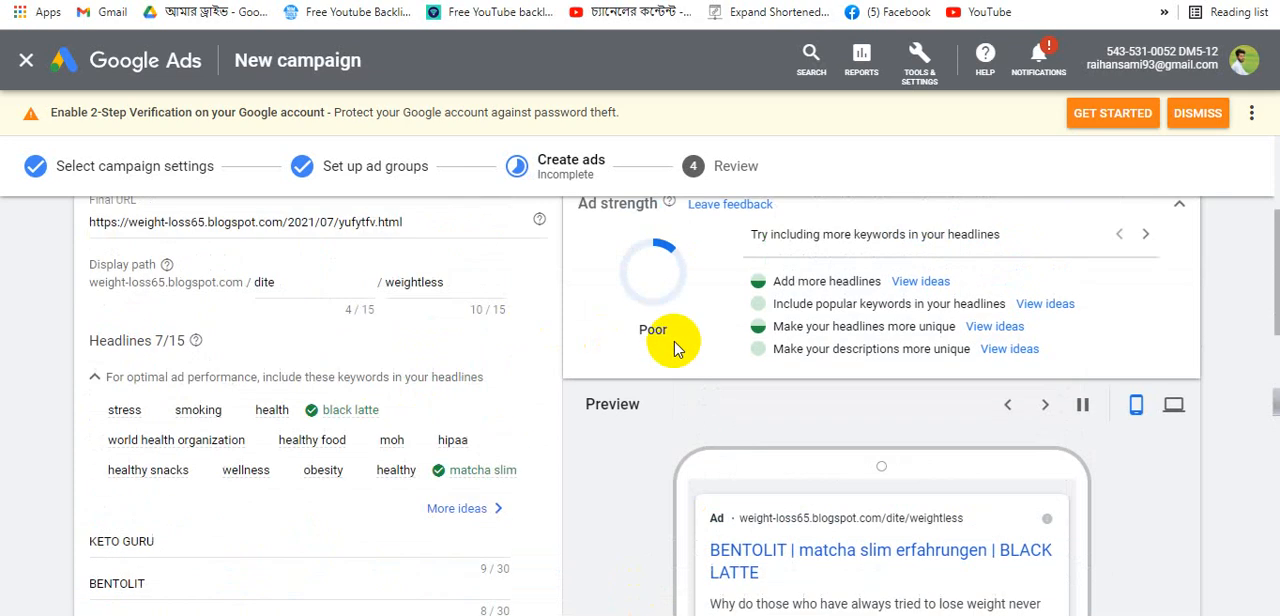
scroll(891, 314, "down", 6)
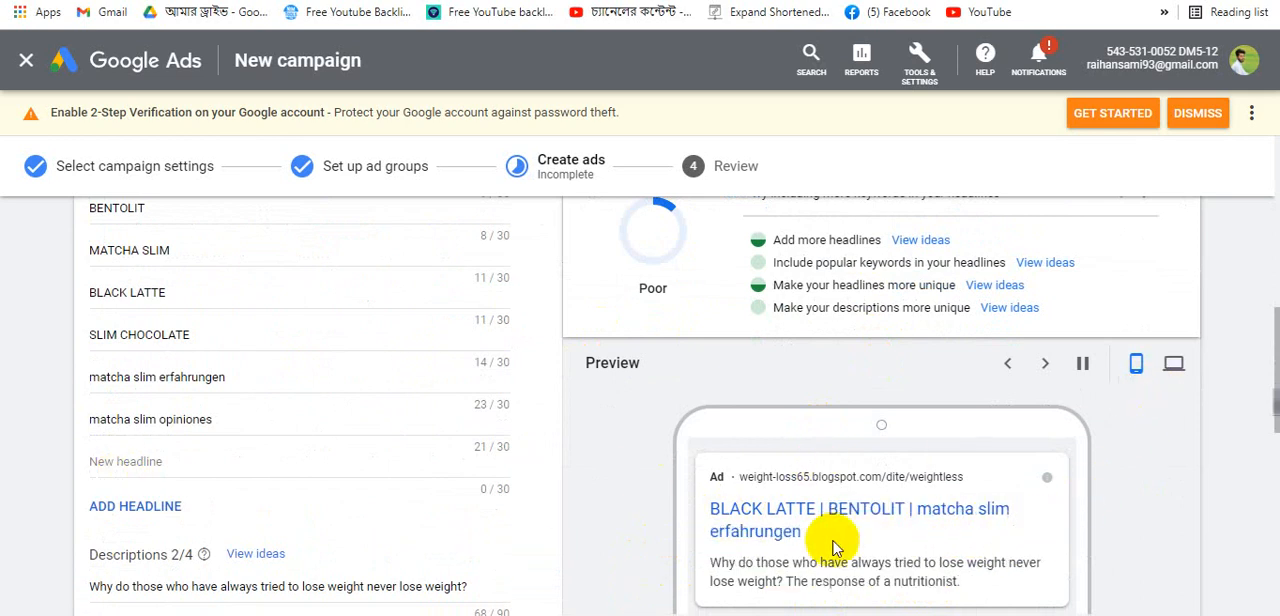
scroll(305, 540, "down", 2)
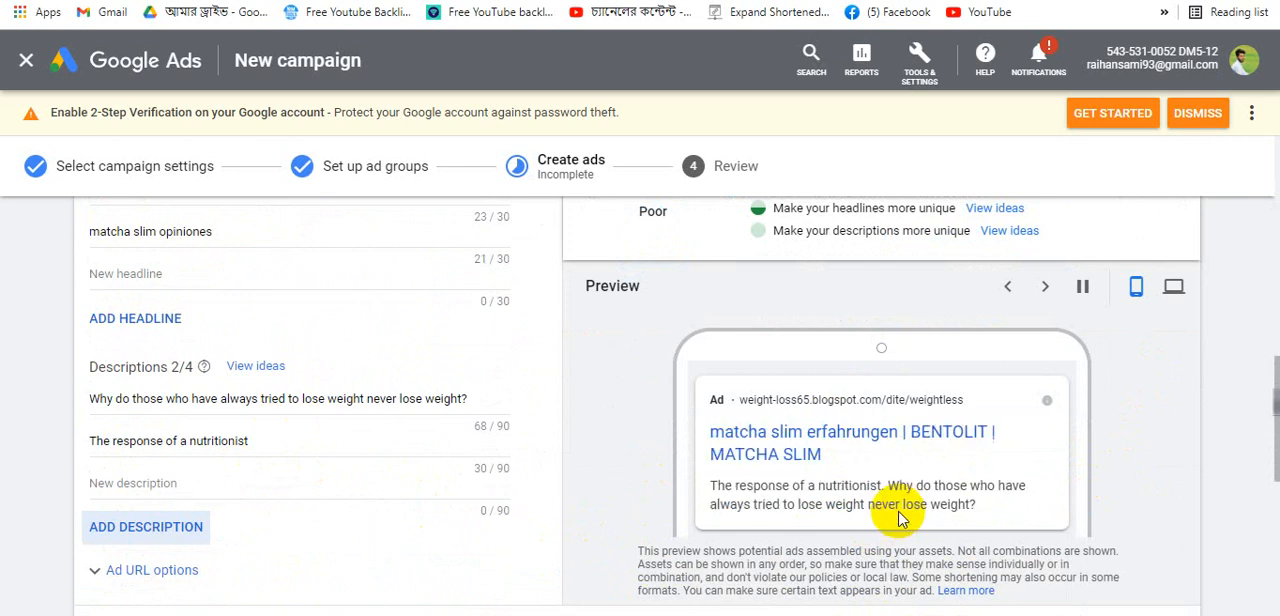
scroll(380, 466, "down", 3)
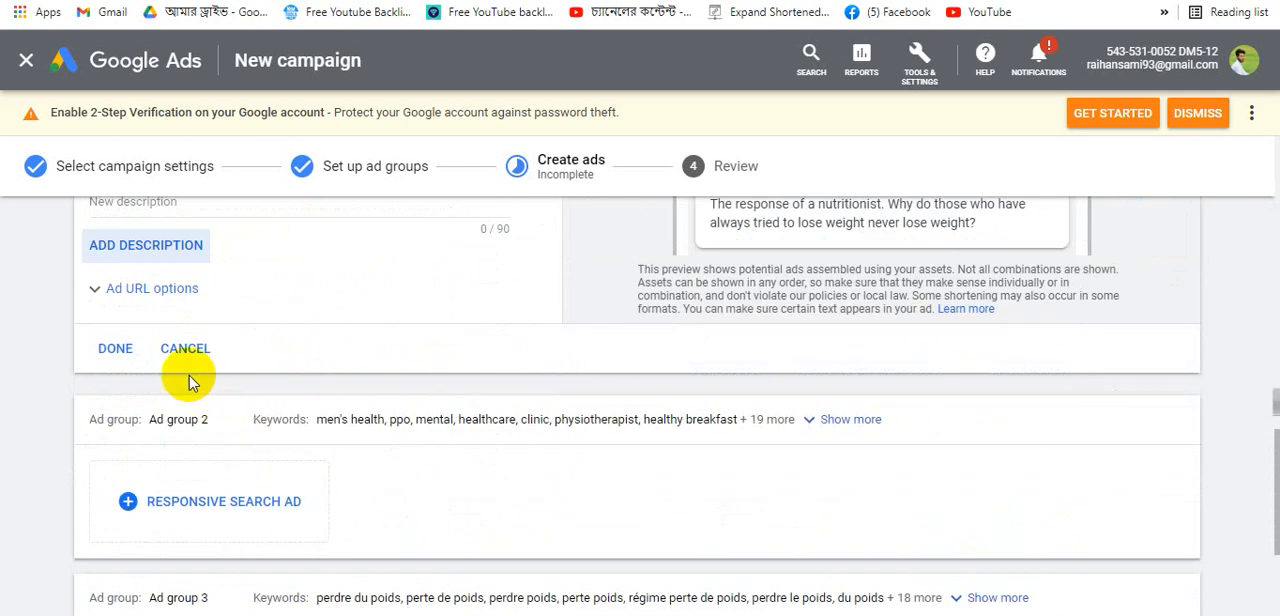
left_click(113, 350)
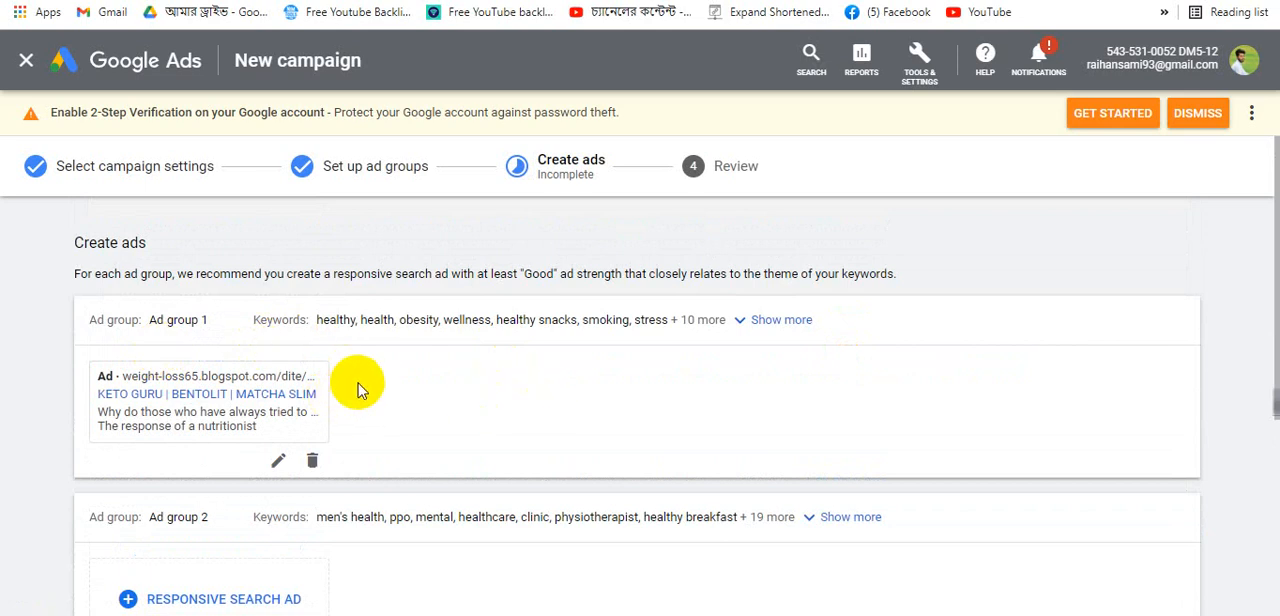
scroll(471, 363, "down", 2)
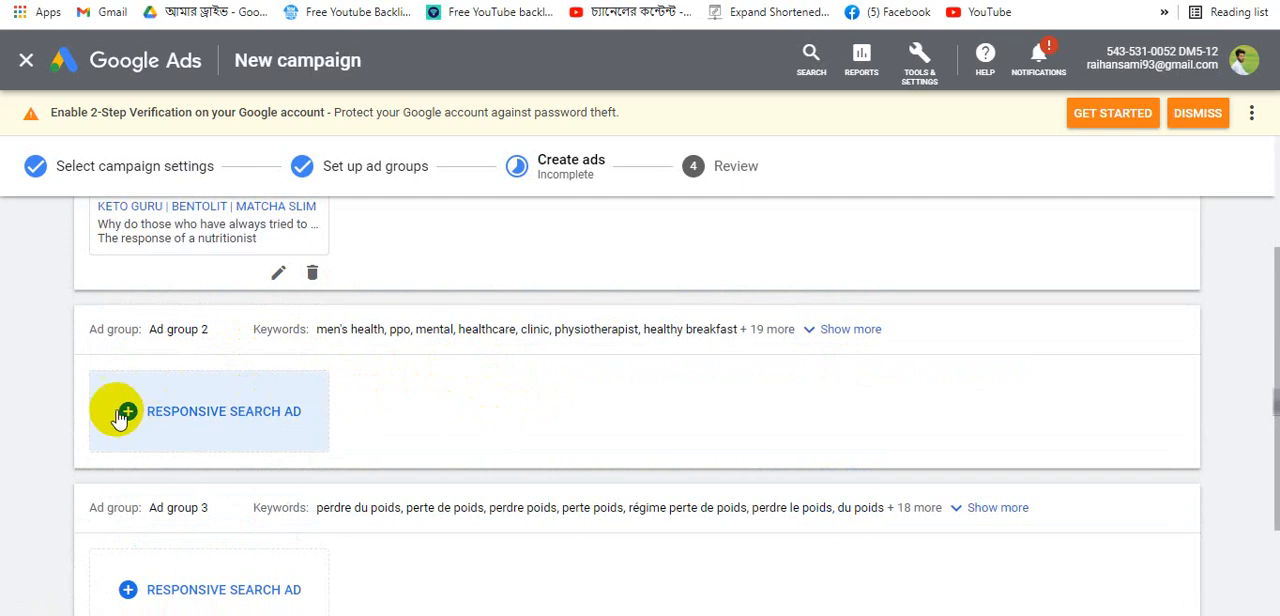
scroll(255, 402, "down", 2)
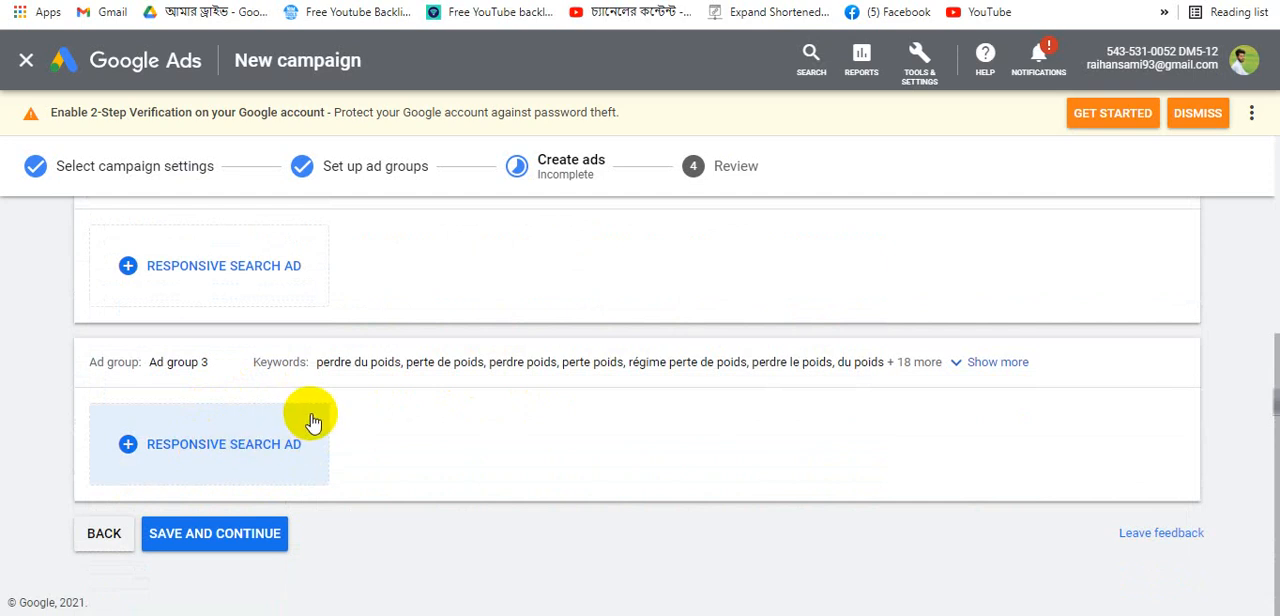
scroll(354, 406, "up", 3)
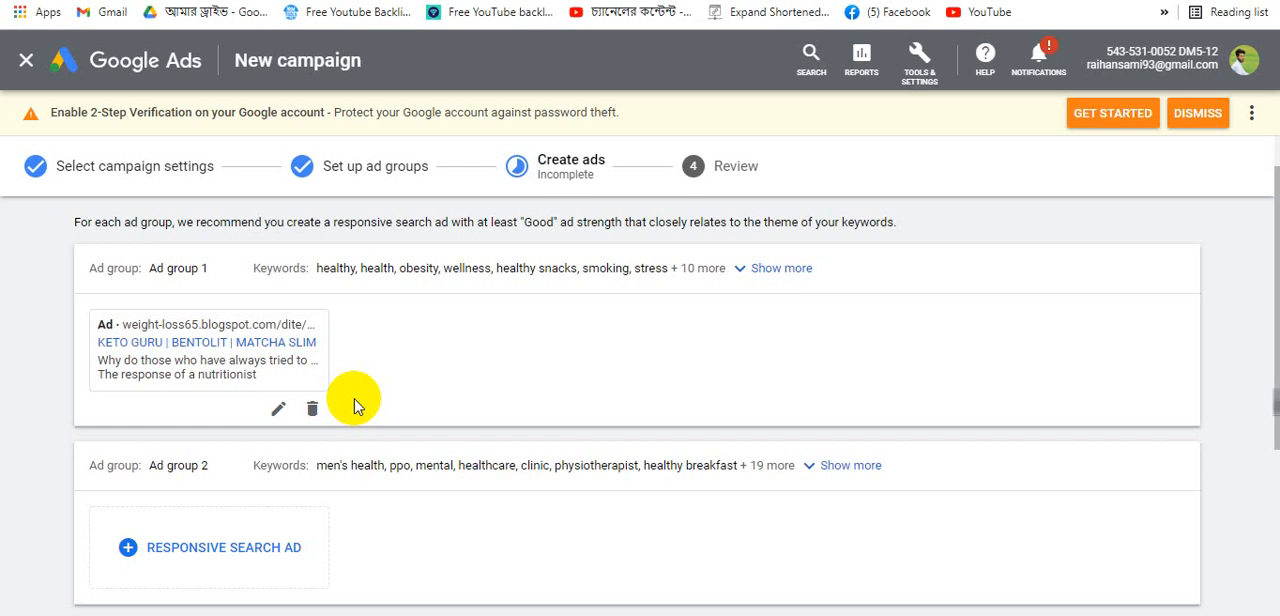
scroll(265, 400, "down", 3)
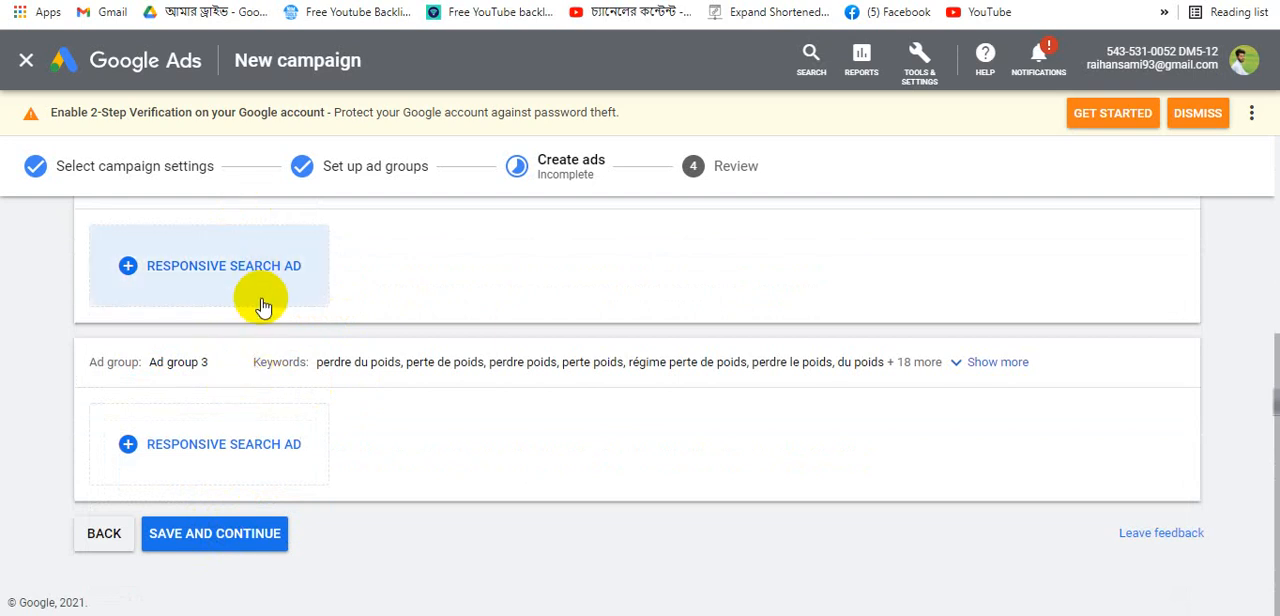
- Proceed to the review page and reopen Ad group 1's ad to examine its capitalization policy issue
left_click(254, 532)
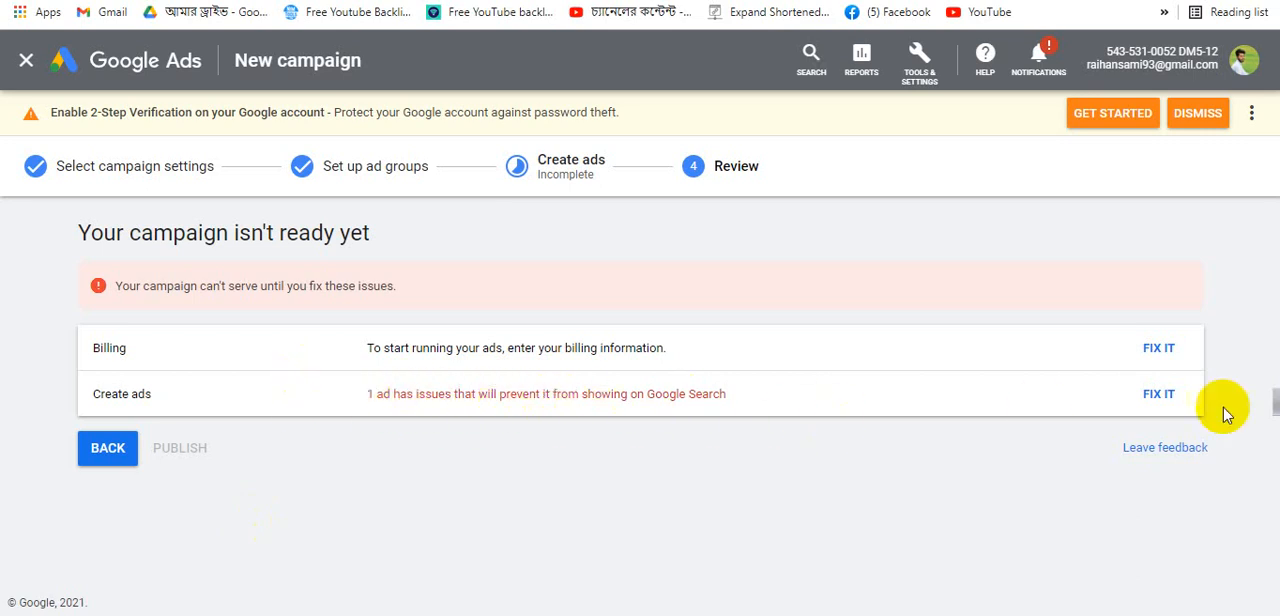
left_click(1159, 393)
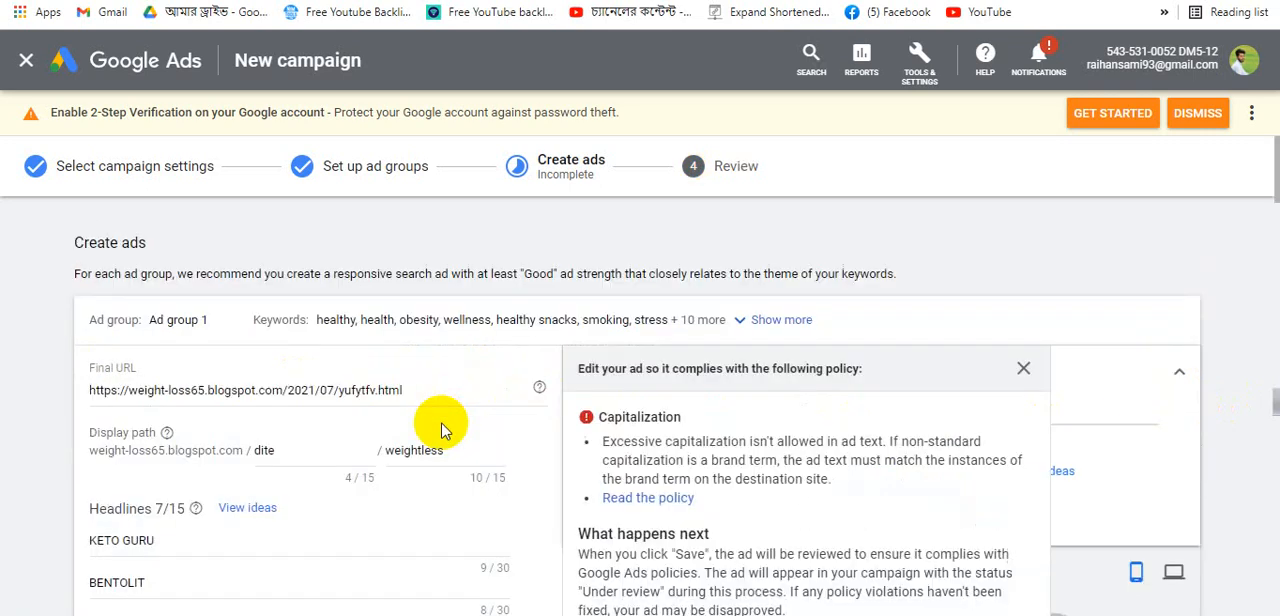
scroll(304, 428, "down", 1)
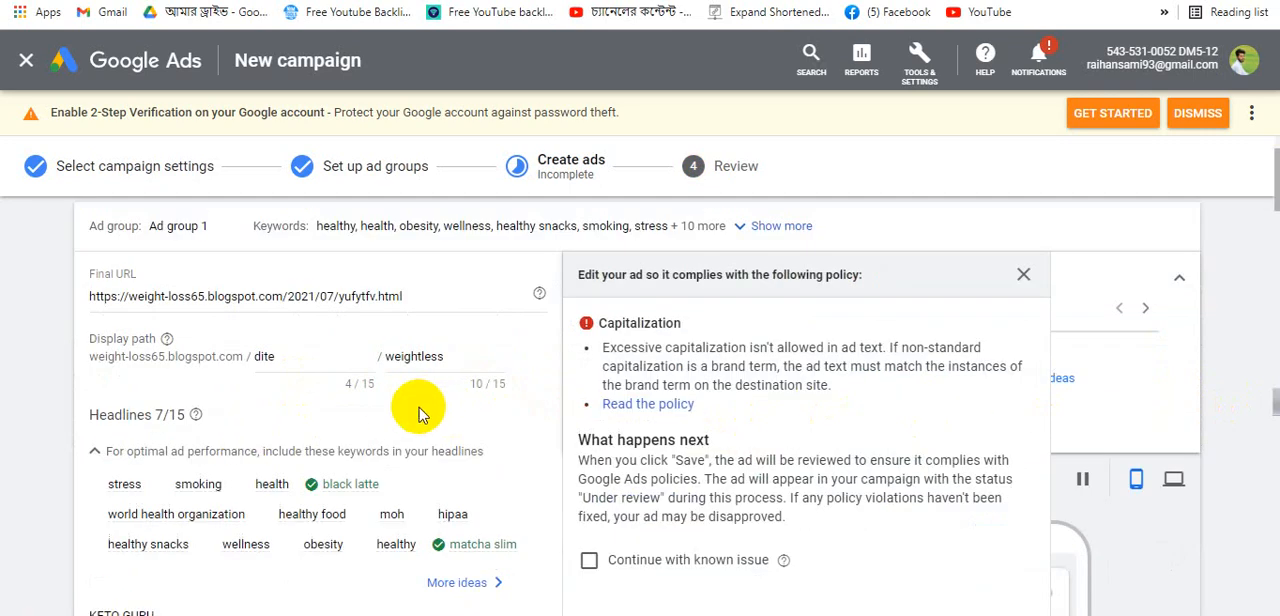
scroll(620, 405, "down", 3)
scroll(660, 390, "up", 2)
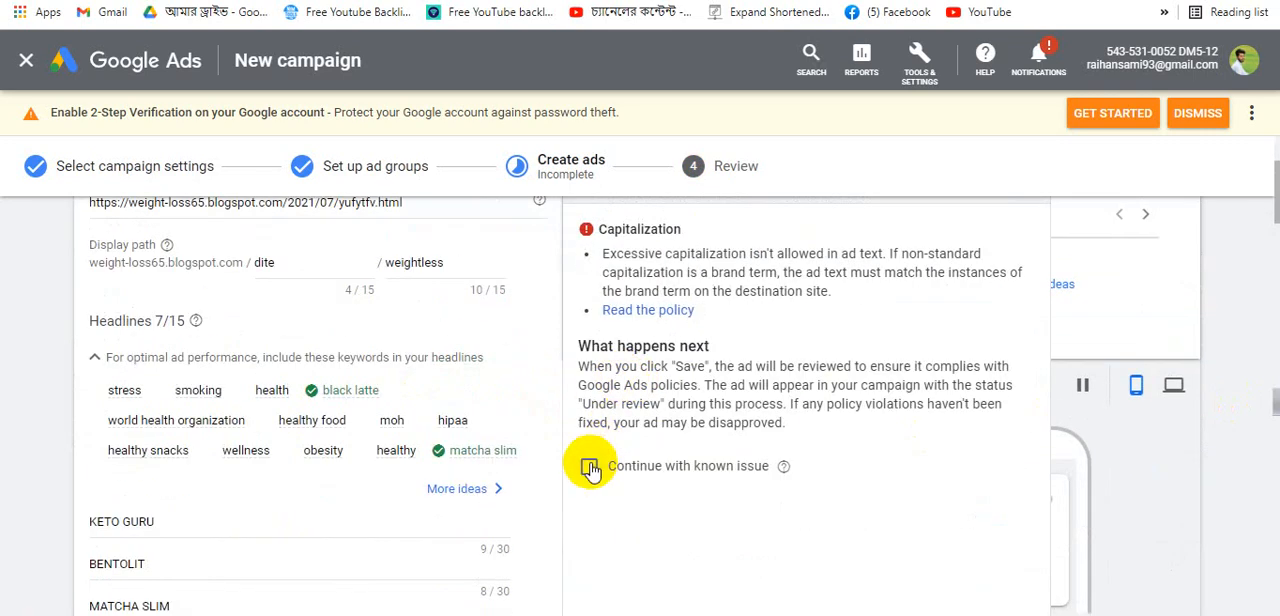
scroll(523, 479, "down", 9)
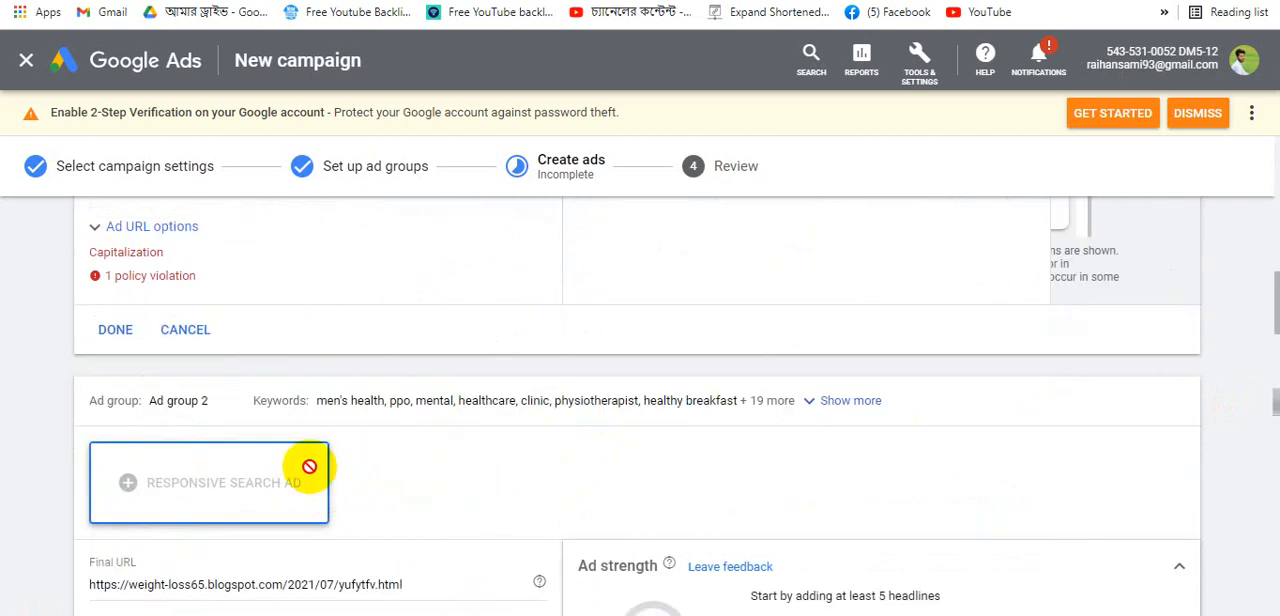
- Expand the ad URL options, enable a different final URL for mobile, and save Ad group 1's ad
left_click(138, 237)
scroll(160, 400, "down", 1)
left_click(100, 431)
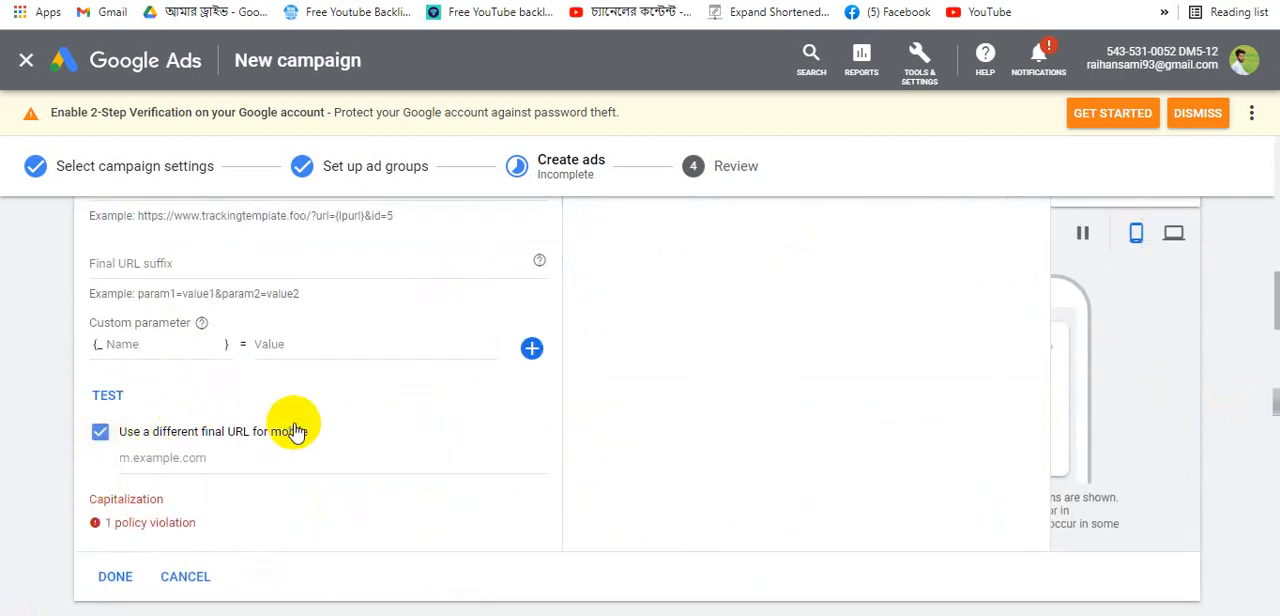
scroll(280, 440, "down", 1)
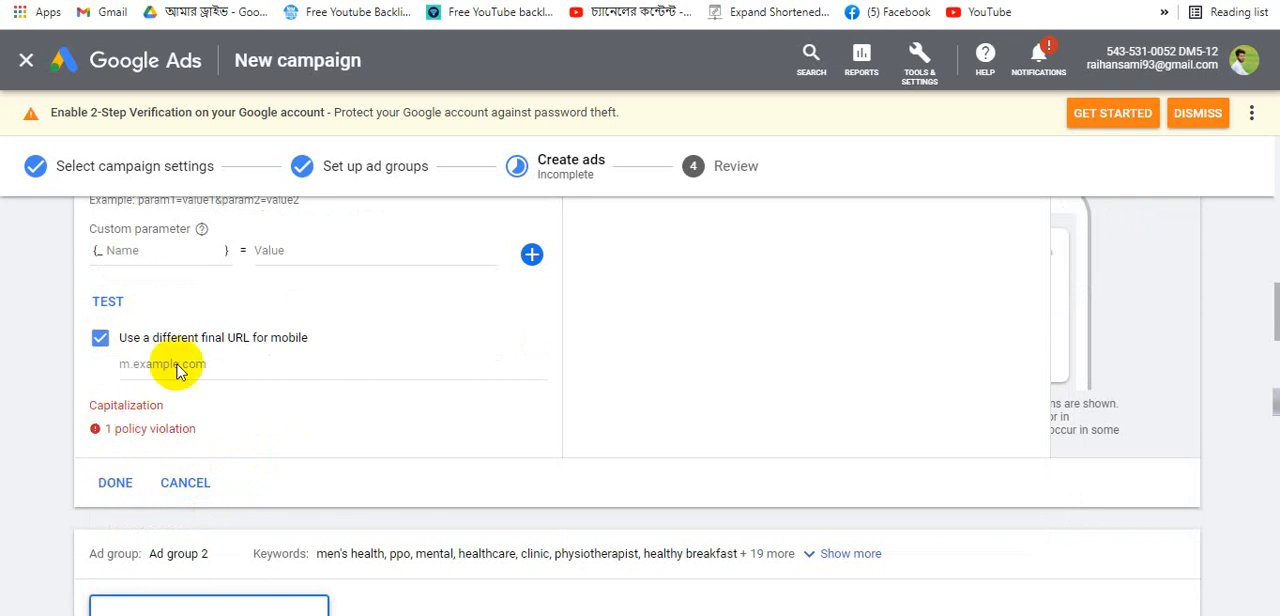
scroll(137, 491, "up", 1)
scroll(131, 589, "down", 3)
left_click(115, 293)
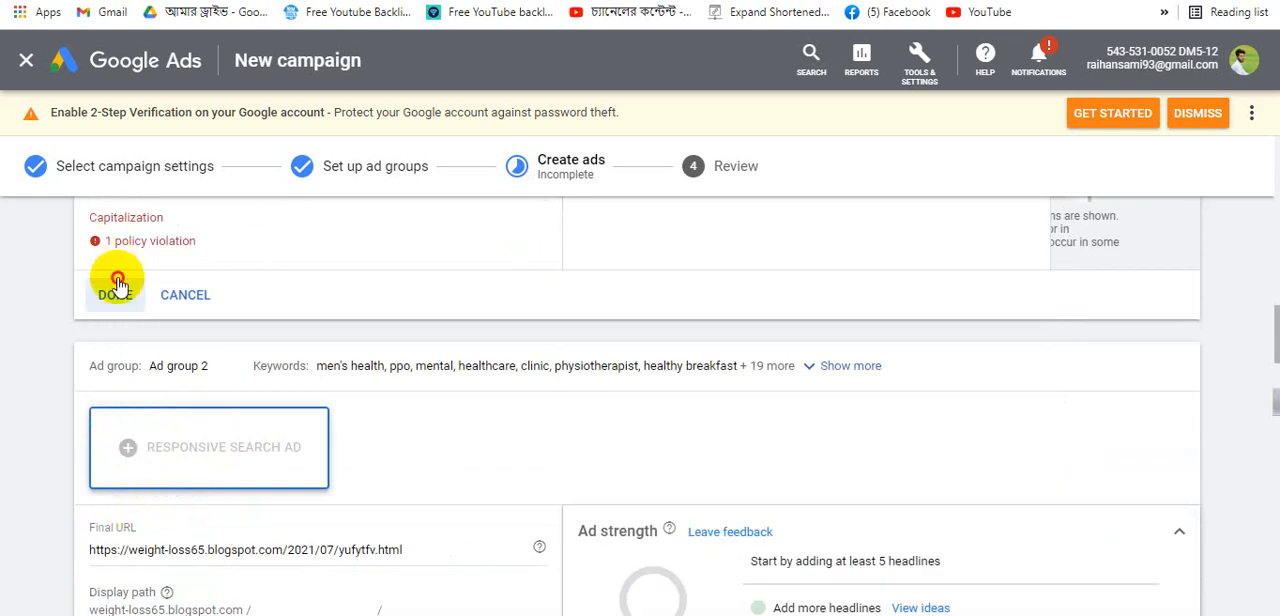
- Cancel the empty responsive search ad form for Ad group 2
scroll(380, 443, "down", 2)
scroll(300, 540, "down", 8)
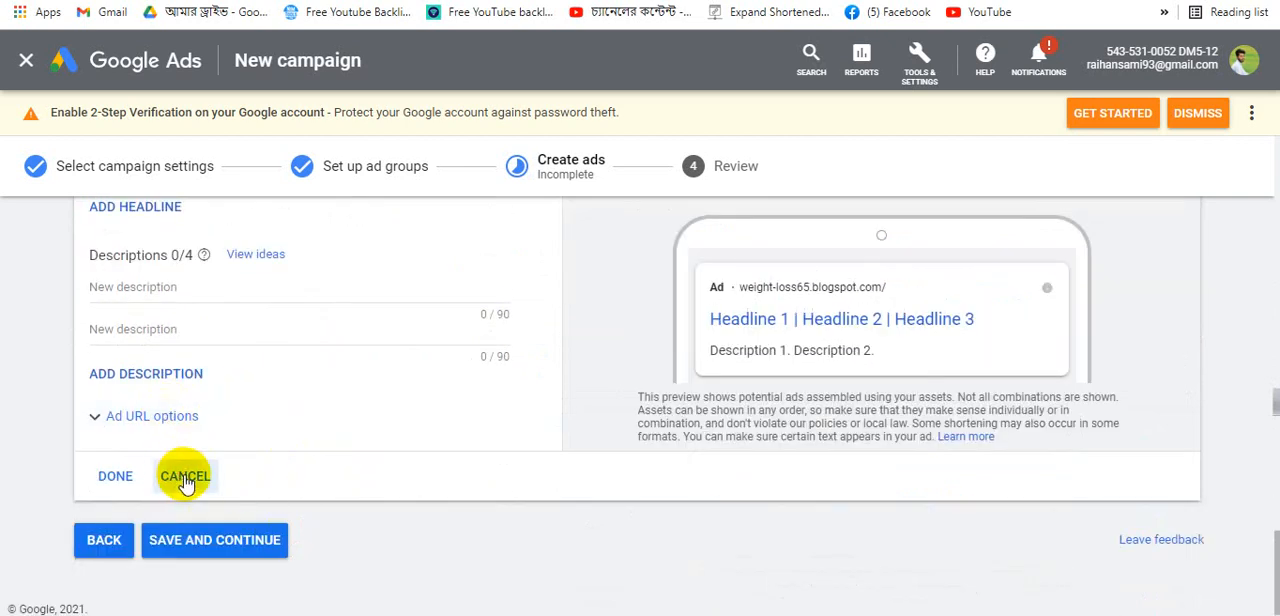
left_click(197, 291)
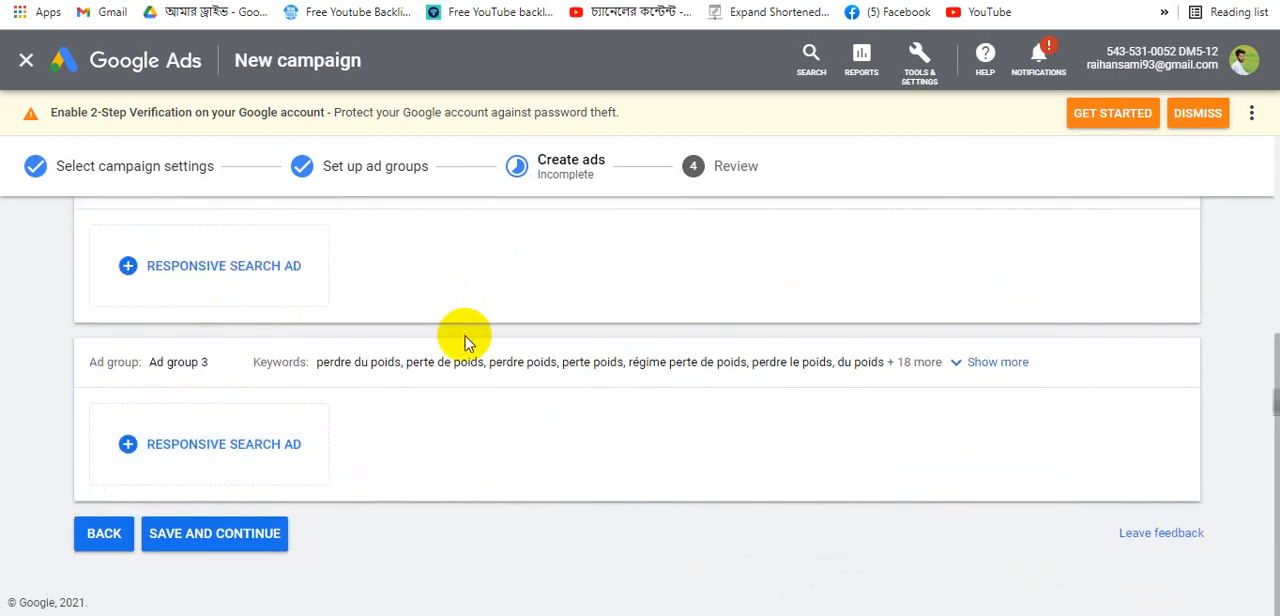
scroll(465, 347, "up", 4)
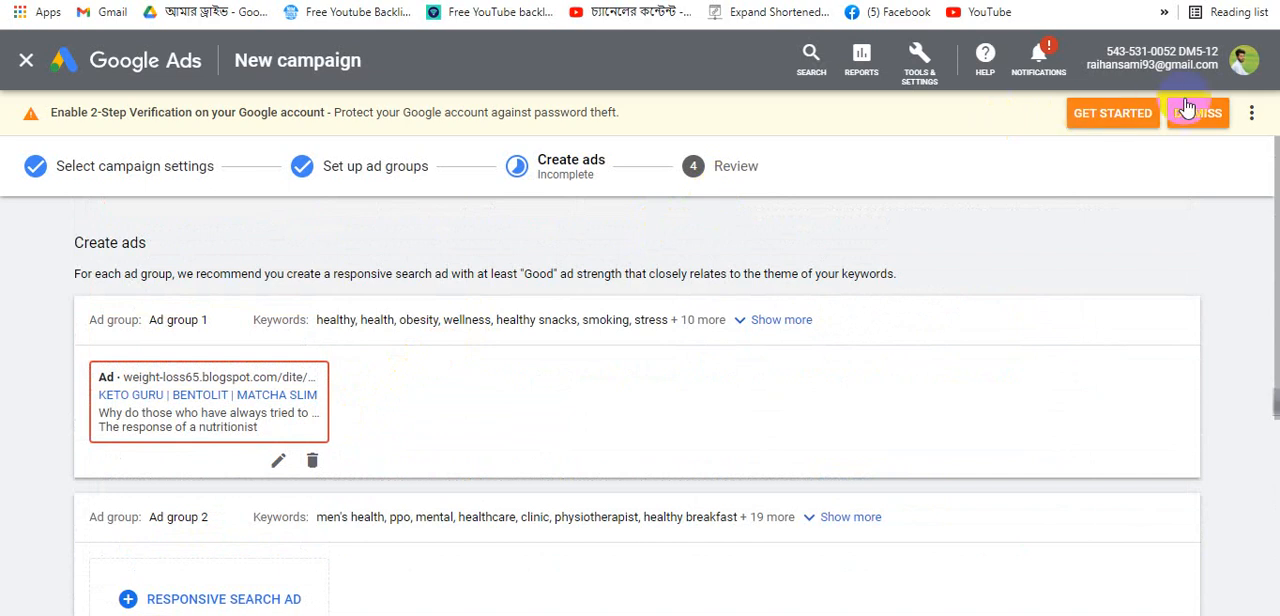
scroll(908, 391, "down", 4)
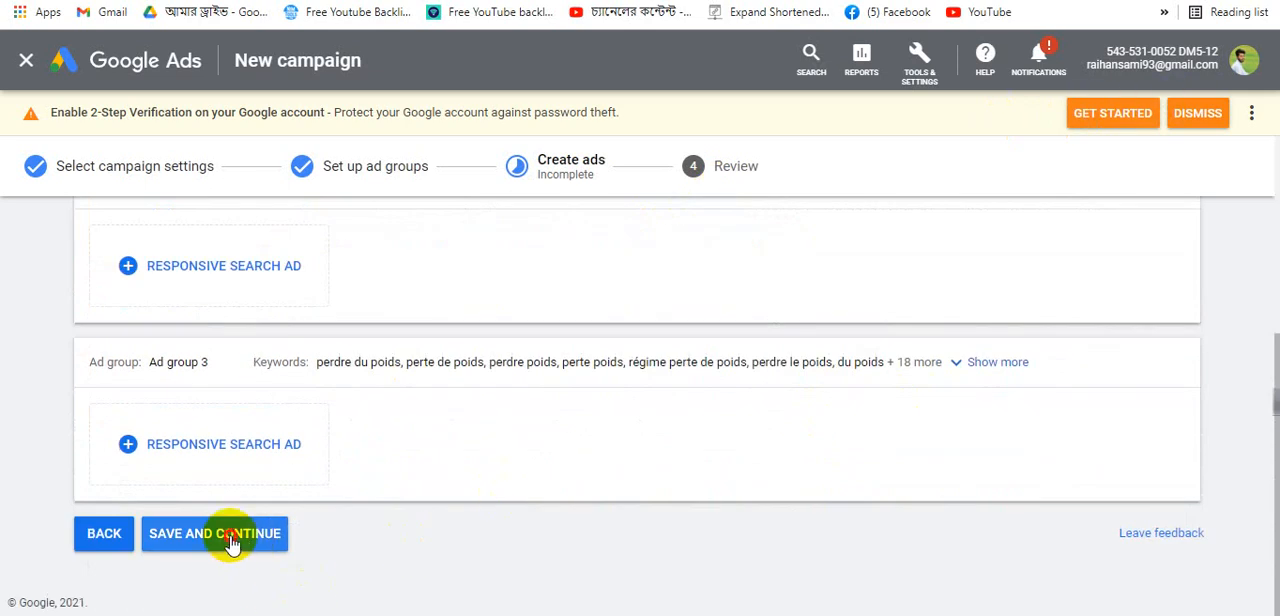
- Save and continue to review, then publish the campaign despite the missing billing information
left_click(231, 540)
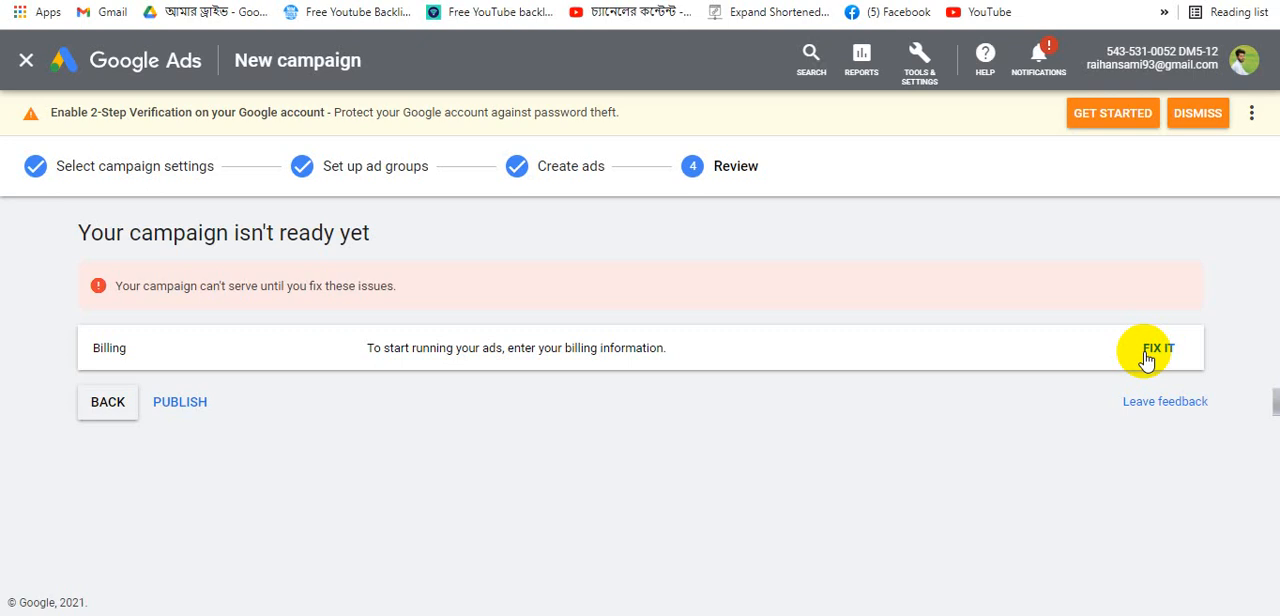
left_click(185, 402)
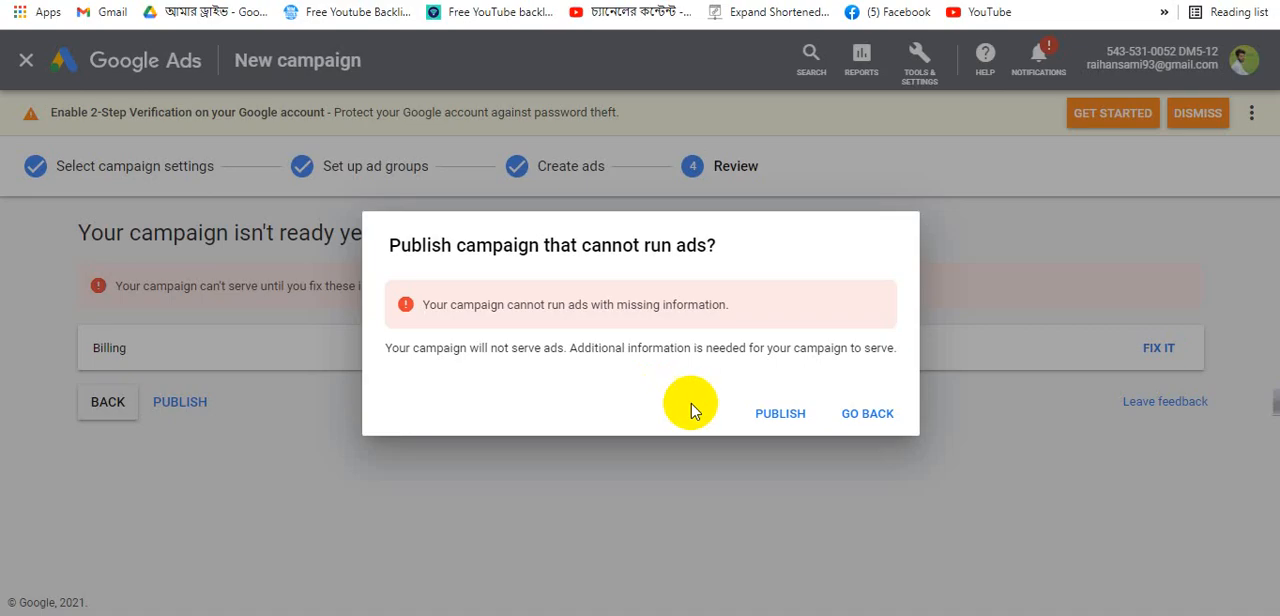
left_click(866, 413)
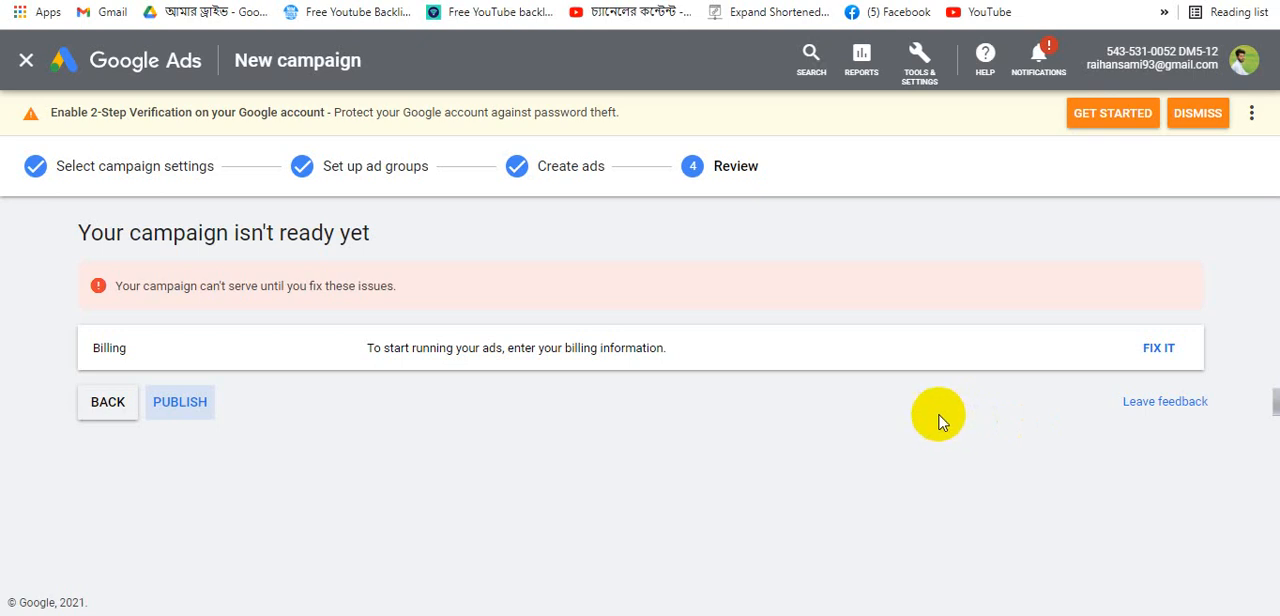
left_click(180, 404)
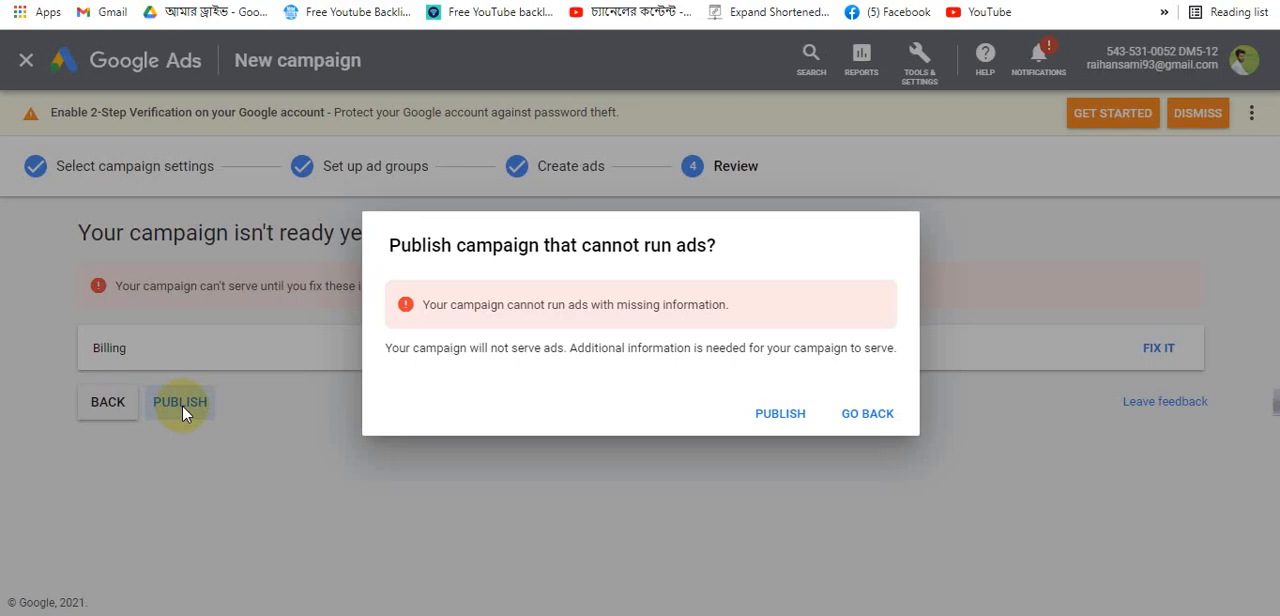
left_click(763, 426)
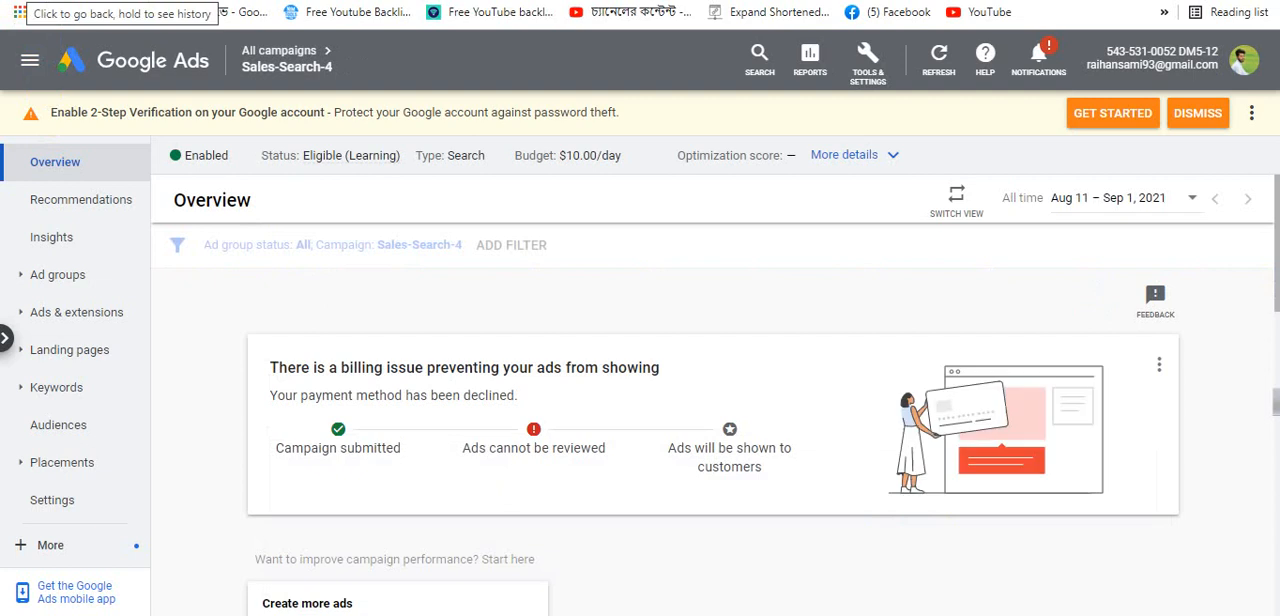
- Navigate back and open the All campaigns overview
key("alt+Left")
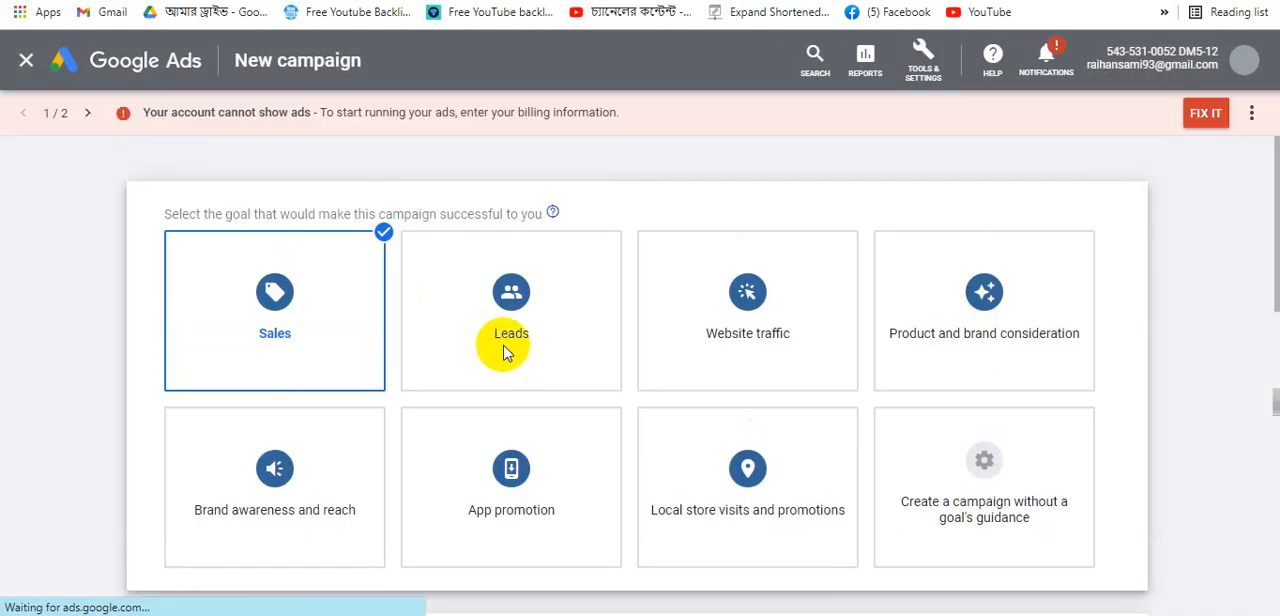
left_click(118, 66)
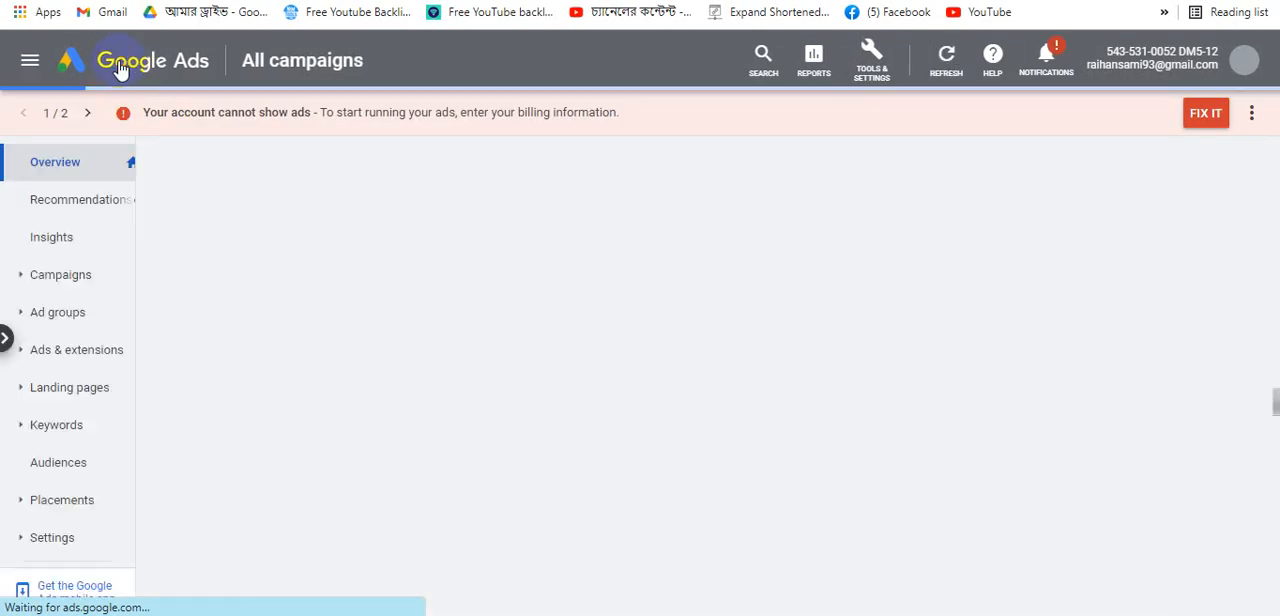
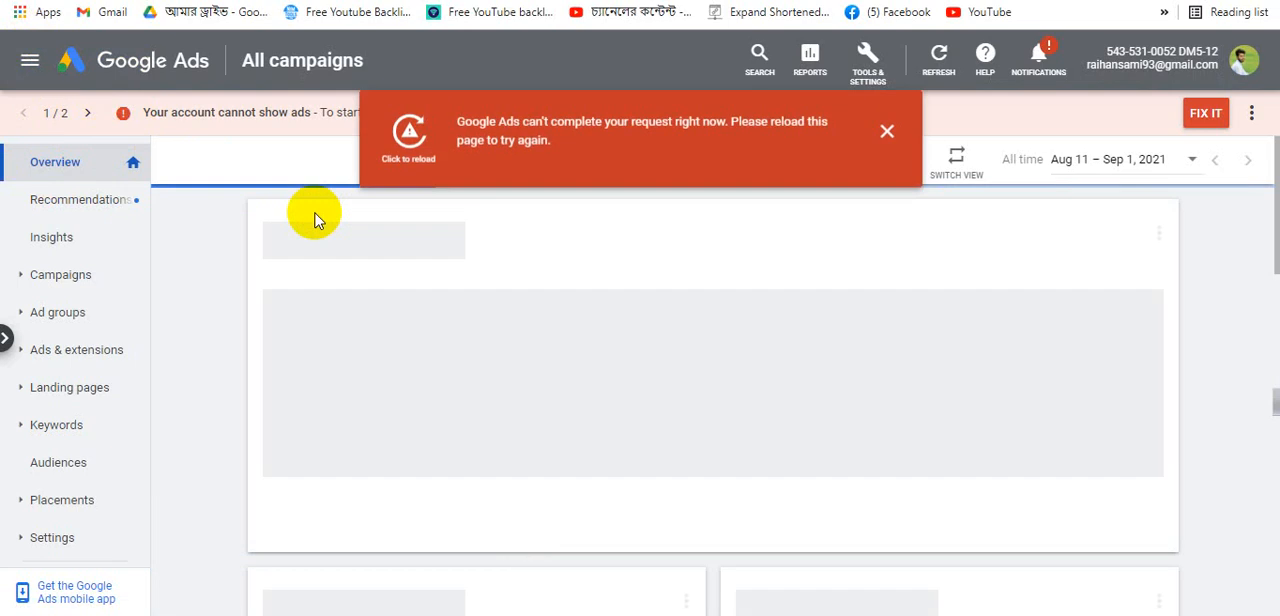
- Dismiss the reload notice and scroll through the account overview cards to review the published ad
left_click(887, 133)
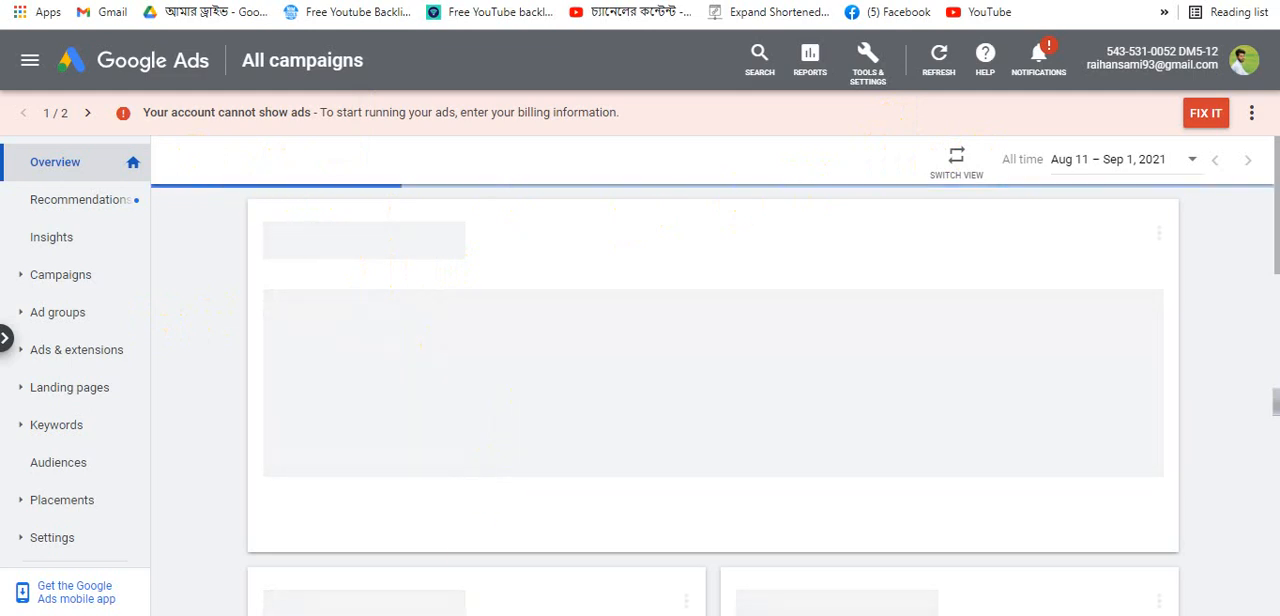
scroll(586, 385, "up", 6)
scroll(600, 387, "down", 4)
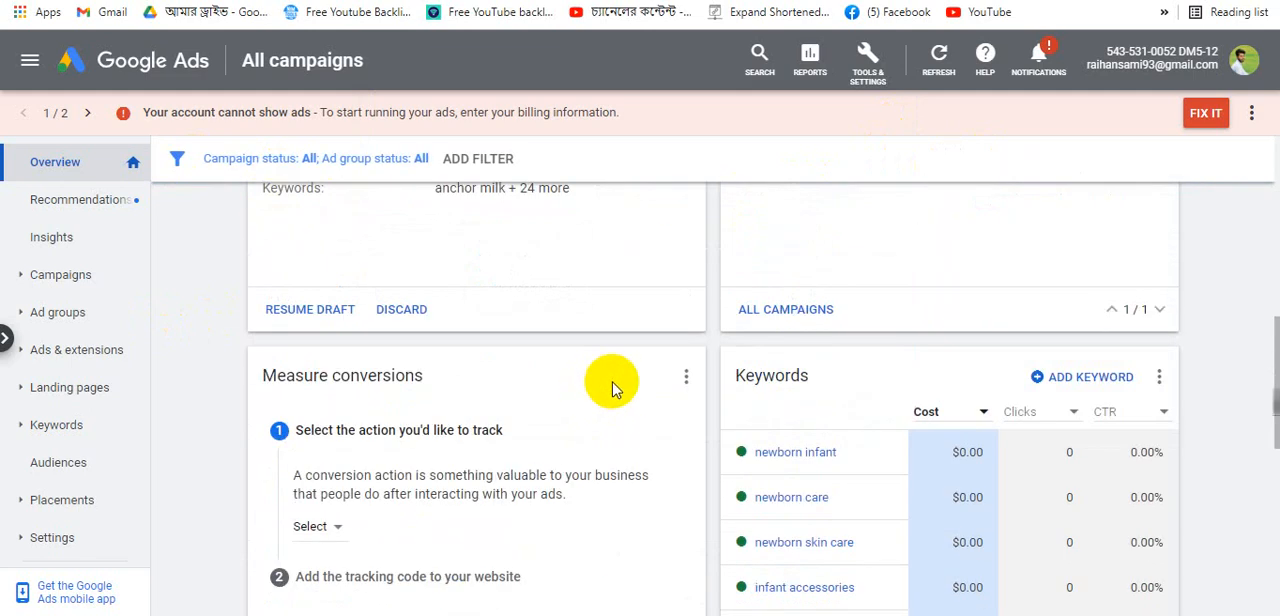
scroll(613, 388, "down", 4)
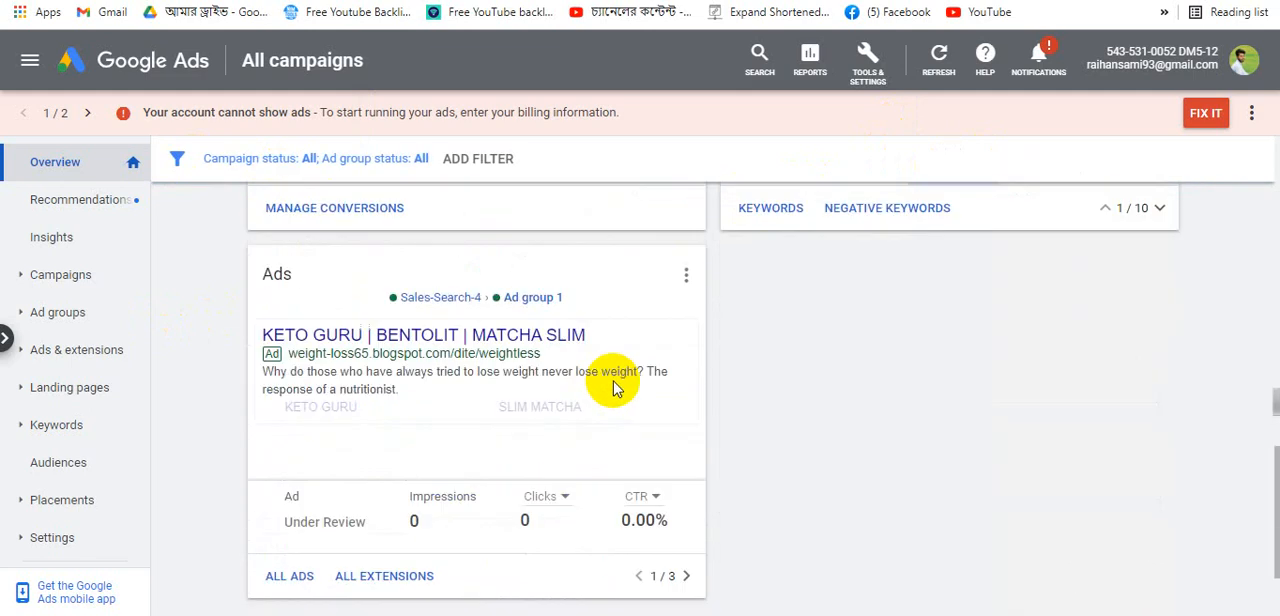
mouse_move(588, 373)
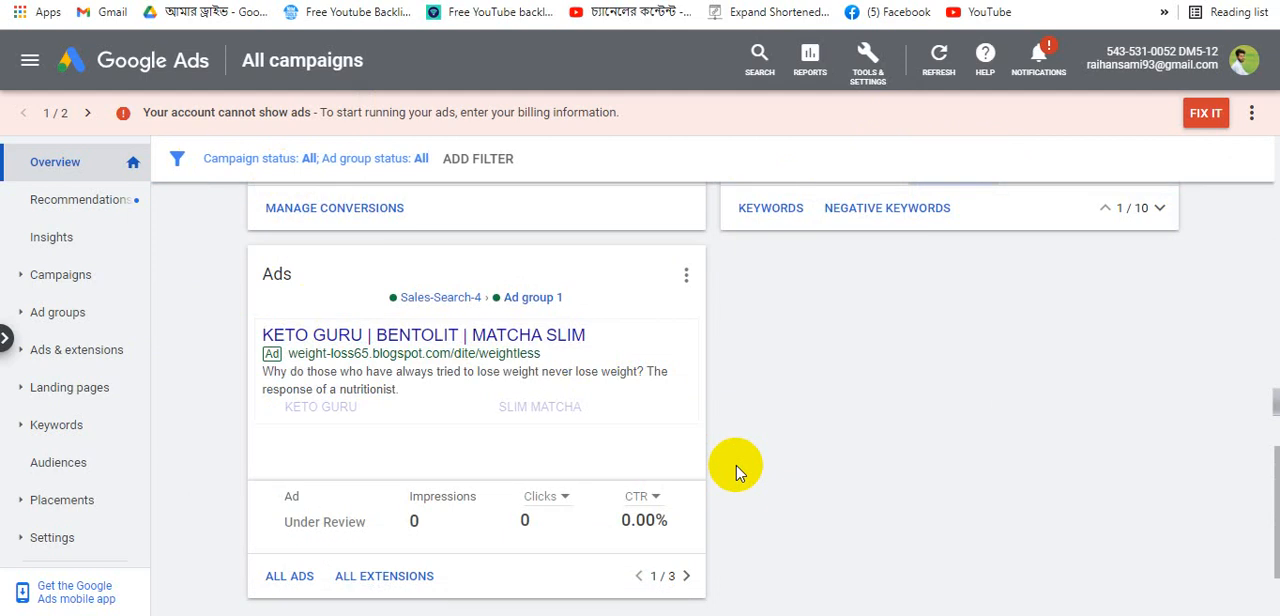
scroll(781, 392, "down", 2)
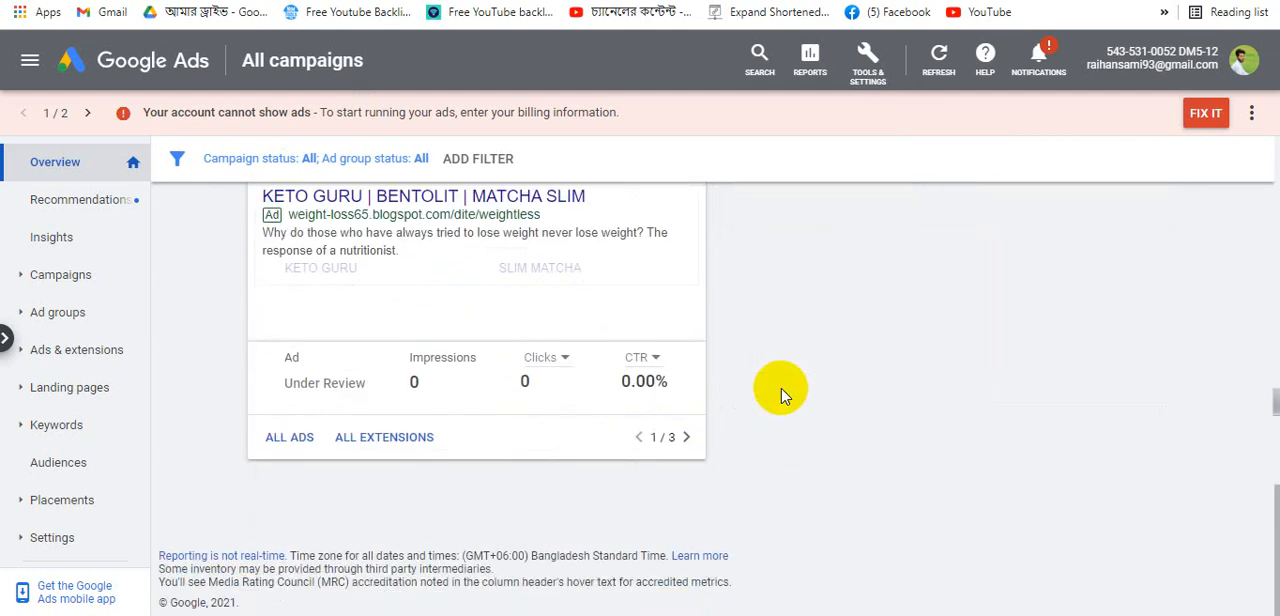
scroll(781, 392, "up", 2)
scroll(449, 503, "up", 2)
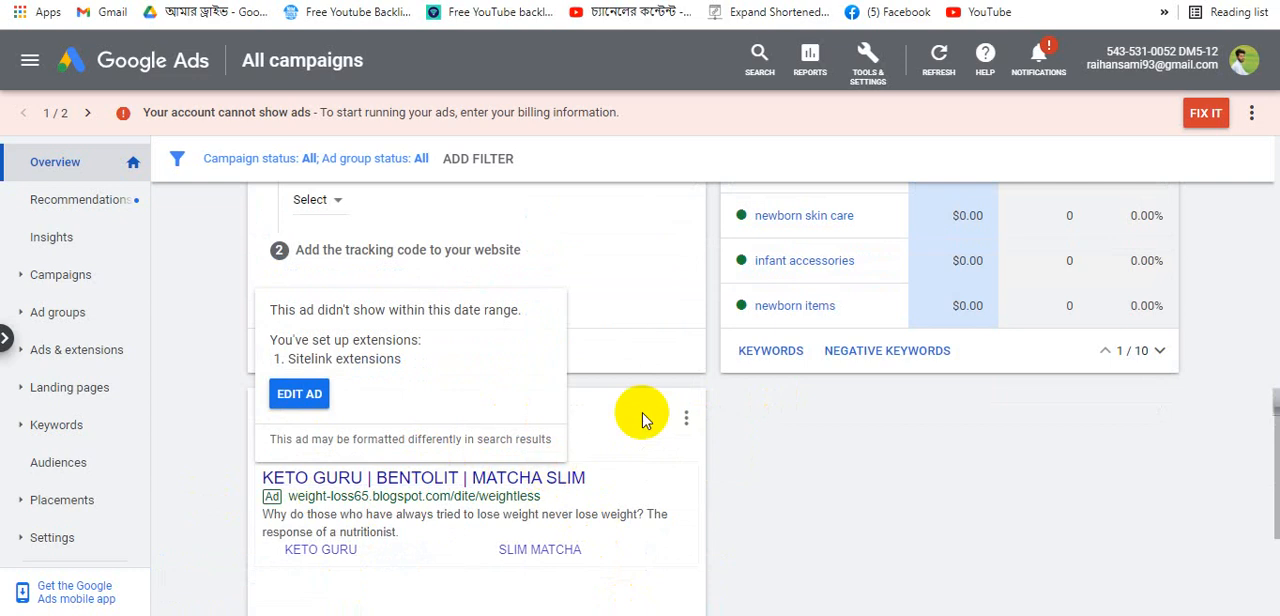
scroll(586, 445, "up", 3)
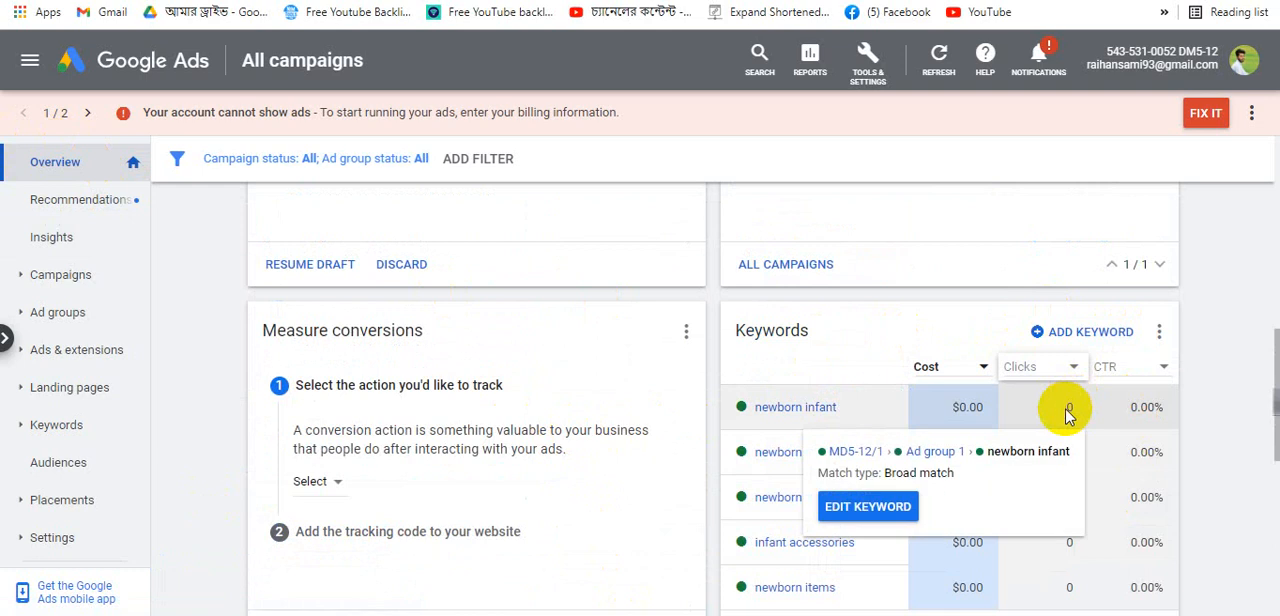
scroll(528, 460, "down", 5)
scroll(515, 445, "up", 3)
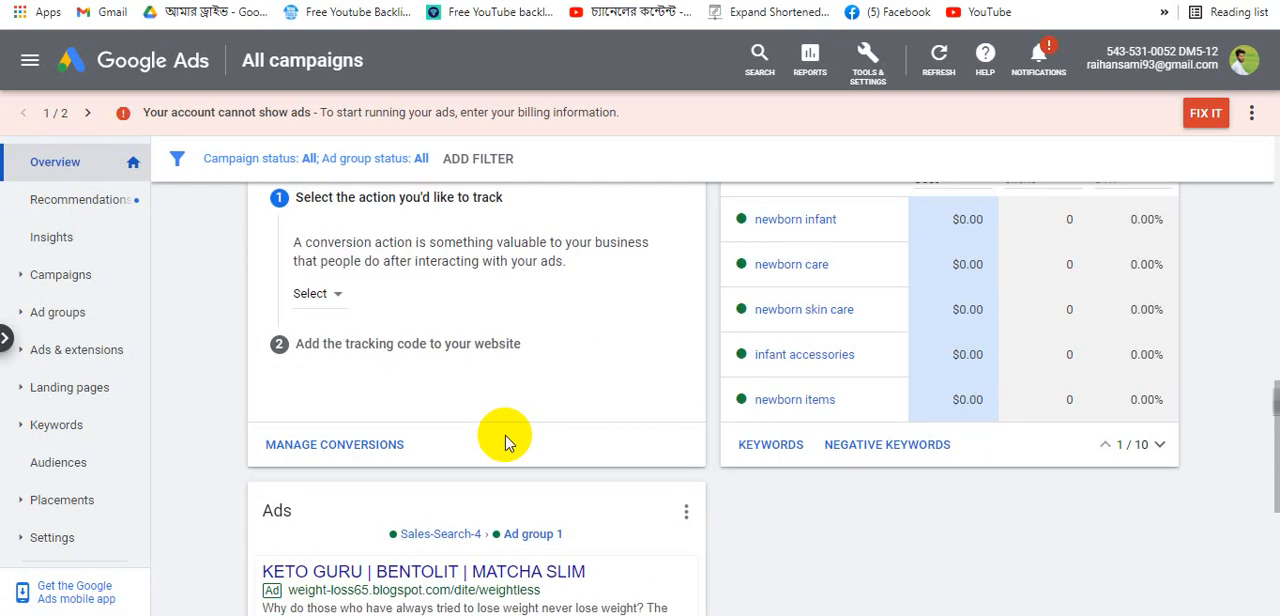
scroll(480, 460, "down", 4)
- Page through the three ads in the Ads card and review the draft campaign and campaigns cards
left_click(688, 438)
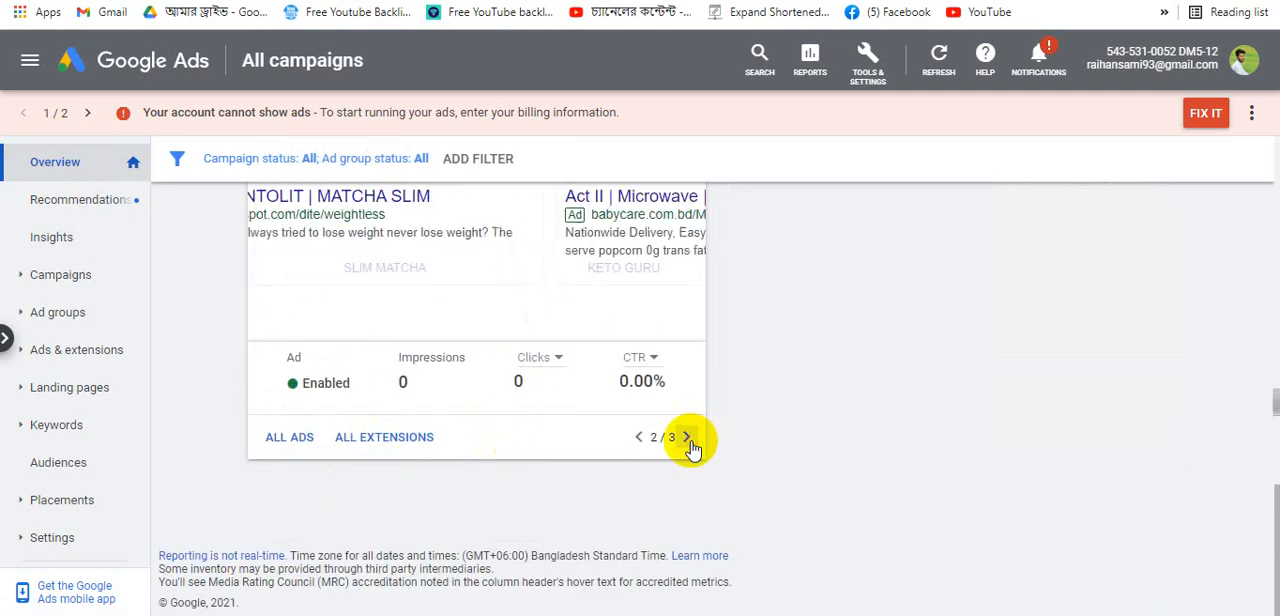
left_click(690, 439)
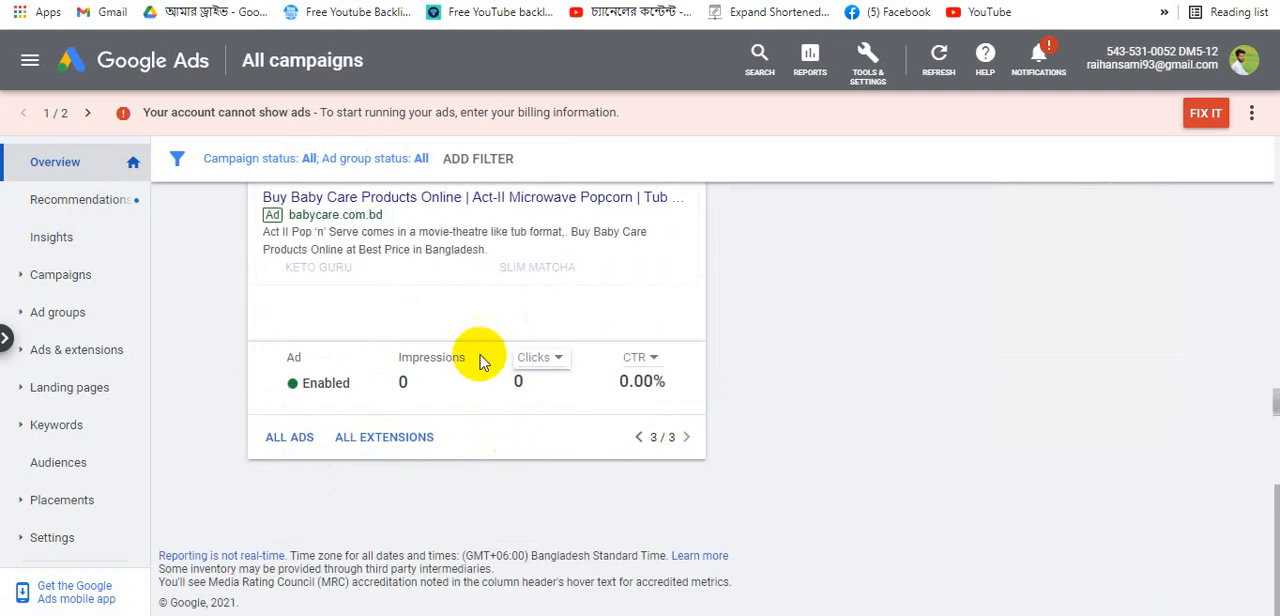
scroll(440, 355, "up", 1)
mouse_move(400, 345)
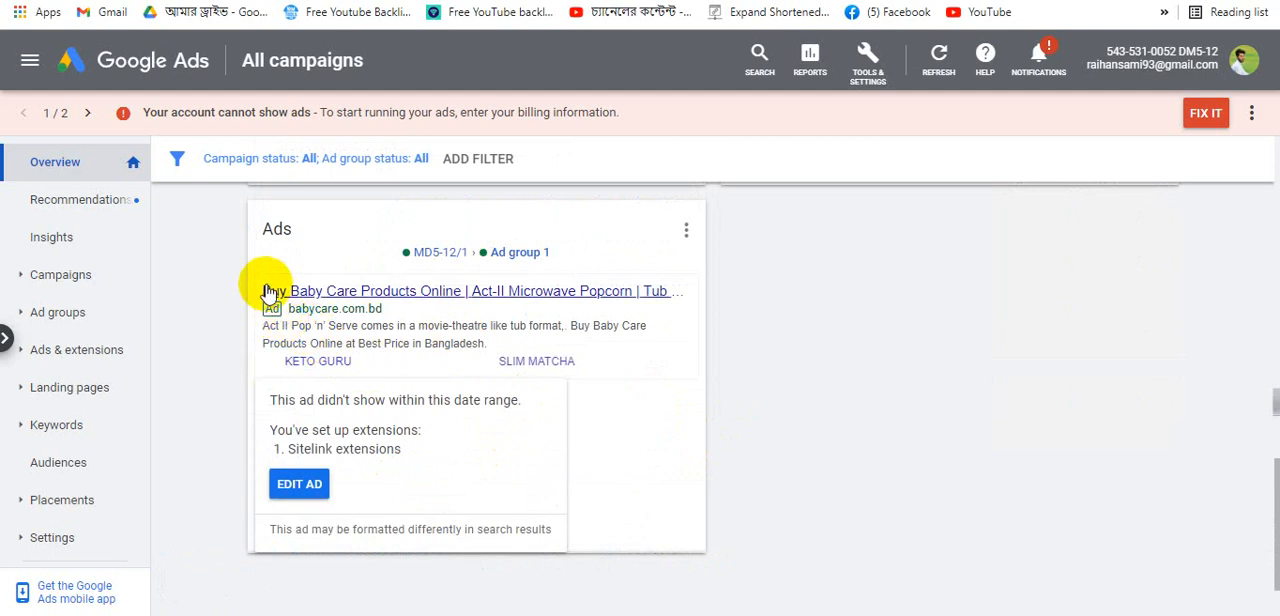
scroll(460, 314, "up", 3)
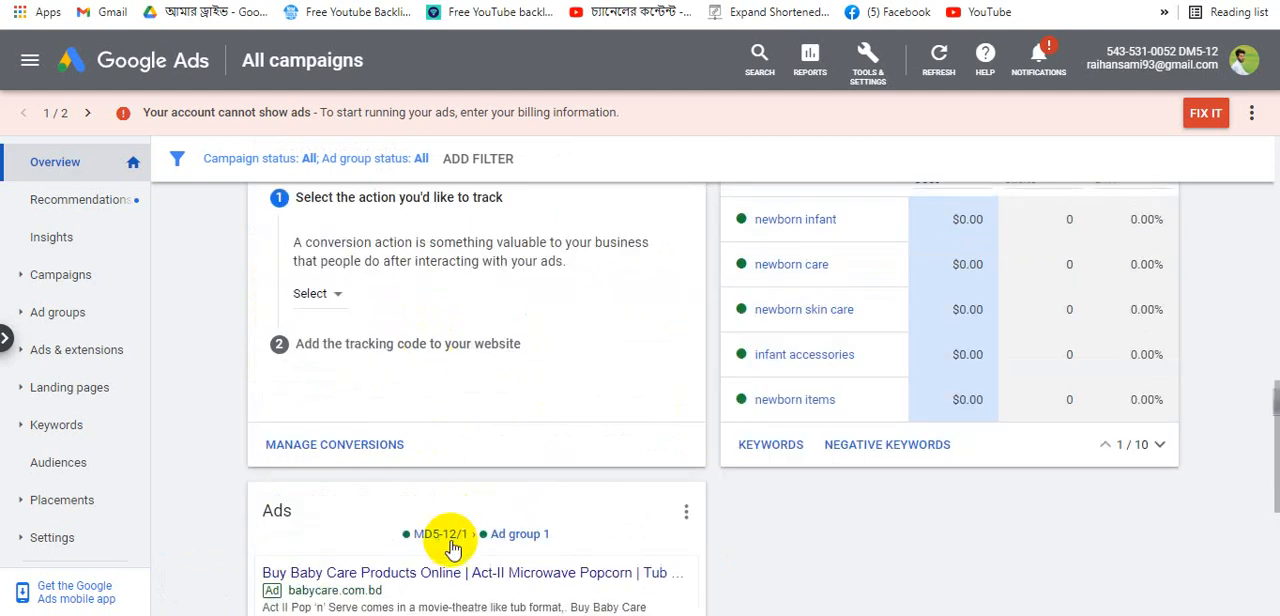
scroll(530, 548, "down", 1)
mouse_move(535, 511)
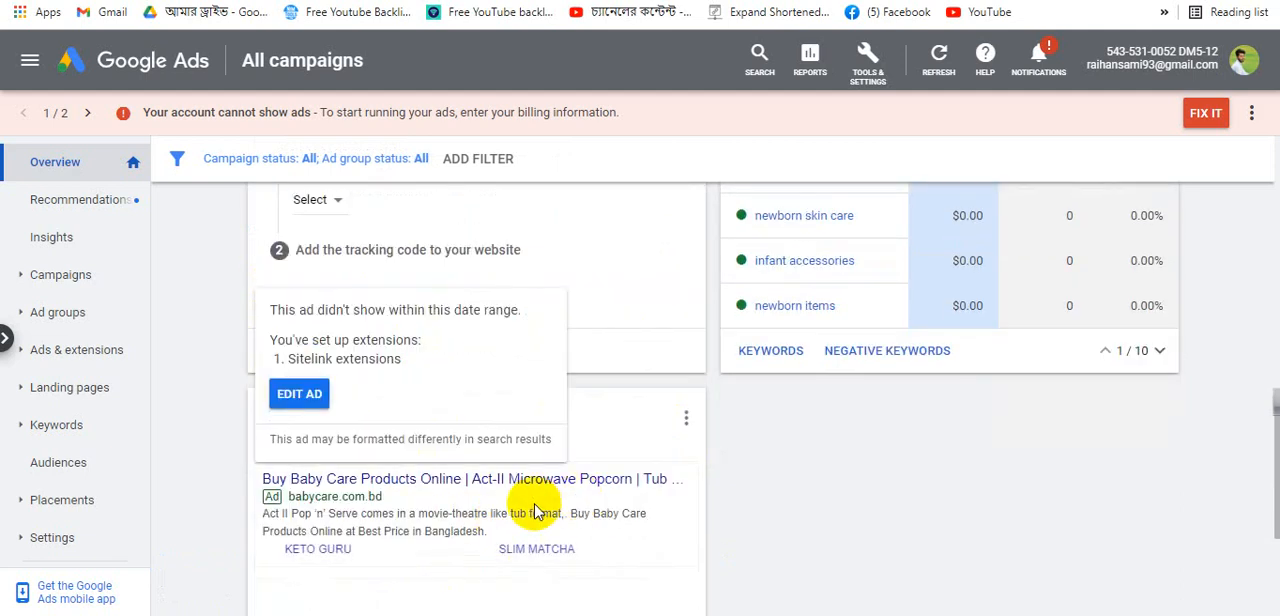
scroll(605, 472, "down", 3)
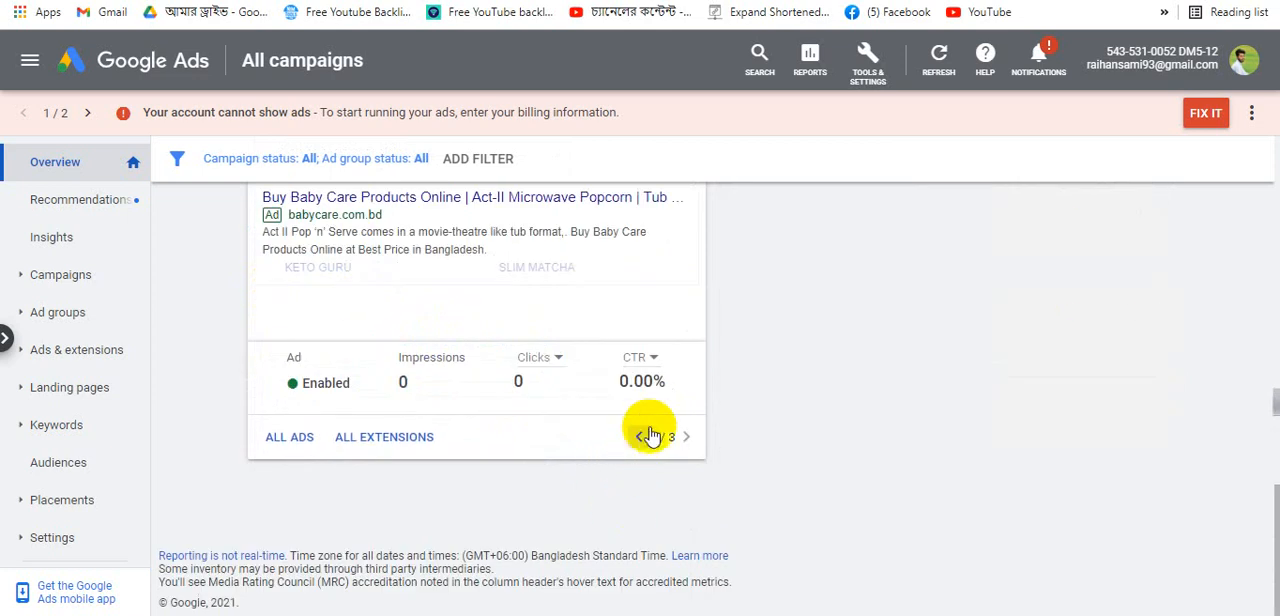
left_click(638, 437)
scroll(523, 536, "up", 6)
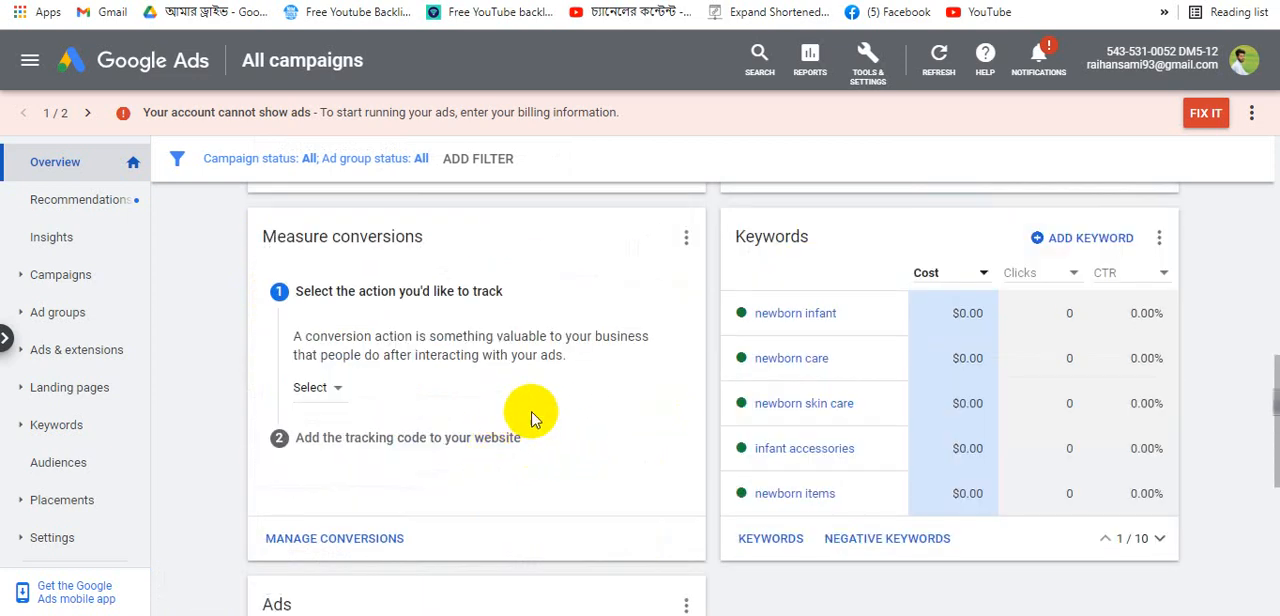
scroll(510, 425, "up", 2)
scroll(460, 423, "up", 2)
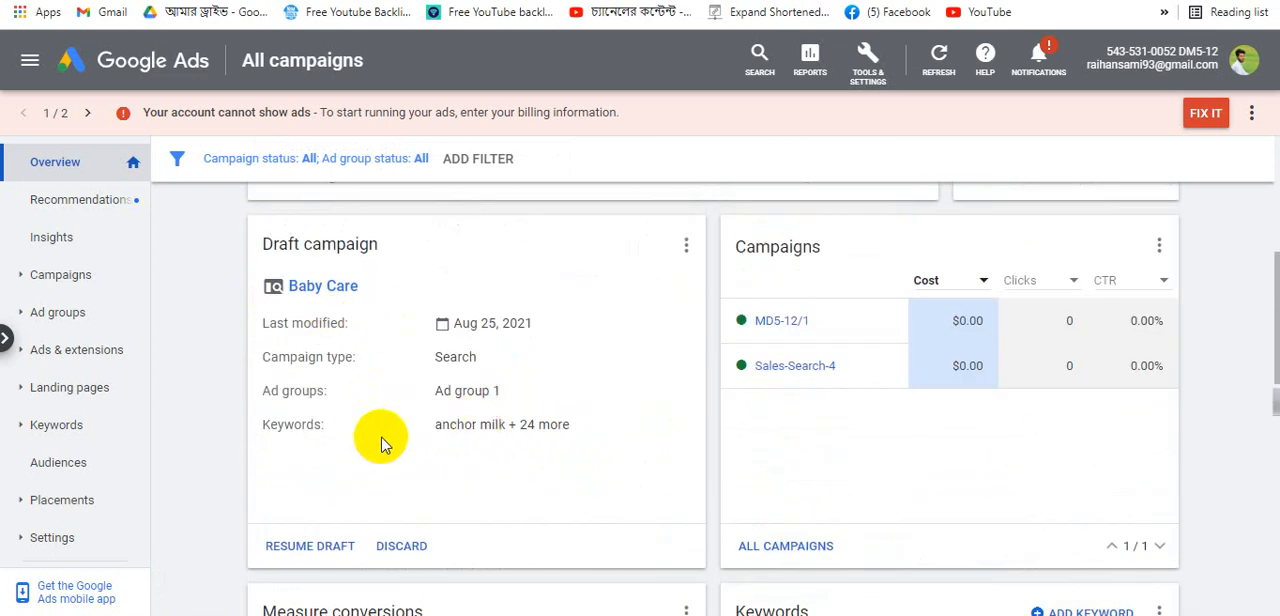
scroll(385, 442, "up", 4)
scroll(400, 443, "down", 4)
scroll(386, 423, "up", 4)
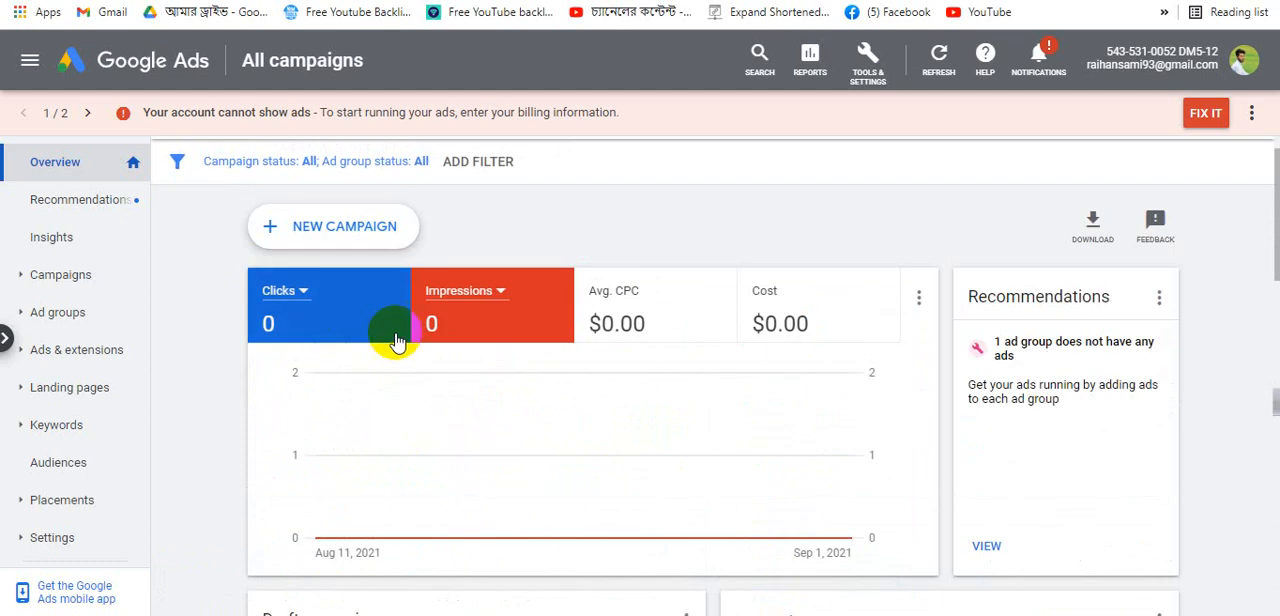
scroll(320, 391, "down", 3)
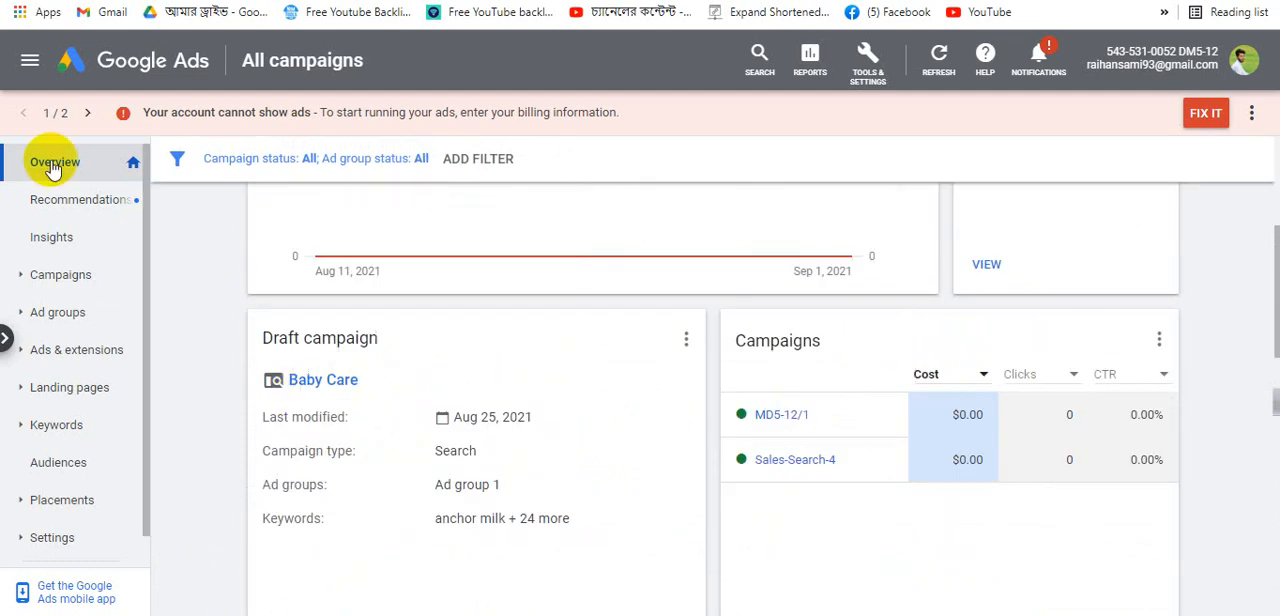
- Open the Recommendations page and return to the all-campaigns overview
left_click(87, 208)
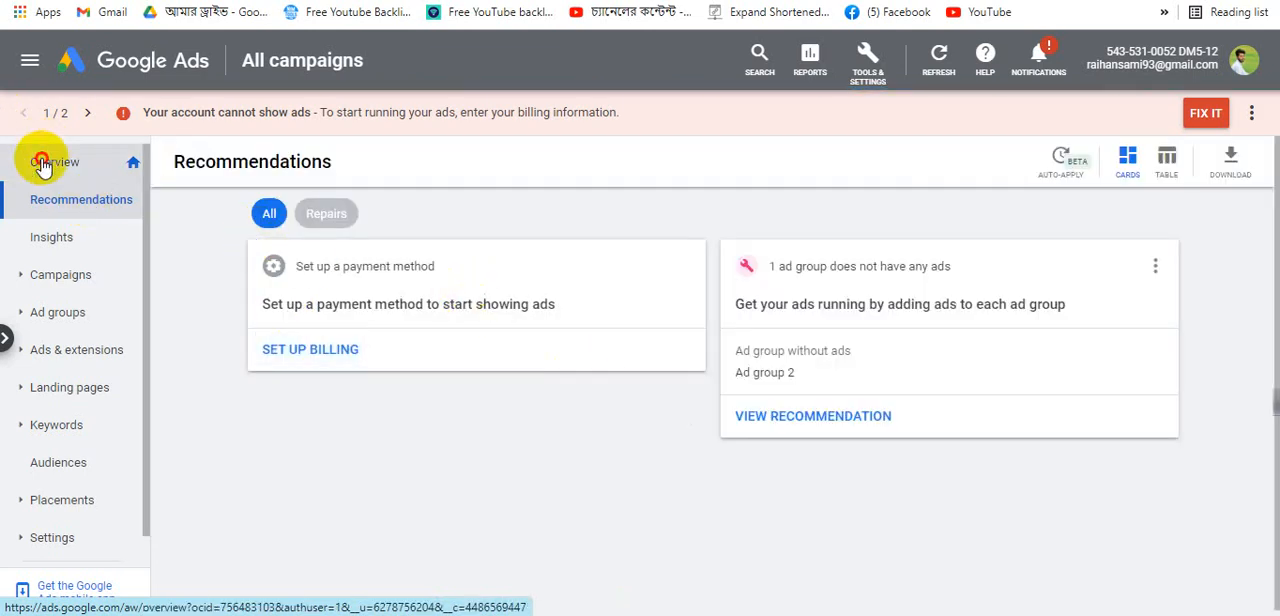
left_click(150, 63)
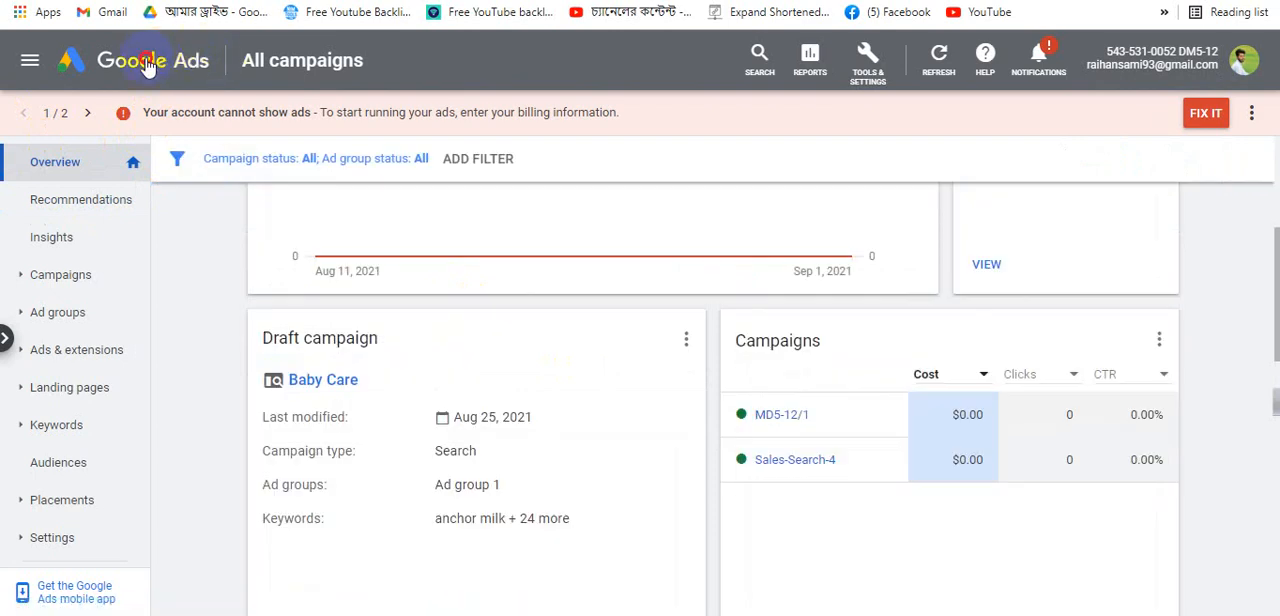
scroll(470, 590, "down", 5)
mouse_move(270, 358)
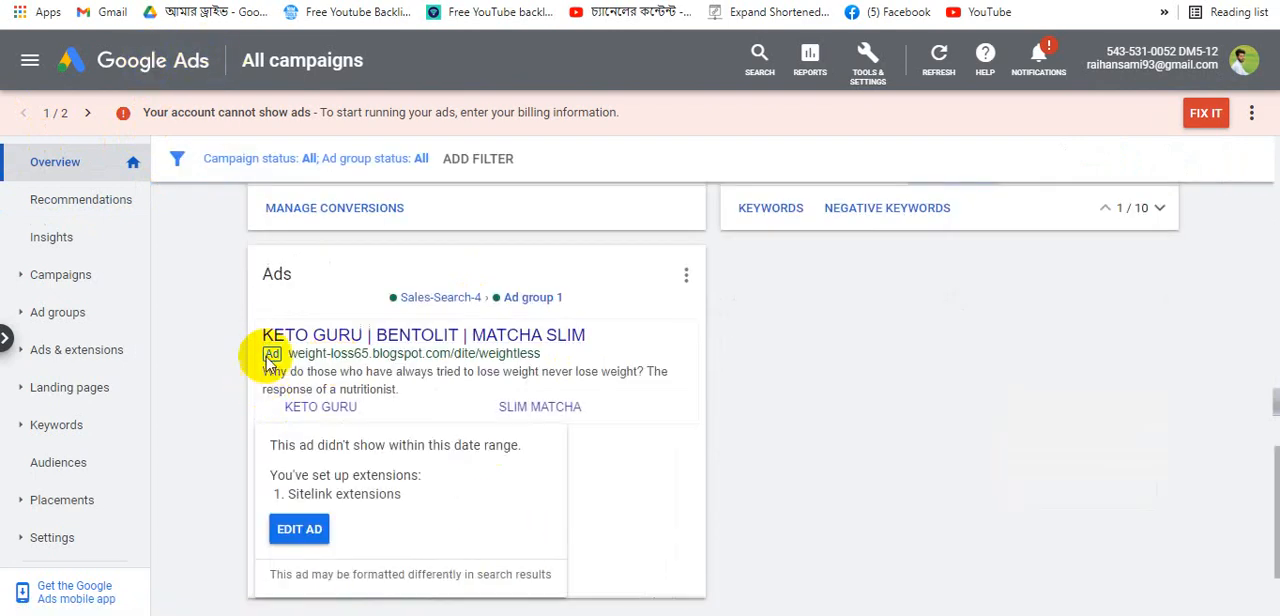
- Preview the KETO GURU ad's landing page, return to Google Ads, and cycle through the ads card
left_click(492, 340)
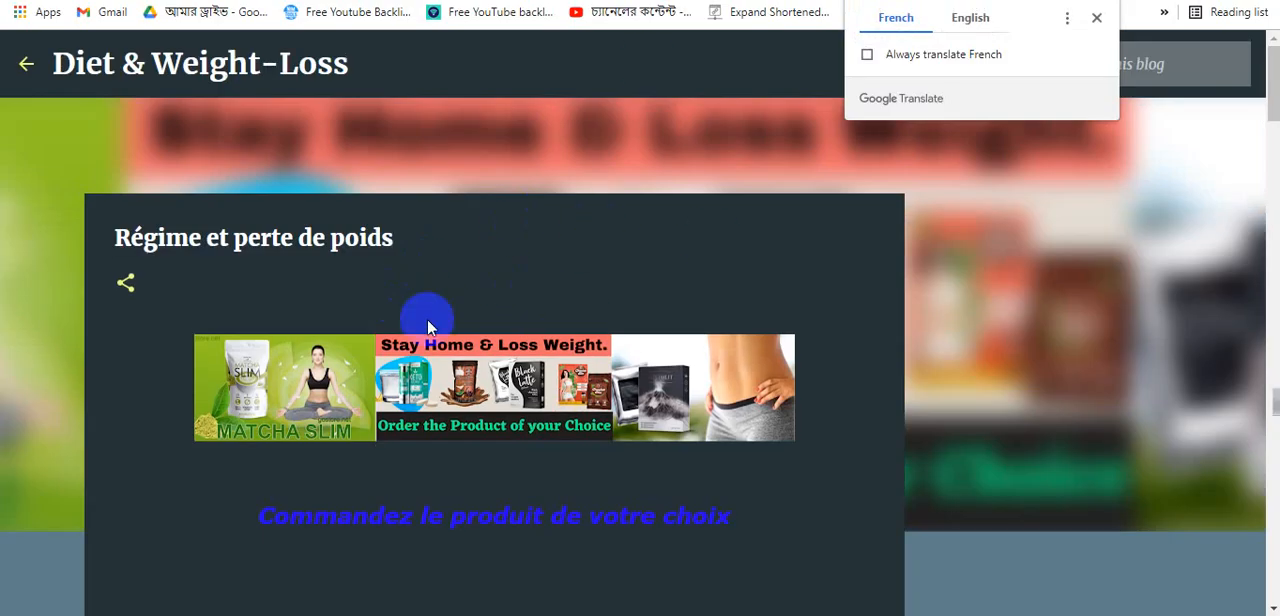
left_click(520, 2)
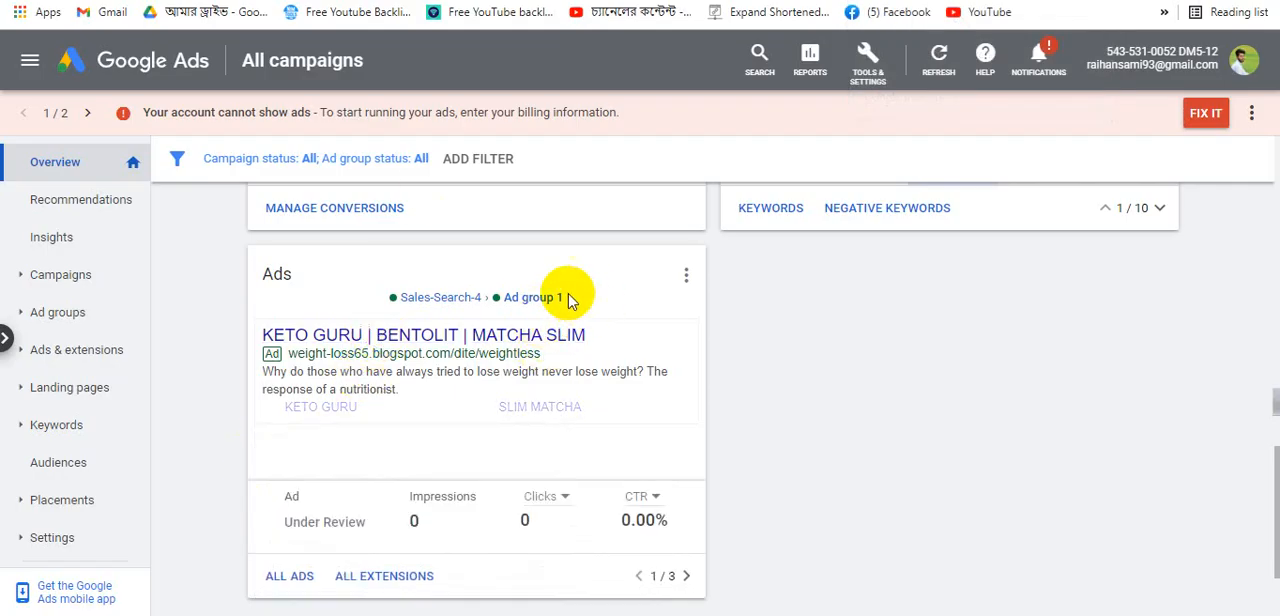
left_click(685, 577)
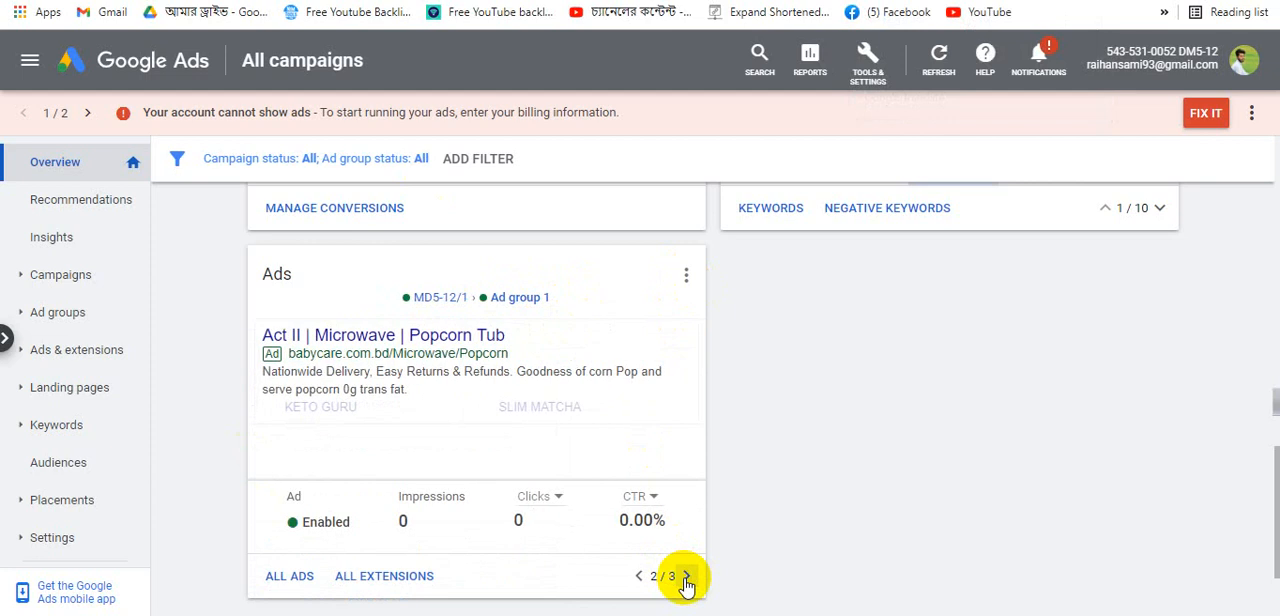
left_click(685, 577)
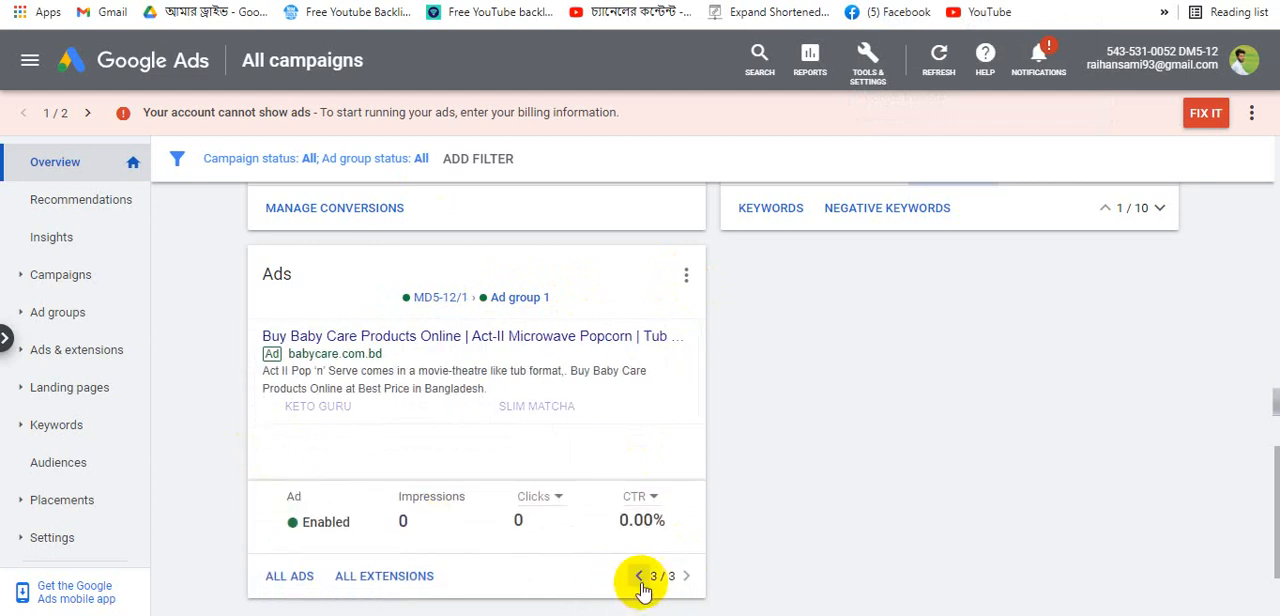
left_click(637, 577)
left_click(637, 577)
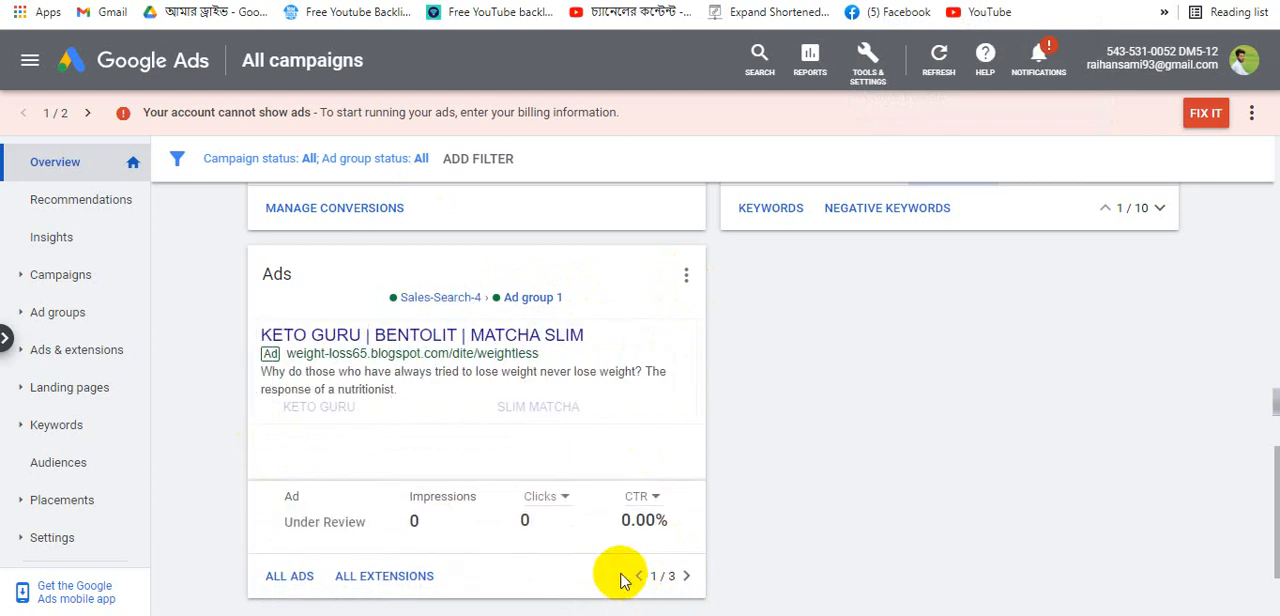
- Open Ad group 1 of Sales-Search-4 and review its keywords and ad
mouse_move(525, 372)
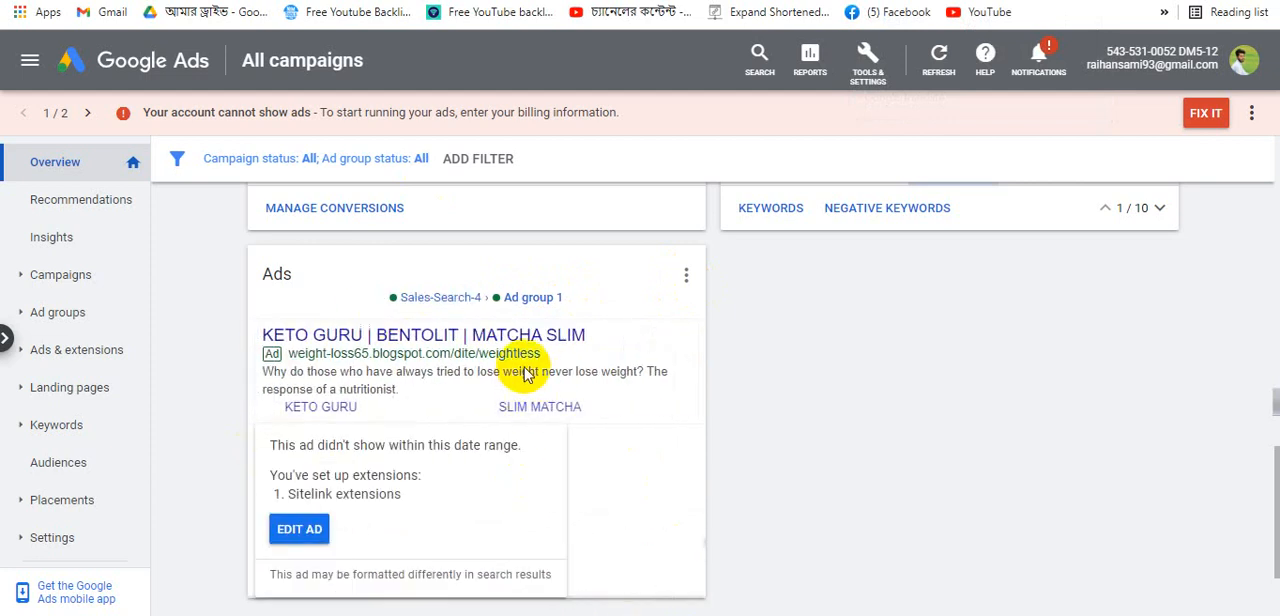
left_click(530, 299)
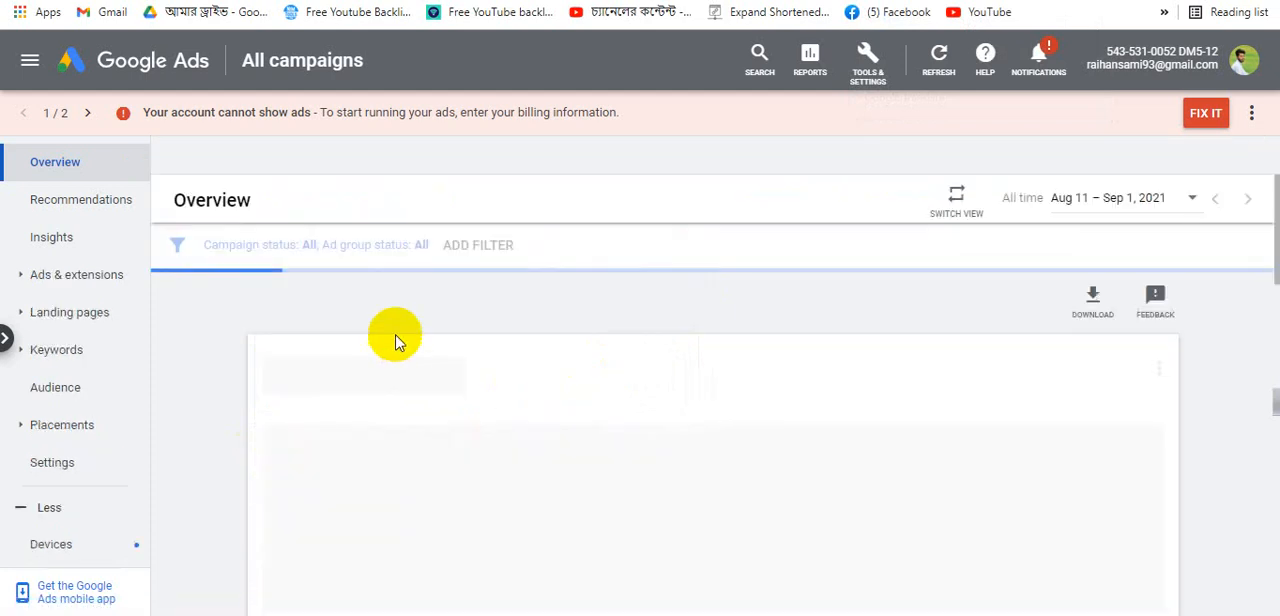
scroll(606, 508, "down", 3)
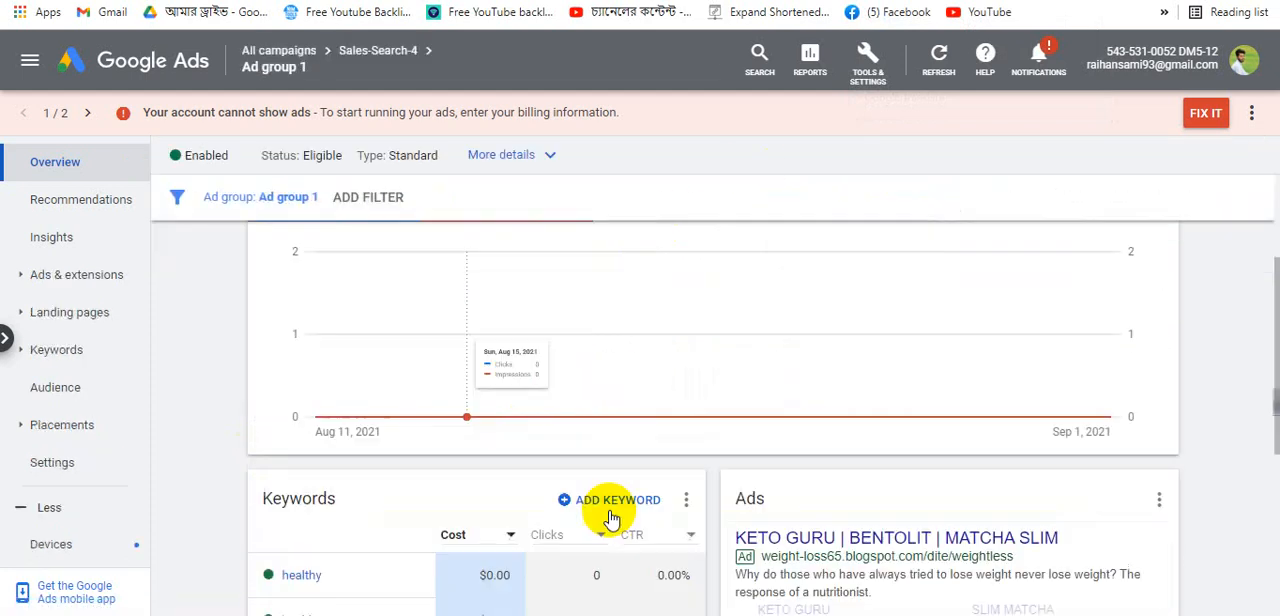
scroll(580, 428, "up", 3)
scroll(533, 423, "down", 5)
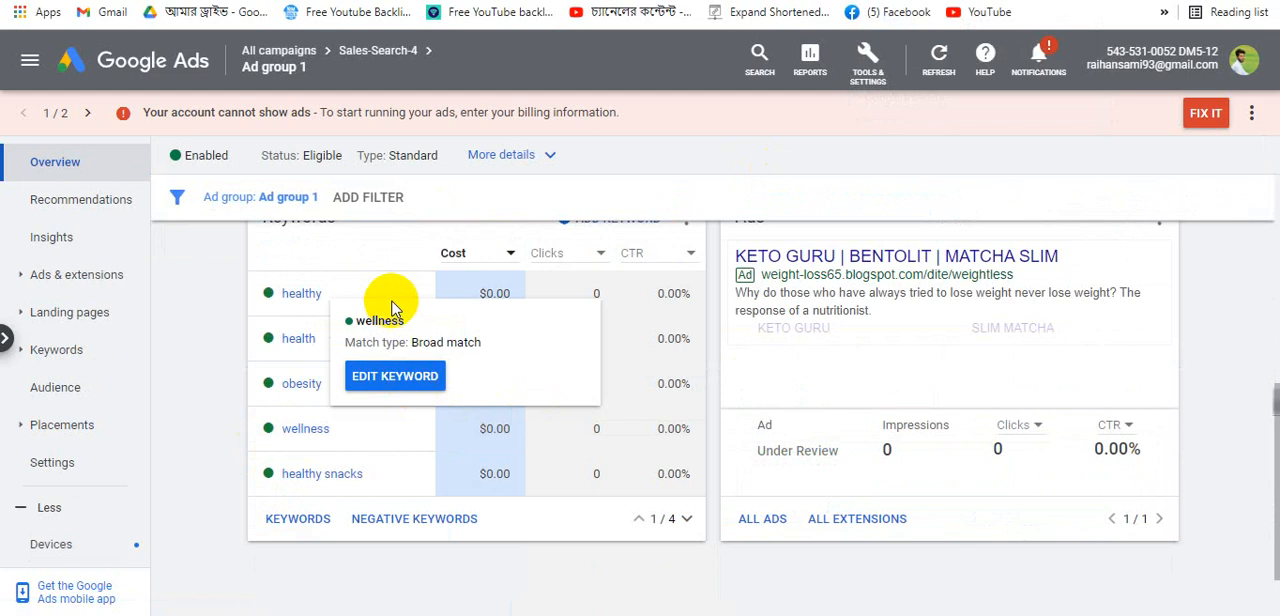
scroll(391, 414, "up", 4)
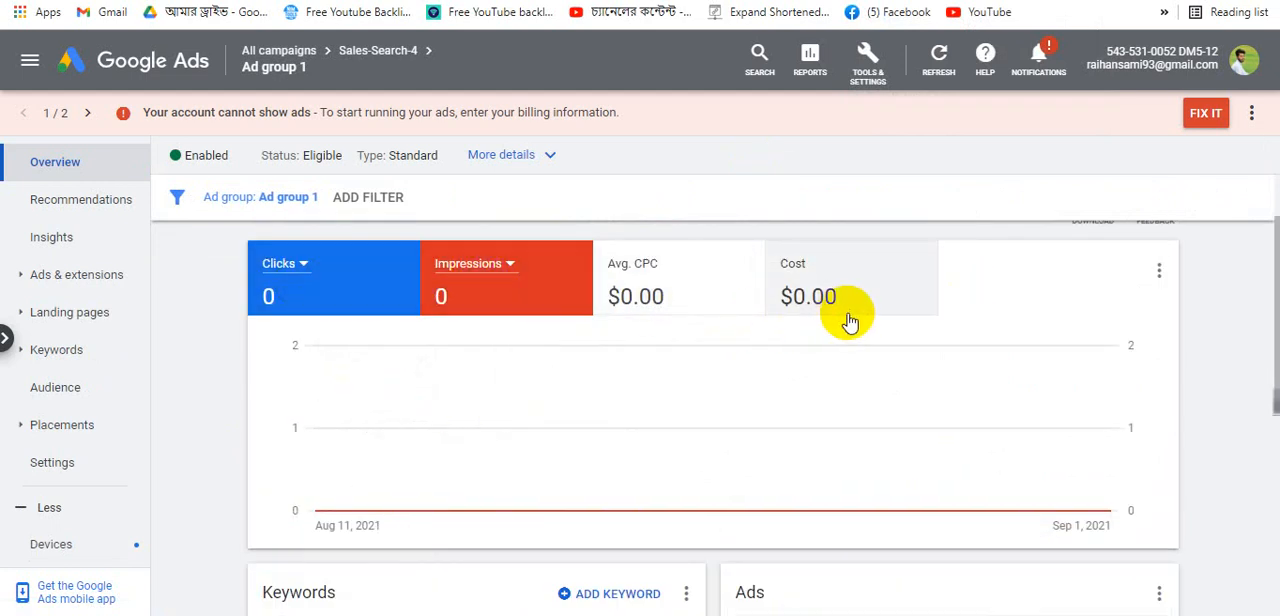
scroll(455, 460, "down", 4)
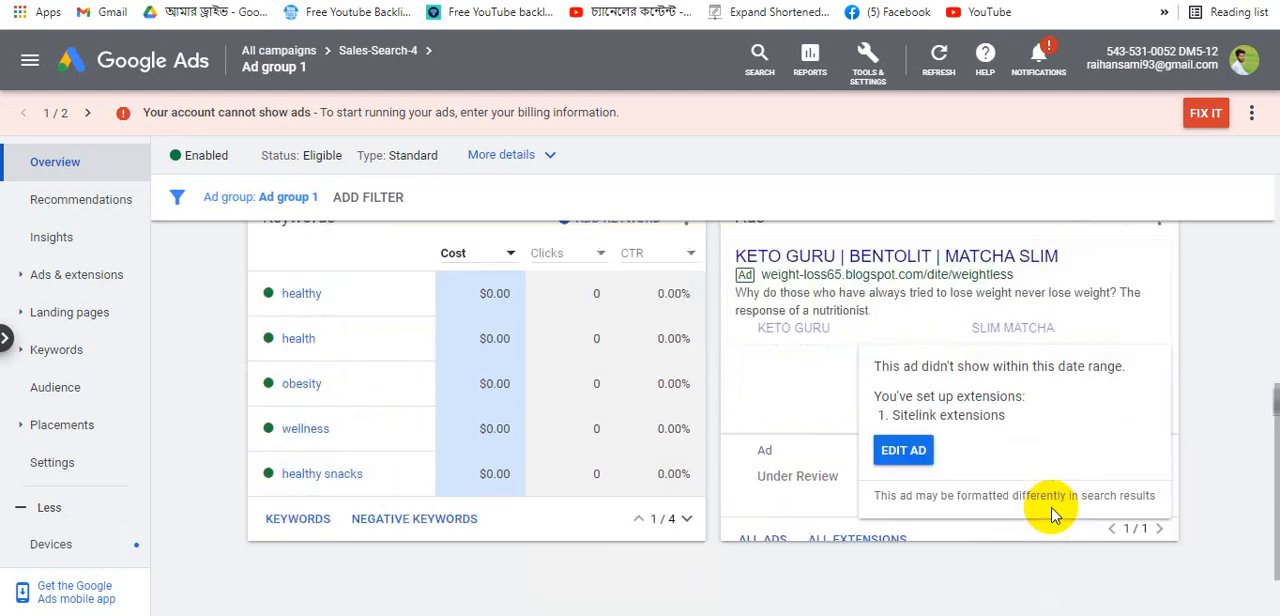
scroll(1050, 515, "down", 2)
scroll(586, 392, "up", 3)
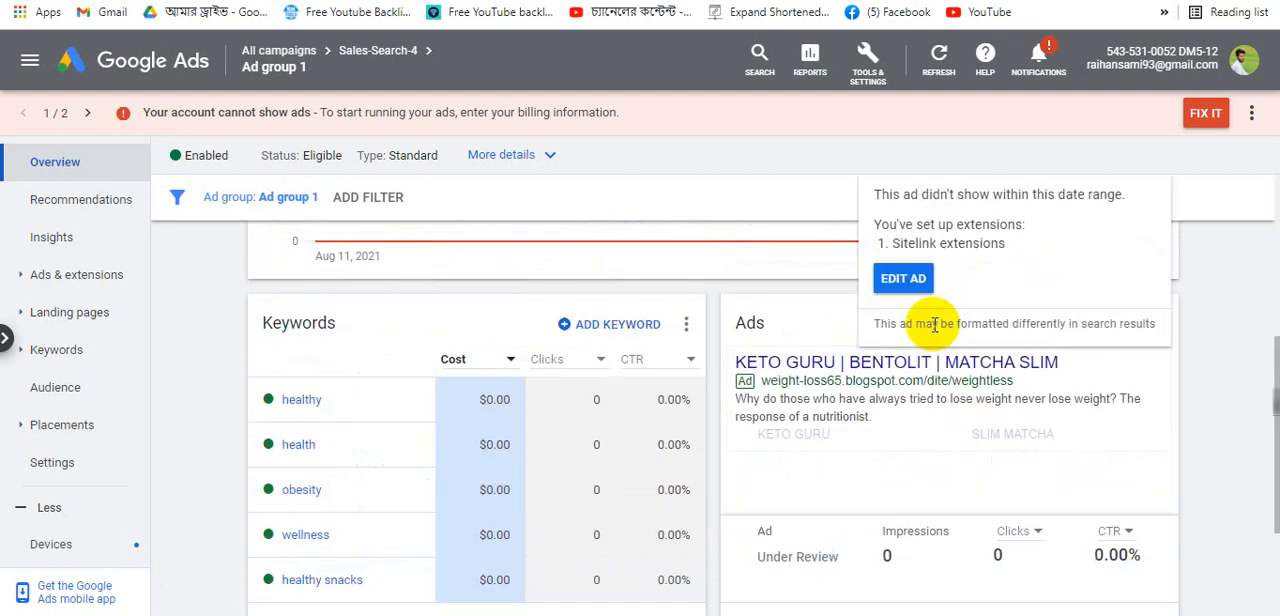